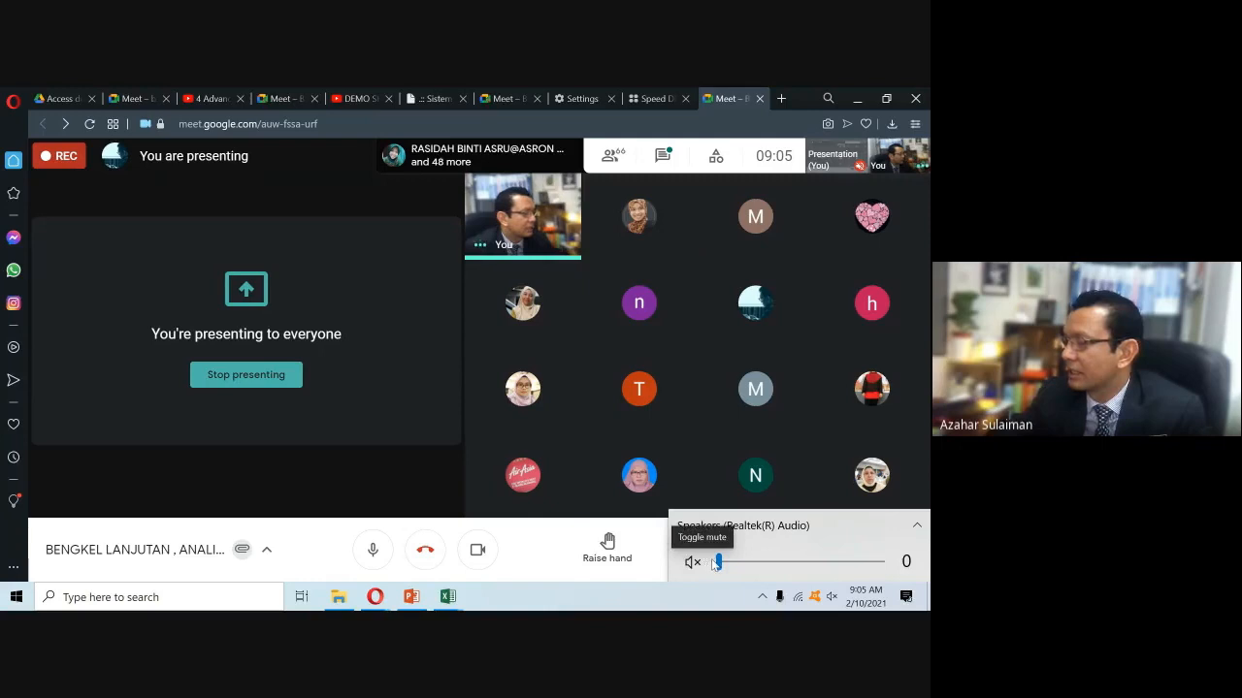
- Unmute the computer's speakers and dismiss the volume control
click(715, 564)
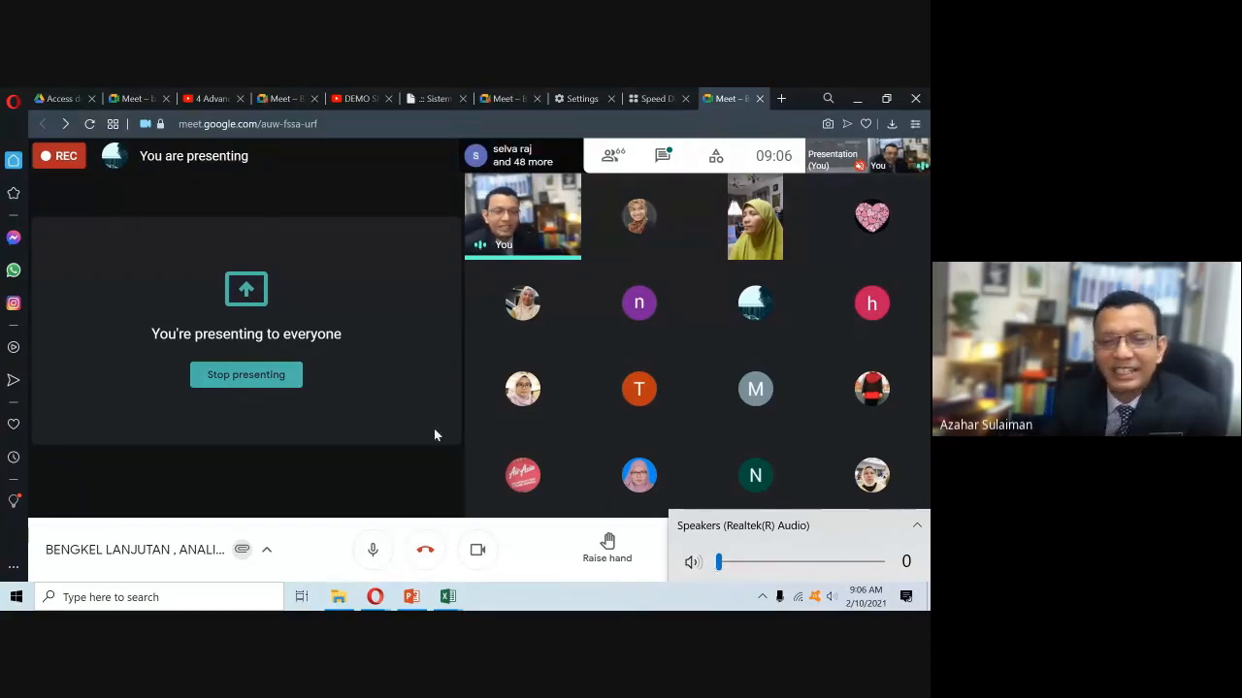
click(407, 480)
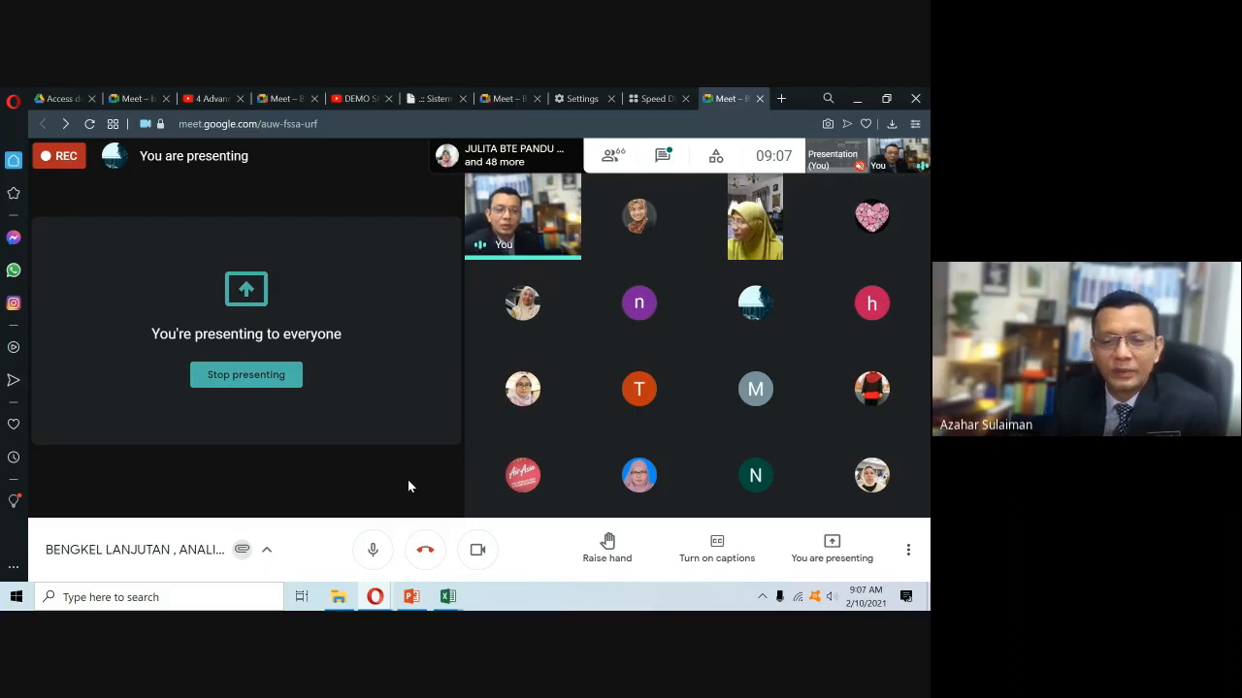
- Switch to Excel and bring up the 4 DATA SKPMG2 STND 3_2 - Copy workbook
mouse_move(448, 603)
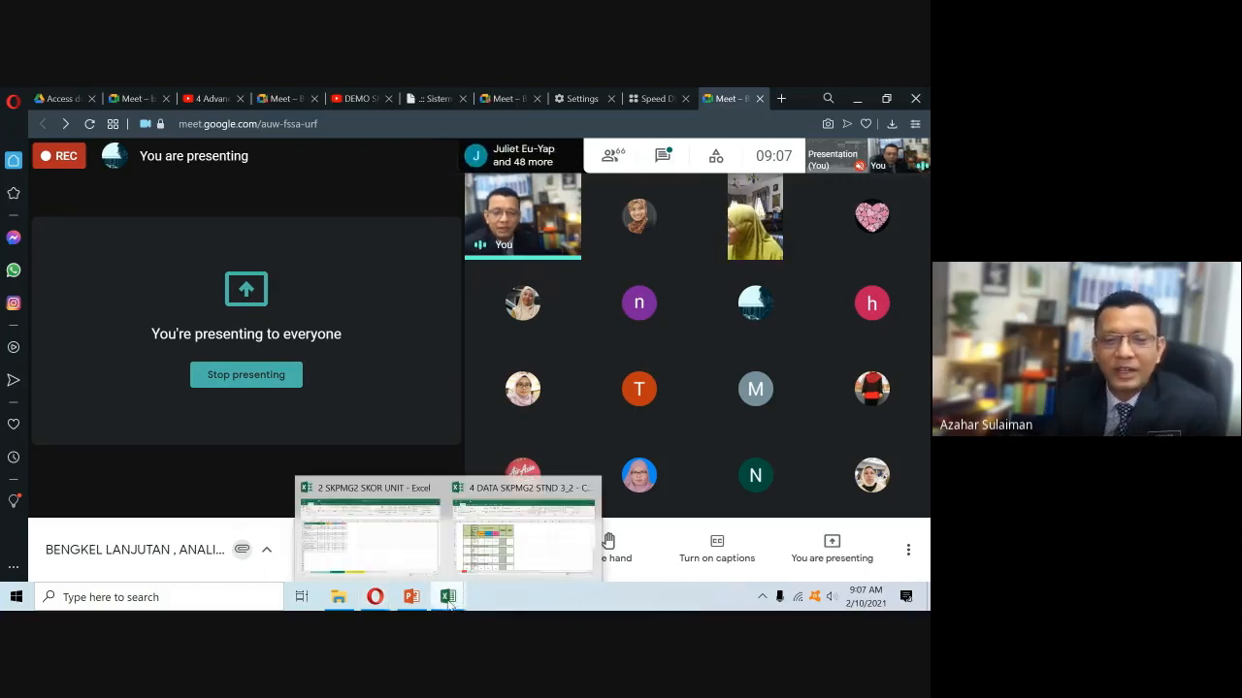
click(491, 543)
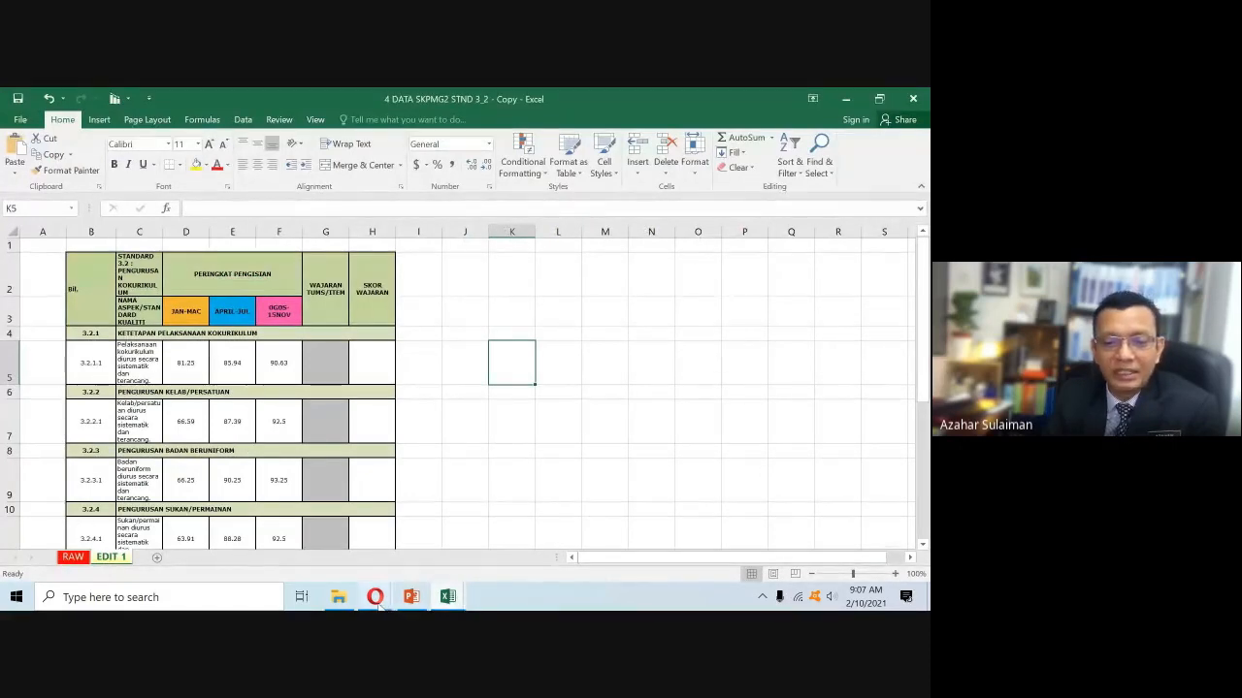
click(851, 98)
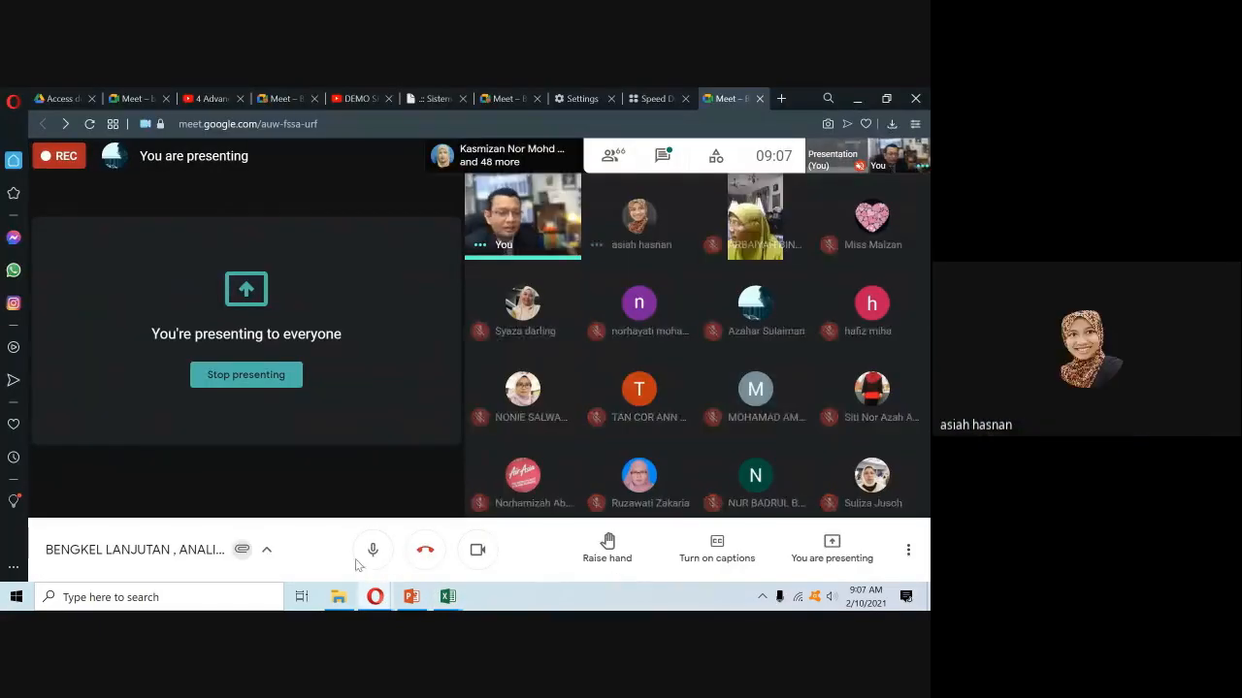
mouse_move(447, 597)
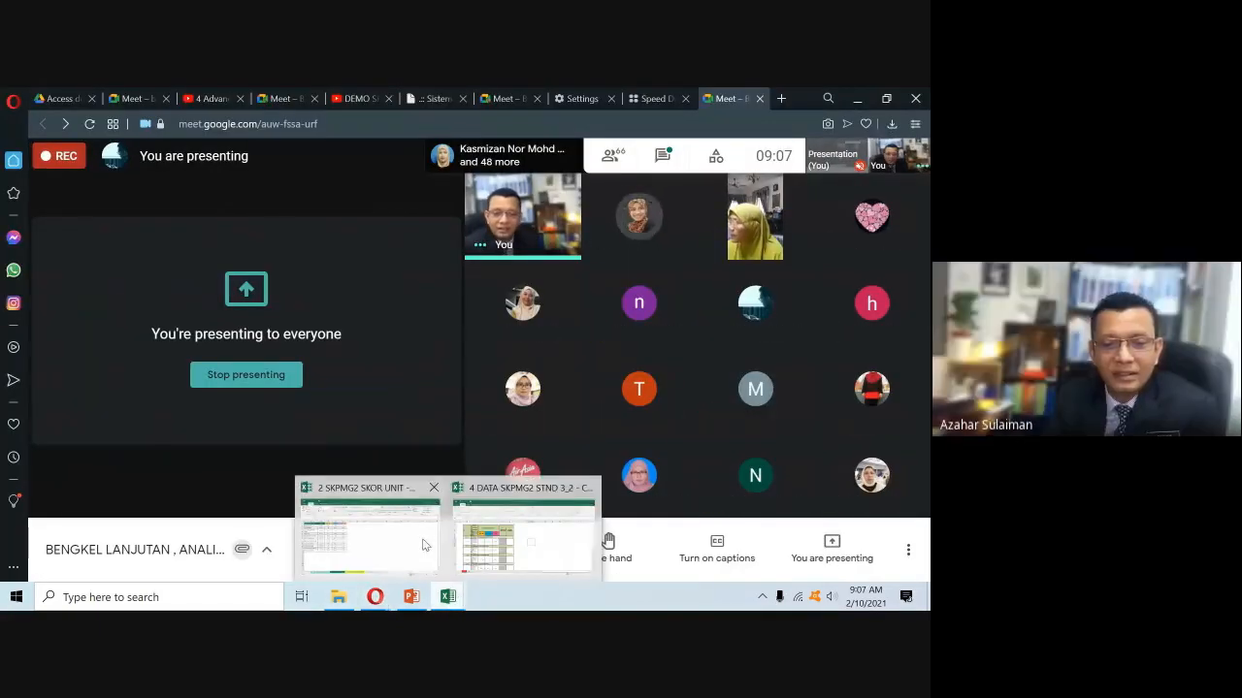
click(548, 543)
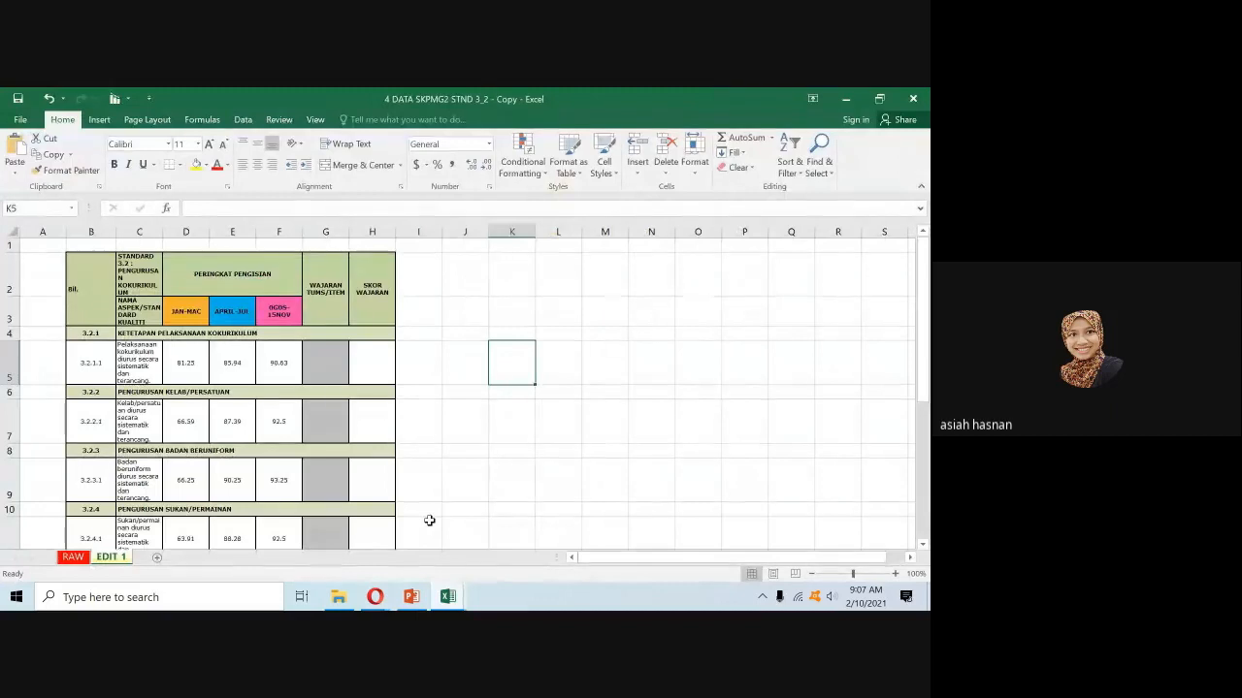
- Open the 2 SKPMG2 SKOR UNIT workbook from the DATA BENGKEL LANJUTAN KOKURIKULUM folder and show its KELAB DAN PERSATUAN sheet
click(339, 598)
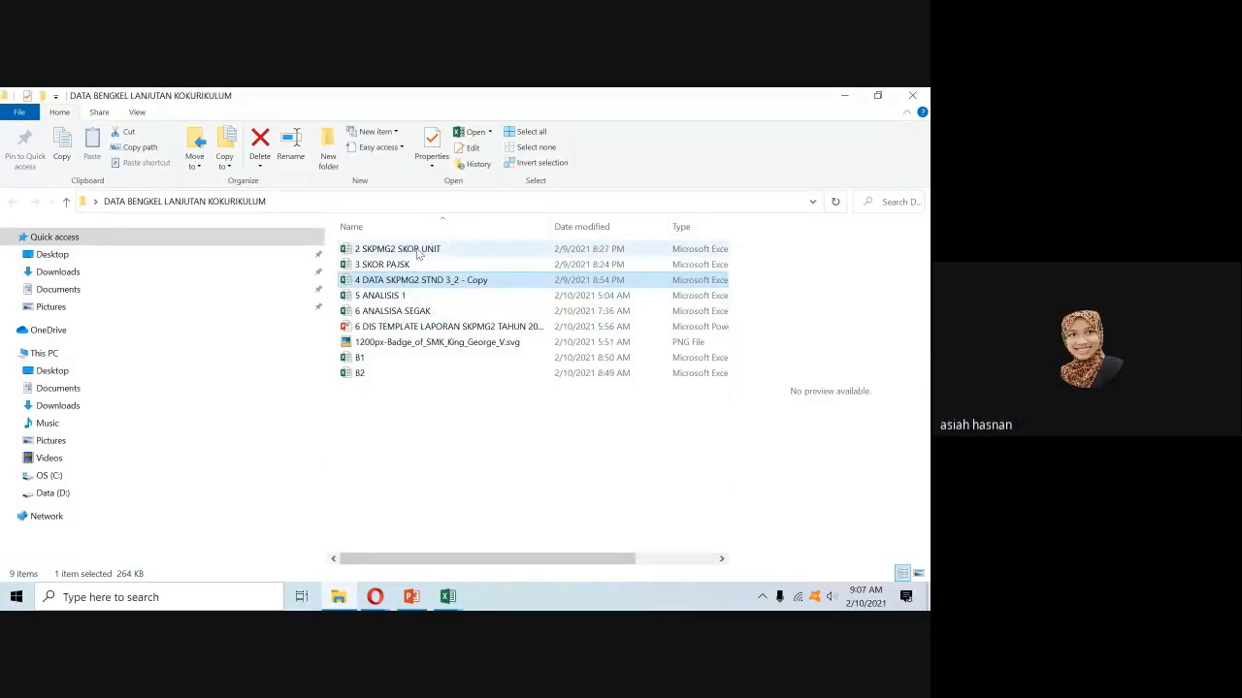
double_click(419, 254)
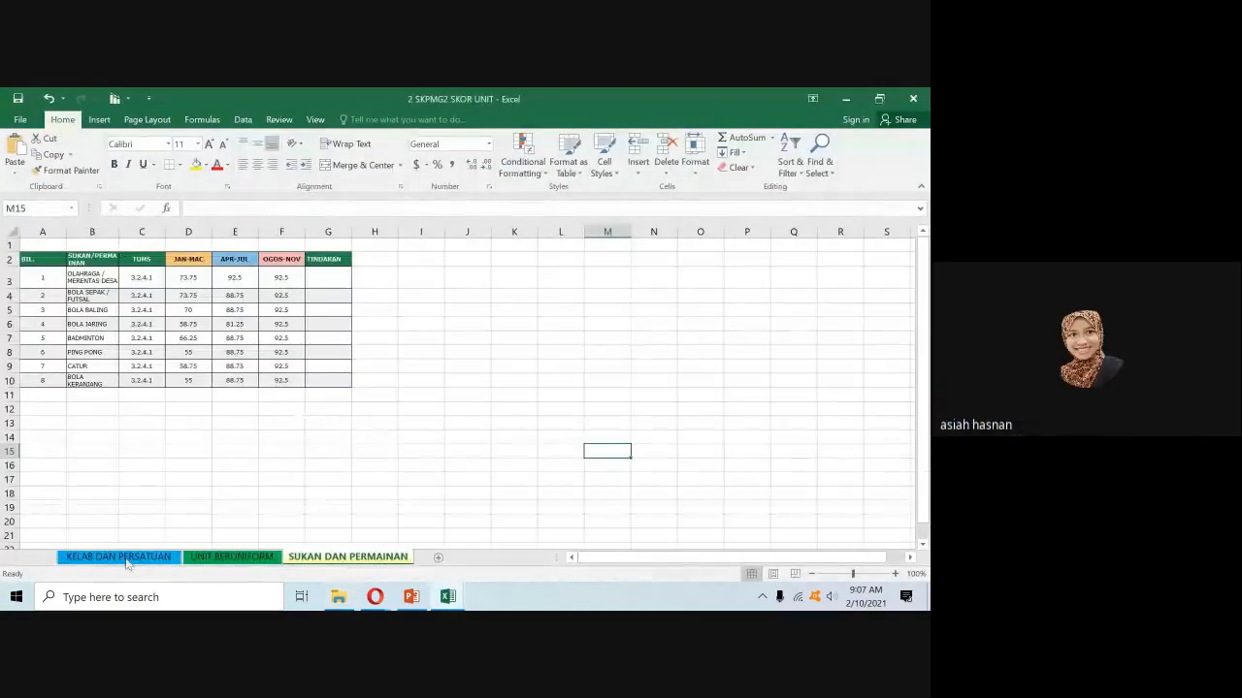
click(125, 558)
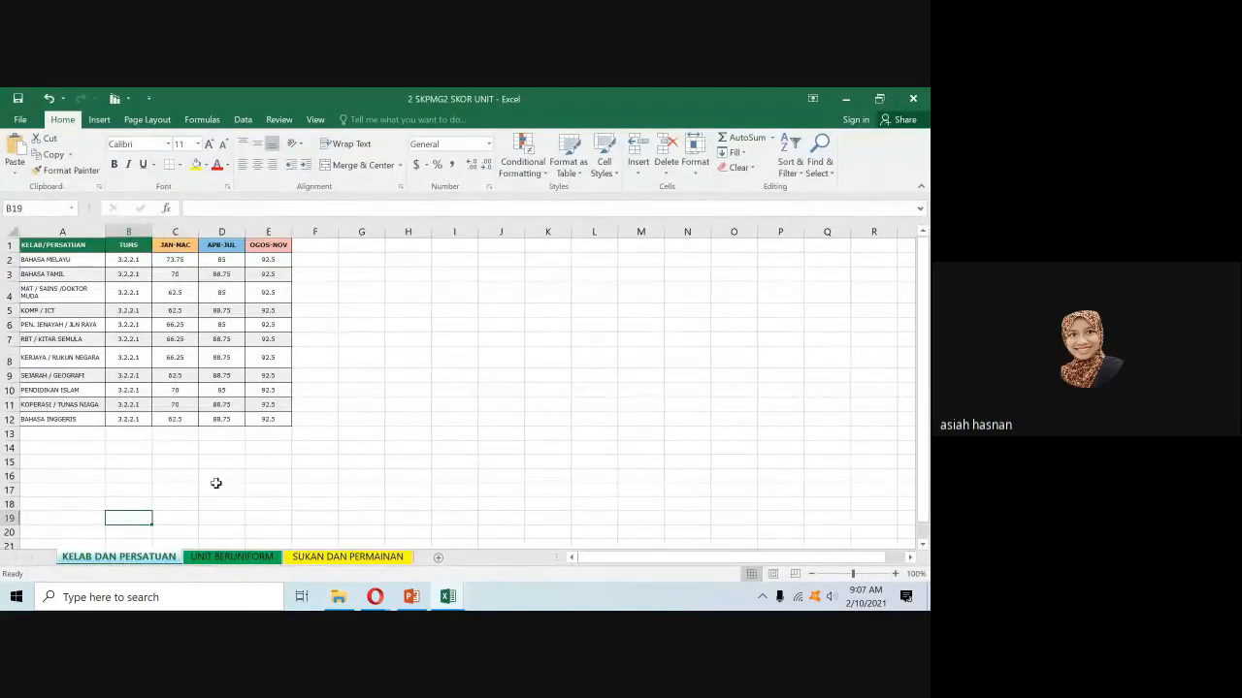
click(302, 448)
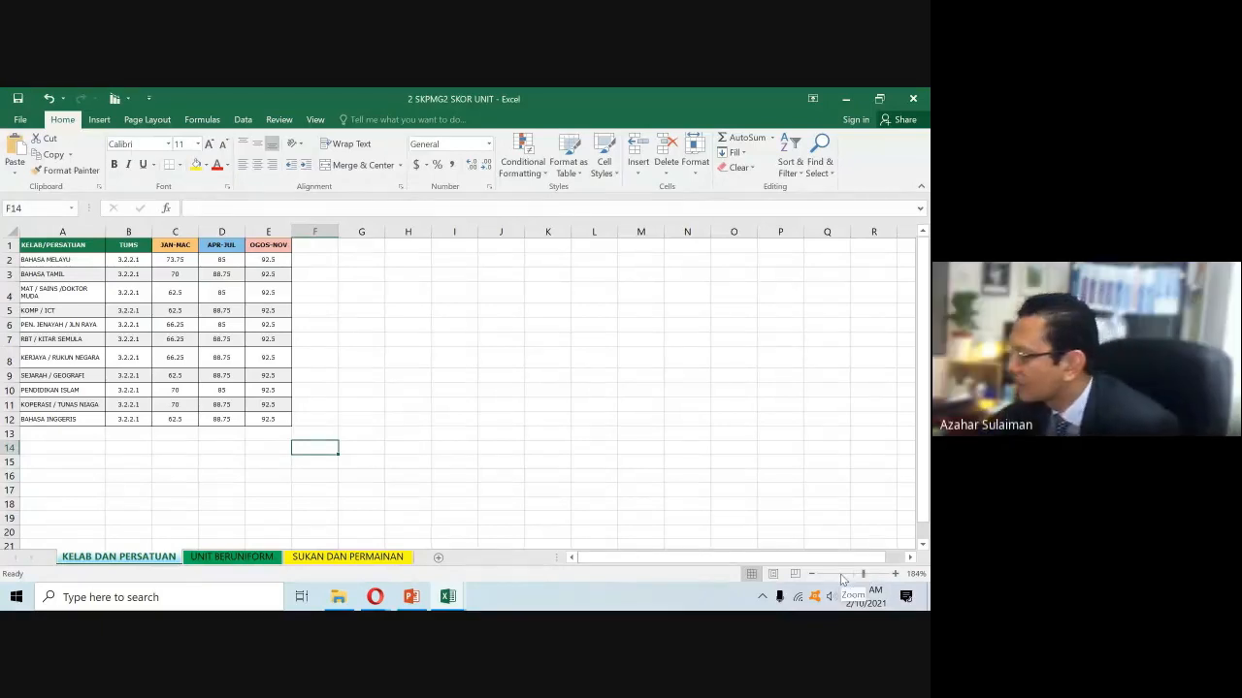
- Raise the computer's speaker volume to 92
click(831, 596)
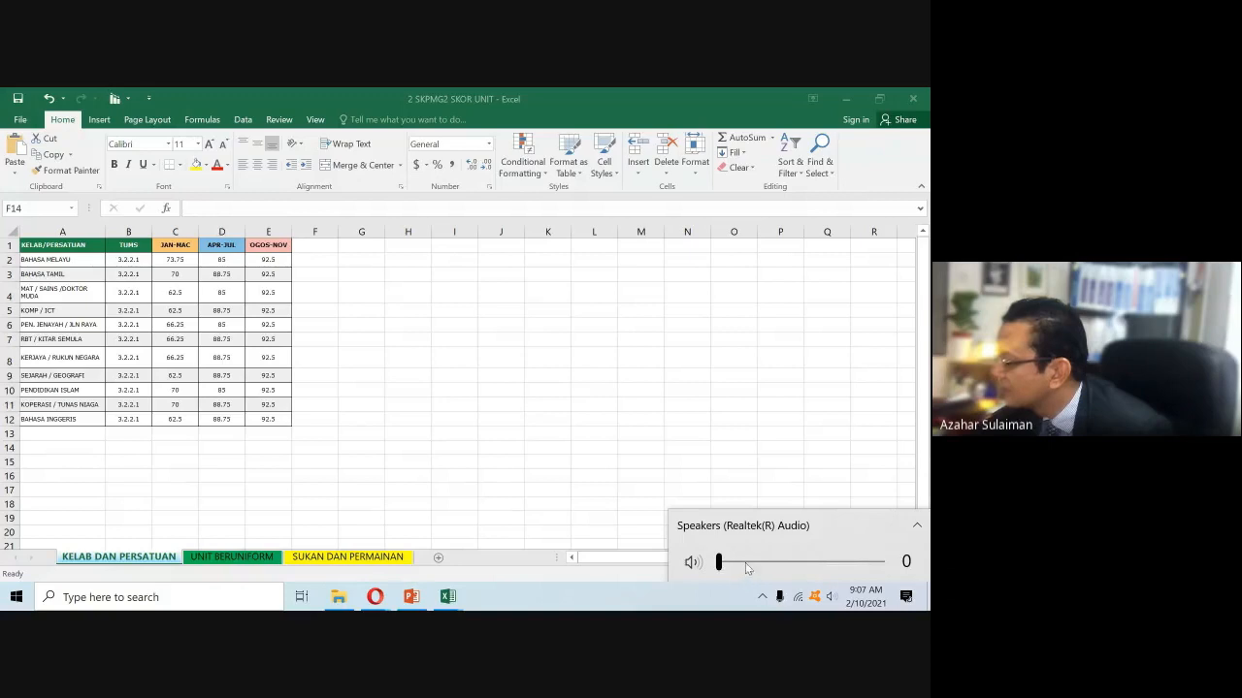
click(749, 565)
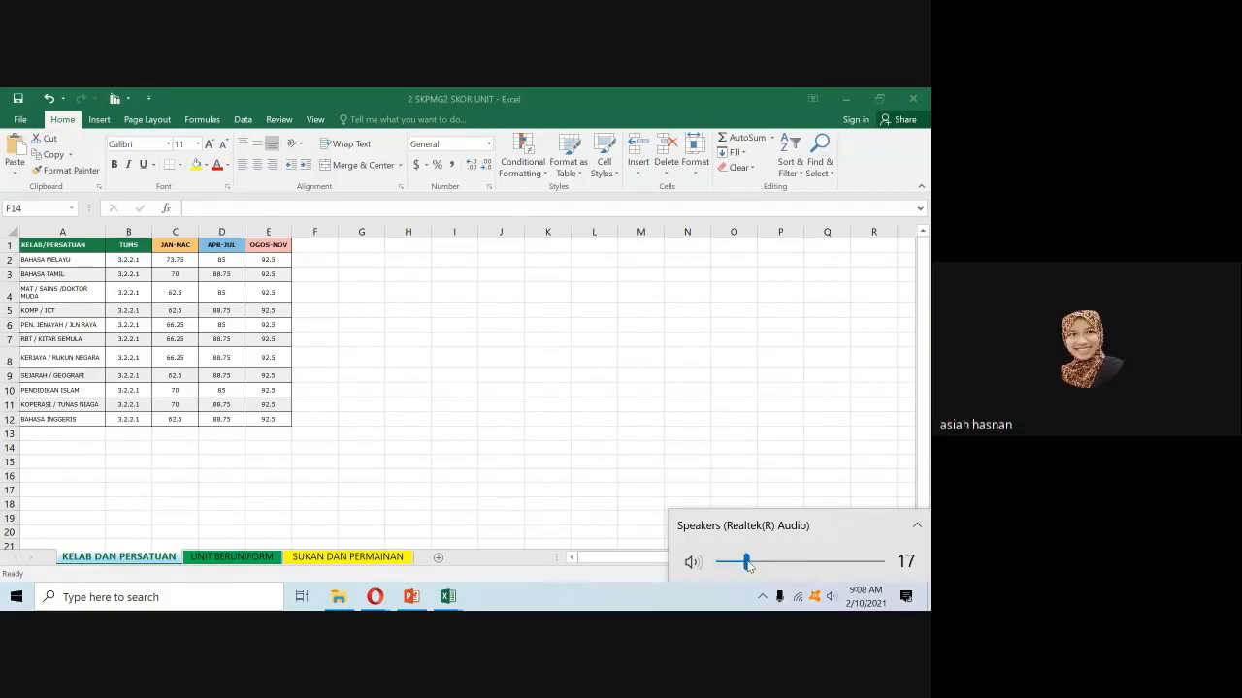
click(765, 565)
click(800, 564)
drag(800, 563, 819, 564)
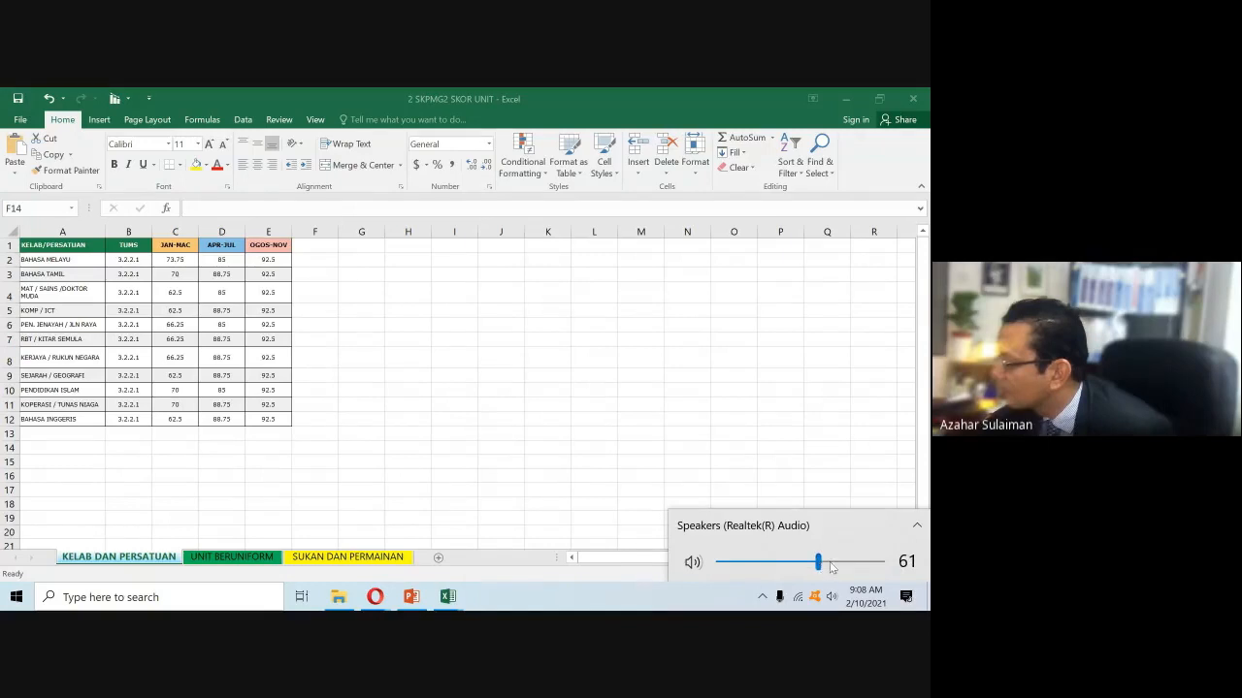
click(839, 566)
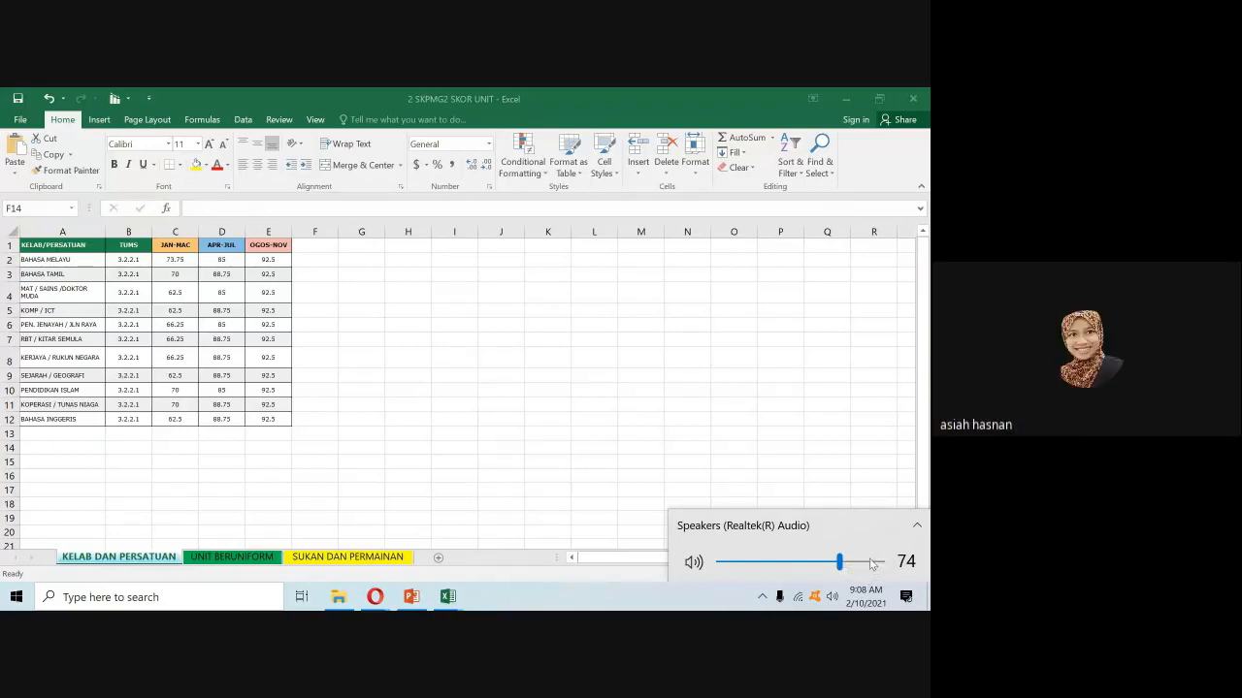
click(870, 562)
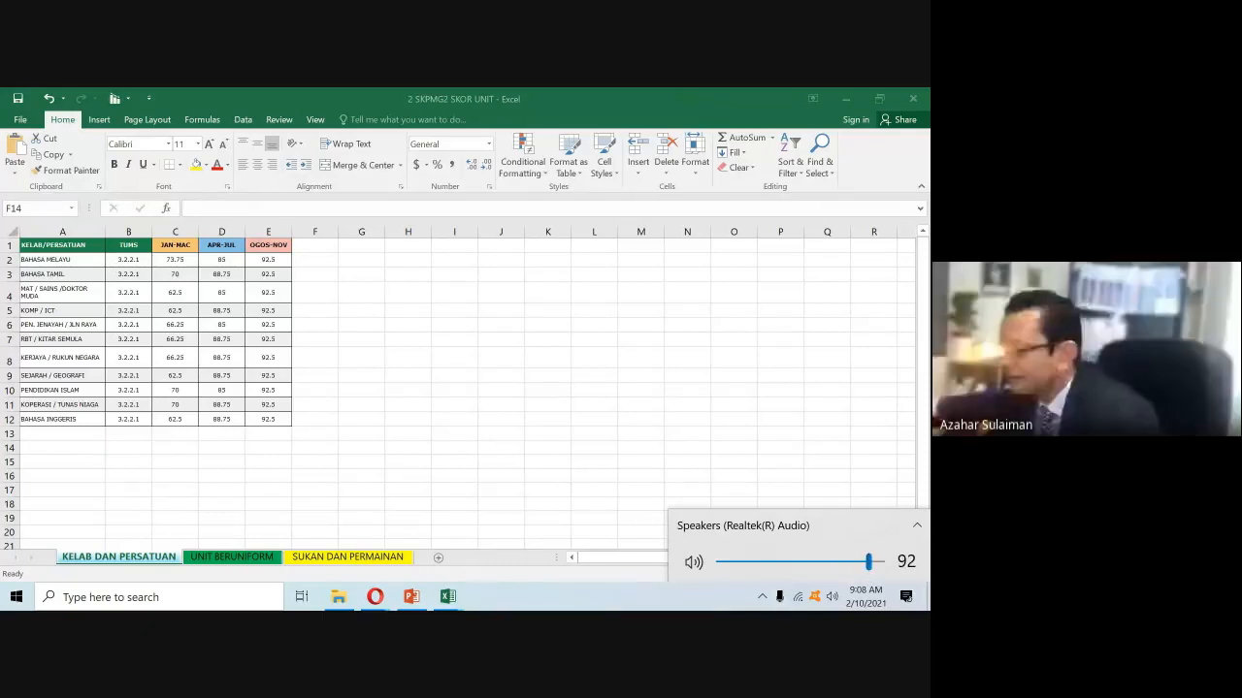
- Check the Google Meet window, and return to the 2 SKPMG2 SKOR UNIT workbook in Excel
click(374, 597)
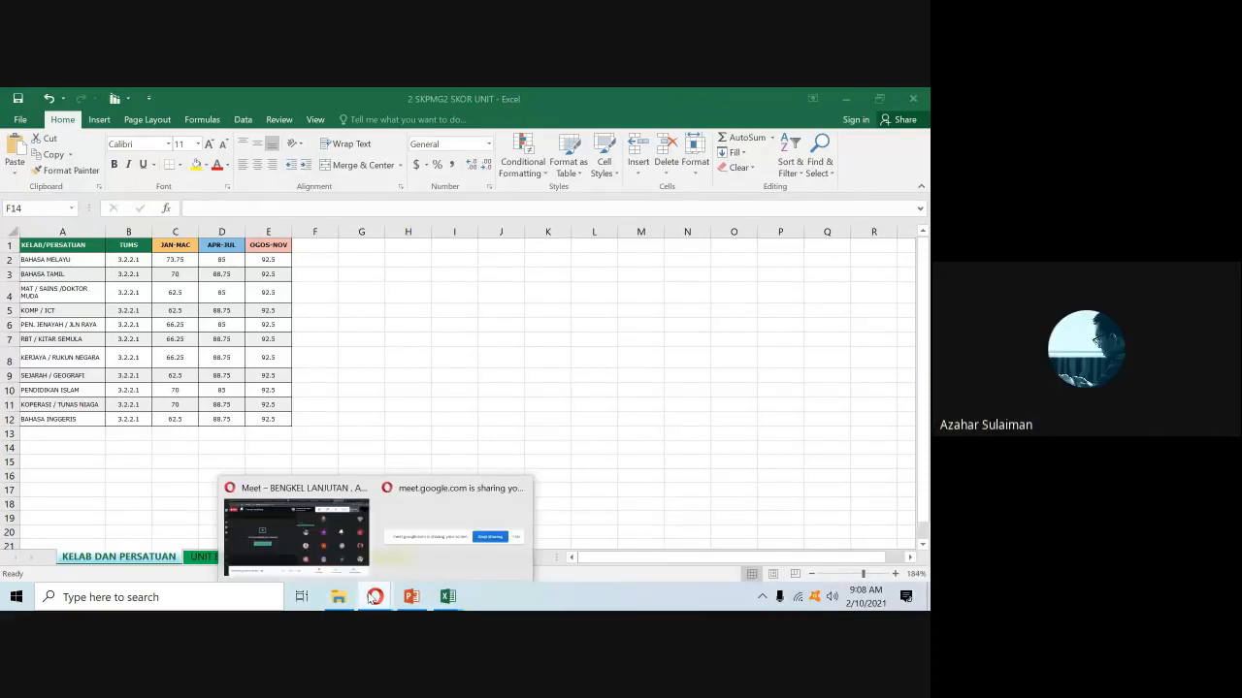
click(323, 531)
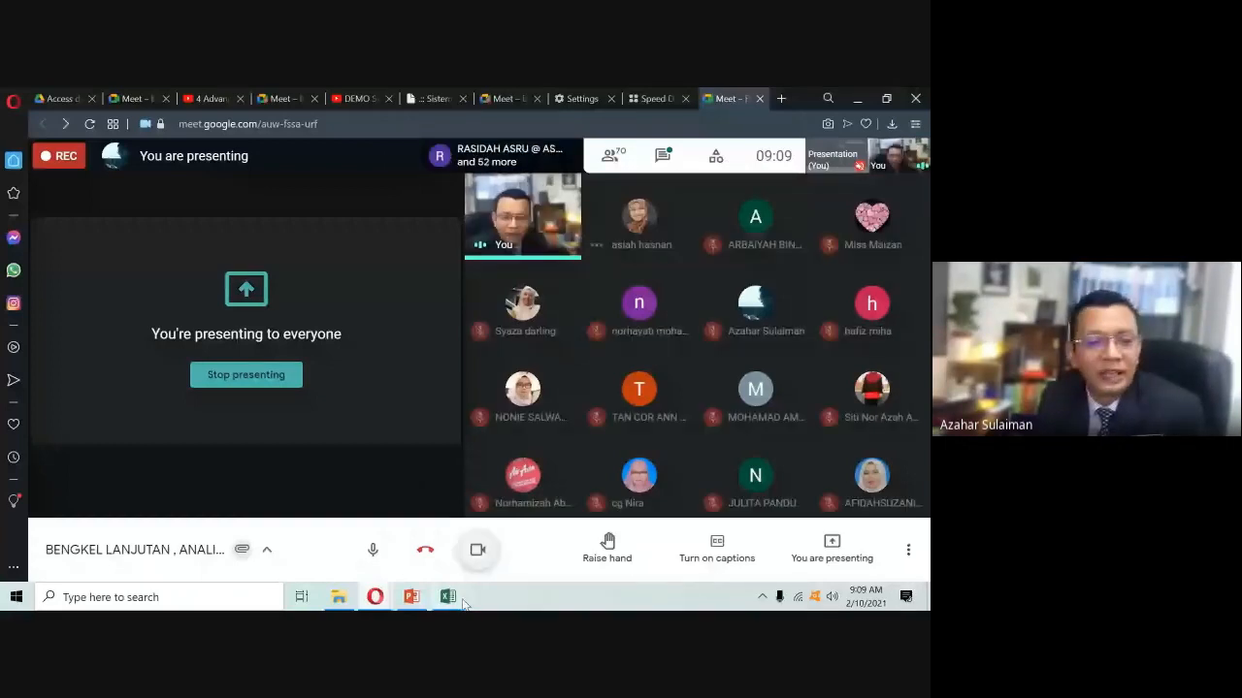
click(447, 597)
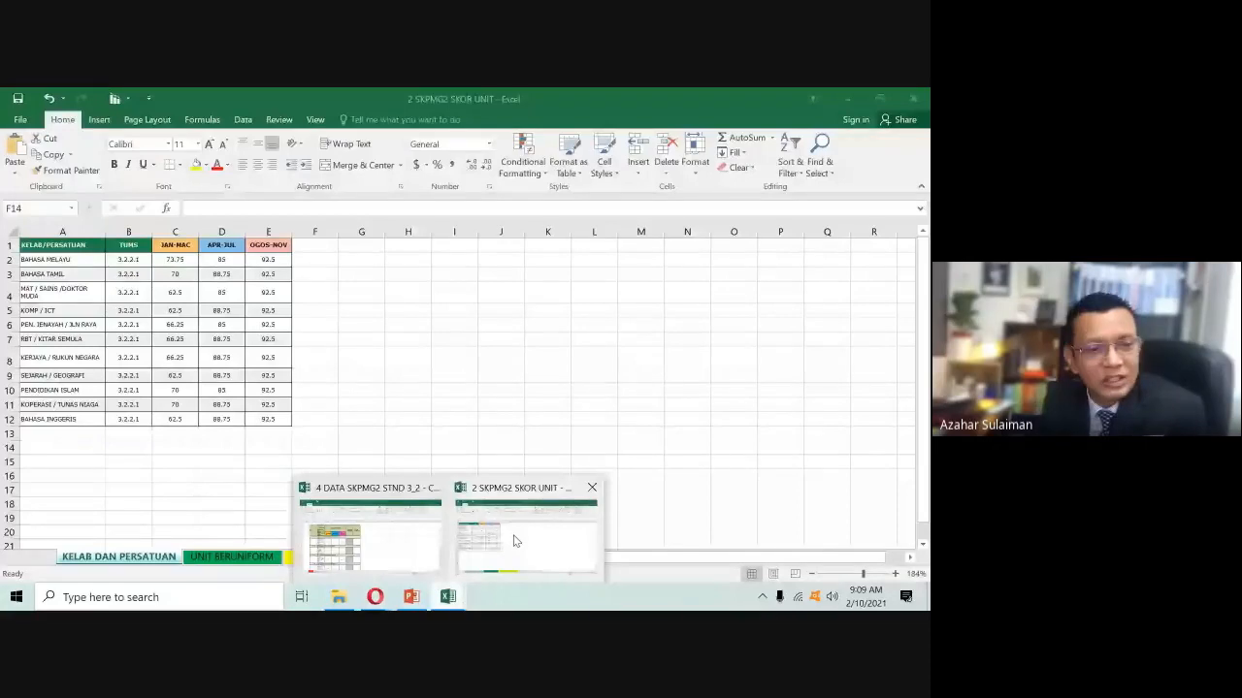
click(516, 542)
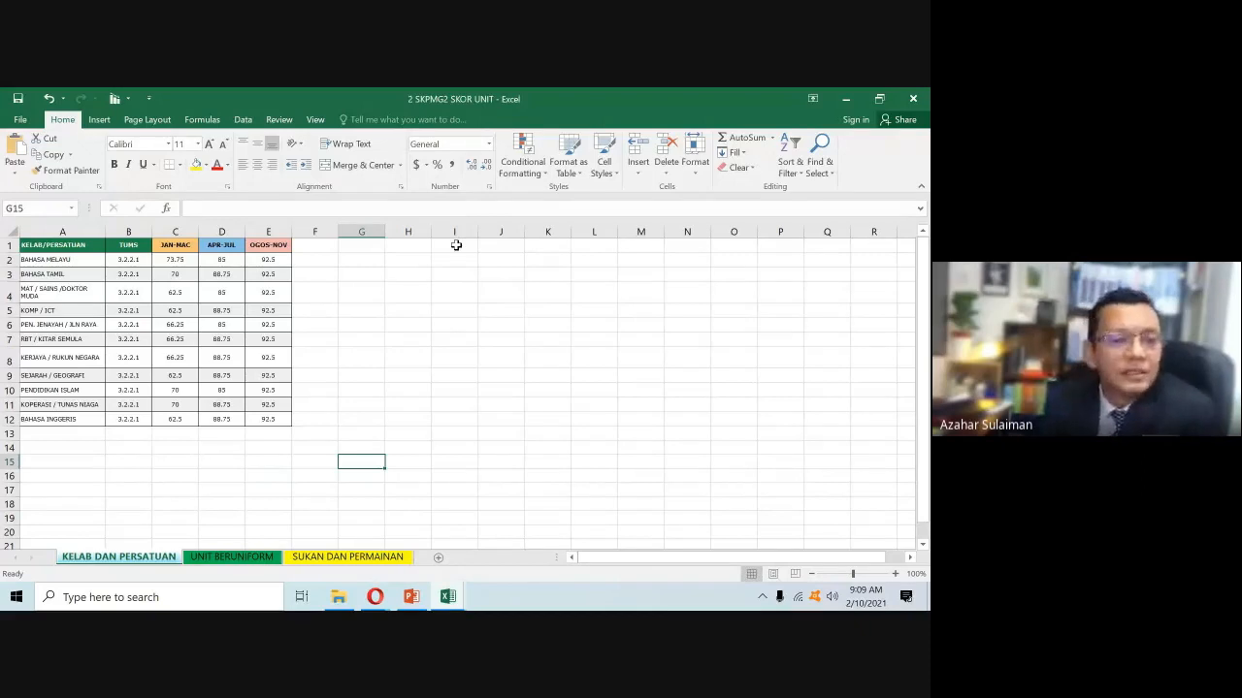
- Format the whole KELAB DAN PERSATUAN sheet in Tw Cen MT size 9 and widen column A to fit each name on one line
click(8, 229)
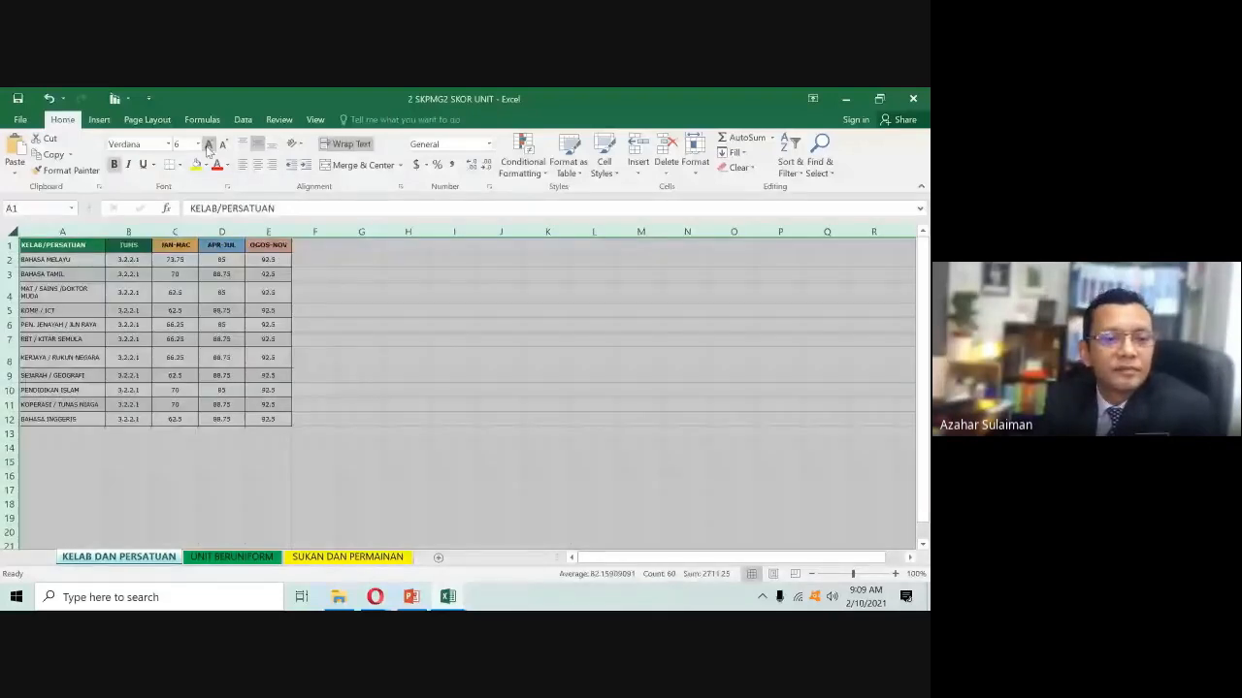
click(207, 144)
click(169, 144)
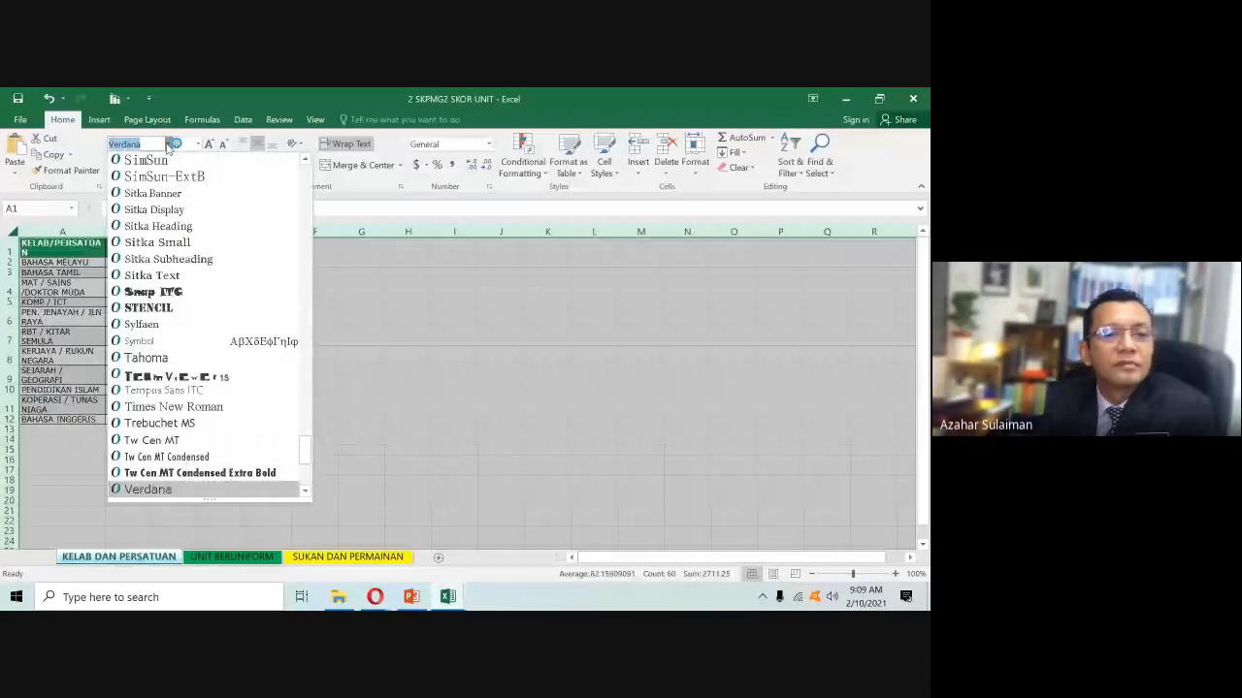
click(168, 439)
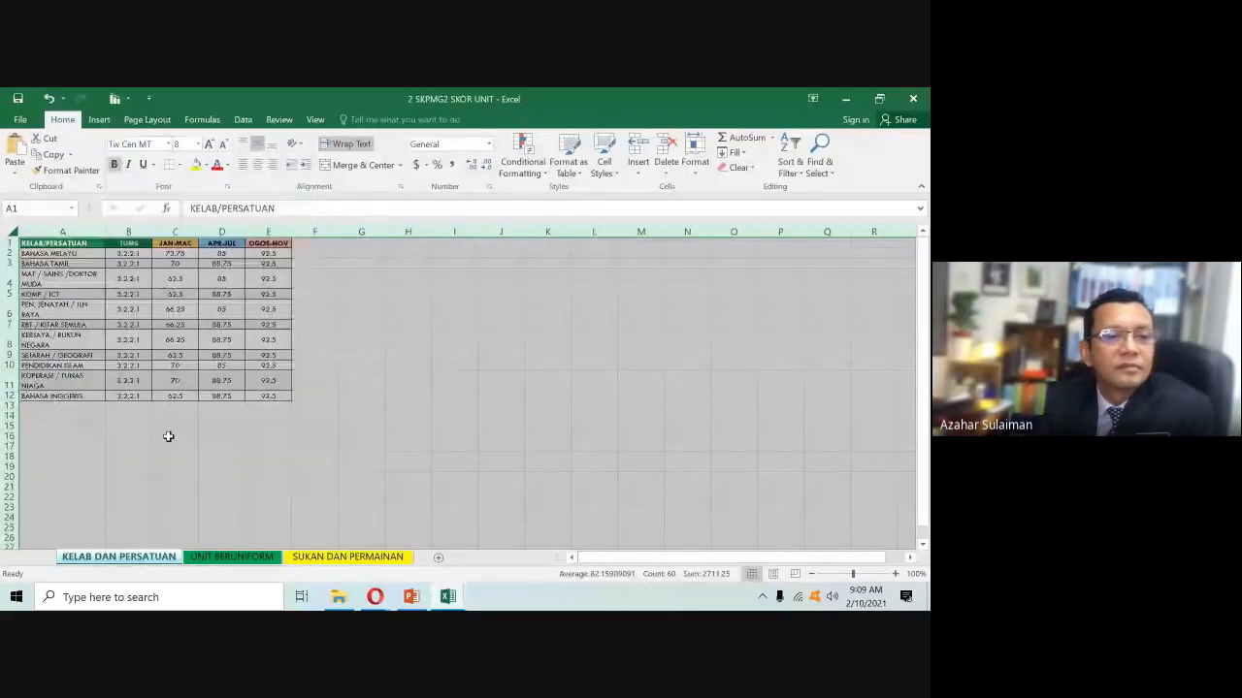
click(207, 145)
click(269, 327)
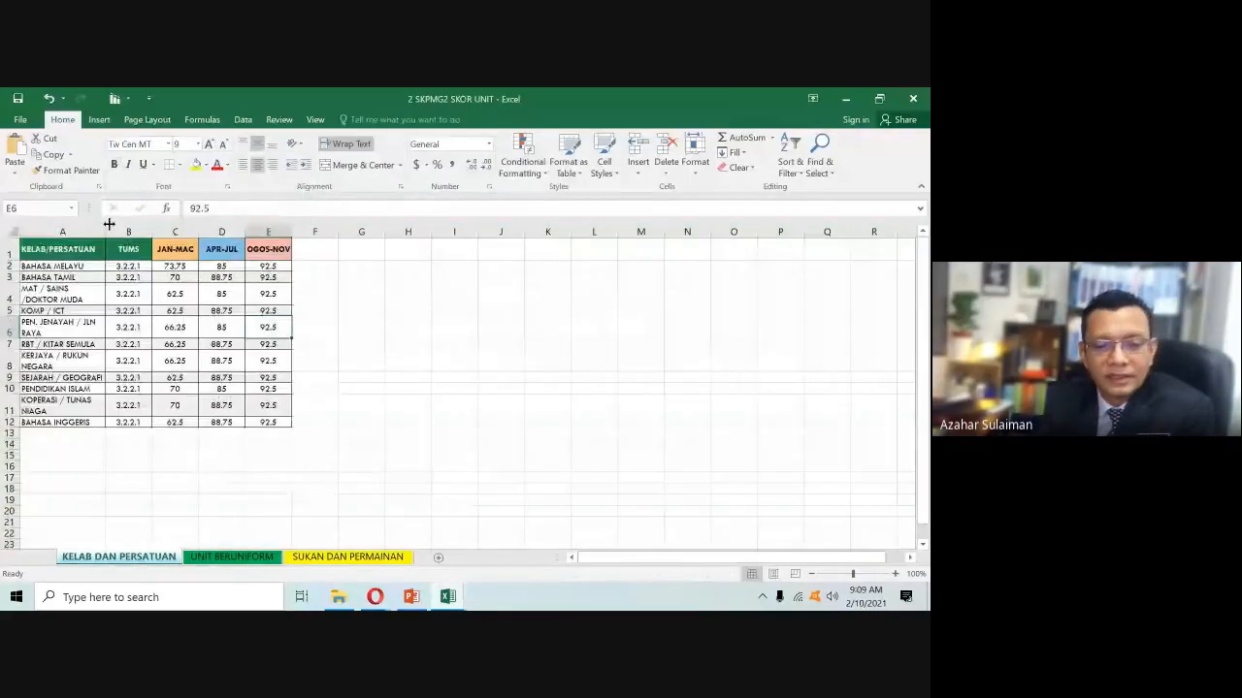
drag(107, 229, 168, 229)
click(422, 327)
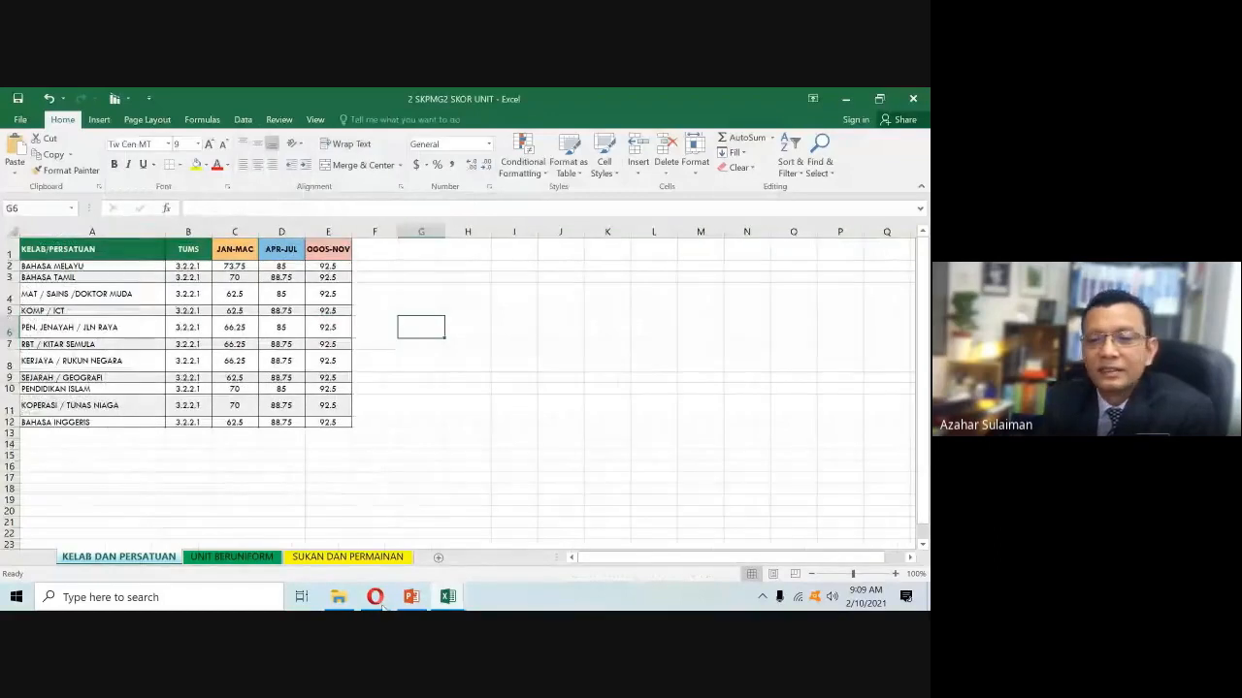
- Switch to the Google Meet window to check on the meeting
click(376, 596)
click(307, 534)
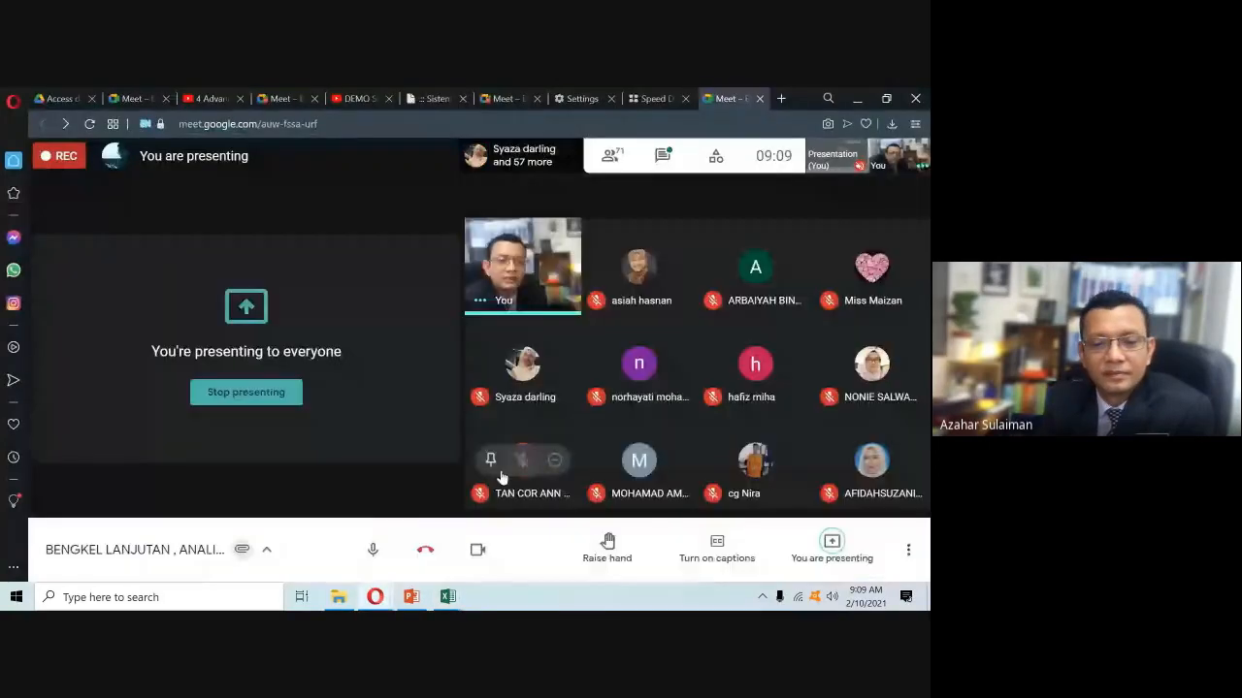
right_click(447, 596)
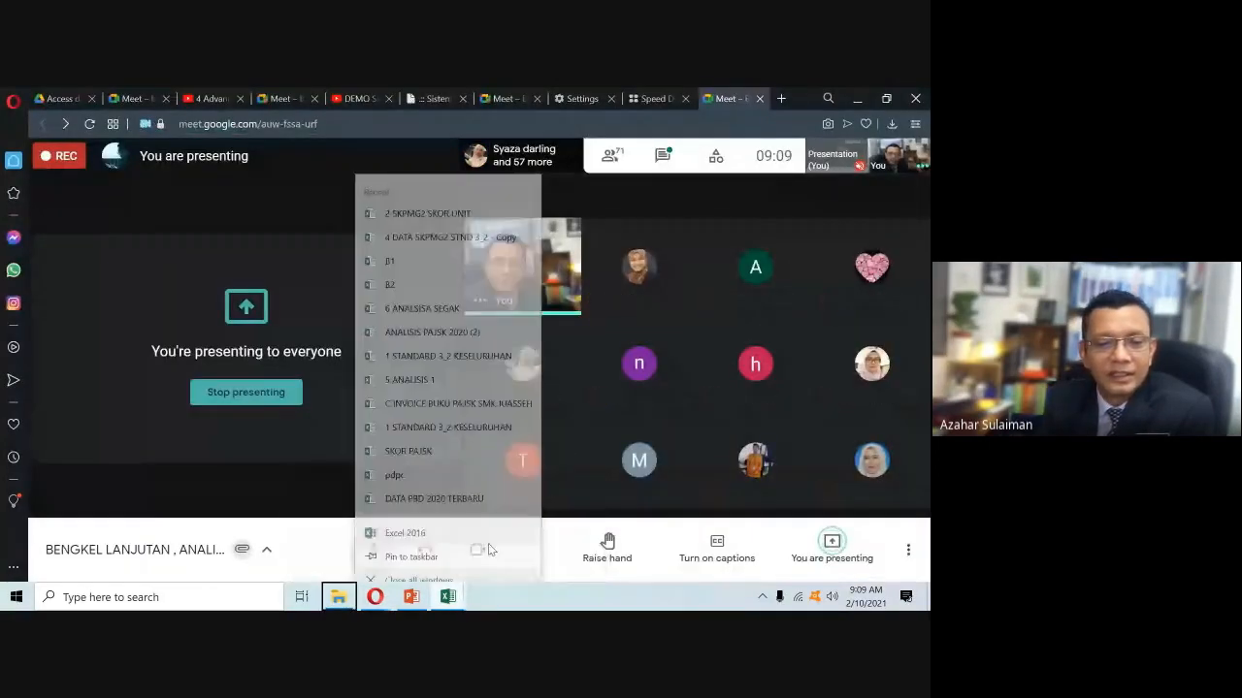
click(308, 554)
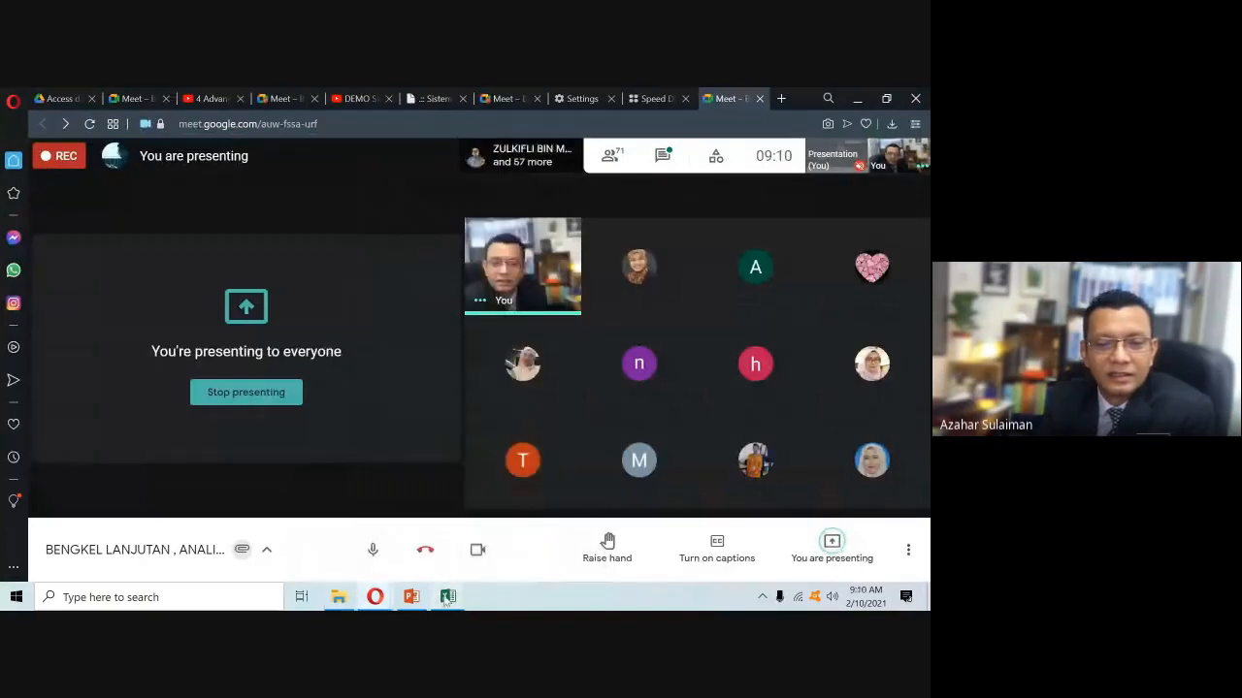
- Close the 4 DATA SKPMG2 STND 3_2 - Copy workbook without saving its changes
mouse_move(445, 605)
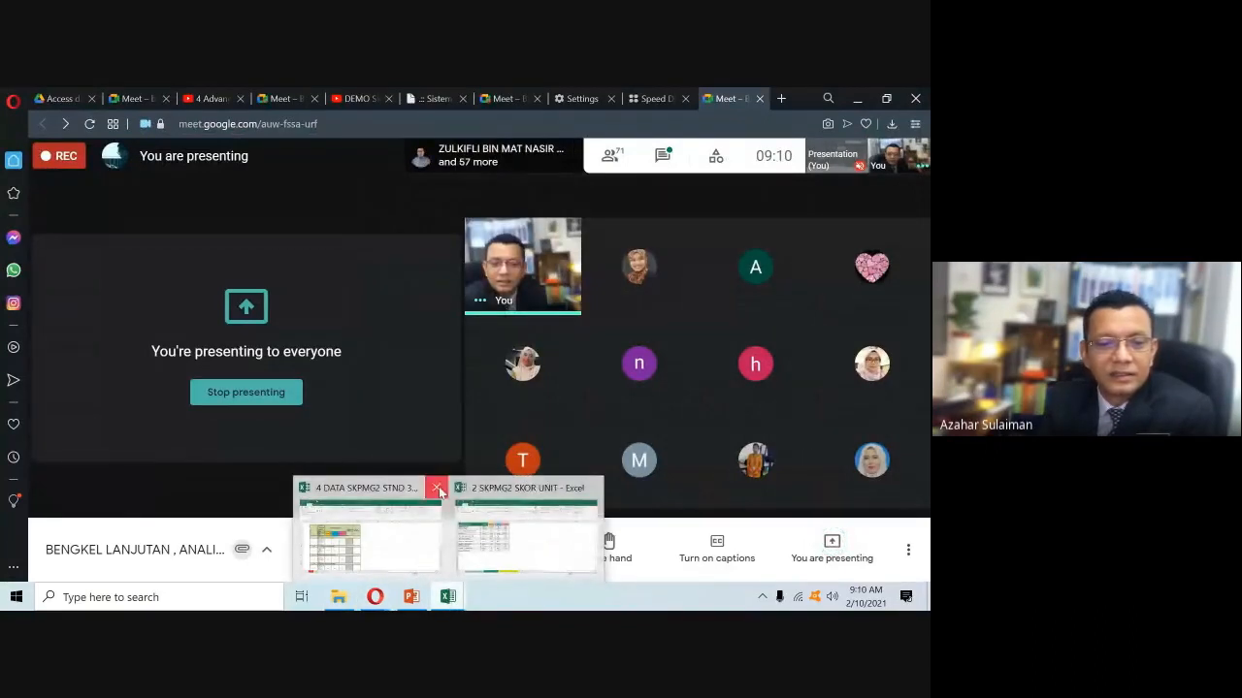
click(439, 492)
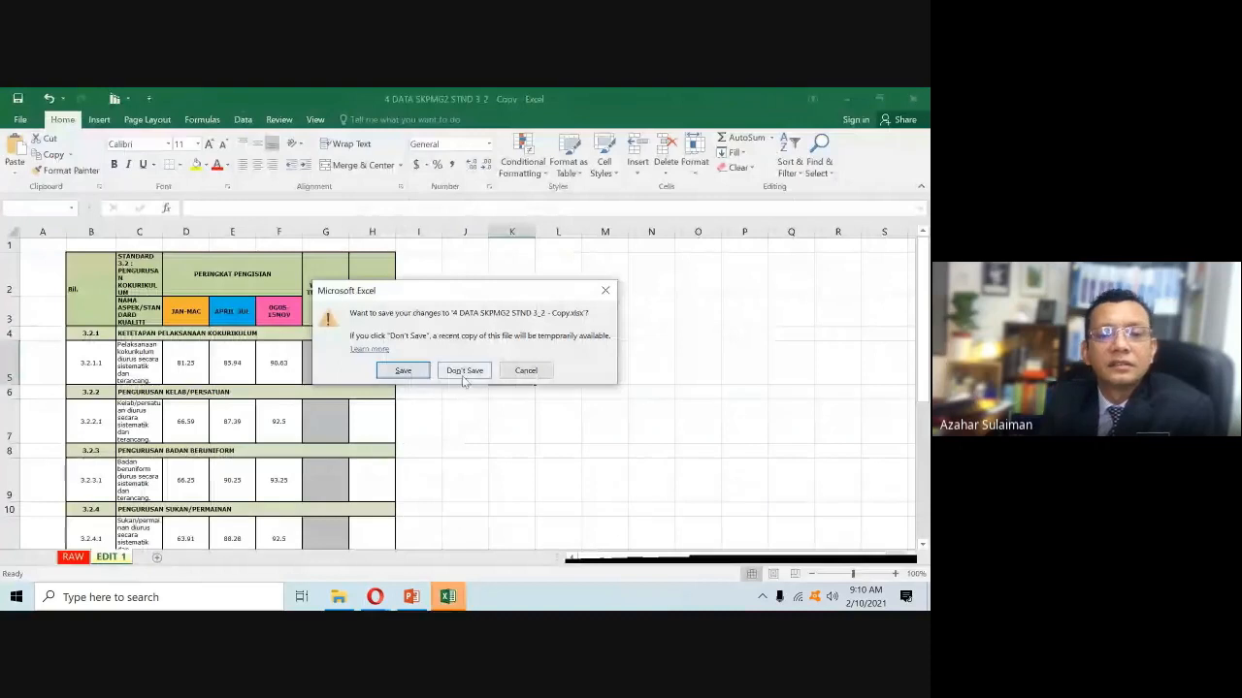
click(462, 370)
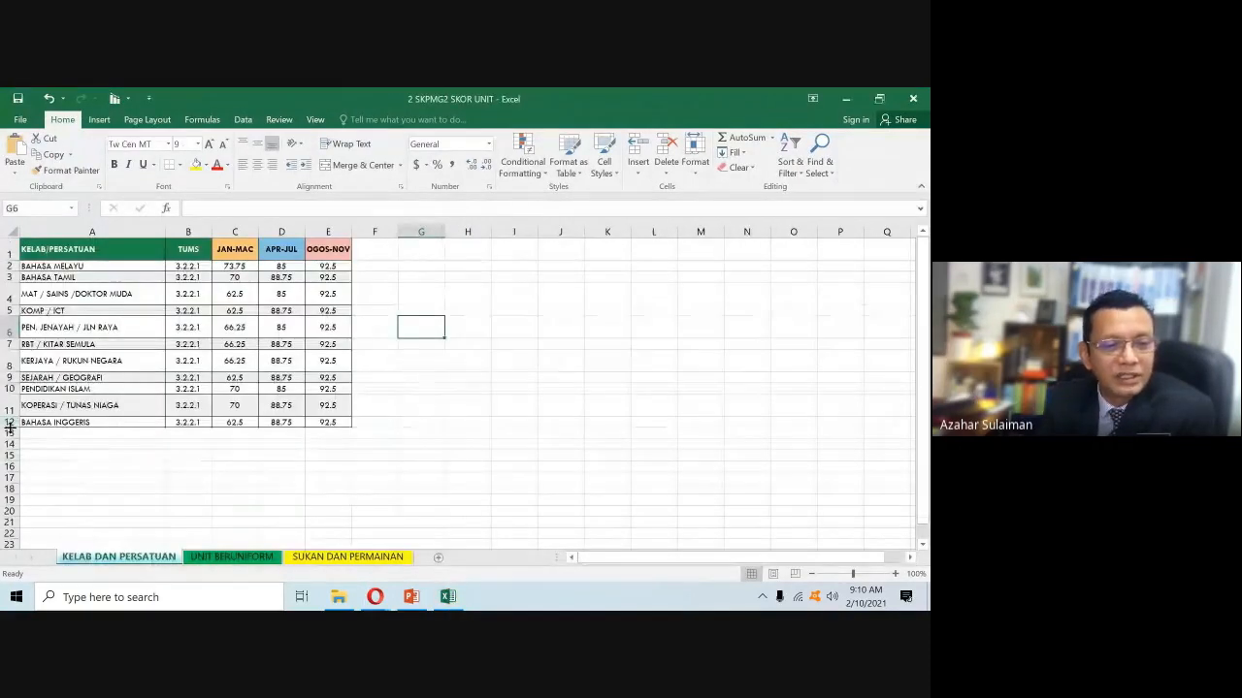
- Increase the heights of rows 12 and 3 in the KELAB DAN PERSATUAN table
drag(14, 427, 14, 439)
click(493, 477)
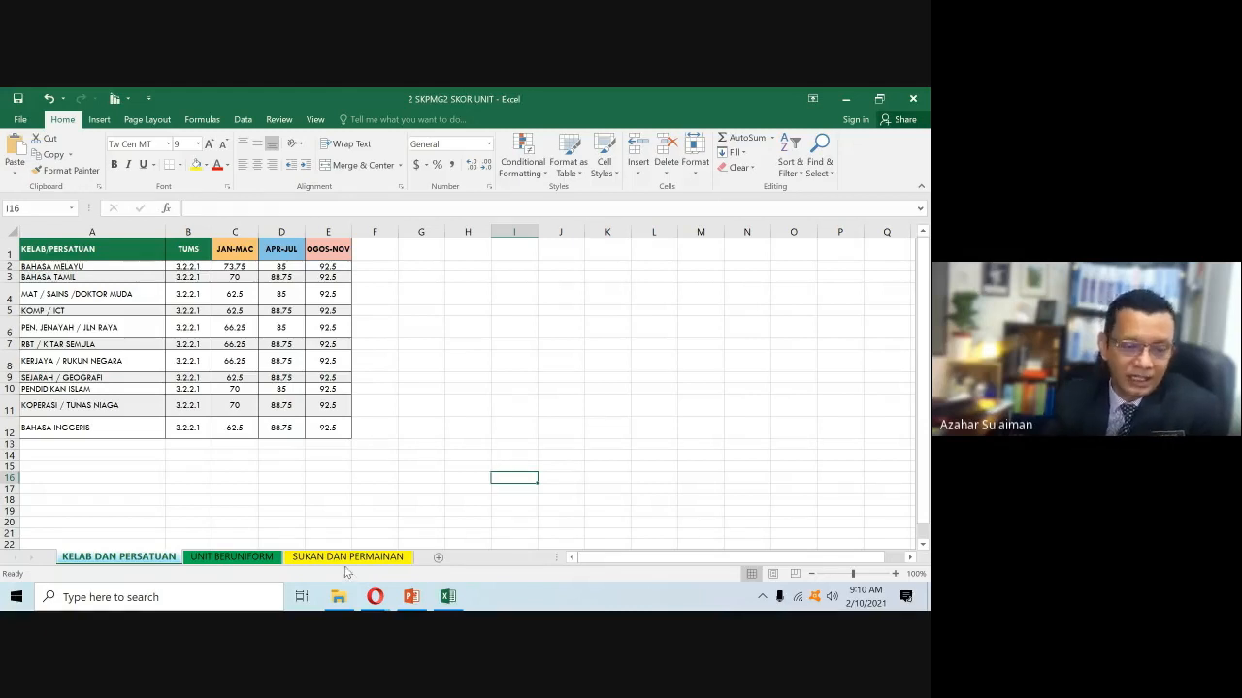
click(143, 374)
click(443, 379)
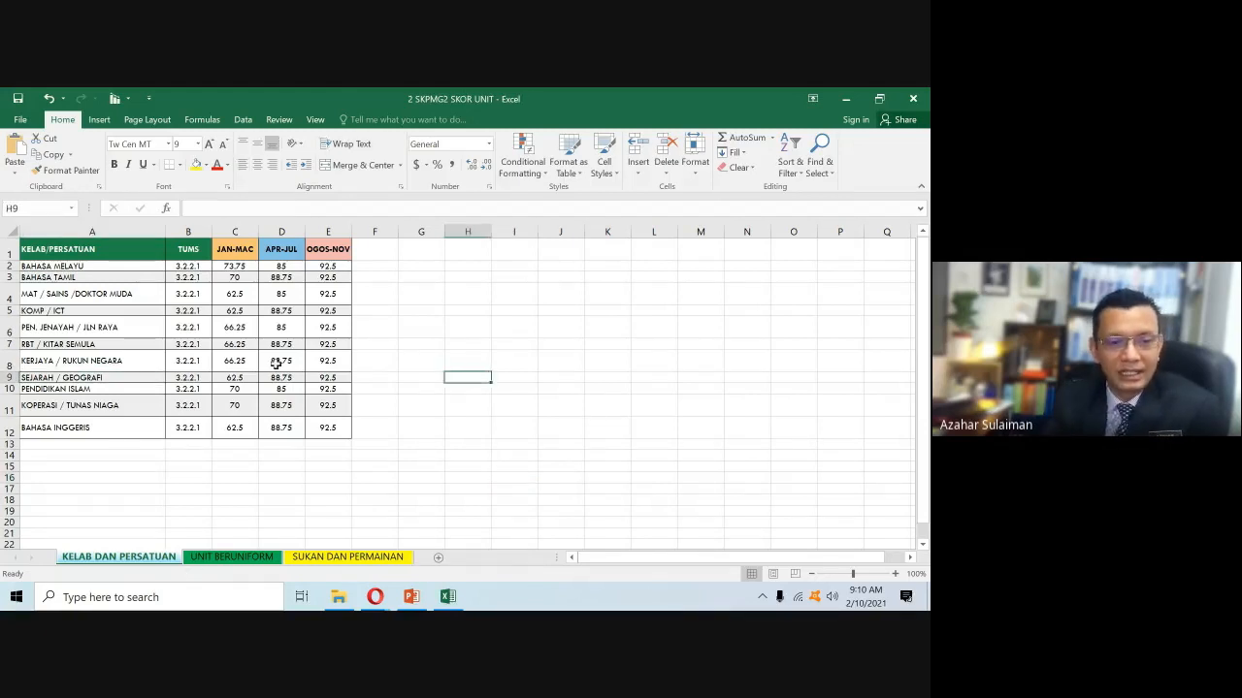
click(225, 357)
drag(10, 282, 10, 291)
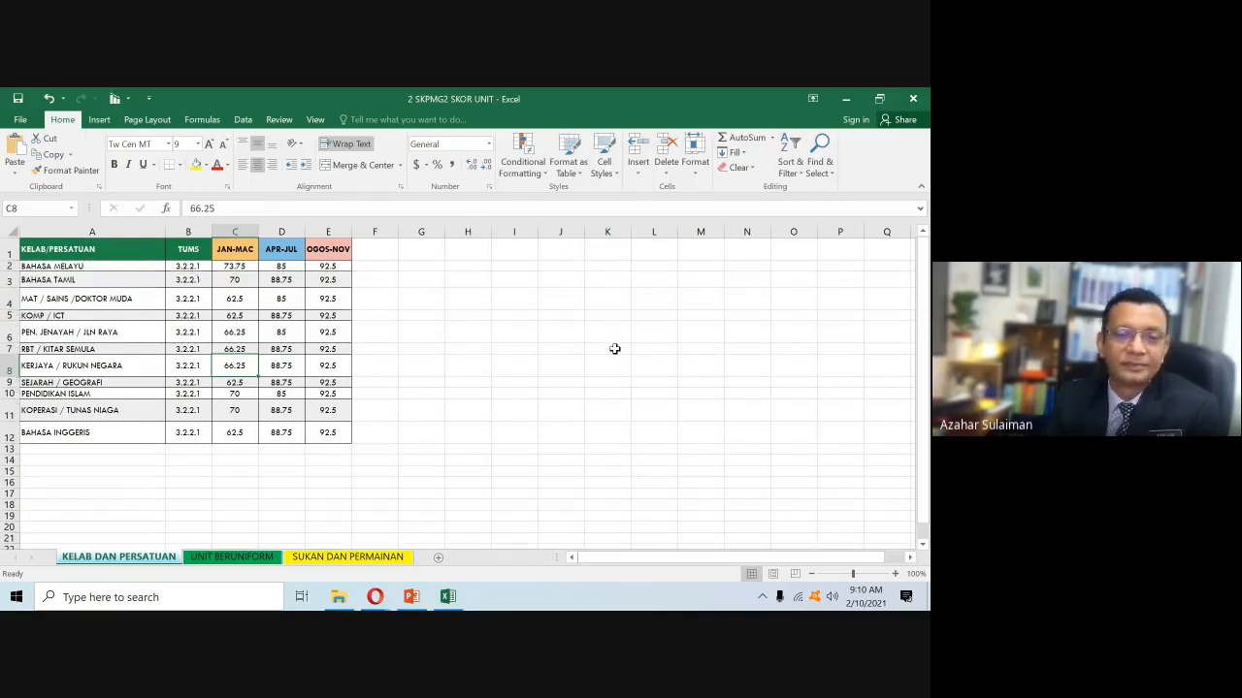
click(614, 348)
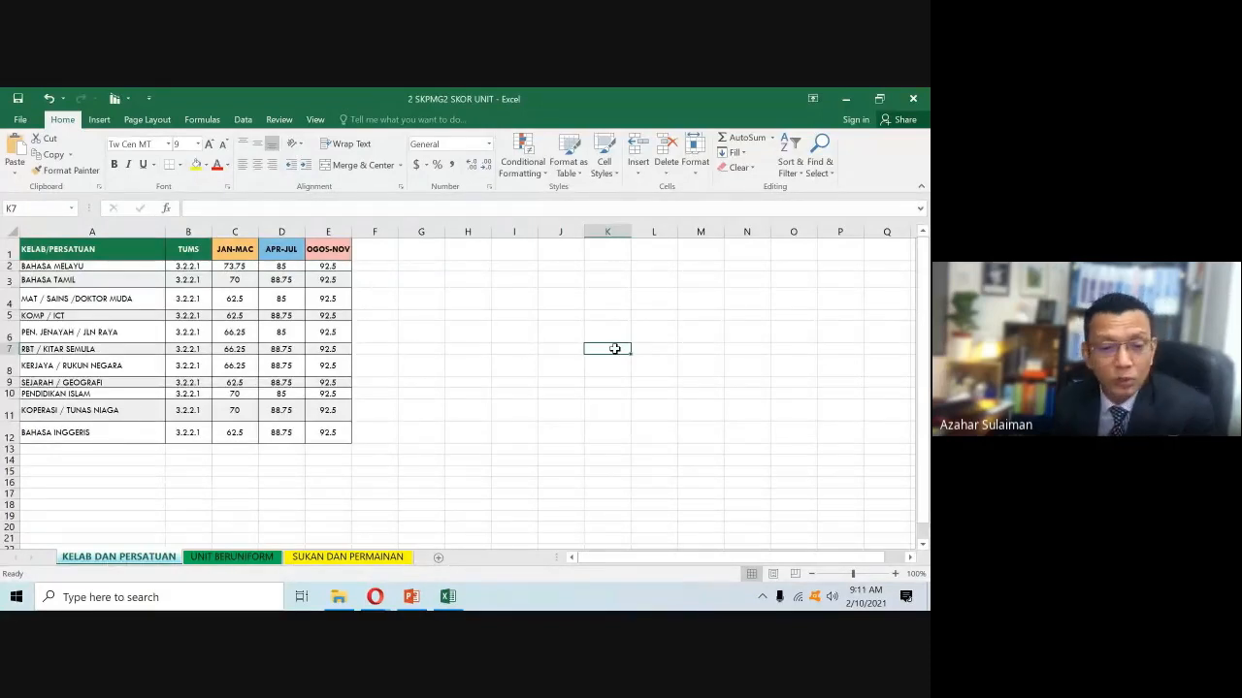
- View the UNIT BERUNIFORM sheet and return to the KELAB DAN PERSATUAN sheet
click(232, 559)
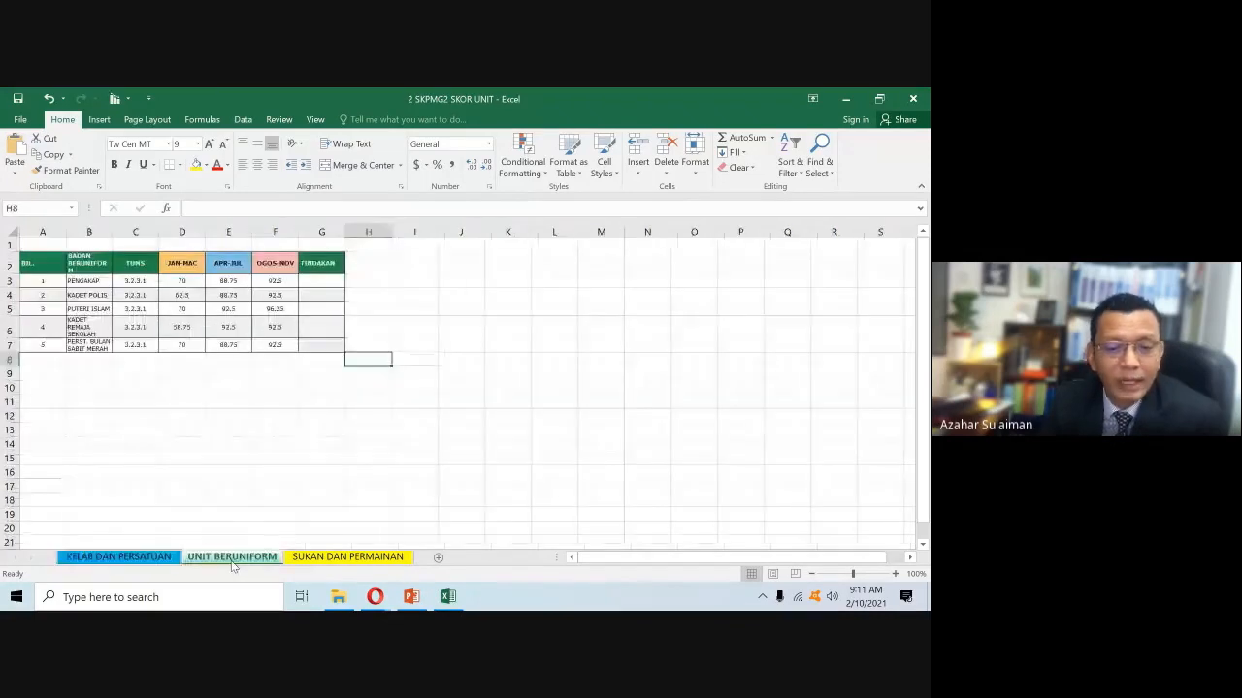
click(118, 557)
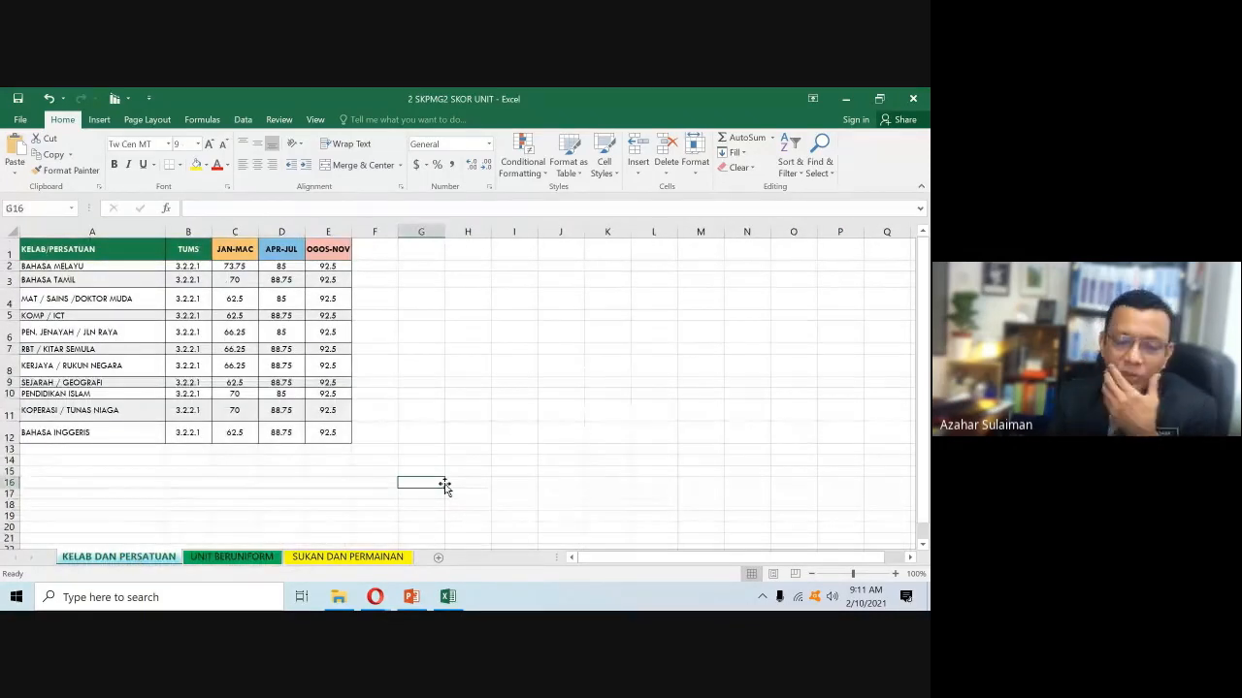
click(493, 393)
- Increase the heights of rows 2 and 3 in the KELAB DAN PERSATUAN table and slightly narrow column A
click(135, 297)
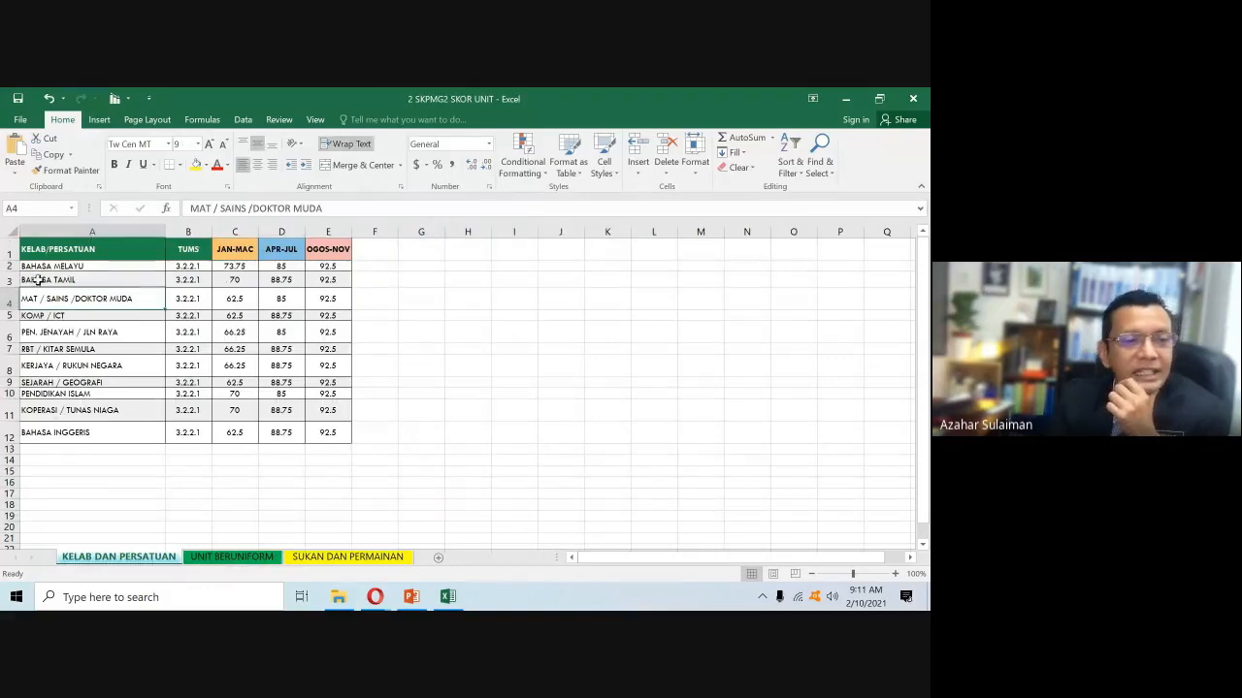
drag(15, 272, 8, 300)
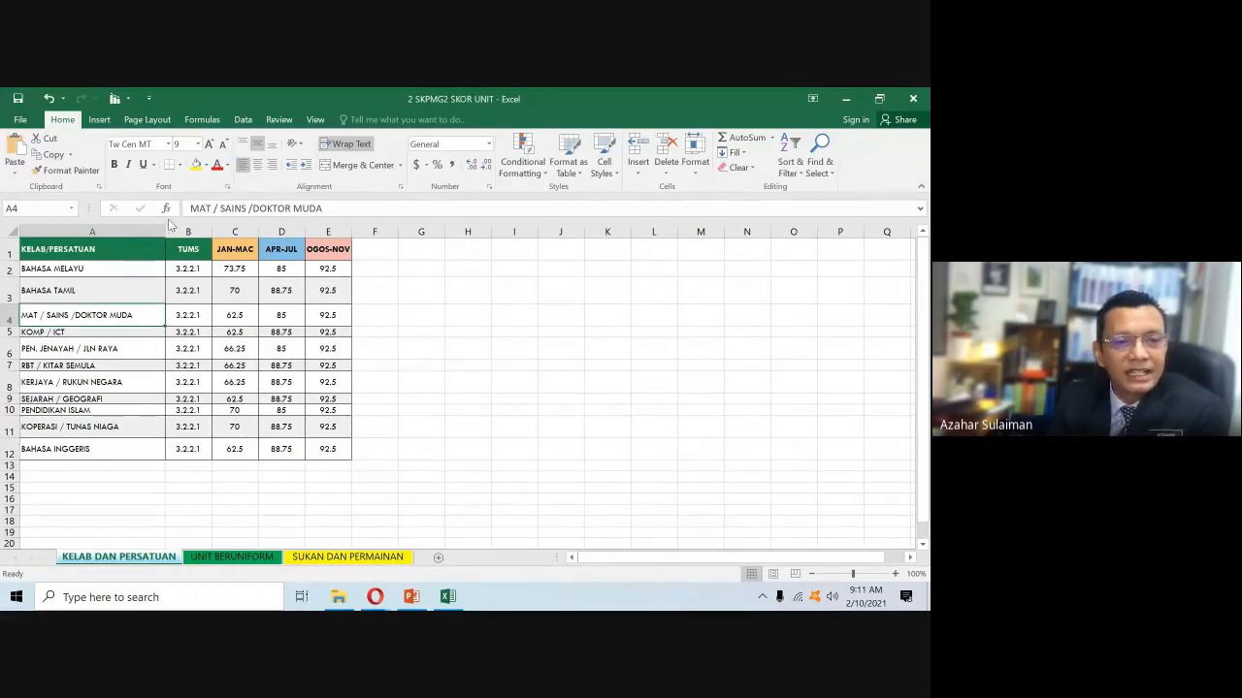
drag(166, 230, 160, 230)
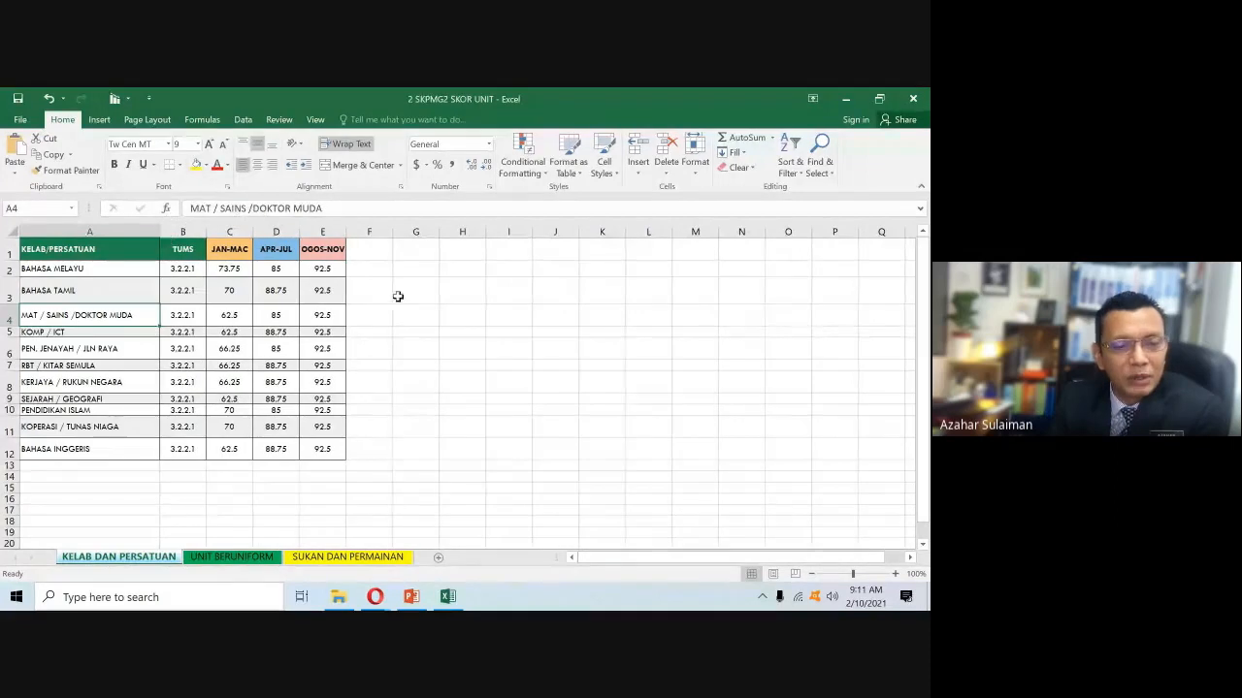
click(491, 299)
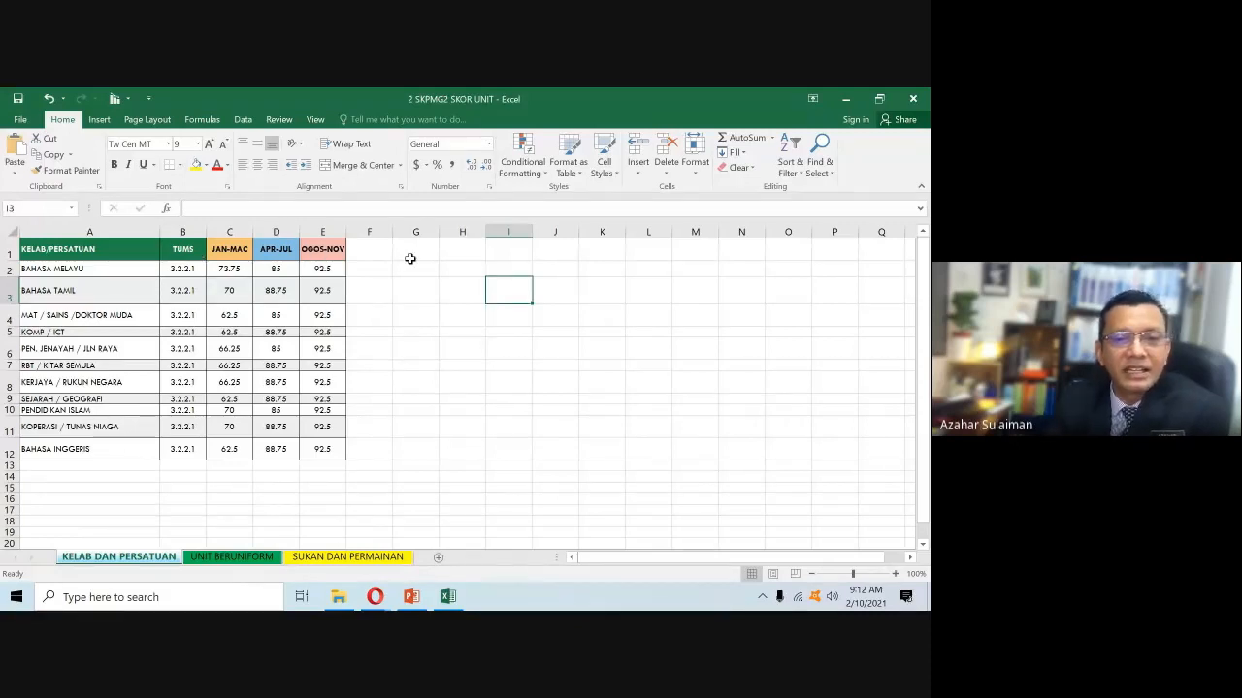
click(416, 289)
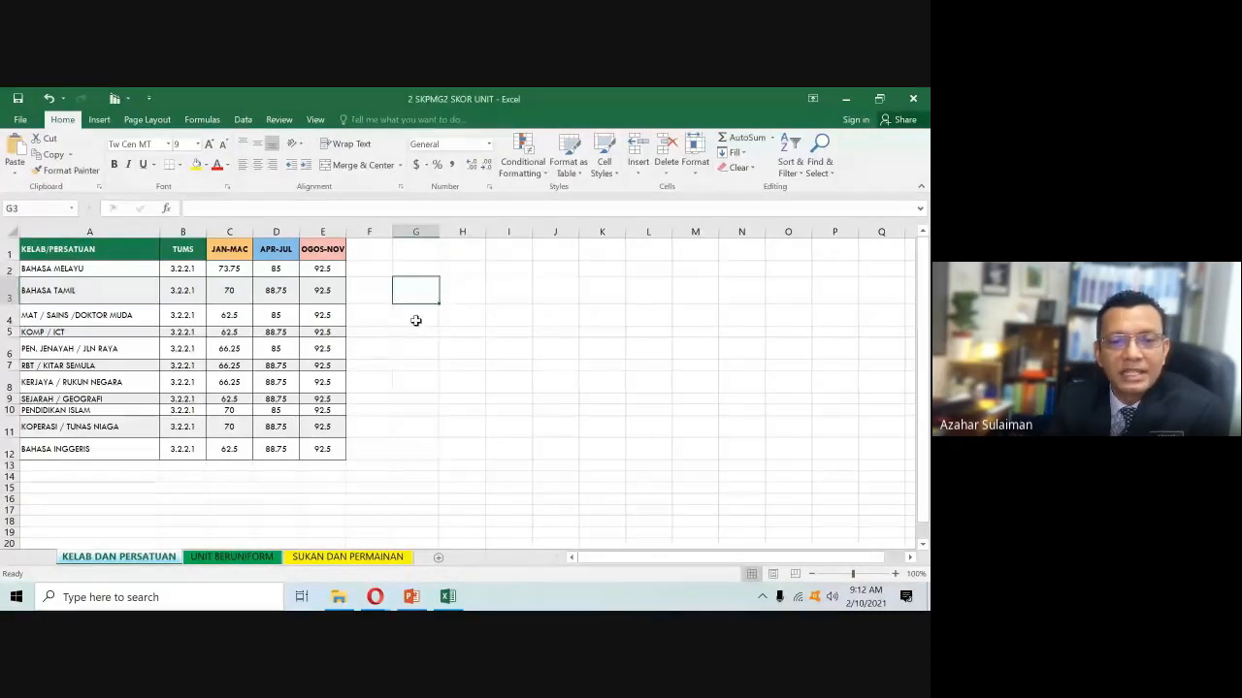
click(415, 321)
click(419, 332)
click(421, 345)
- Increase the height of the KOMP / ICT row in the KELAB DAN PERSATUAN table
click(110, 273)
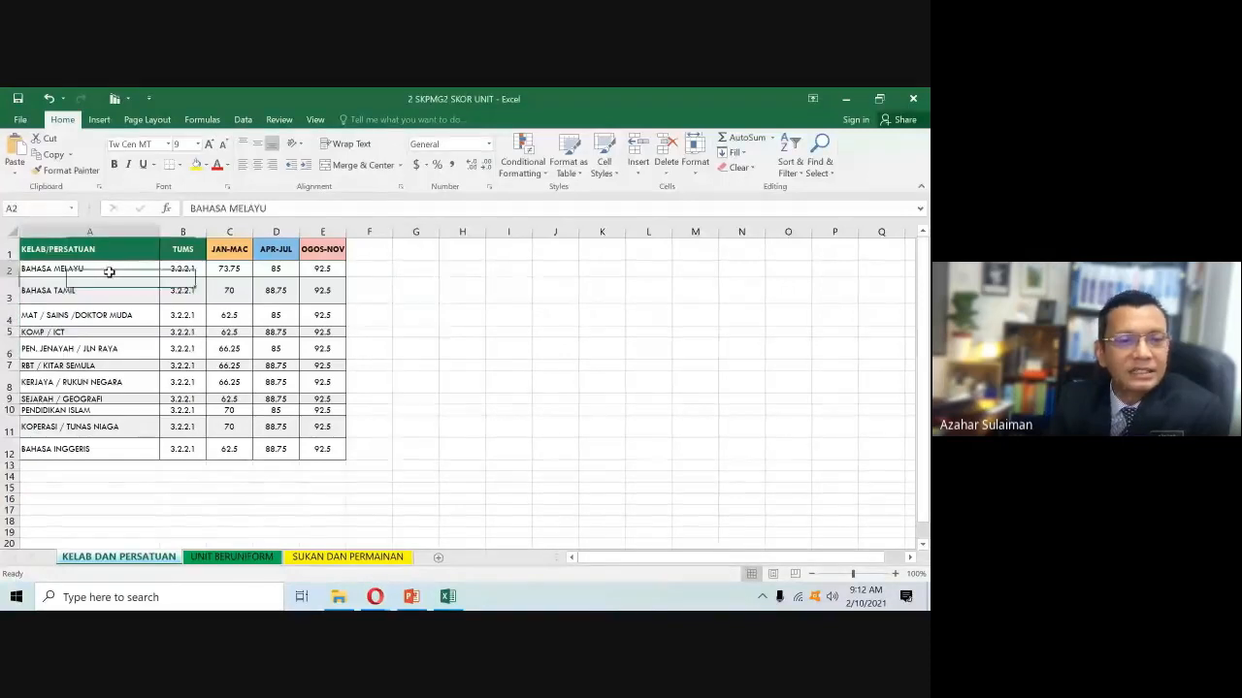
click(122, 291)
click(127, 316)
click(180, 320)
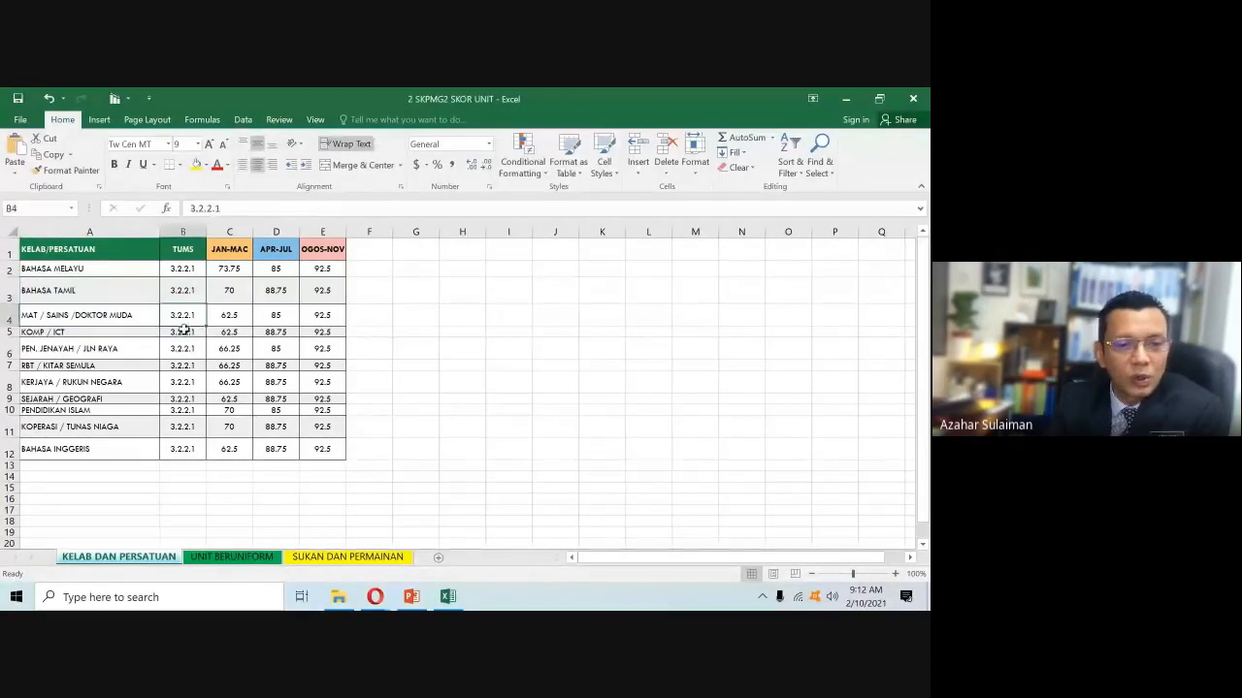
drag(10, 336, 10, 348)
click(132, 336)
click(178, 339)
click(185, 358)
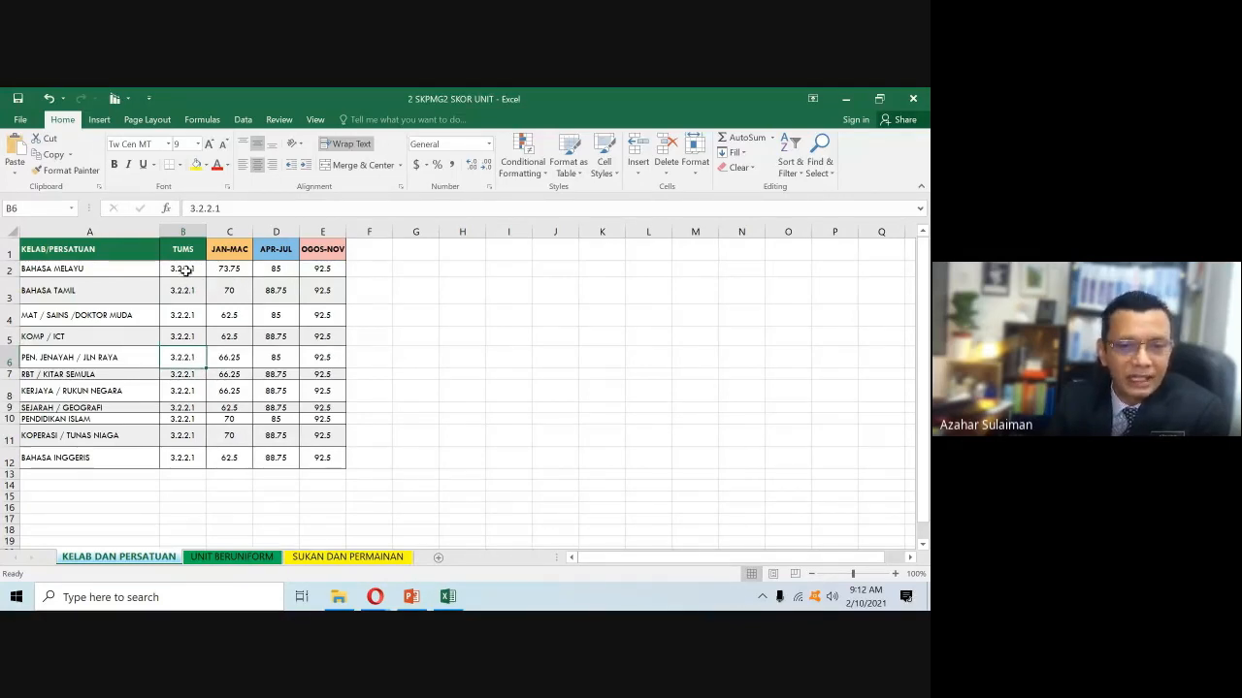
- Enter a person's first name in cell H2 and merge and center it across H2:I2
click(452, 270)
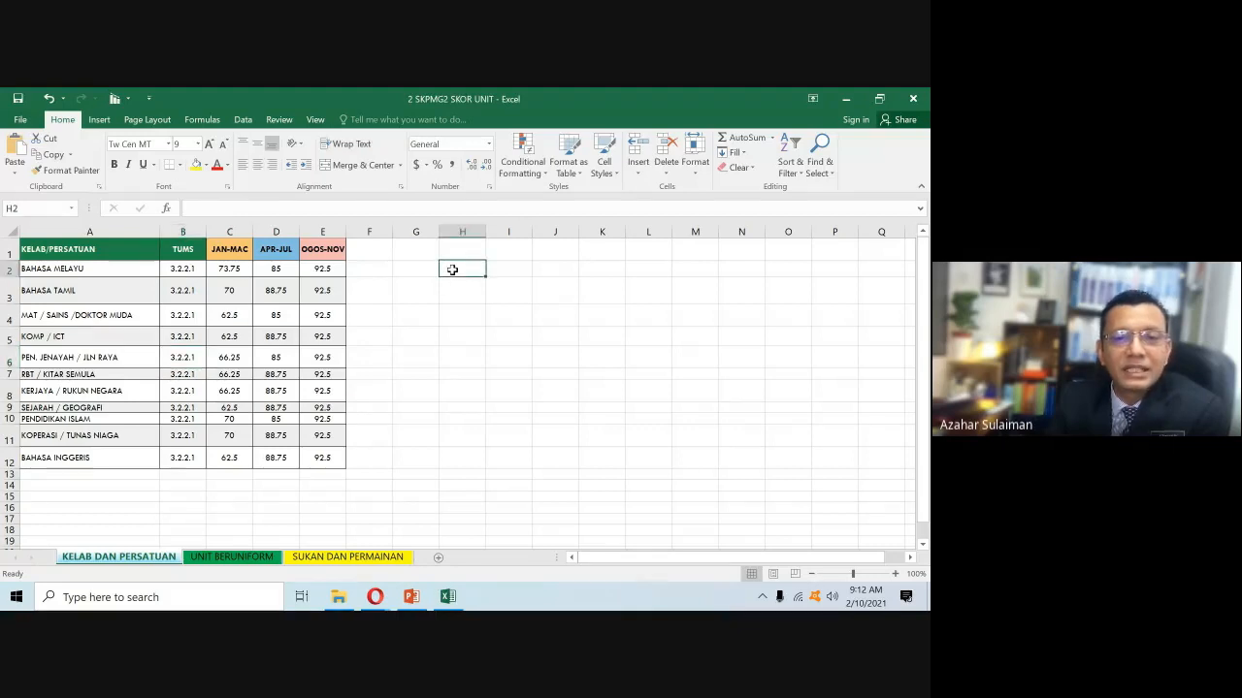
text(a)
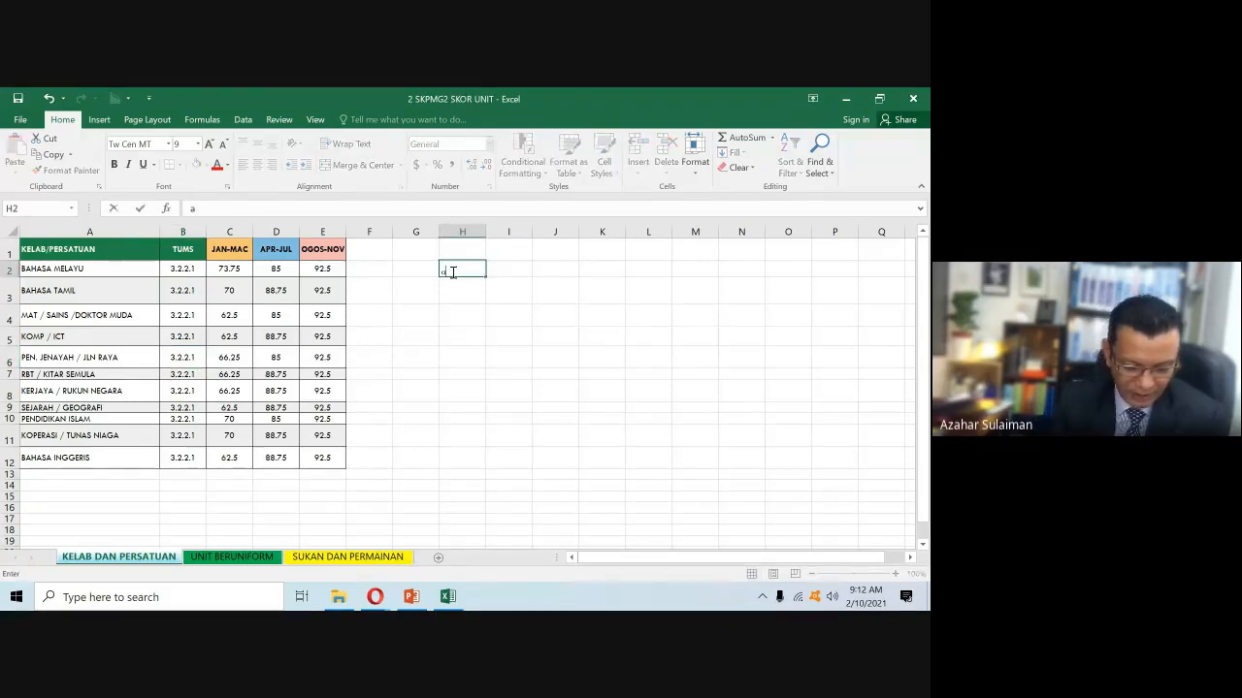
text(zahar)
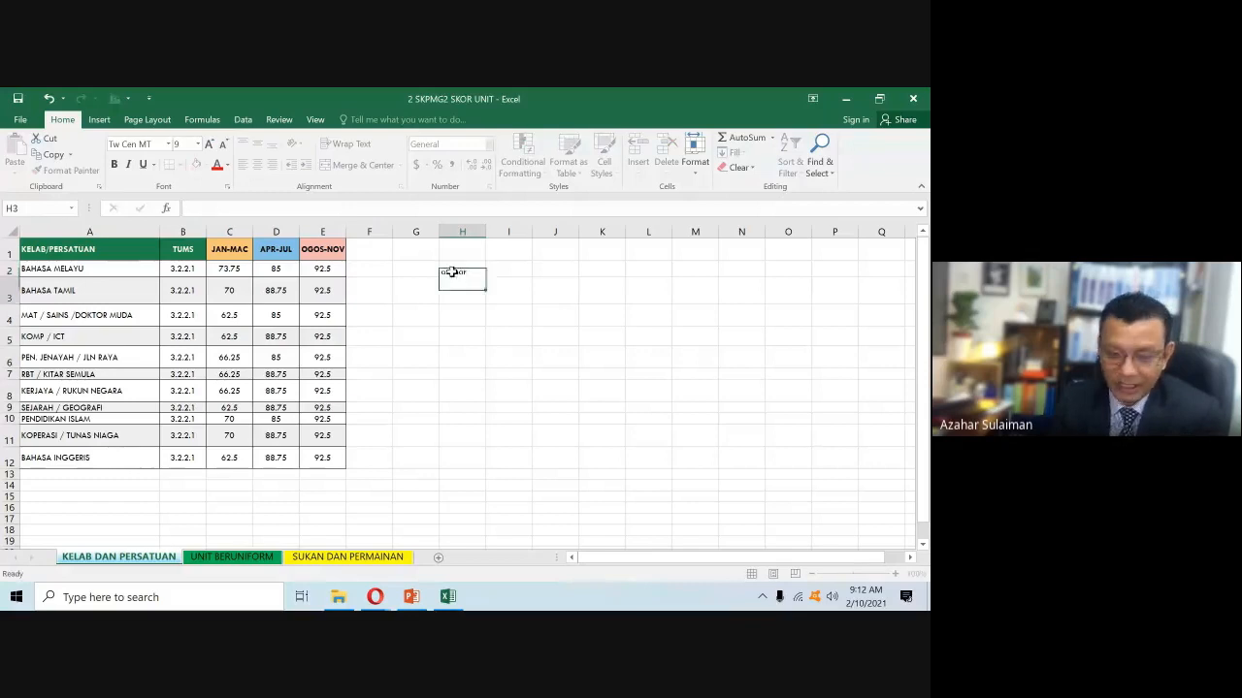
key(Return)
drag(458, 270, 506, 271)
click(359, 165)
click(505, 270)
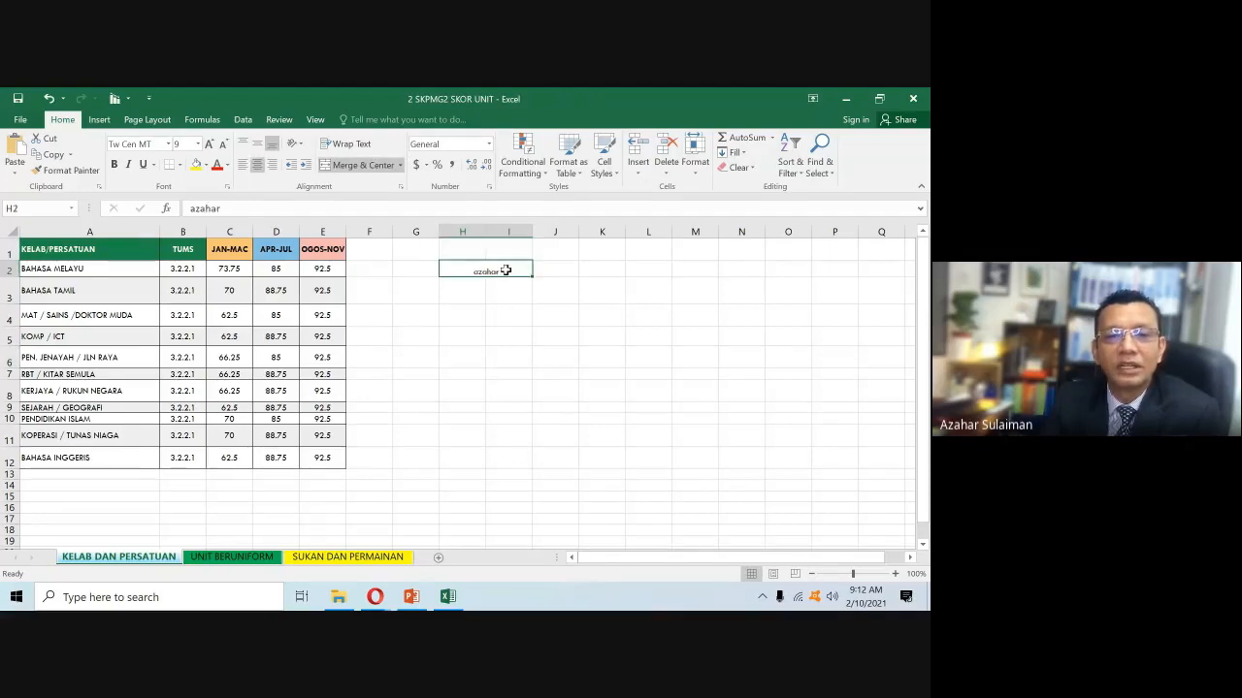
- Unmerge cells H2:I2 beside the score table
click(498, 332)
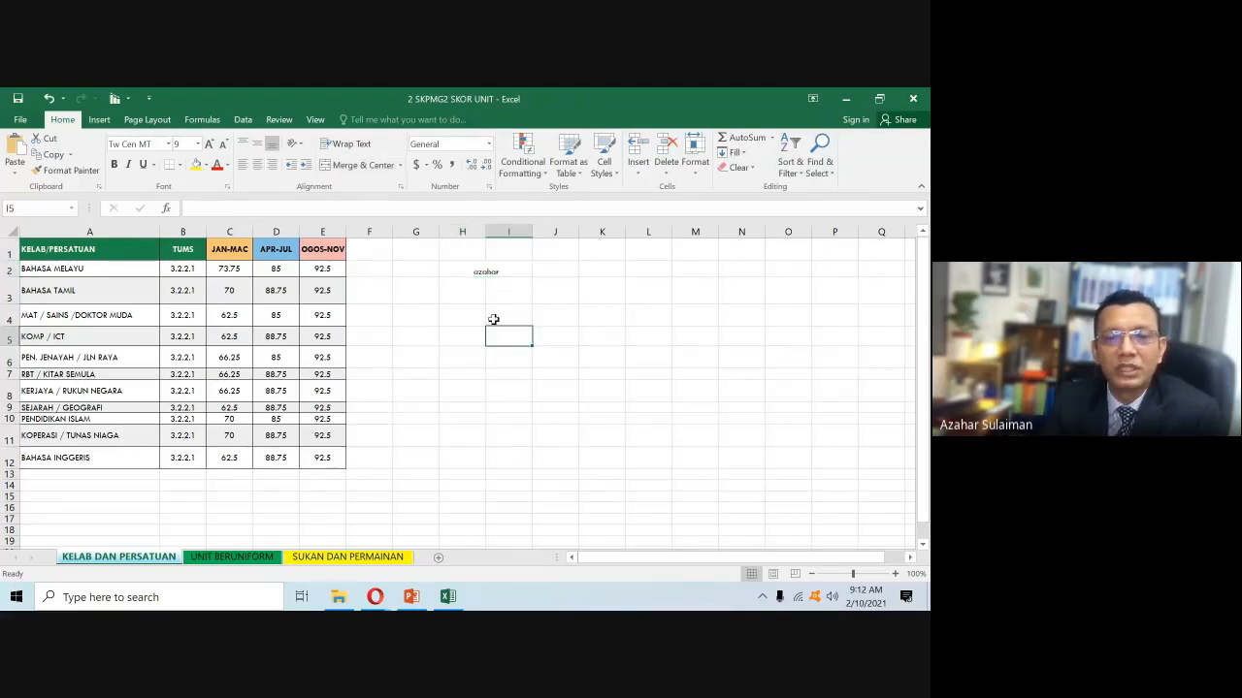
click(490, 271)
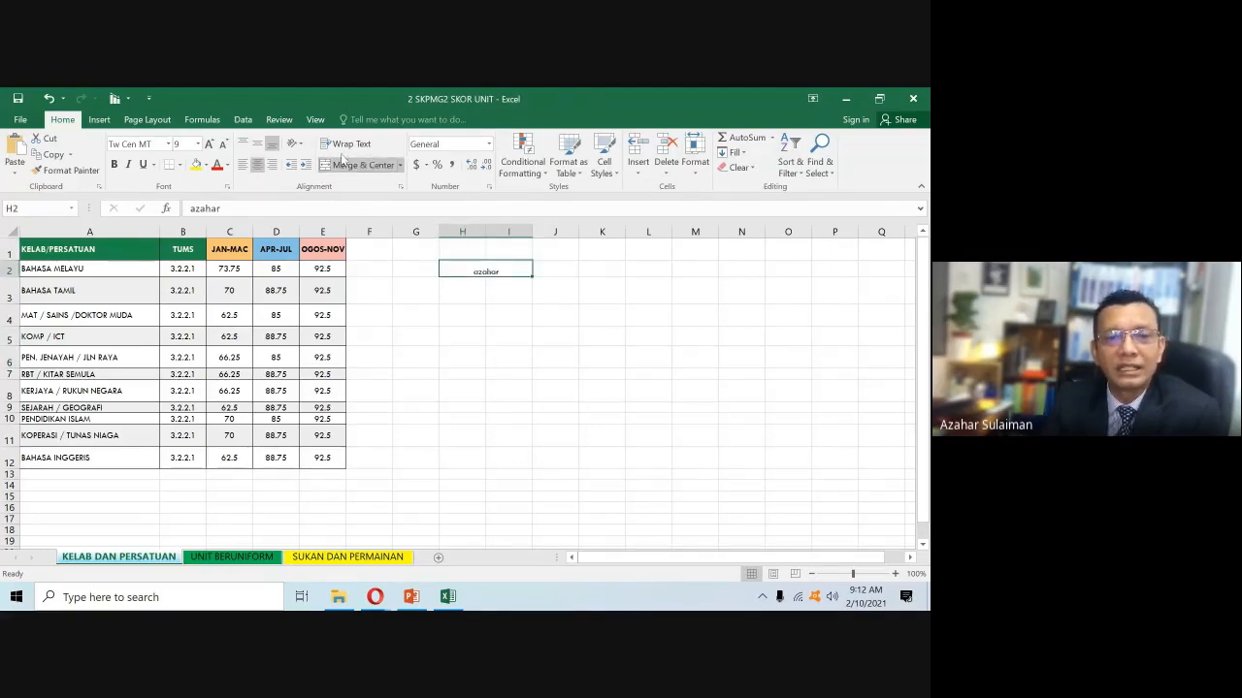
click(507, 310)
click(505, 272)
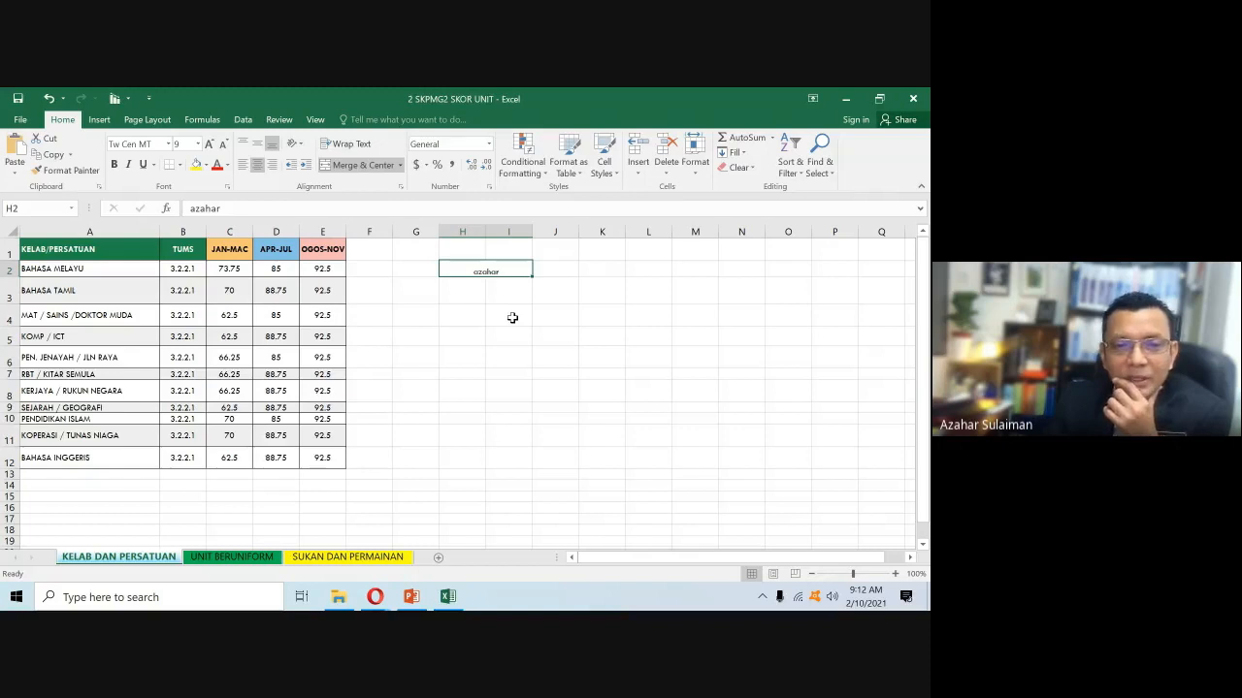
click(347, 167)
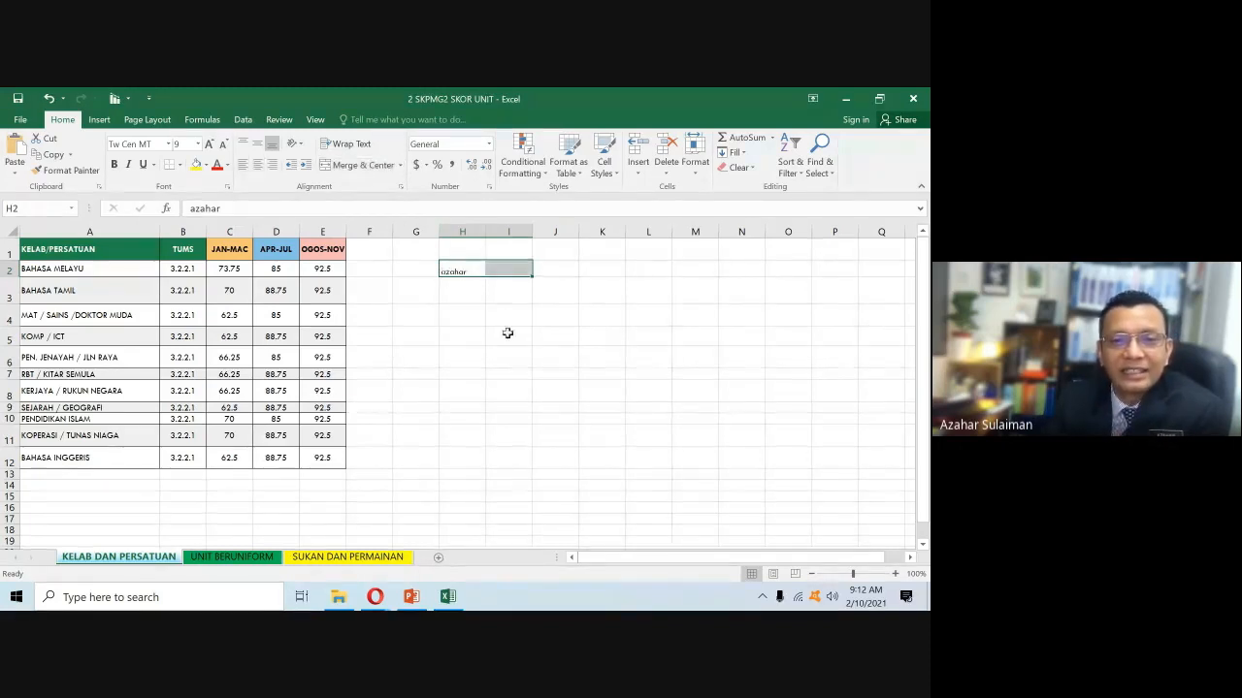
click(508, 333)
click(466, 271)
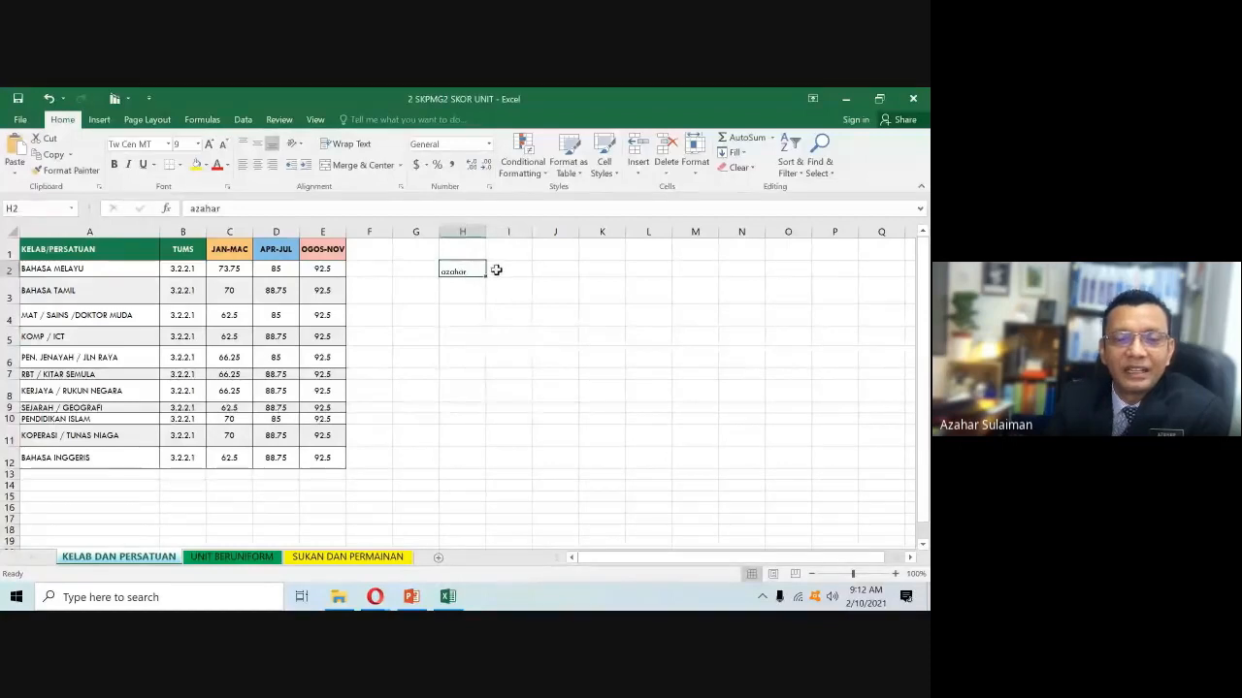
- Clear the sample name from cell H2
click(475, 308)
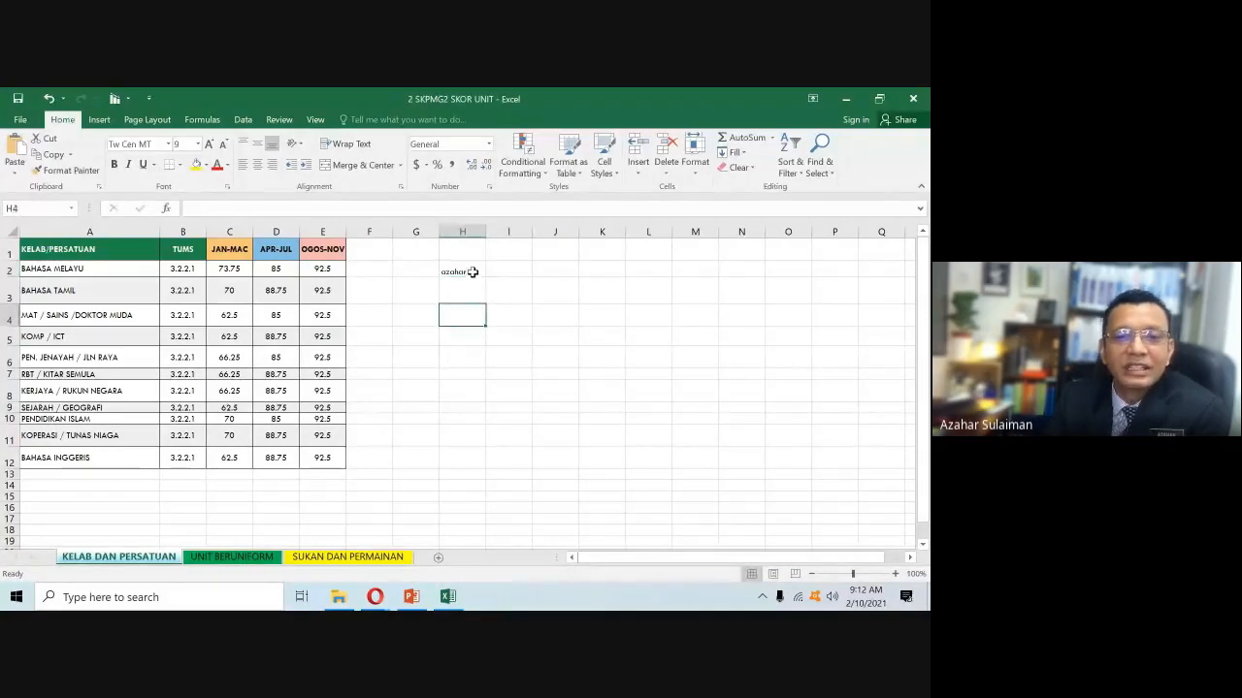
drag(470, 270, 489, 334)
click(478, 310)
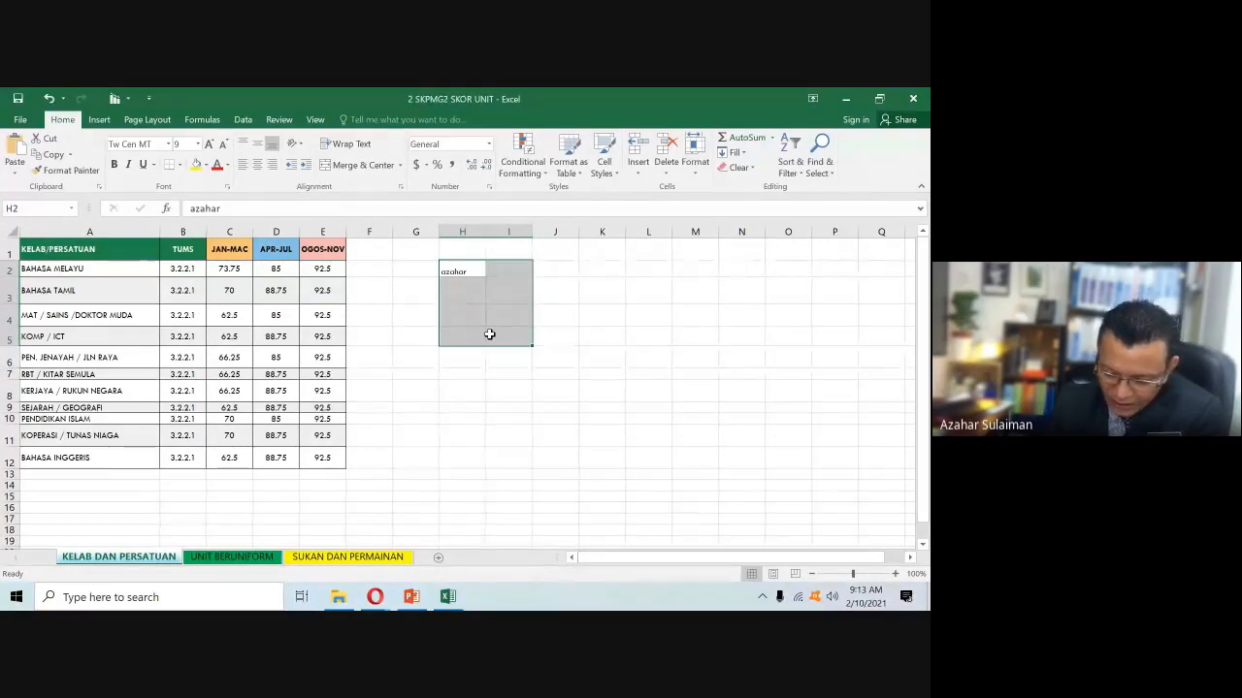
key(BackSpace)
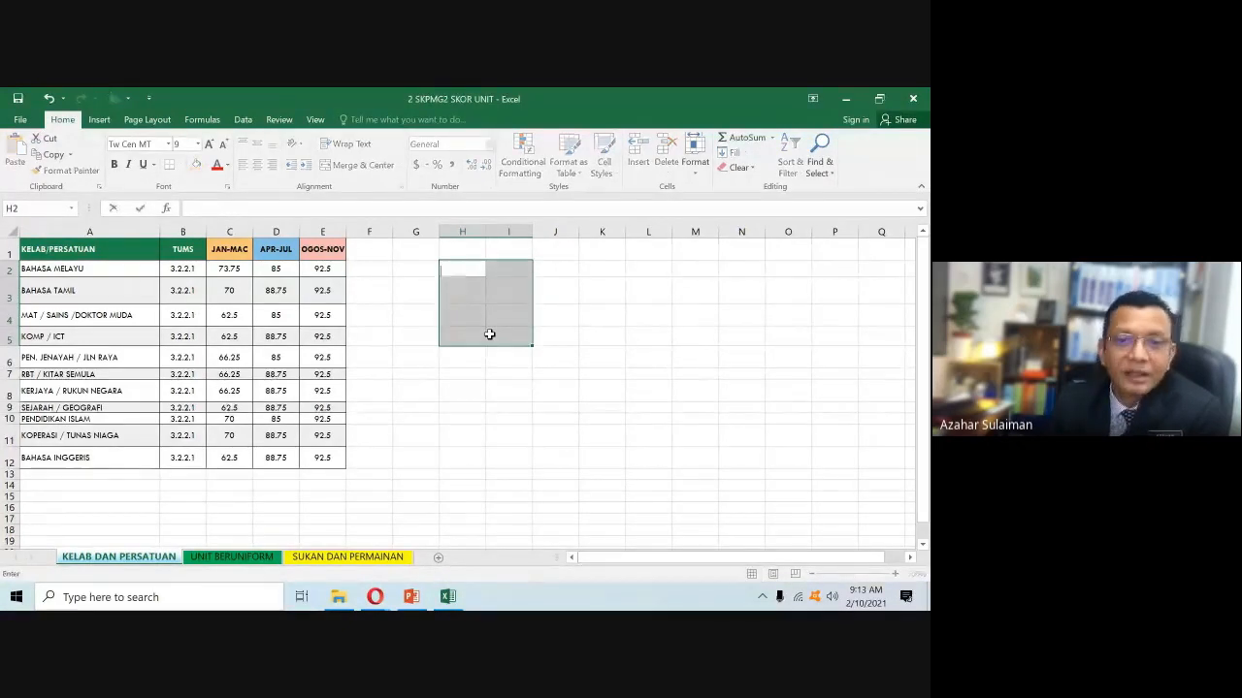
click(460, 391)
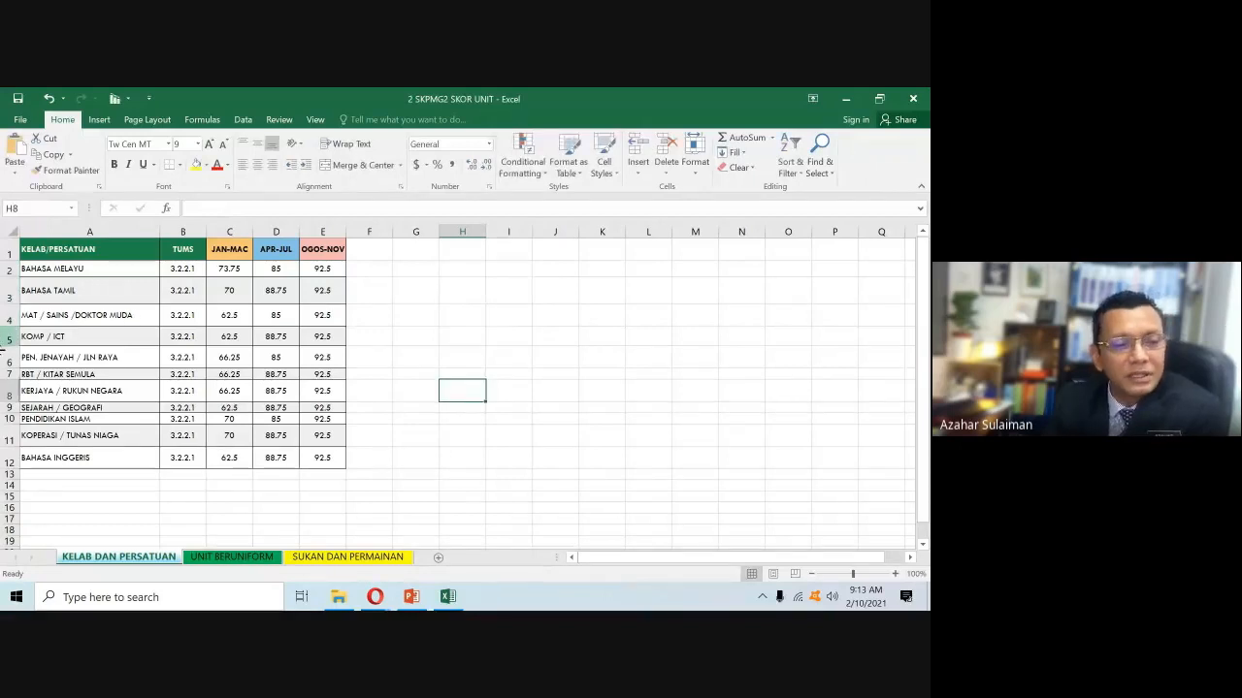
- Increase the heights of rows 7, 9 and 10 in the KELAB DAN PERSATUAN table
drag(4, 381, 4, 389)
click(370, 607)
mouse_move(371, 608)
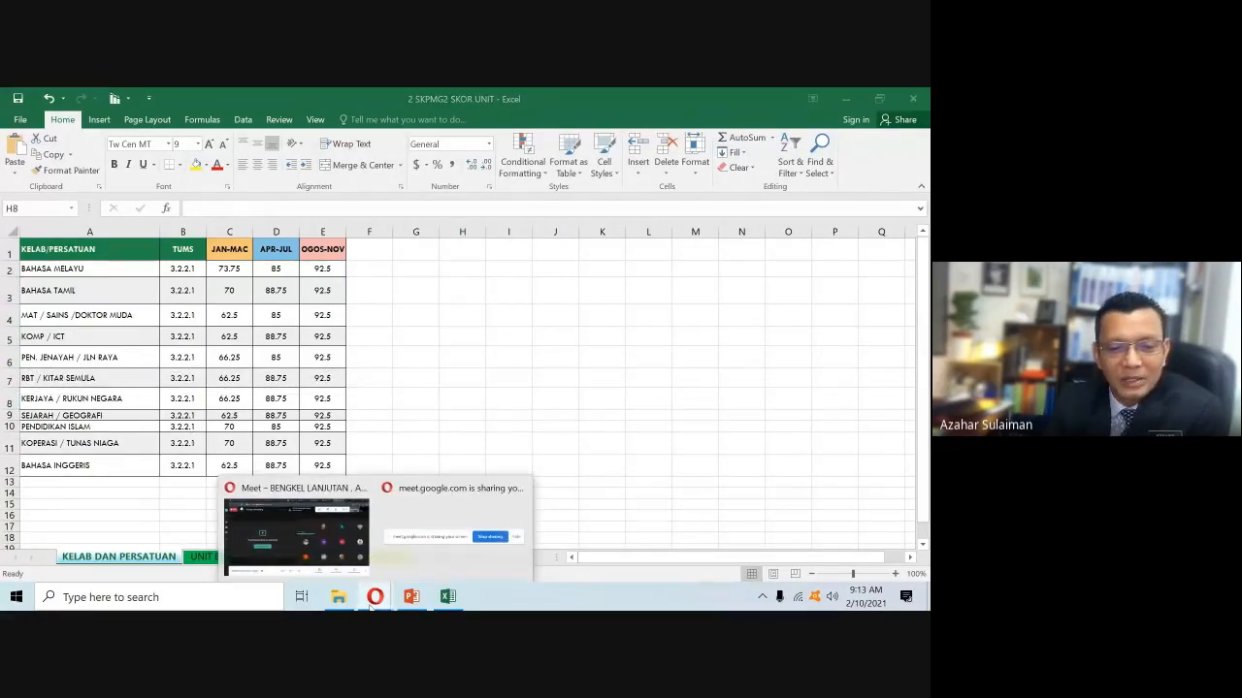
click(458, 398)
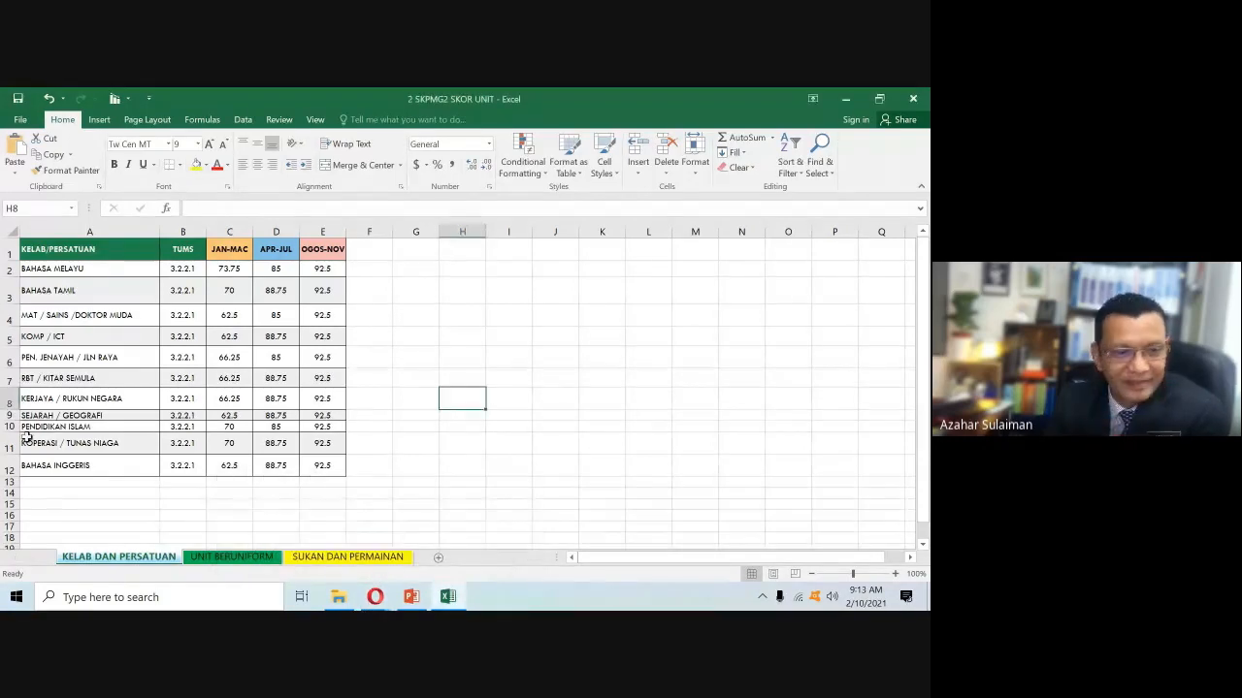
drag(16, 421, 13, 448)
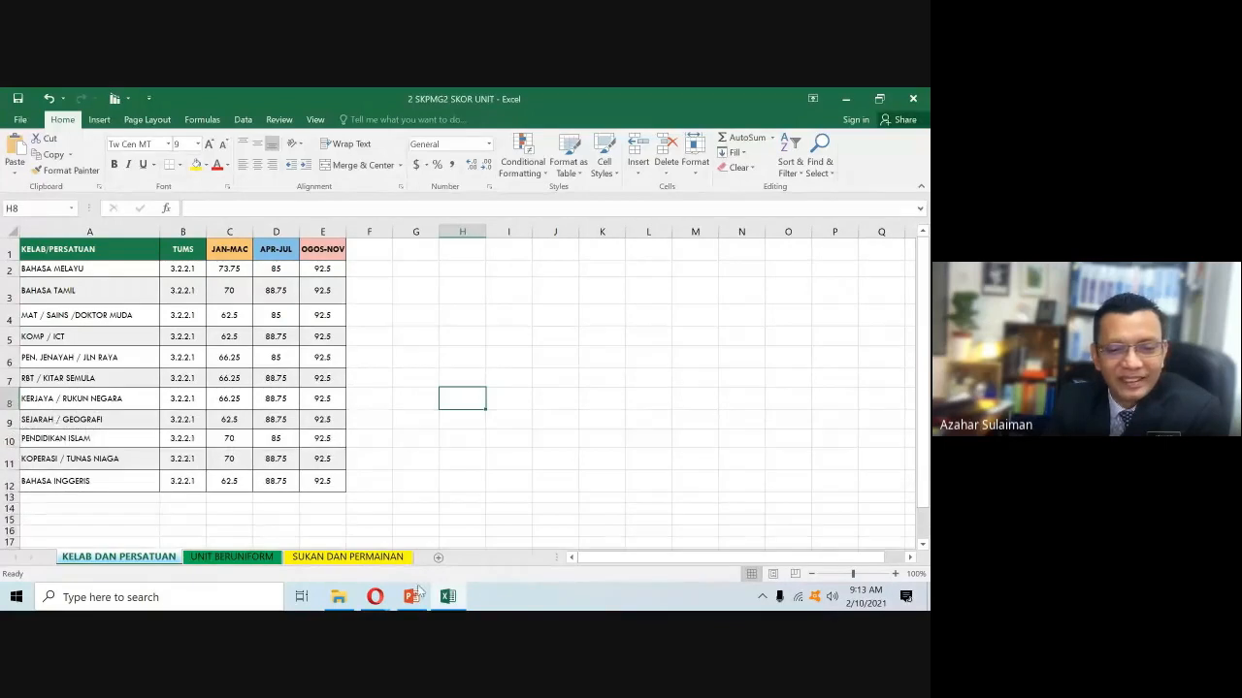
- Check on the participants in the Google Meet window and return to the Excel workbook
mouse_move(375, 595)
click(338, 561)
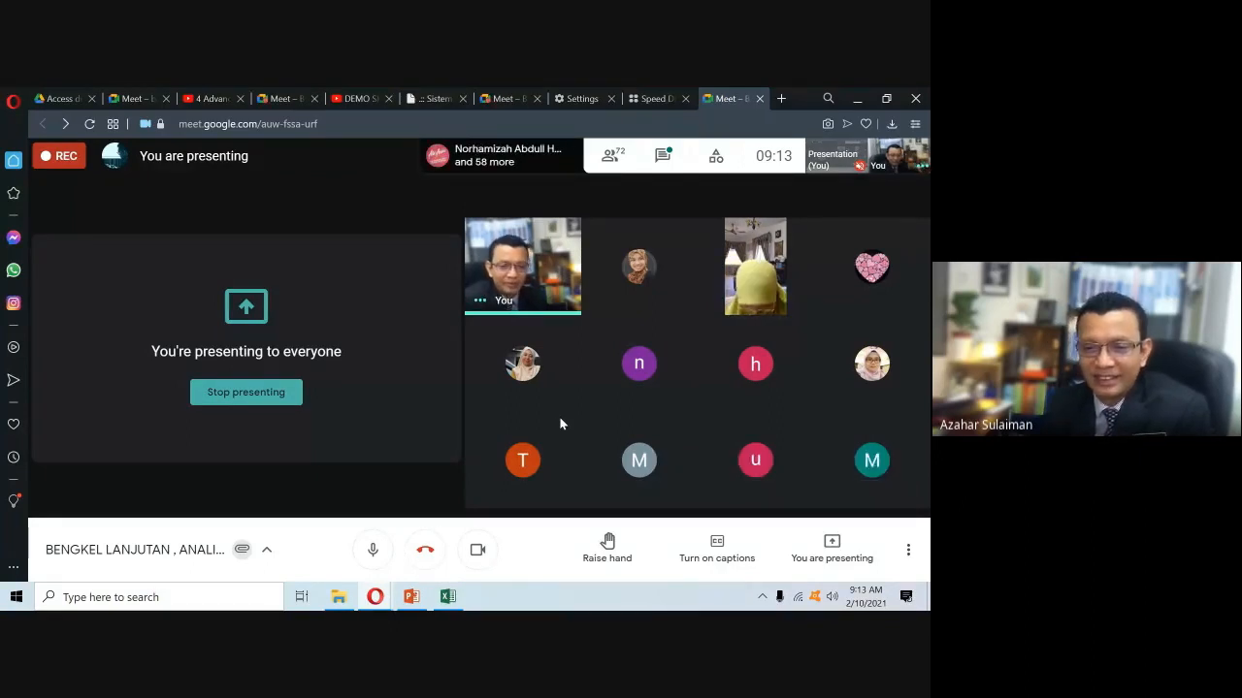
click(448, 596)
- Highlight the whole KELAB DAN PERSATUAN score table, then clear the selection
click(216, 399)
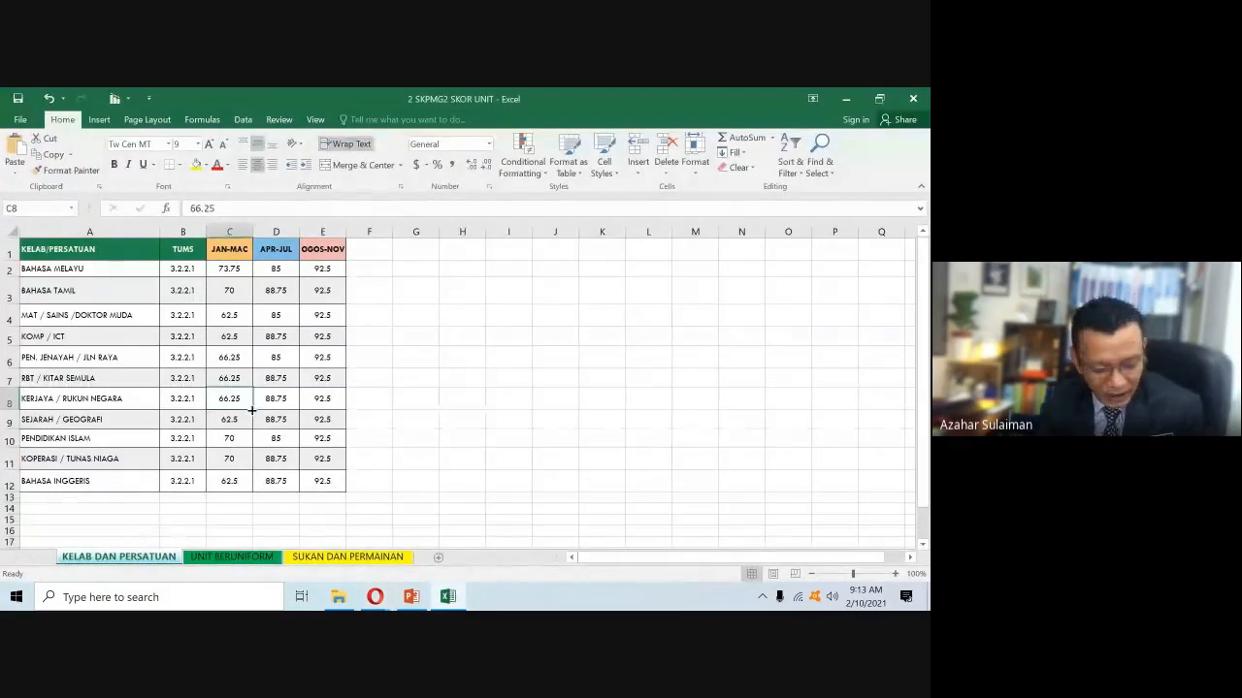
key(ctrl+a)
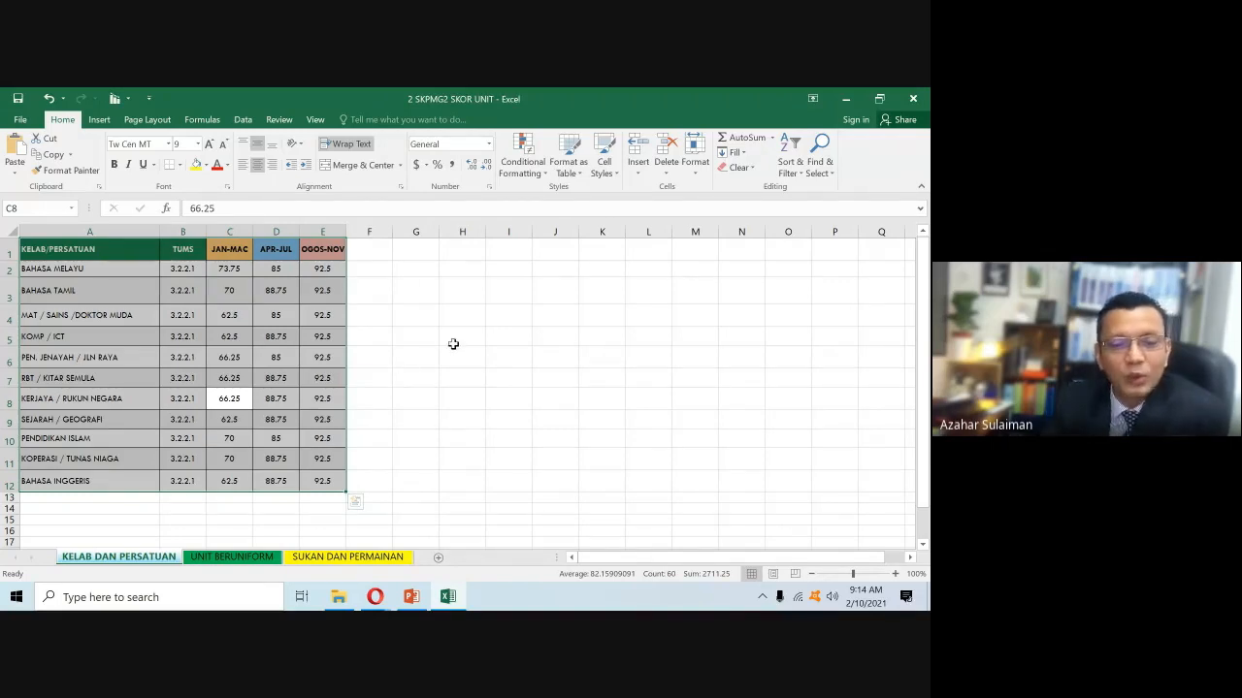
click(452, 345)
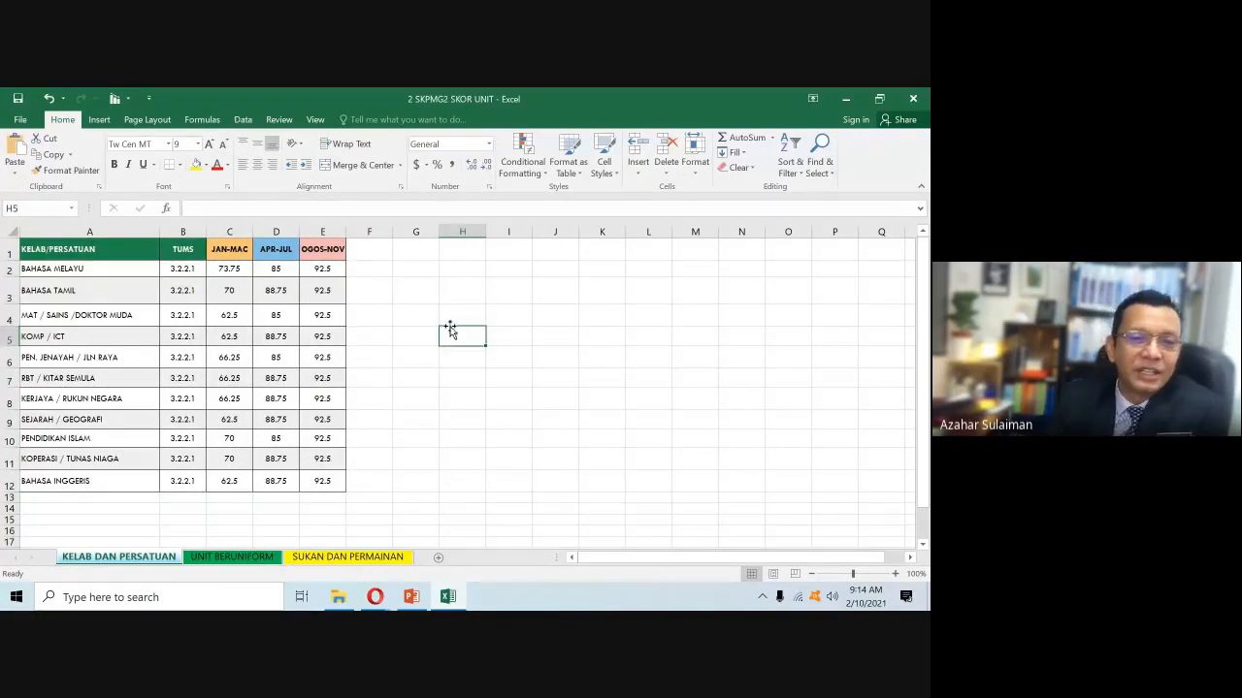
- Go through the JAN-MAC, APR-JUL and OGOS-NOV scores of the clubs from BAHASA MELAYU to KERJAYA / RUKUN NEGARA
click(226, 269)
click(276, 271)
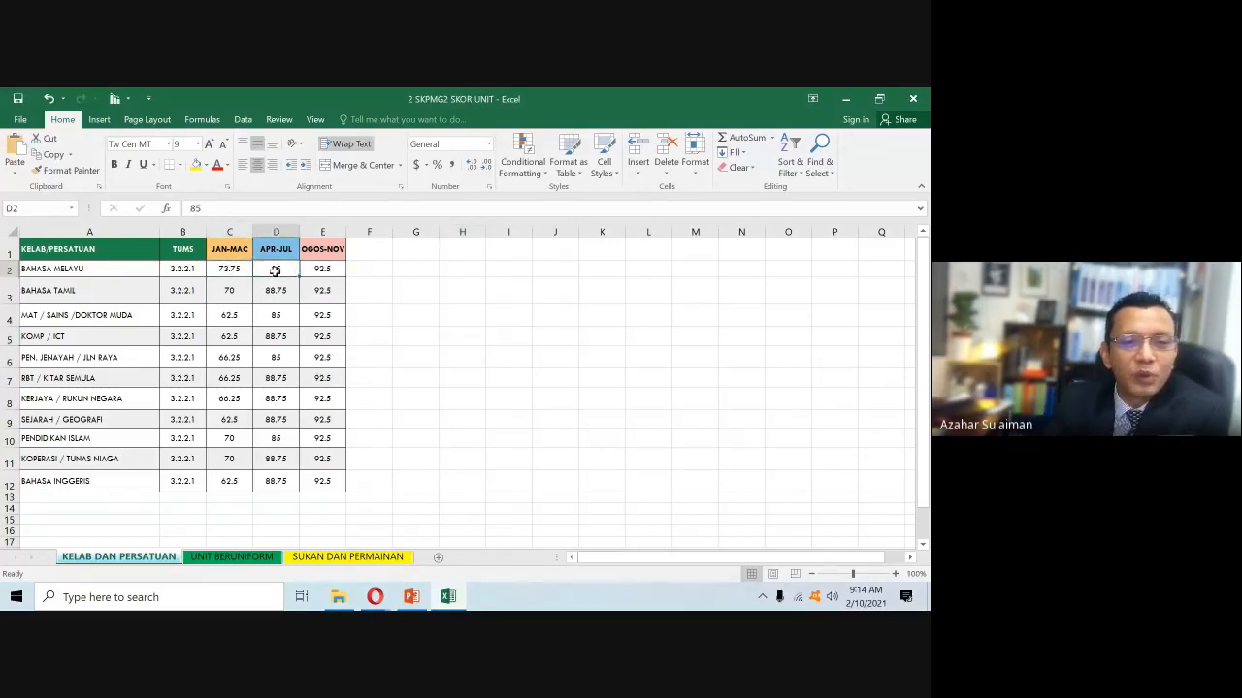
click(328, 272)
click(327, 302)
click(227, 298)
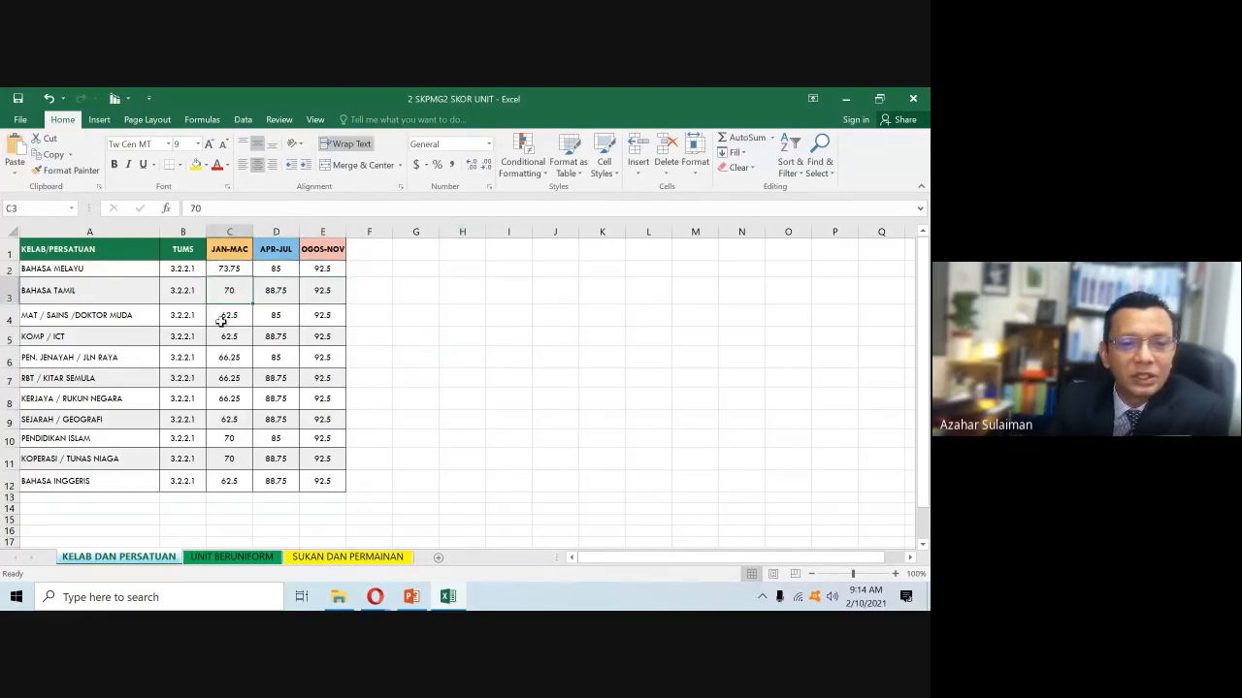
click(222, 321)
click(275, 321)
click(312, 329)
click(321, 355)
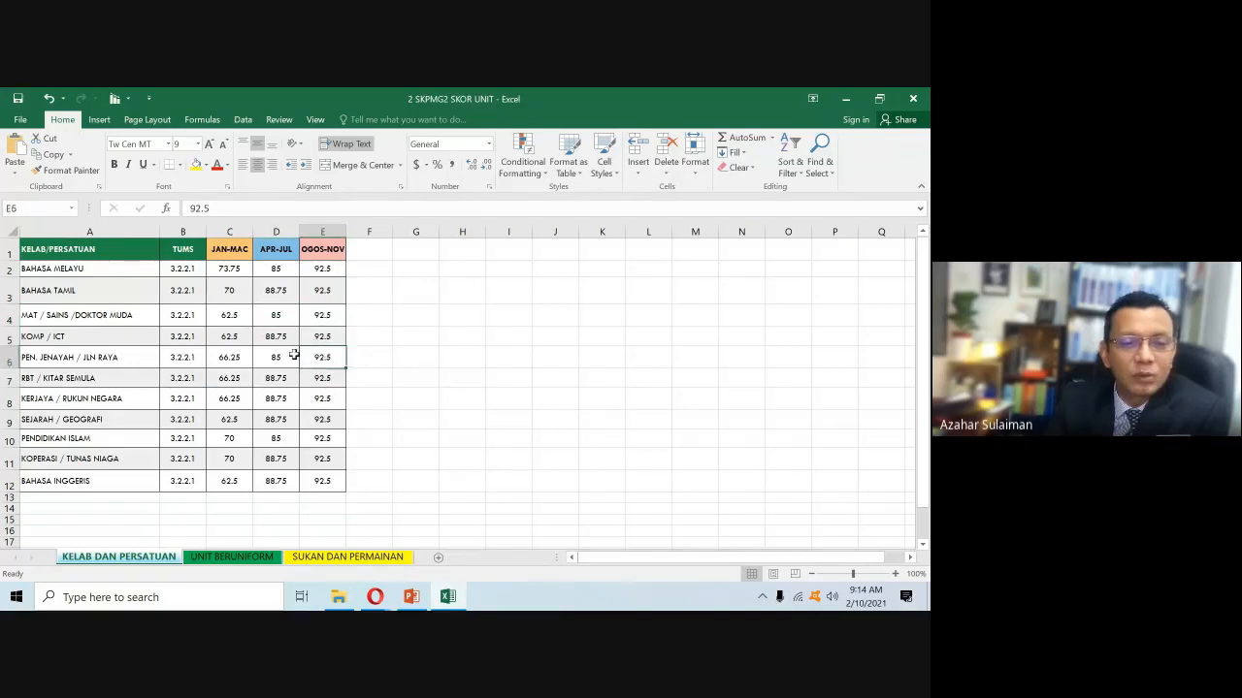
click(277, 356)
click(232, 356)
click(233, 381)
click(258, 380)
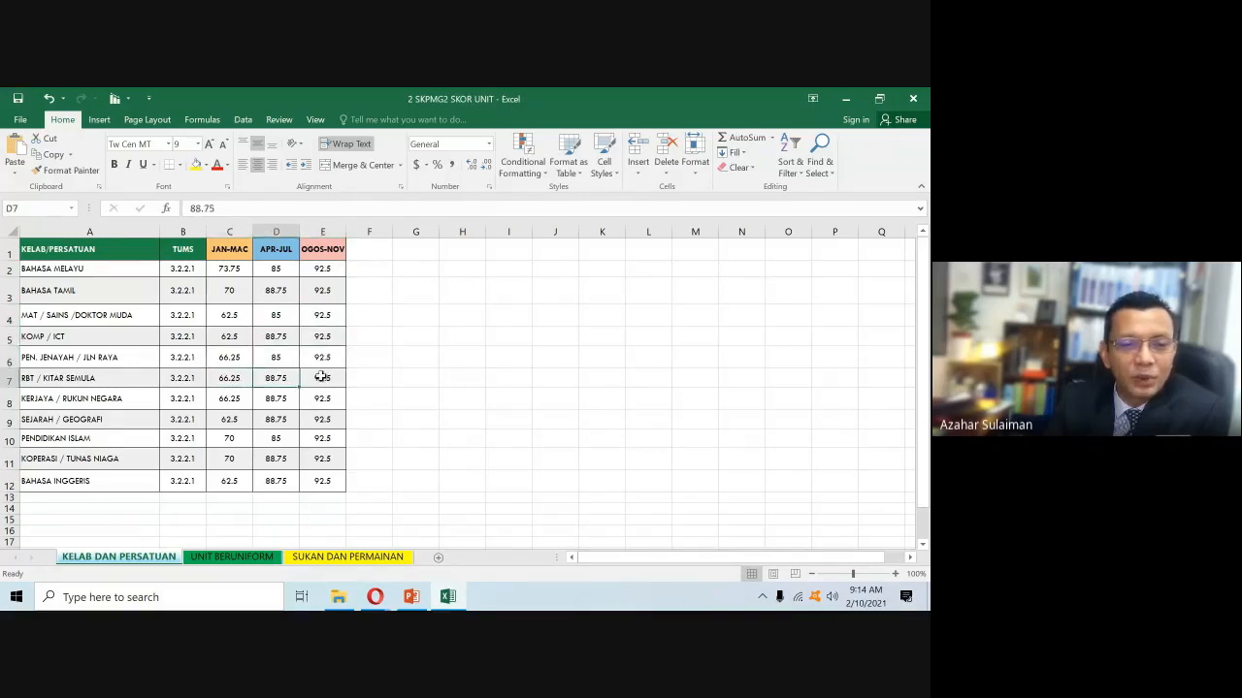
click(322, 377)
click(314, 398)
click(283, 404)
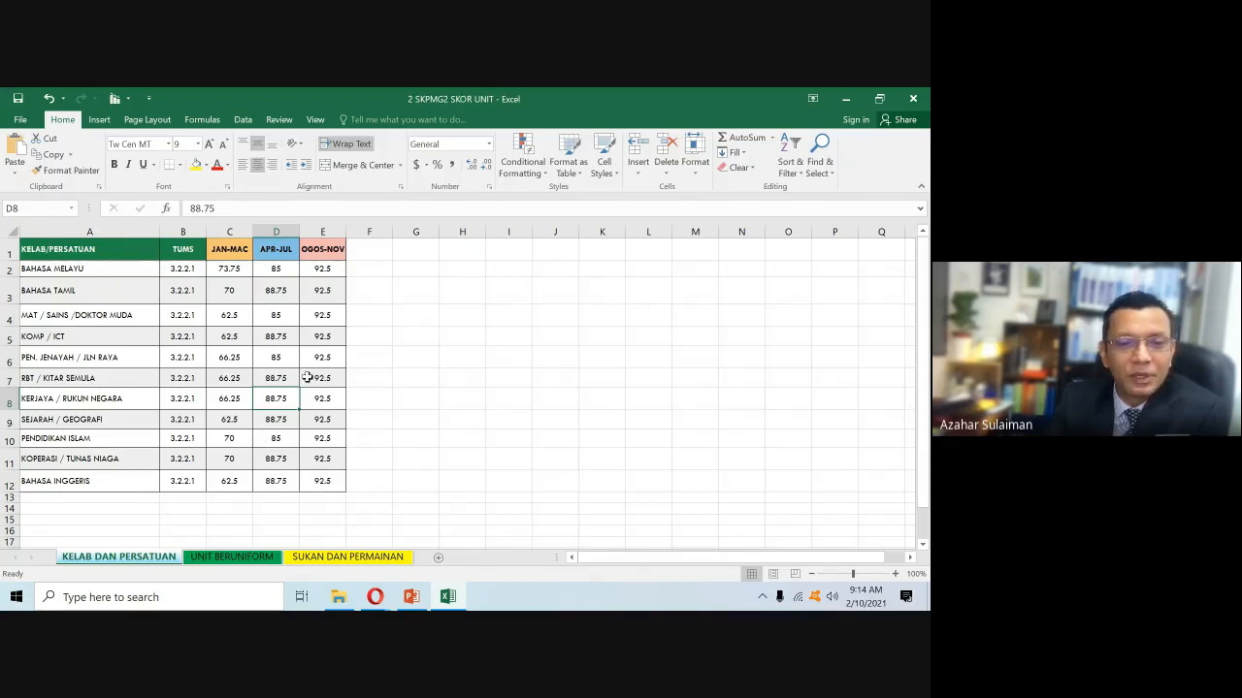
- Compare the JAN-MAC, APR-JUL and OGOS-NOV scores of BAHASA MELAYU and BAHASA TAMIL
click(236, 293)
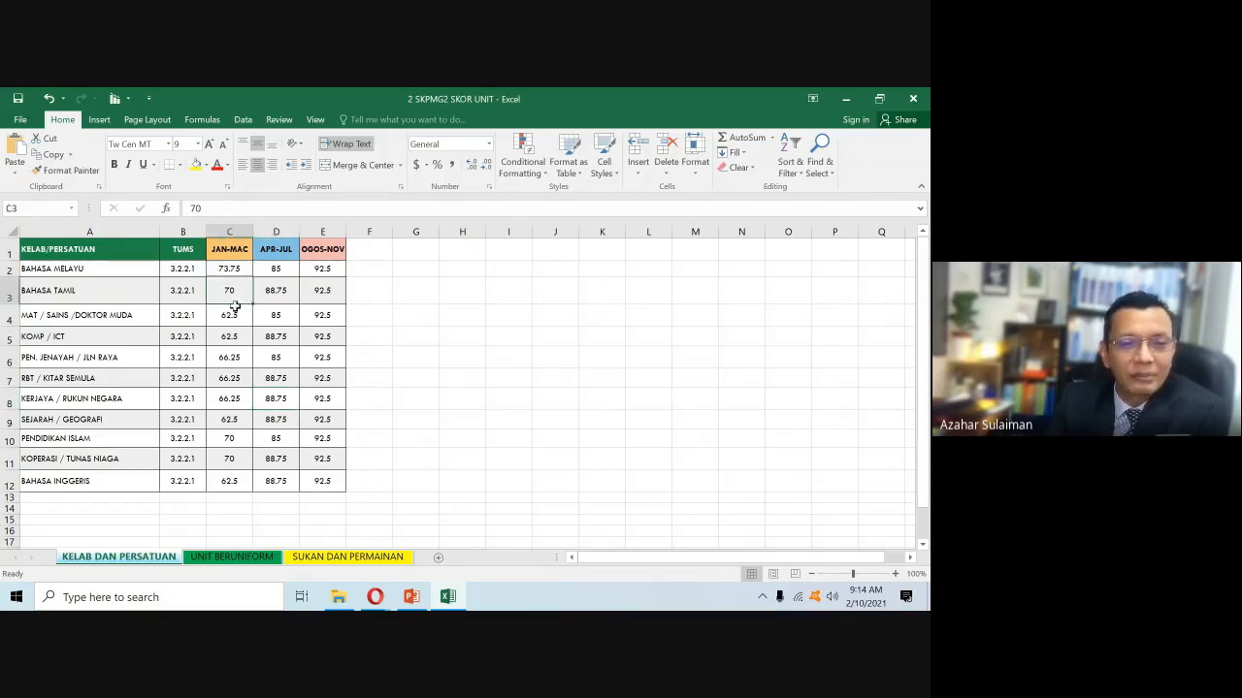
click(235, 270)
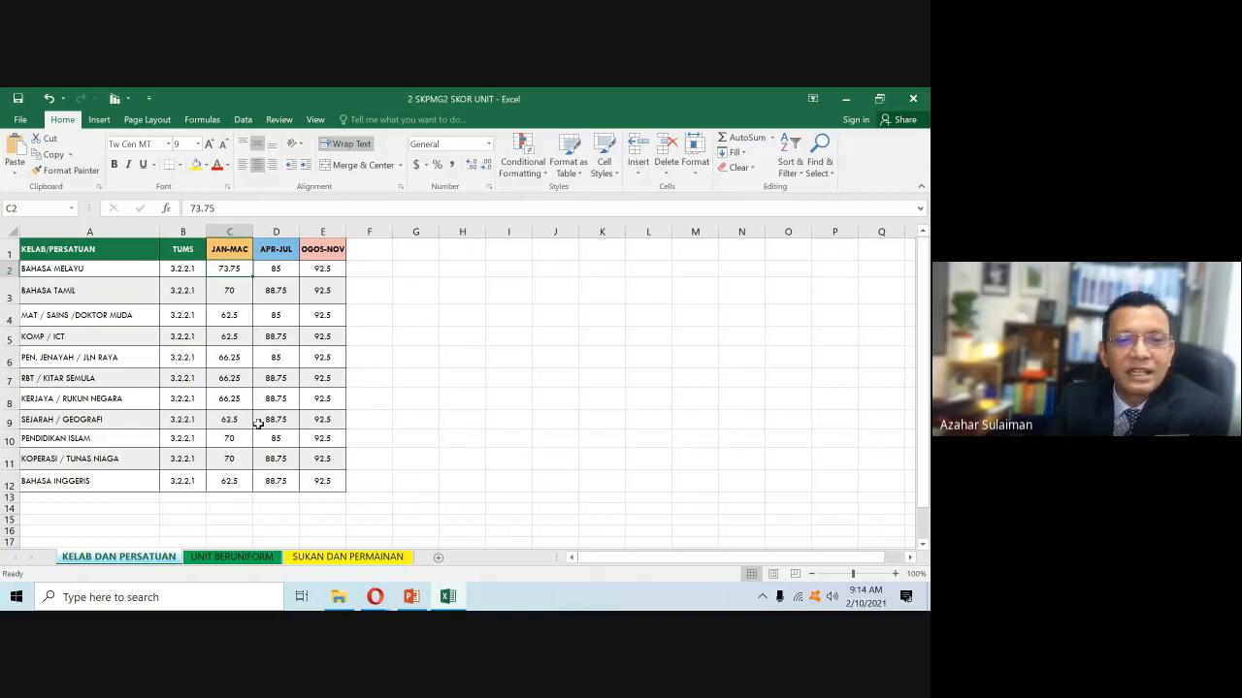
click(320, 291)
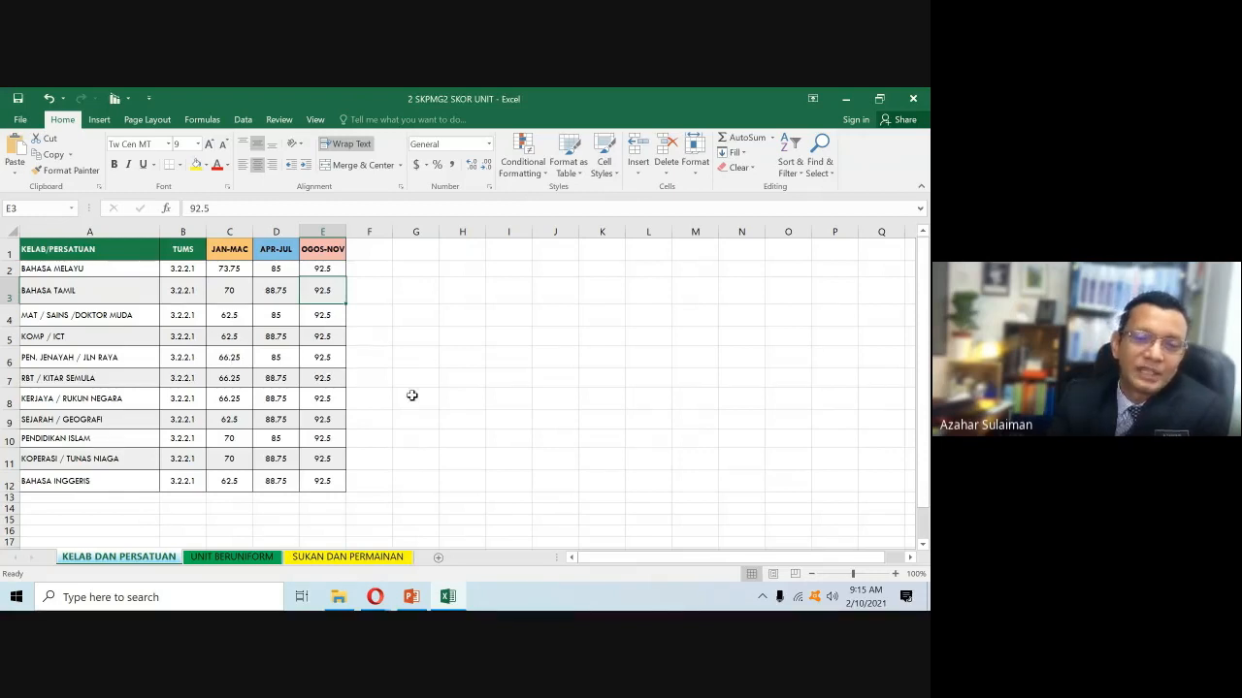
click(237, 272)
click(262, 273)
click(307, 270)
click(322, 292)
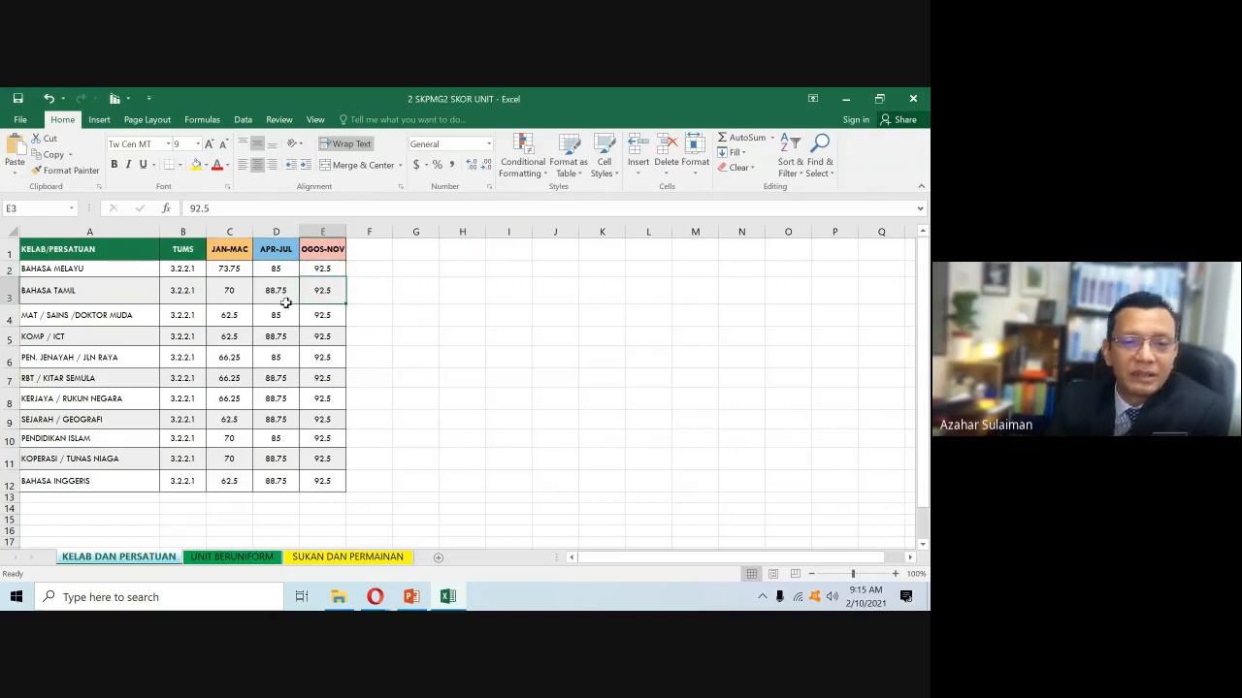
click(286, 301)
click(410, 321)
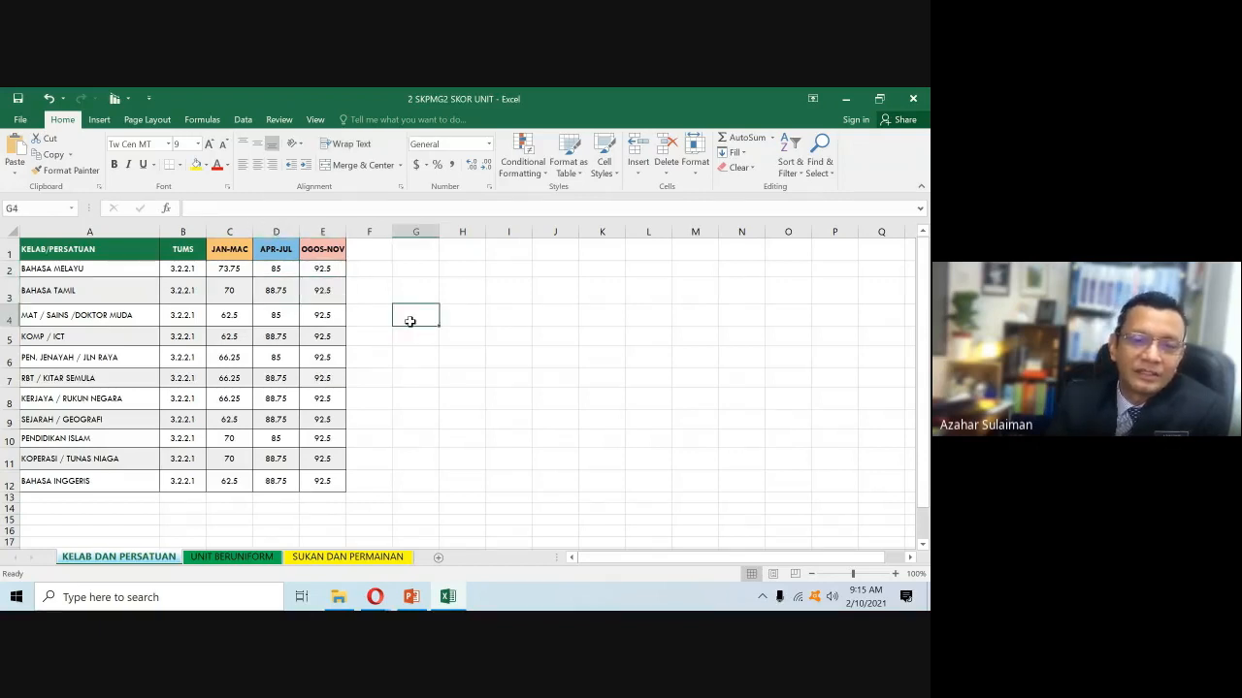
click(524, 316)
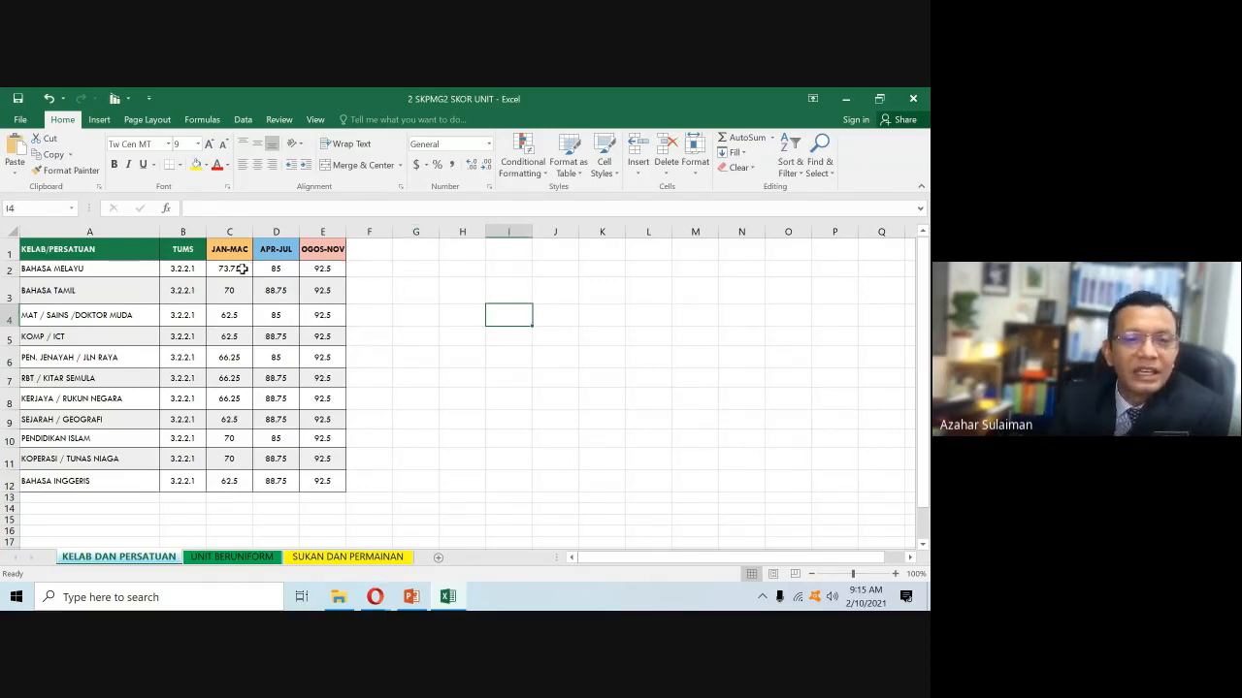
- Highlight the JAN-MAC, APR-JUL and OGOS-NOV scores of all clubs, C2:E12
drag(241, 269, 306, 478)
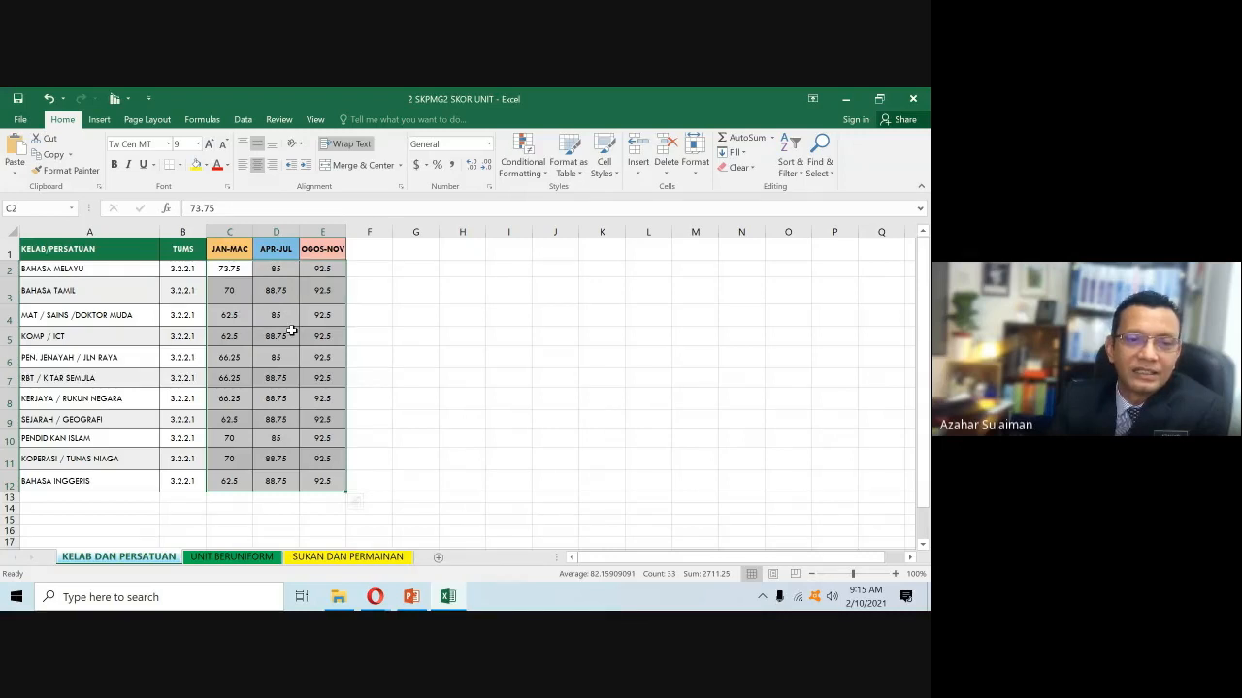
click(402, 308)
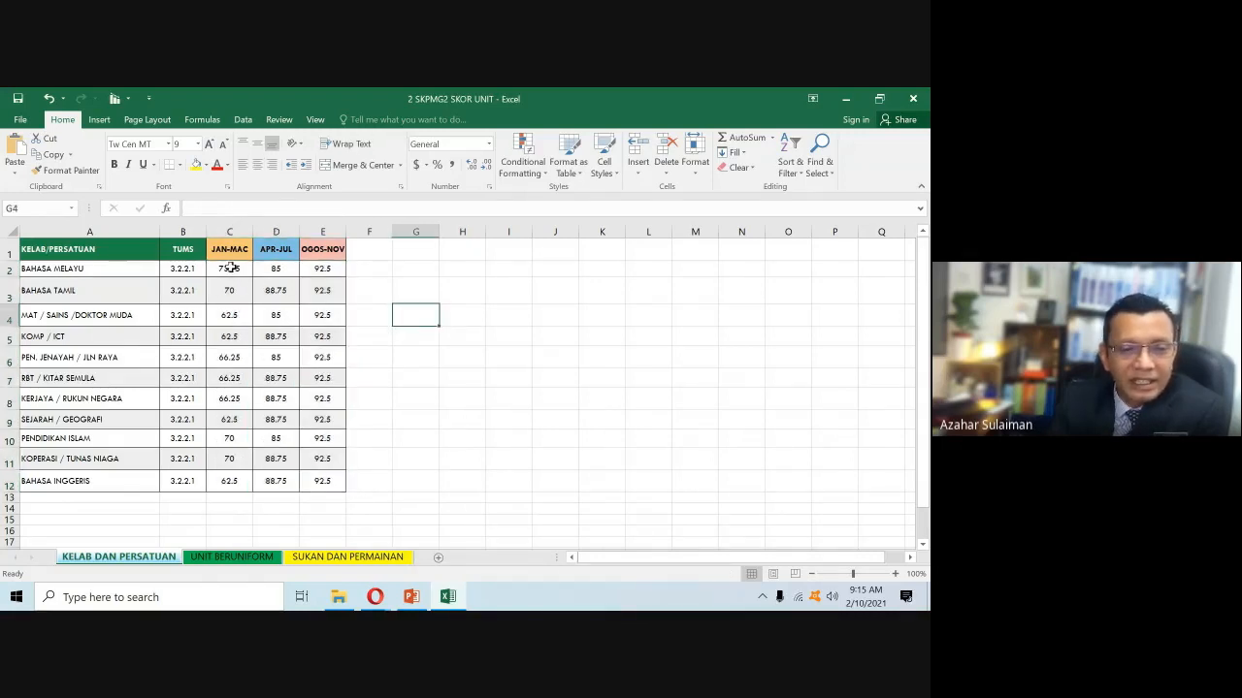
drag(231, 268, 317, 480)
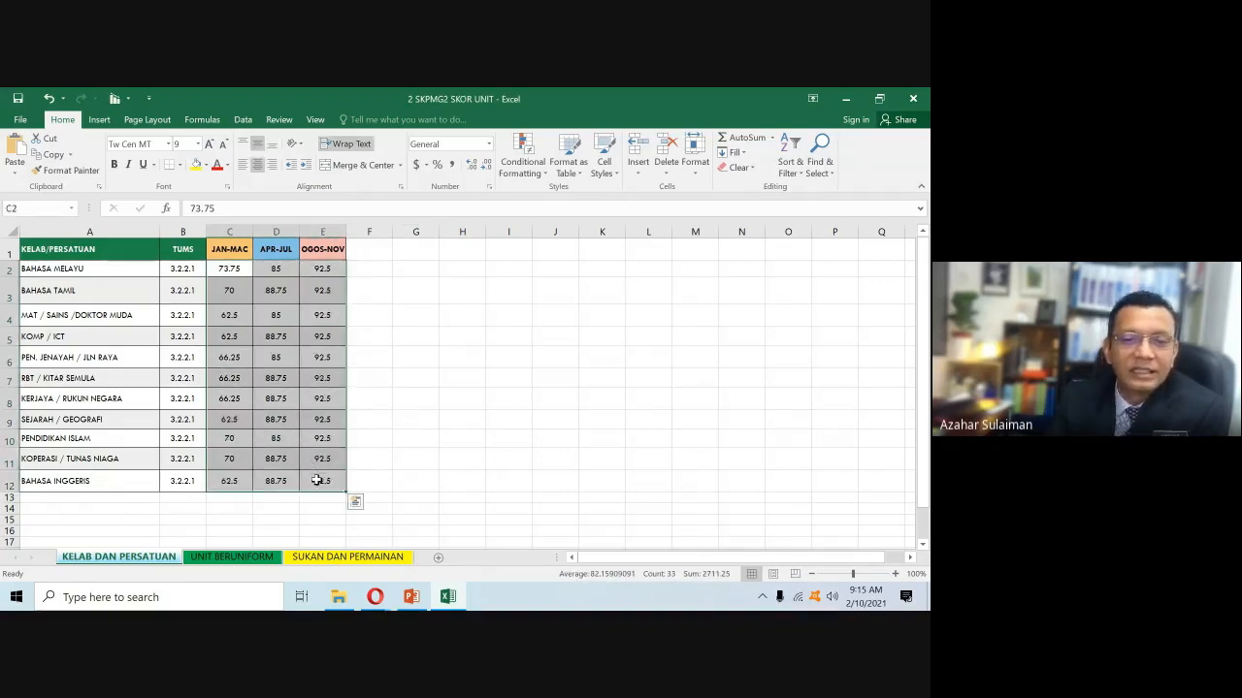
right_click(262, 316)
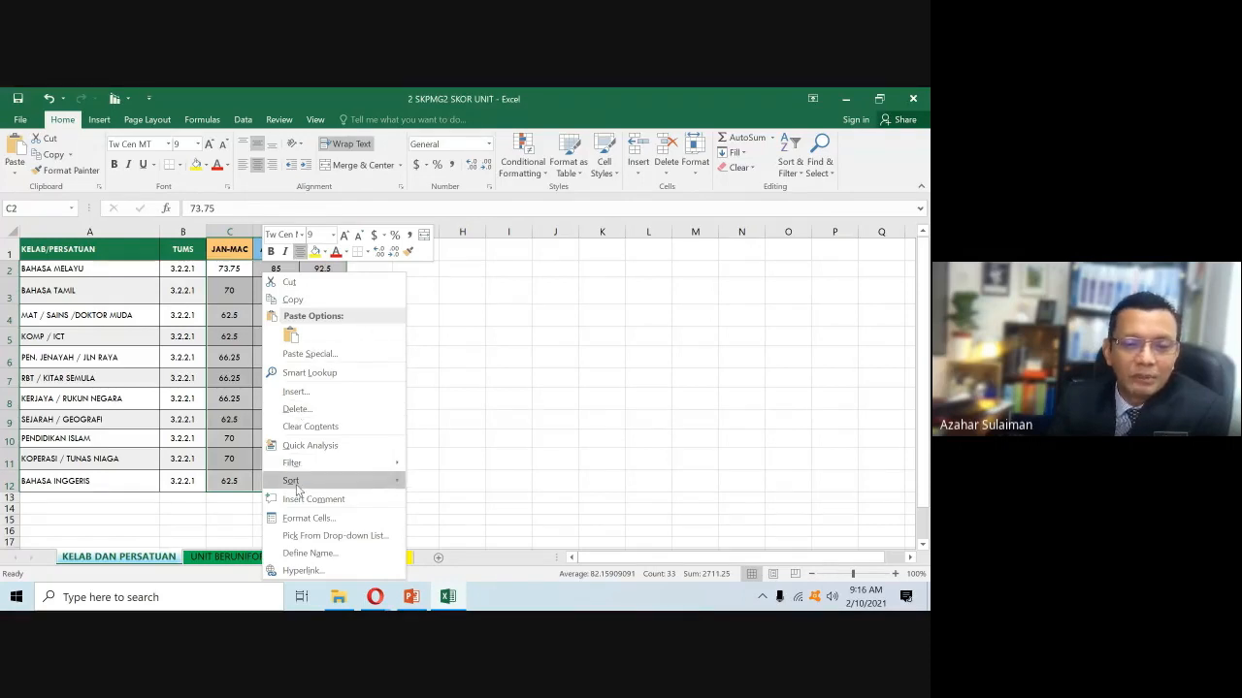
mouse_move(297, 489)
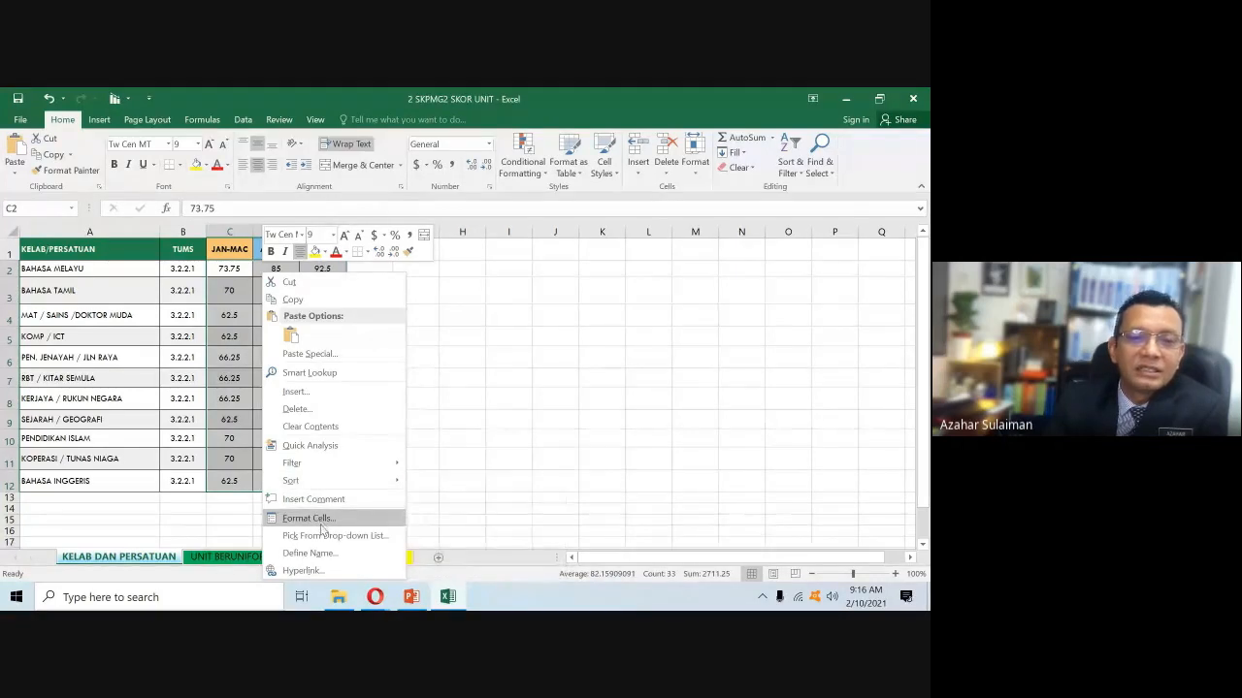
click(309, 518)
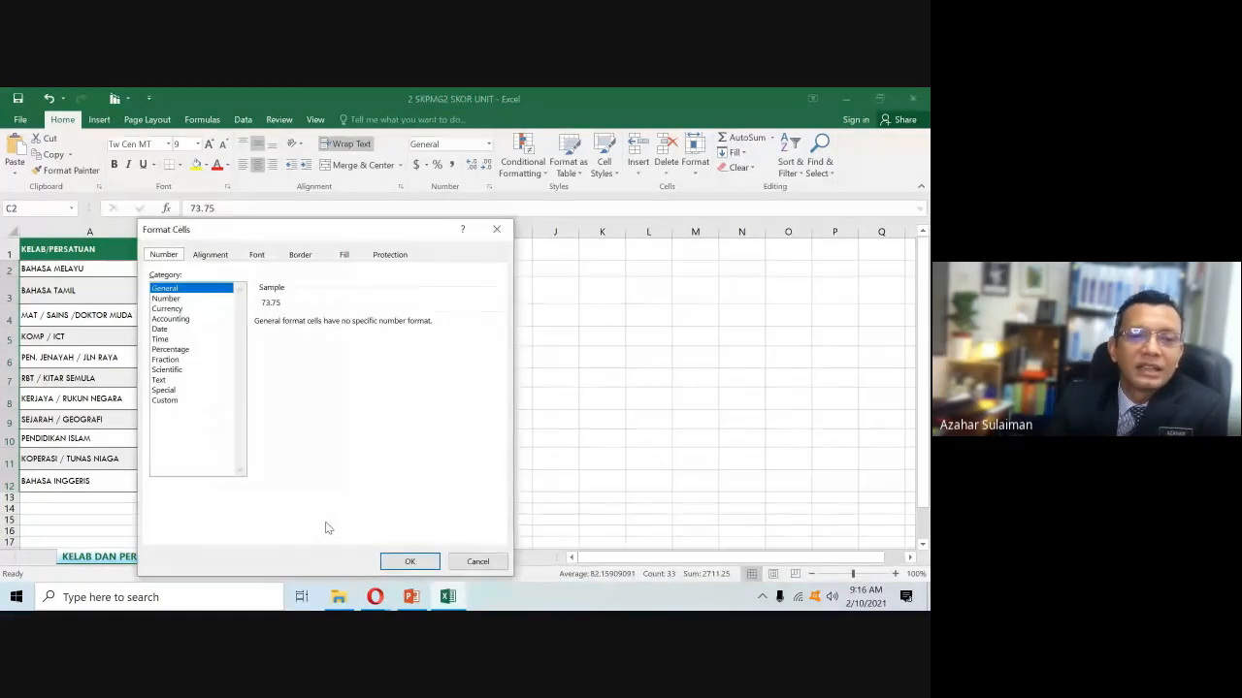
click(497, 229)
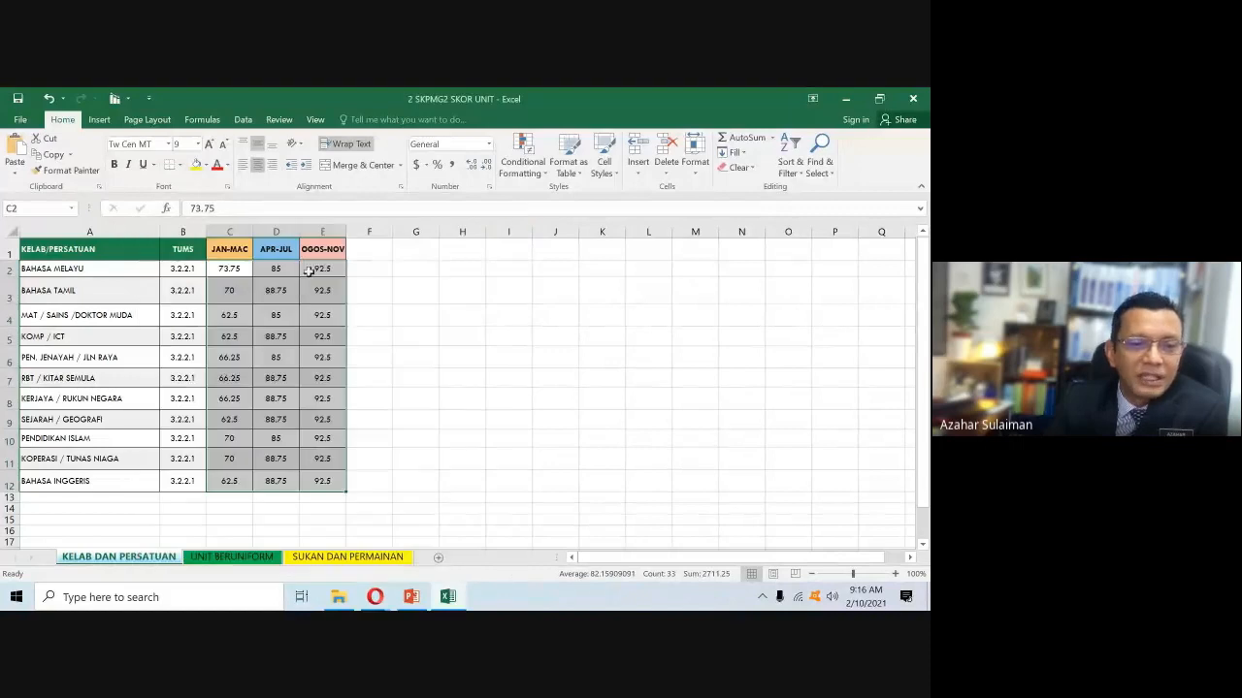
- Format the selected JAN-MAC to OGOS-NOV scores as Number with 0 decimal places
right_click(273, 324)
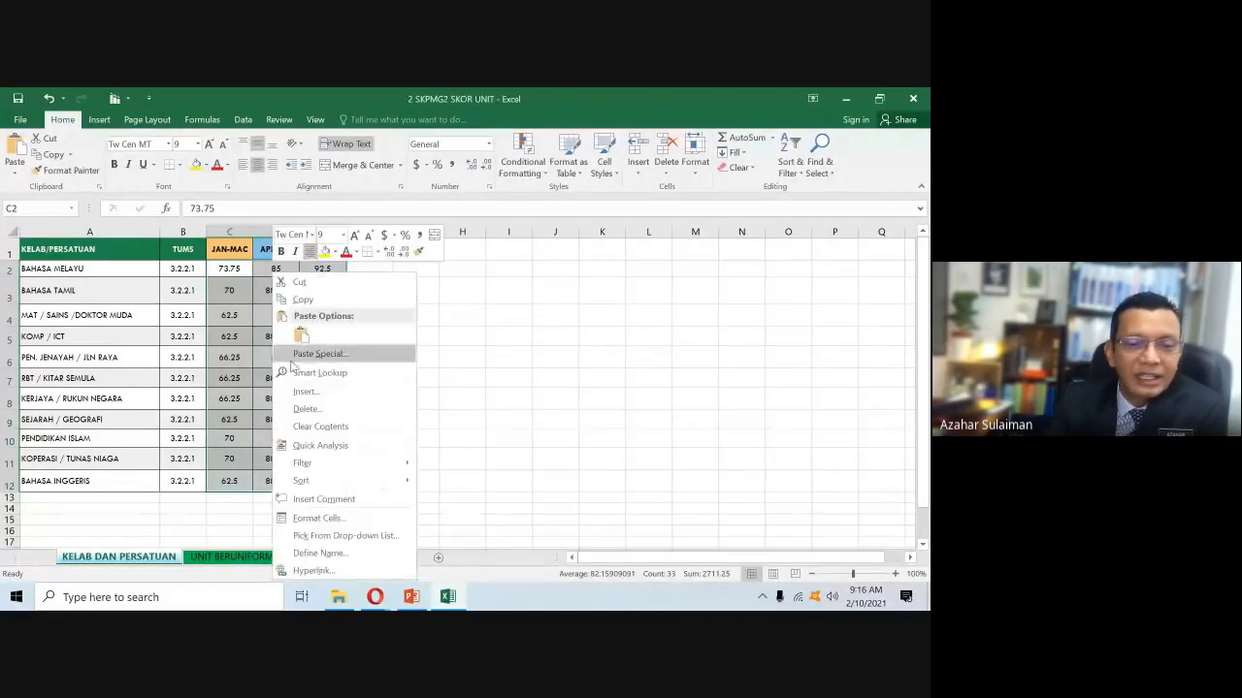
click(320, 518)
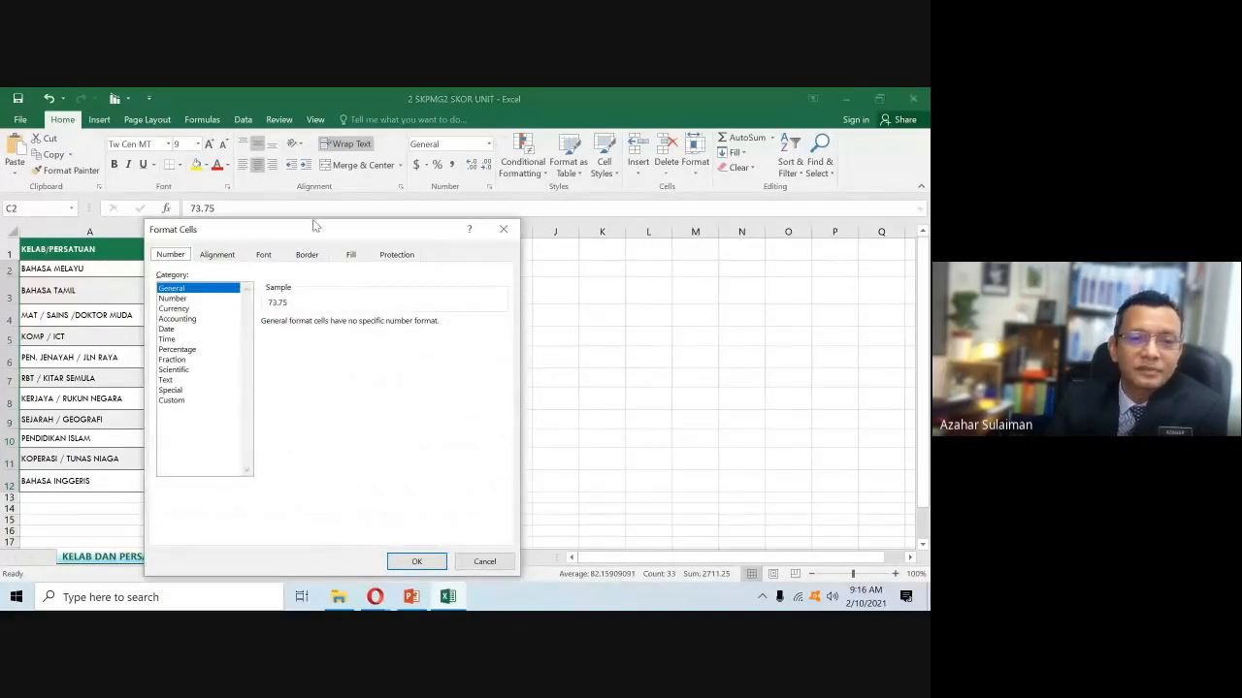
drag(315, 241, 591, 219)
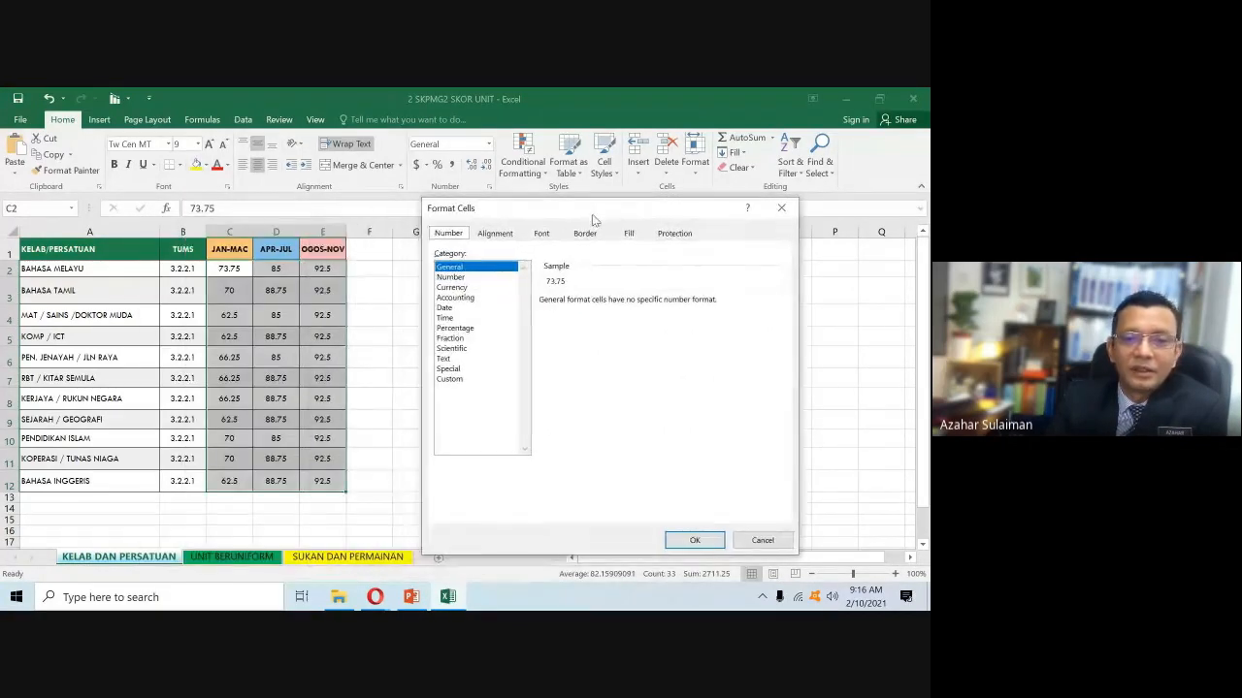
click(452, 277)
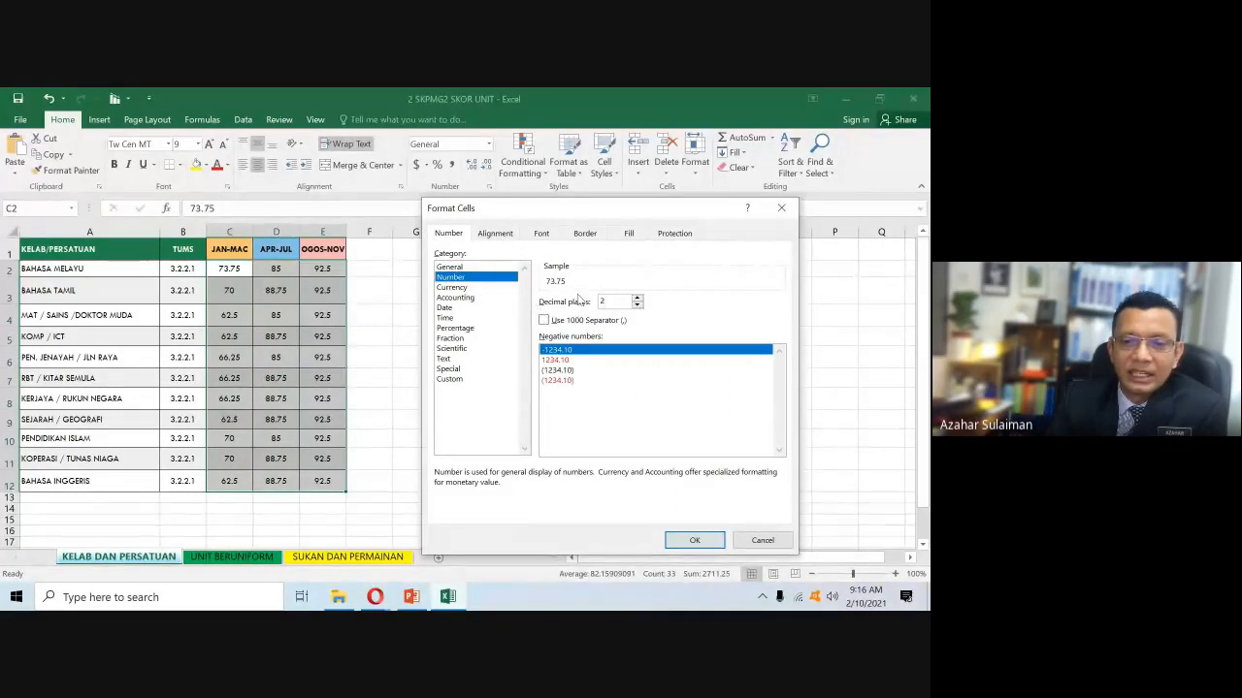
click(638, 299)
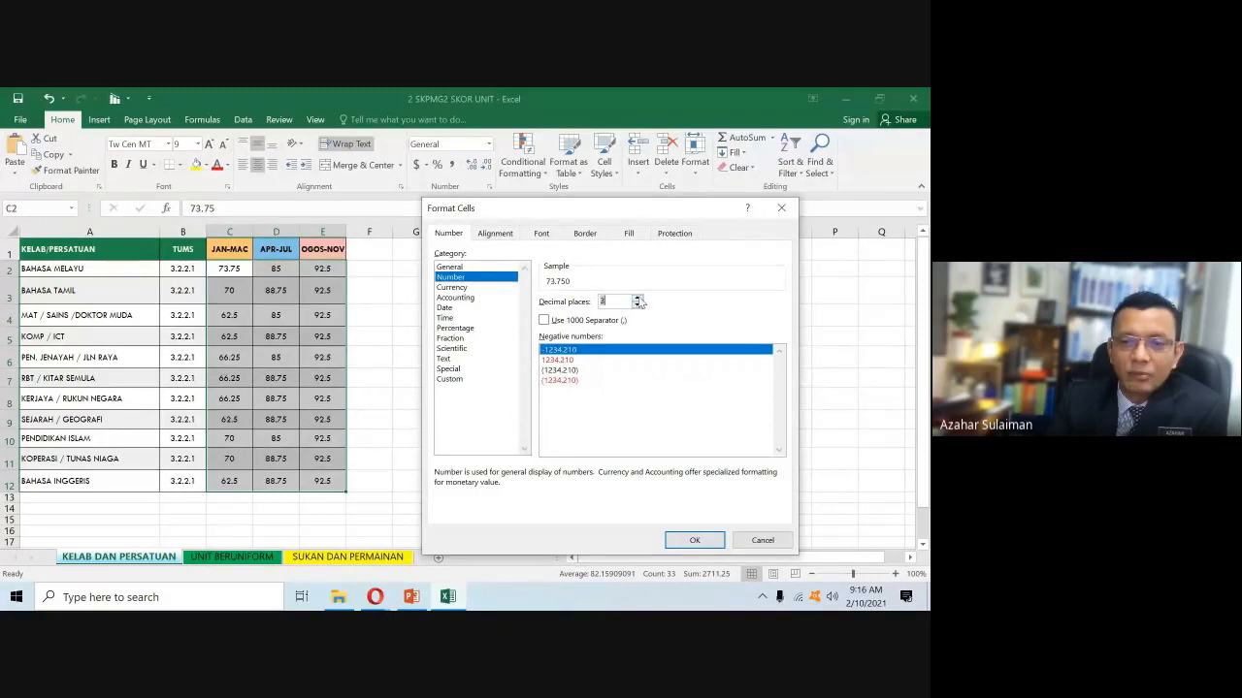
click(638, 306)
click(637, 306)
click(638, 305)
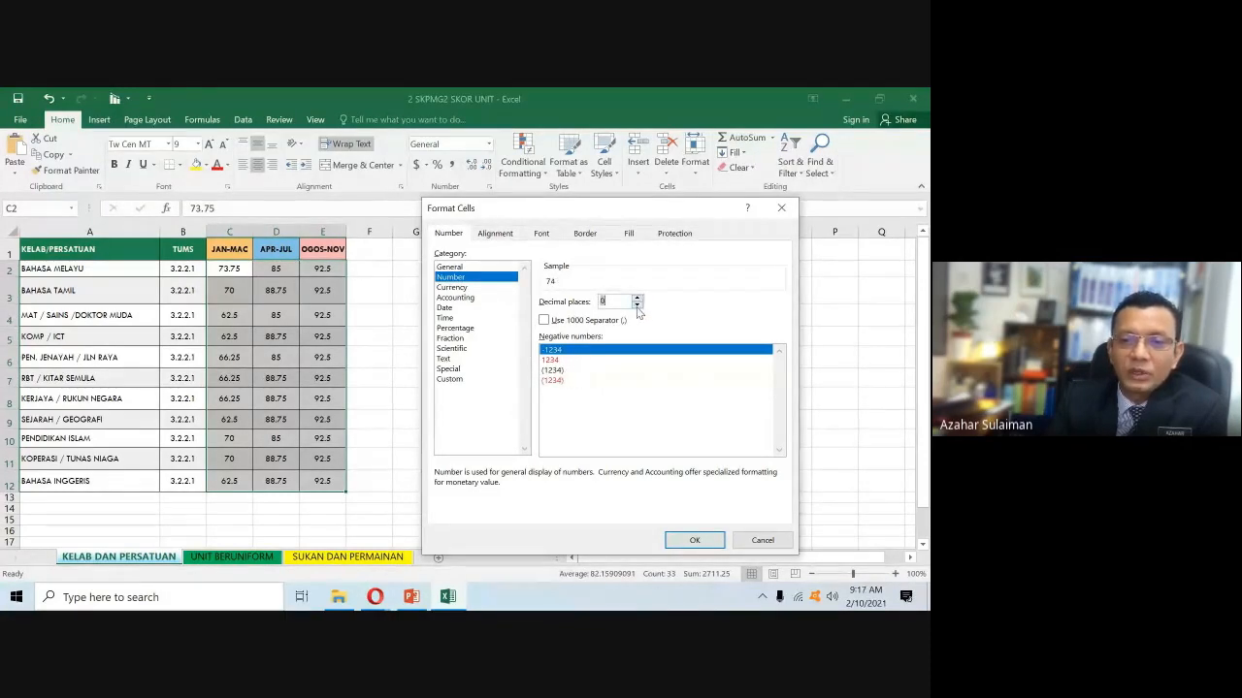
click(695, 541)
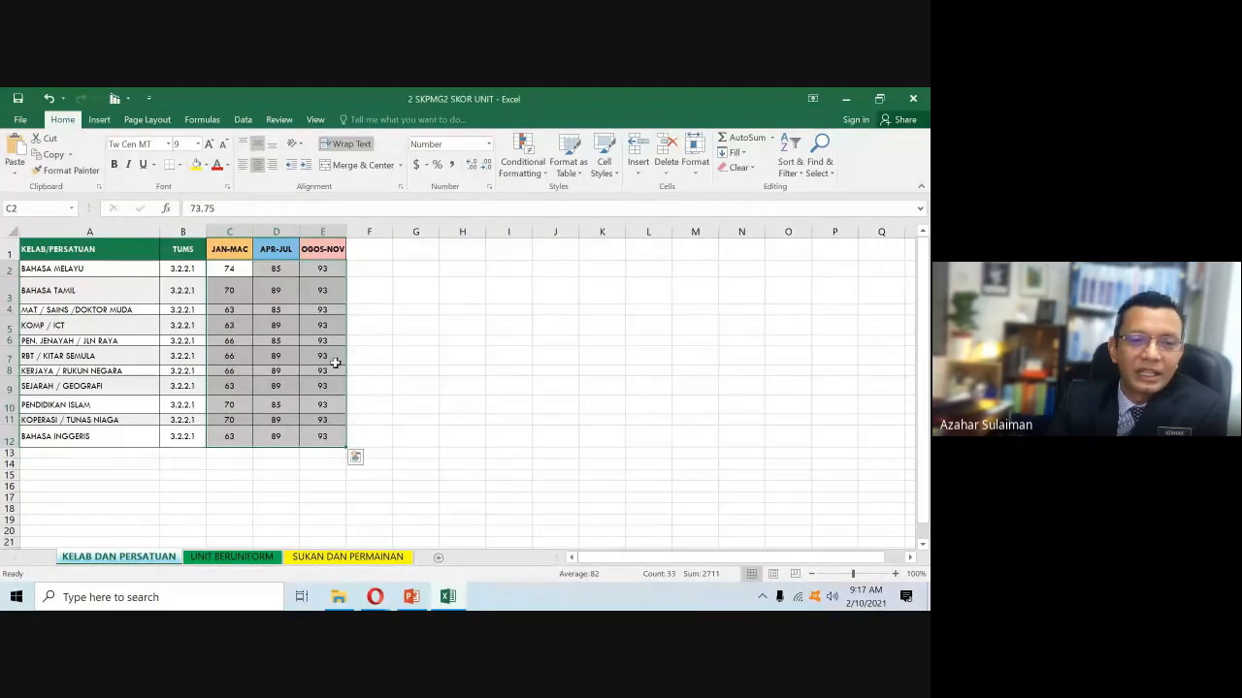
- Set the number format of the selected club scores to 2 decimal places and clear the selection
right_click(291, 291)
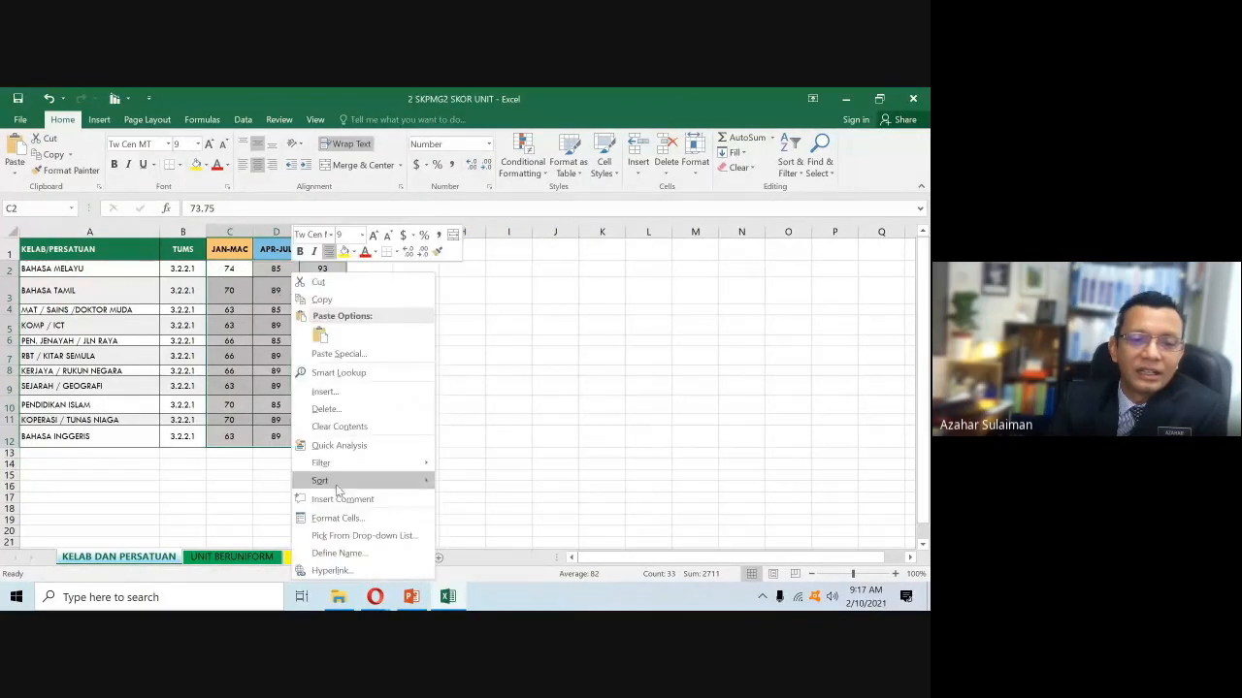
click(337, 518)
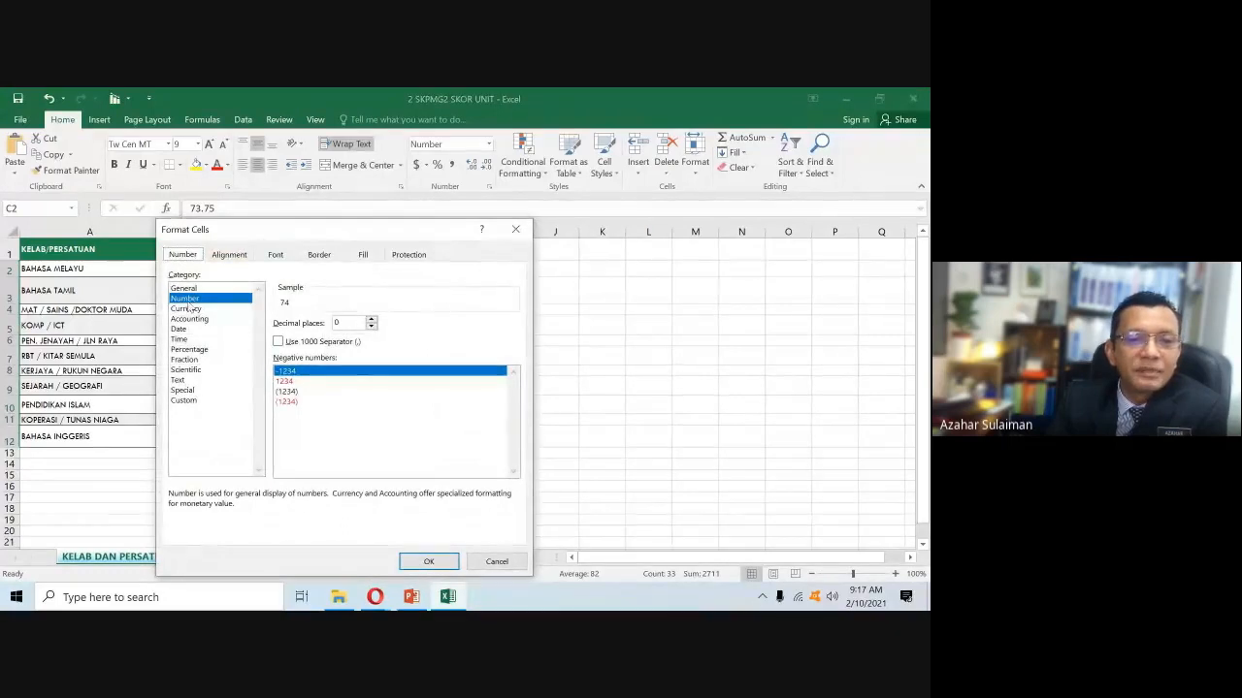
click(370, 318)
click(371, 318)
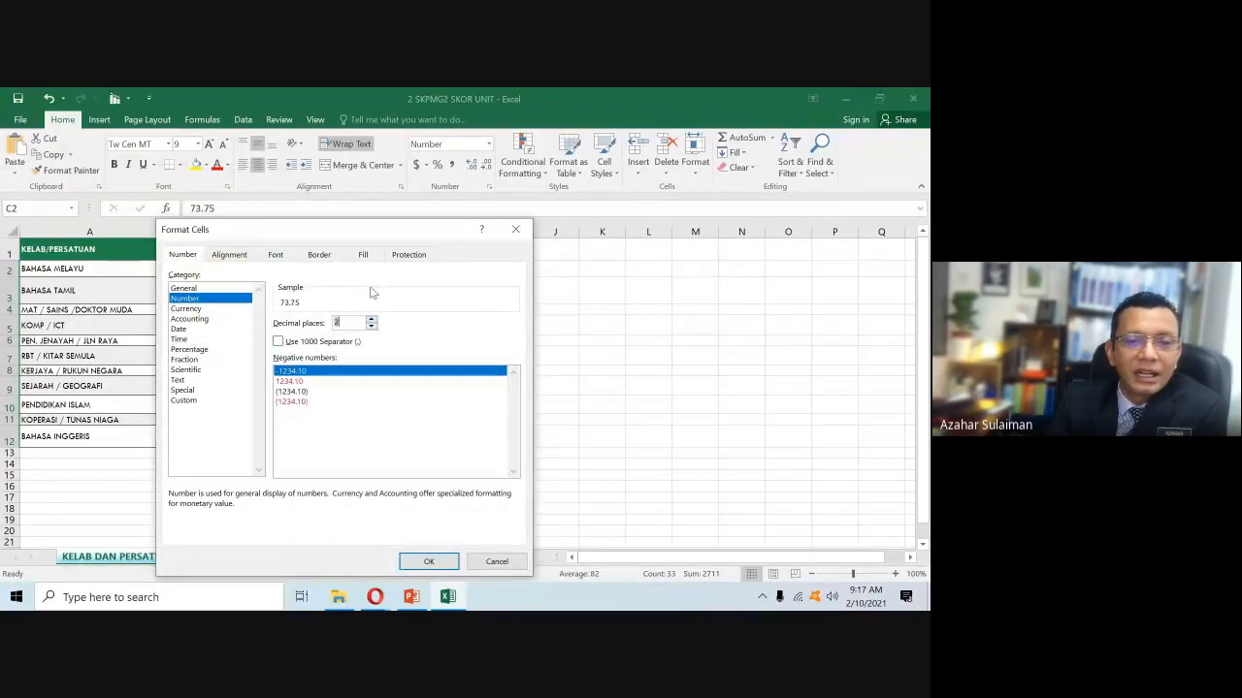
drag(374, 229, 699, 217)
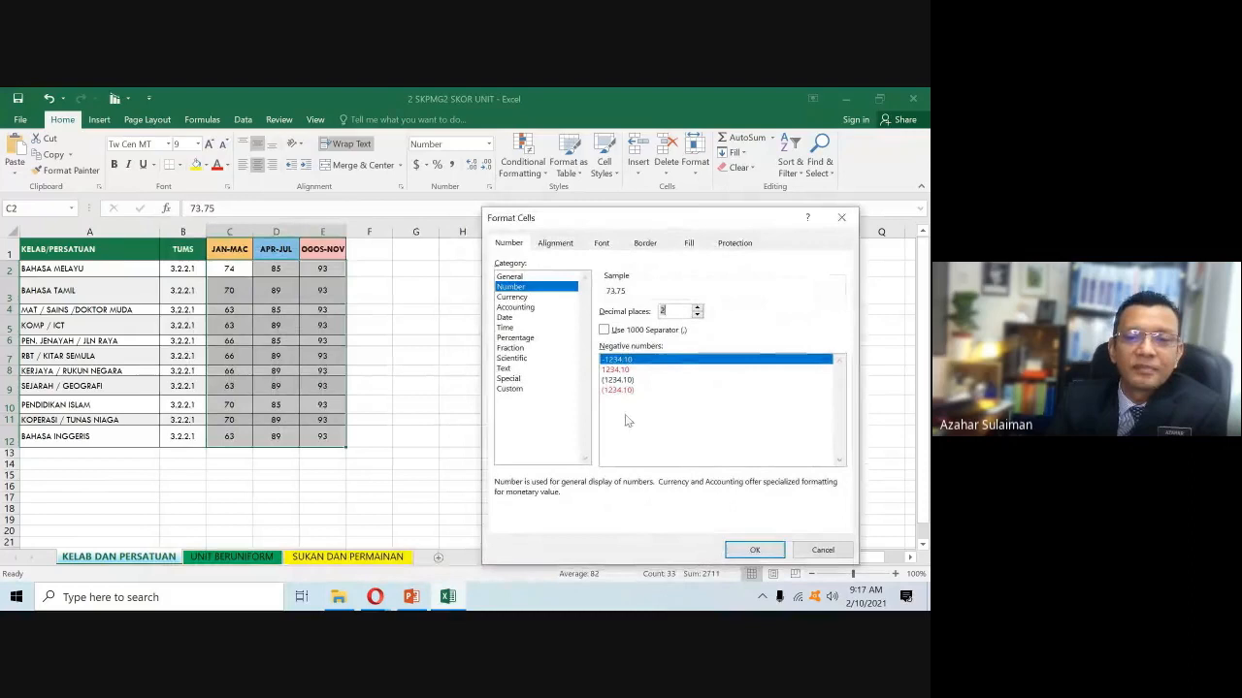
click(754, 550)
click(411, 431)
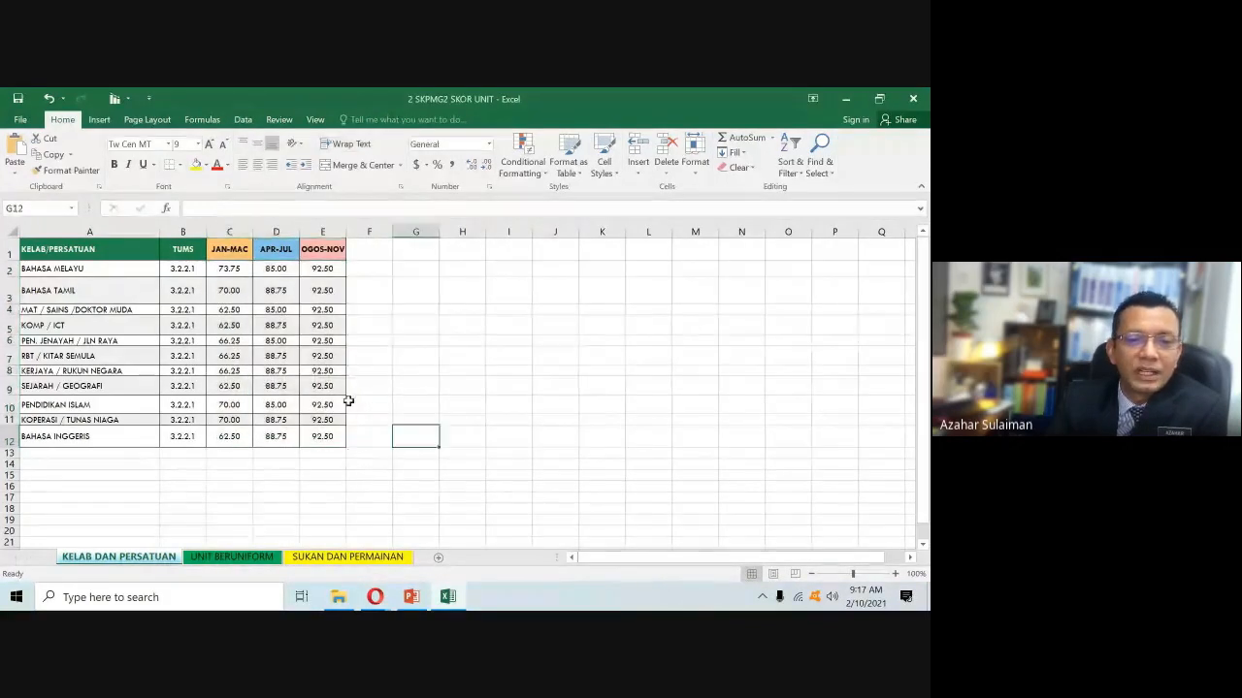
- Reduce the heights of the BAHASA TAMIL and BAHASA INGGERIS rows, rows 3 and 12
click(859, 574)
scroll(374, 475, up, 1)
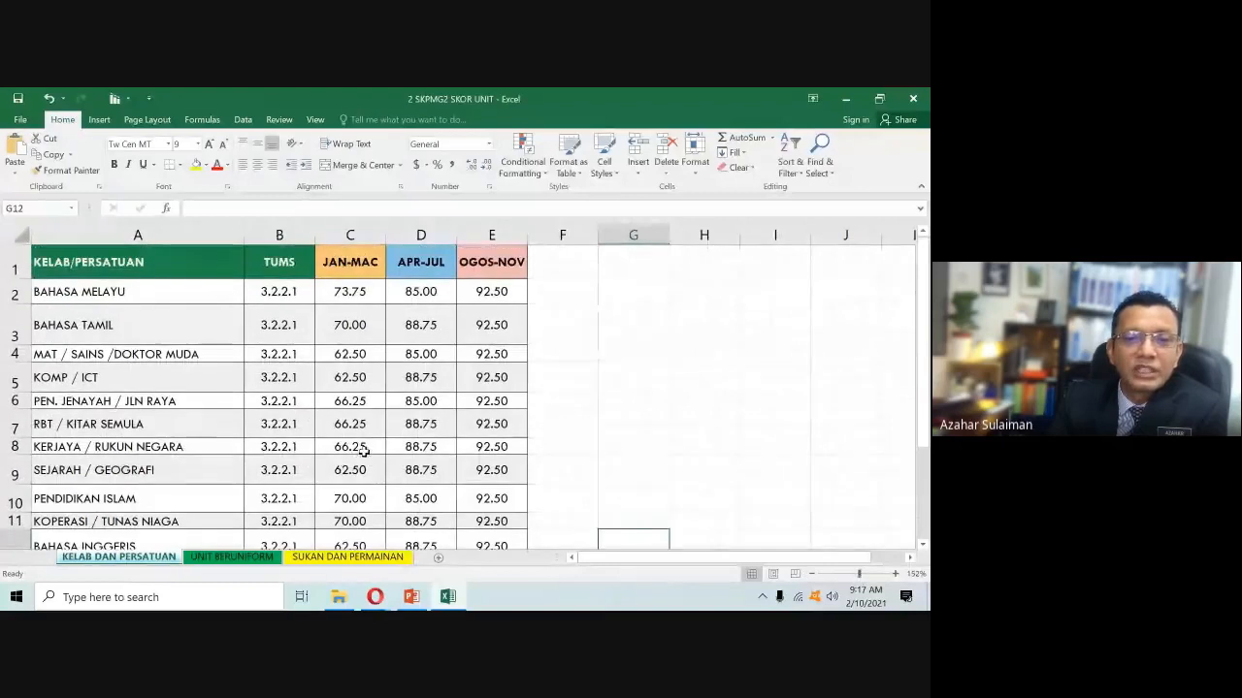
scroll(418, 329, down, 2)
scroll(396, 355, up, 2)
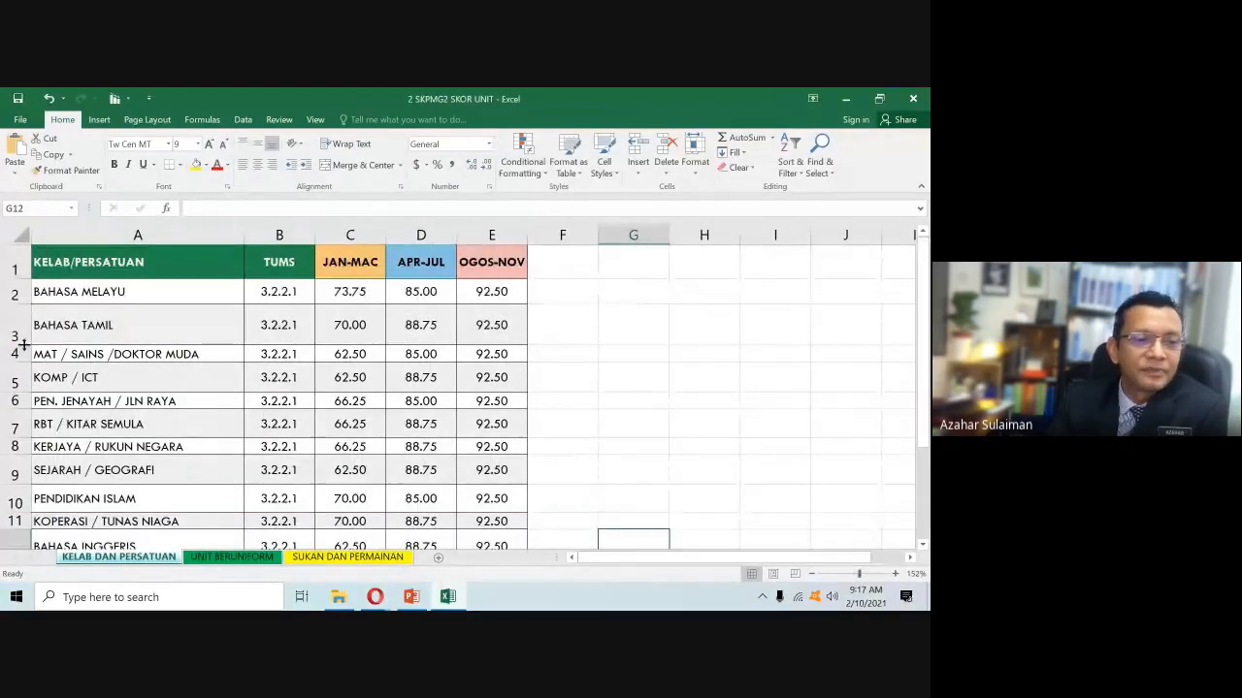
drag(19, 345, 26, 329)
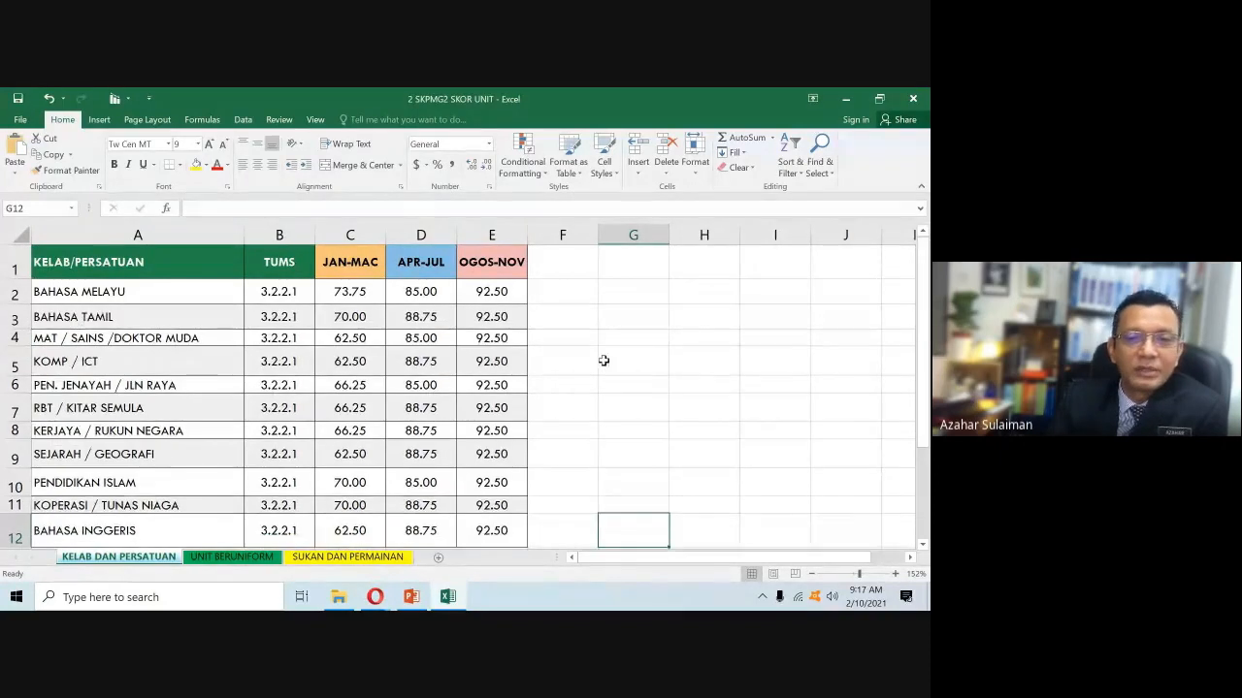
scroll(546, 402, down, 2)
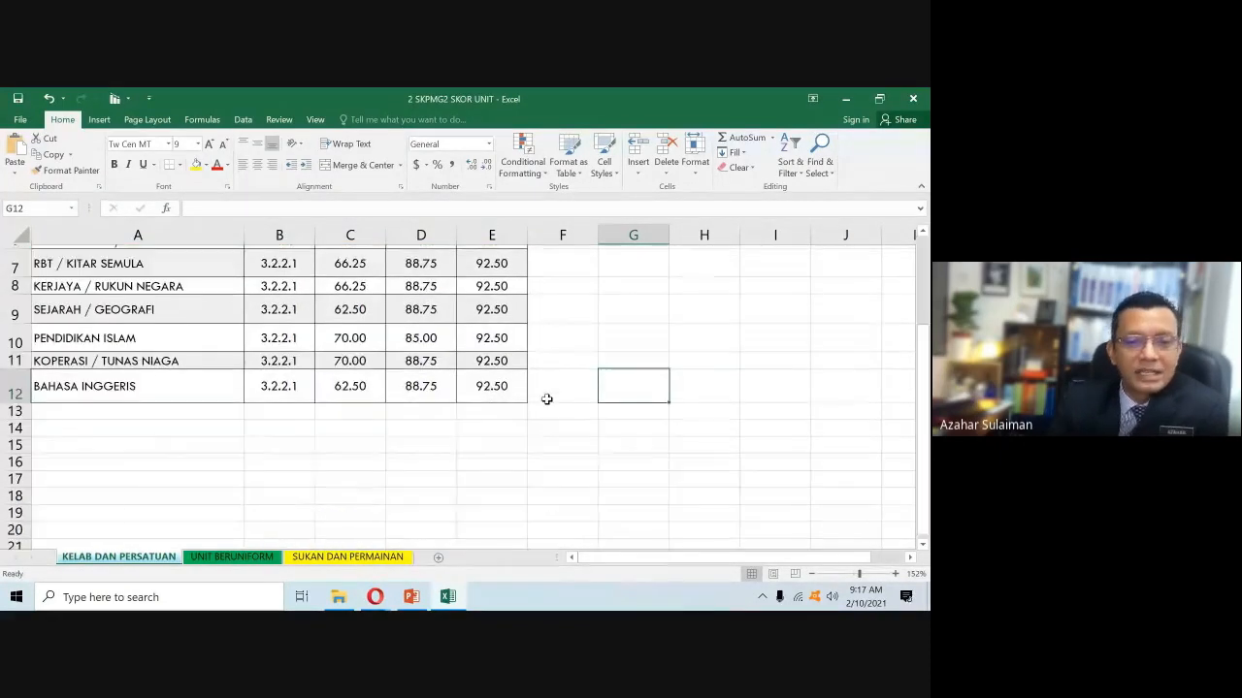
drag(10, 399, 8, 385)
scroll(471, 418, up, 2)
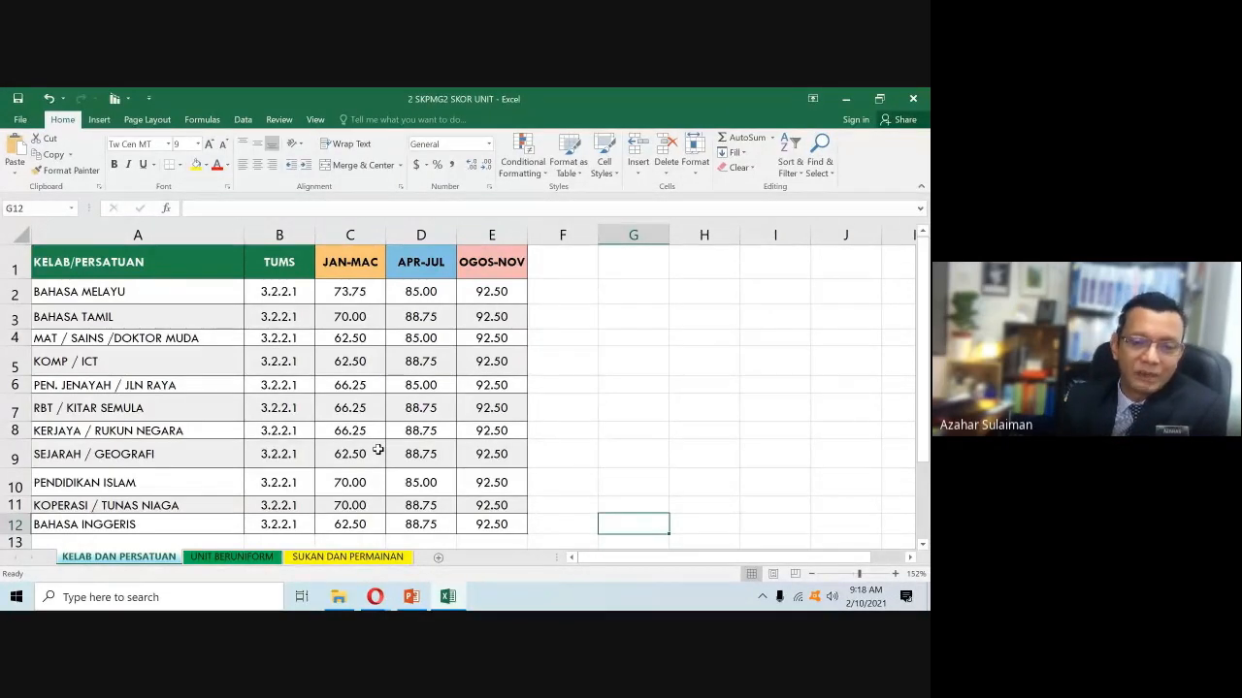
- Point out the PEN. JENAYAH / JLN RAYA and RBT / KITAR SEMULA rows, then switch to the Google Meet window
click(289, 385)
click(186, 407)
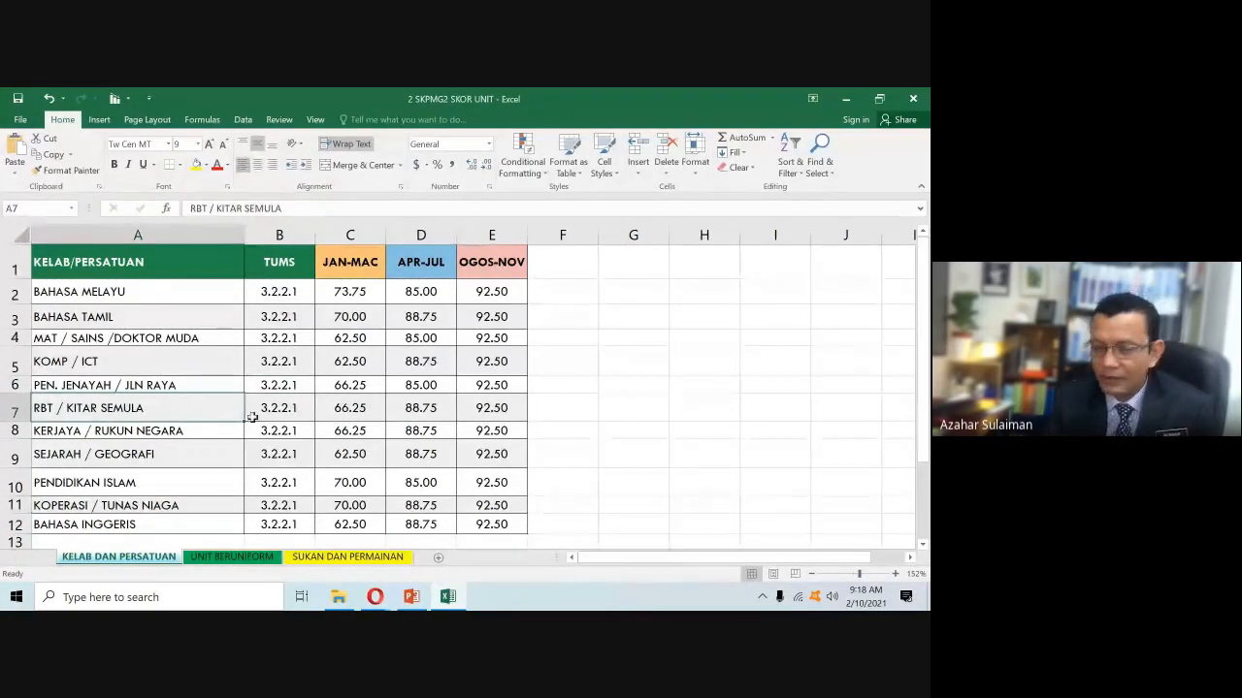
mouse_move(374, 596)
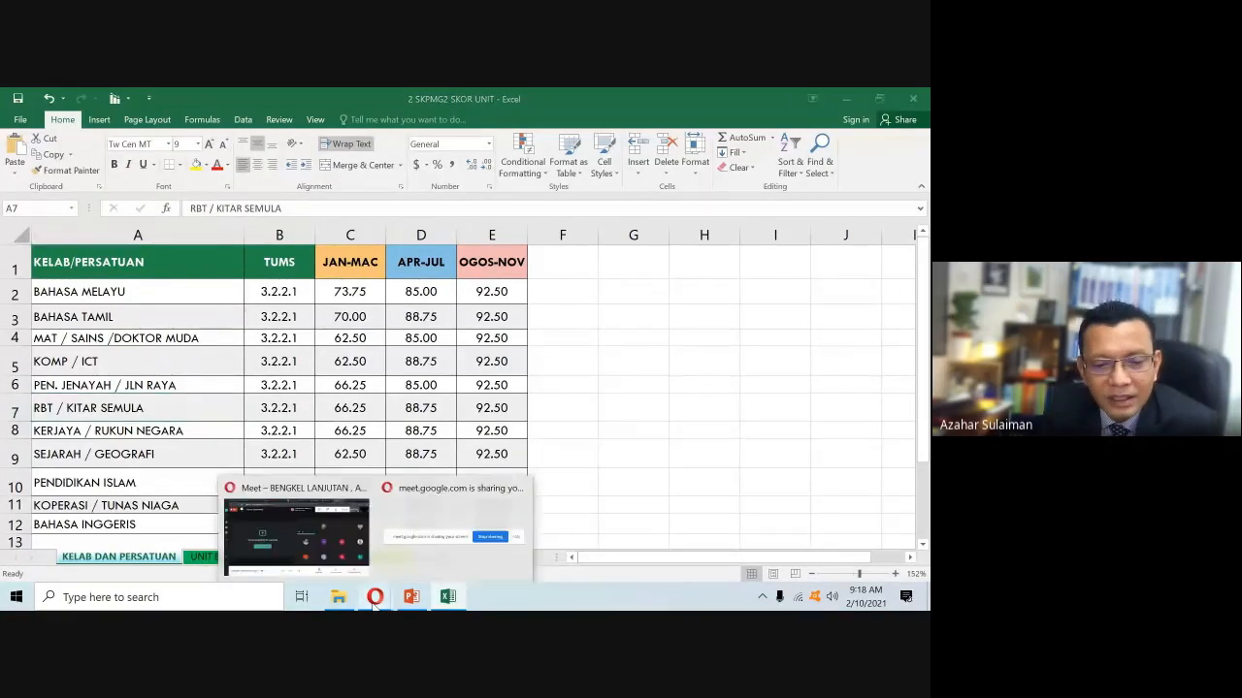
click(316, 563)
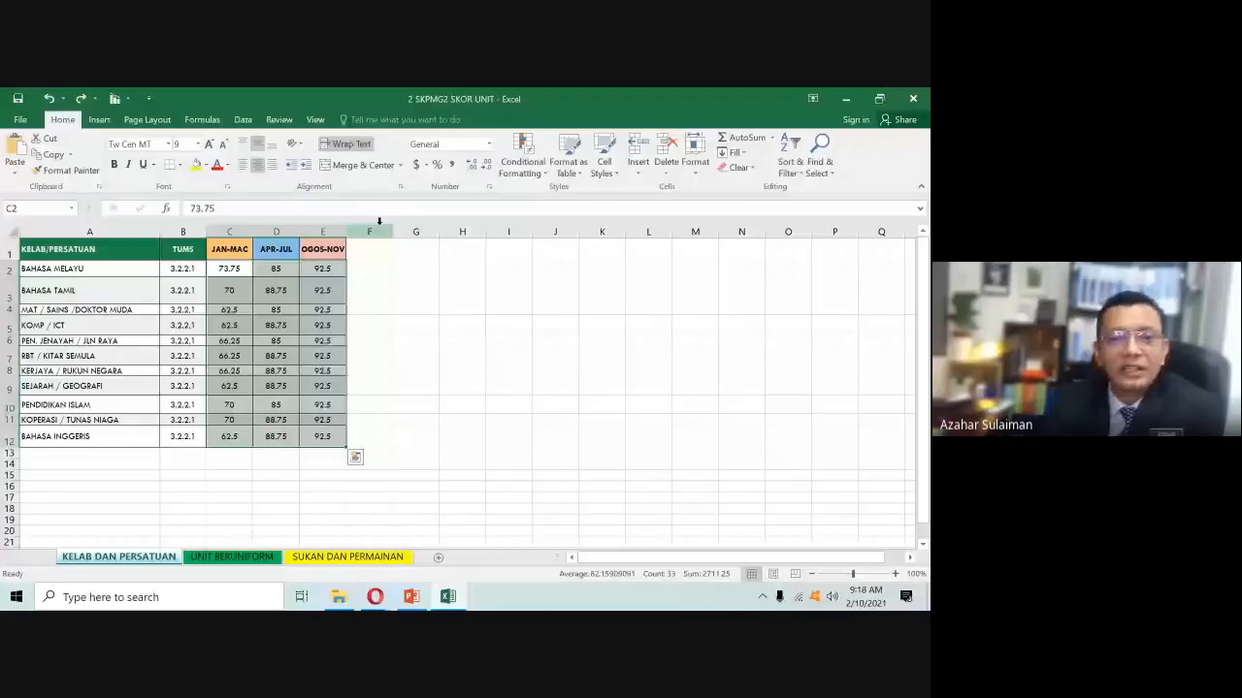
- Clear the score selection and enlarge the KELAB DAN PERSATUAN table to 144% zoom
click(416, 309)
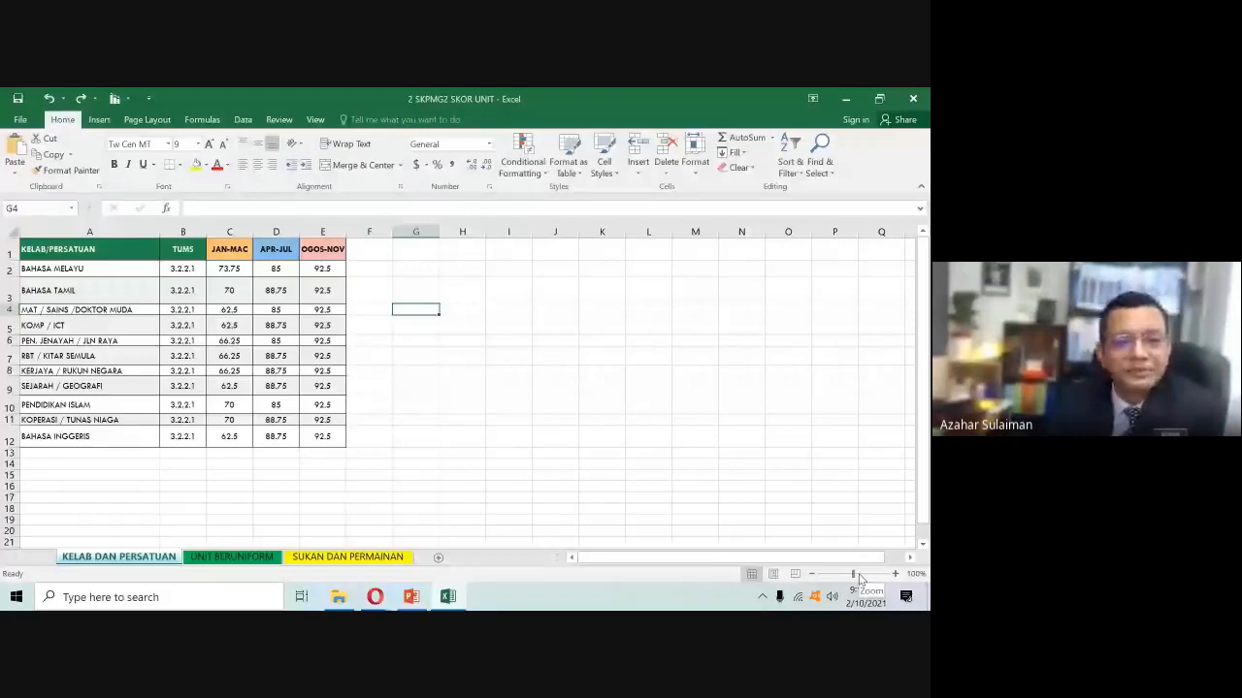
click(859, 574)
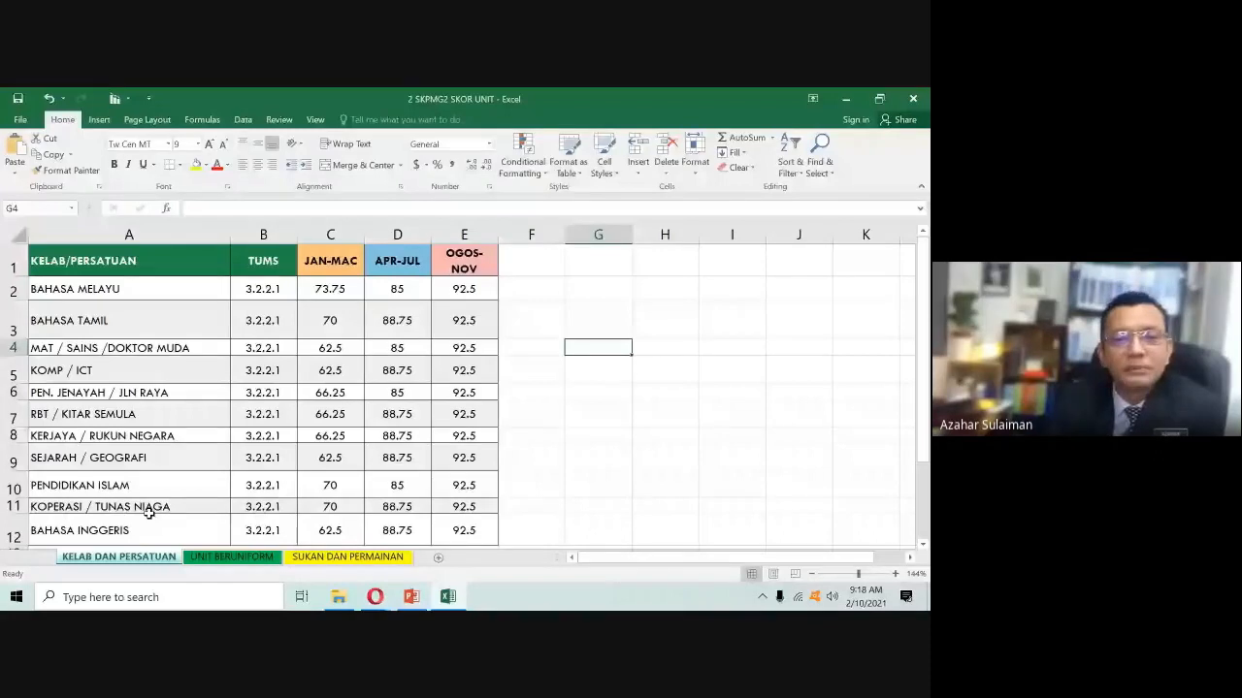
- Review the score table, pointing out the BAHASA TAMIL and MAT / SAINS scores for JAN-MAC and the BAHASA MELAYU score for OGOS-NOV
scroll(225, 333, down, 1)
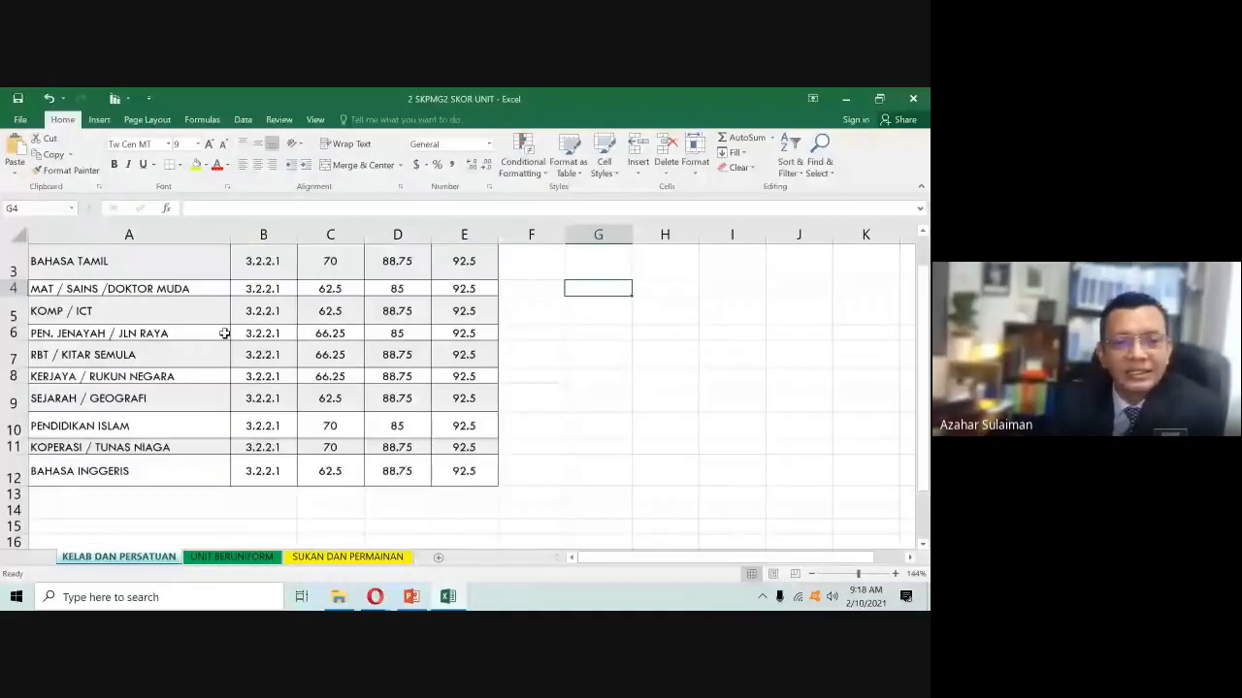
scroll(341, 288, up, 1)
key(Up)
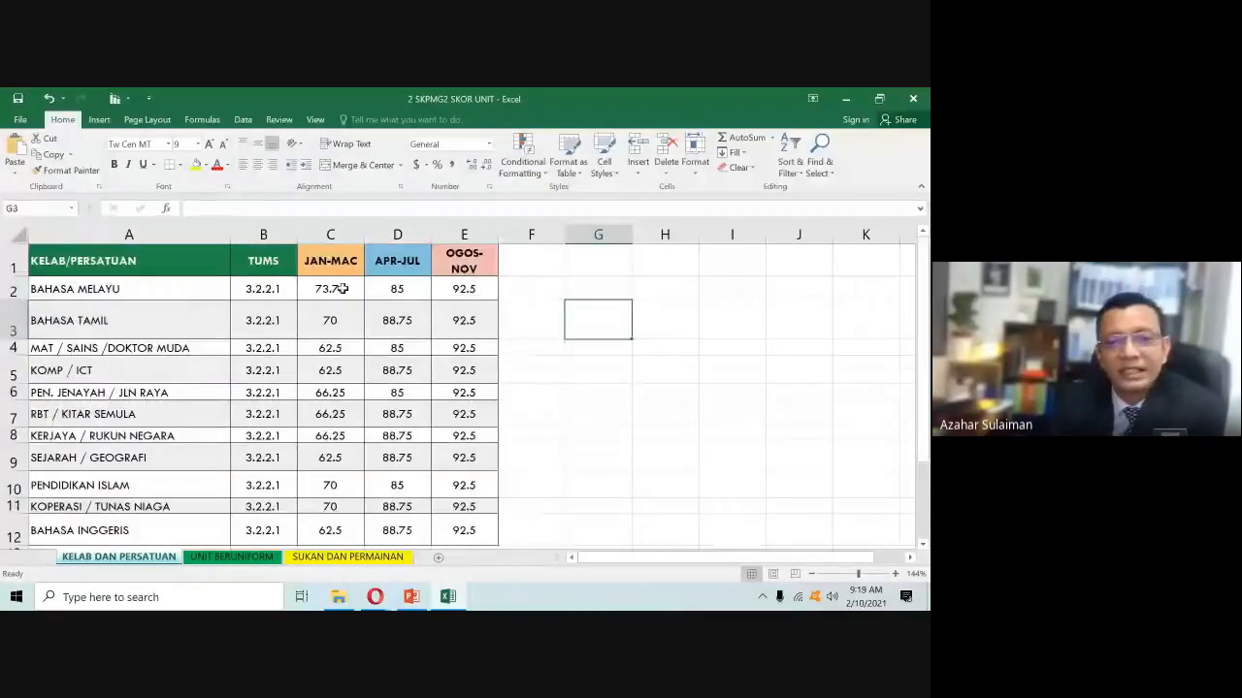
click(330, 318)
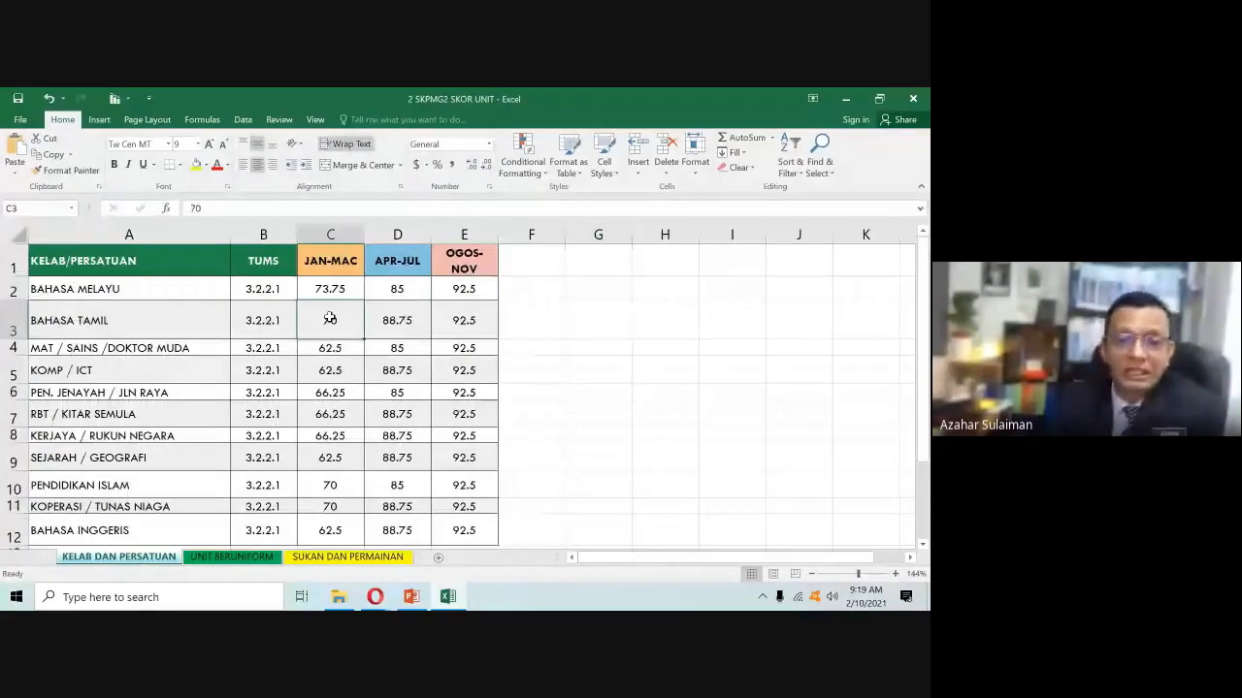
click(474, 290)
click(541, 354)
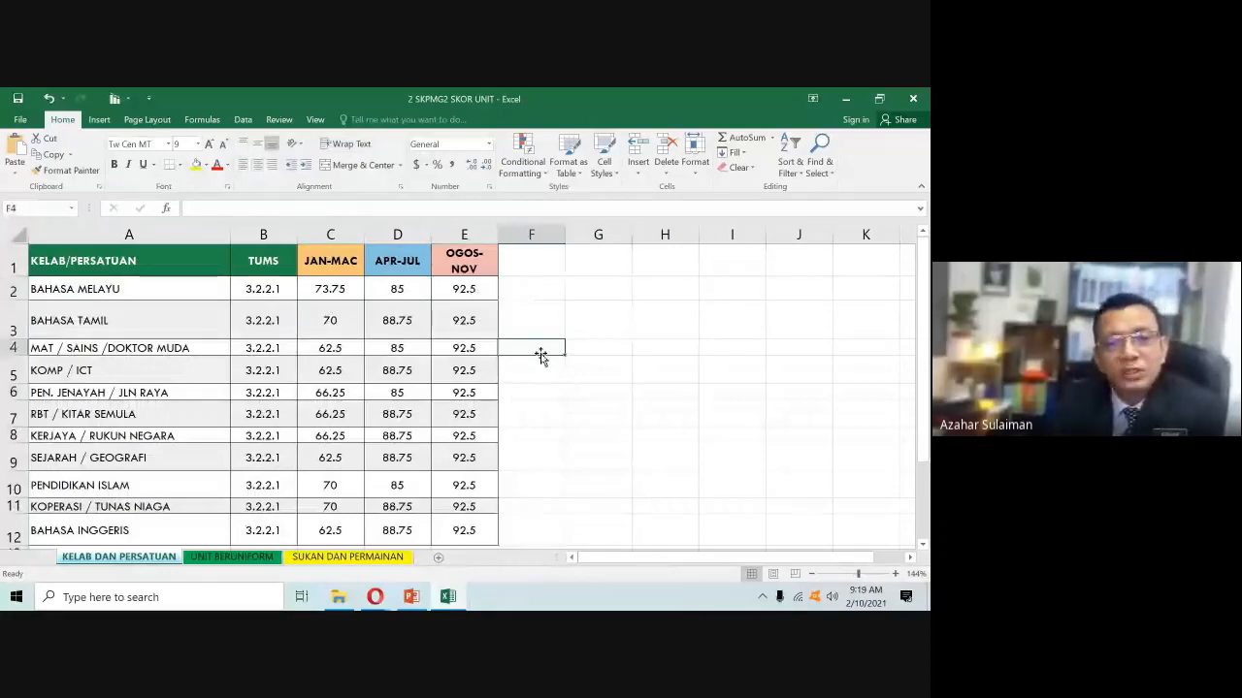
click(468, 288)
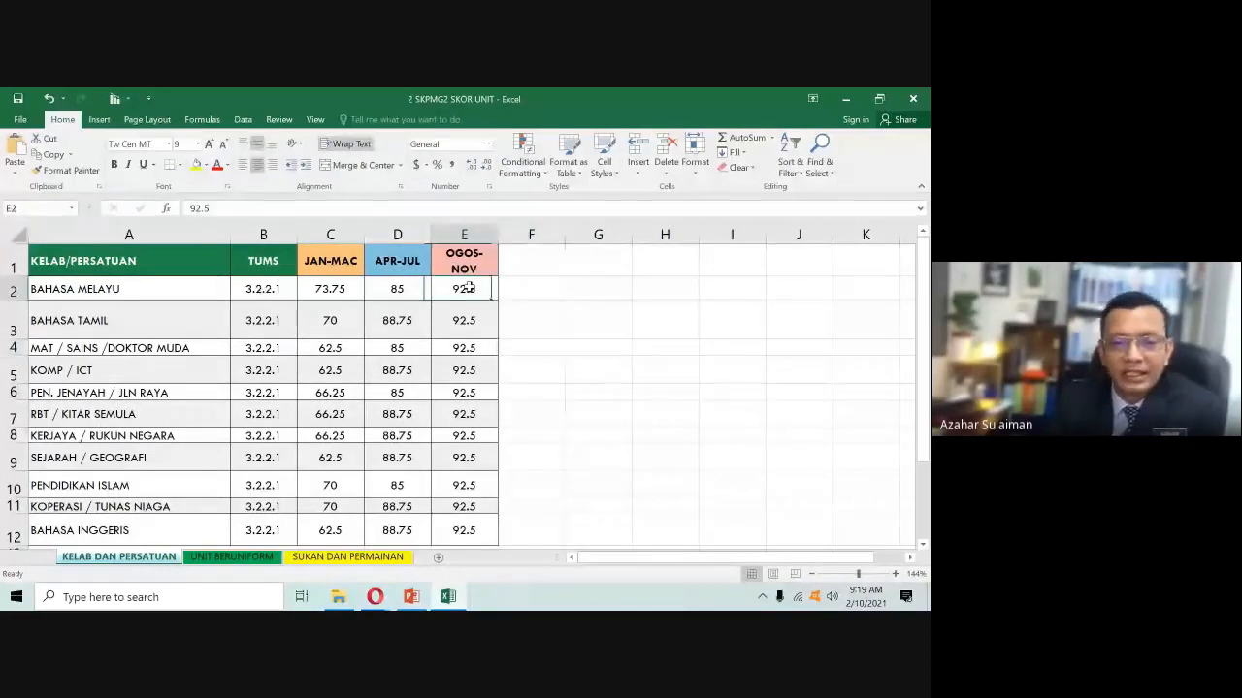
click(348, 327)
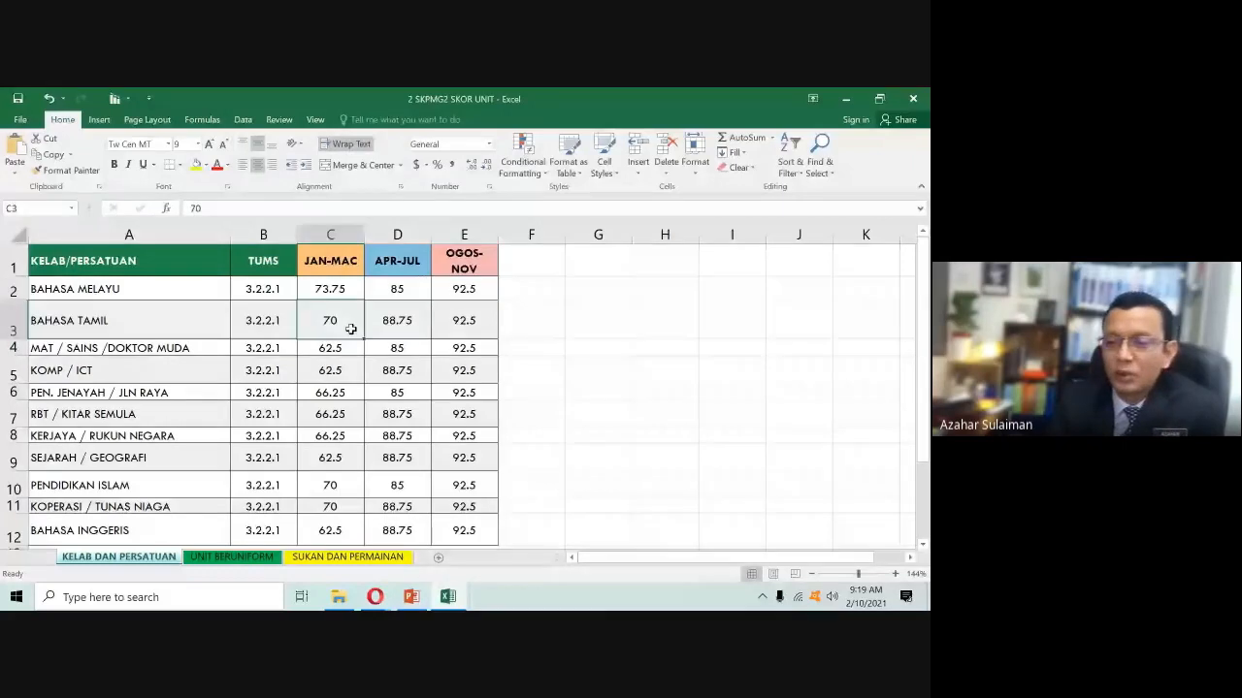
click(348, 347)
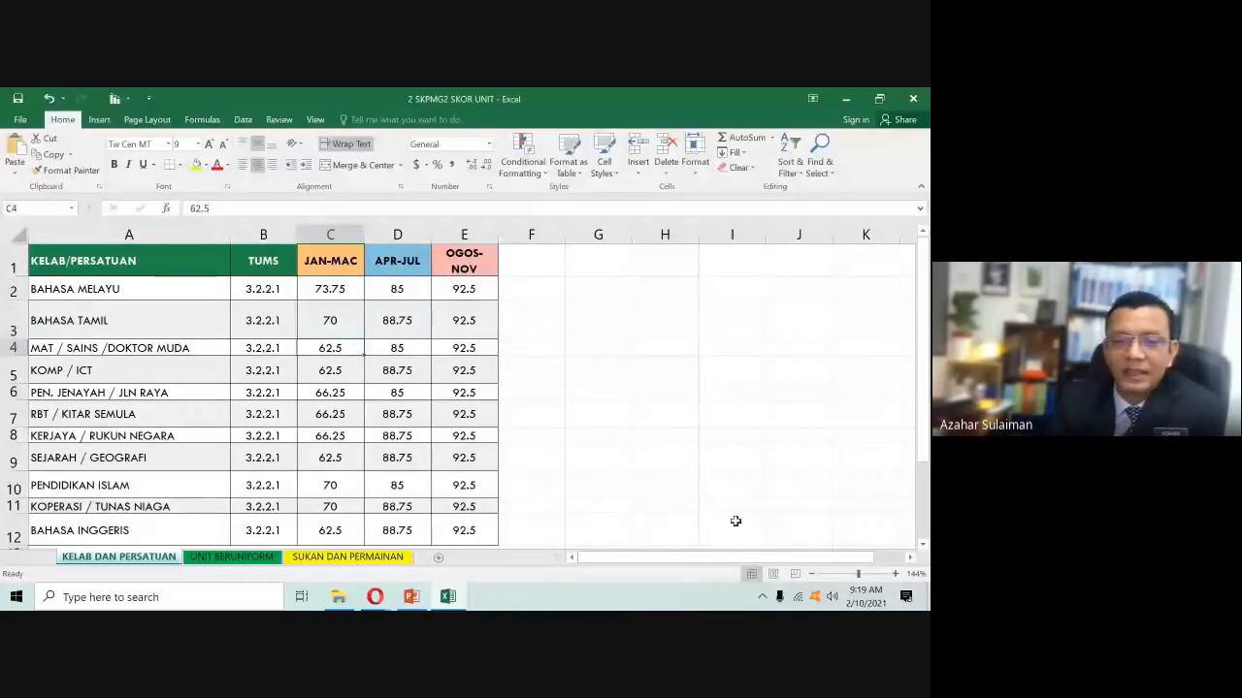
- Reduce the zoom to 132% and select all JAN-MAC to OGOS-NOV scores, cells C2:E12
drag(858, 574, 857, 575)
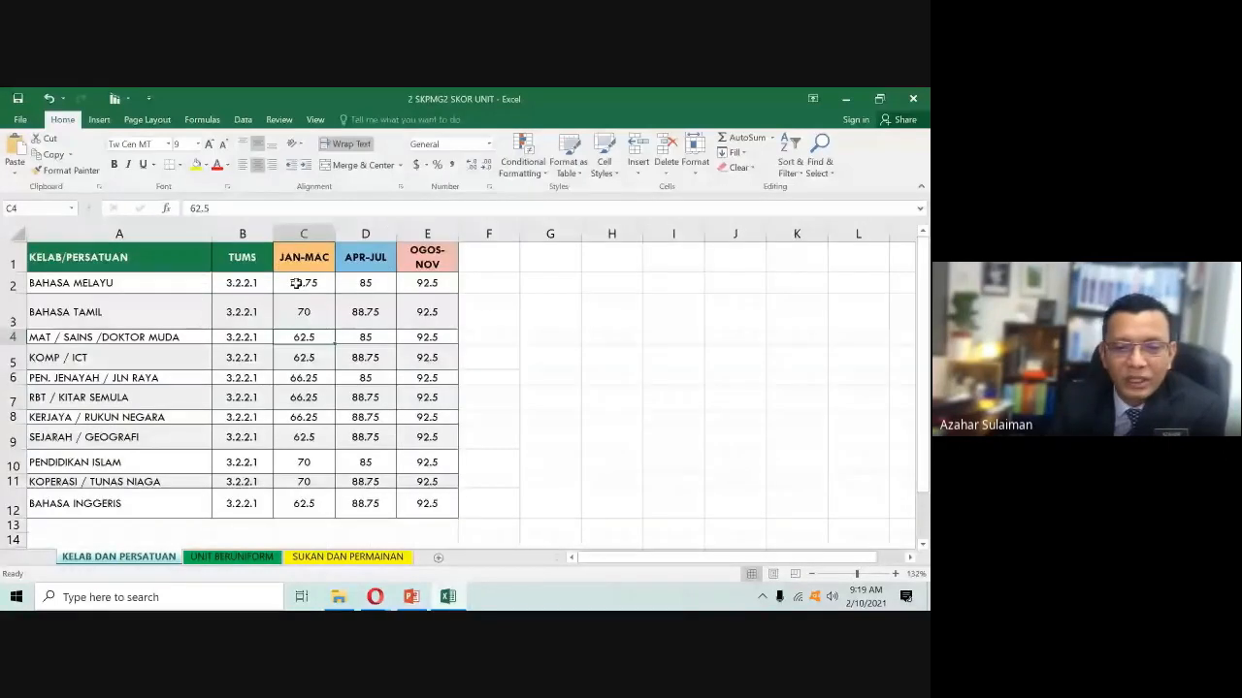
drag(296, 282, 421, 502)
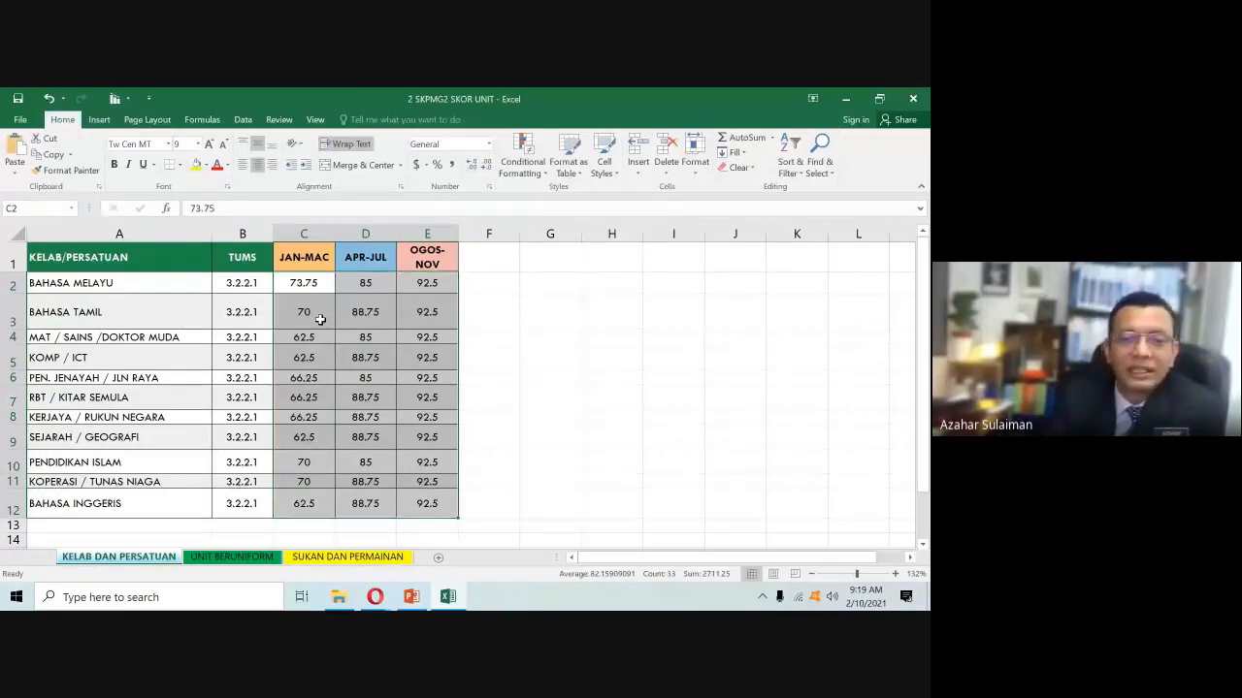
right_click(321, 273)
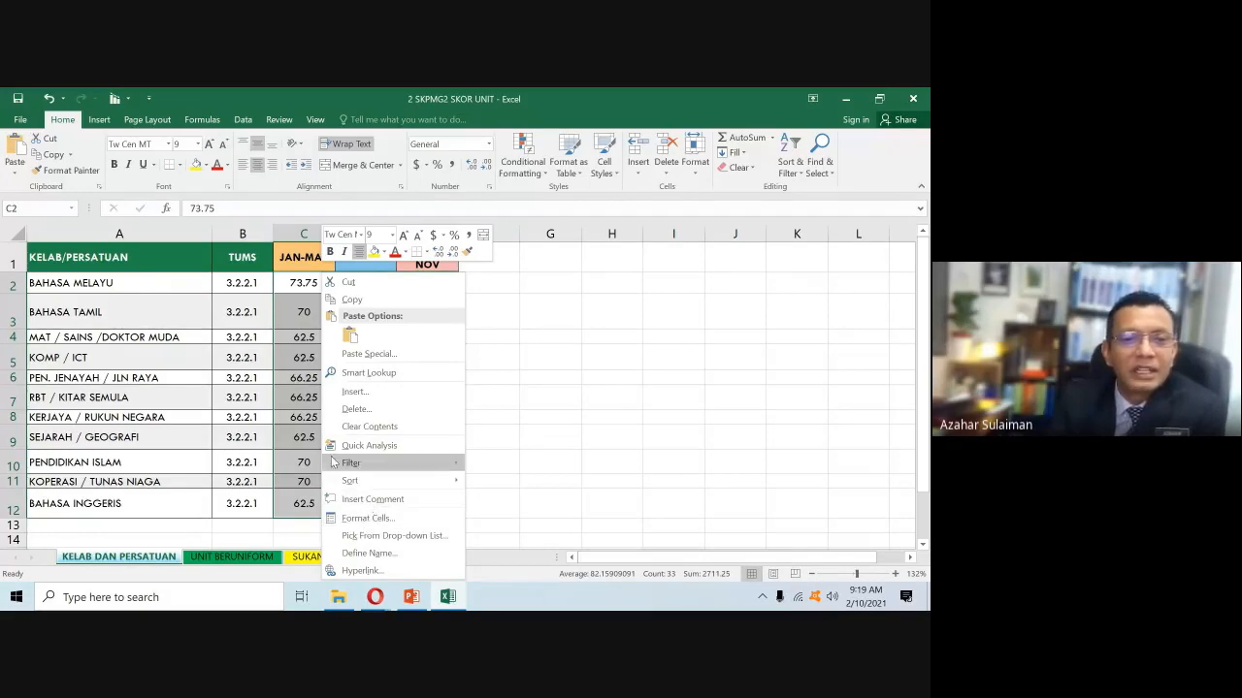
key(Escape)
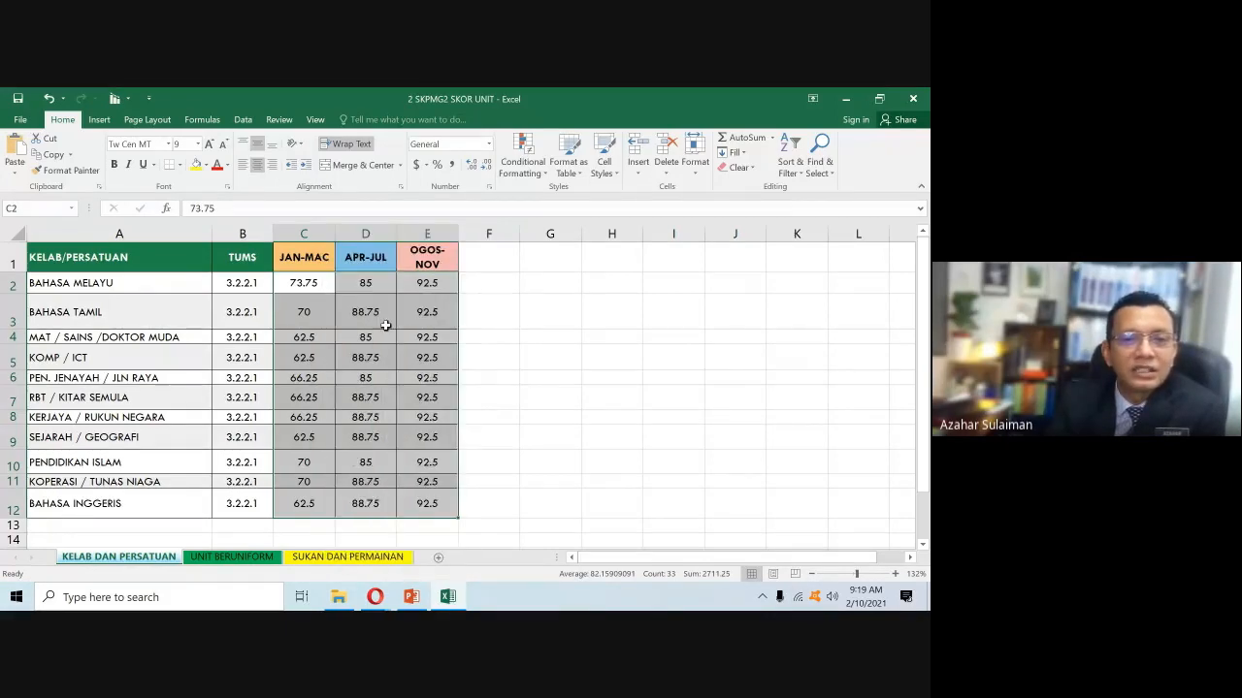
key(shift+F10)
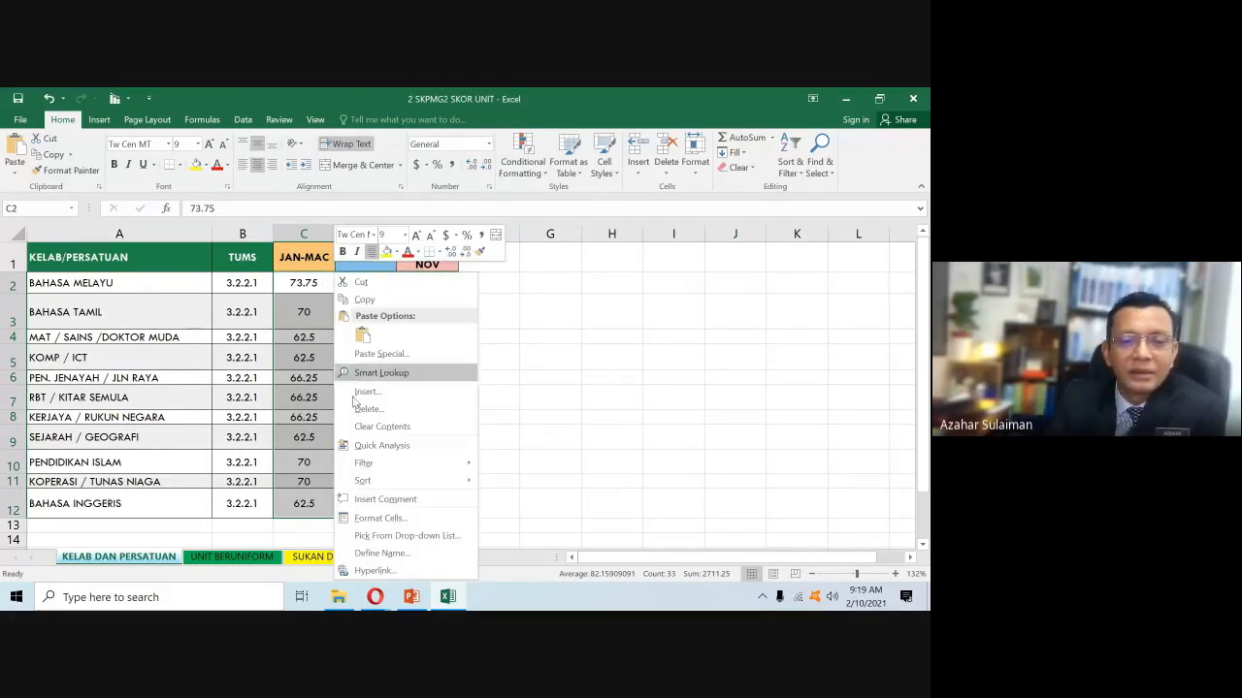
click(369, 522)
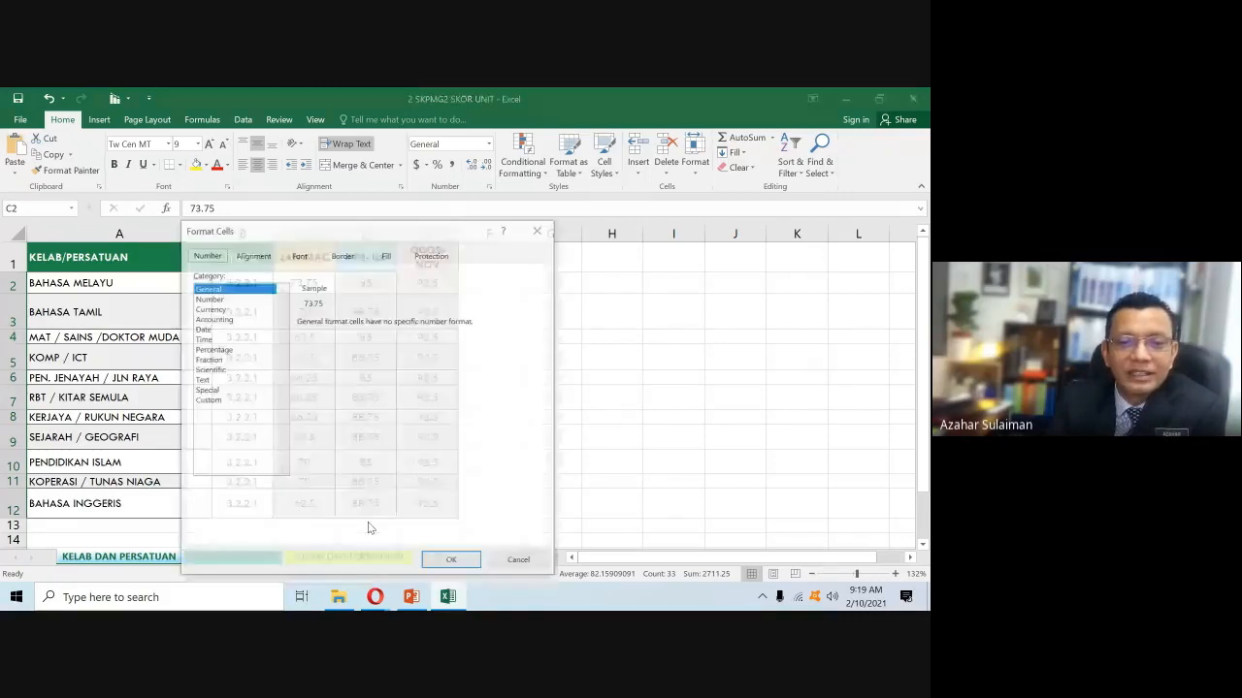
drag(300, 233, 583, 247)
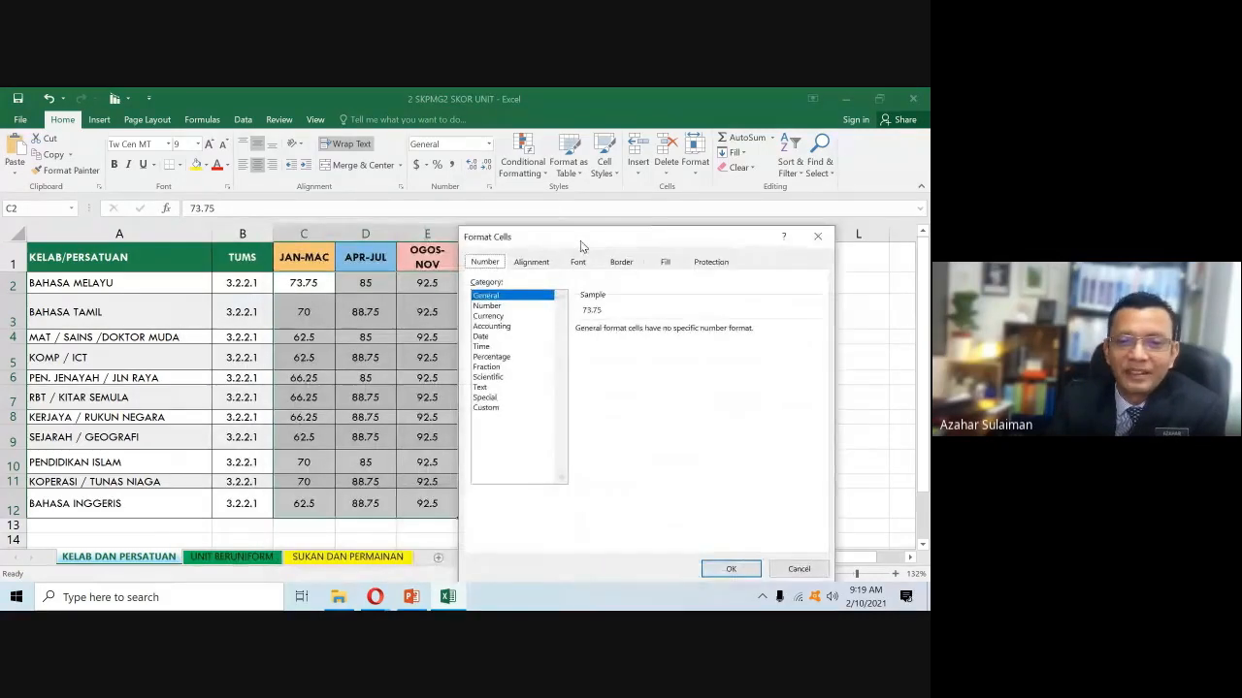
click(818, 236)
- Open the cell formatting for the selected scores, show the Number category, and choose the Currency category
key(shift+F10)
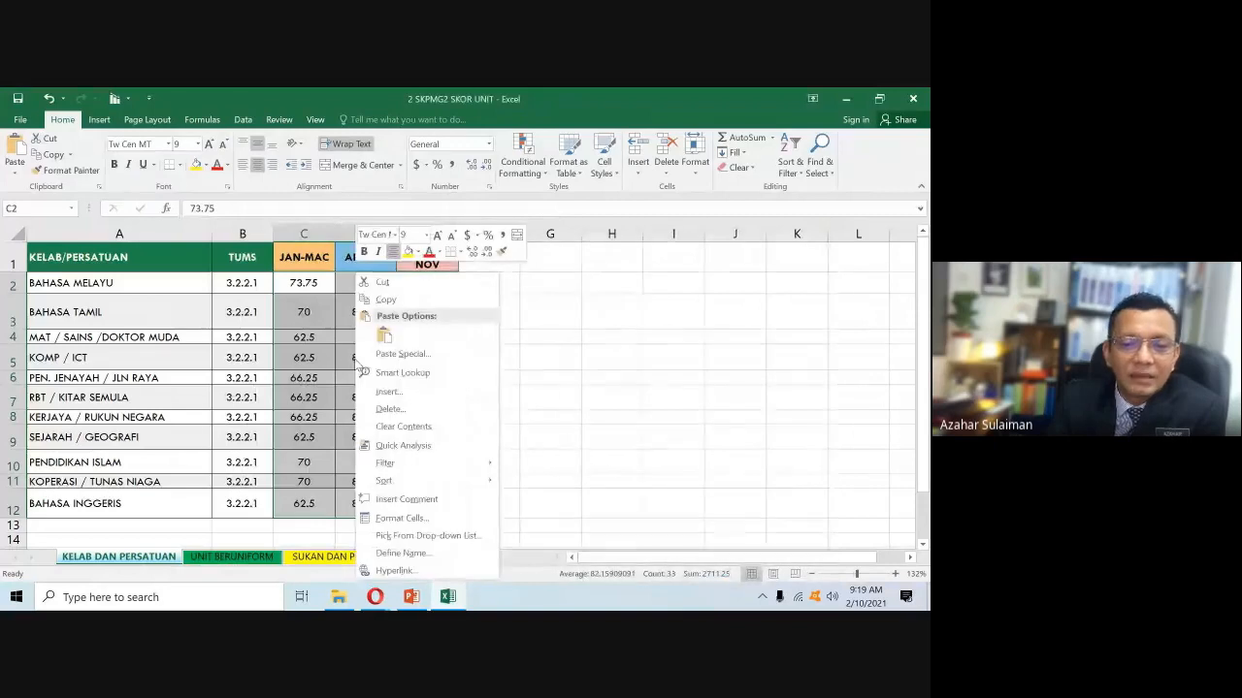
click(398, 520)
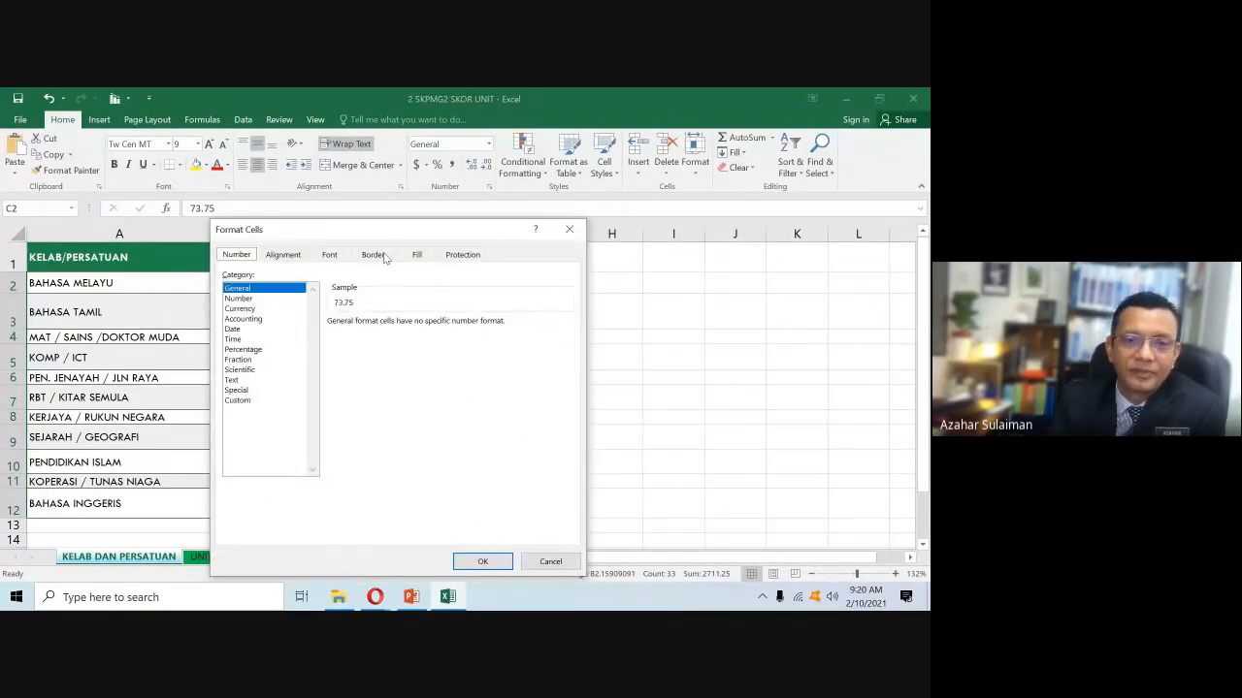
drag(384, 236, 630, 249)
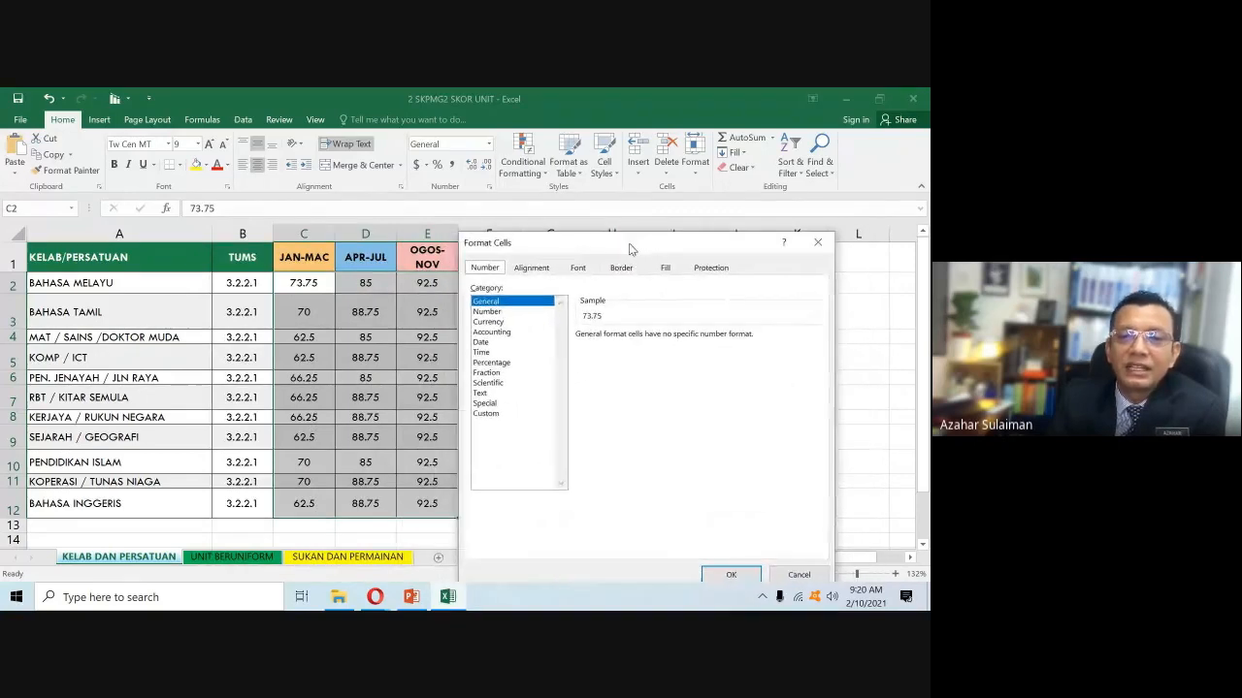
click(502, 314)
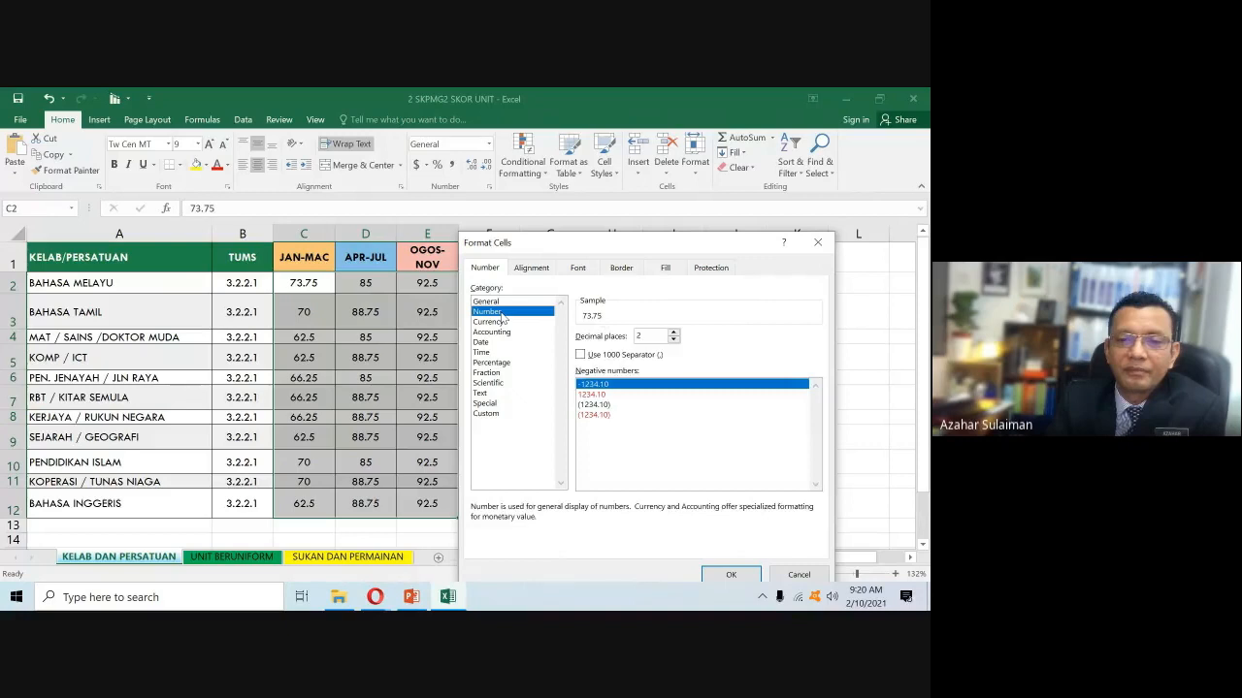
click(497, 322)
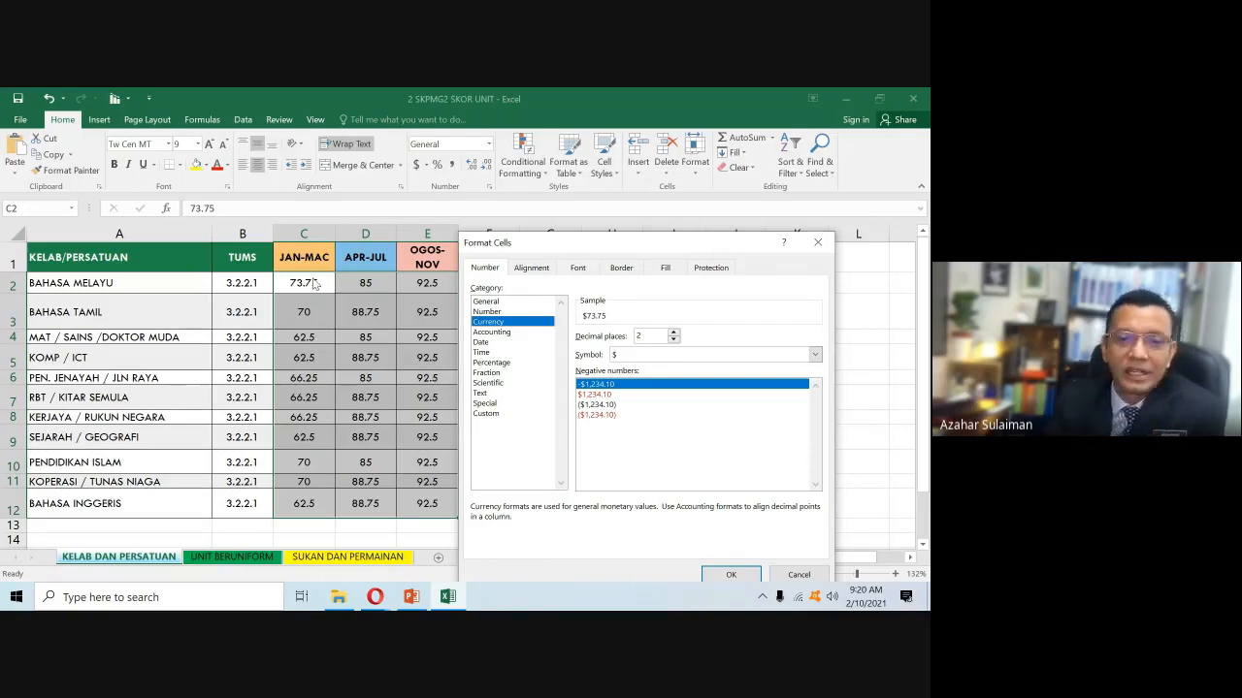
- Set the currency symbol to MYR with 2 decimal places and apply the format to the selected scores
click(622, 356)
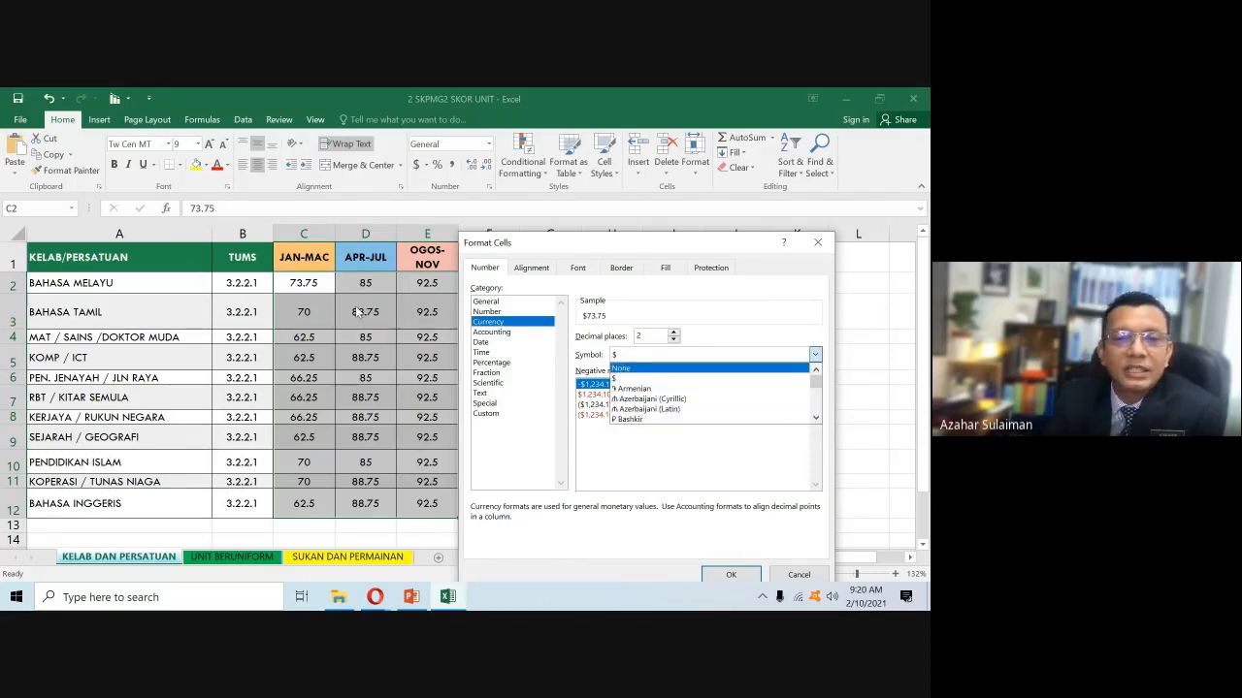
drag(817, 388, 817, 409)
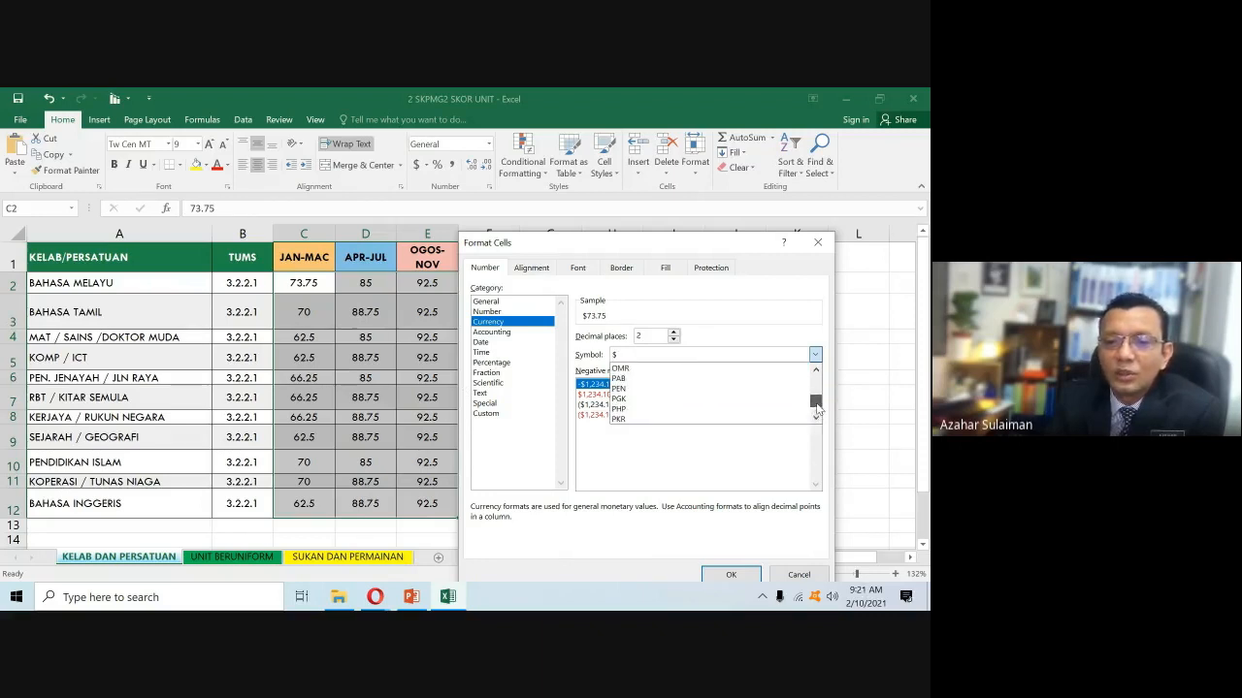
click(817, 371)
click(817, 370)
click(818, 370)
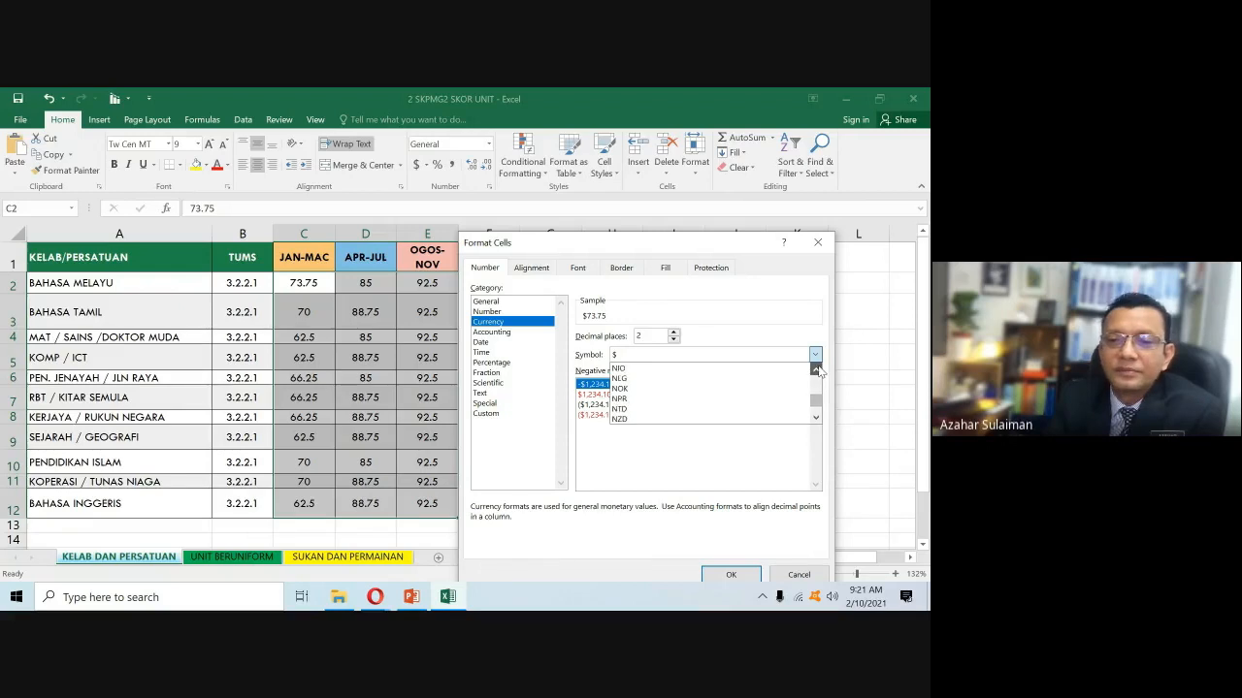
click(818, 371)
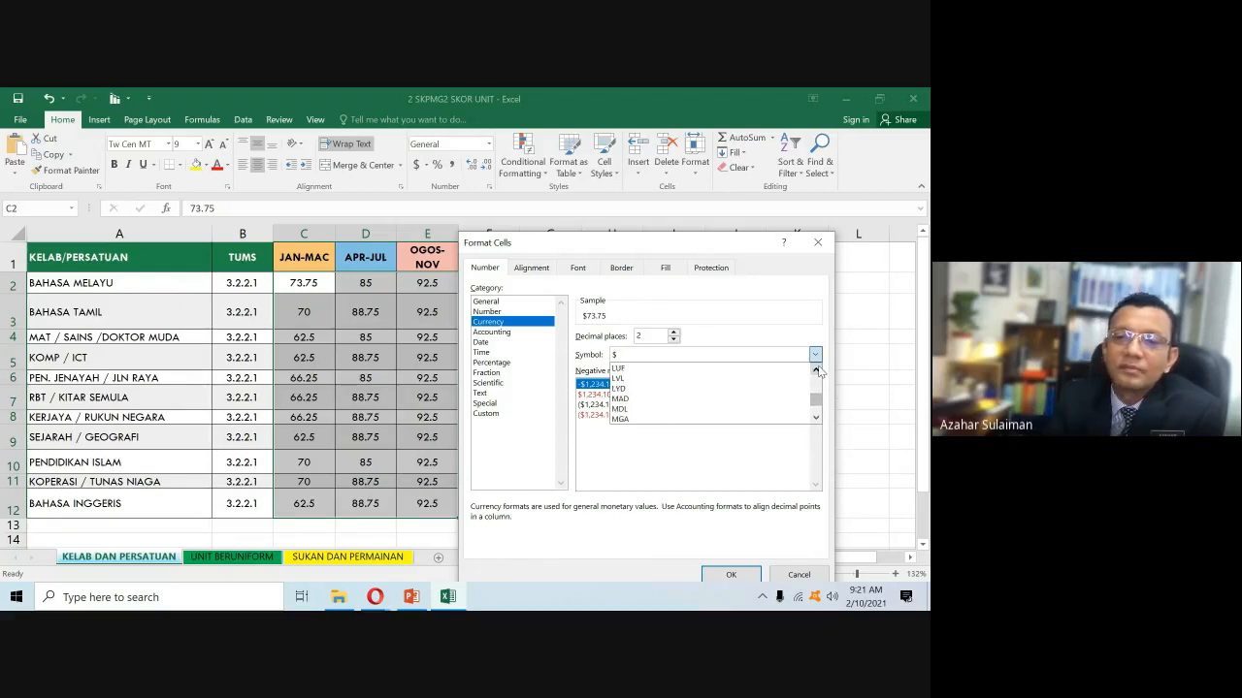
click(815, 417)
click(815, 417)
click(815, 417)
click(814, 418)
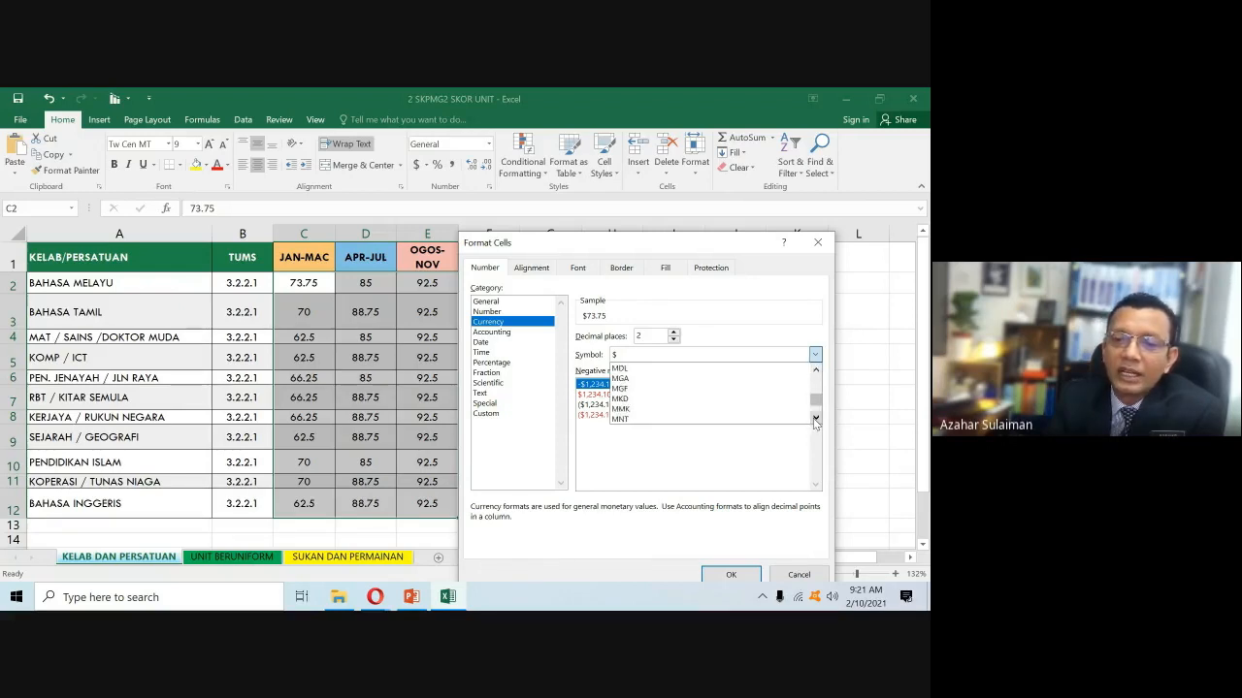
click(815, 419)
click(814, 418)
click(815, 418)
click(815, 418)
click(815, 418)
click(815, 418)
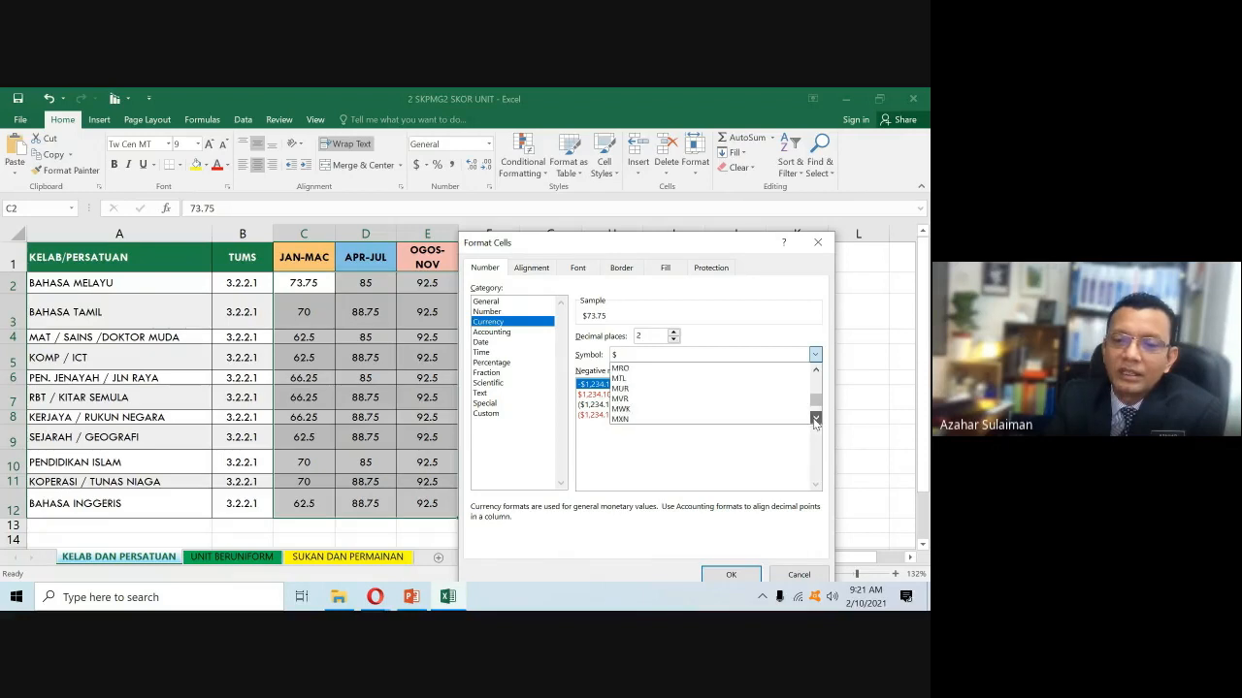
click(815, 418)
click(815, 418)
click(815, 418)
click(814, 419)
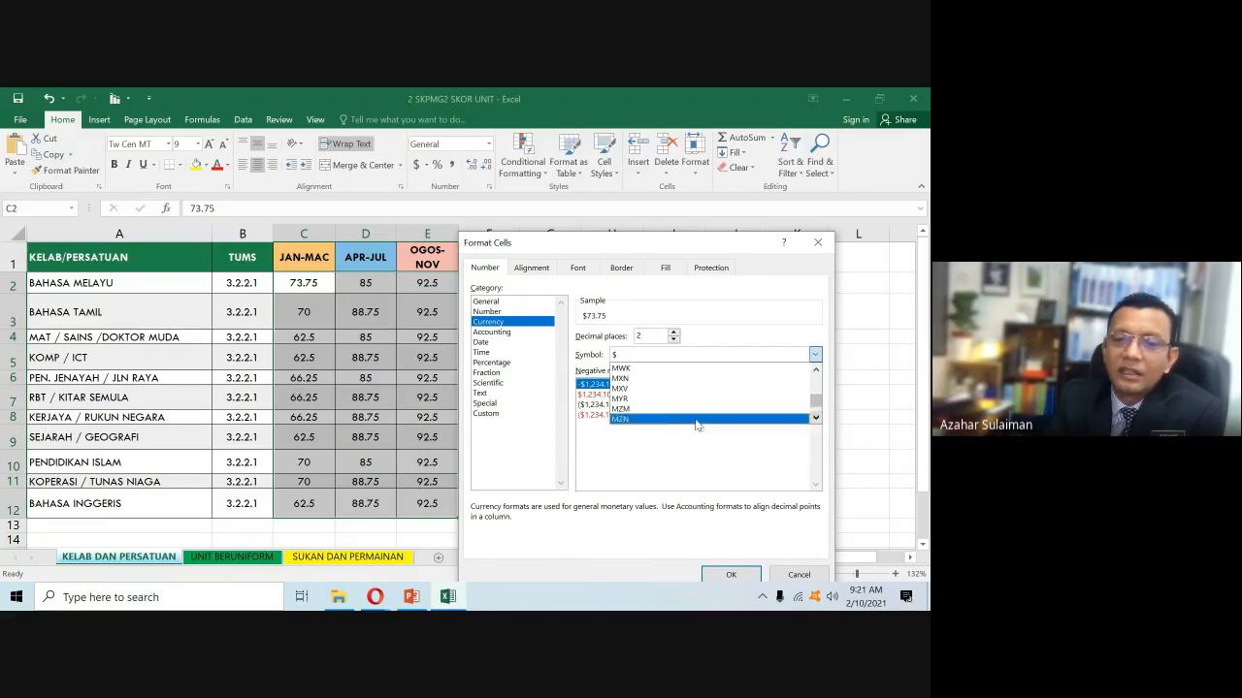
click(645, 398)
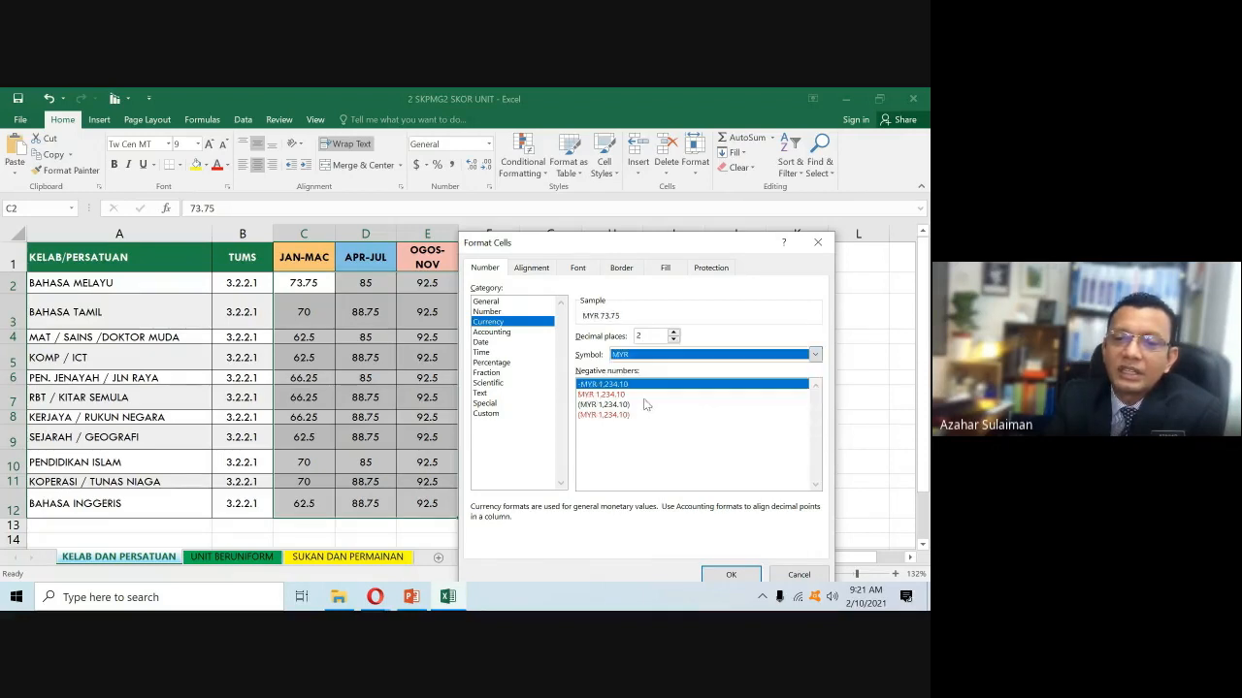
click(732, 574)
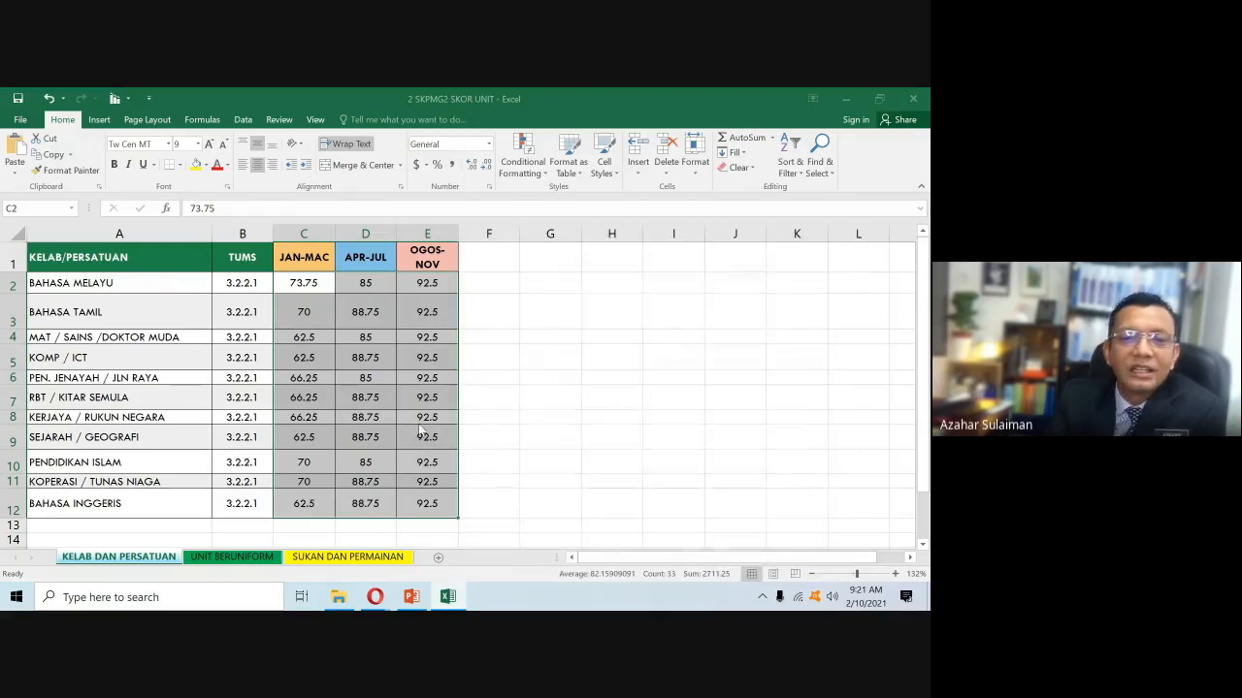
- Check the currency-formatted JAN-MAC scores and undo the MYR currency format
click(302, 279)
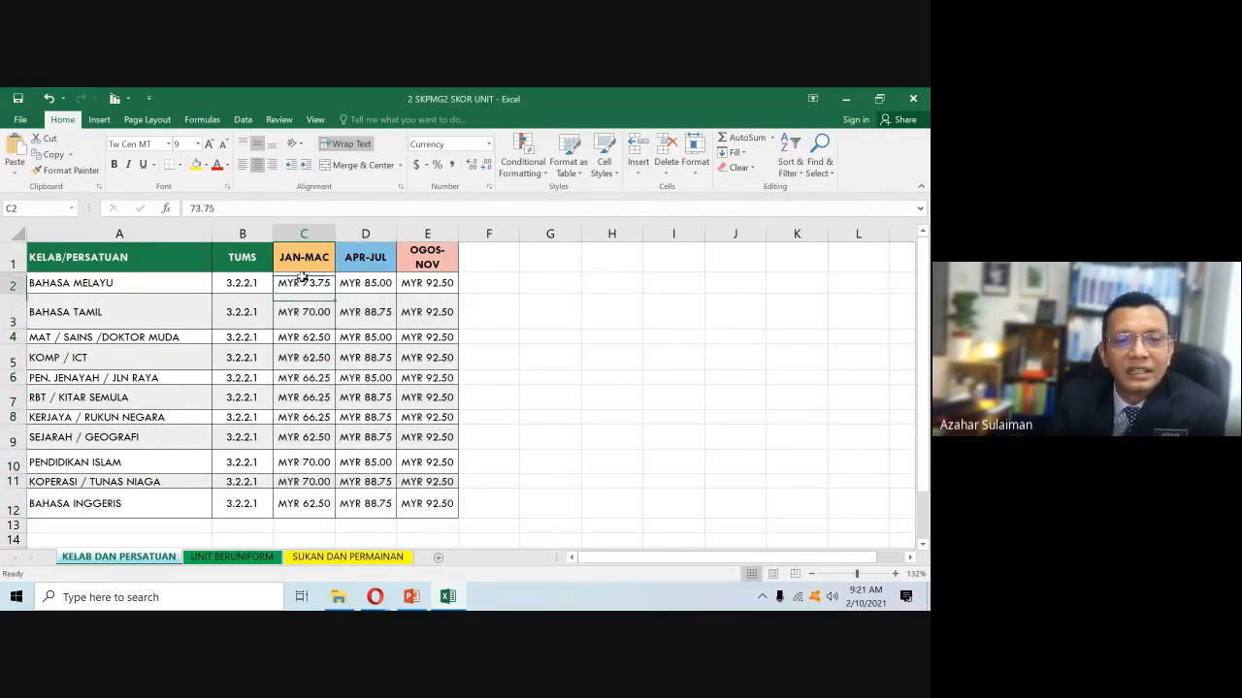
click(311, 355)
key(Down)
key(Down)
key(Down)
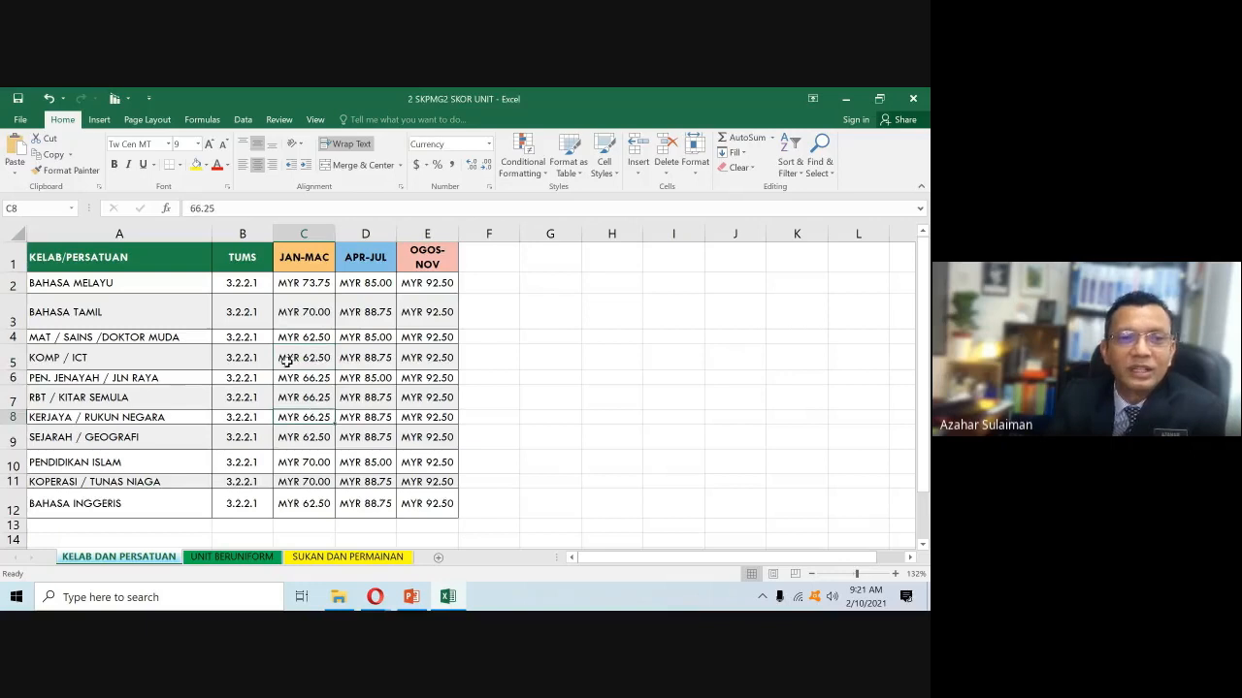
click(48, 95)
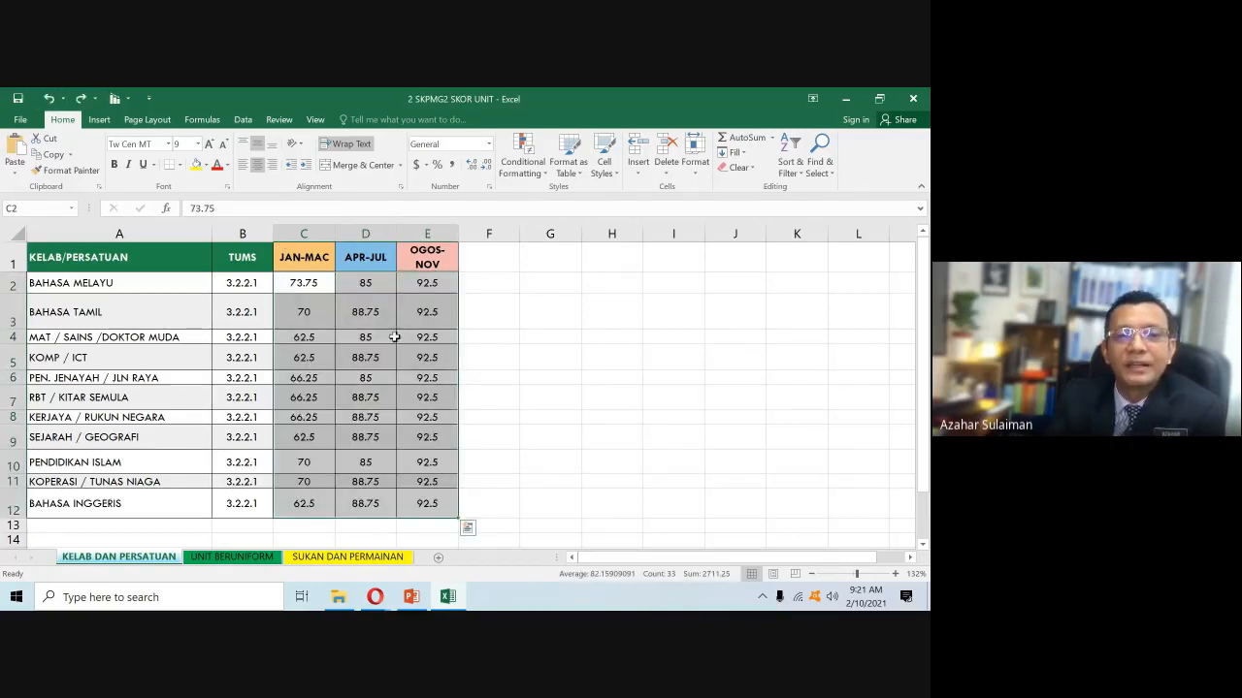
- Try the Number format with 0 decimal places on the selected scores and undo it
right_click(368, 312)
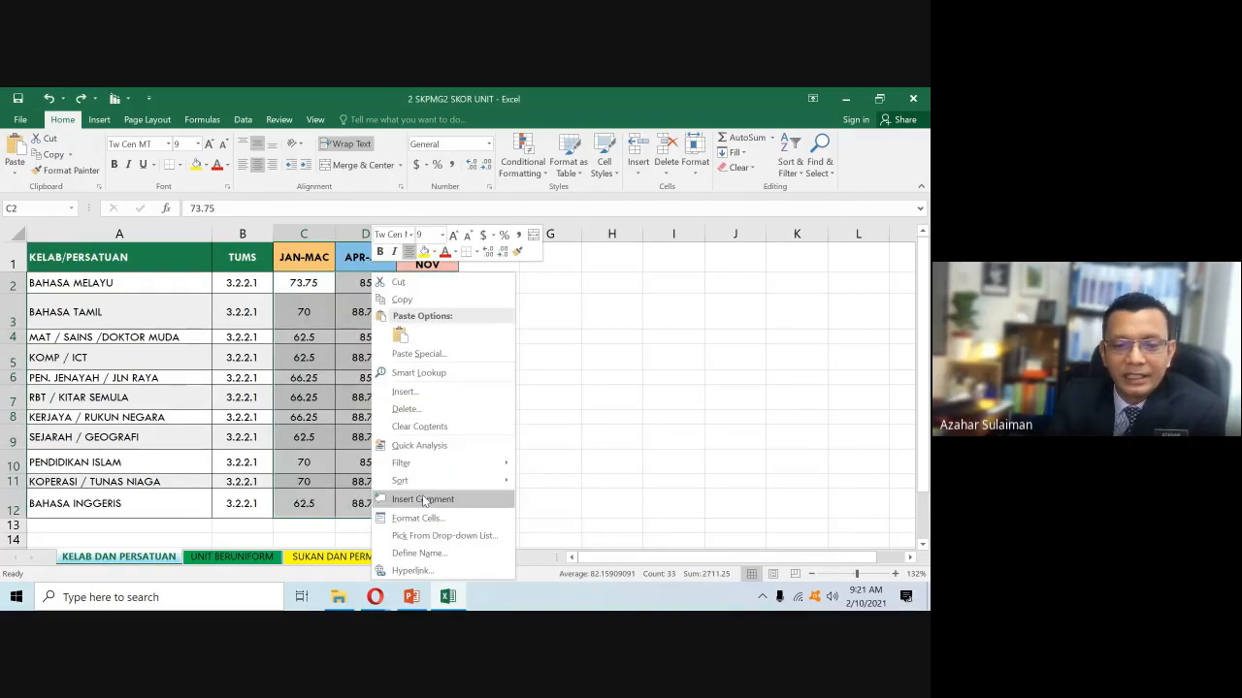
click(430, 523)
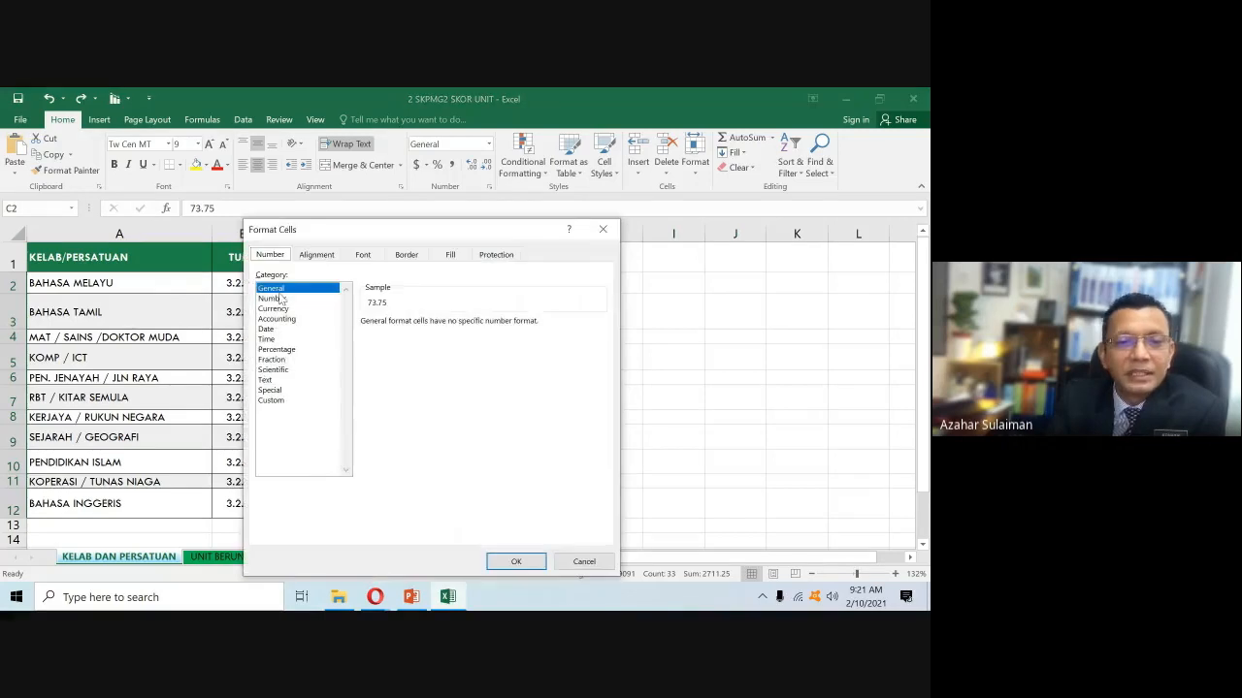
click(281, 299)
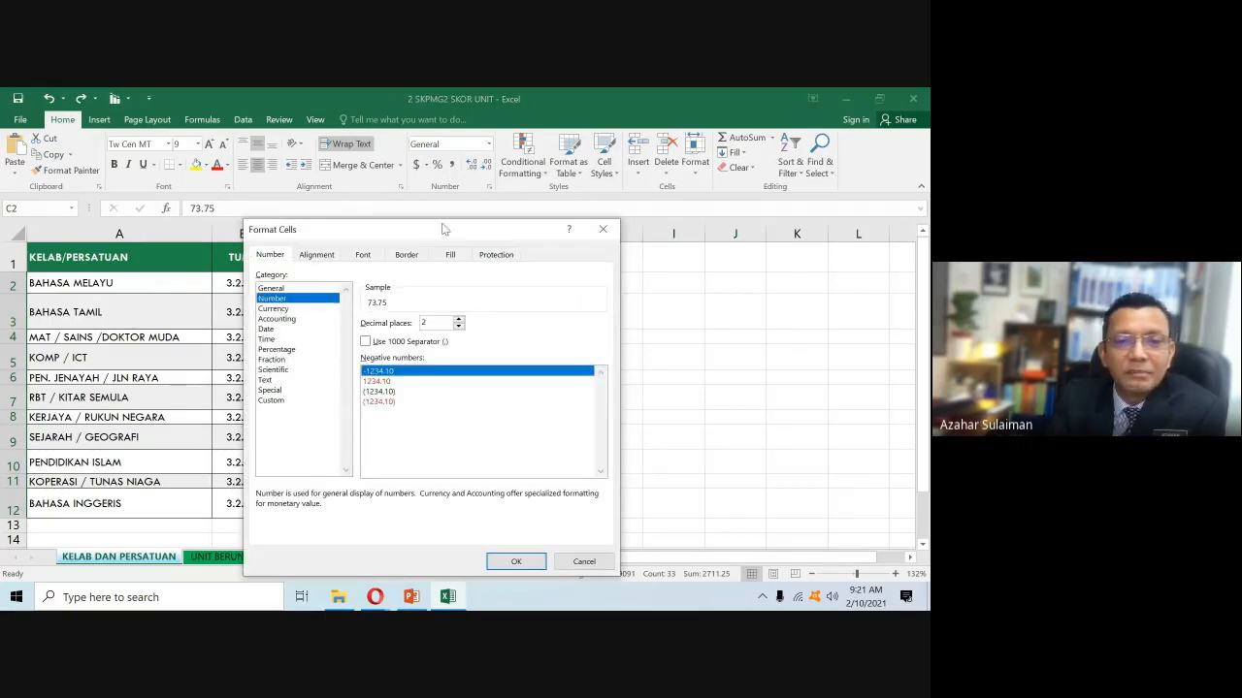
drag(443, 227, 670, 239)
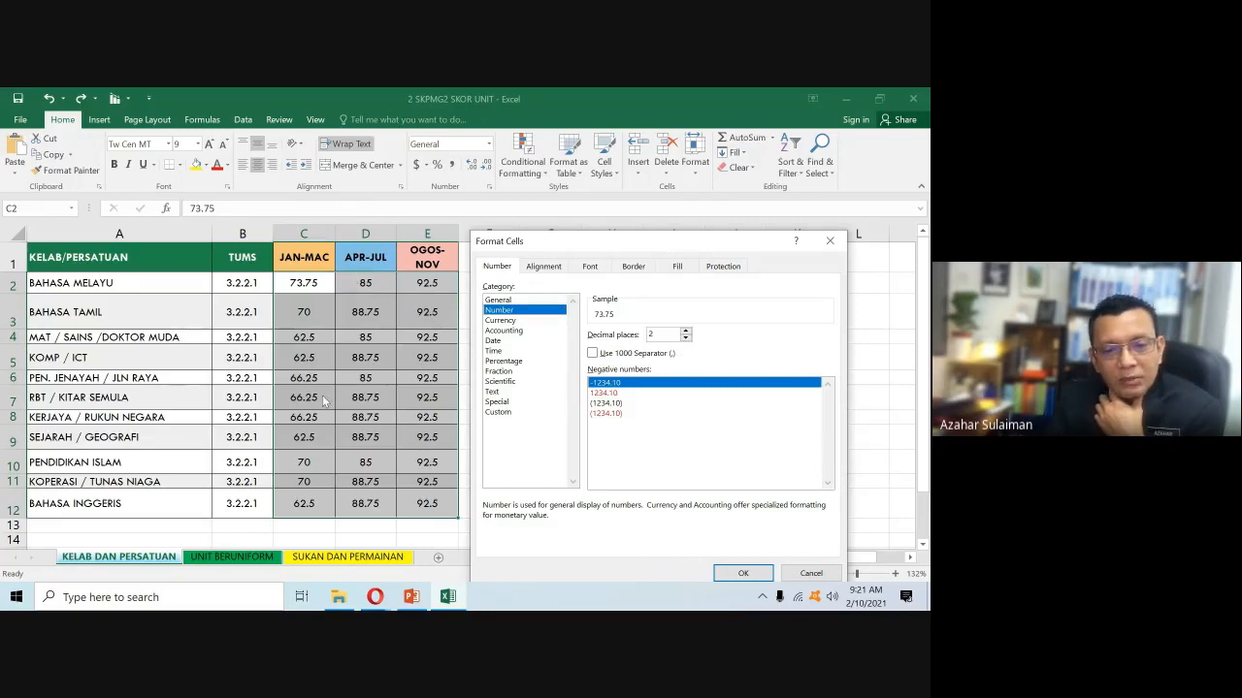
click(686, 331)
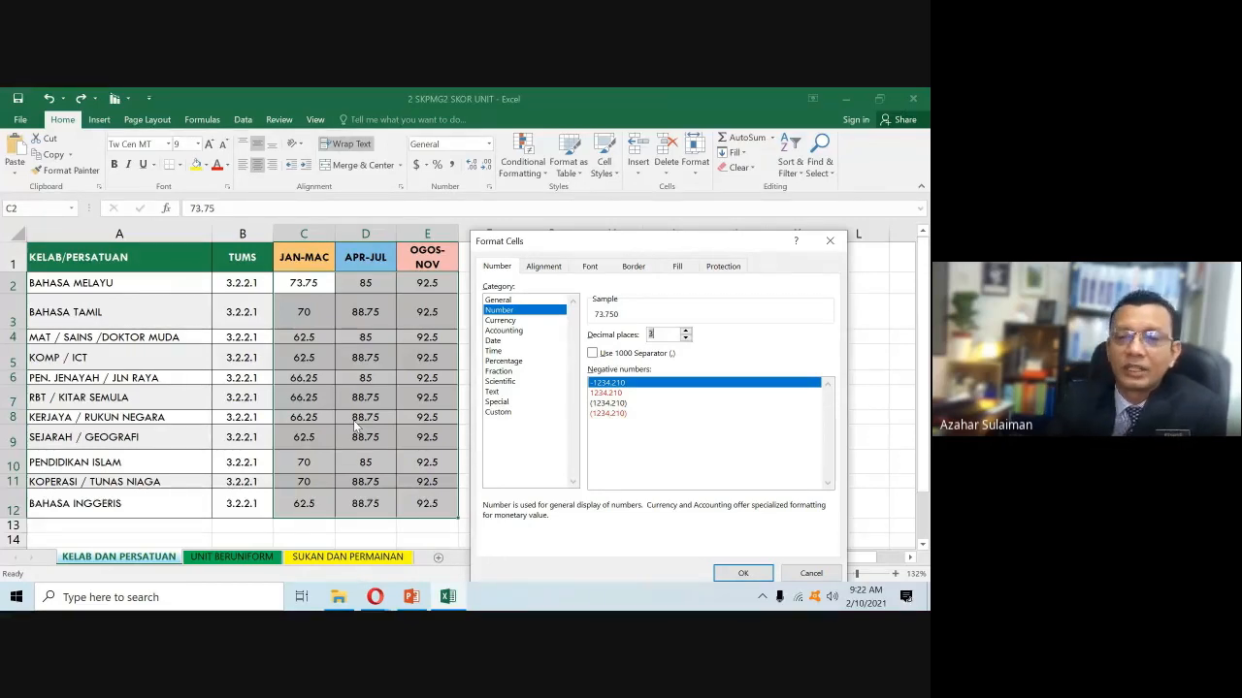
click(685, 338)
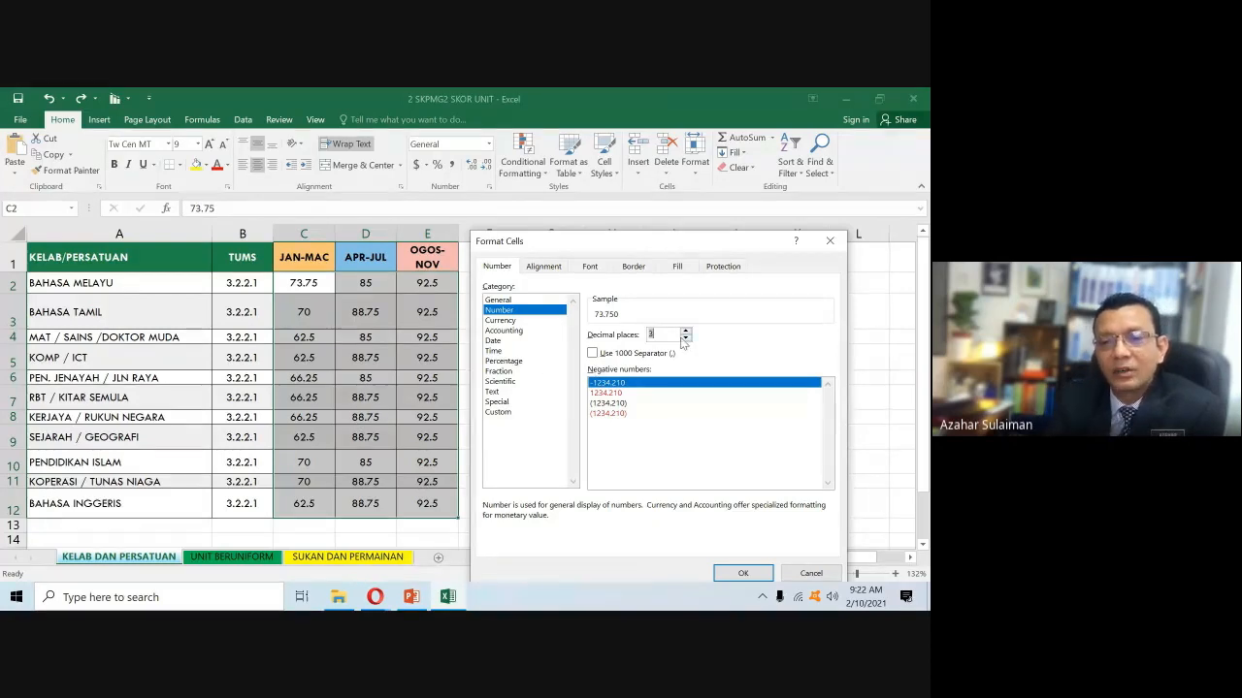
click(685, 338)
click(685, 338)
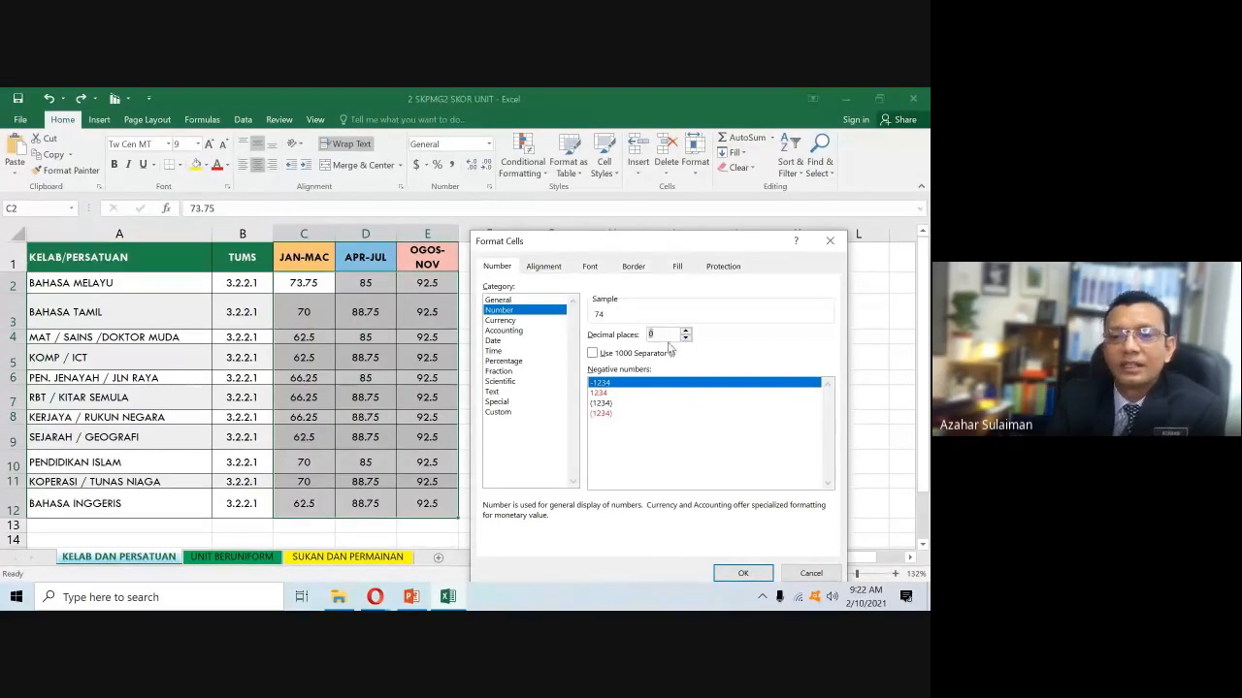
click(743, 573)
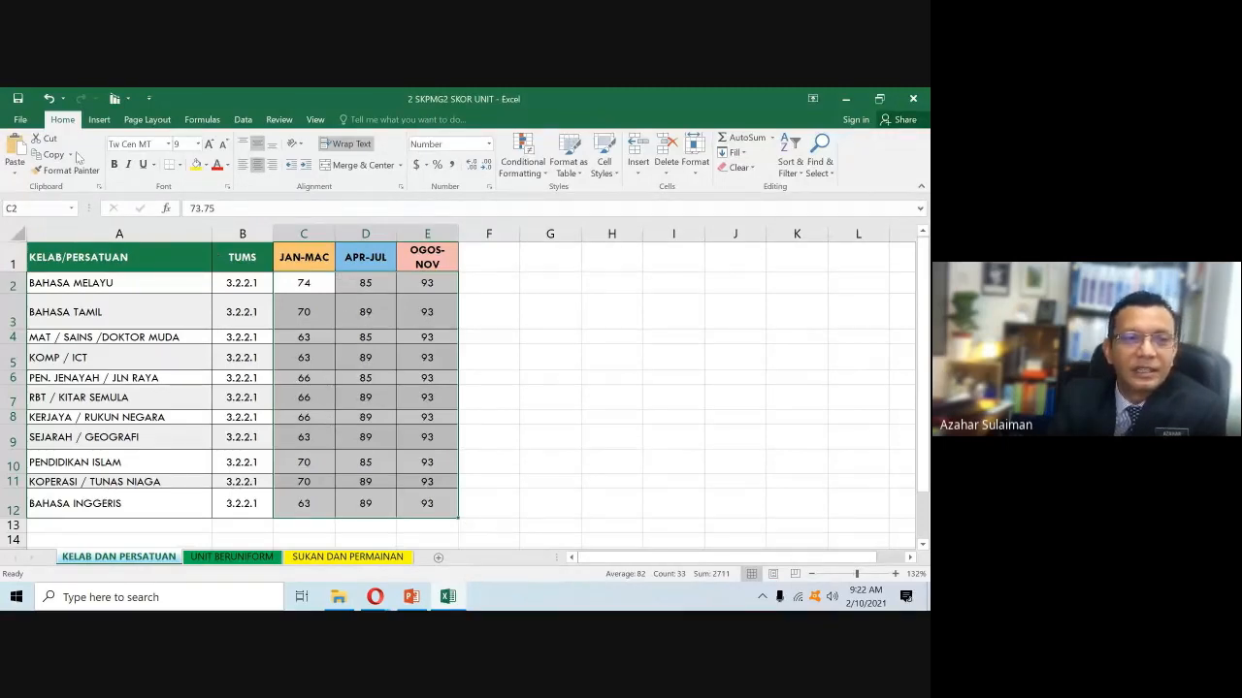
click(48, 98)
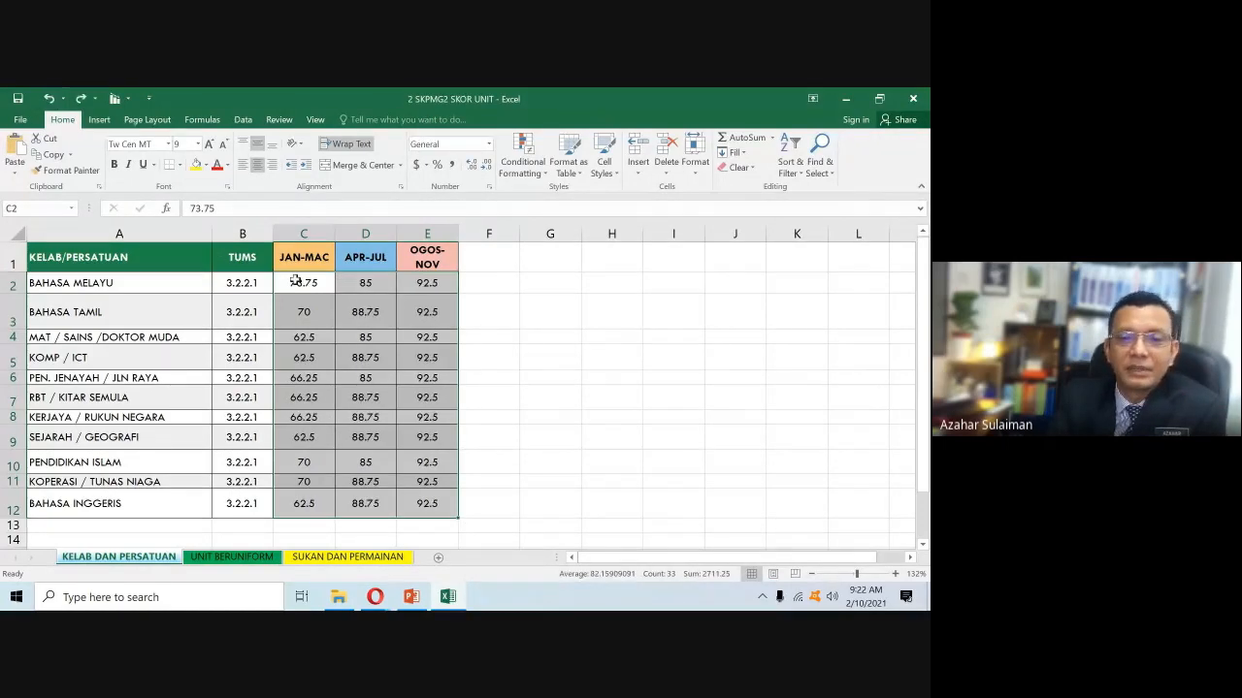
- Format the selected scores as Currency with the $ symbol and 2 decimal places
right_click(364, 313)
click(401, 518)
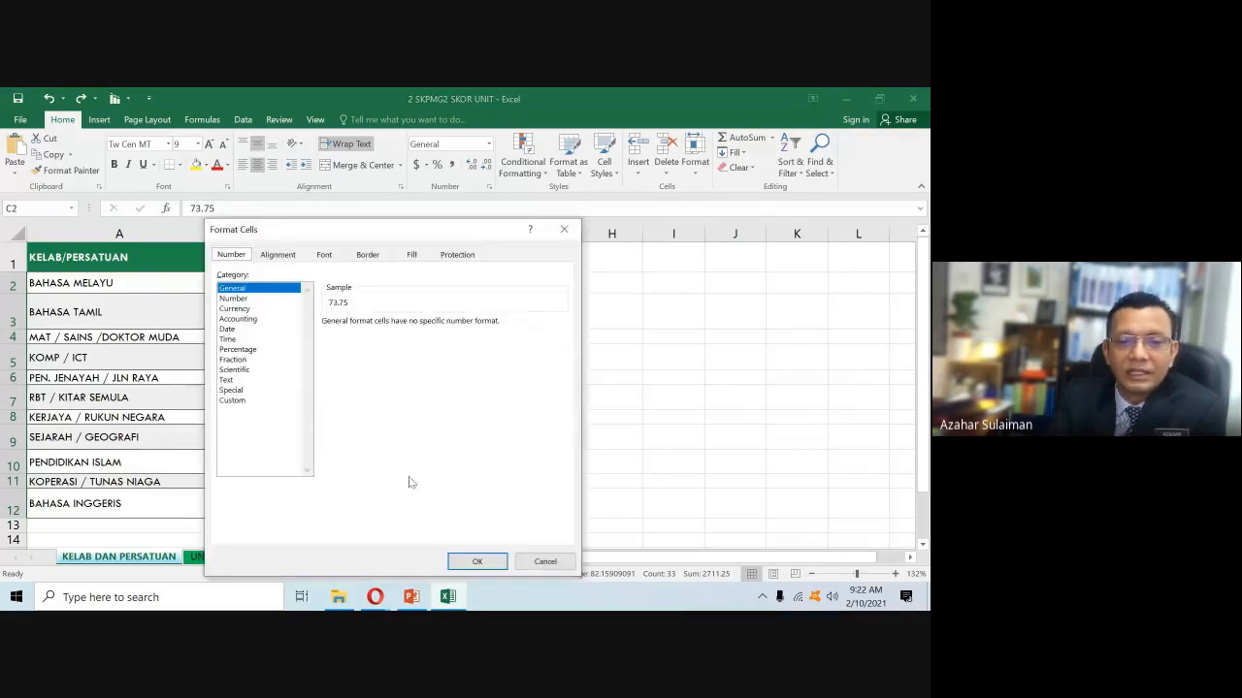
click(234, 308)
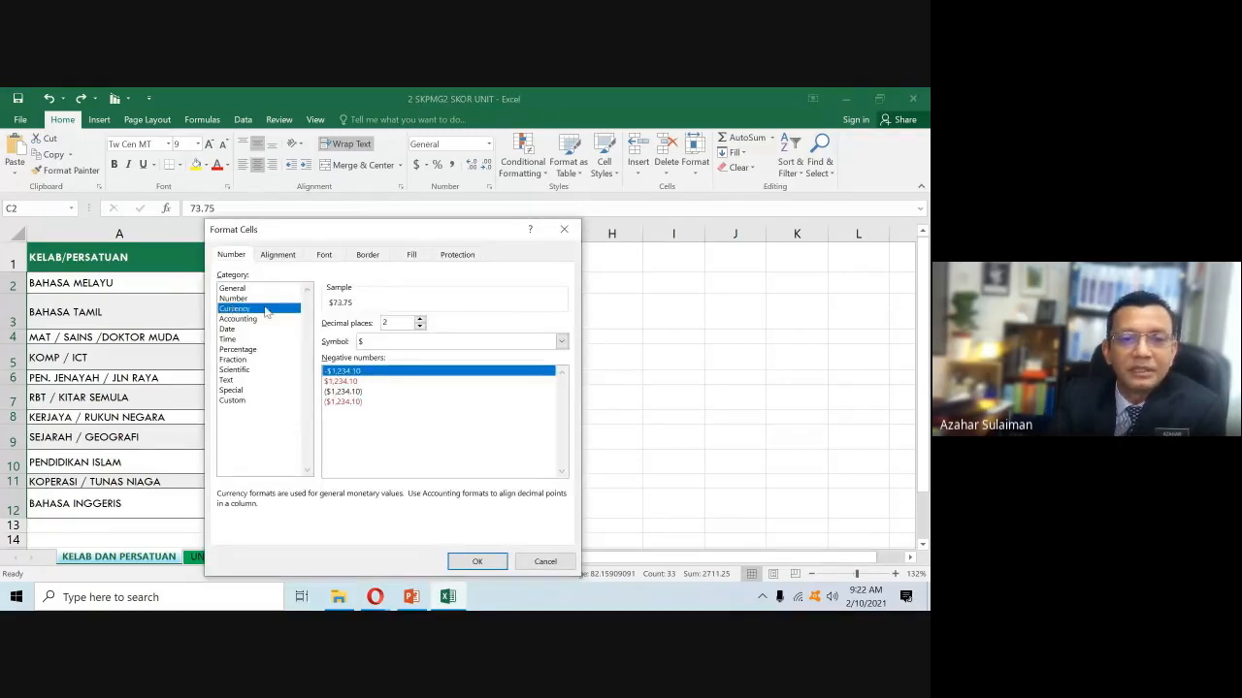
click(420, 319)
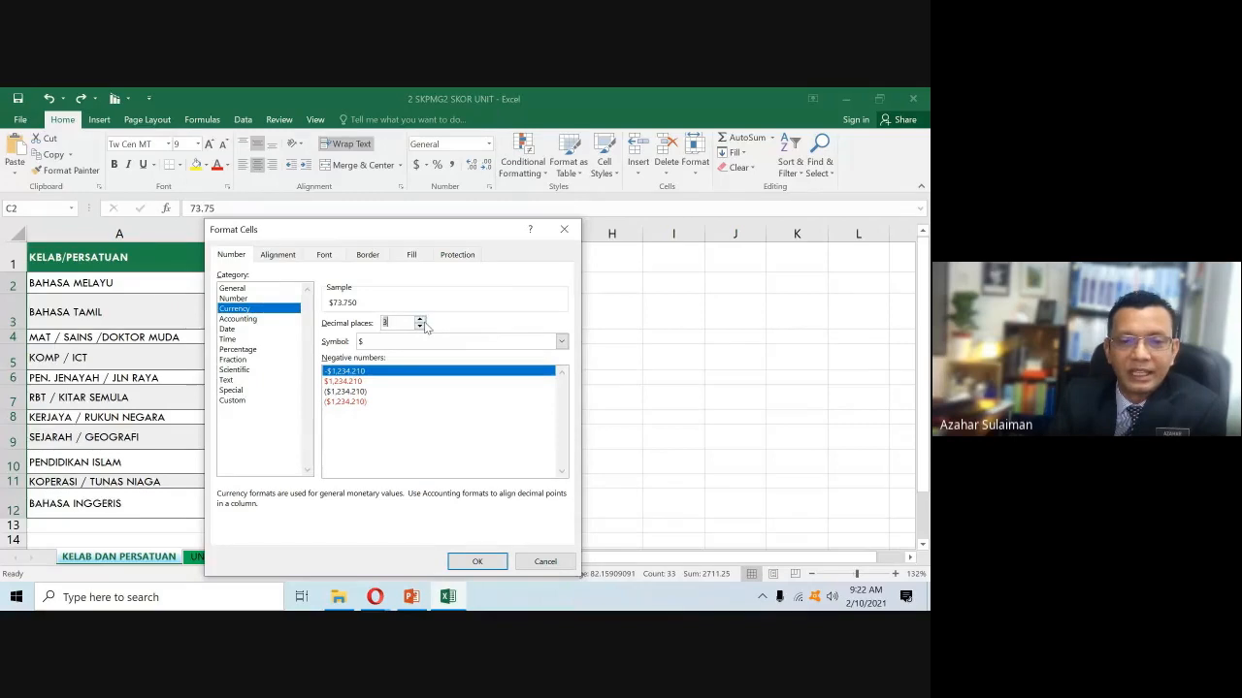
click(420, 327)
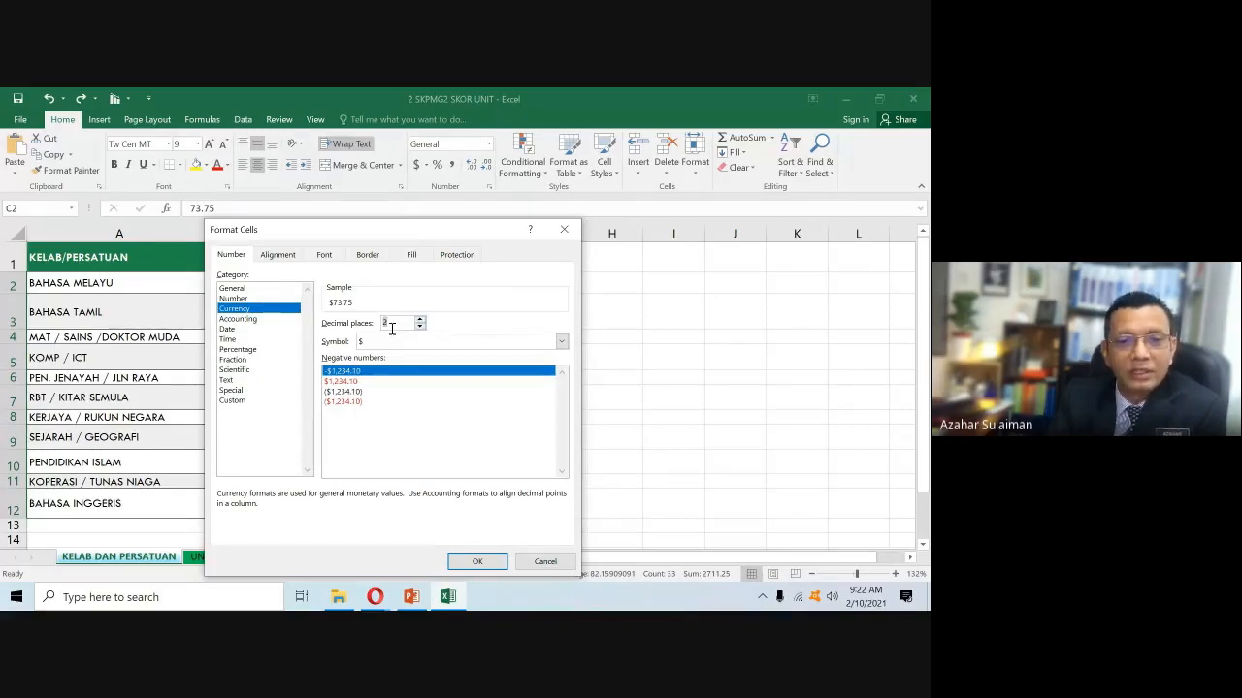
click(391, 326)
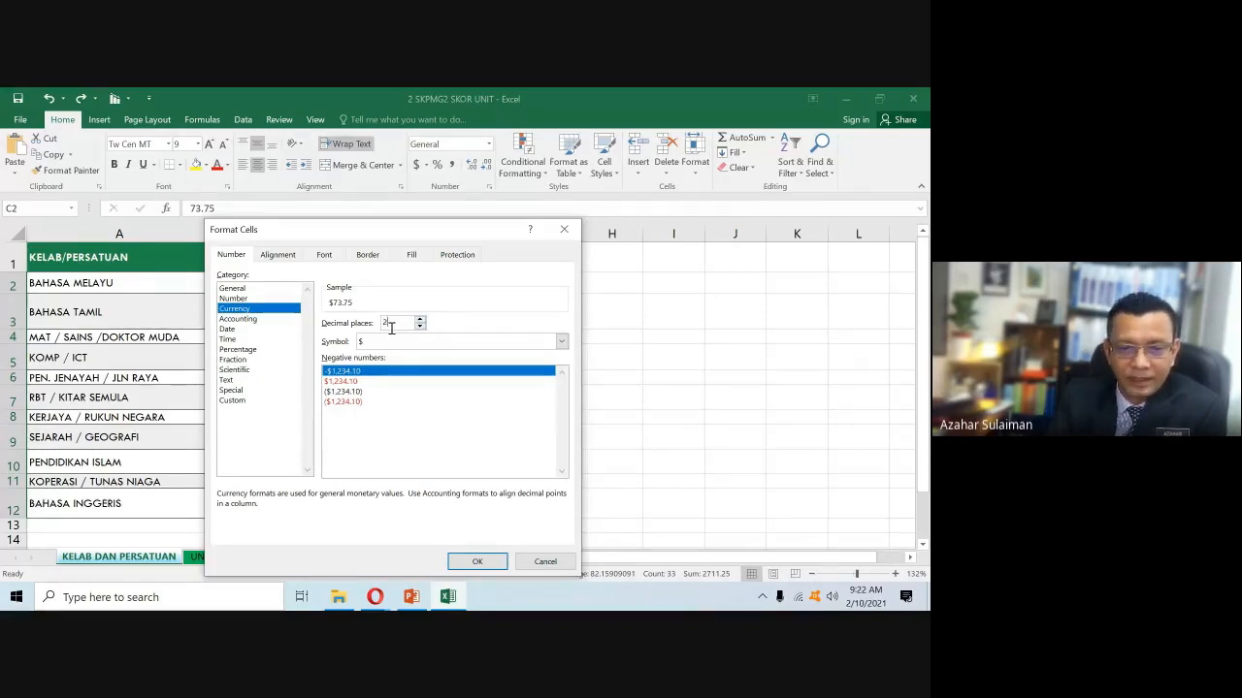
click(476, 562)
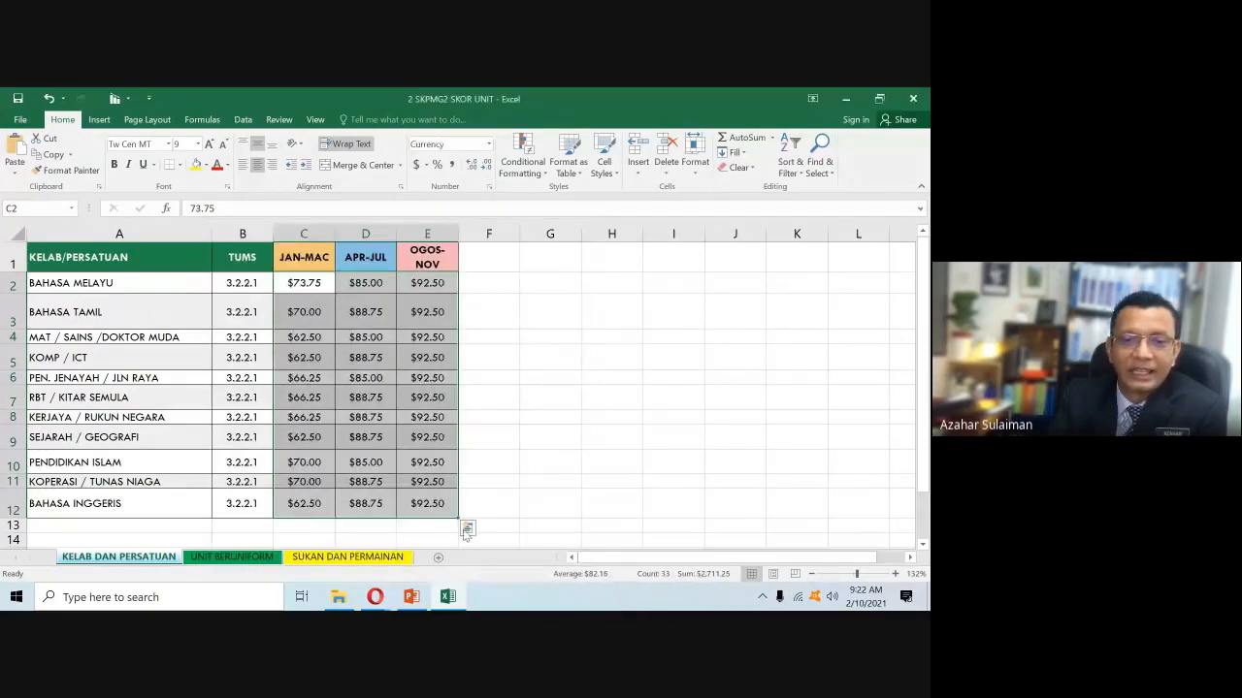
- Set the currency symbol of the selected scores to None and deselect the range
right_click(301, 314)
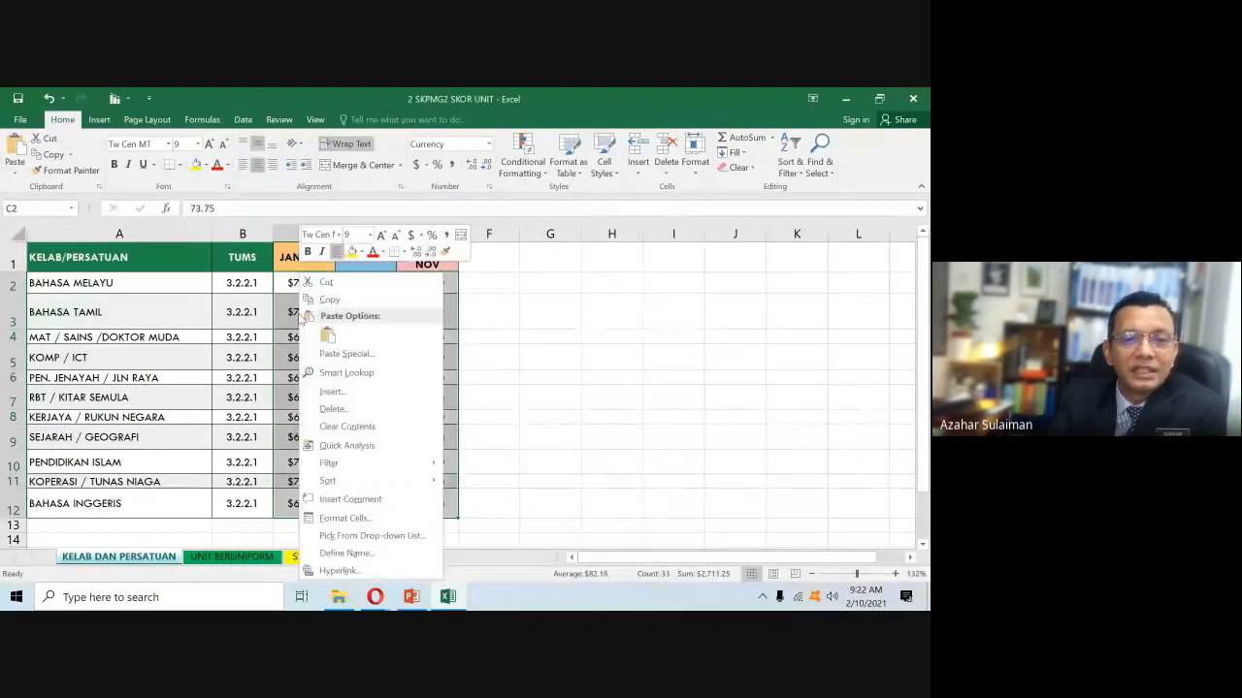
click(342, 517)
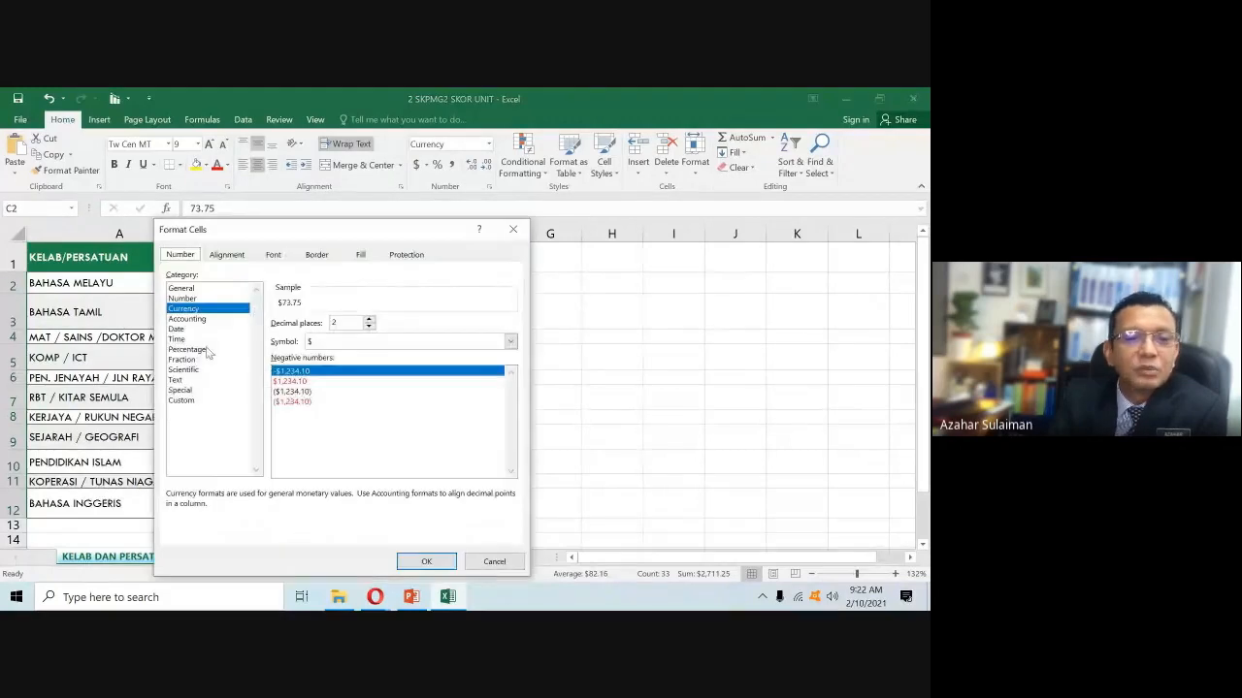
click(510, 342)
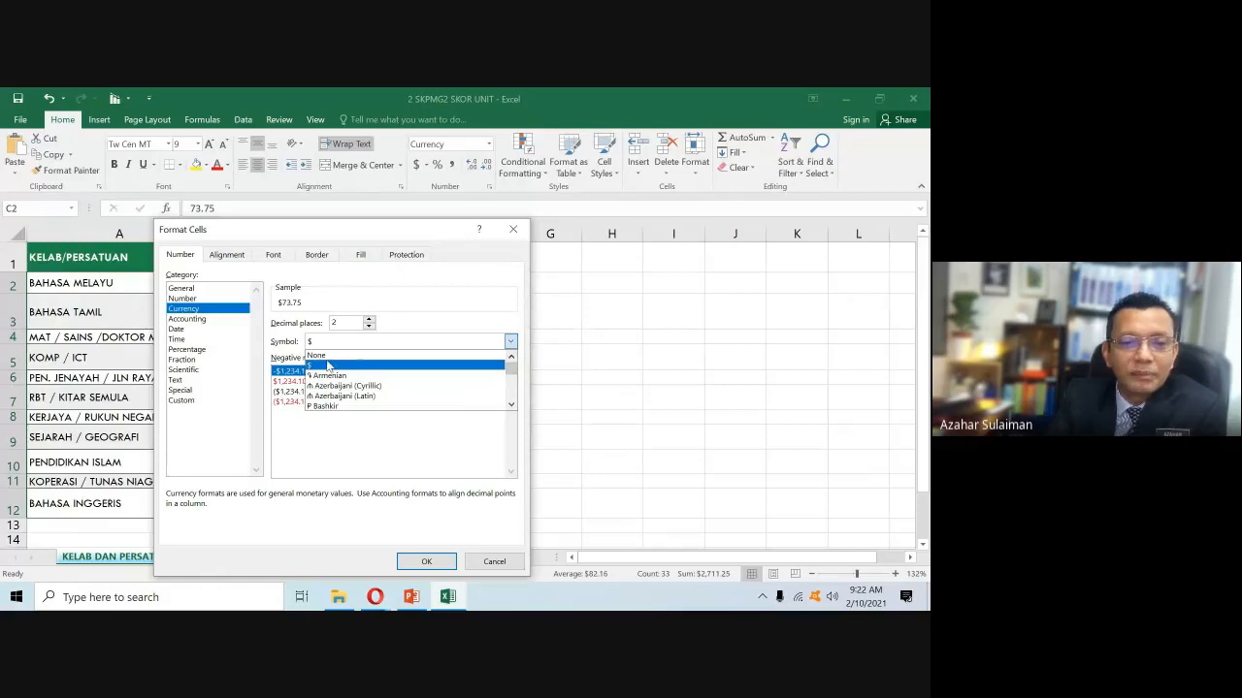
click(328, 357)
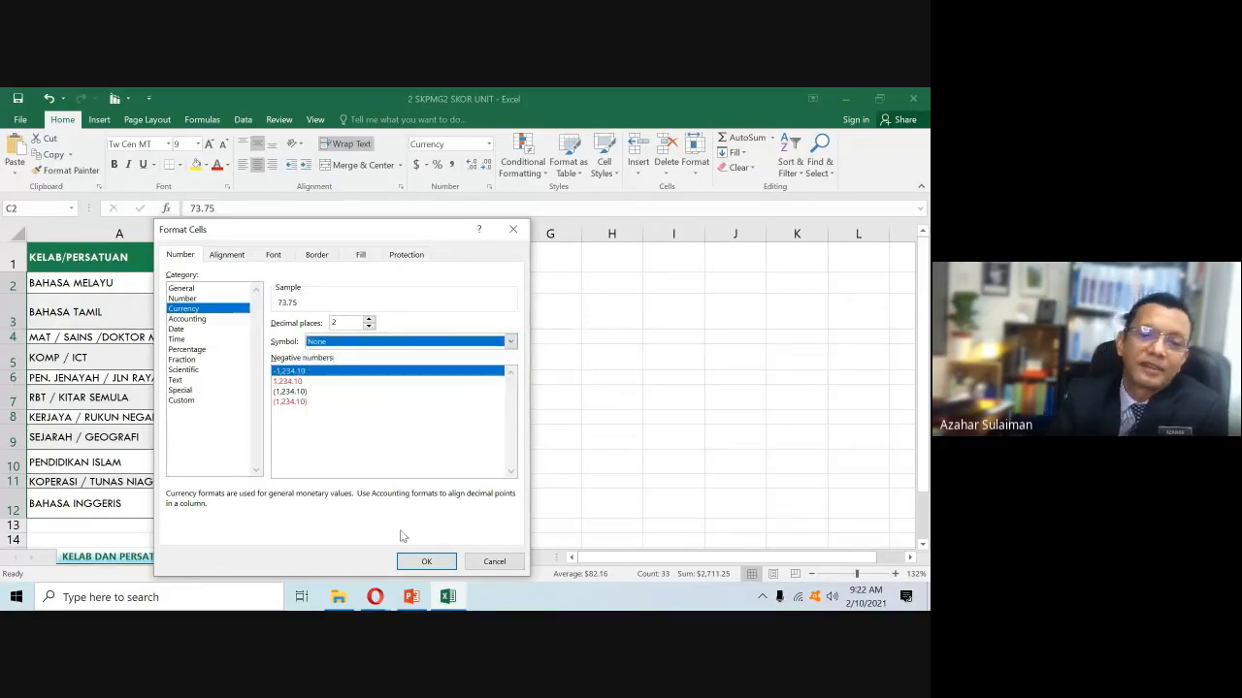
click(423, 562)
click(543, 409)
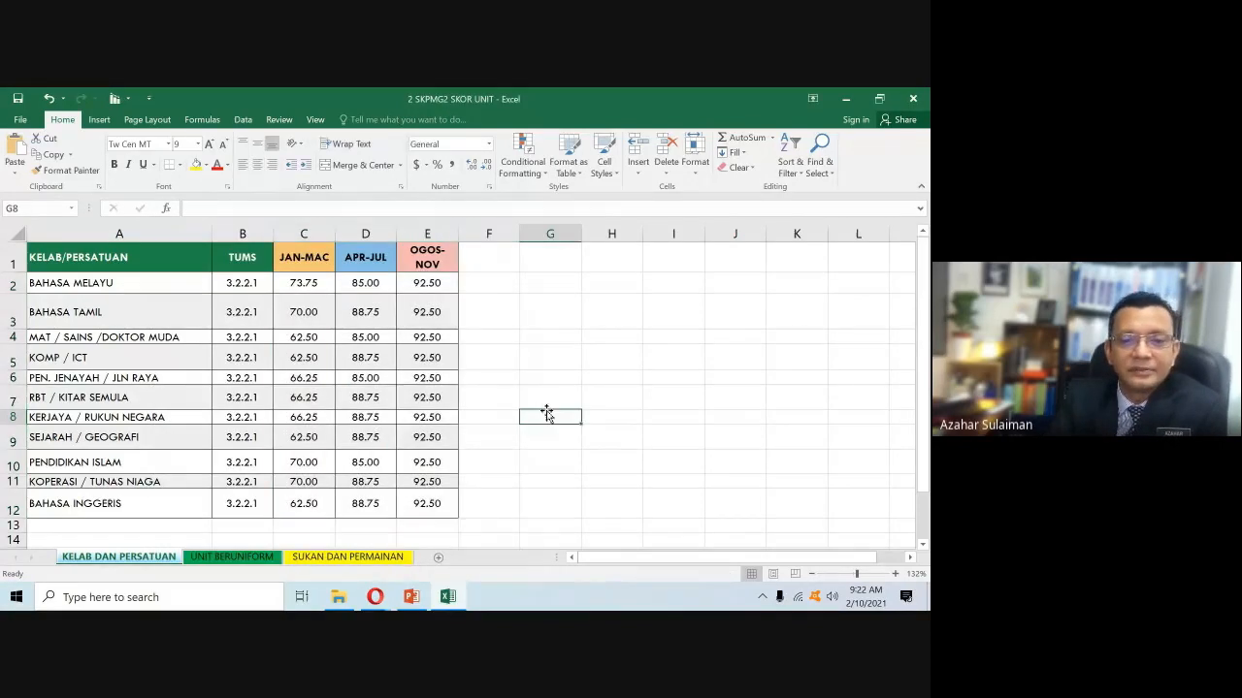
- Enlarge the sheet to 192% to examine the formatted scores and reduce the zoom to 104%
click(863, 574)
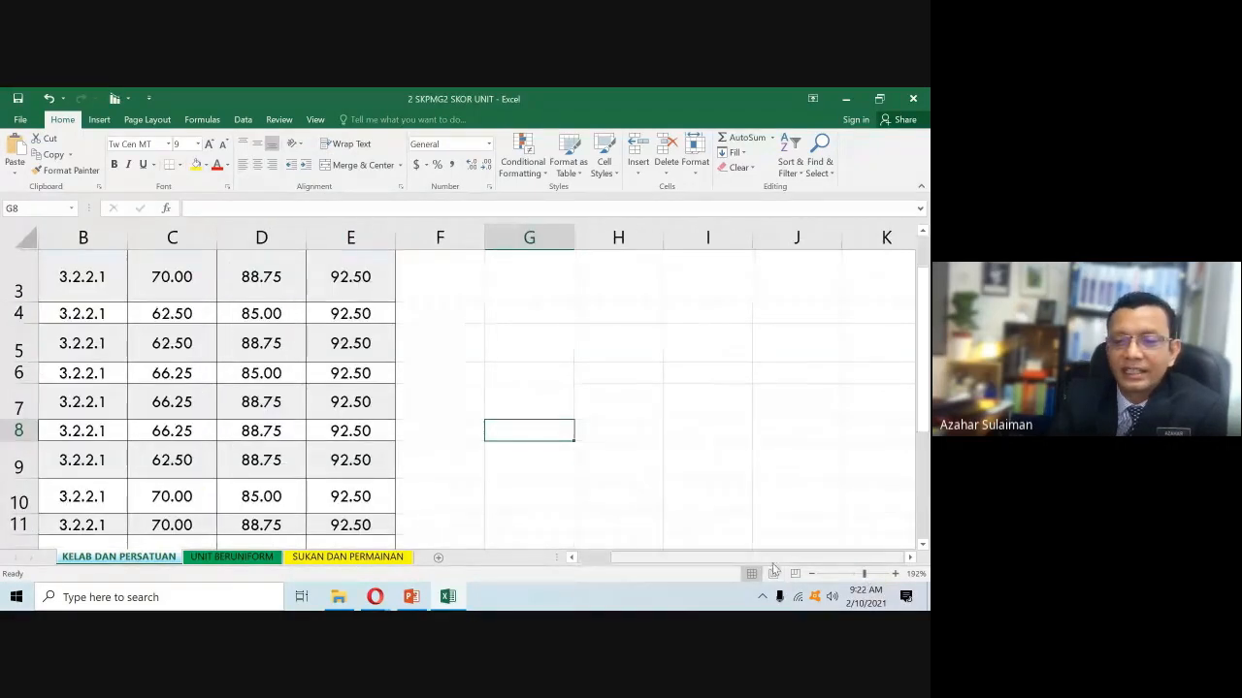
drag(761, 559, 714, 560)
scroll(513, 433, up, 2)
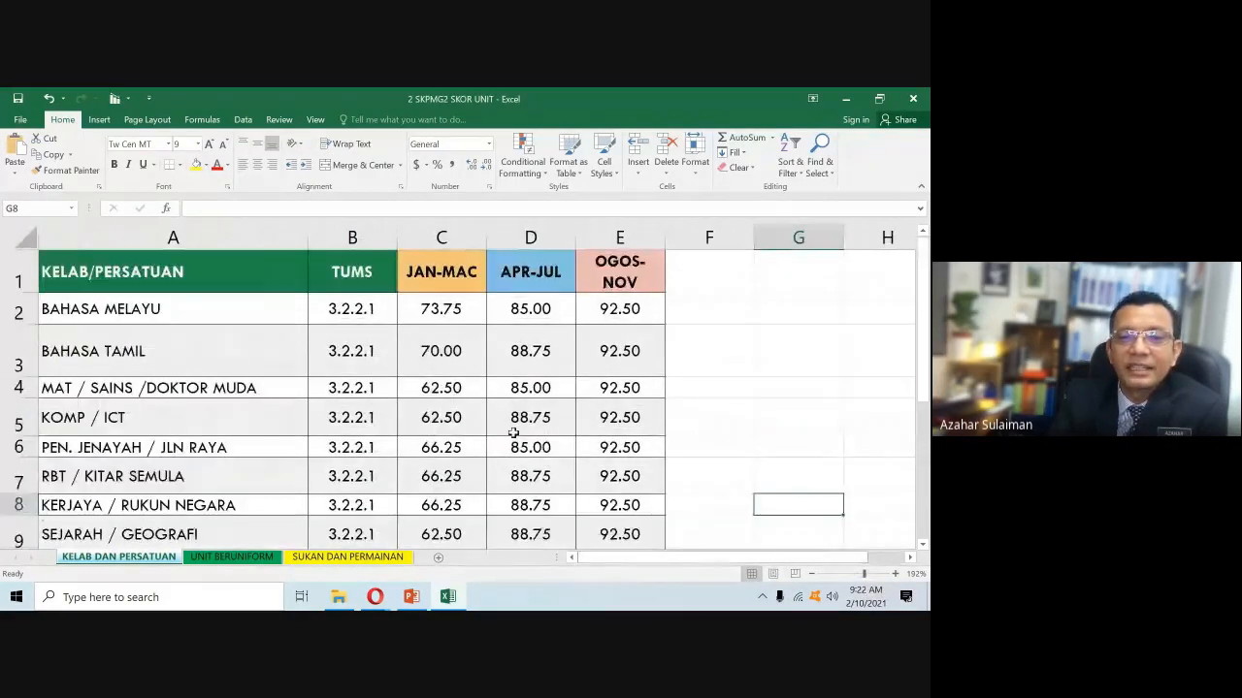
click(853, 574)
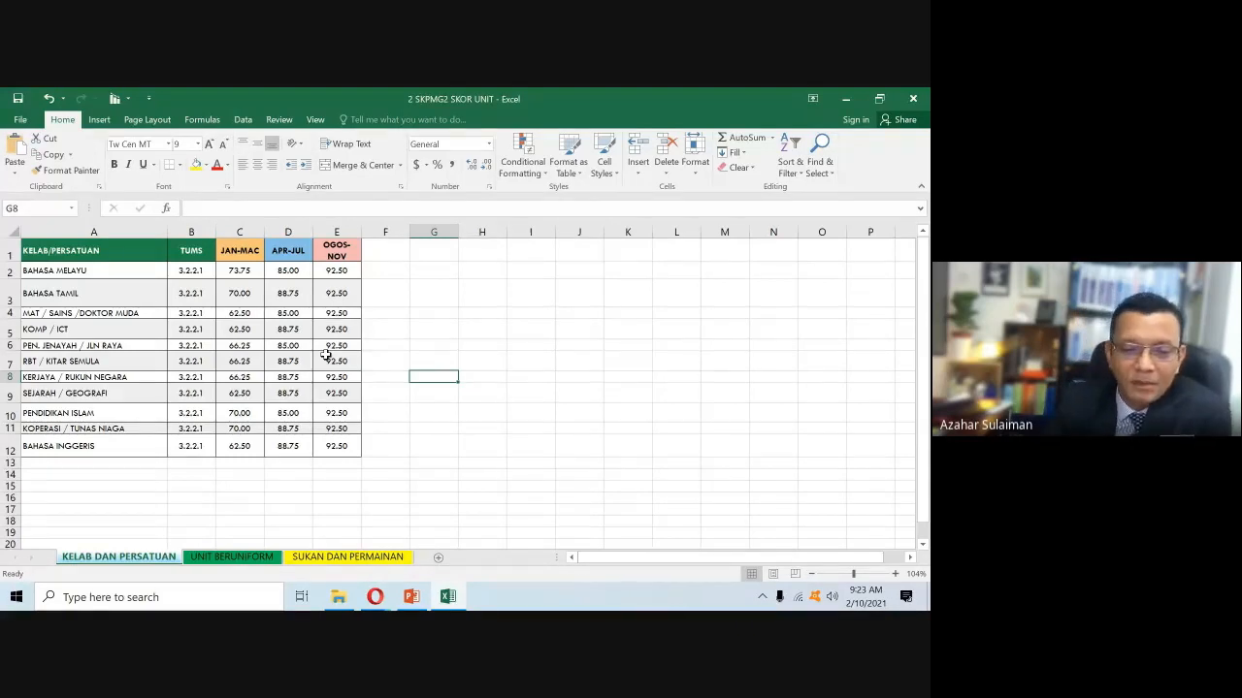
- Switch to the Google Meet call in Opera to check it and return to the Excel workbook
click(297, 543)
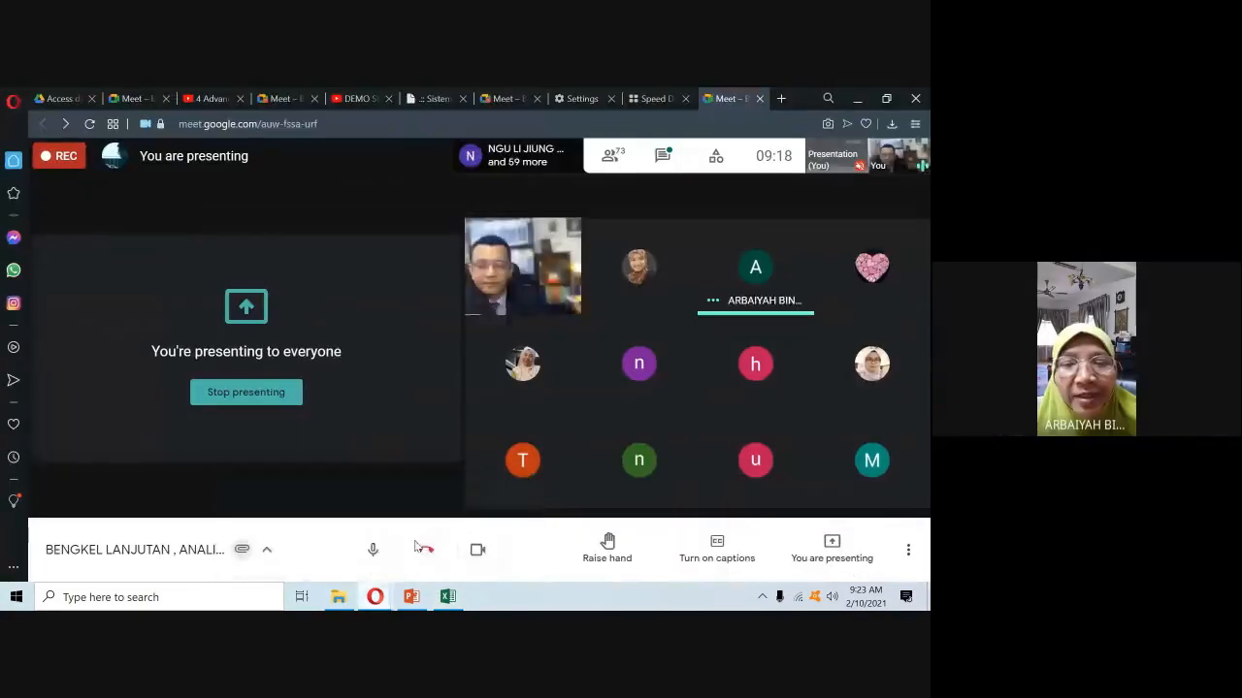
click(449, 599)
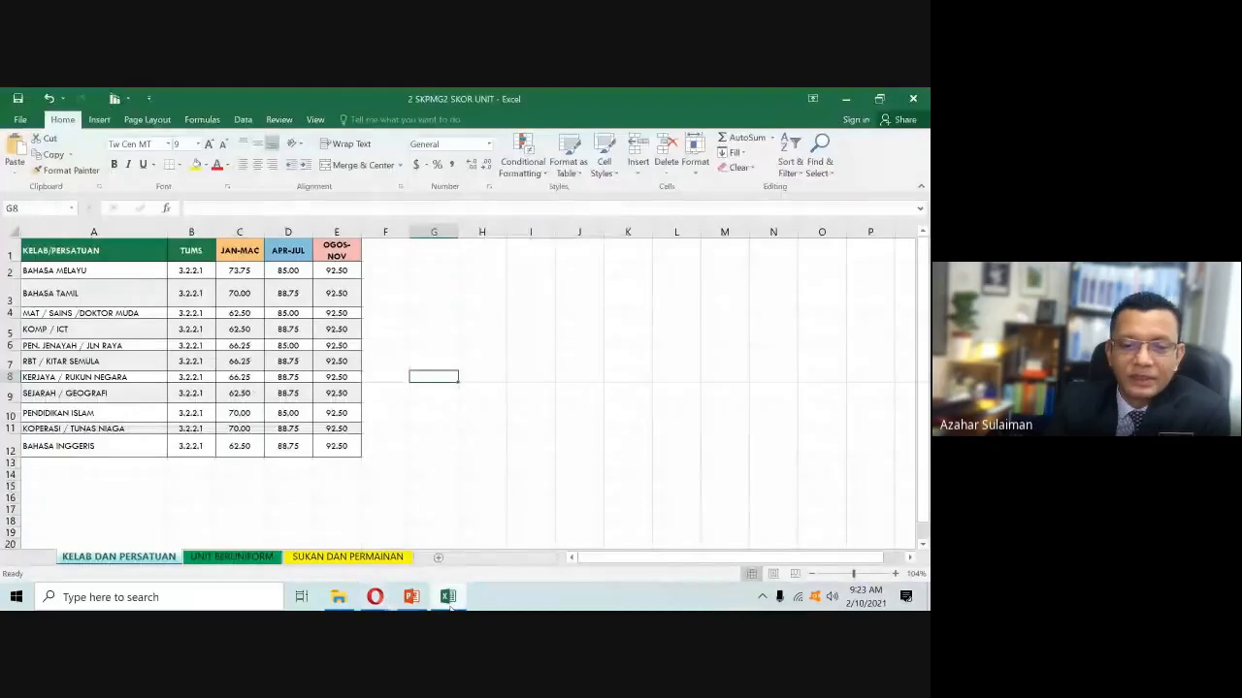
click(482, 447)
- Convert the KELAB DAN PERSATUAN data in cells A1:E12 into a table with headers
click(206, 362)
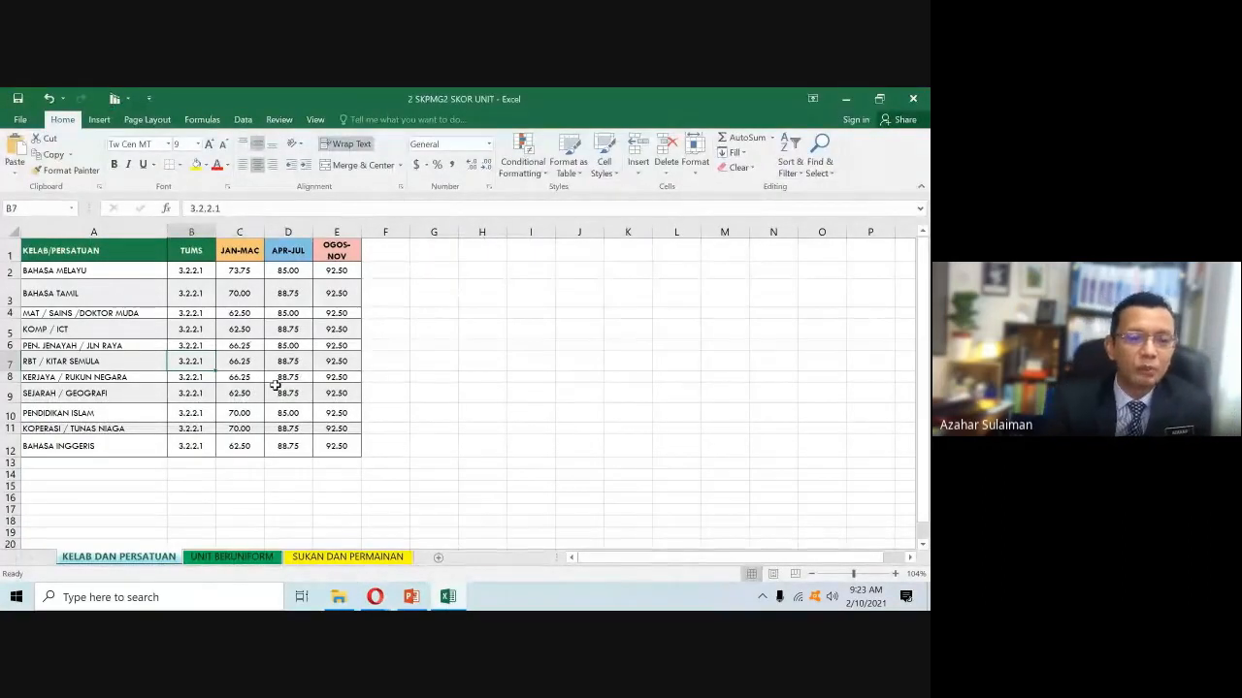
key(ctrl+a)
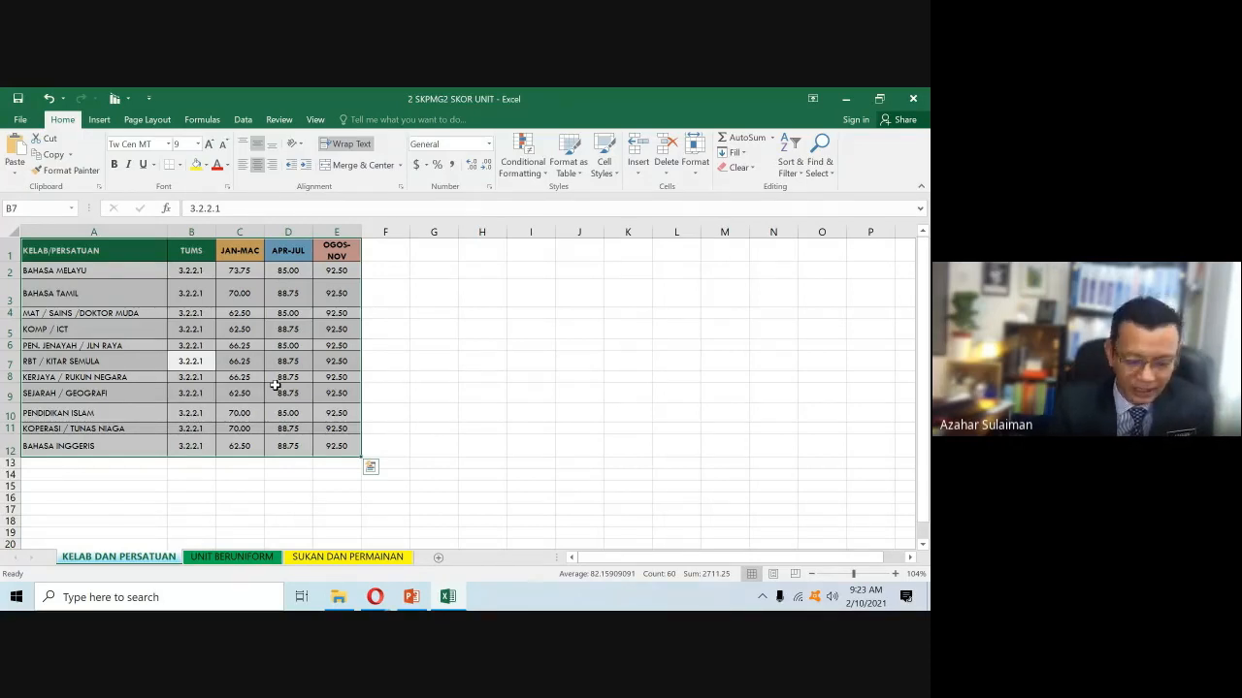
key(ctrl+t)
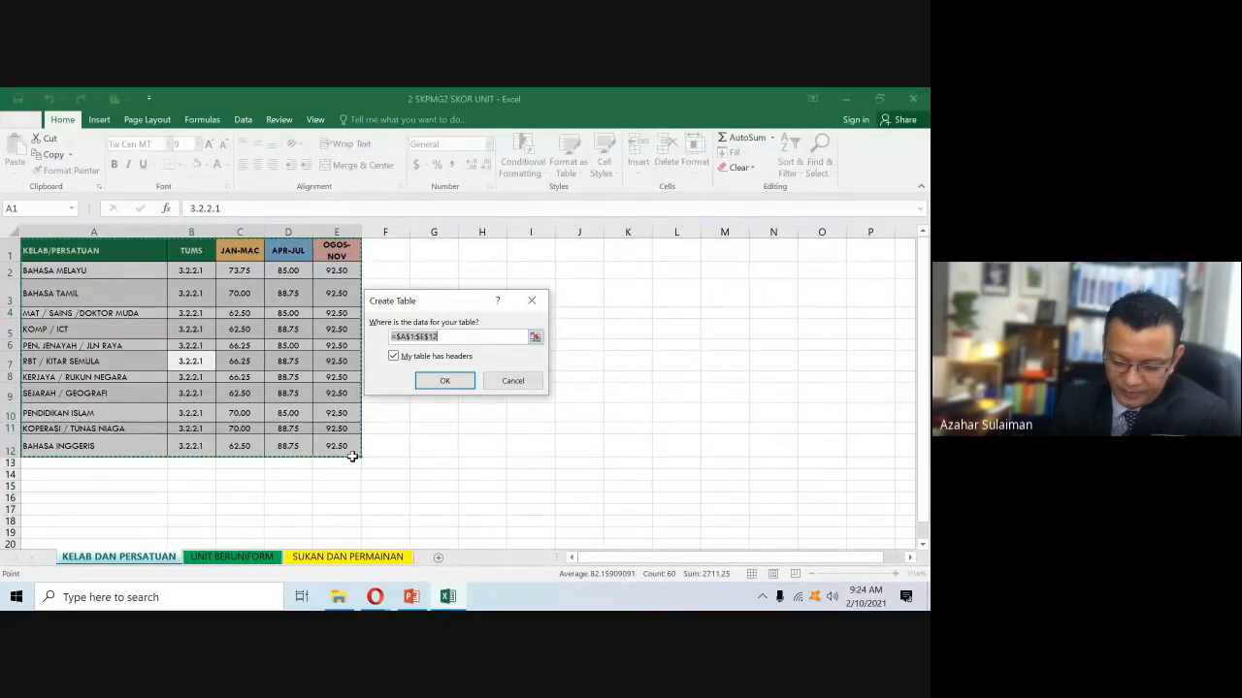
key(BackSpace)
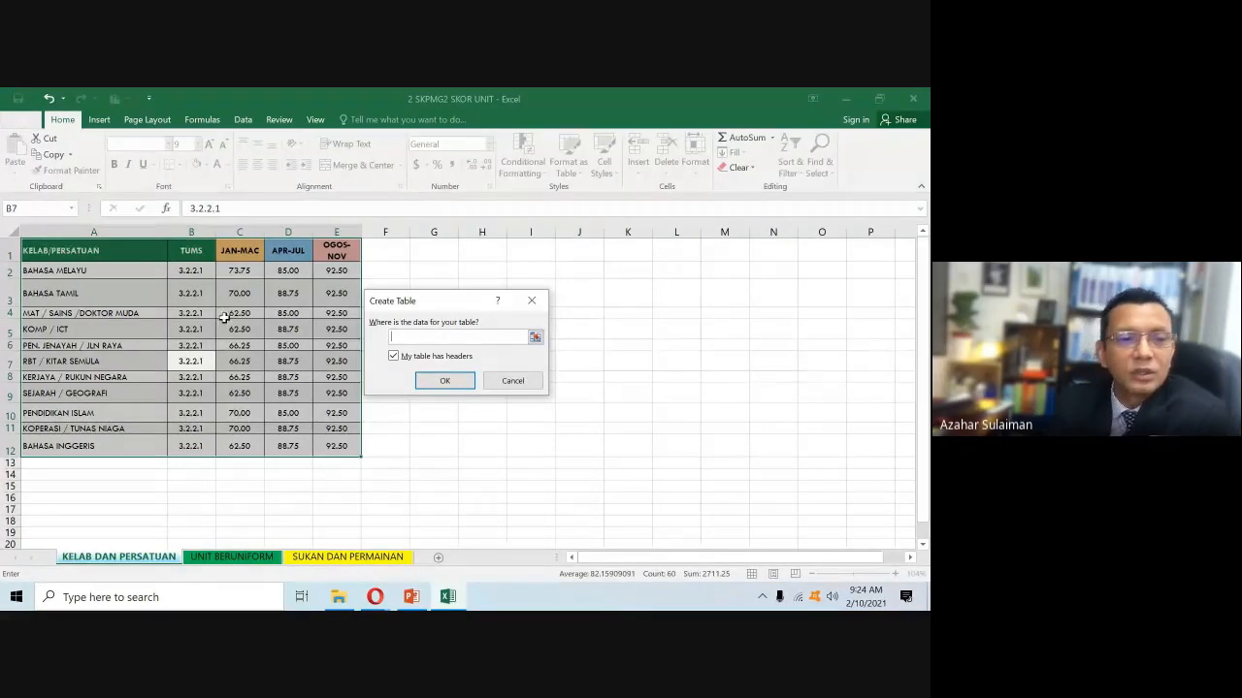
drag(132, 251, 151, 263)
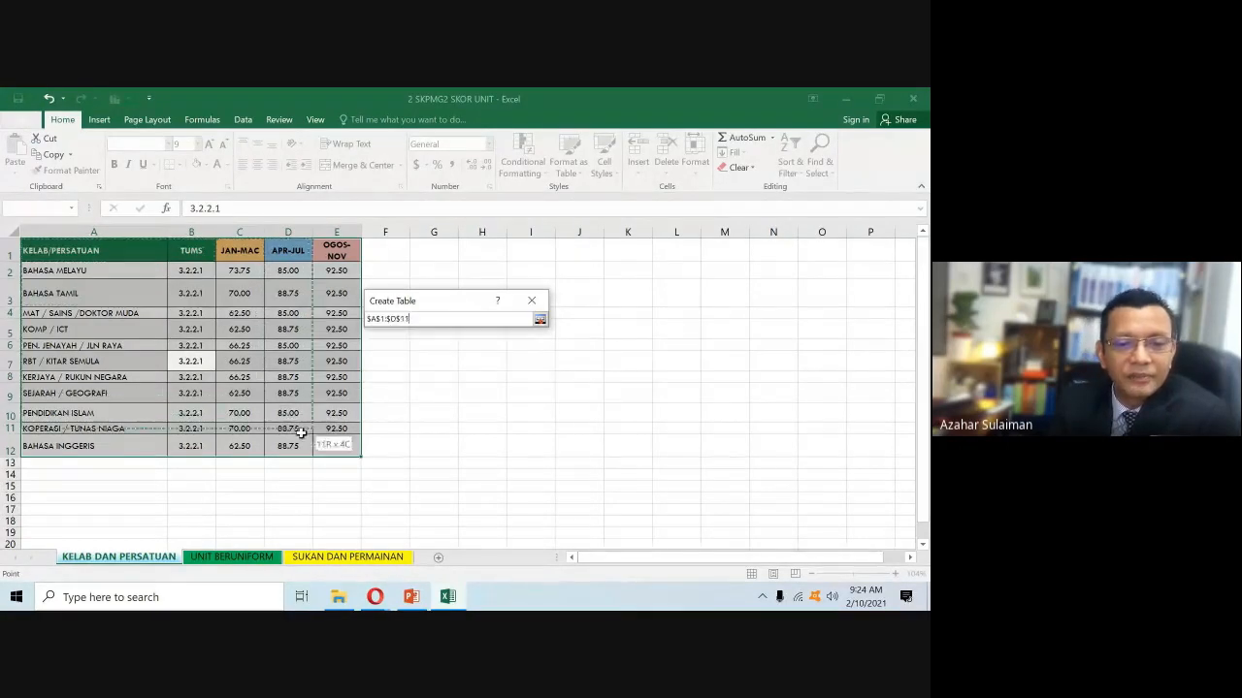
drag(302, 433, 333, 446)
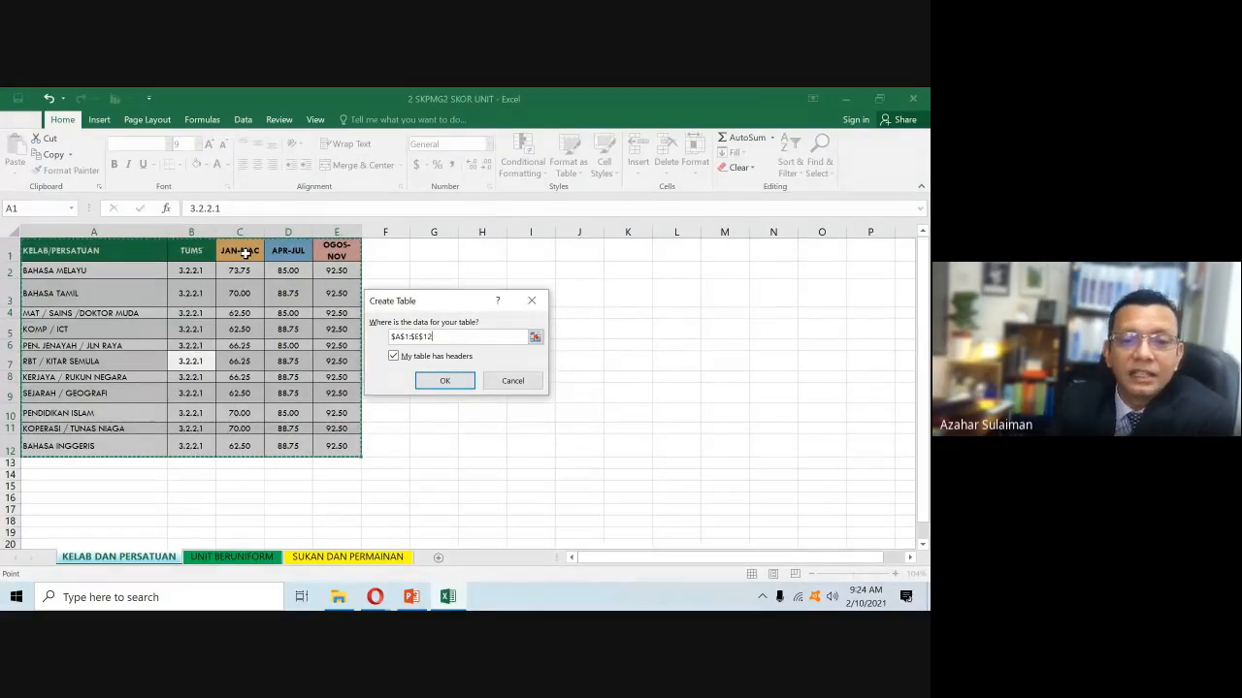
click(393, 356)
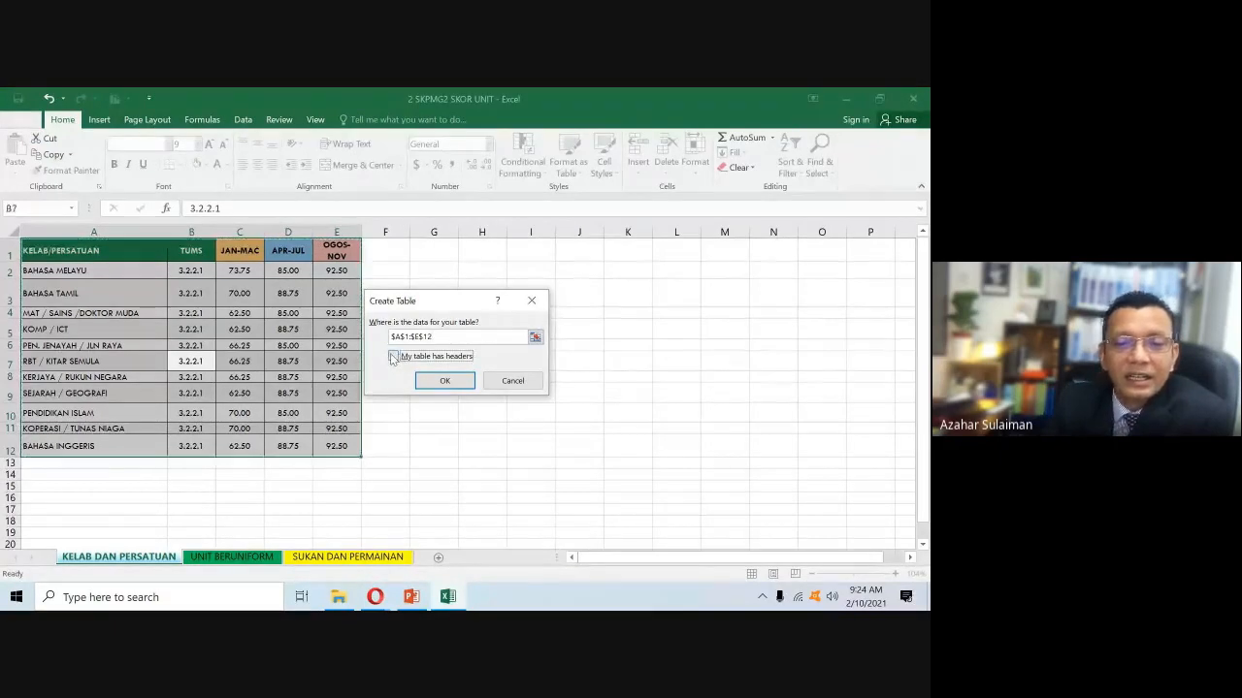
click(393, 356)
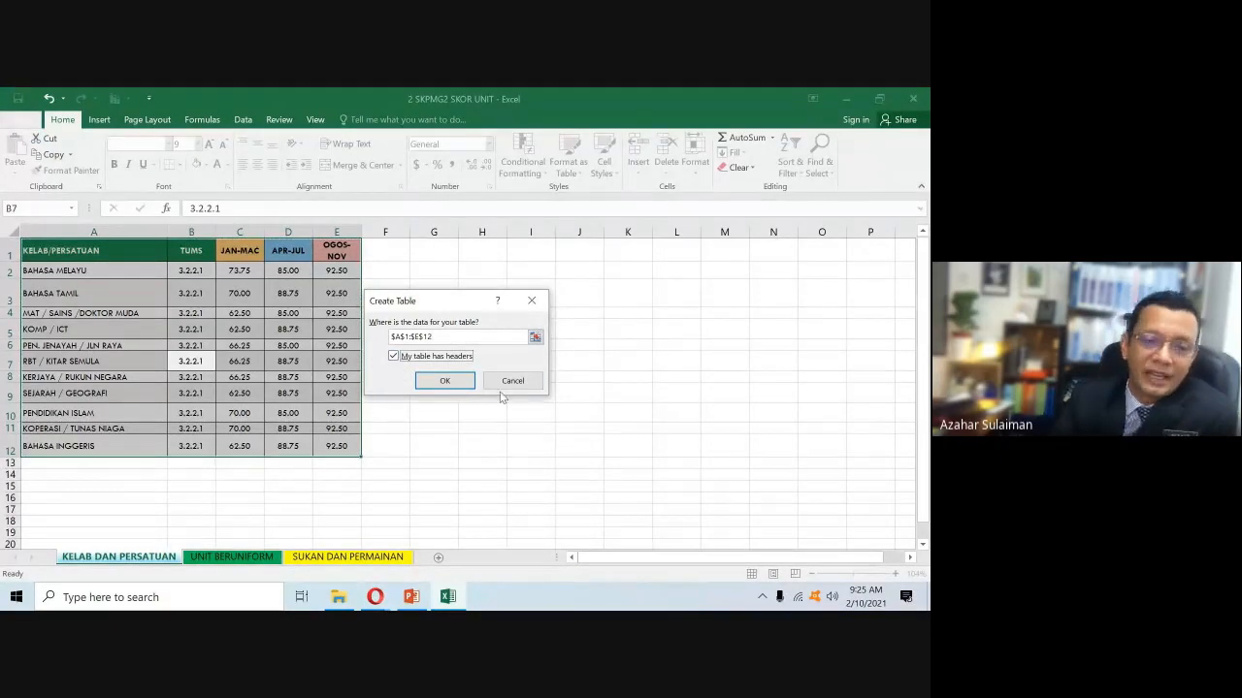
click(444, 382)
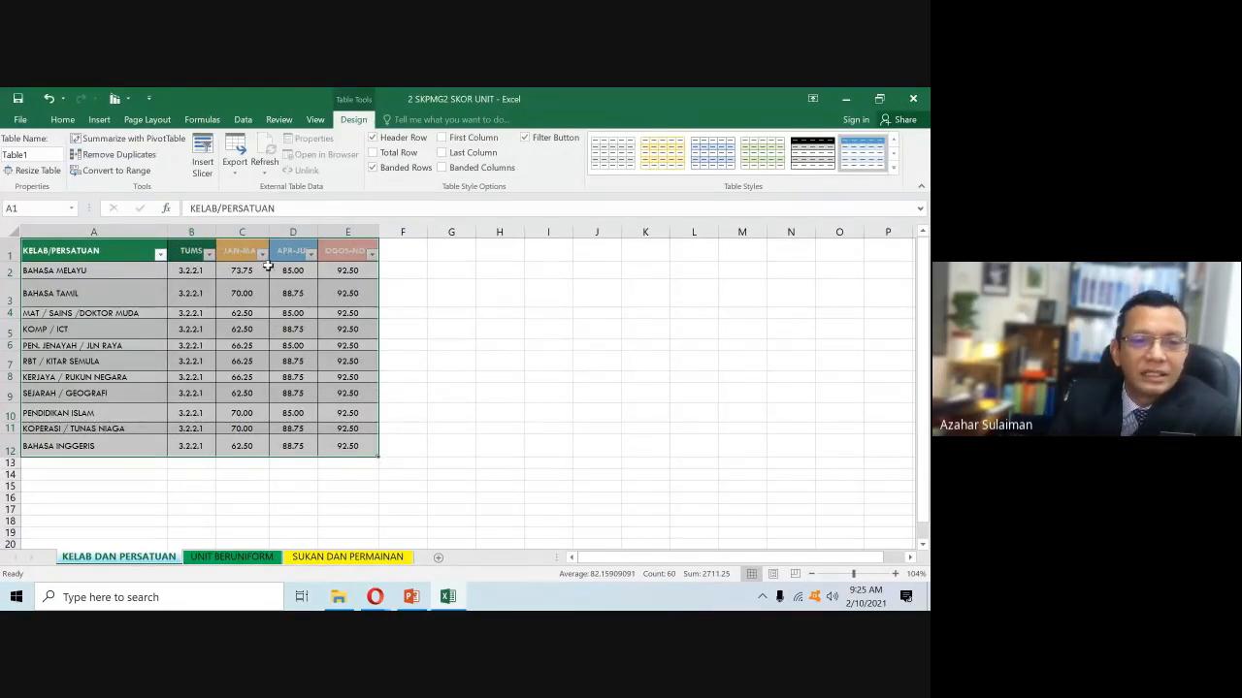
- Examine the filter options of the KELAB/PERSATUAN column, close them without filtering and deselect the table
click(160, 255)
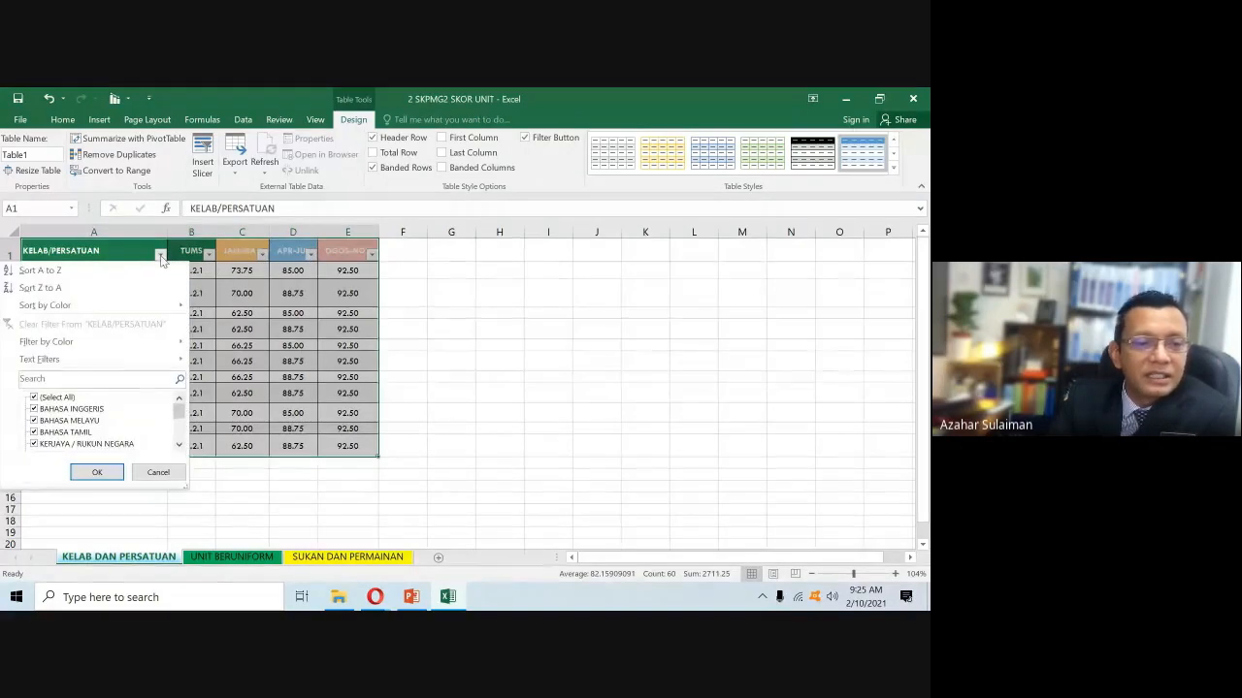
mouse_move(178, 417)
mouse_down()
mouse_move(177, 439)
mouse_move(173, 407)
mouse_up()
click(397, 304)
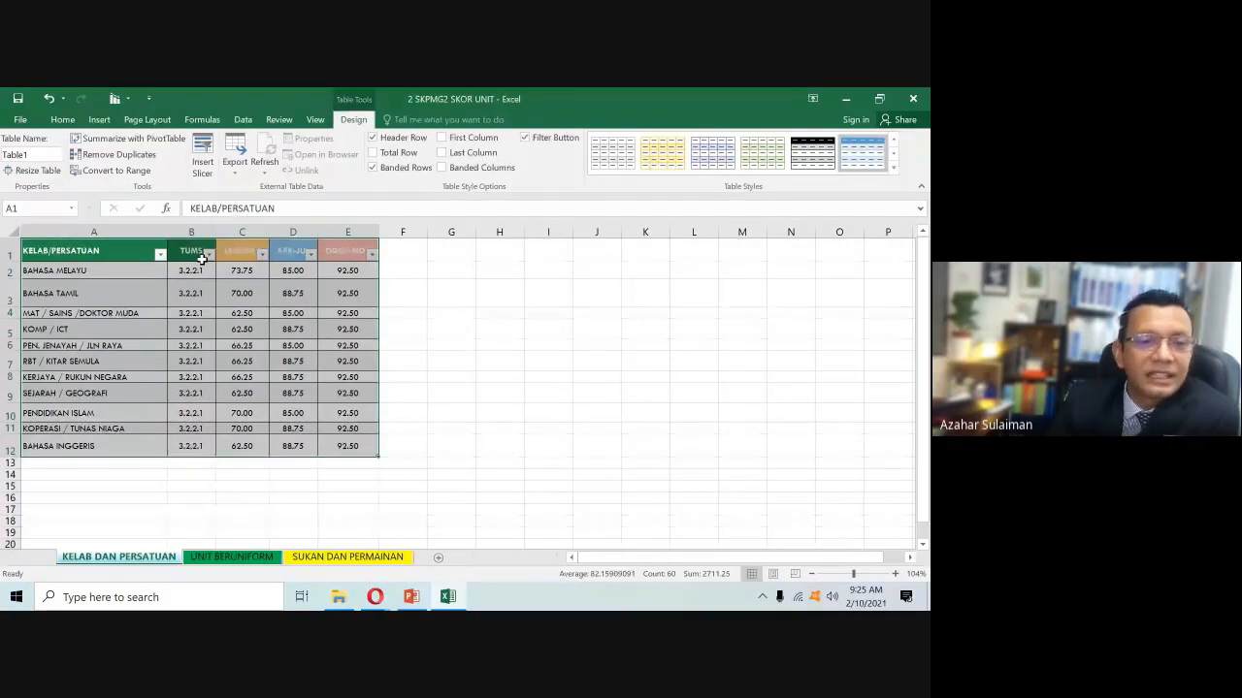
click(452, 323)
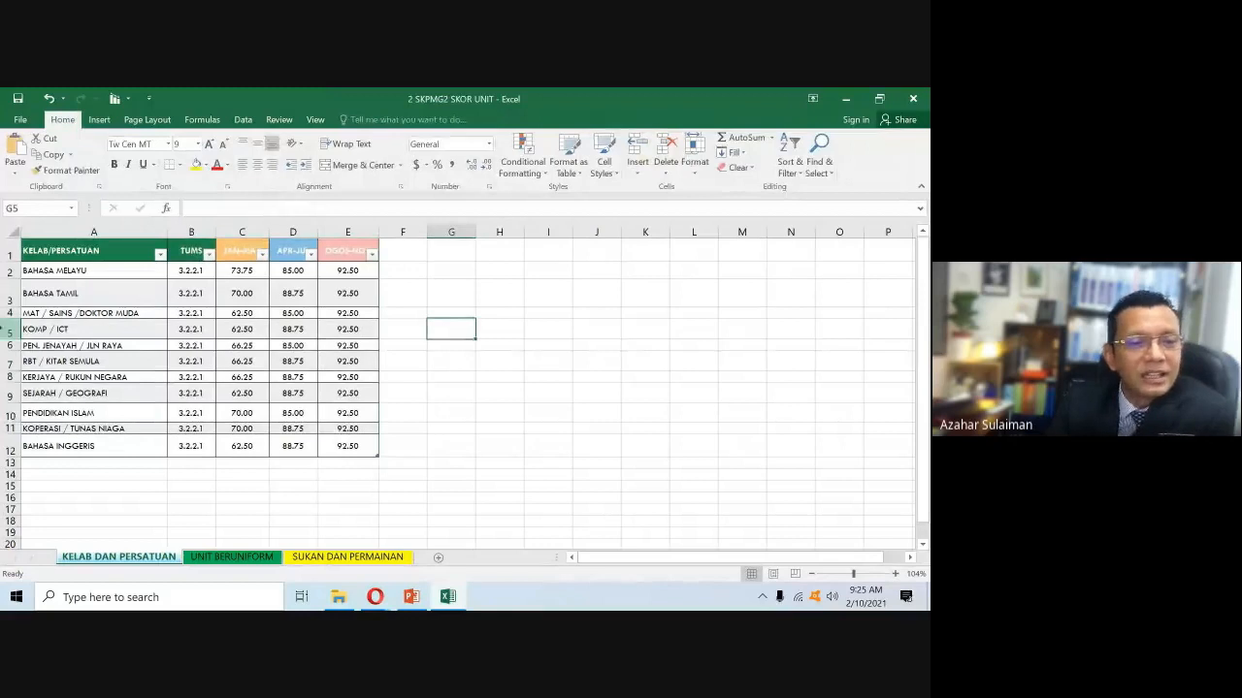
- Increase the heights of rows 4, 5 and 6 in the KELAB DAN PERSATUAN table
drag(12, 322, 14, 369)
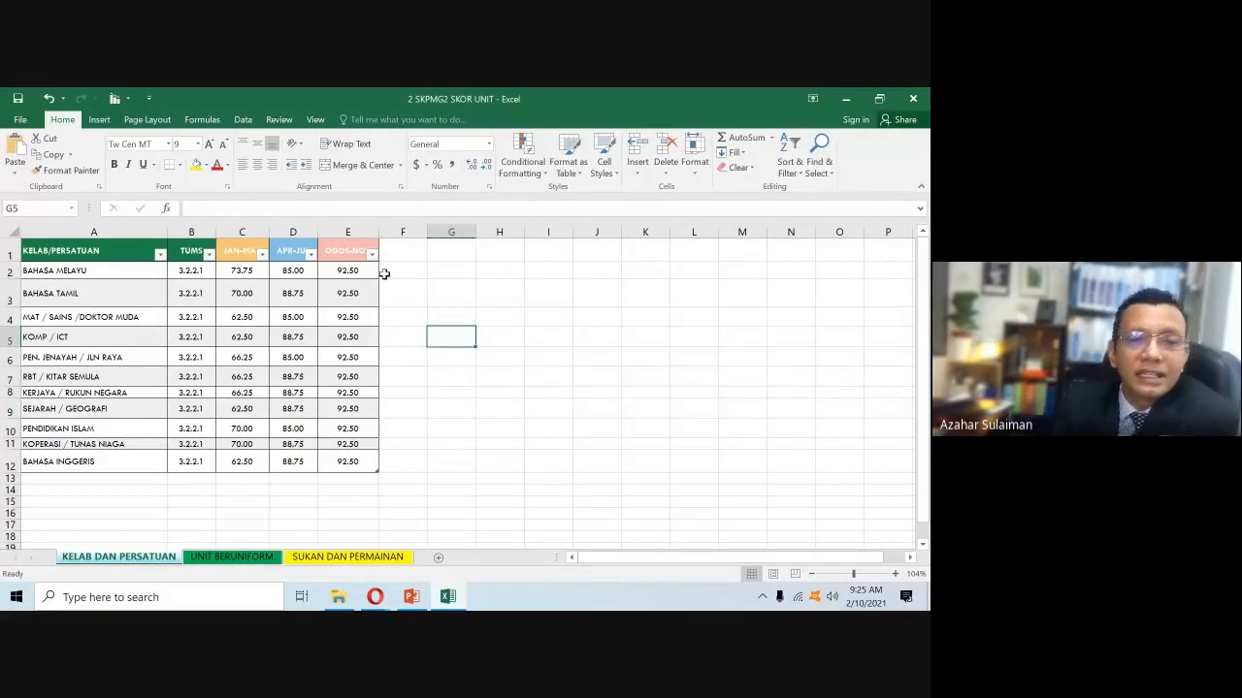
click(339, 254)
click(420, 302)
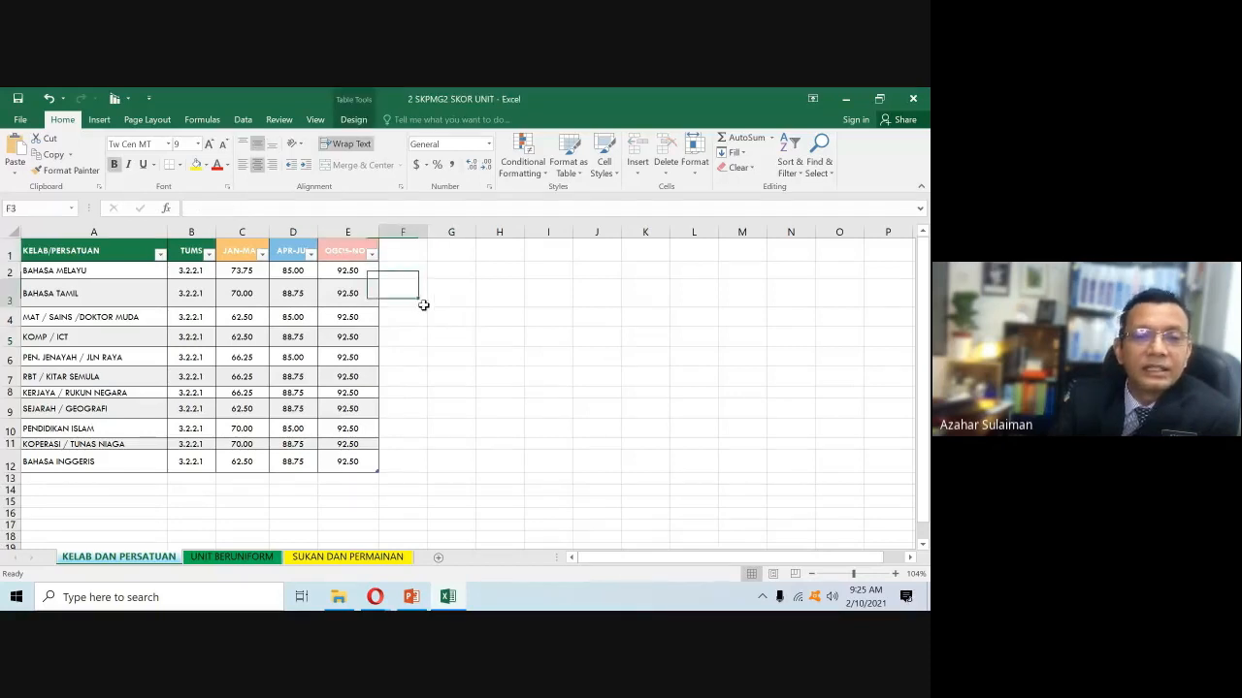
- Create a PivotTable on a new worksheet from Table1, with its data added to the Data Model
click(203, 324)
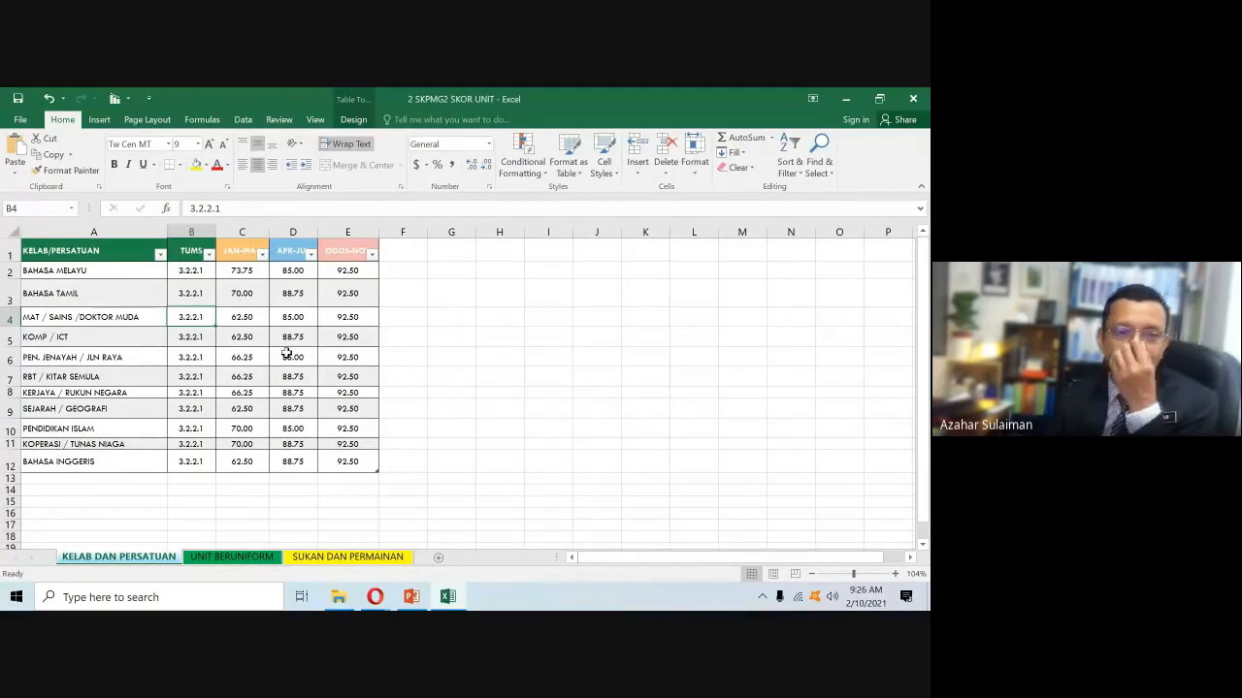
click(98, 119)
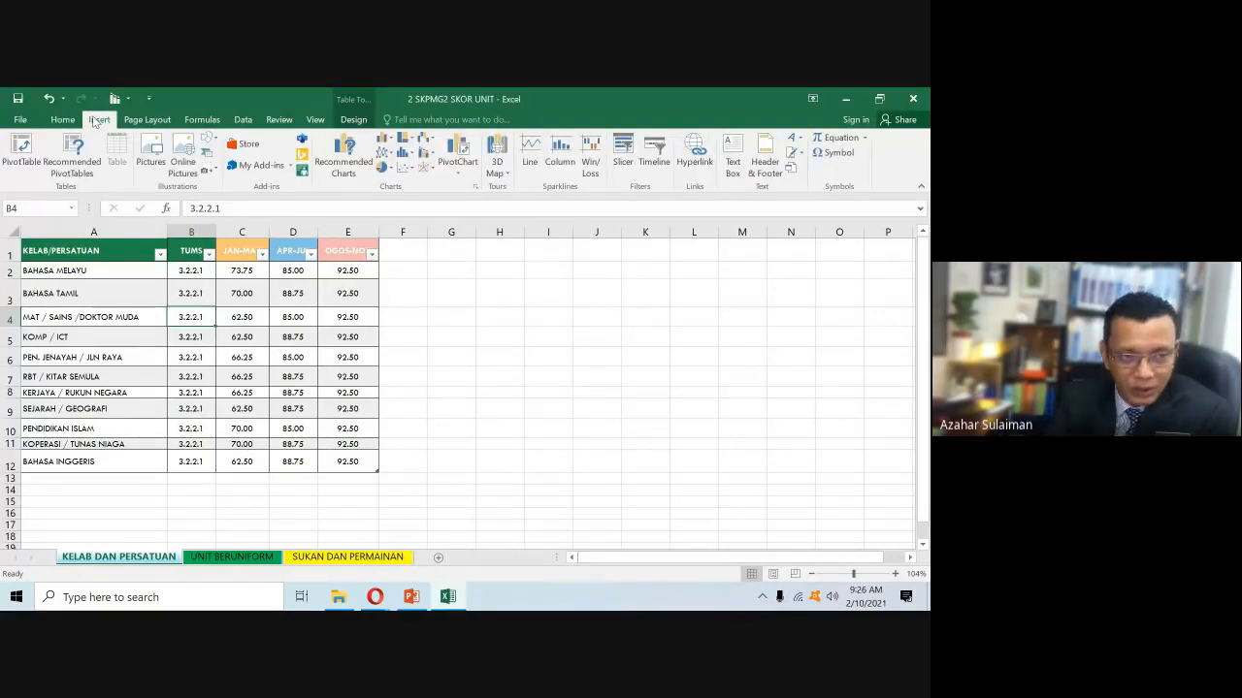
click(22, 150)
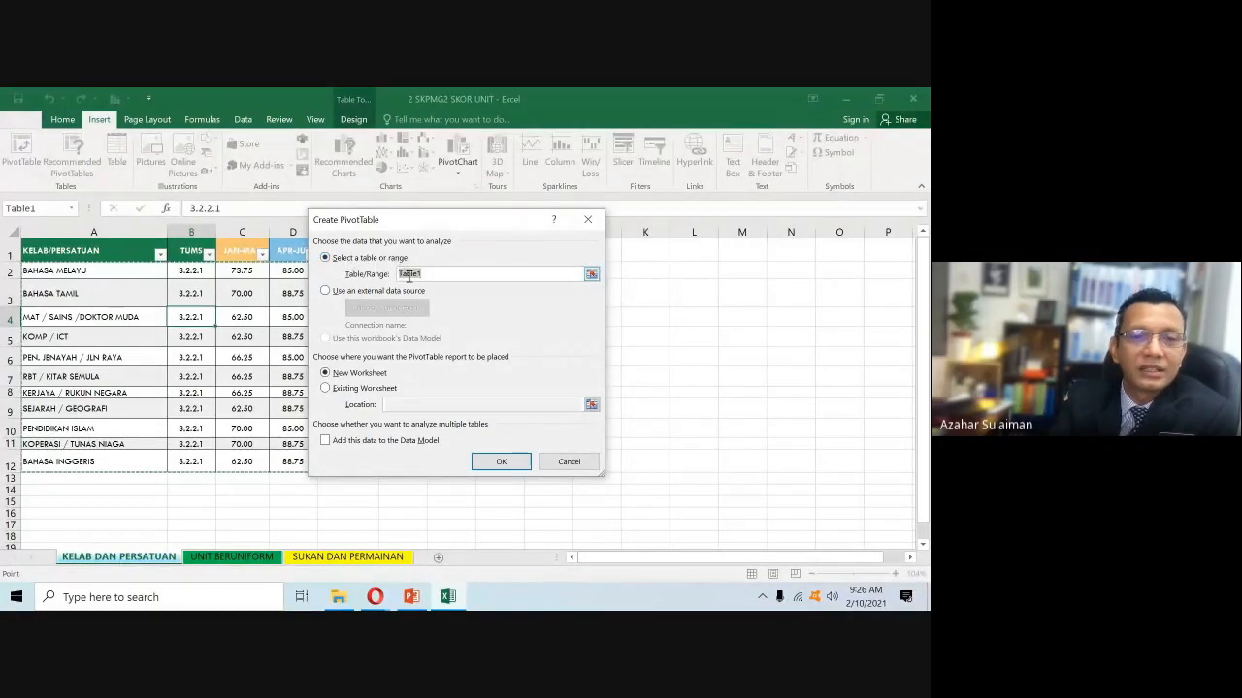
drag(136, 255, 343, 456)
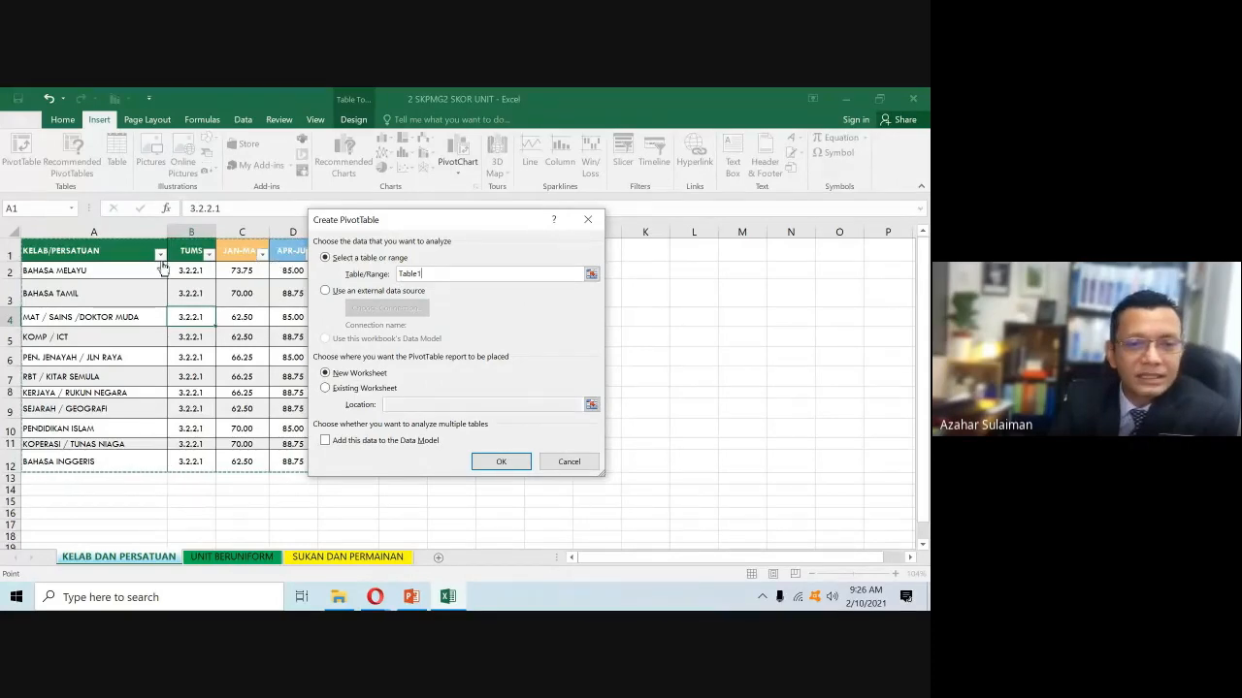
double_click(423, 274)
key(BackSpace)
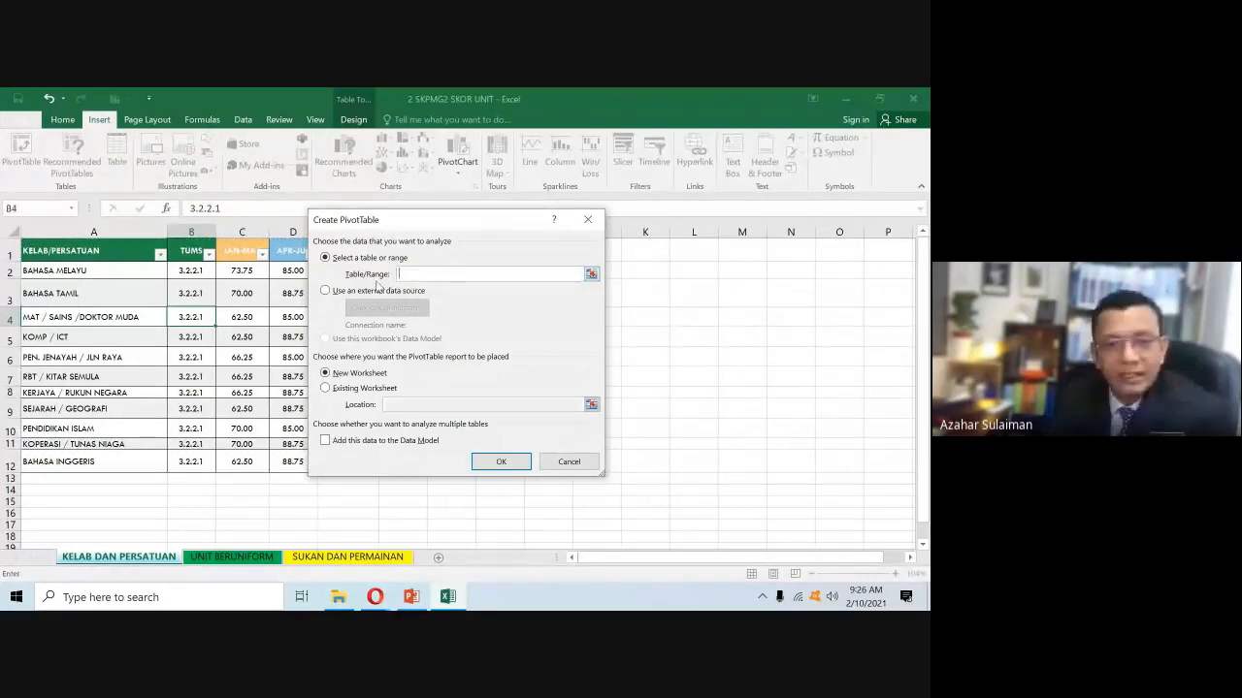
drag(388, 220, 580, 222)
drag(160, 252, 341, 456)
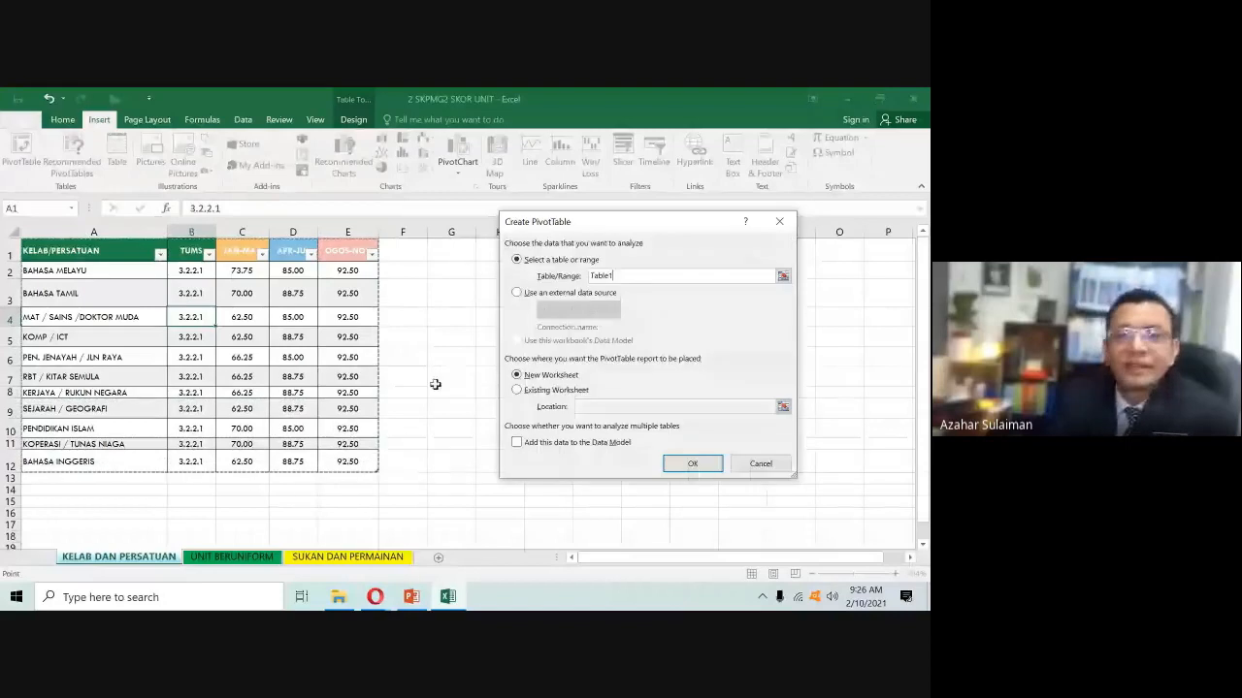
drag(591, 222, 513, 213)
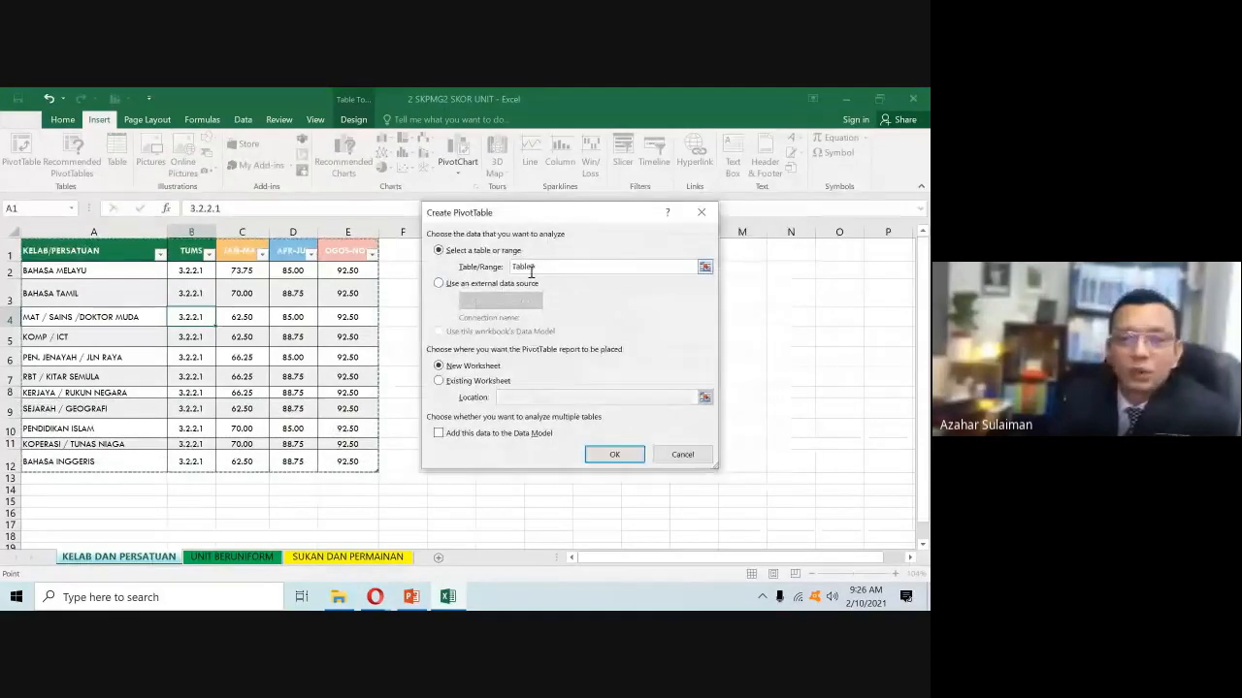
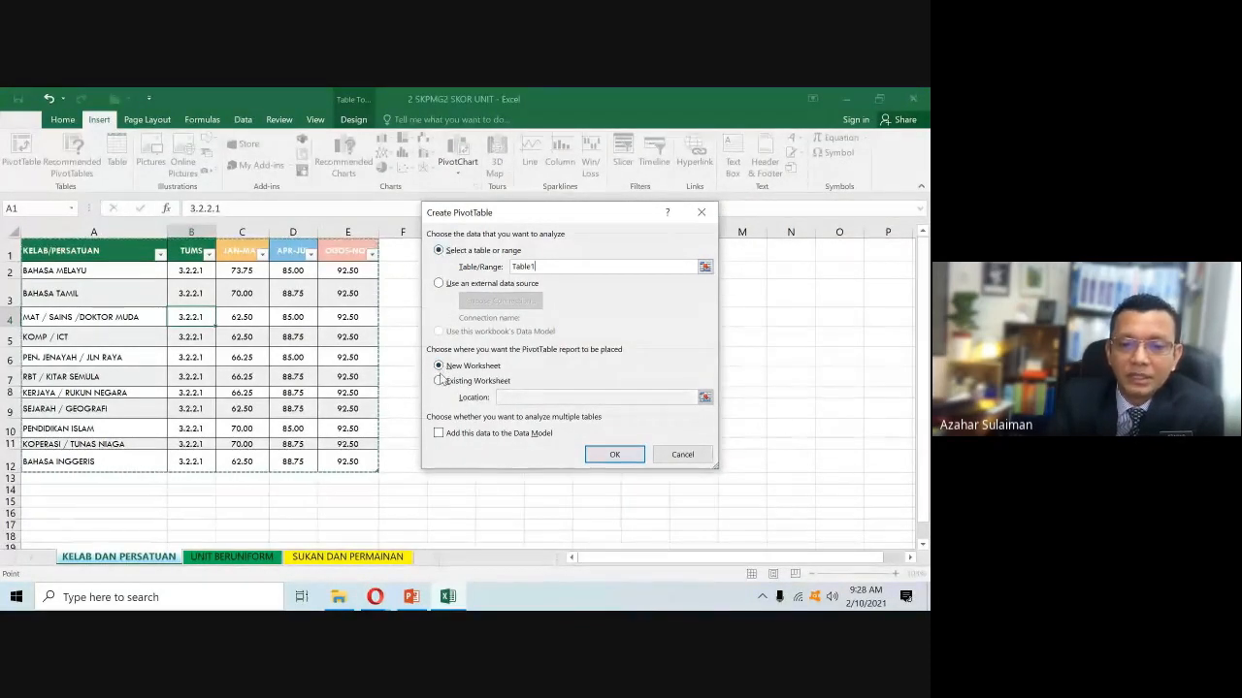
click(439, 433)
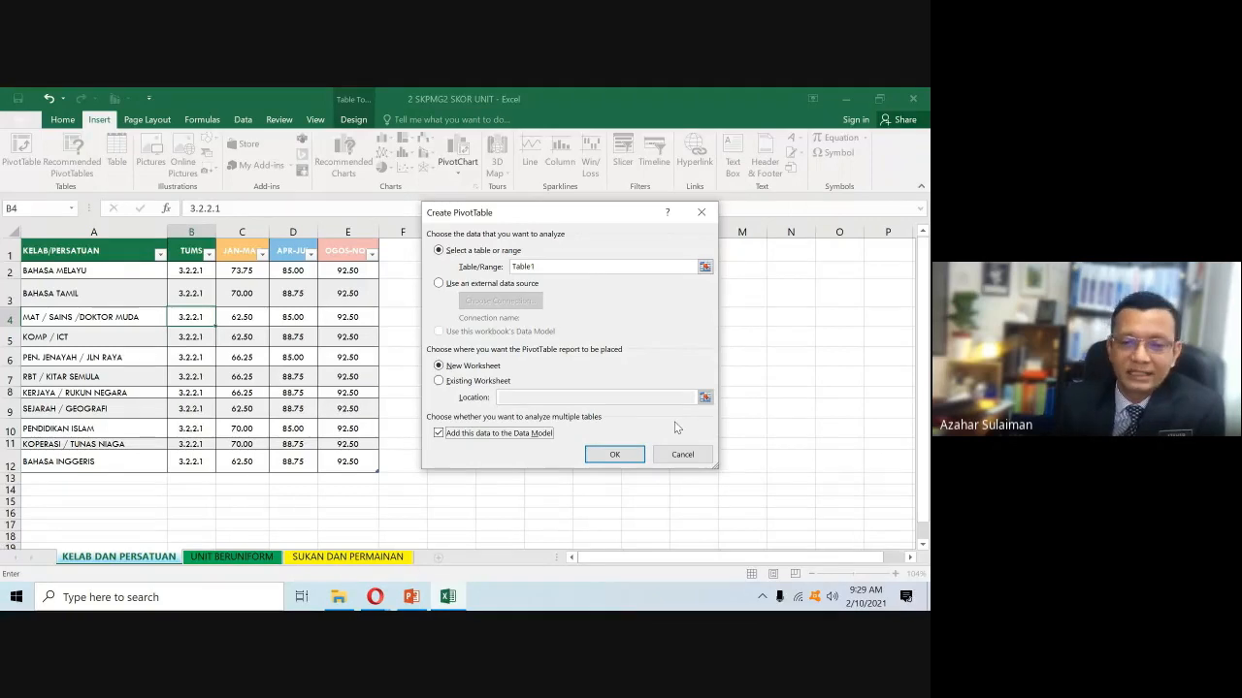
click(615, 456)
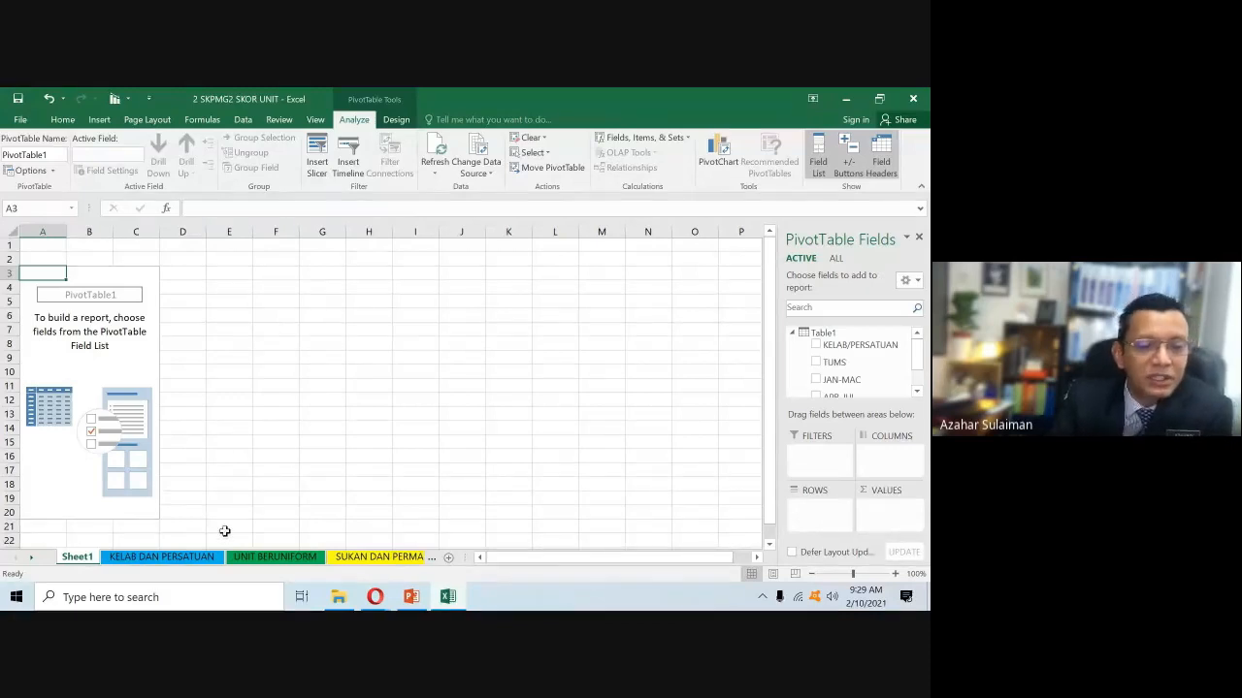
- Rename the new PivotTable worksheet as "analisis KELAB"
click(79, 558)
click(174, 514)
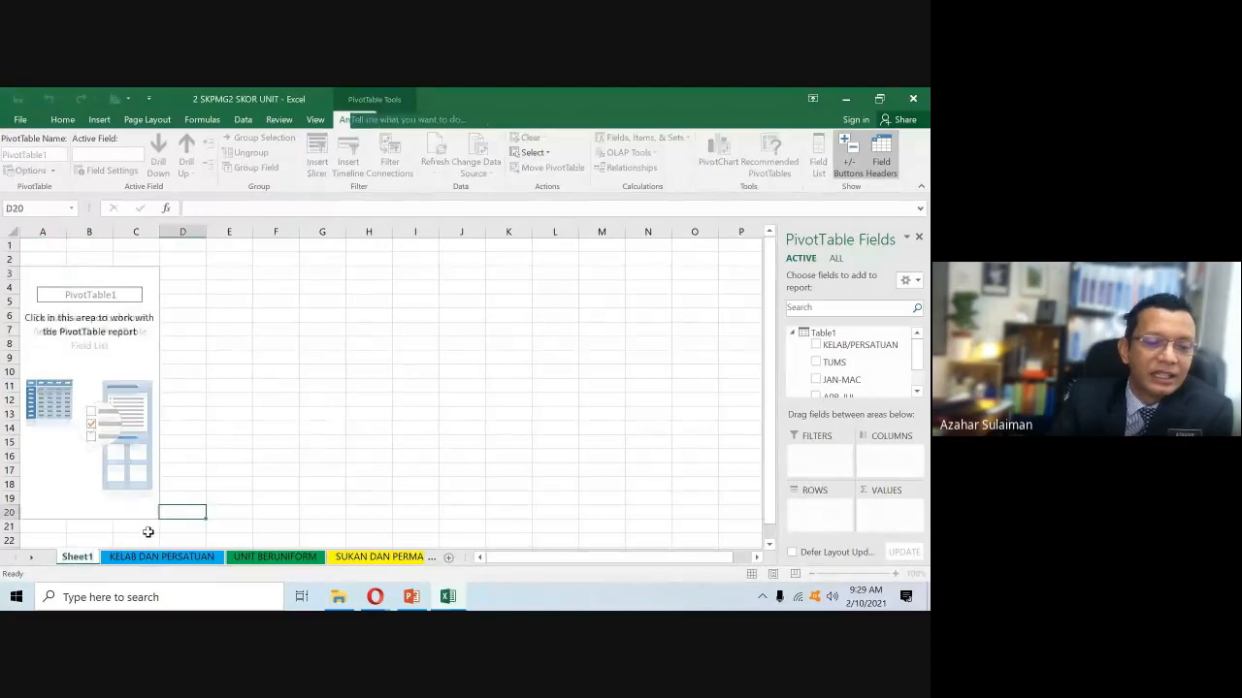
click(223, 500)
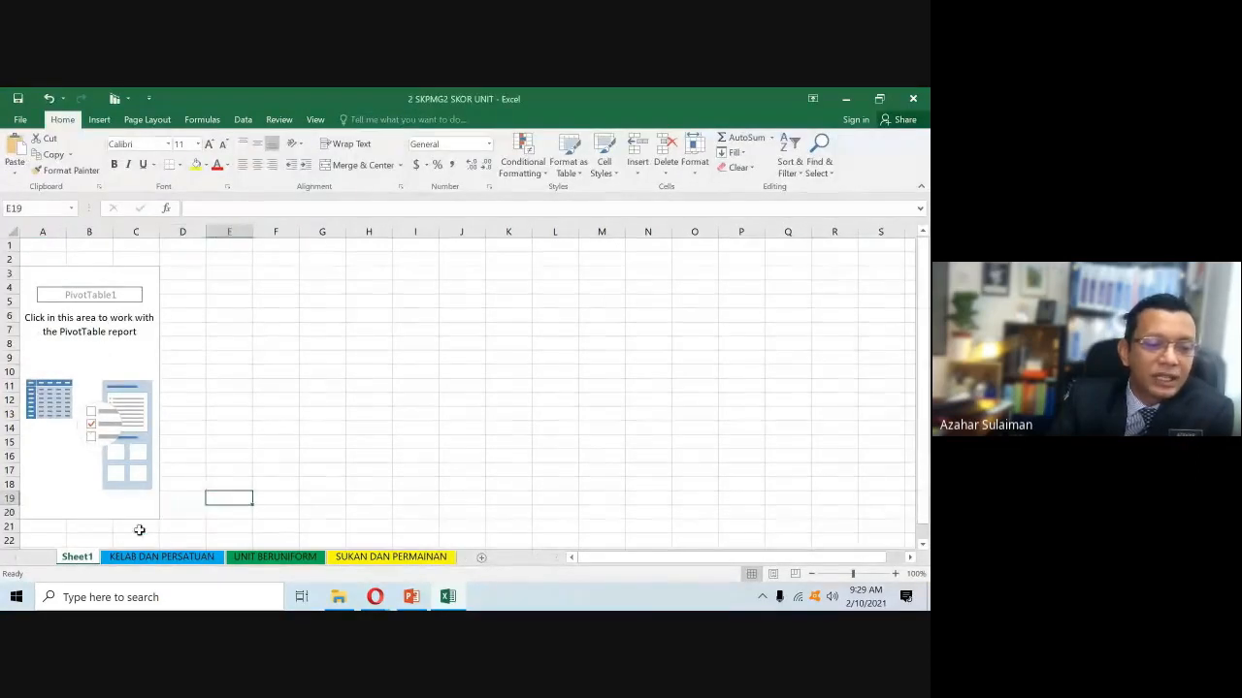
double_click(85, 559)
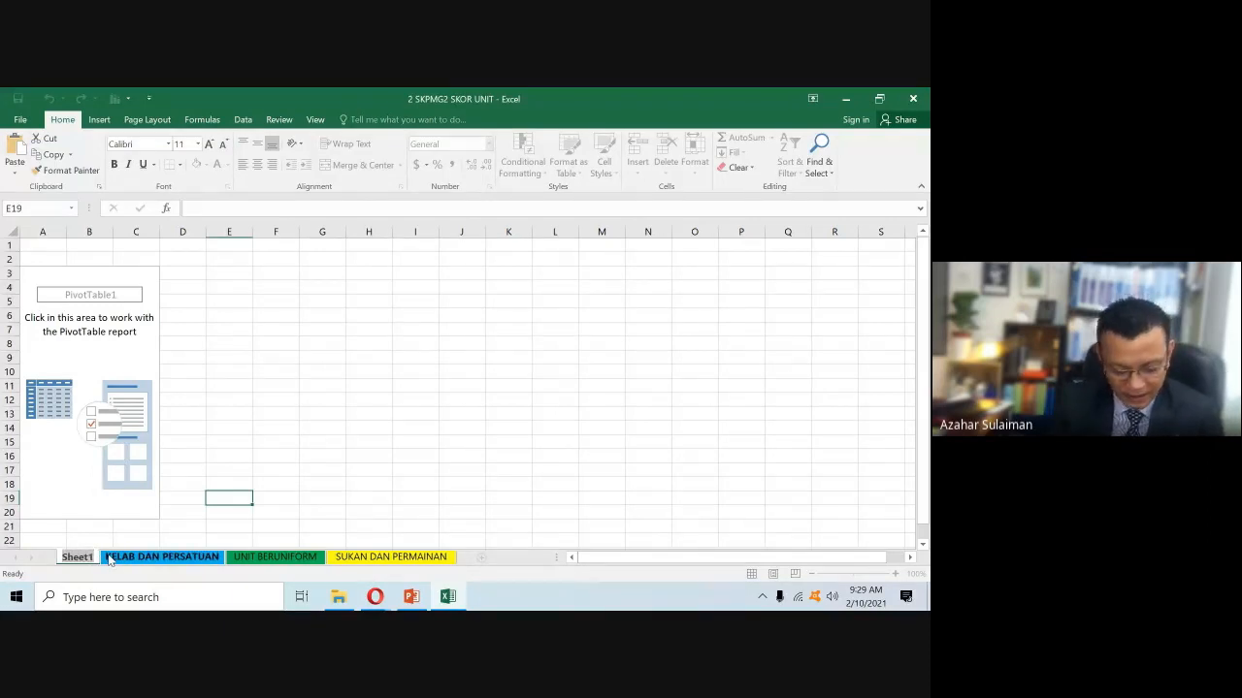
text(analisis)
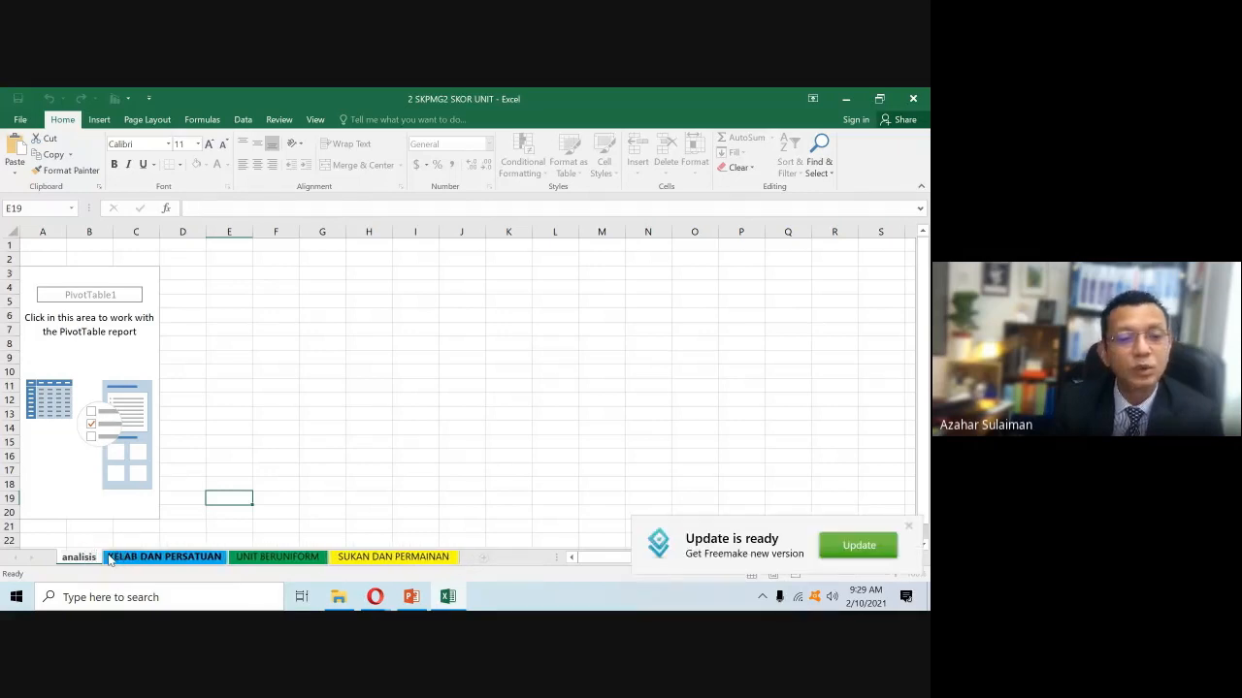
key(Return)
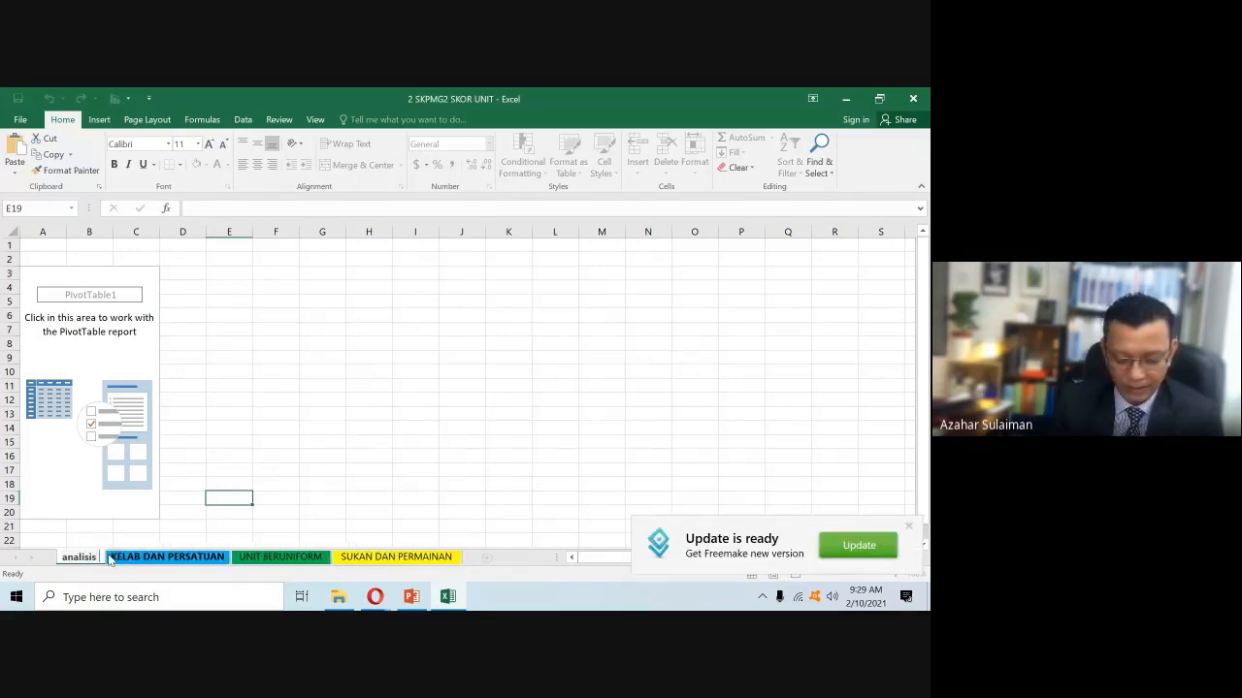
text(KE)
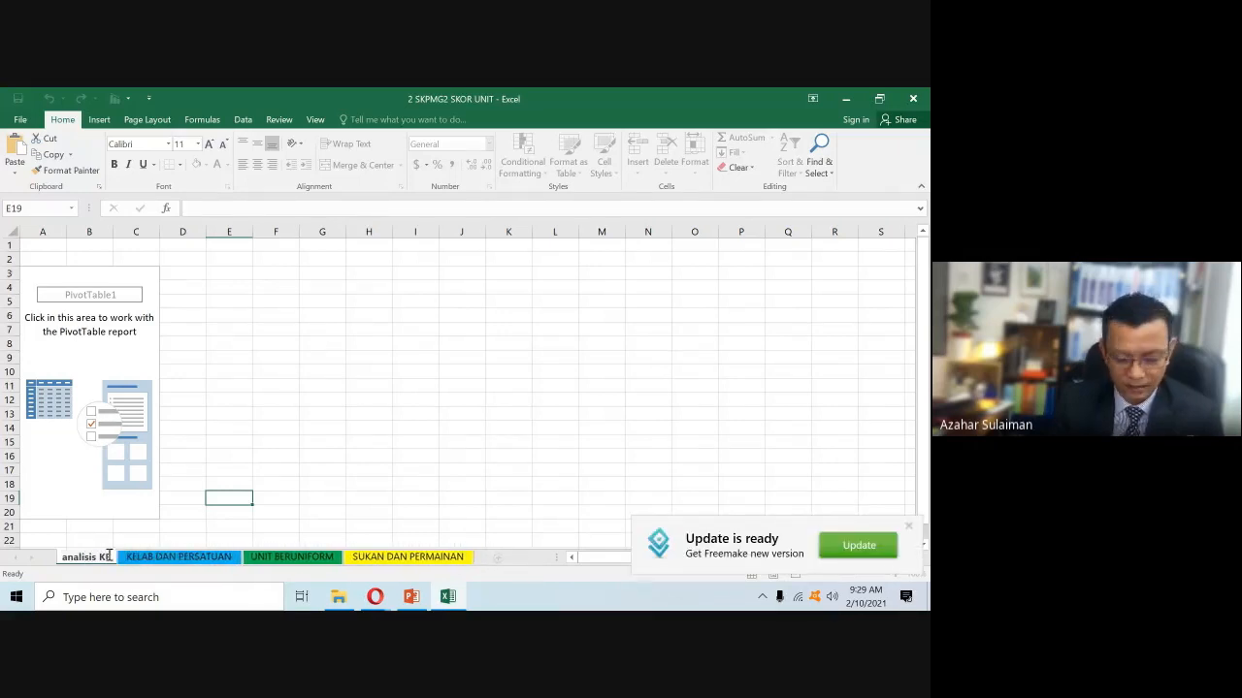
text(LAB)
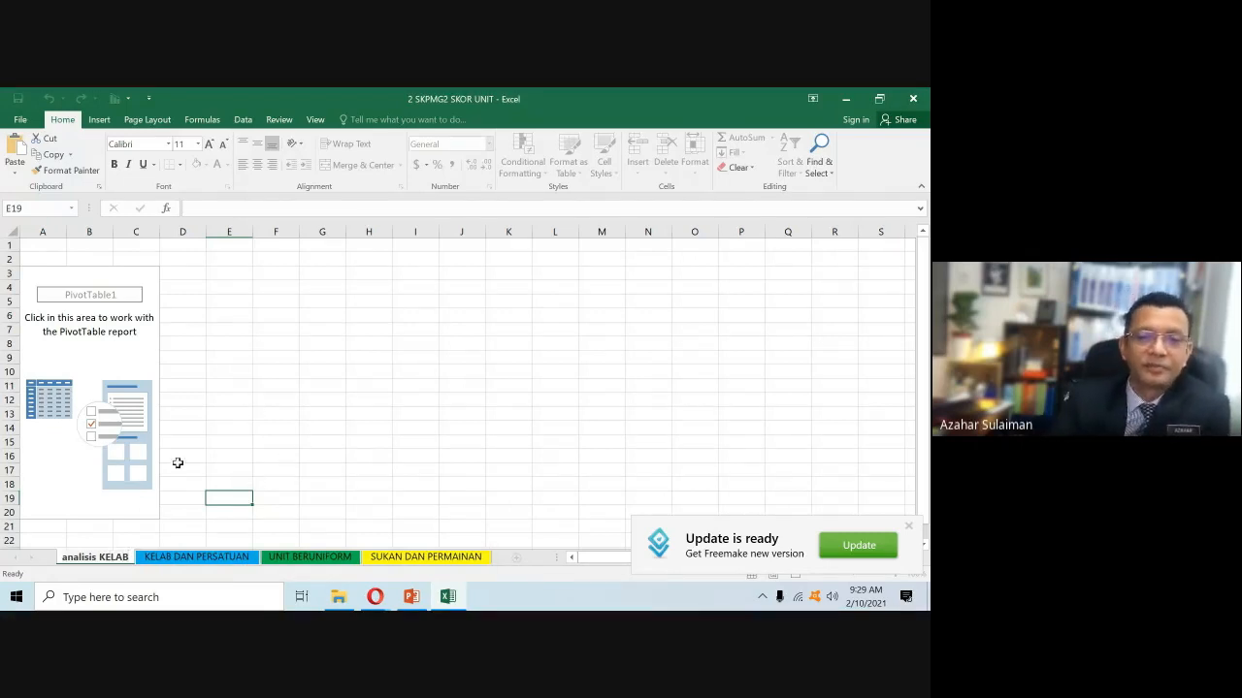
click(137, 368)
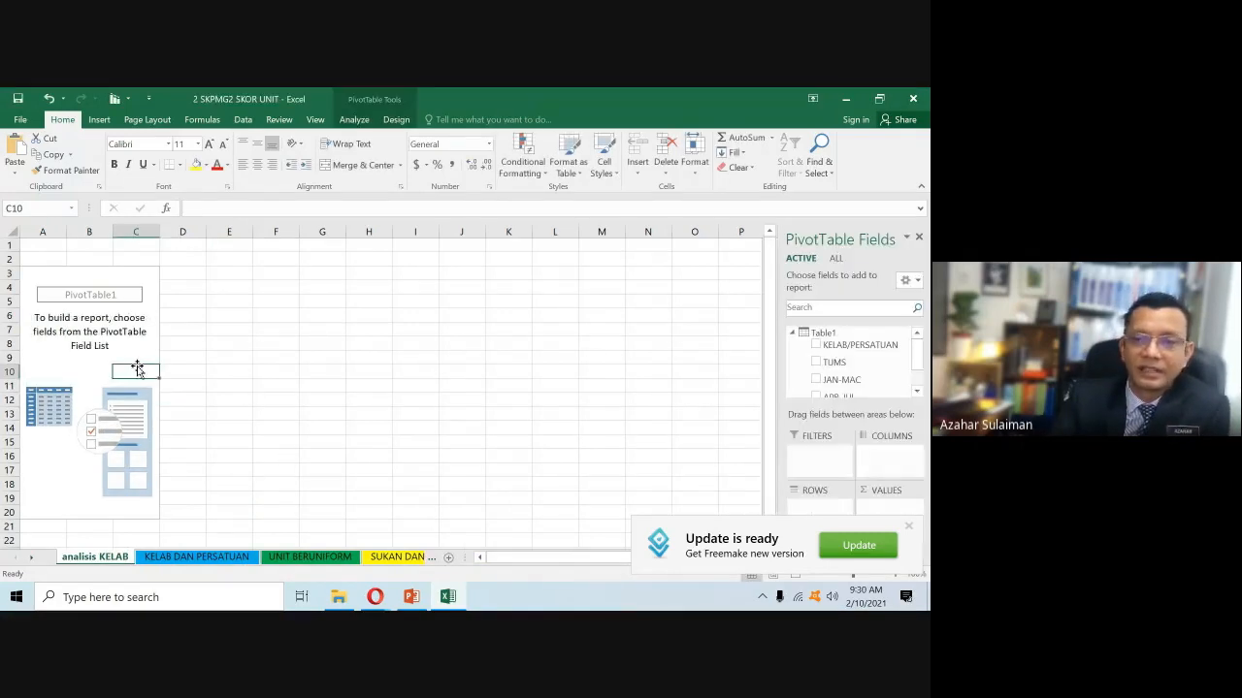
- Widen the PivotTable Fields pane and dismiss the Freemake update notification covering it
click(218, 384)
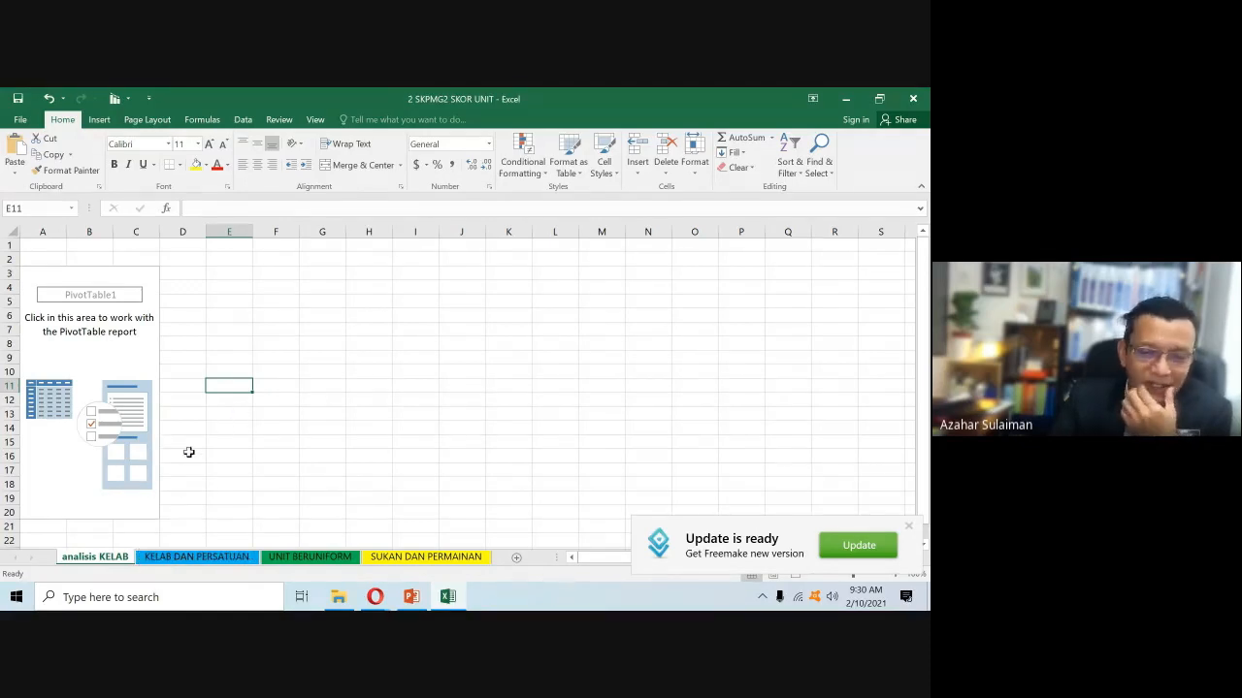
click(909, 525)
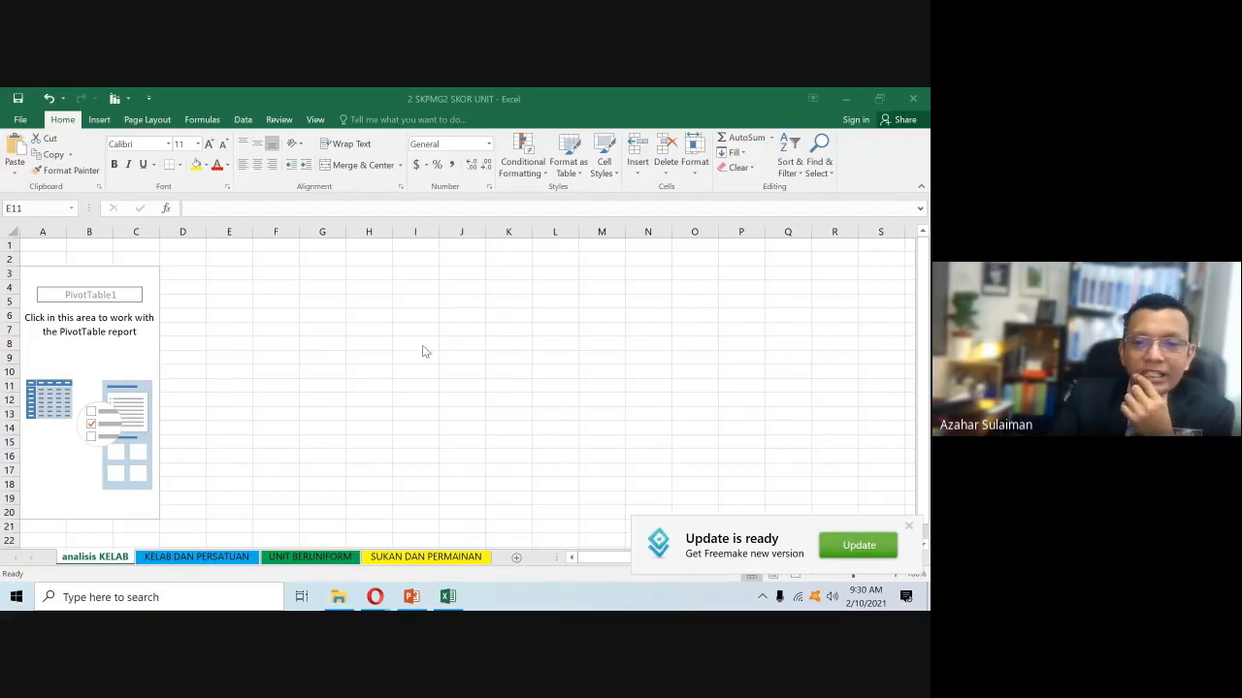
click(123, 349)
click(120, 367)
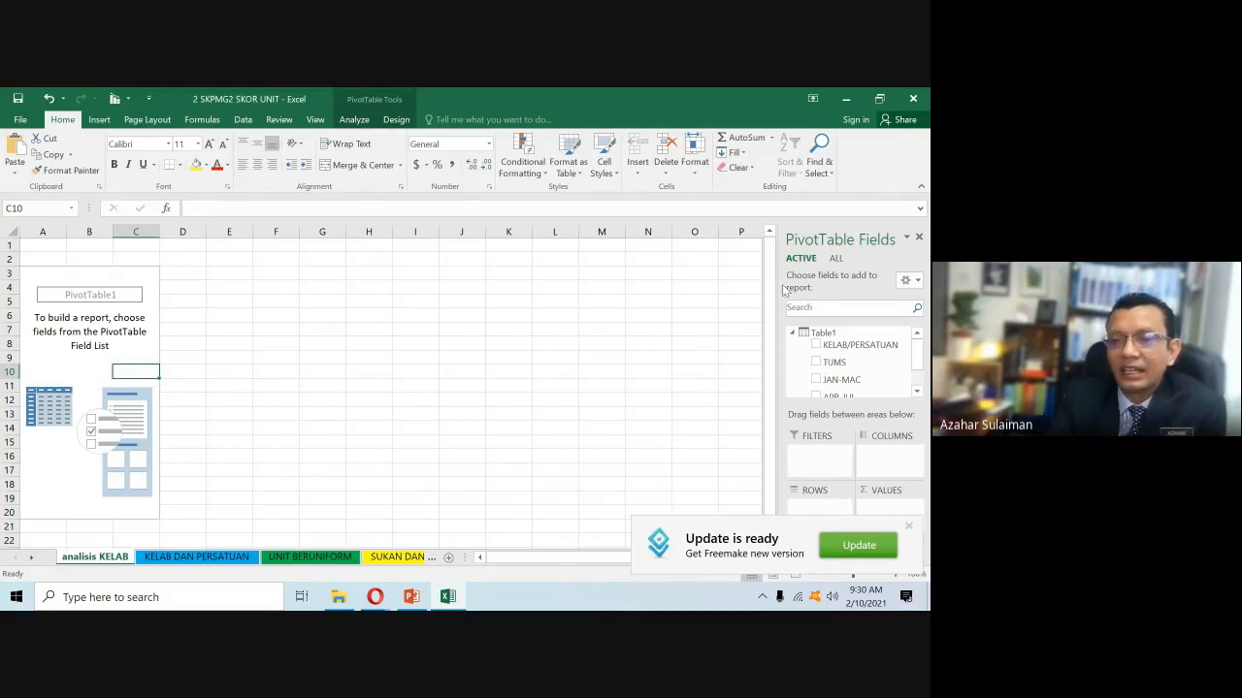
drag(783, 291, 658, 303)
click(912, 531)
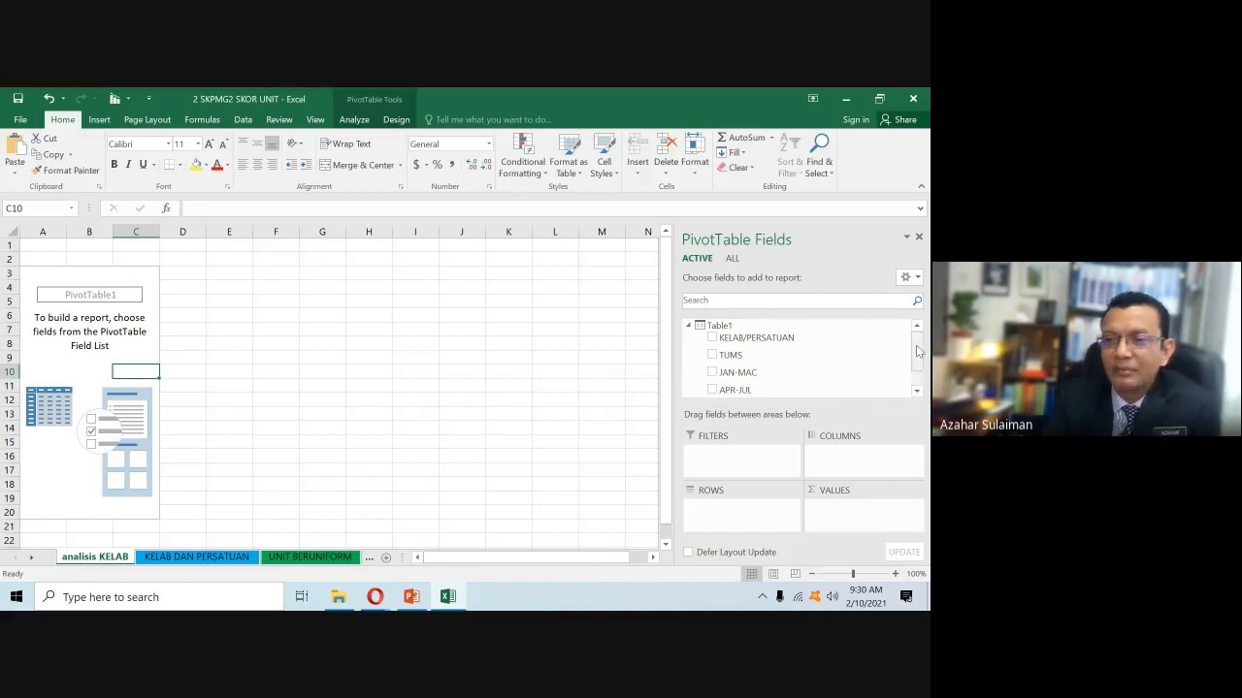
- Compare the PivotTable field list with the column headers on the KELAB DAN PERSATUAN sheet and return to the analisis KELAB sheet
mouse_move(918, 346)
mouse_down()
mouse_move(922, 371)
mouse_move(922, 346)
mouse_up()
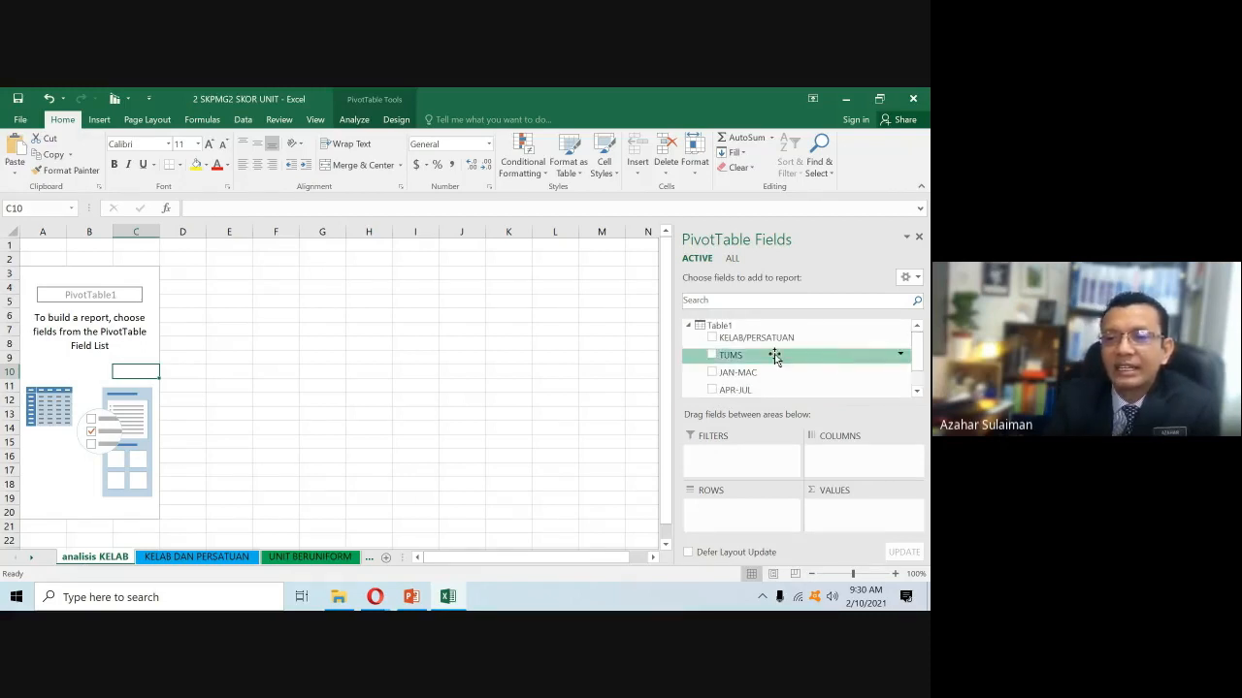
click(219, 559)
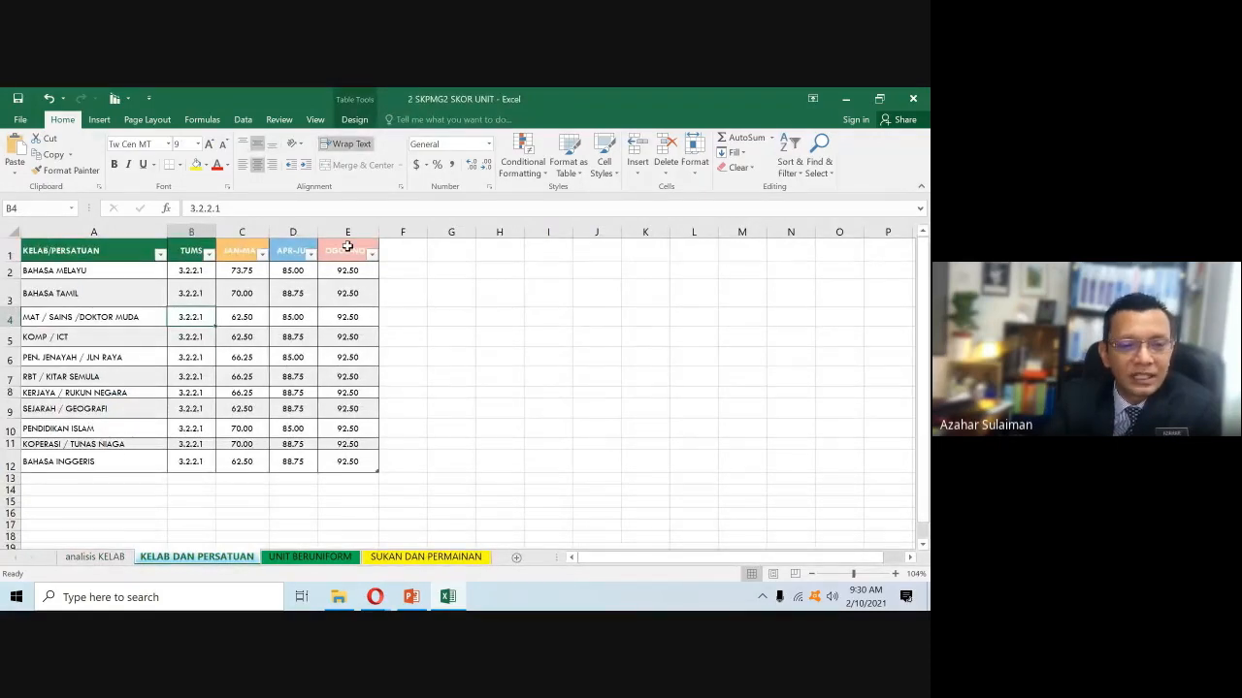
click(95, 557)
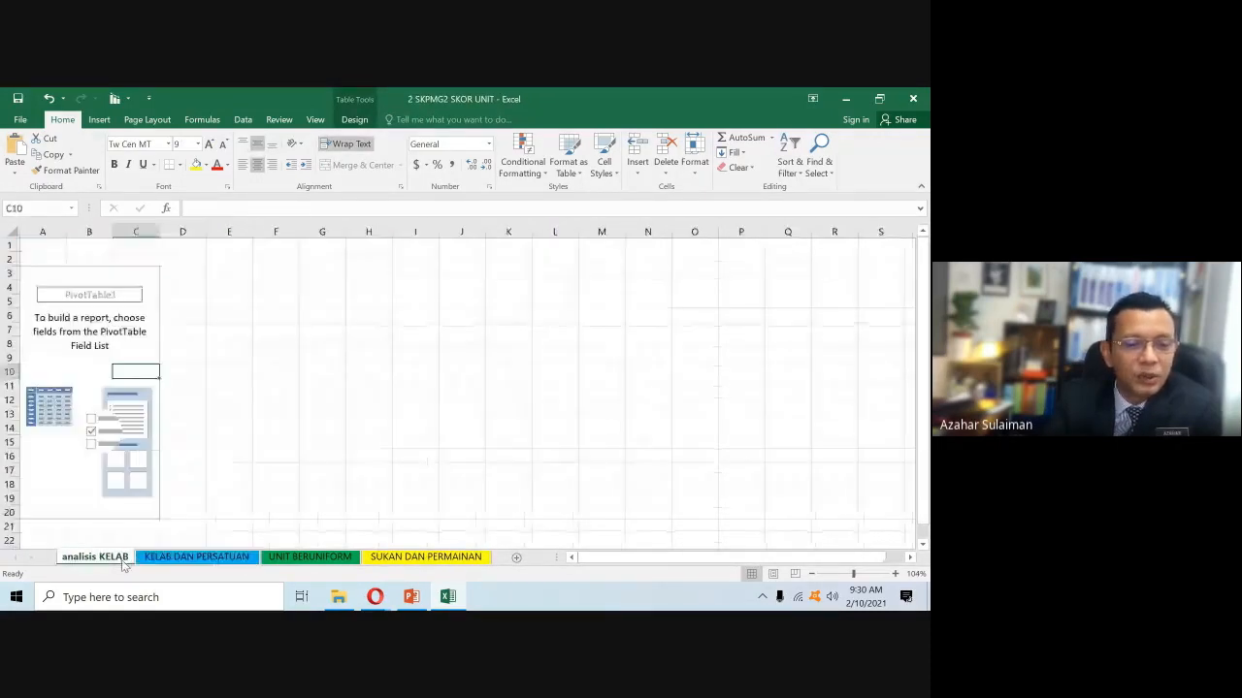
mouse_move(920, 359)
mouse_down()
mouse_move(919, 375)
mouse_move(918, 350)
mouse_up()
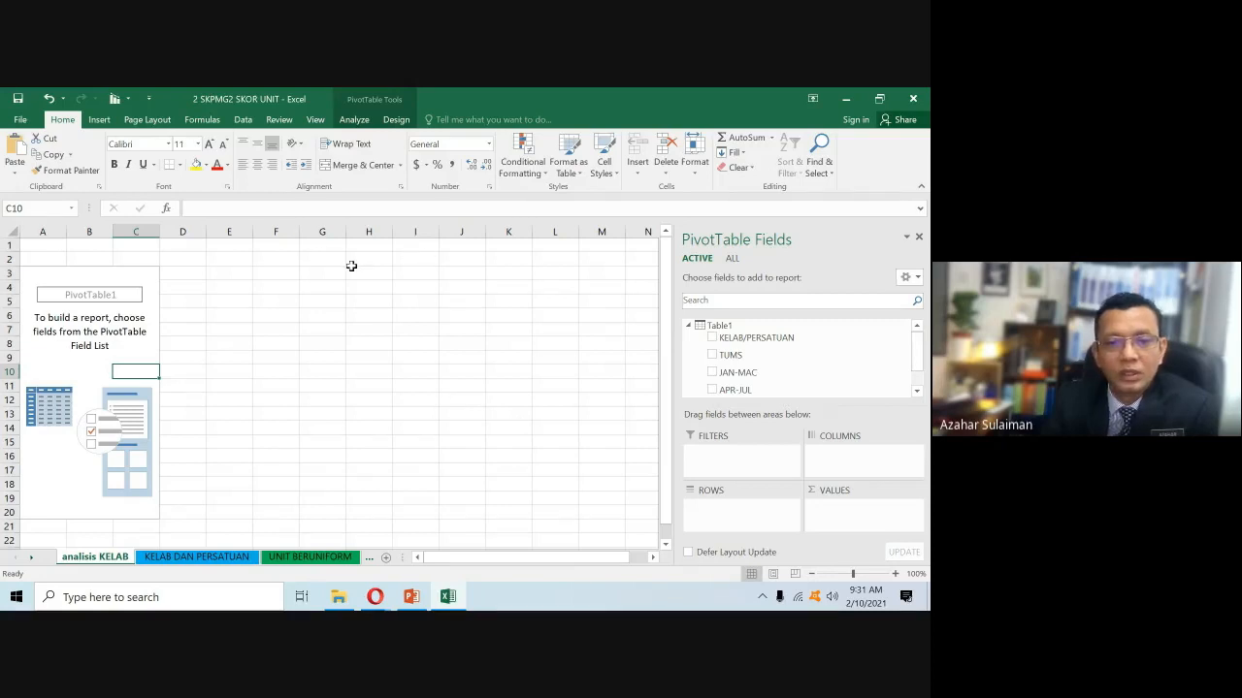
drag(356, 286, 437, 298)
drag(395, 242, 410, 350)
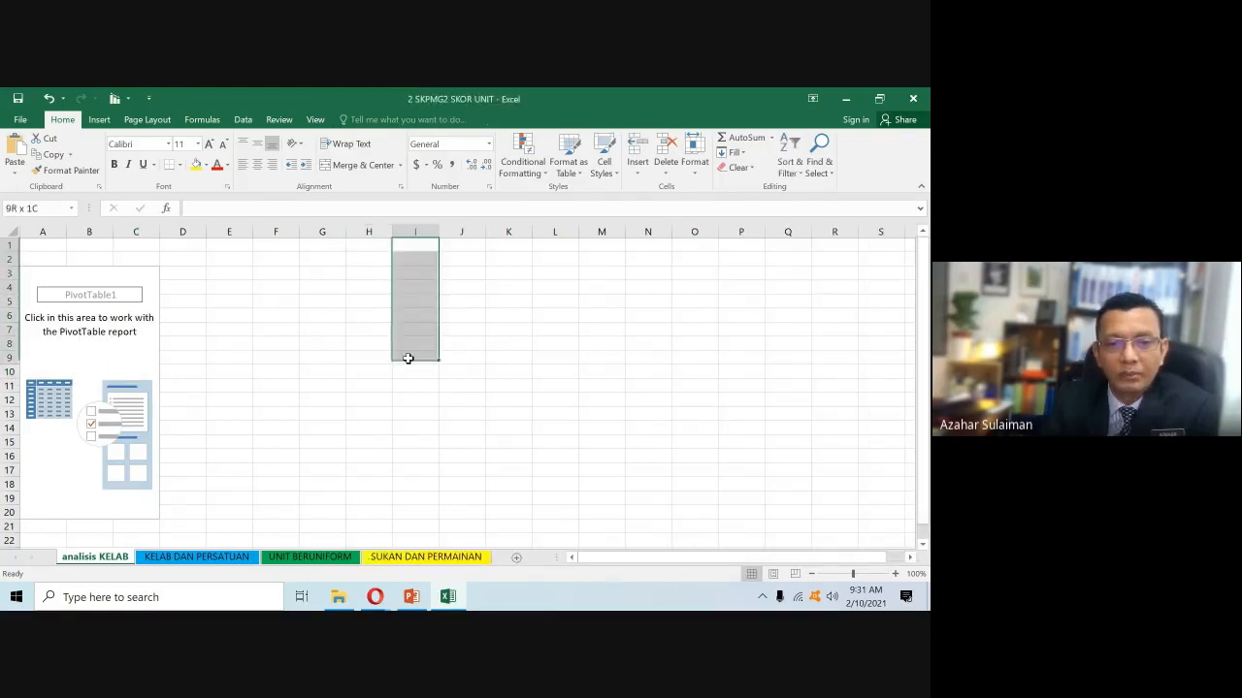
drag(457, 247, 462, 347)
drag(499, 256, 508, 346)
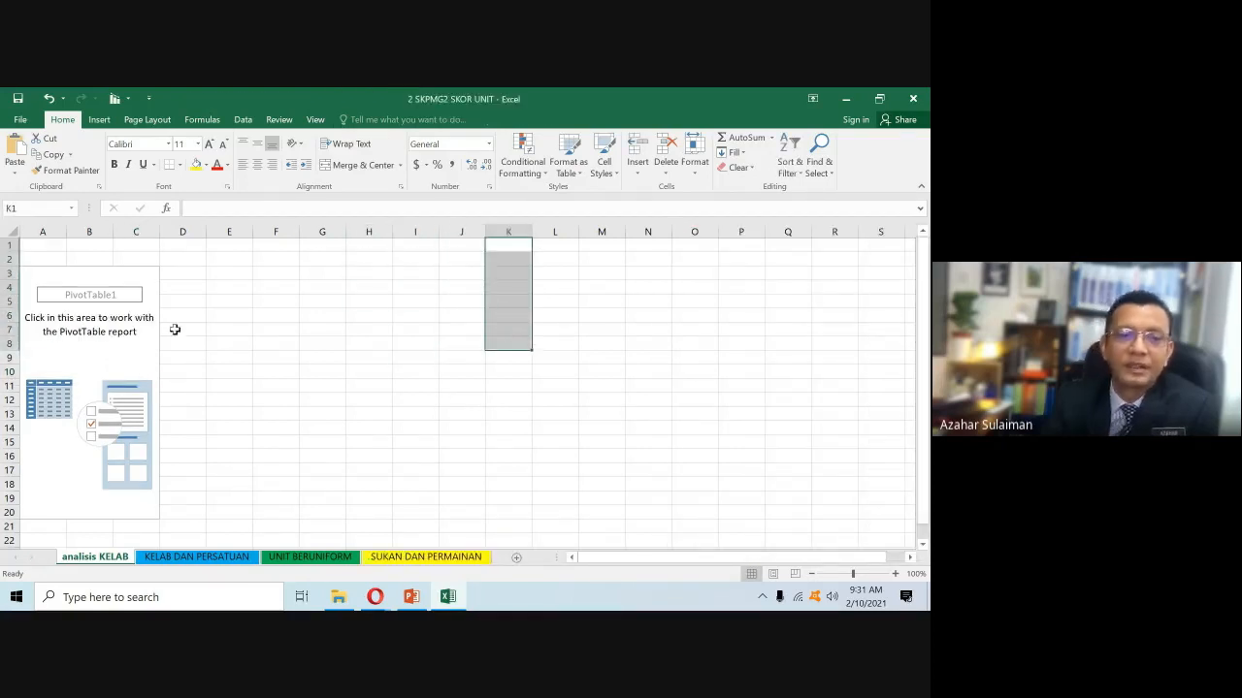
- Bring back the PivotTable's field list and view its remaining fields down to OGOS-NOV
click(108, 329)
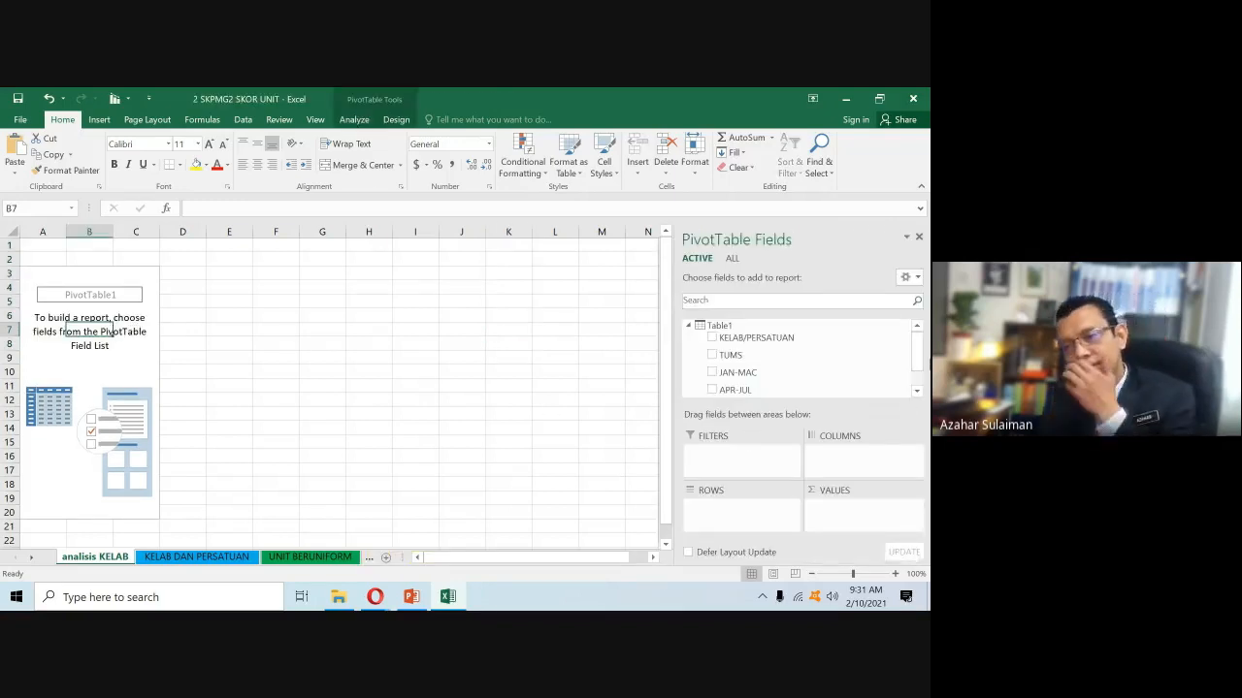
scroll(928, 355, down, 1)
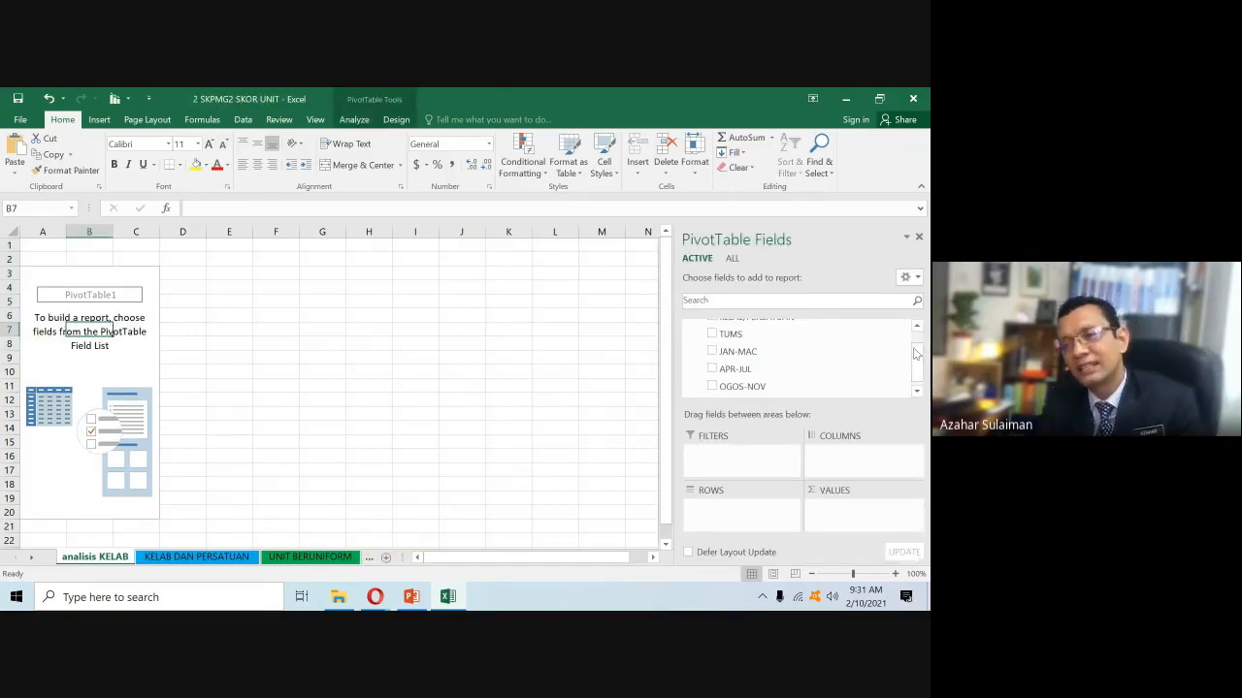
- Add the OGOS-NOV field to the PivotTable's values area
scroll(927, 347, up, 2)
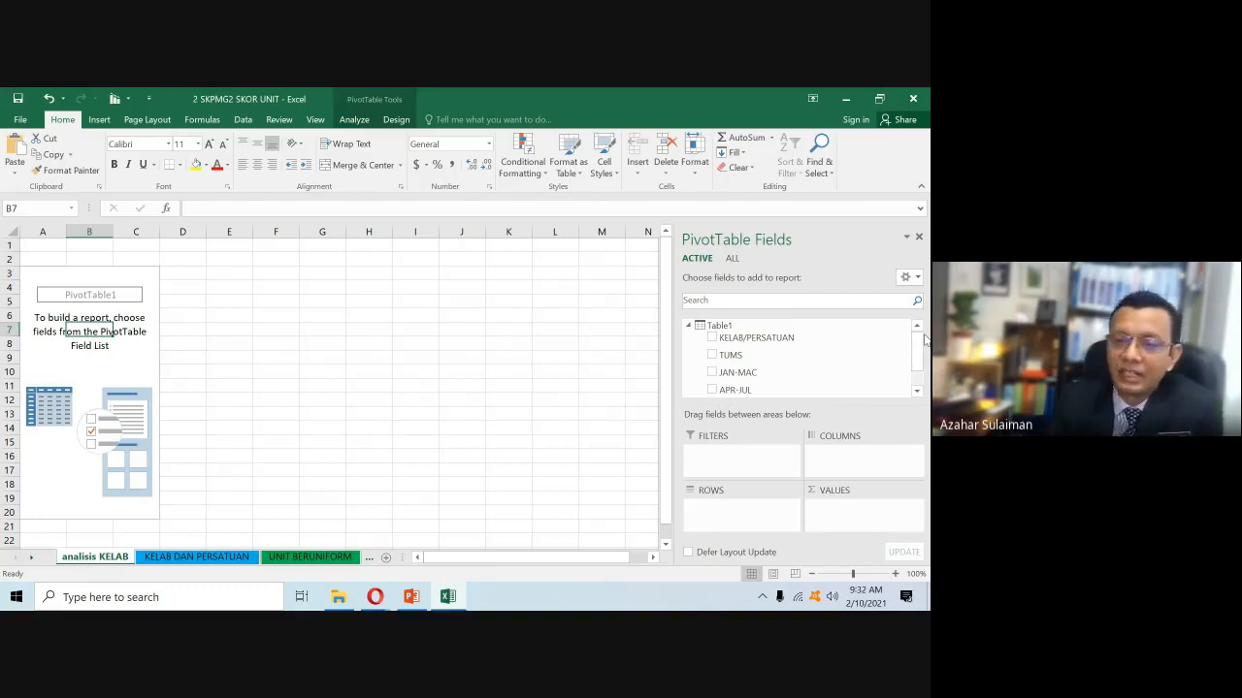
click(917, 392)
click(918, 392)
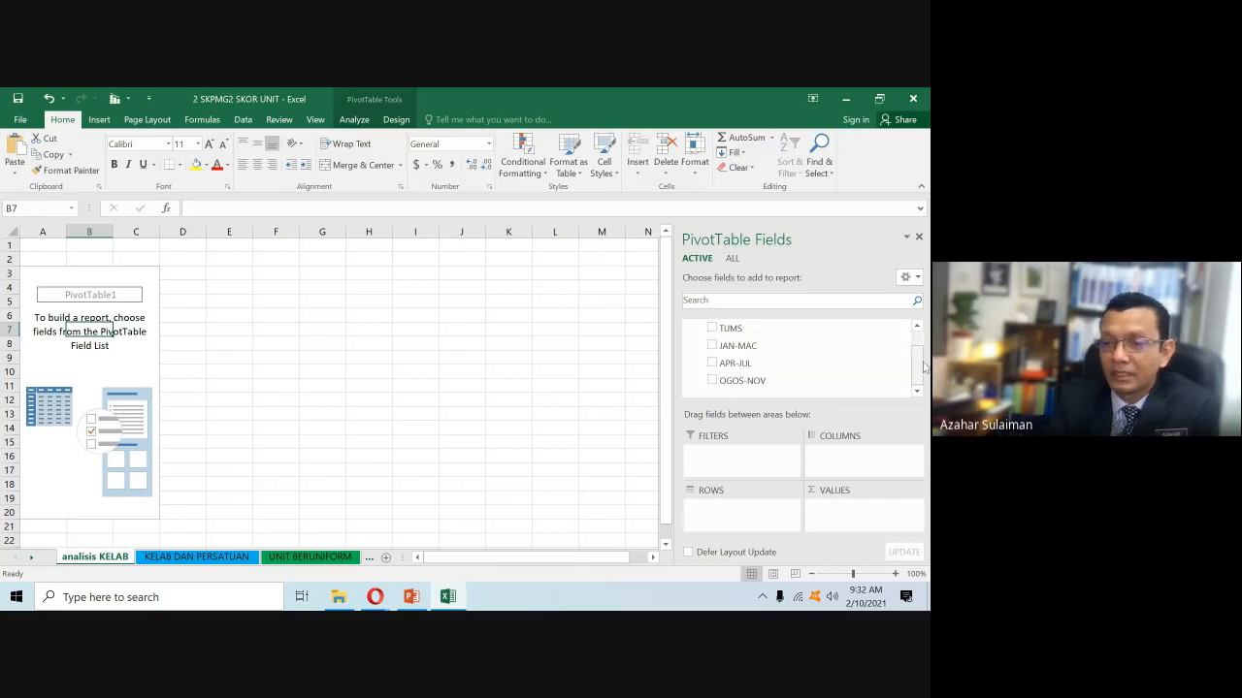
drag(921, 365, 917, 369)
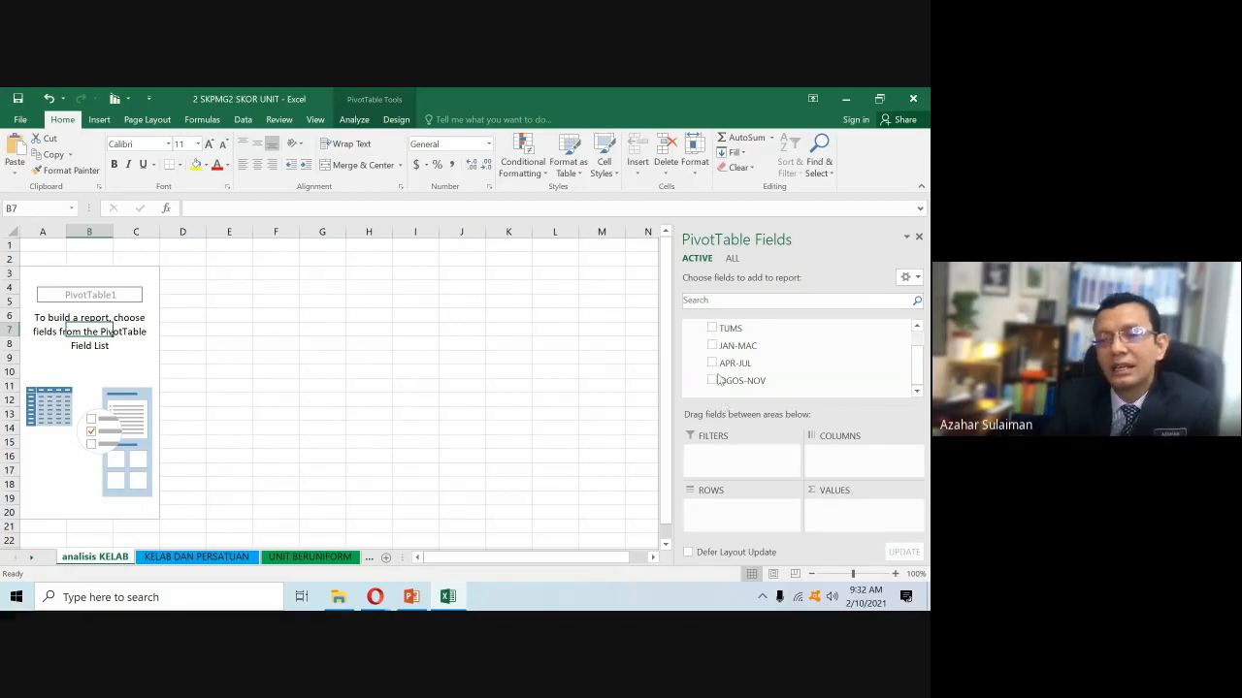
drag(715, 383, 837, 514)
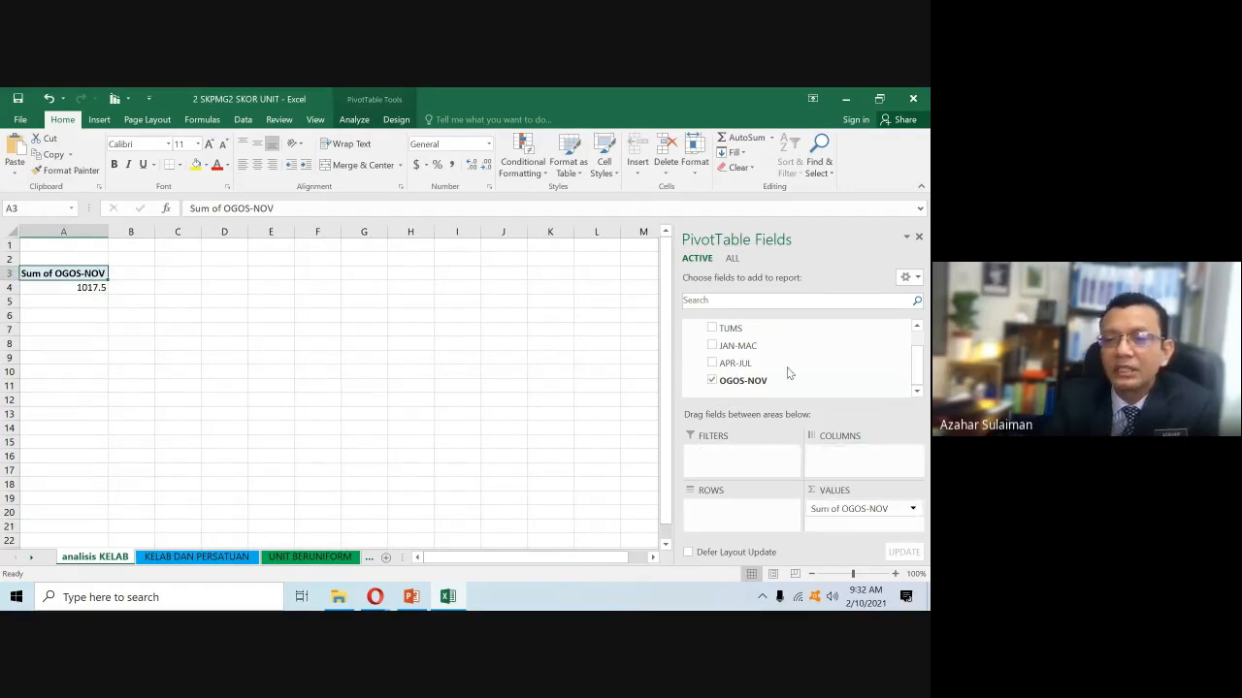
- Practise removing the OGOS-NOV field from the PivotTable's values and adding it back, leaving the PivotTable empty
drag(849, 509, 788, 372)
click(713, 381)
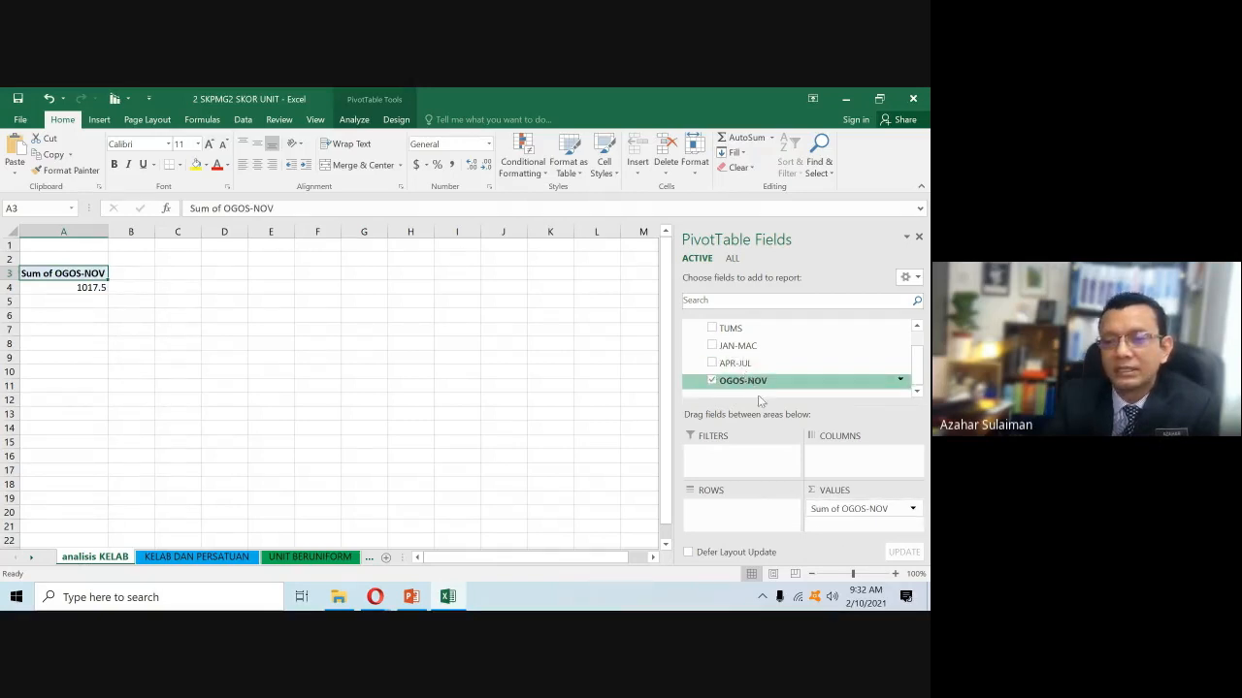
drag(825, 508, 791, 383)
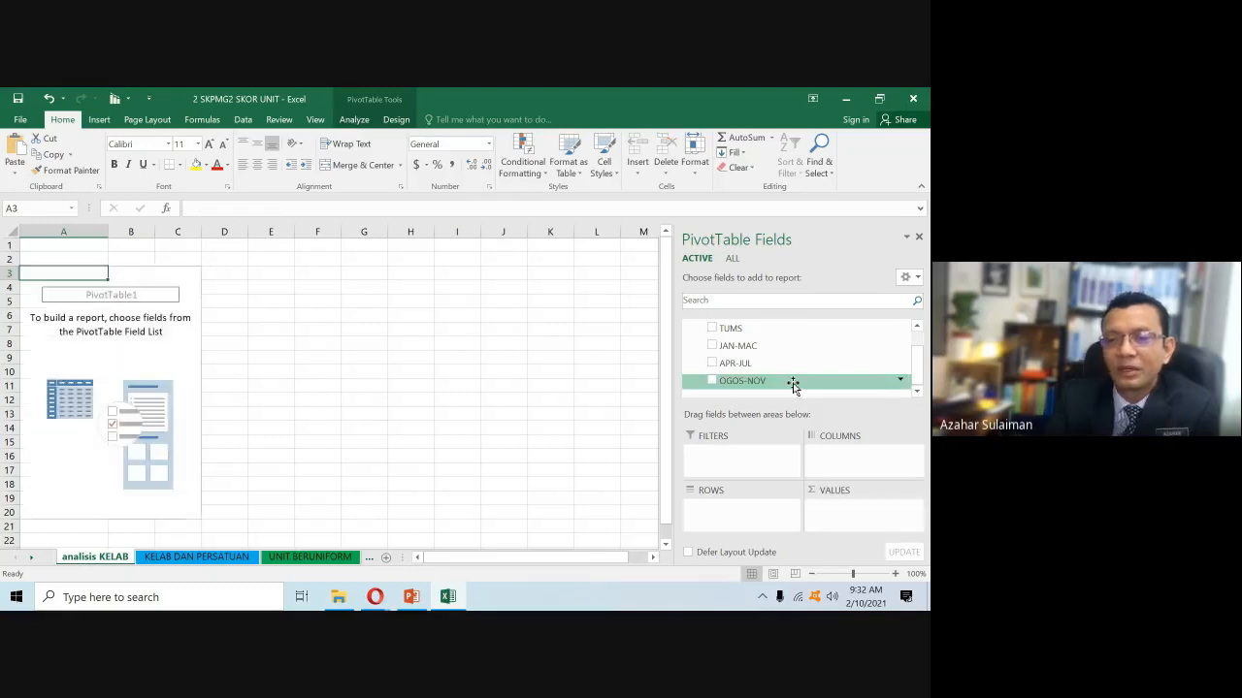
click(712, 382)
drag(829, 517, 810, 380)
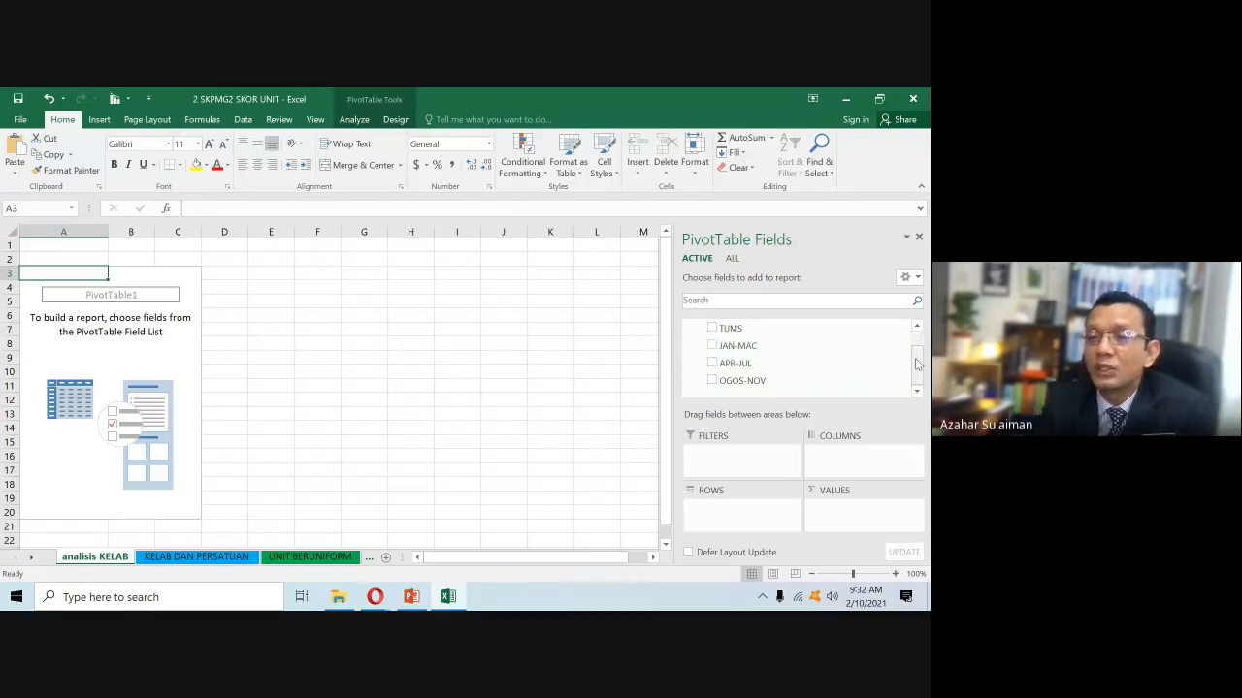
- Compare the available PivotTable fields with the table columns on the KELAB DAN PERSATUAN sheet and return to analisis KELAB
scroll(917, 364, up, 2)
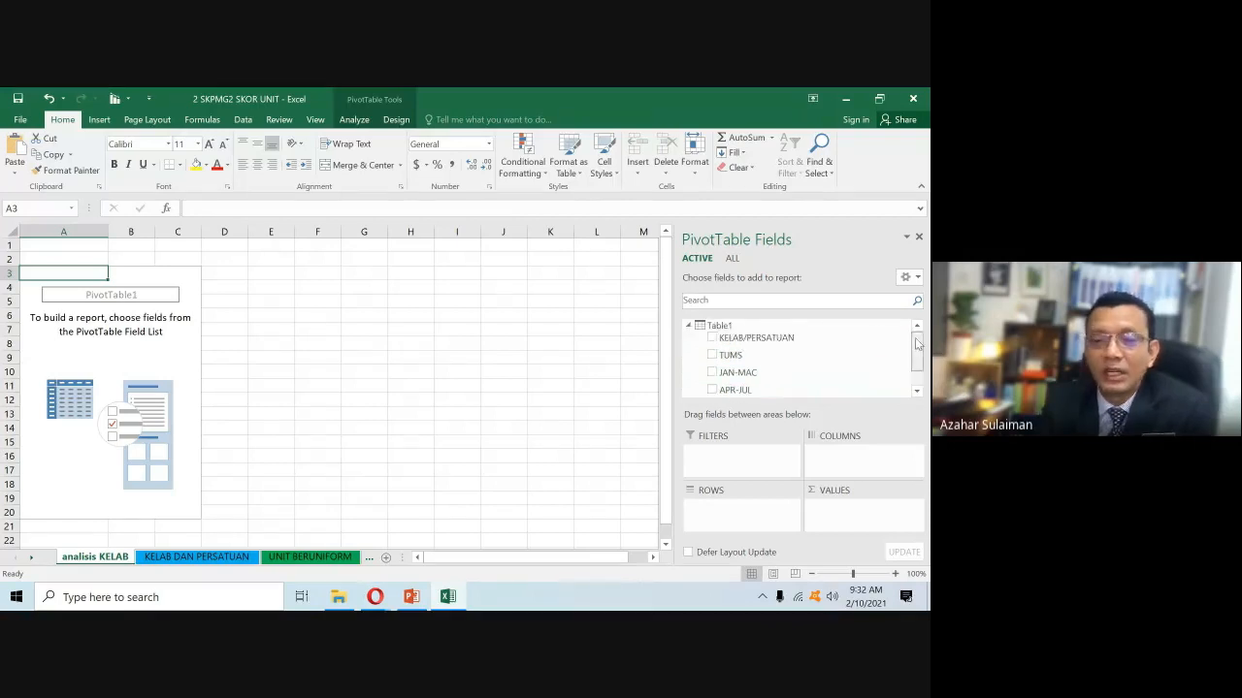
click(163, 560)
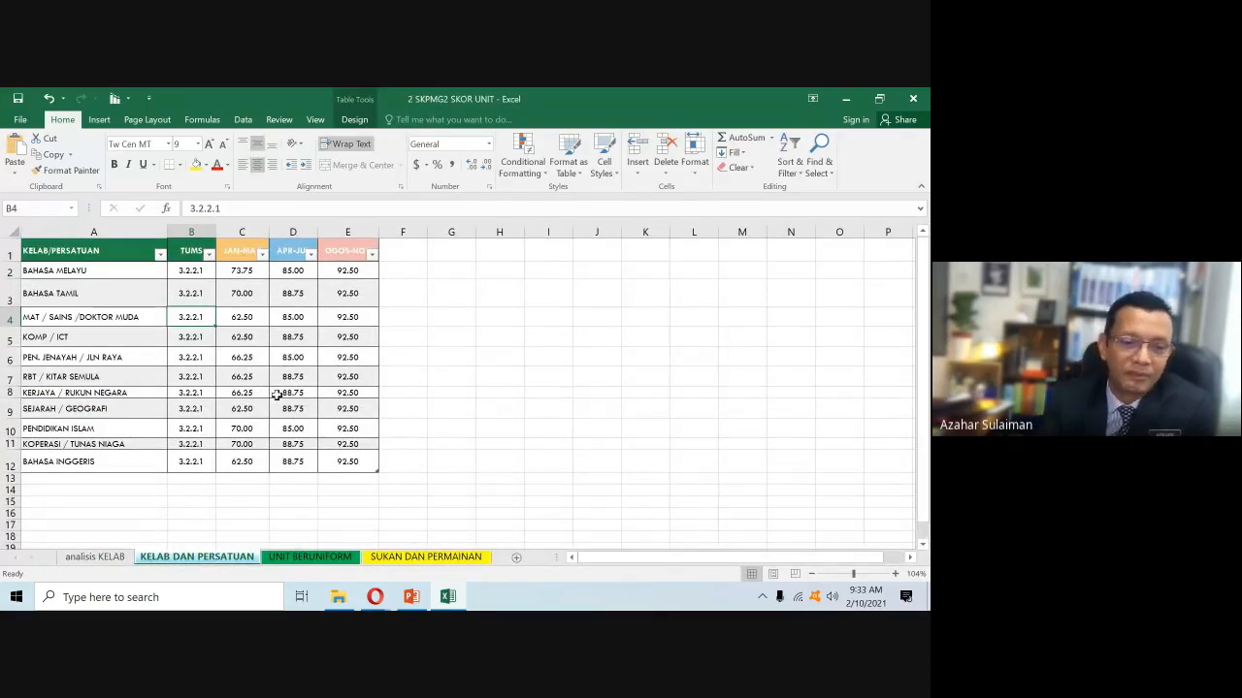
click(120, 558)
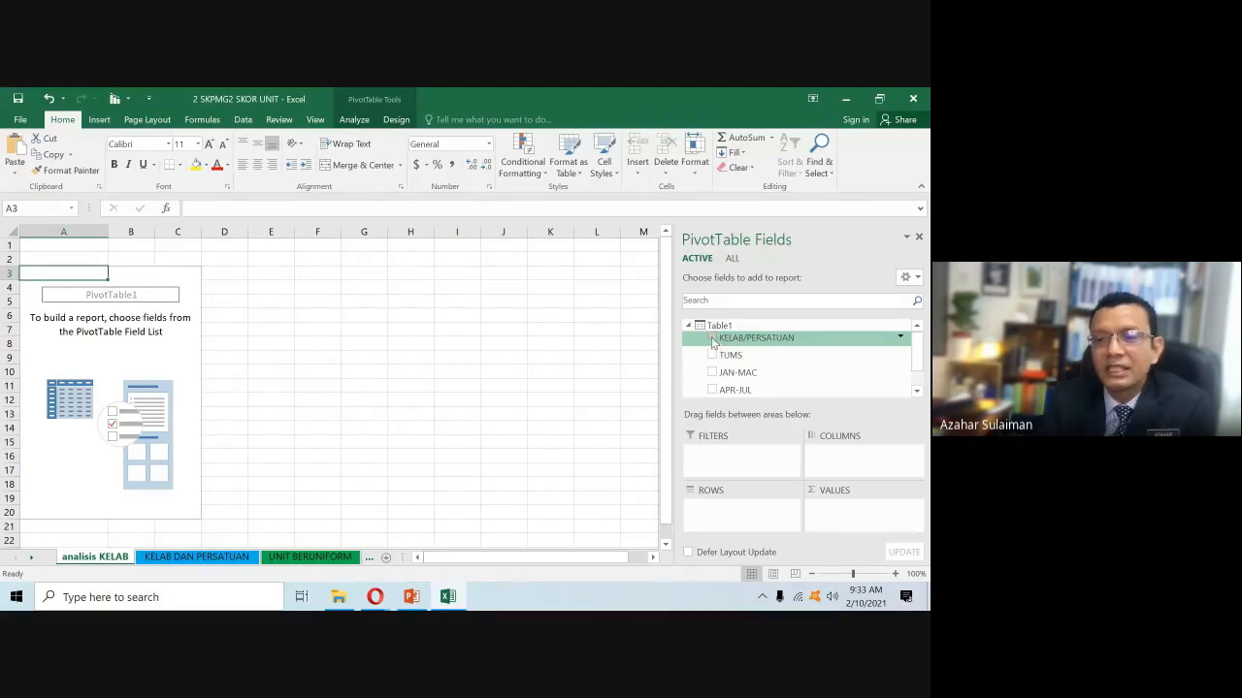
- Add KELAB/PERSATUAN to the PivotTable's rows and OGOS-NOV to its values
drag(757, 338, 748, 515)
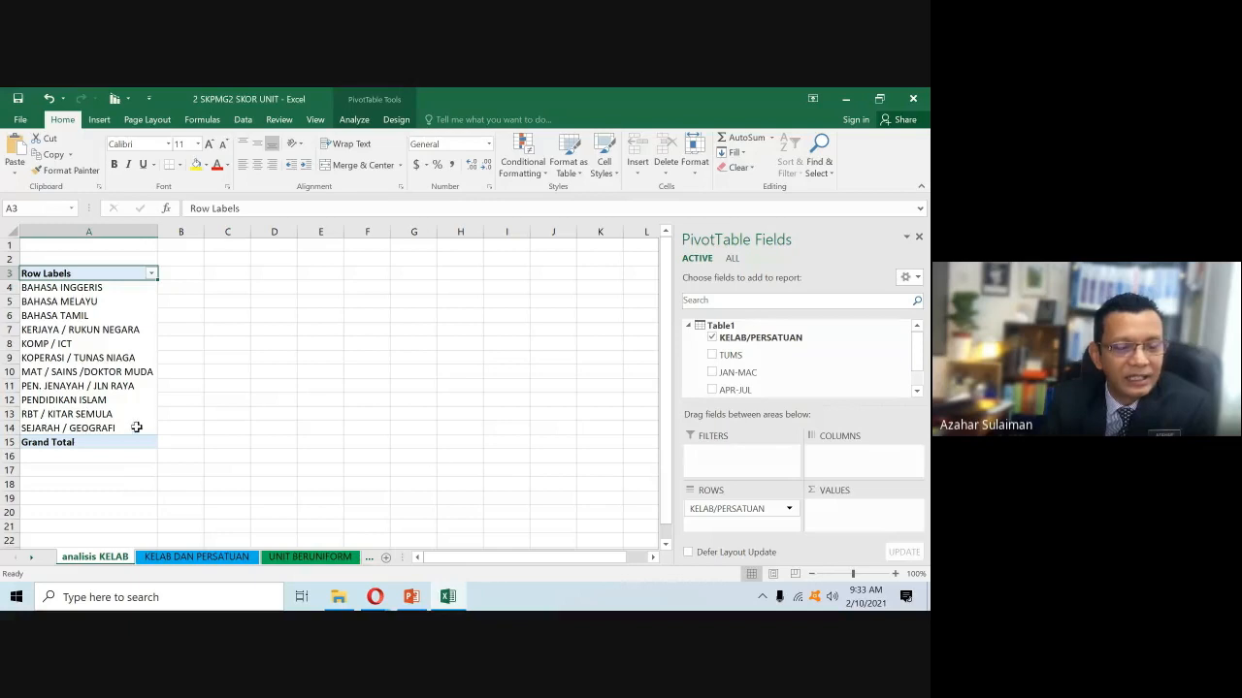
drag(684, 509, 725, 381)
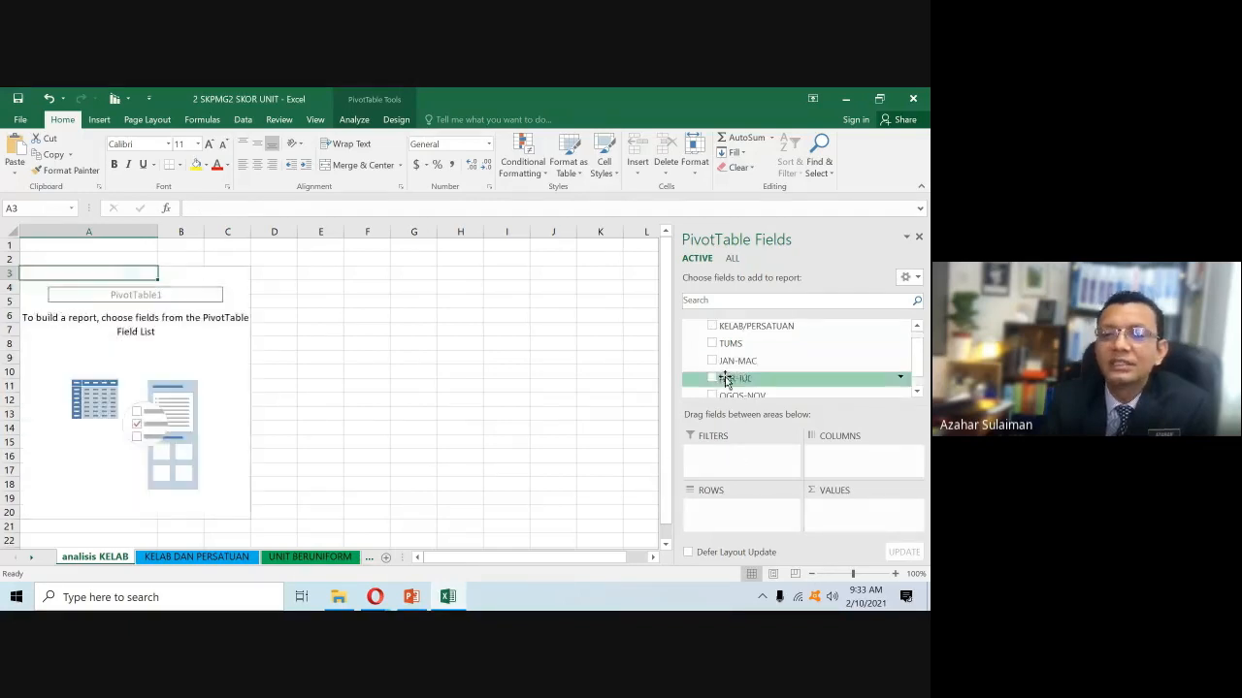
click(713, 327)
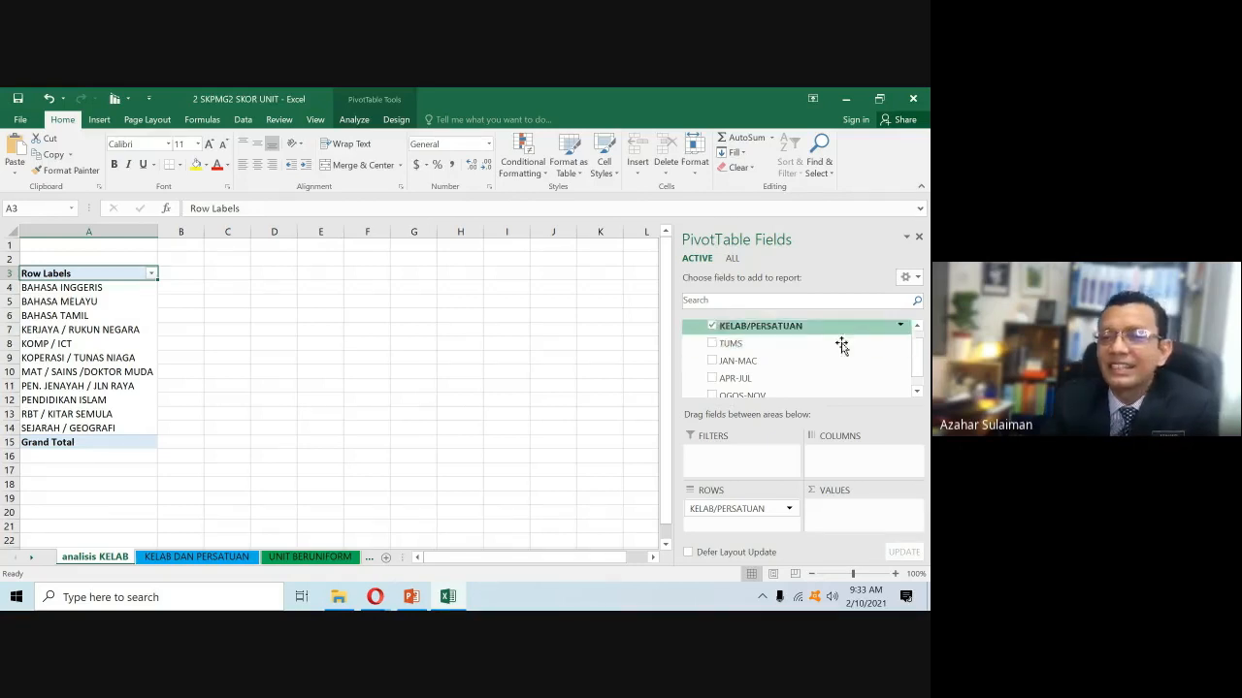
scroll(796, 359, down, 1)
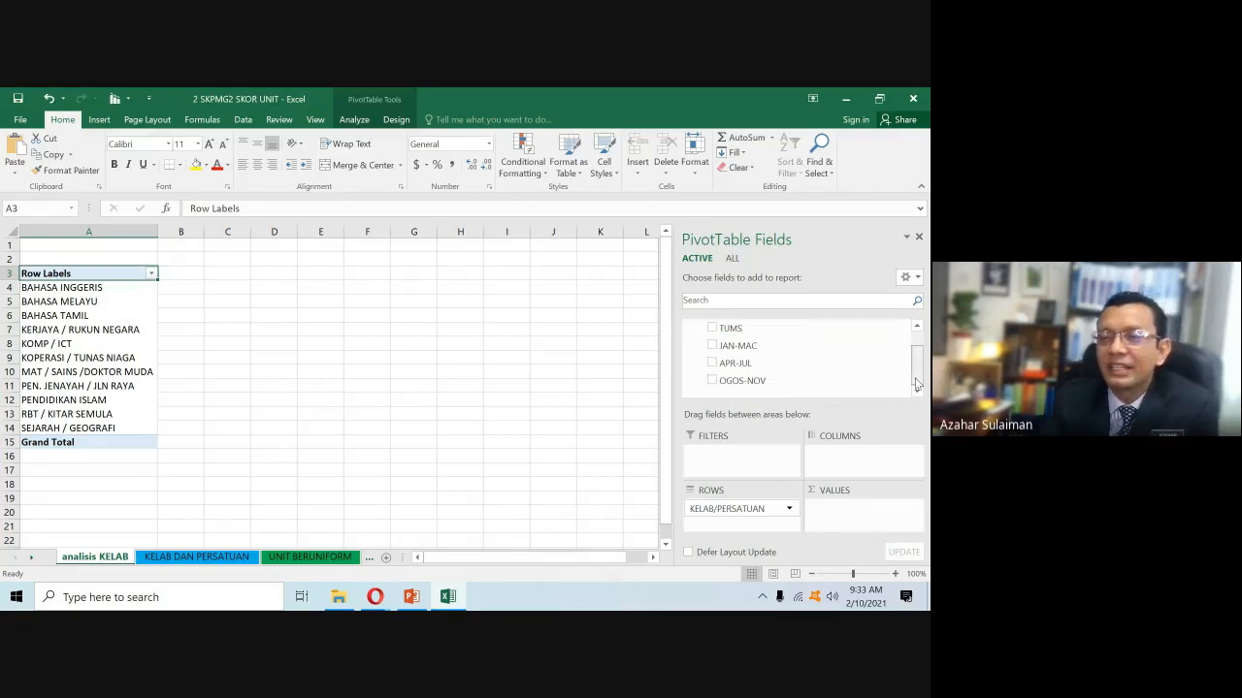
click(712, 381)
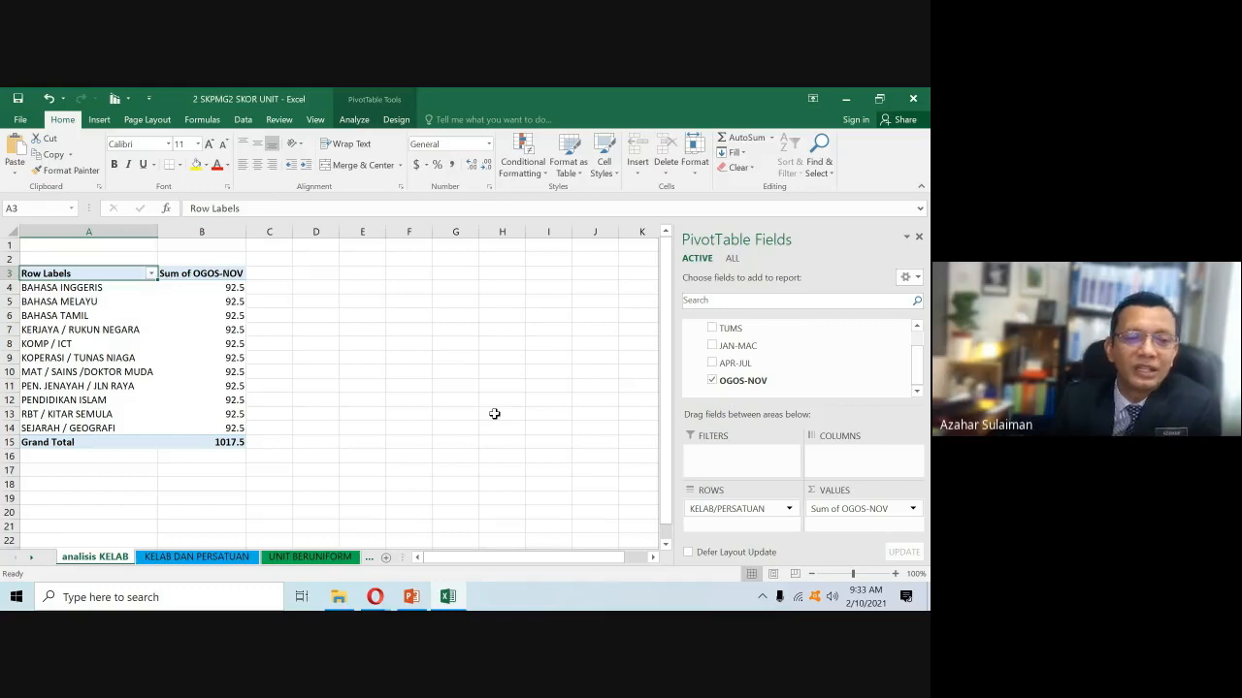
- Check the PivotTable's scores against the source table on the KELAB DAN PERSATUAN sheet and return to analisis KELAB
click(168, 561)
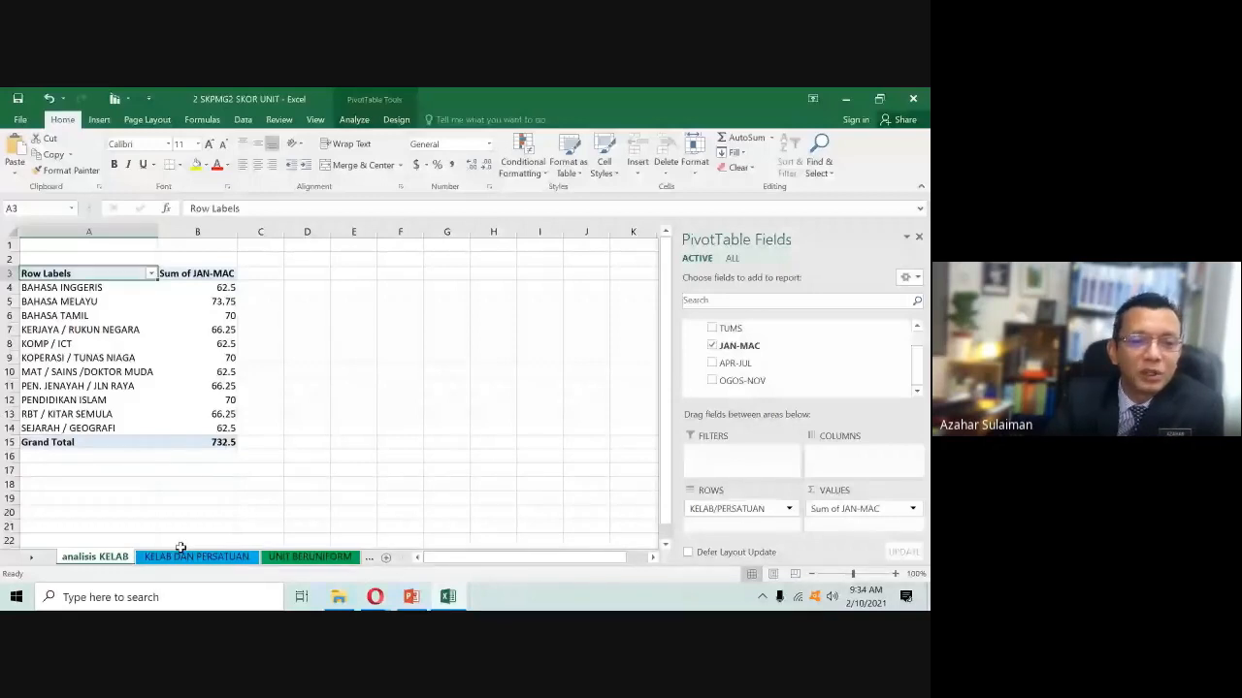
click(181, 557)
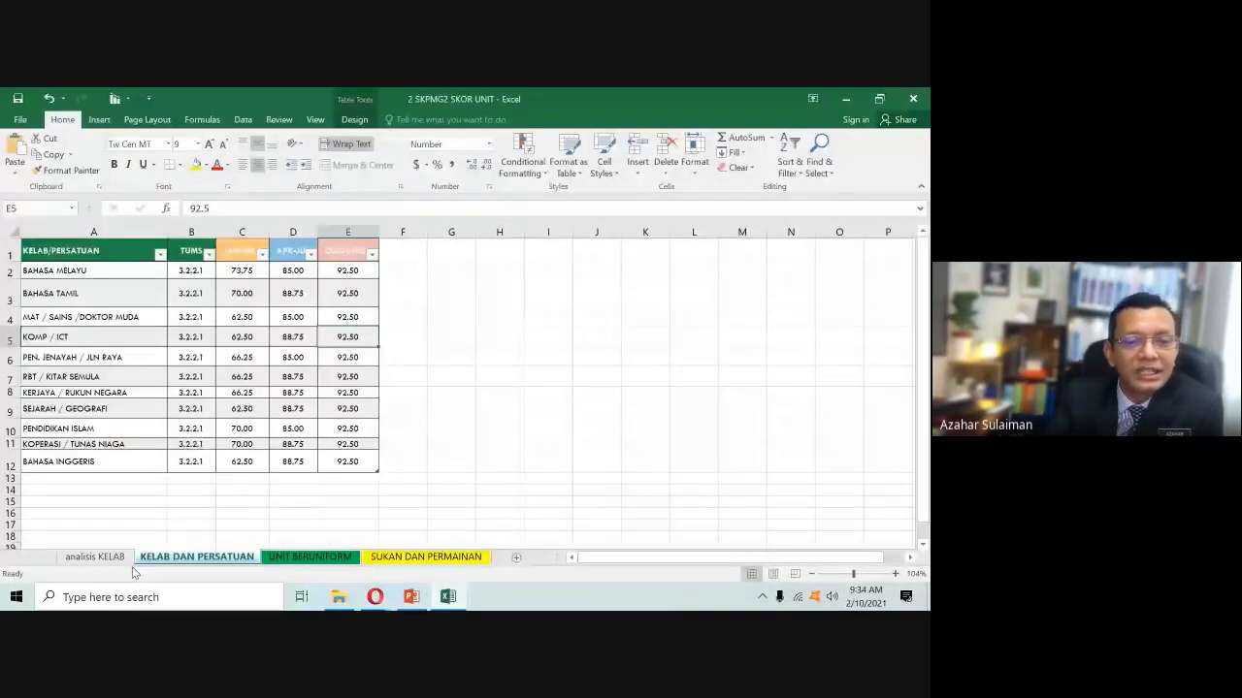
click(95, 557)
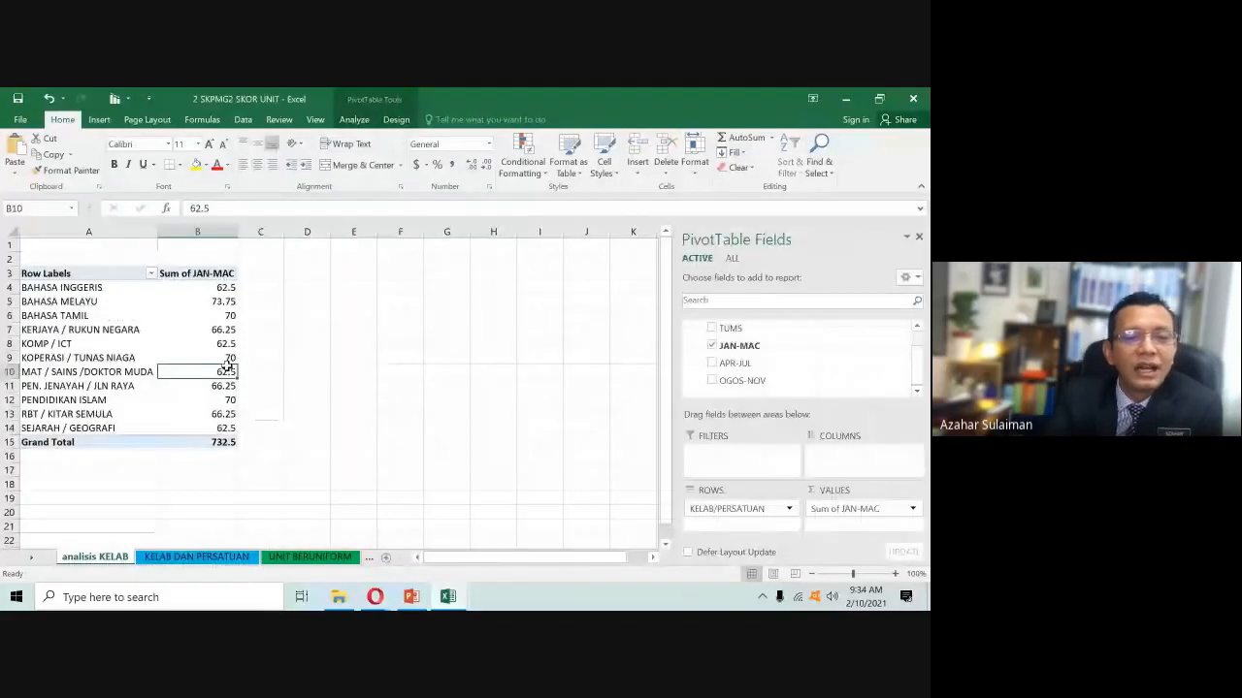
- Format the PivotTable's JAN-MAC scores in B4:B14 as Number with 2 decimal places, leaving out the Grand Total
click(258, 371)
drag(223, 288, 223, 442)
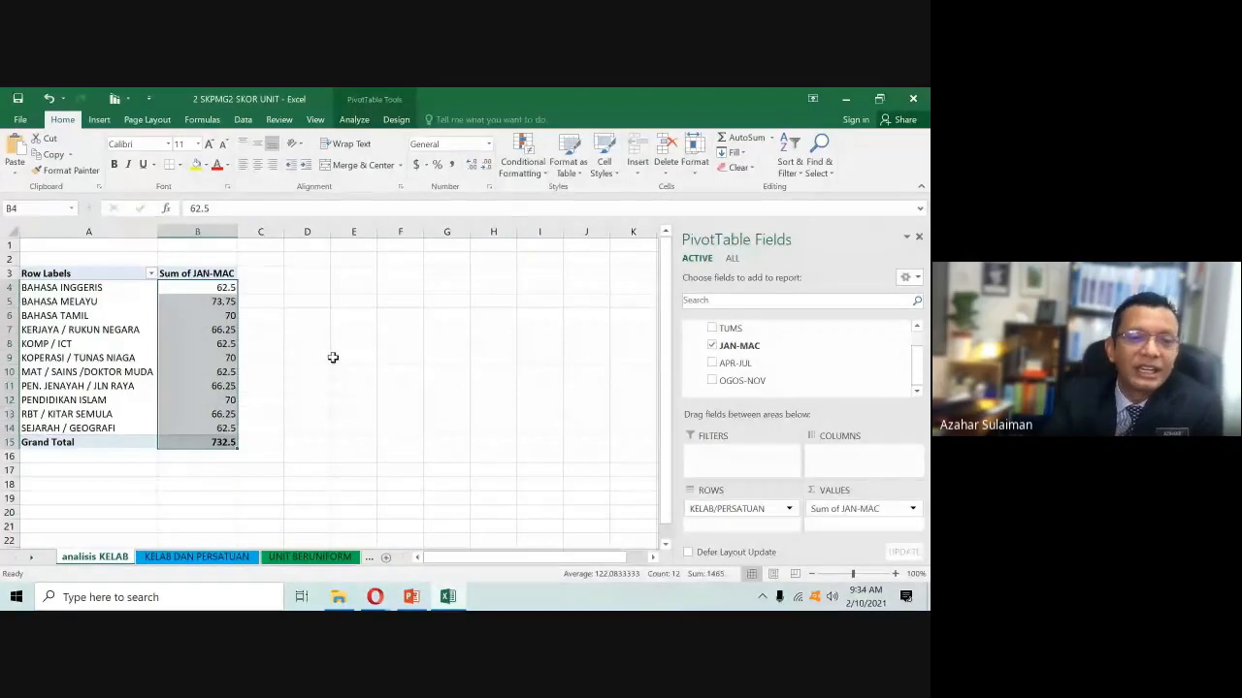
click(447, 369)
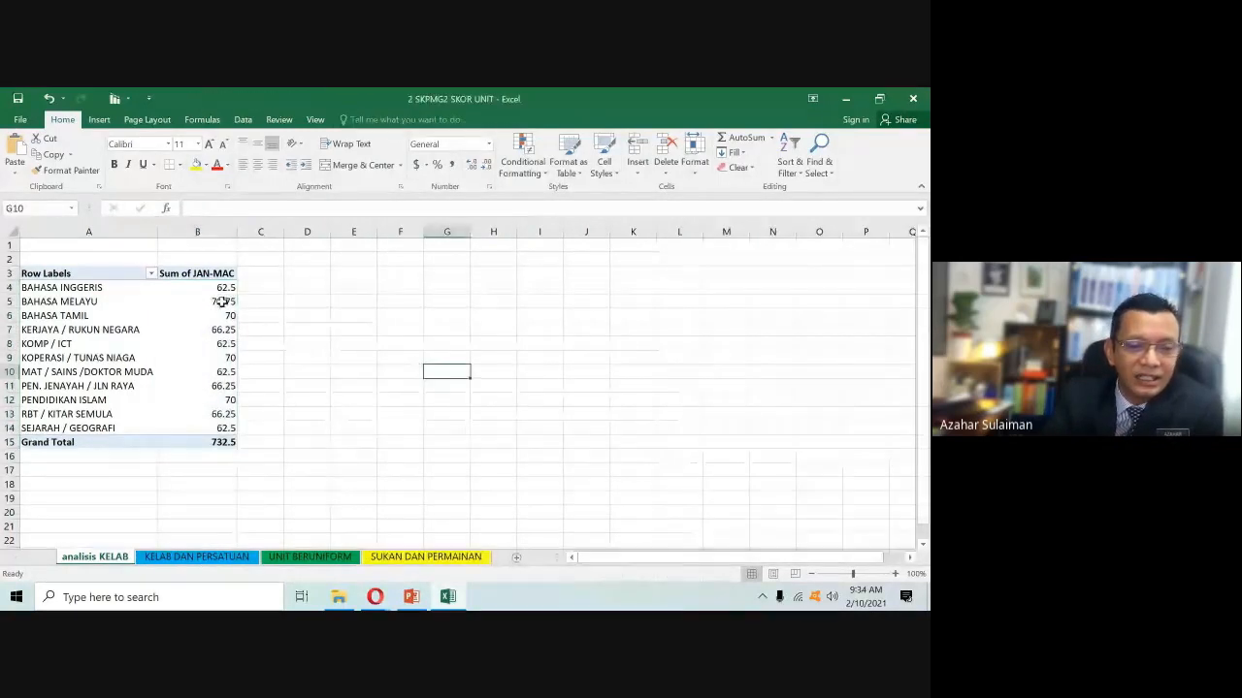
drag(222, 287, 225, 429)
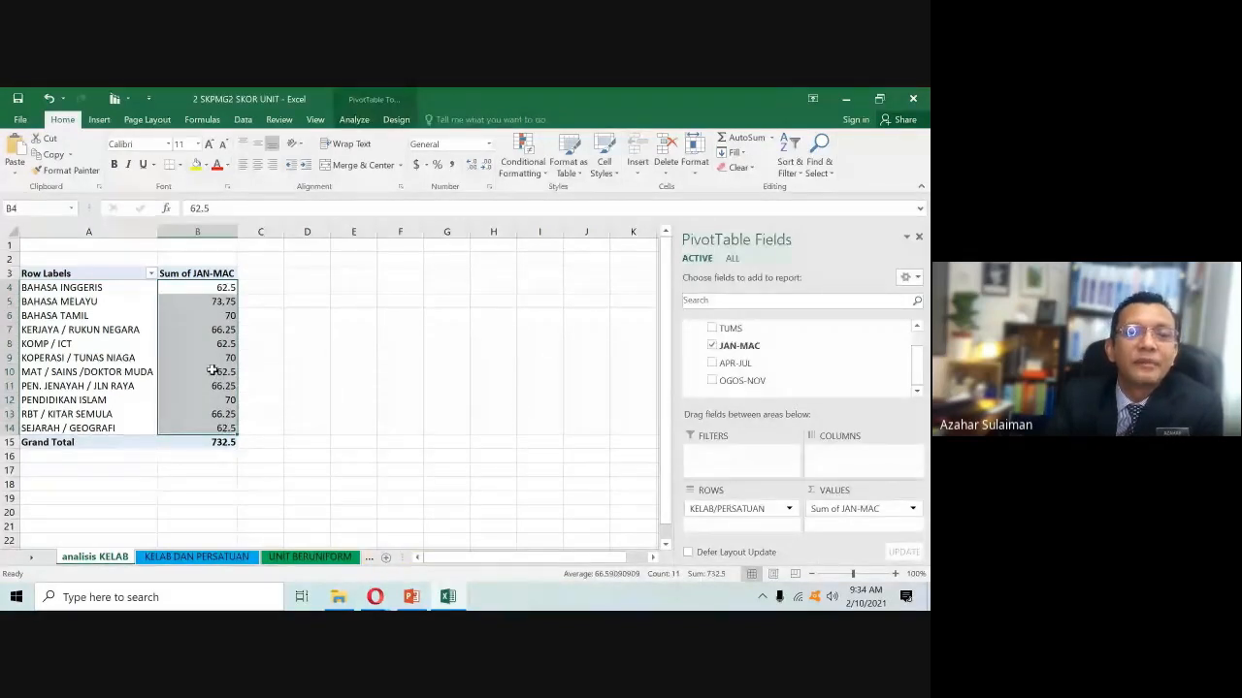
right_click(217, 363)
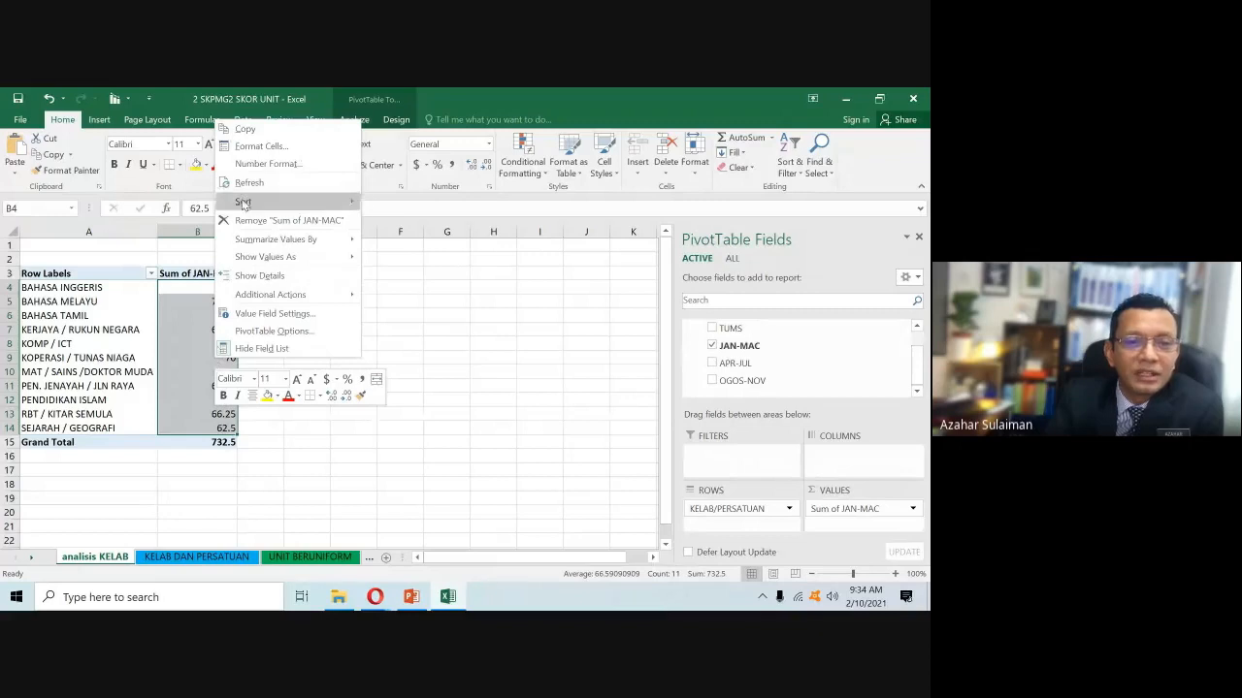
click(260, 146)
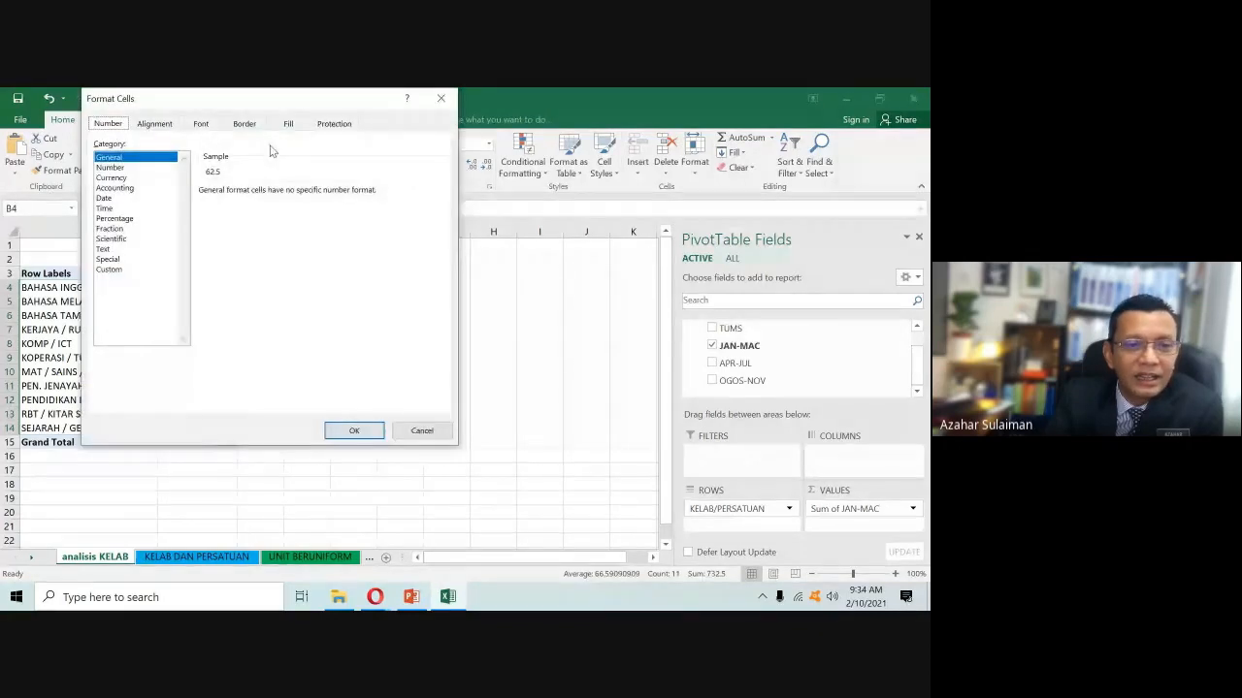
click(111, 167)
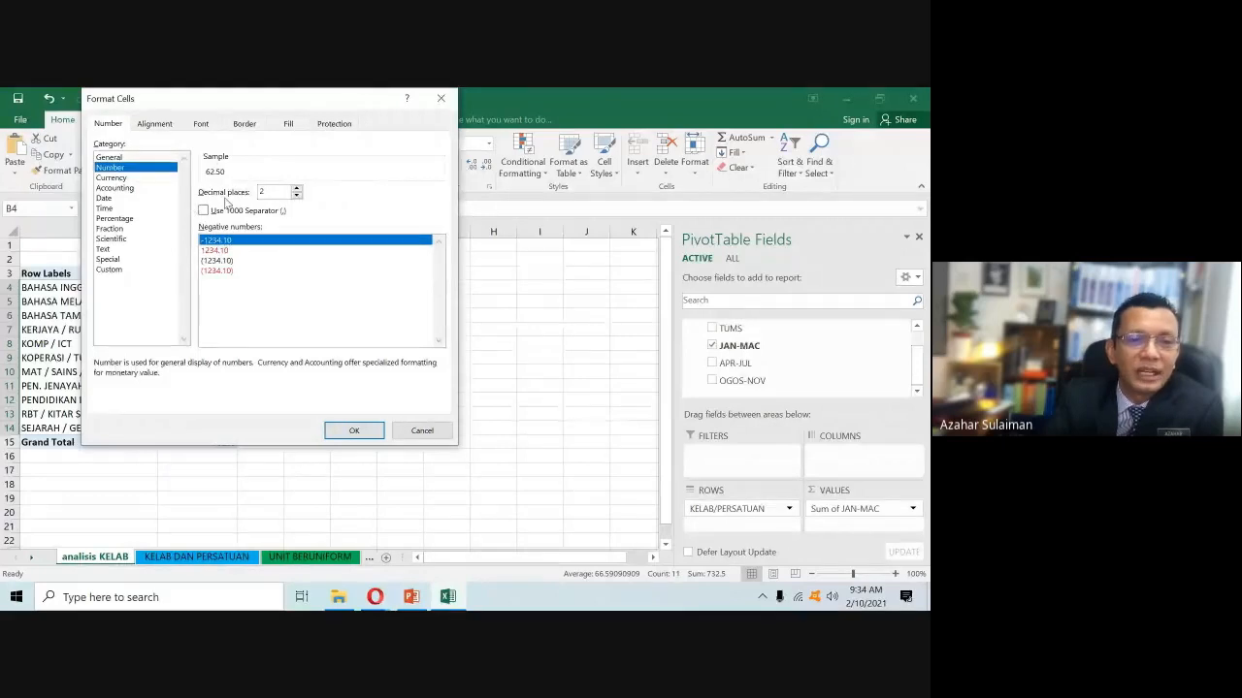
click(340, 412)
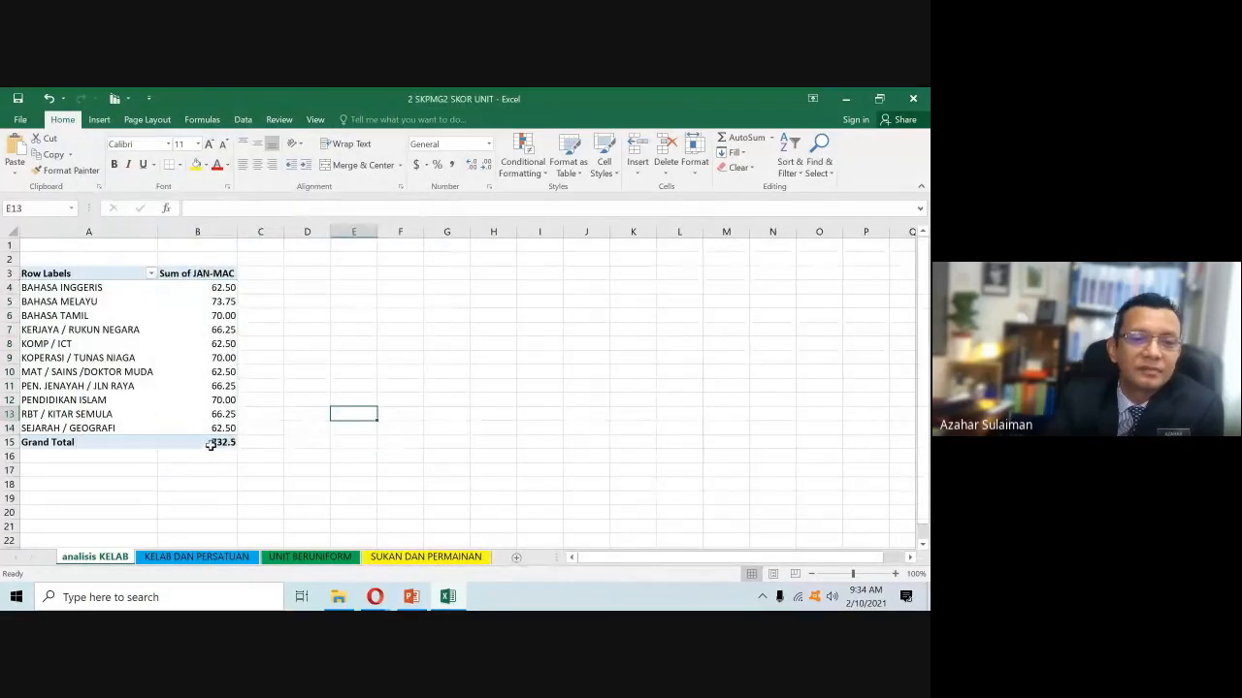
click(223, 308)
click(219, 275)
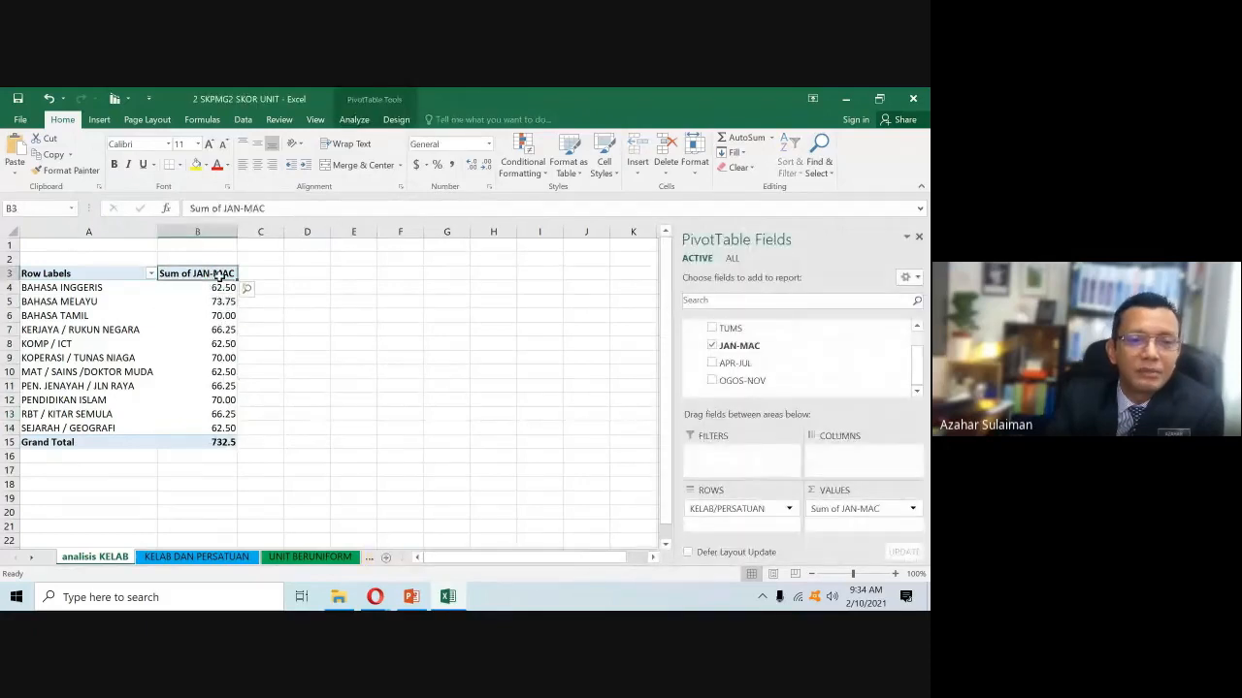
click(216, 316)
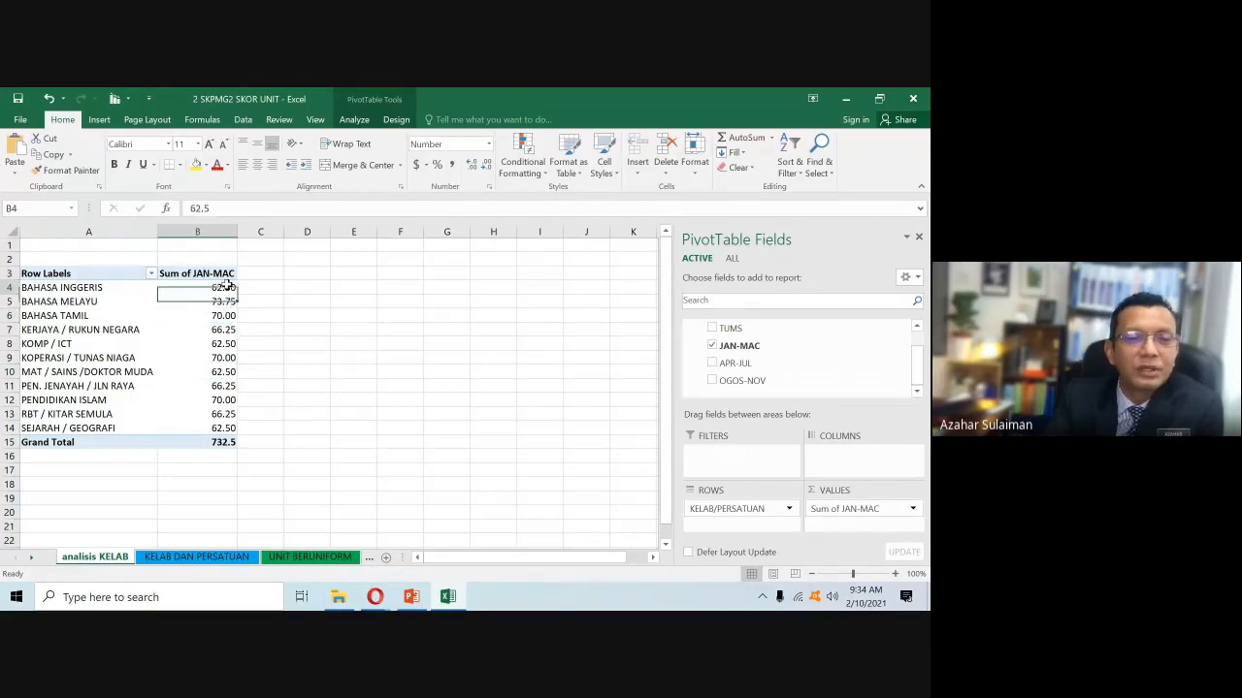
click(216, 344)
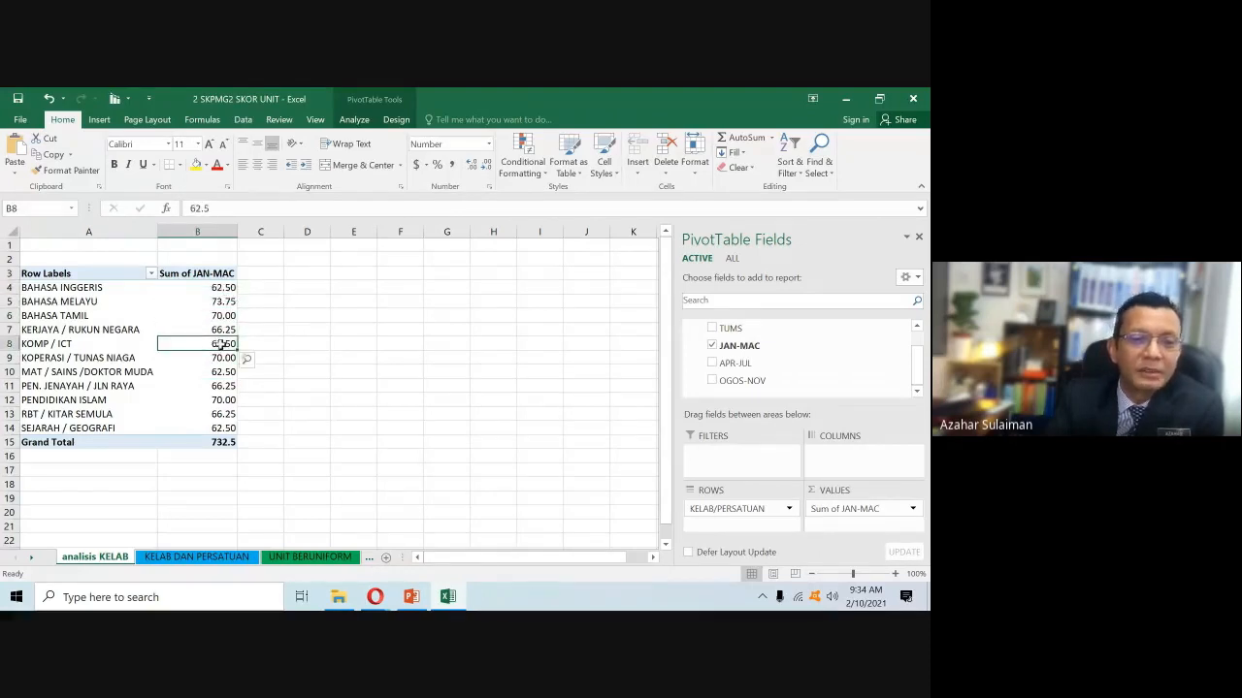
drag(219, 372, 218, 386)
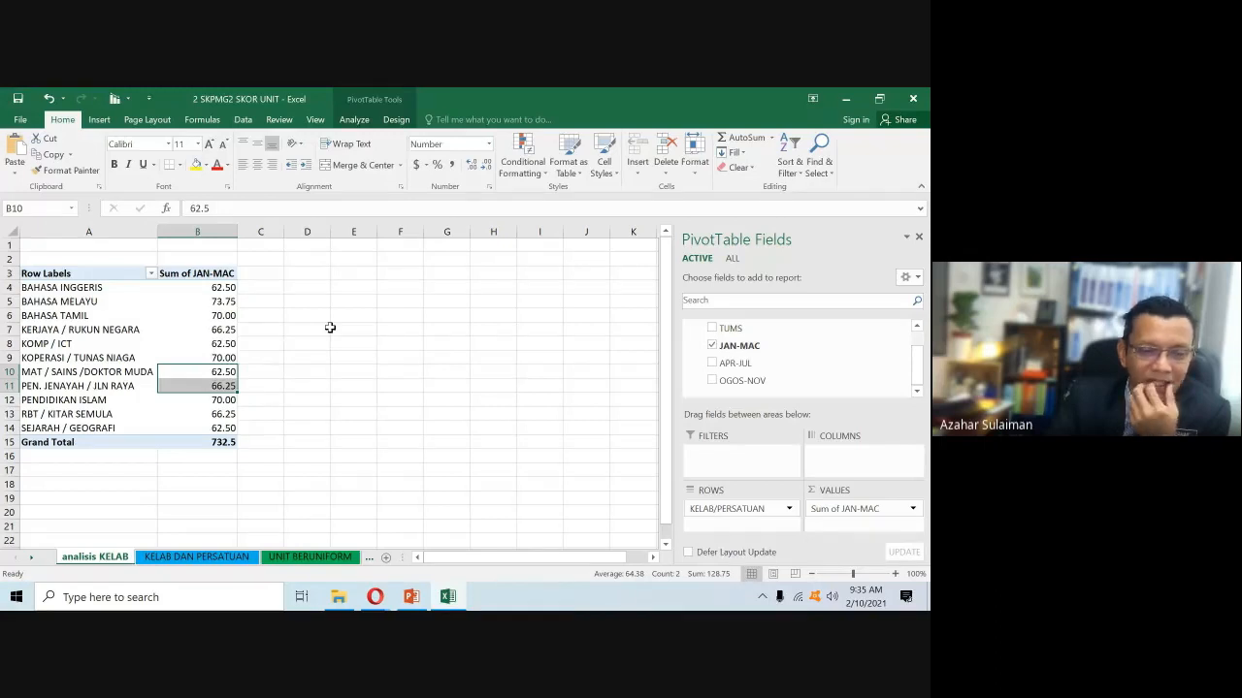
- Remove the JAN-MAC and KELAB/PERSATUAN fields from the PivotTable
click(712, 346)
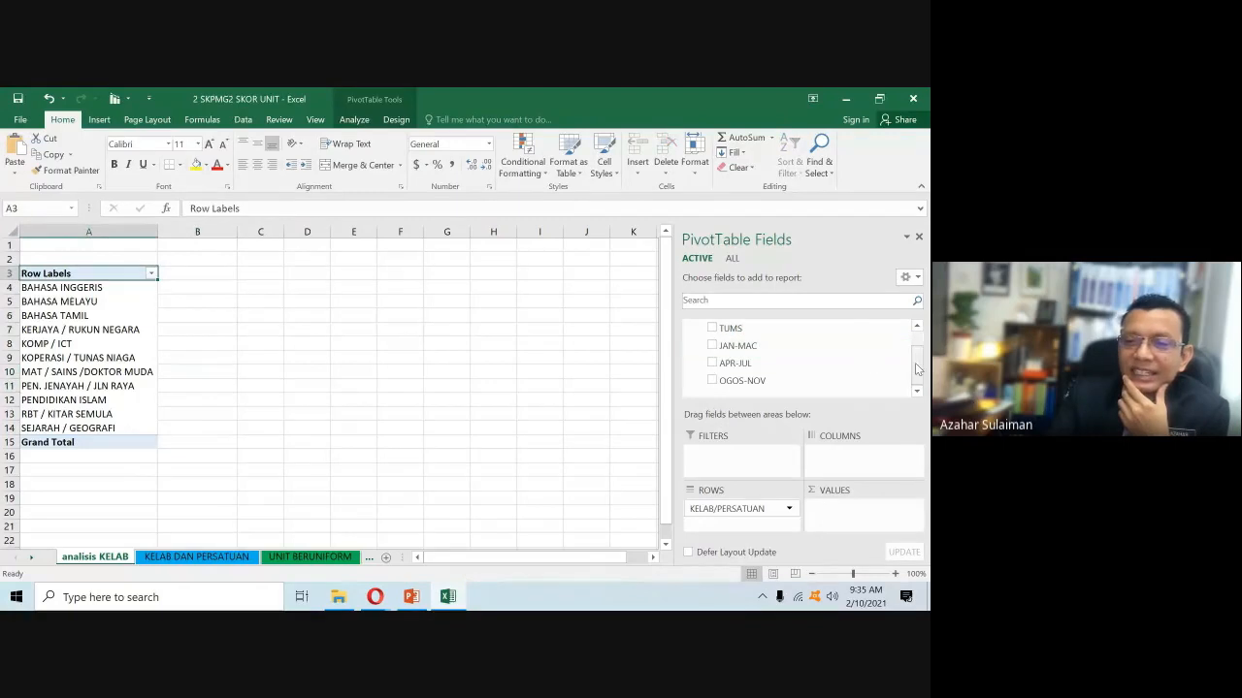
scroll(917, 351, up, 2)
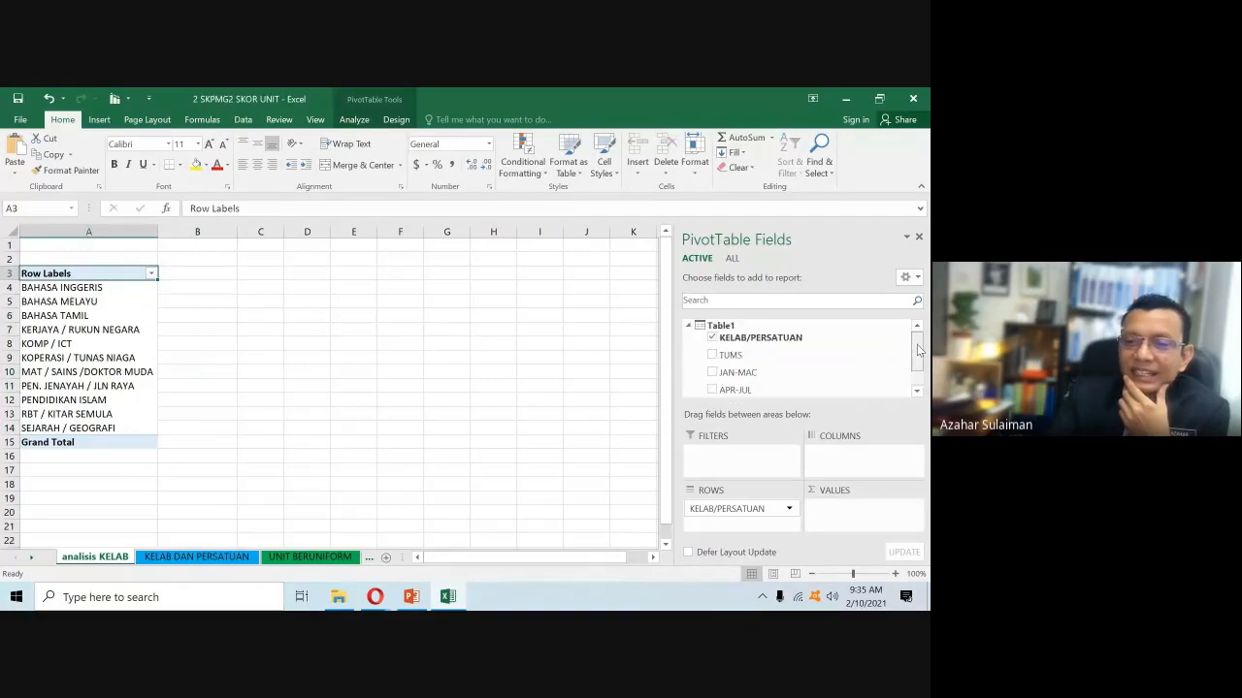
click(712, 337)
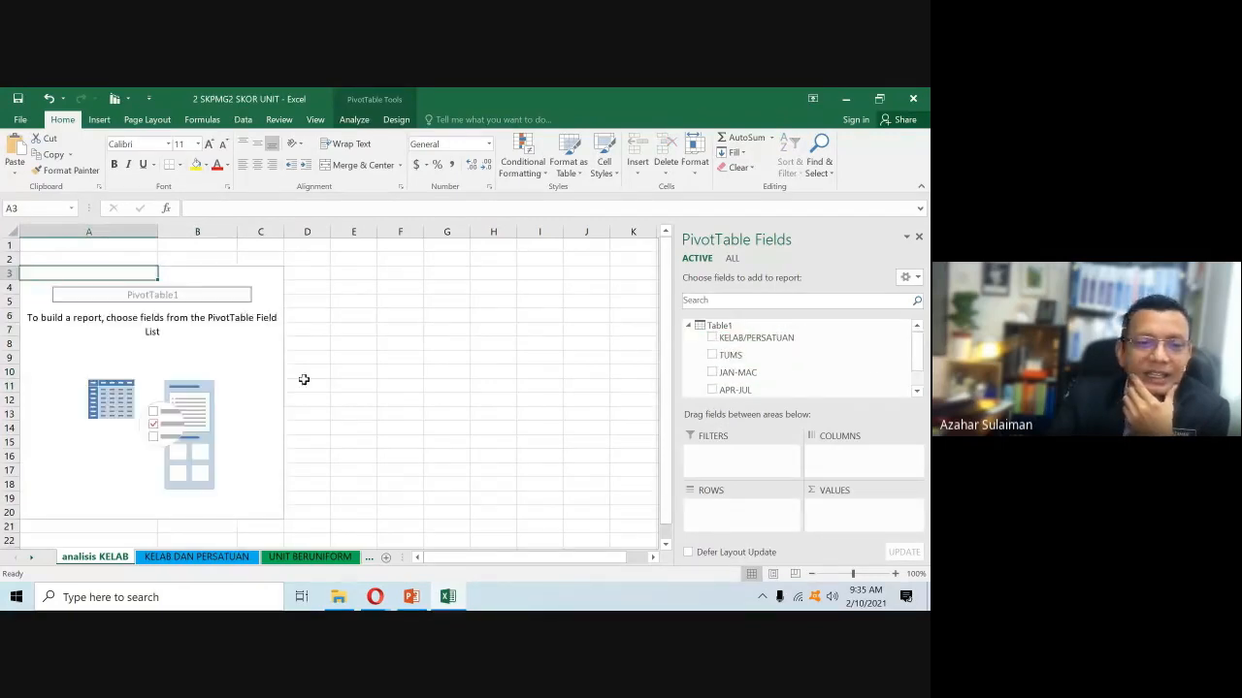
- Rebuild the PivotTable with KELAB/PERSATUAN as rows and the sum of JAN-MAC as values
click(712, 338)
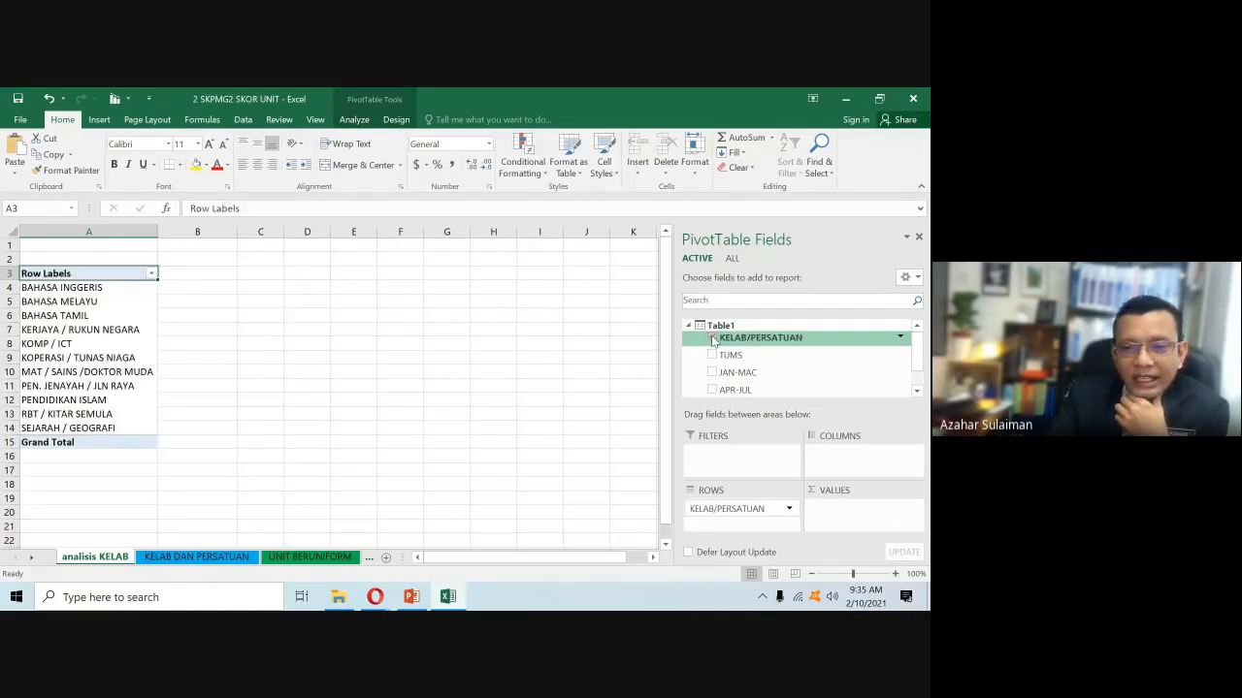
scroll(903, 354, down, 2)
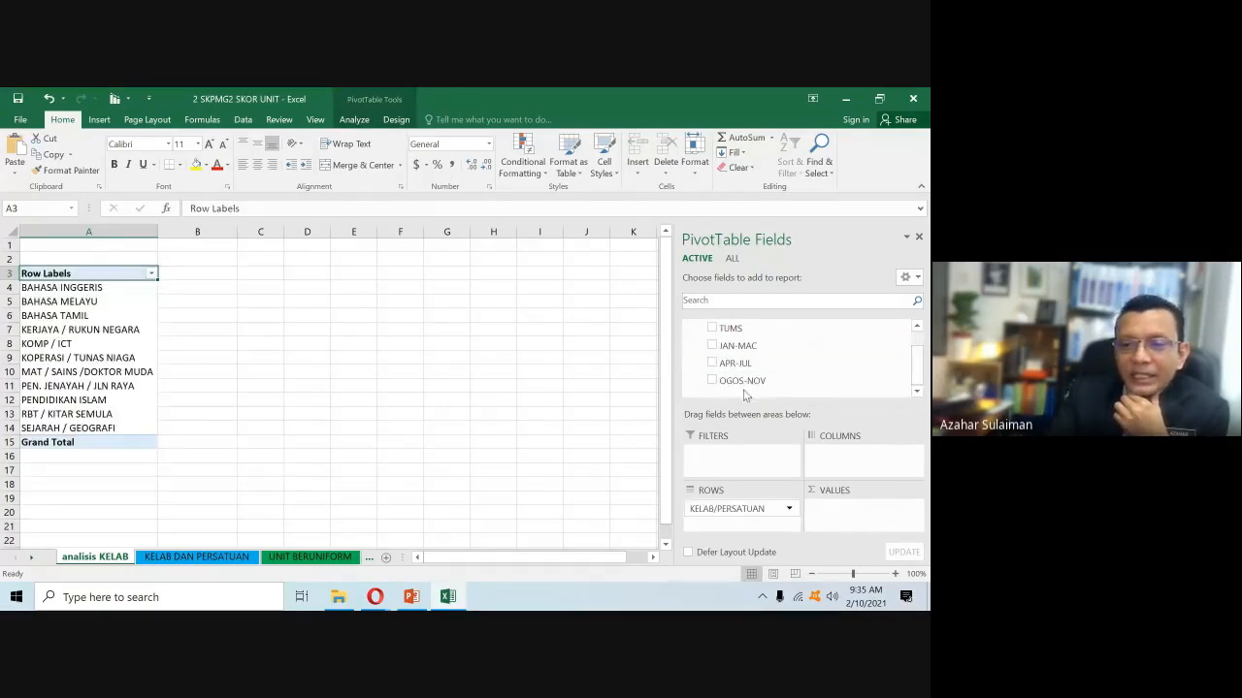
click(713, 346)
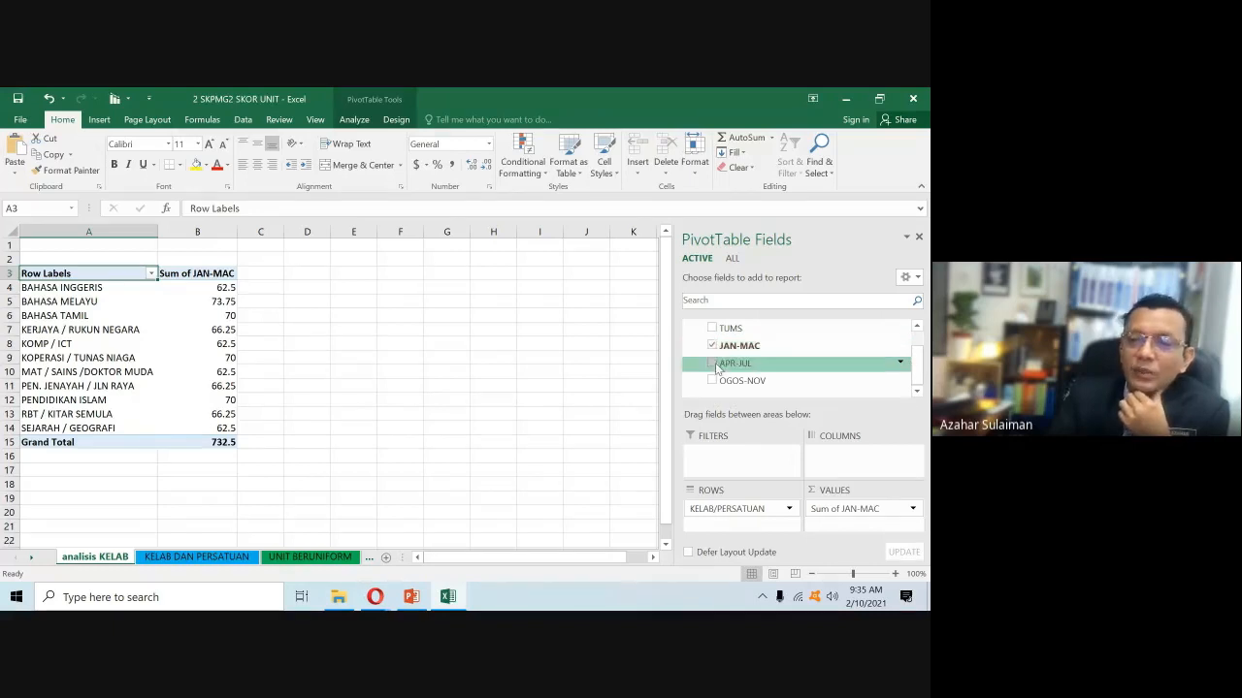
- Add APR-JUL and OGOS-NOV to the PivotTable's values and format the scores in B4:D14 as Number with 2 decimal places
click(712, 363)
click(712, 381)
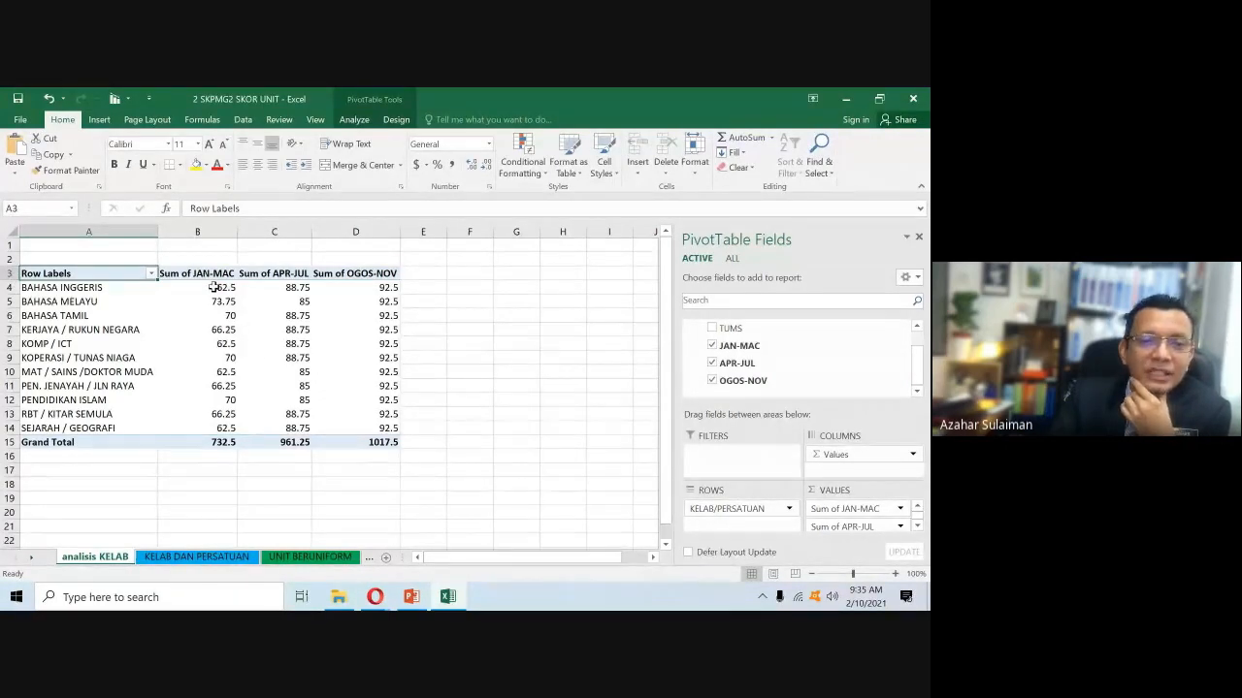
drag(213, 287, 385, 430)
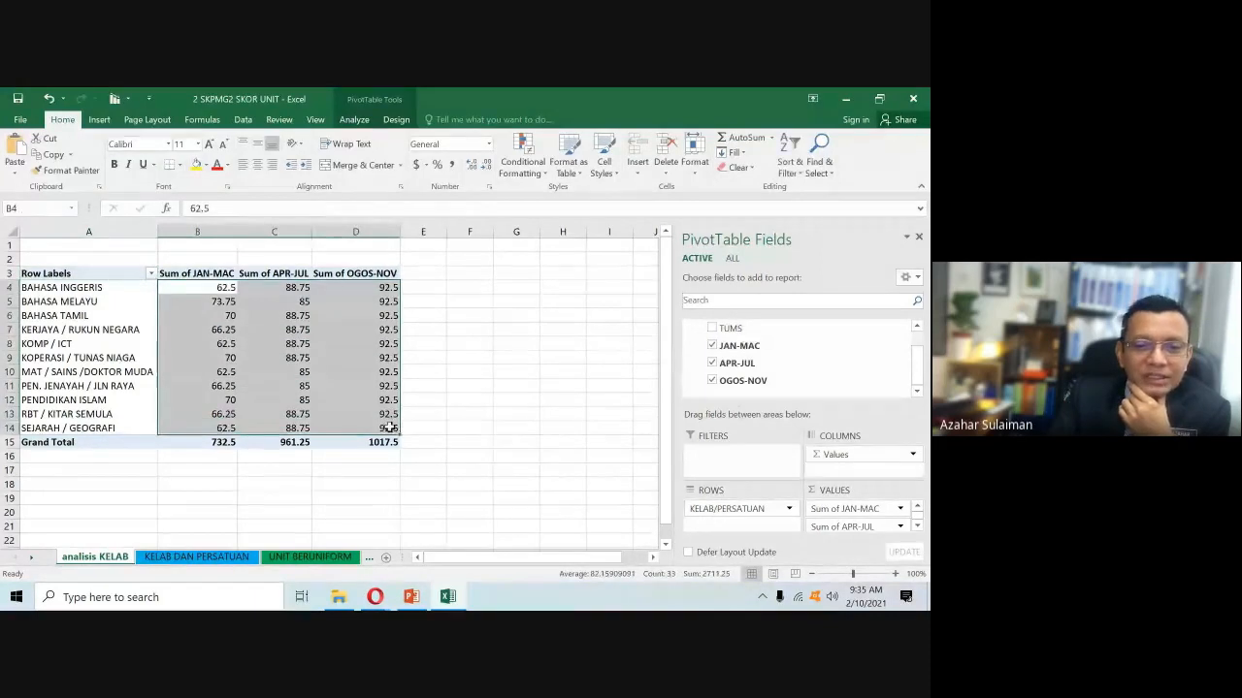
right_click(390, 430)
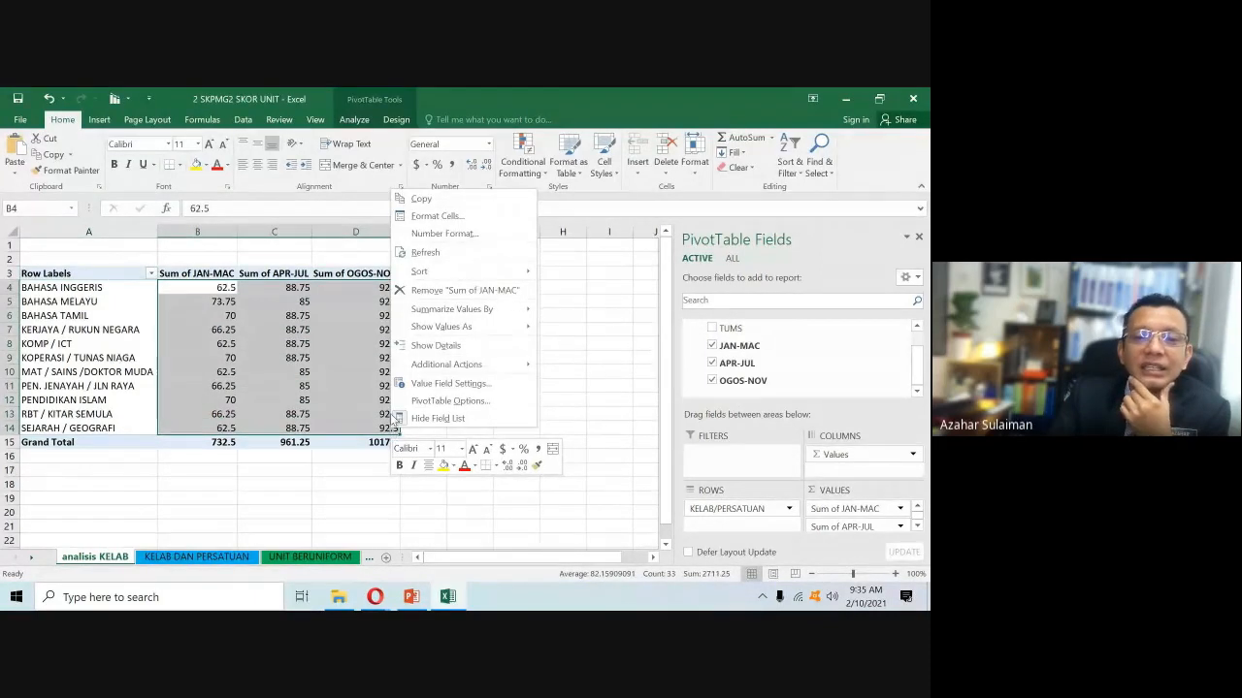
key(Escape)
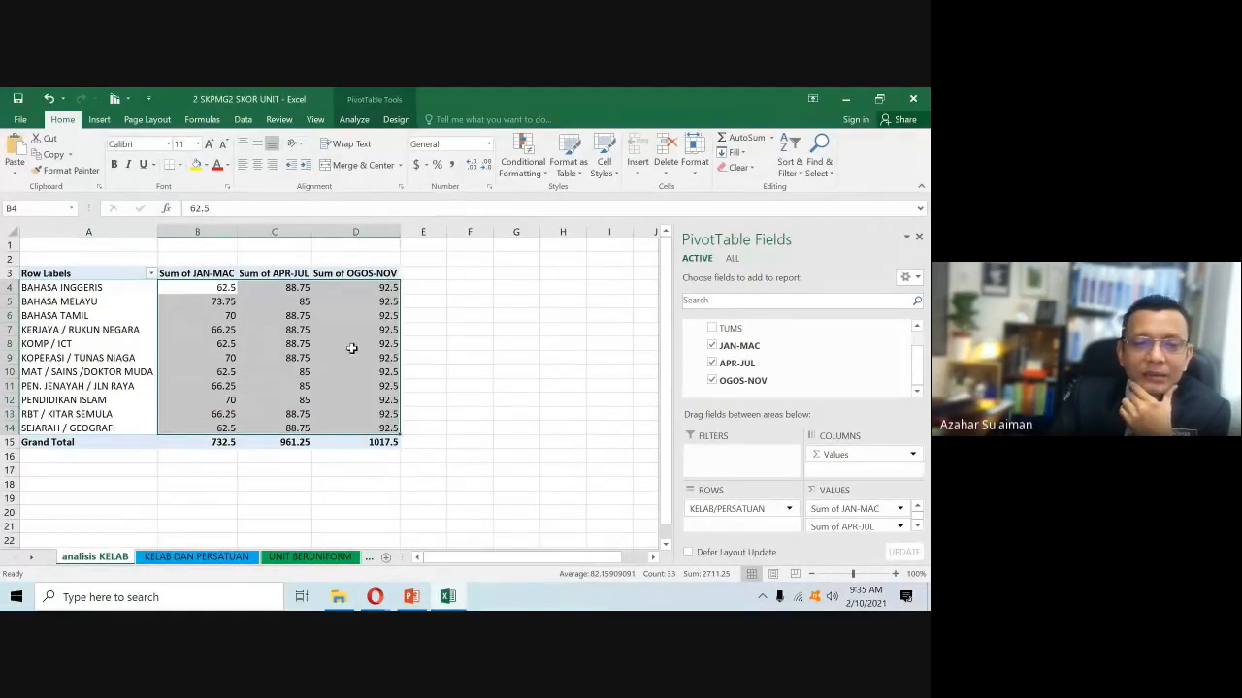
right_click(333, 346)
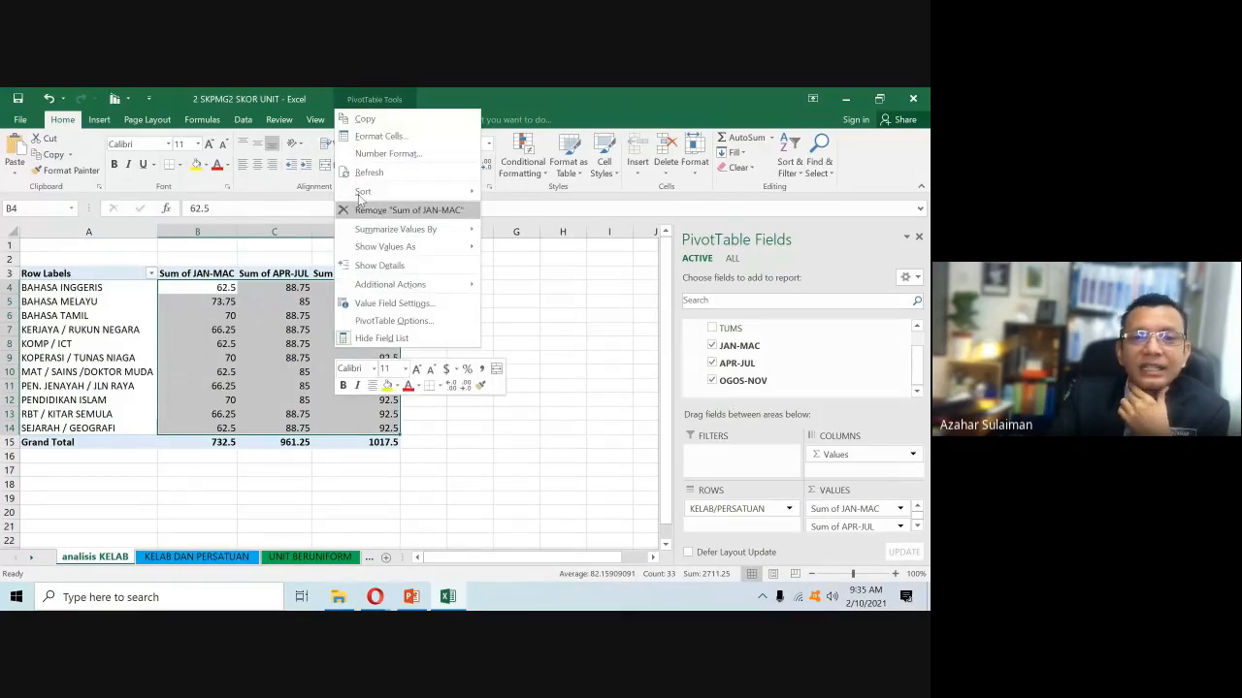
click(375, 140)
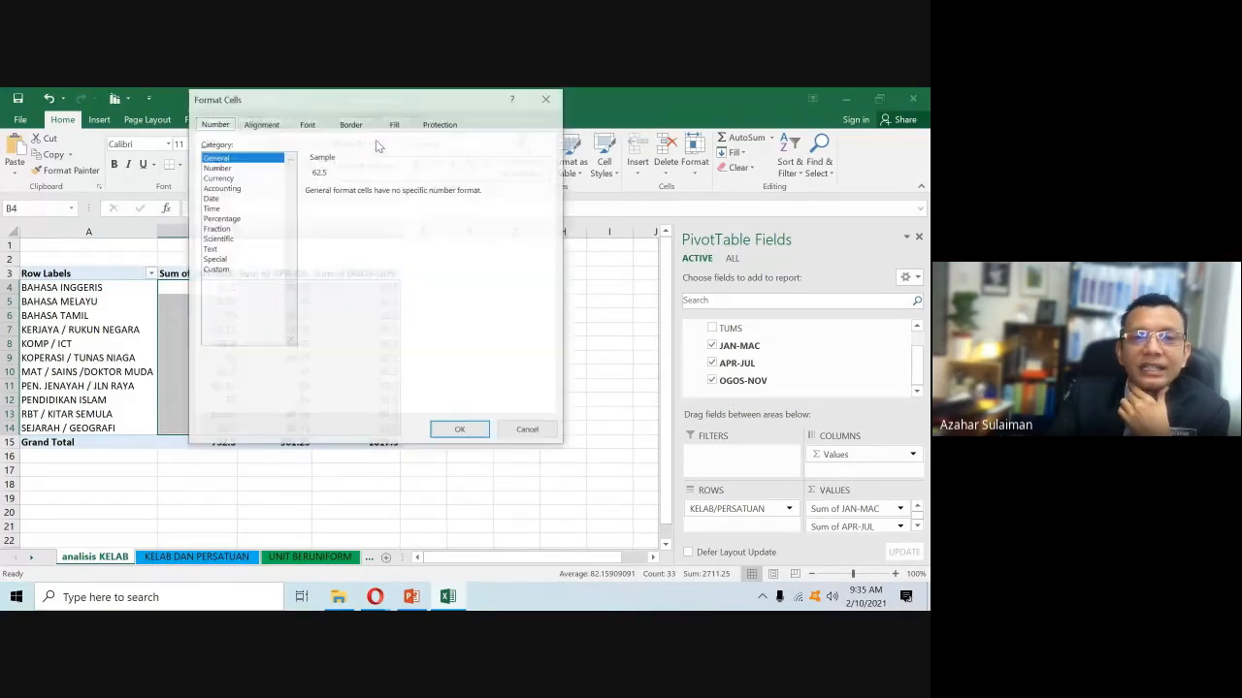
click(227, 168)
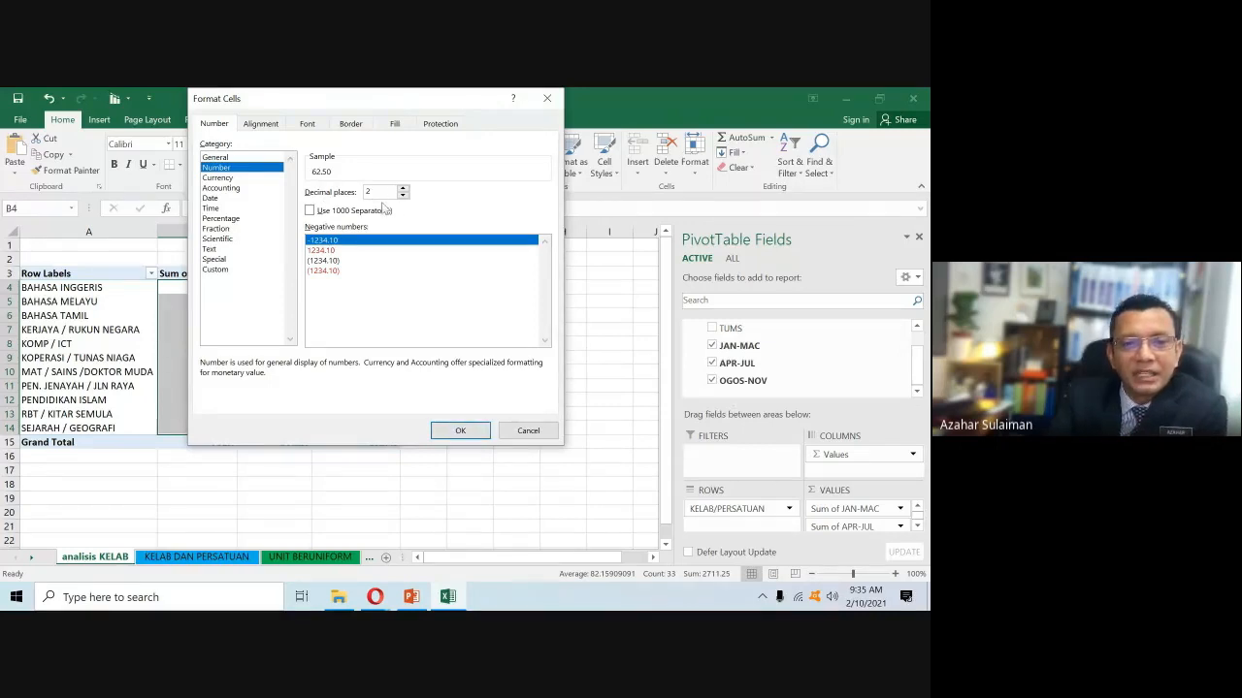
click(460, 430)
click(476, 428)
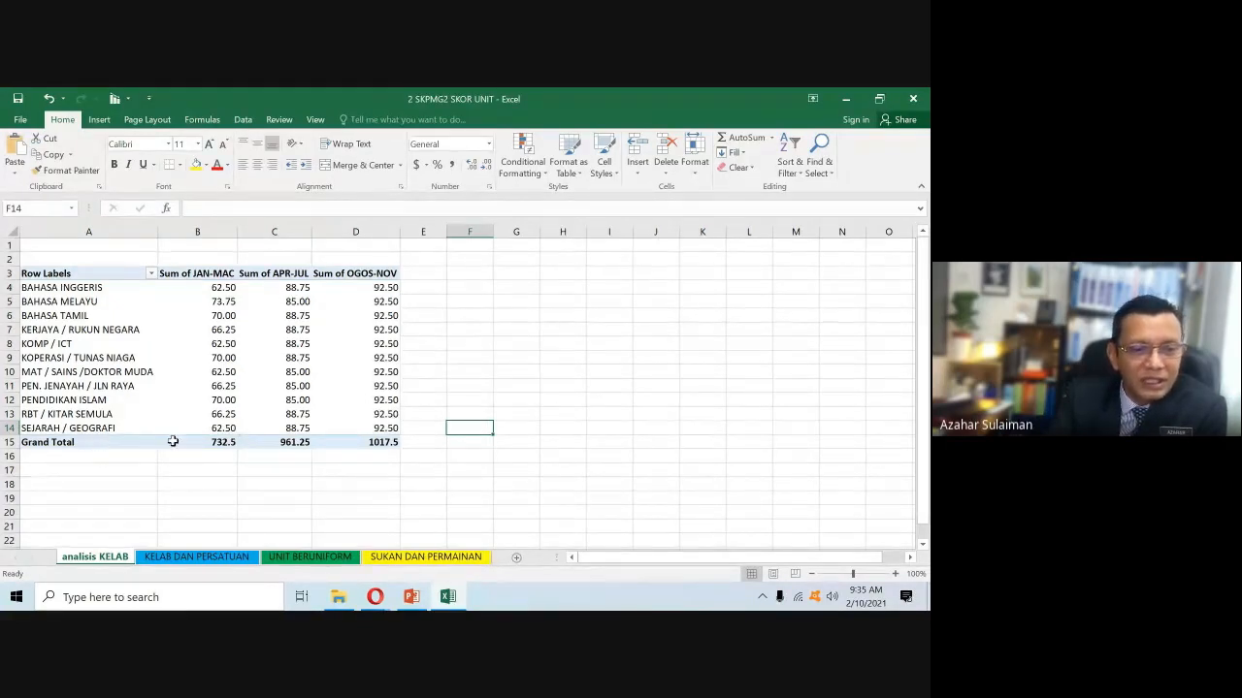
- Examine the PivotTable's Grand Total row against the source table on the KELAB DAN PERSATUAN sheet and return to analisis KELAB
click(136, 441)
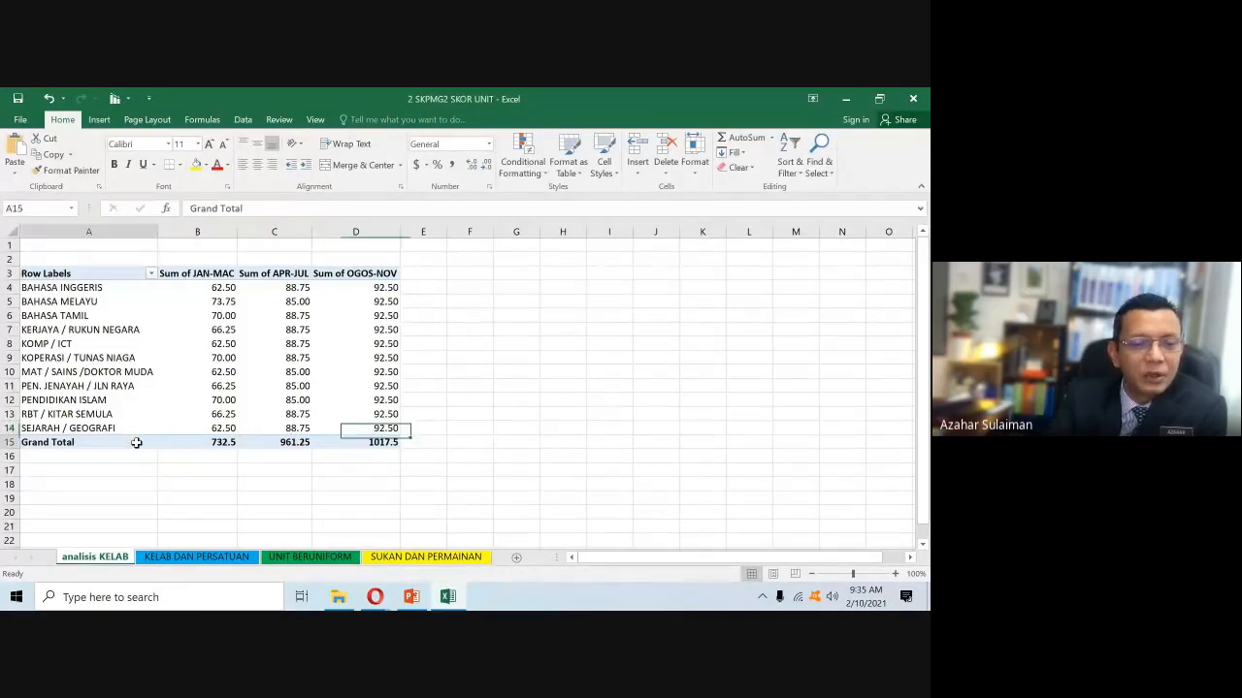
click(378, 442)
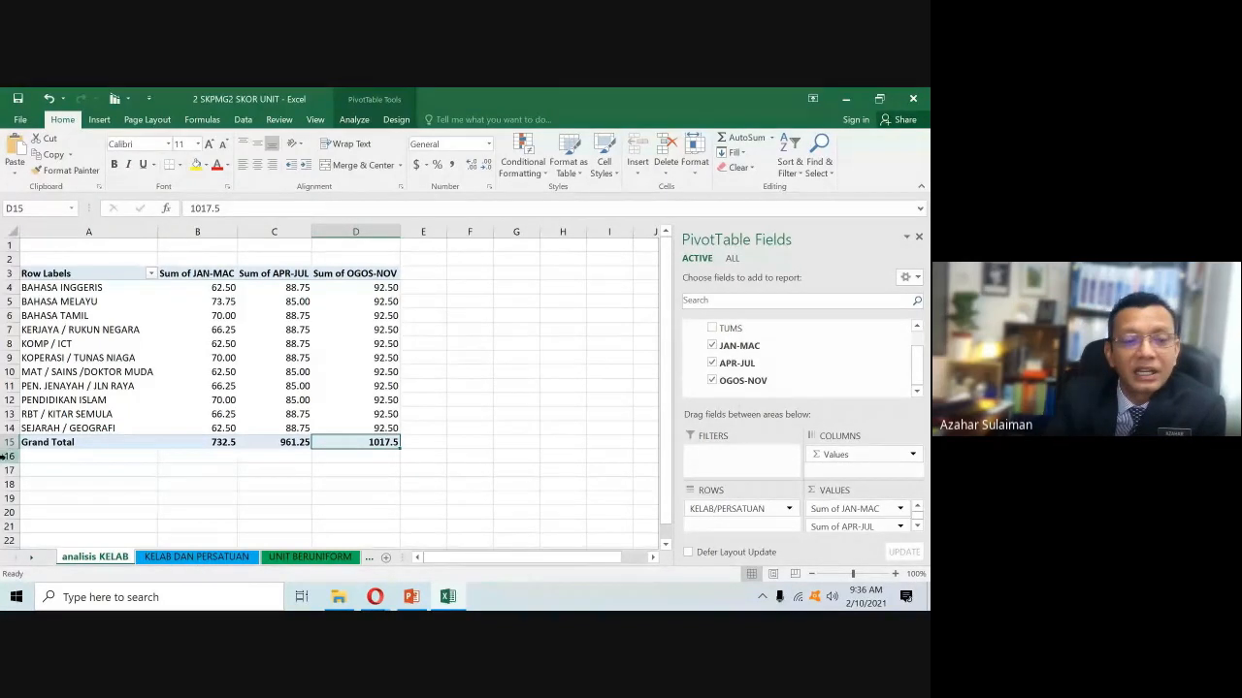
click(48, 443)
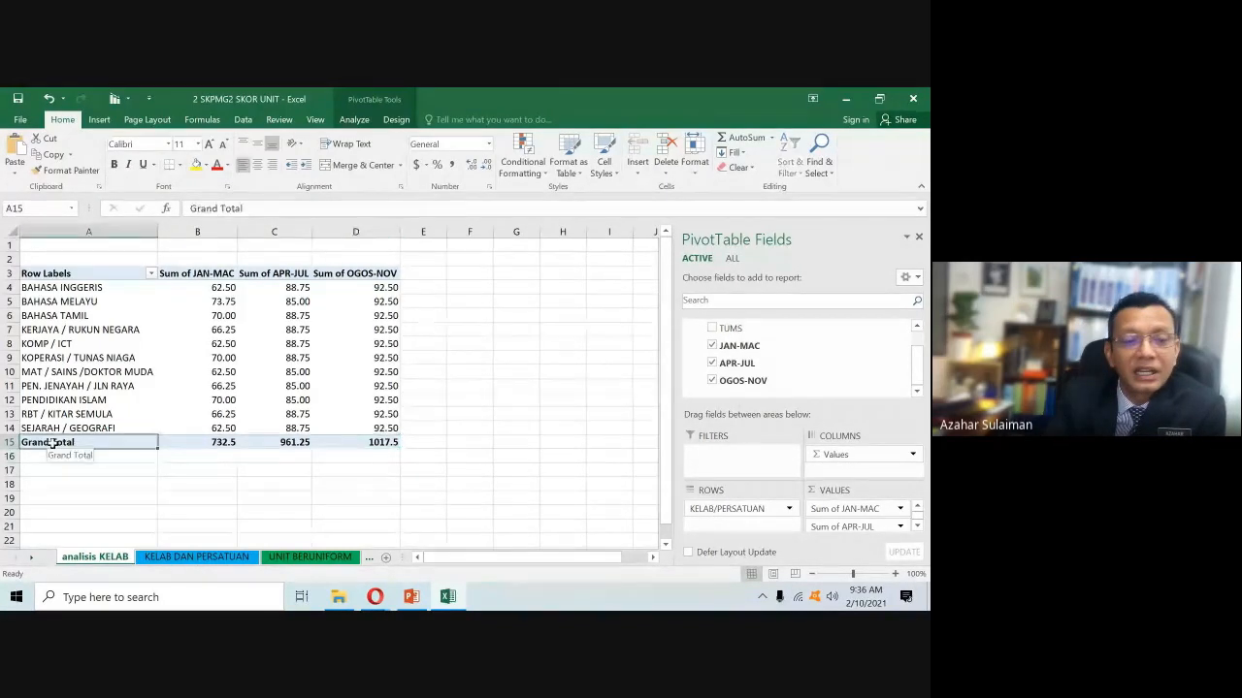
click(198, 558)
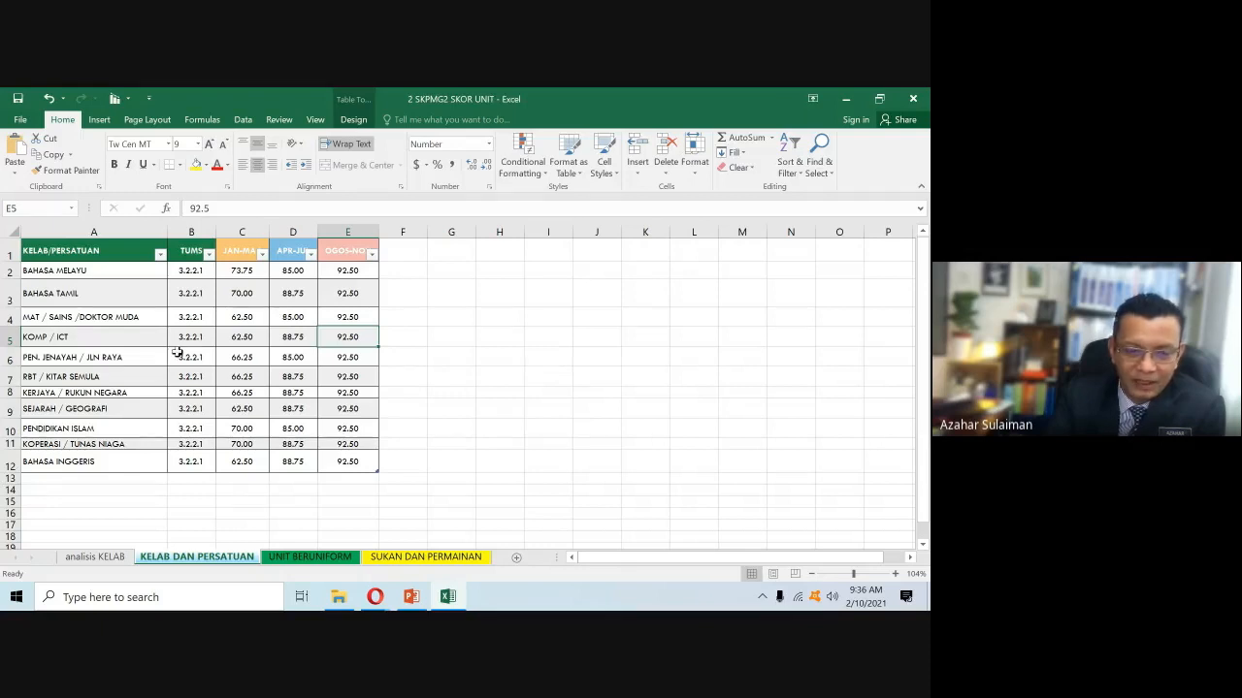
click(107, 559)
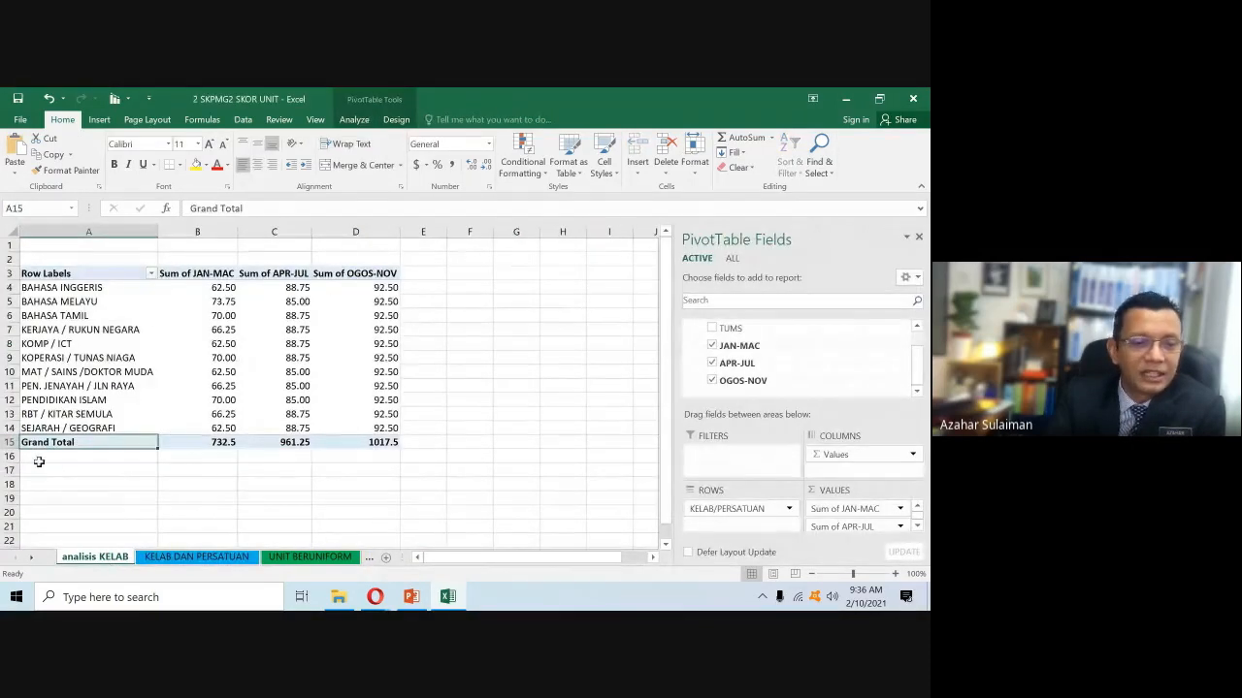
click(438, 431)
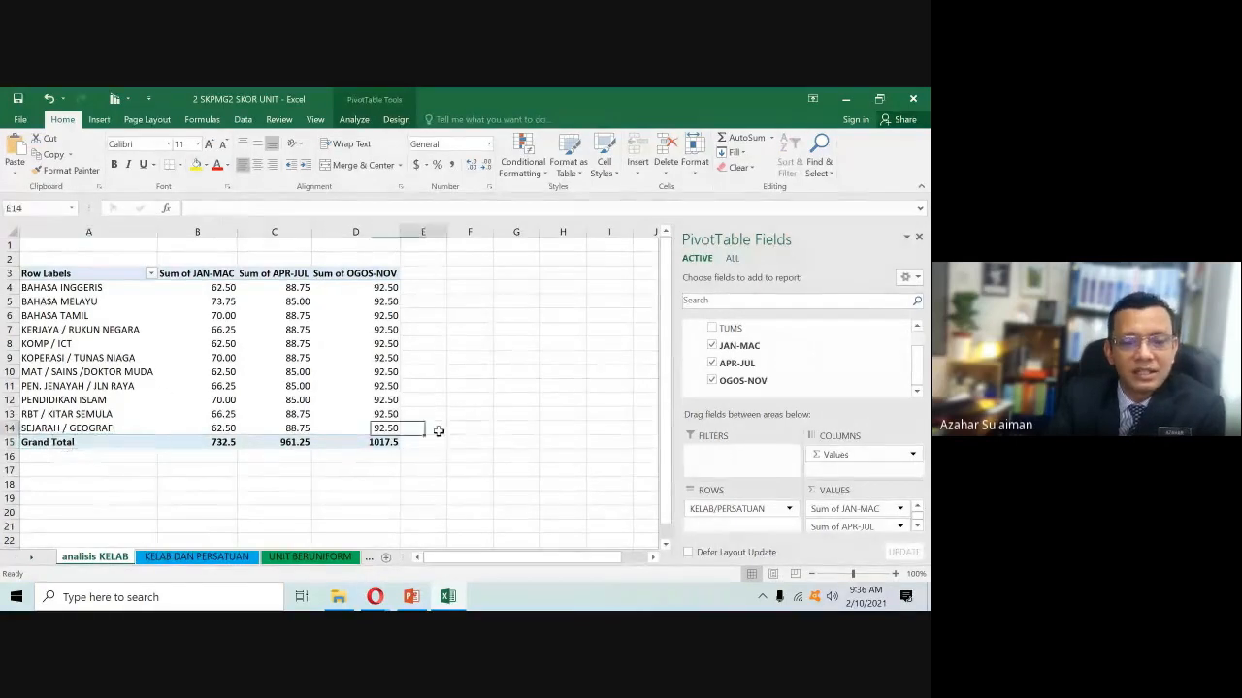
- Turn the PivotTable's grand totals off for rows and columns
click(106, 443)
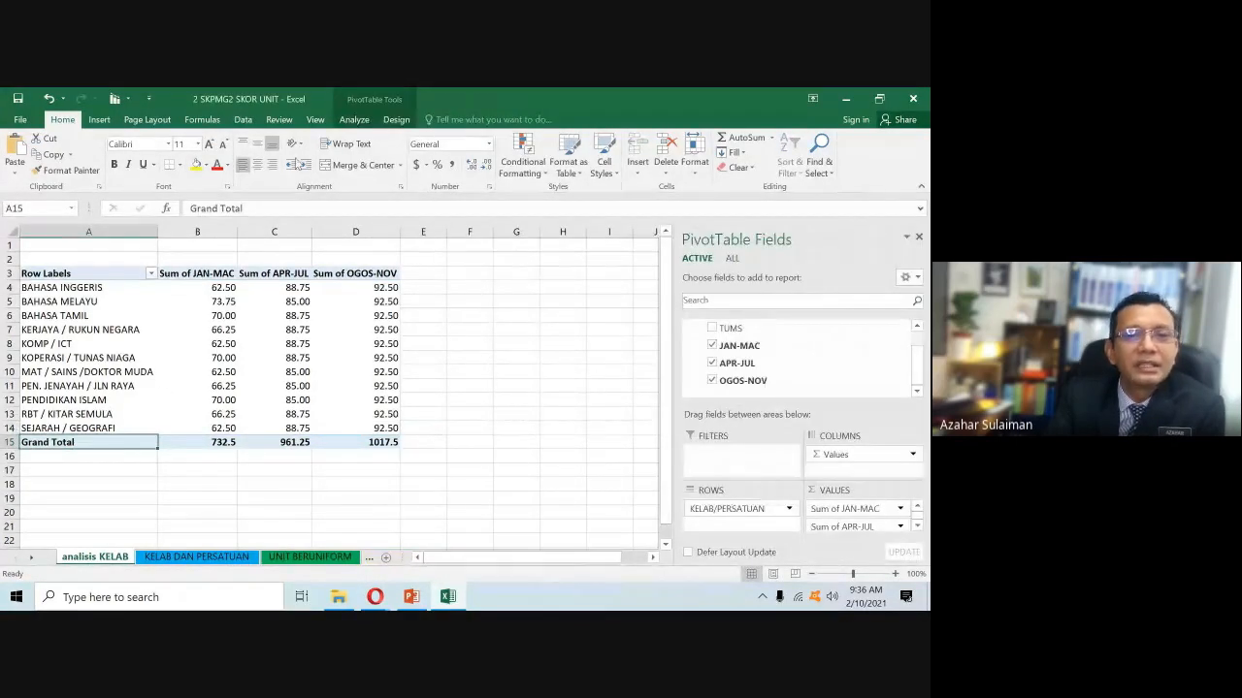
click(394, 121)
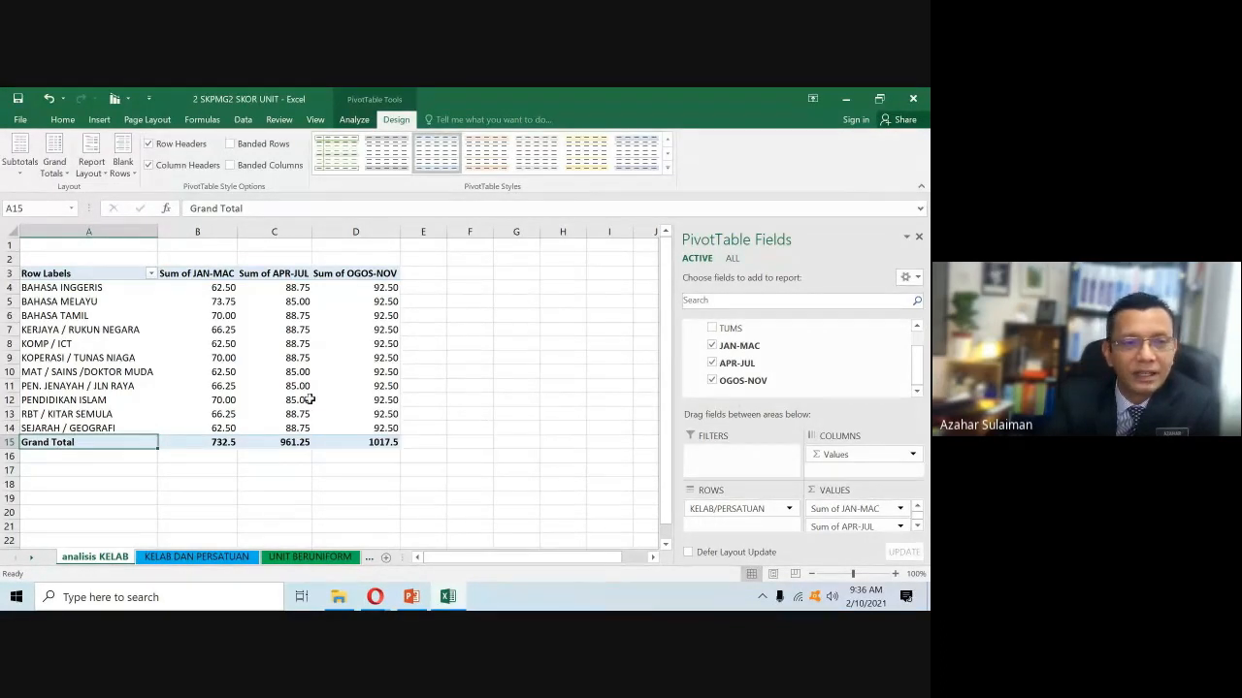
click(57, 160)
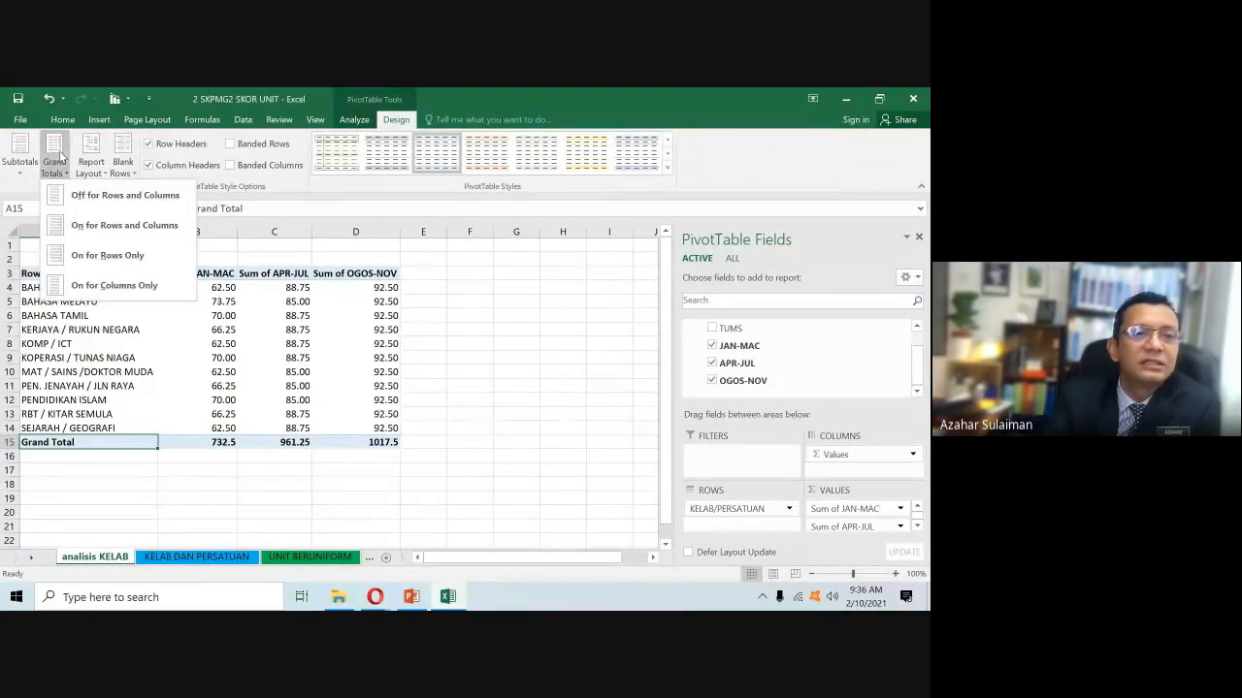
click(107, 197)
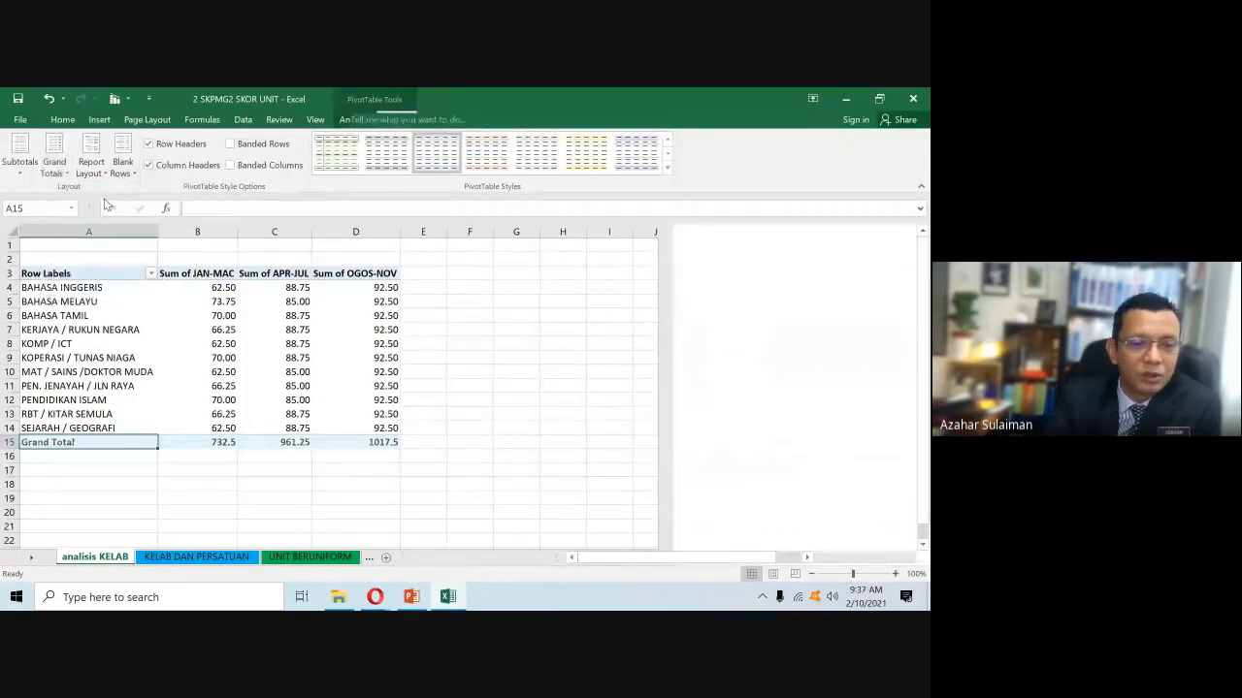
click(167, 343)
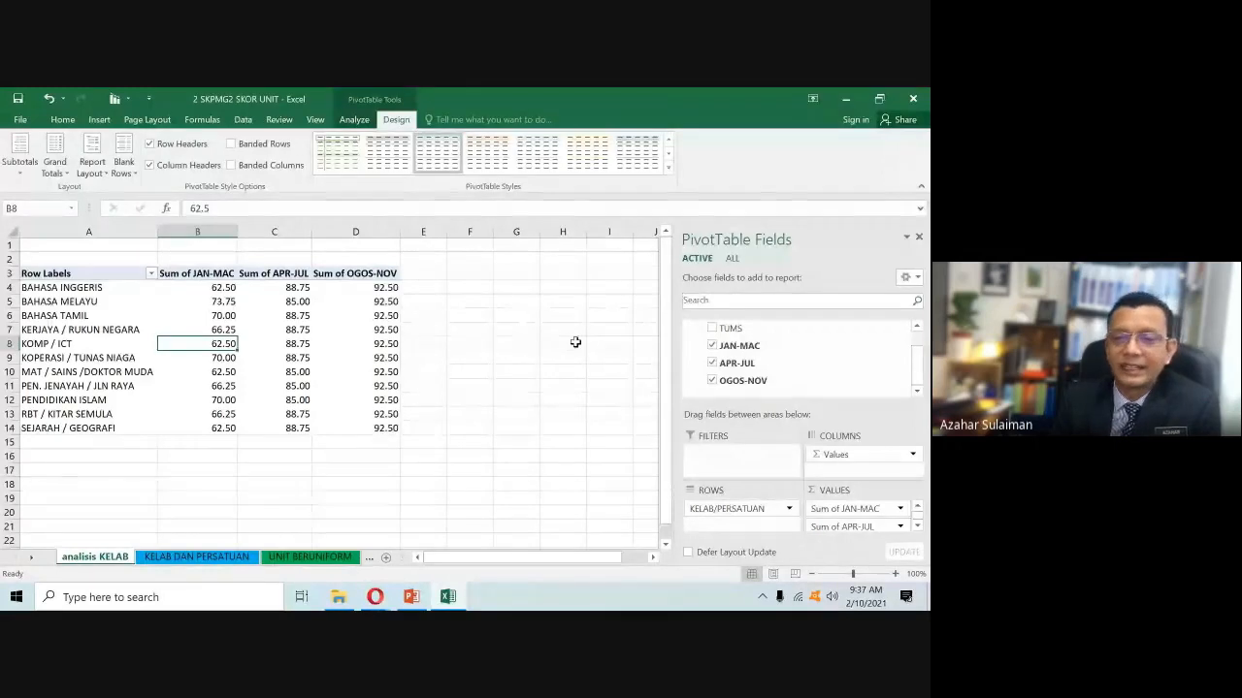
- Remove the three period fields from the PivotTable and add them back as values in the order APR-JUL, OGOS-NOV, JAN-MAC
click(712, 347)
click(712, 363)
click(712, 381)
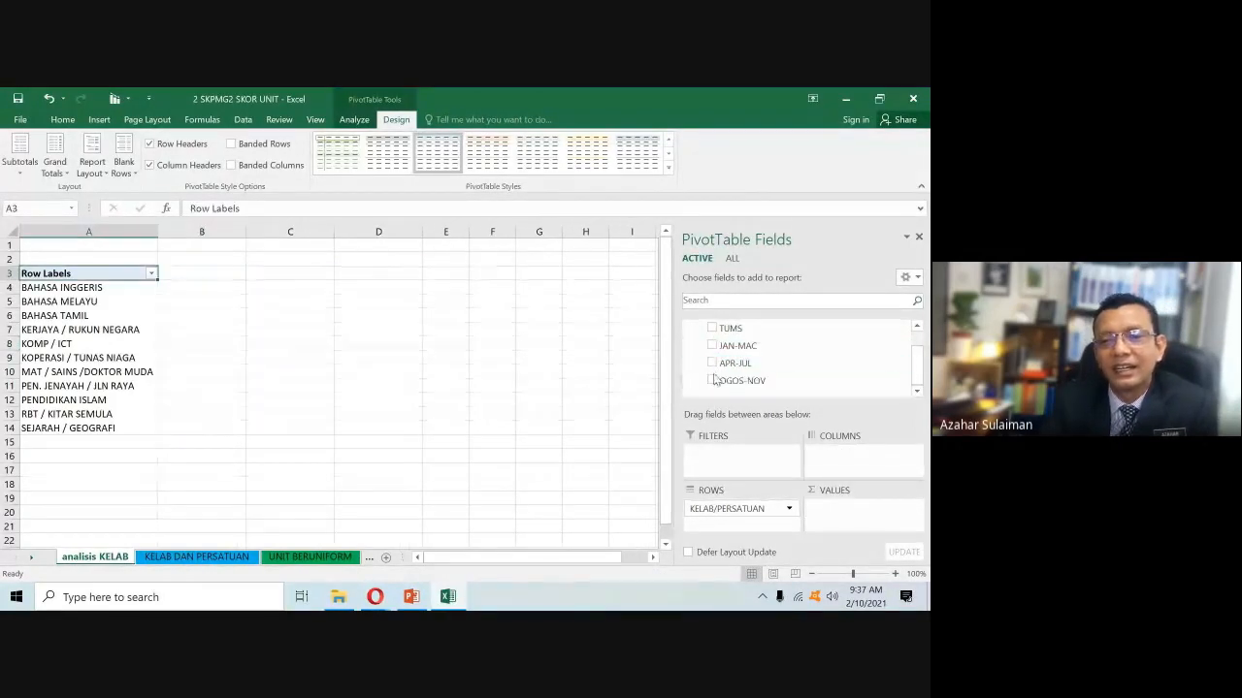
click(712, 363)
click(712, 380)
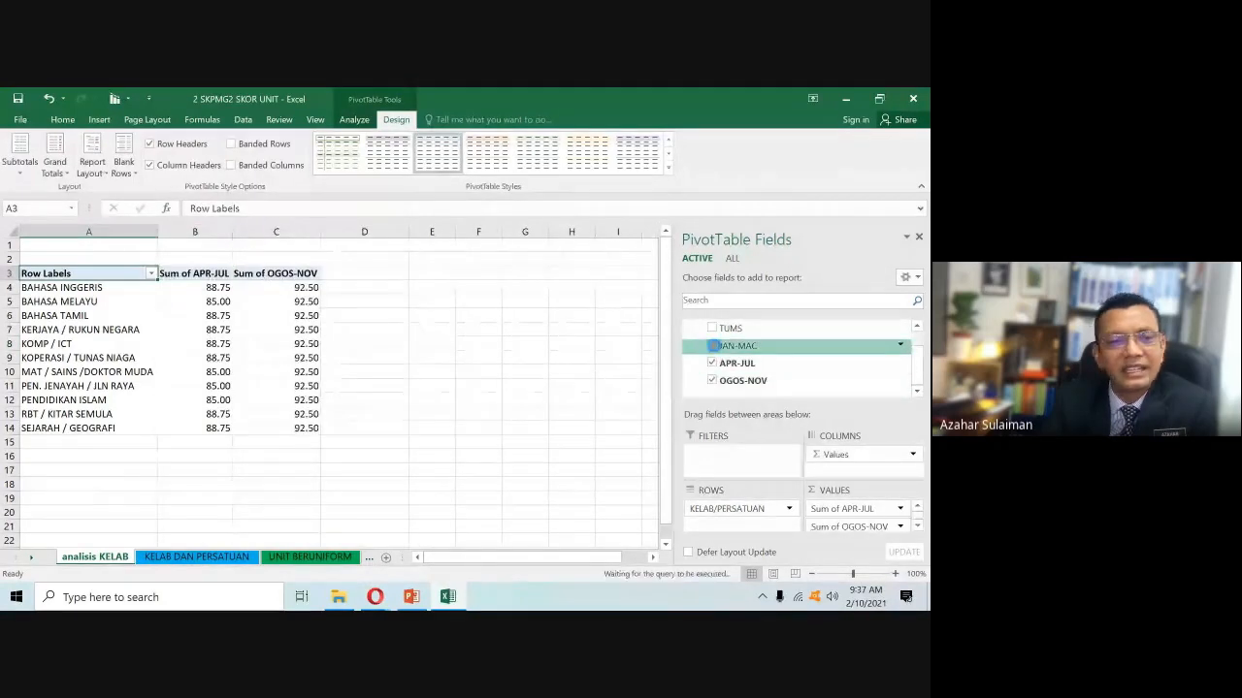
click(712, 346)
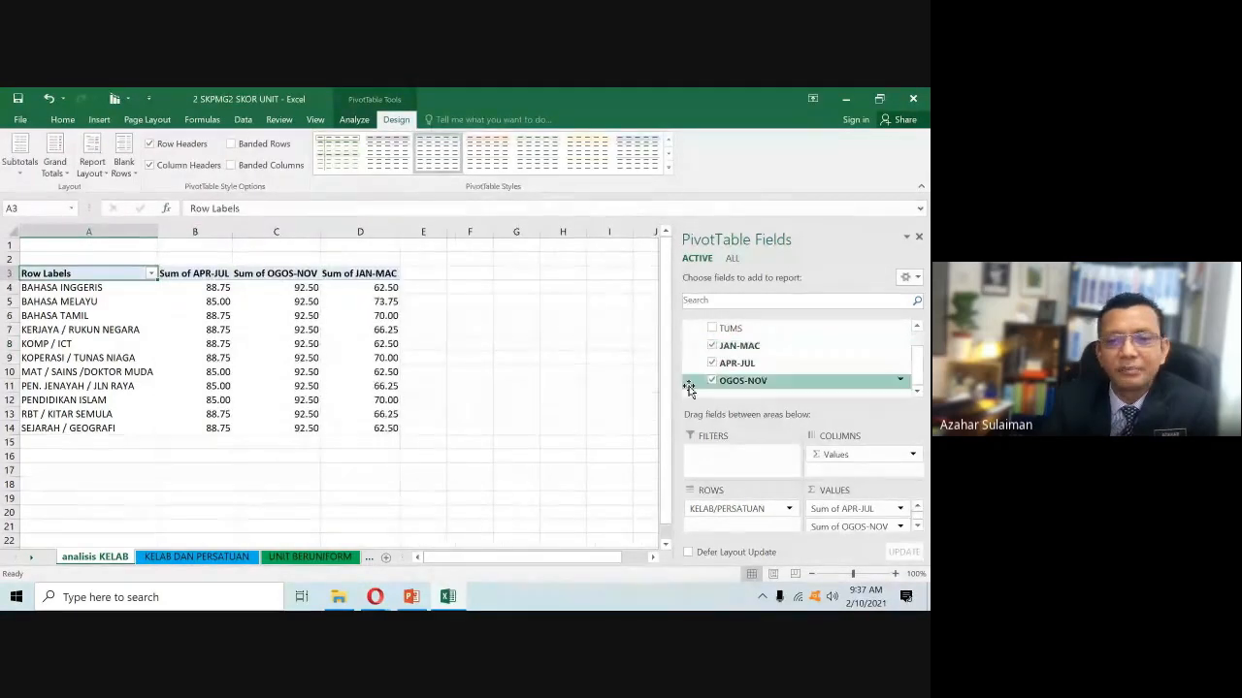
- Try adding the TUMS field to the pivot table's rows and remove it again
click(712, 328)
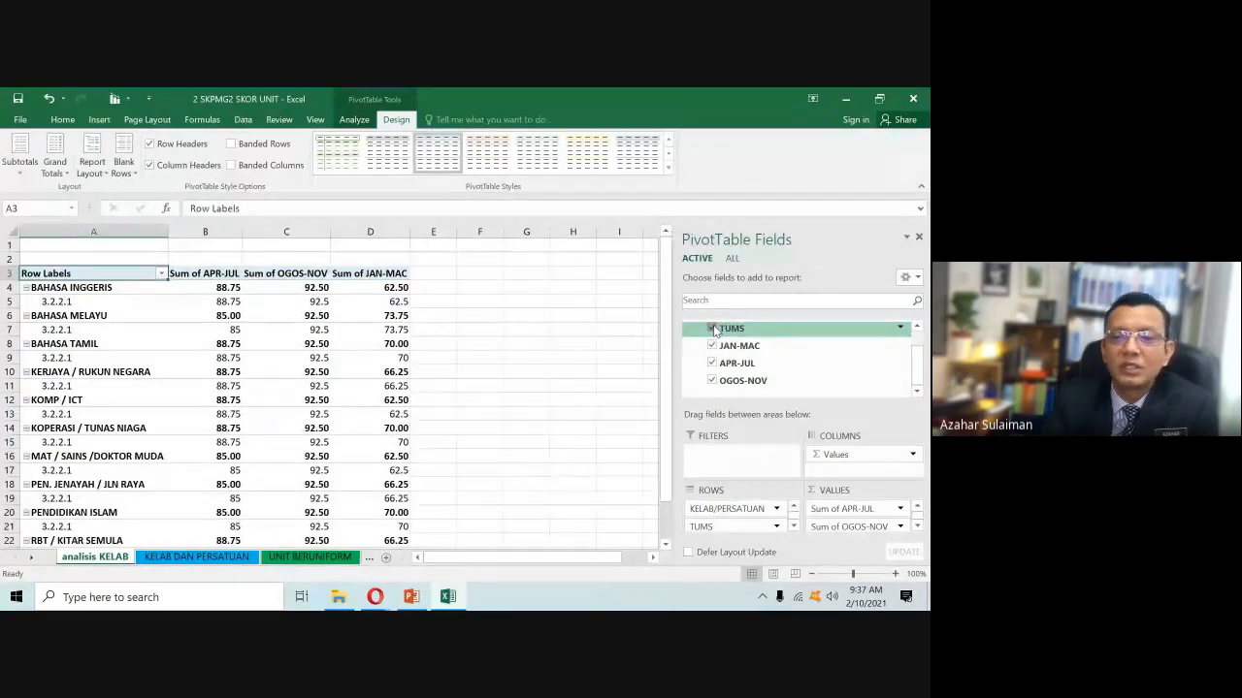
click(712, 329)
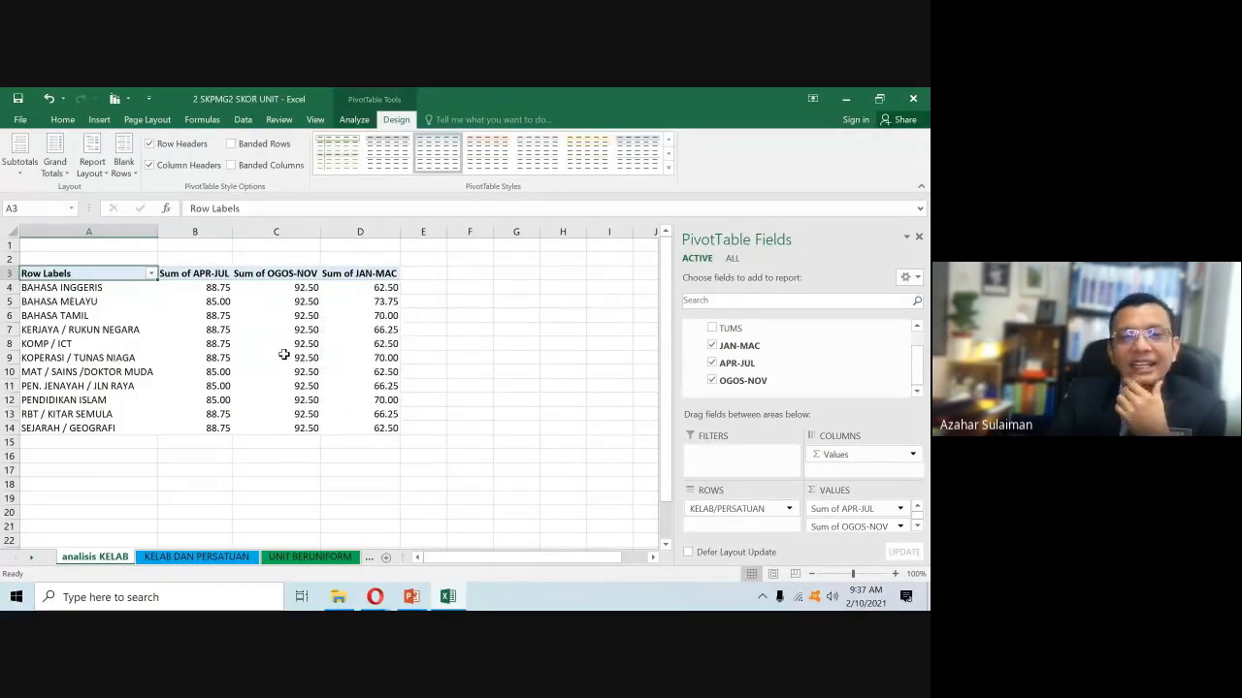
- Copy the whole club analysis pivot table, cells A3:D14, on the analisis KELAB sheet
drag(81, 274, 350, 428)
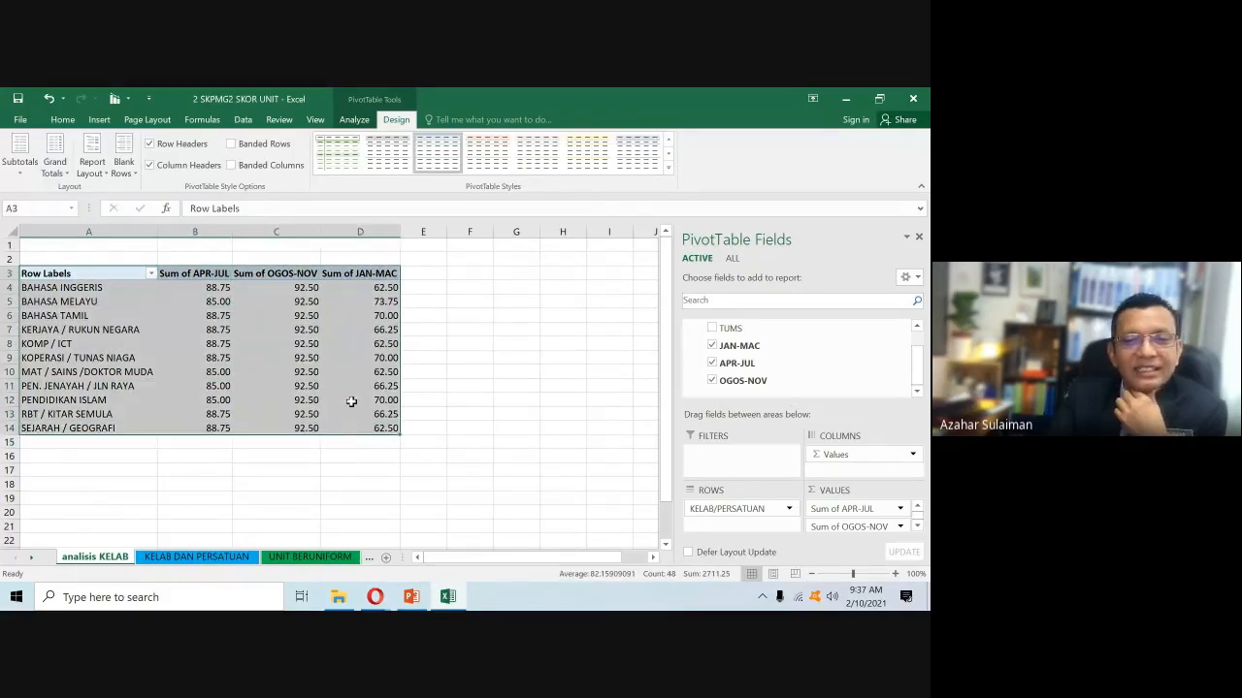
right_click(351, 401)
click(373, 411)
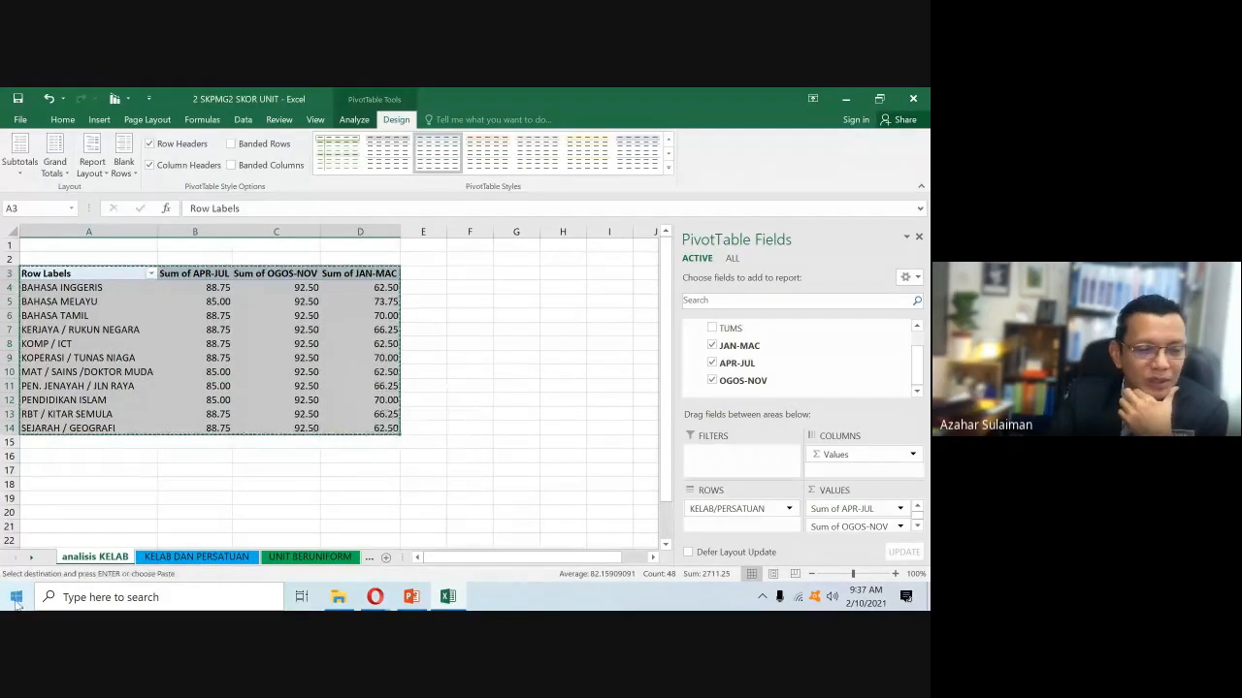
- Start PowerPoint, open the recent presentation "6 DIS TEMPLATE LAPORAN SKPMG2 TAHUN 2020" and dismiss Document Recovery
click(16, 597)
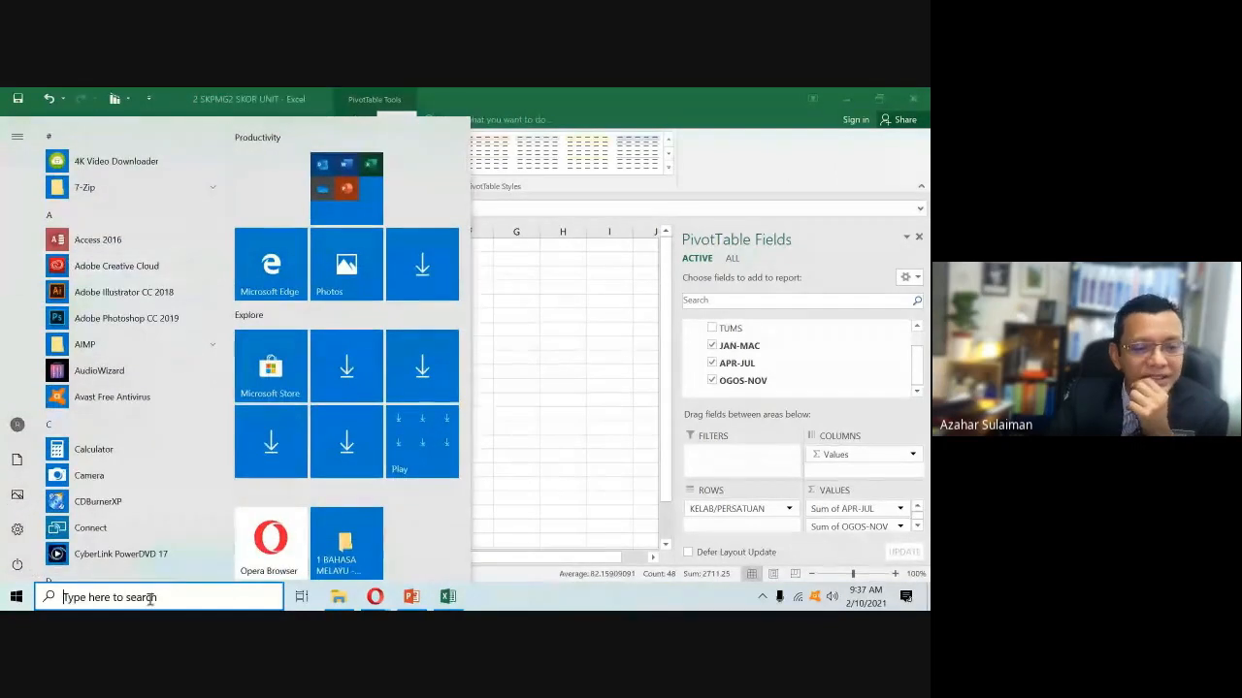
click(151, 599)
click(312, 231)
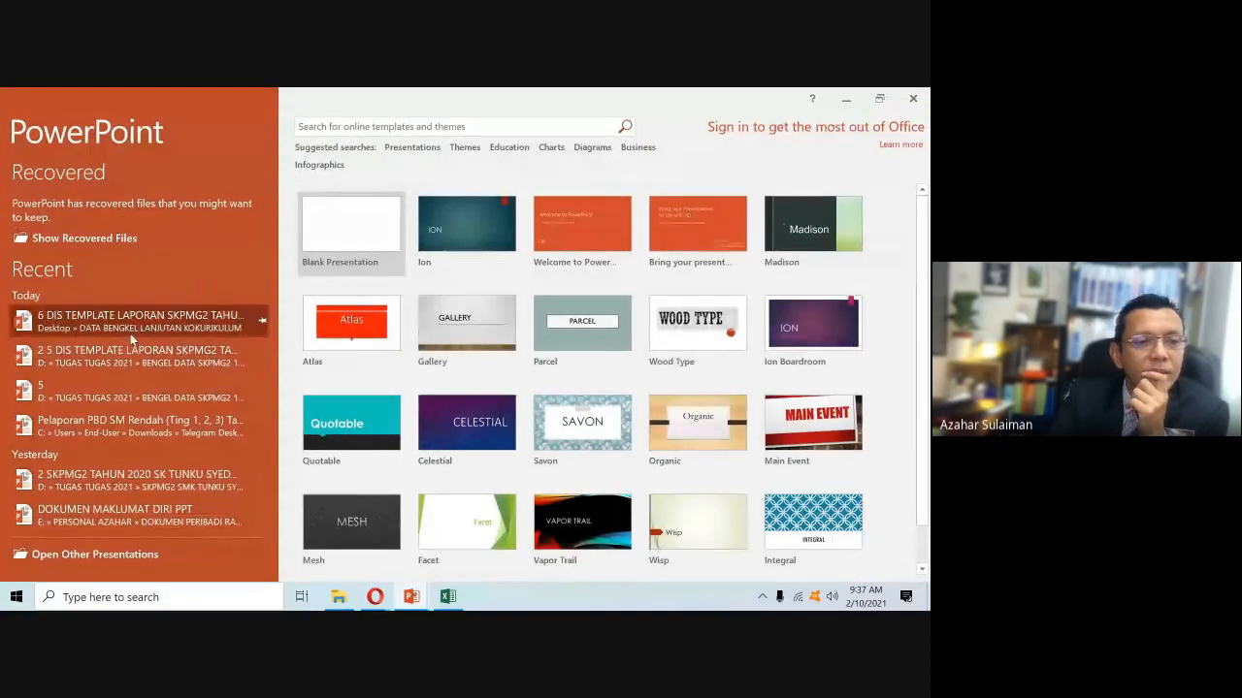
click(133, 326)
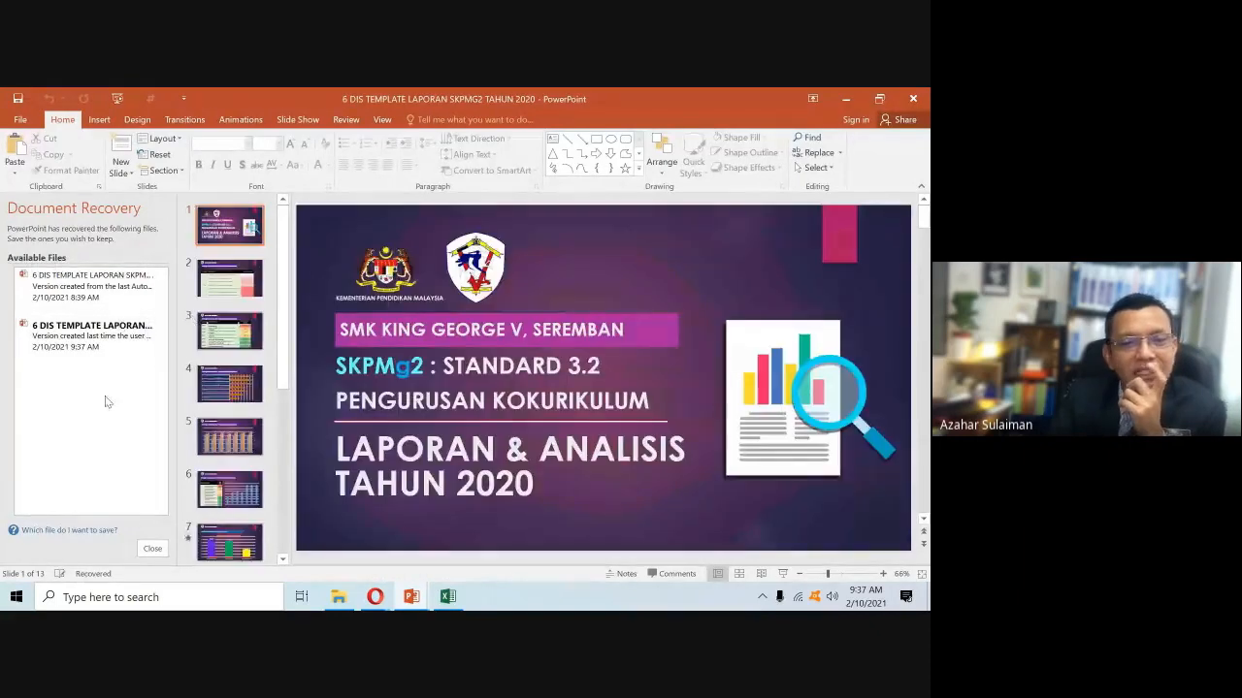
click(152, 548)
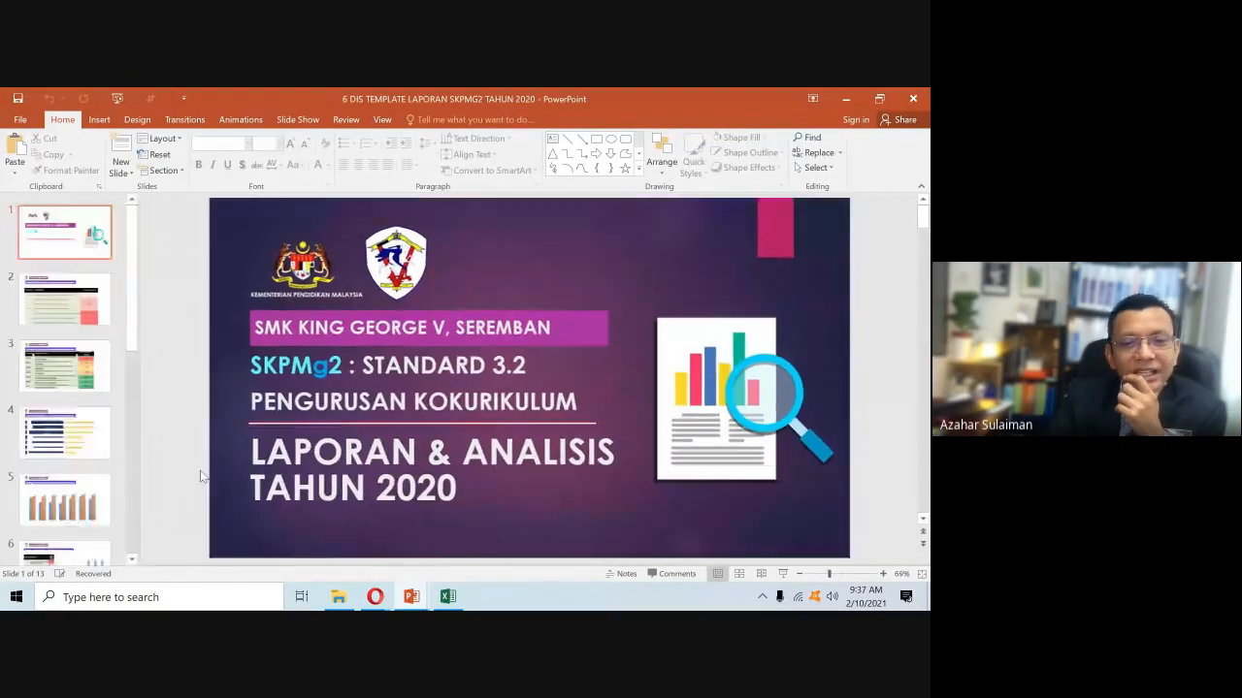
- Look through the report template's first five slides, examining how its score tables and charts are presented
click(75, 313)
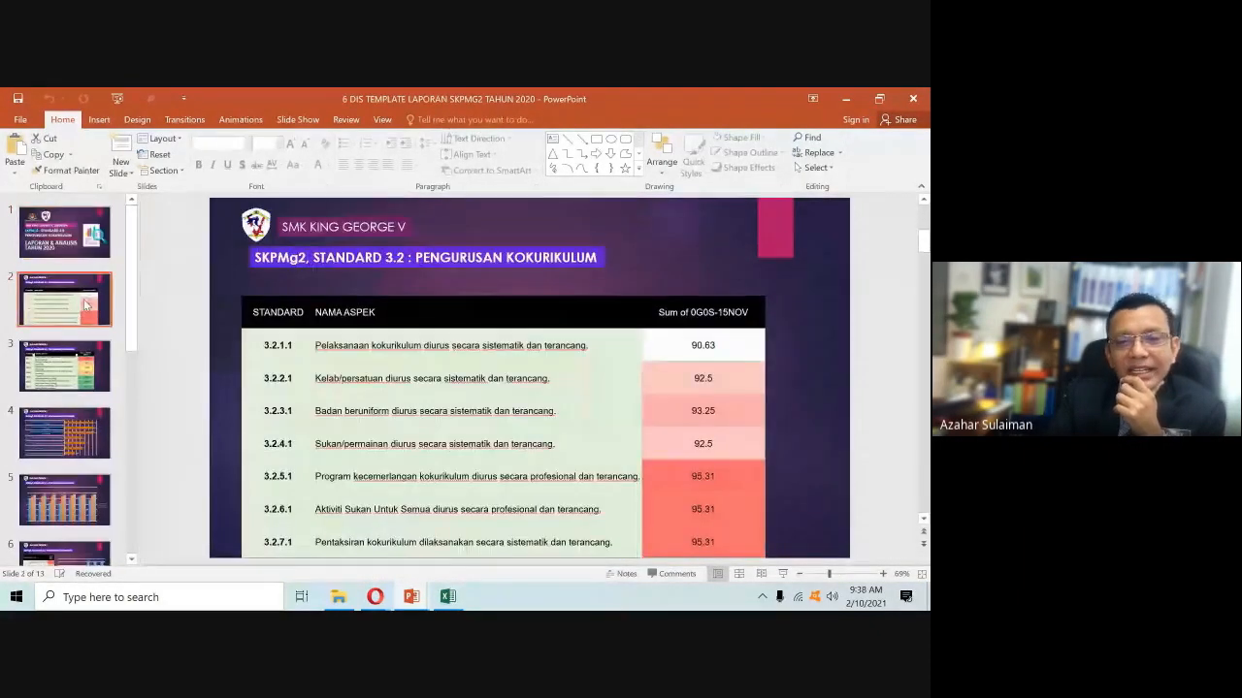
click(68, 242)
click(68, 312)
click(68, 369)
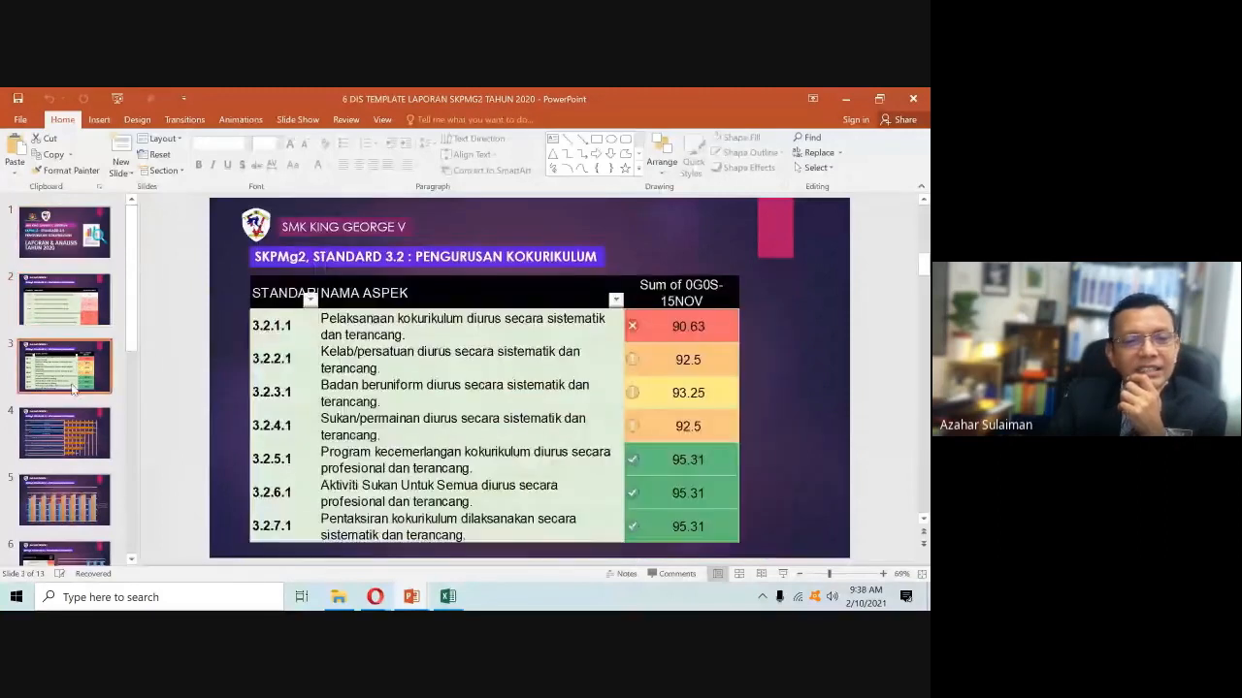
click(68, 427)
scroll(68, 427, down, 1)
click(68, 474)
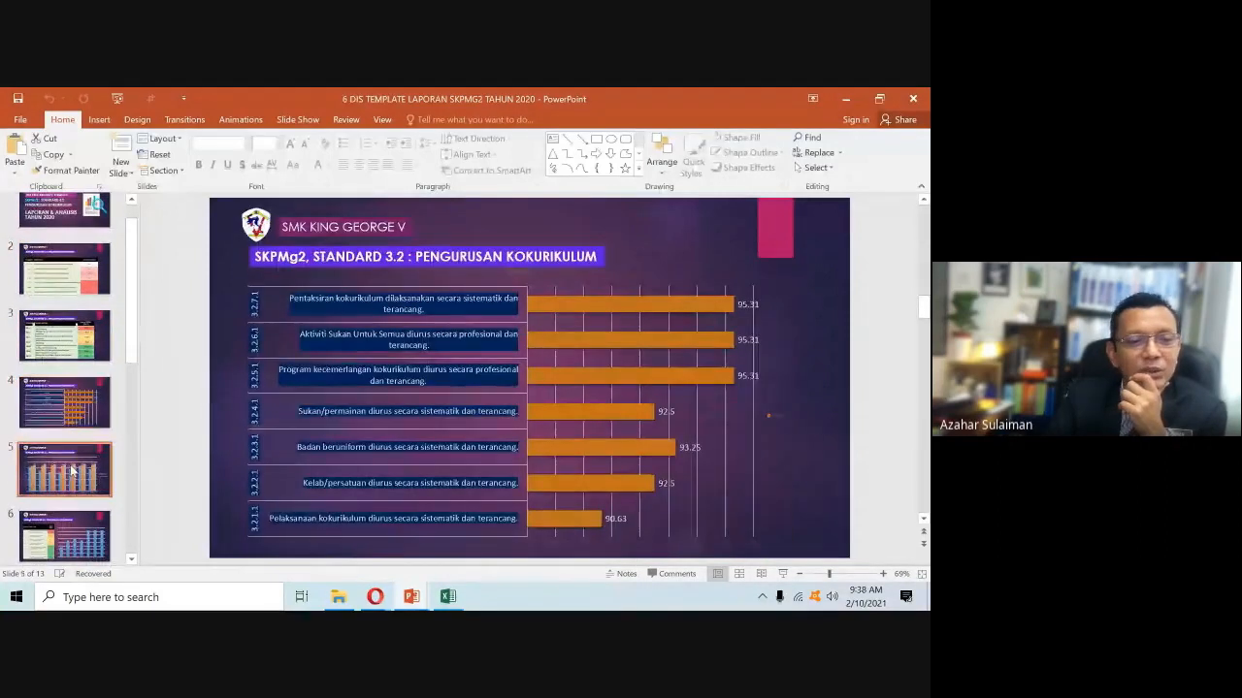
click(85, 262)
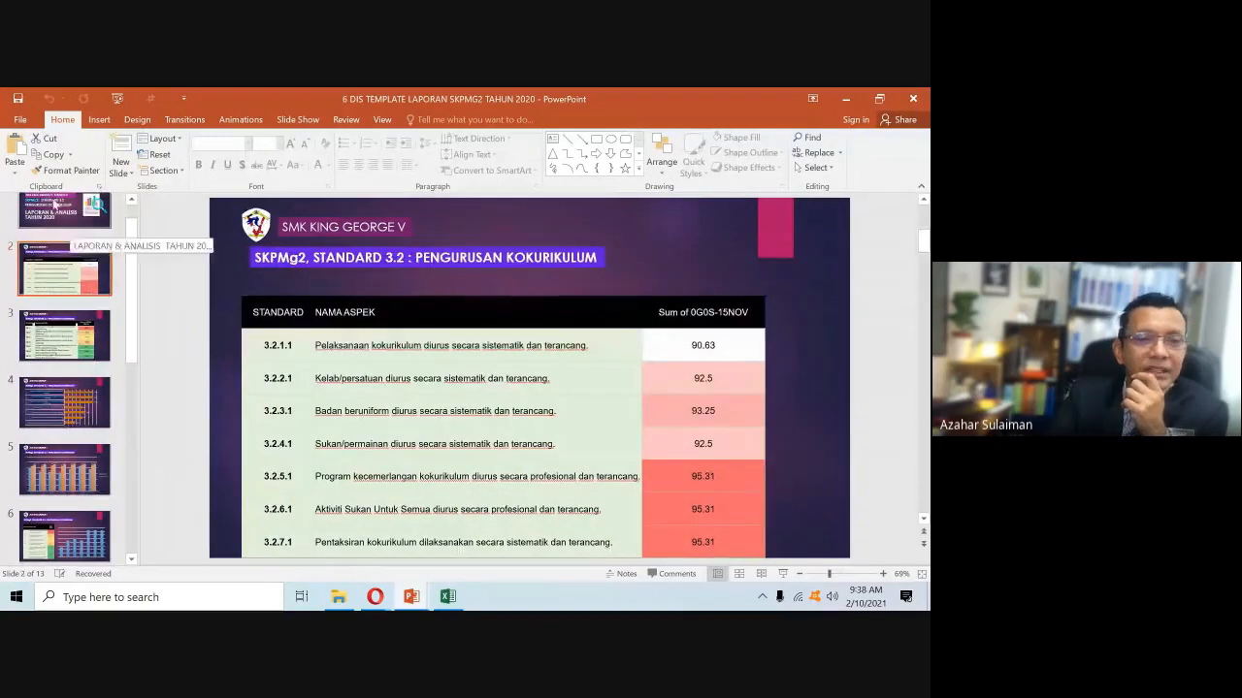
- Create a new presentation from the teal Ion theme
click(20, 119)
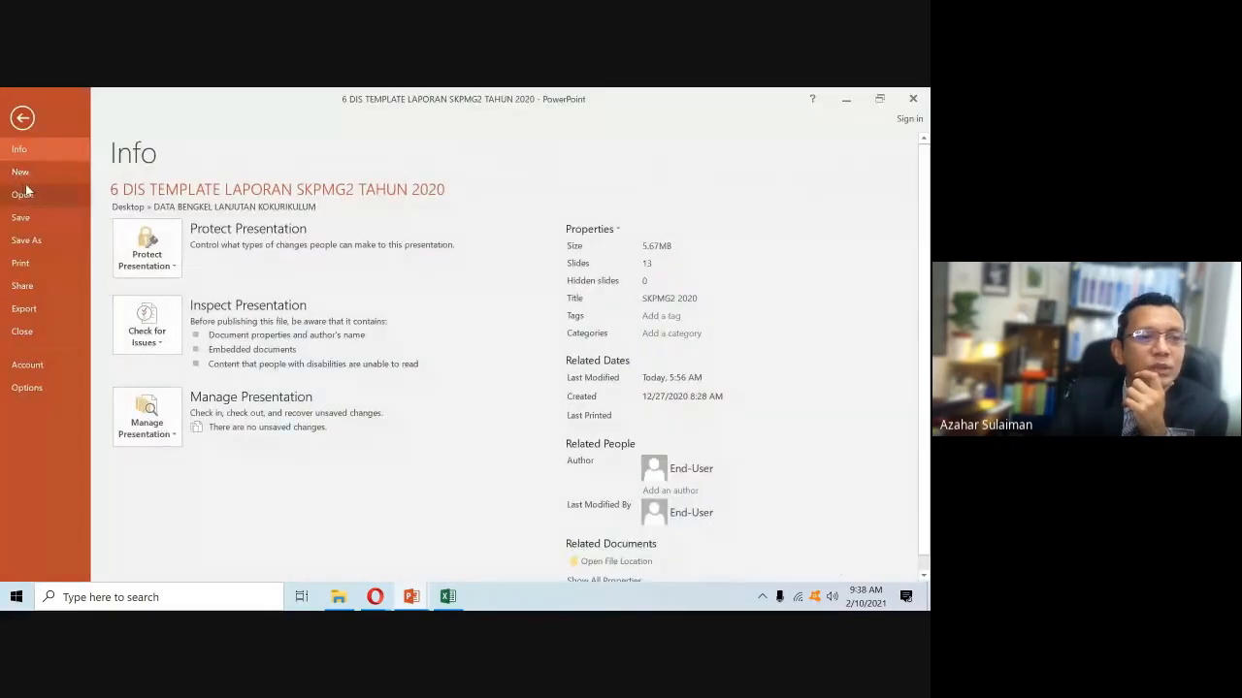
click(21, 171)
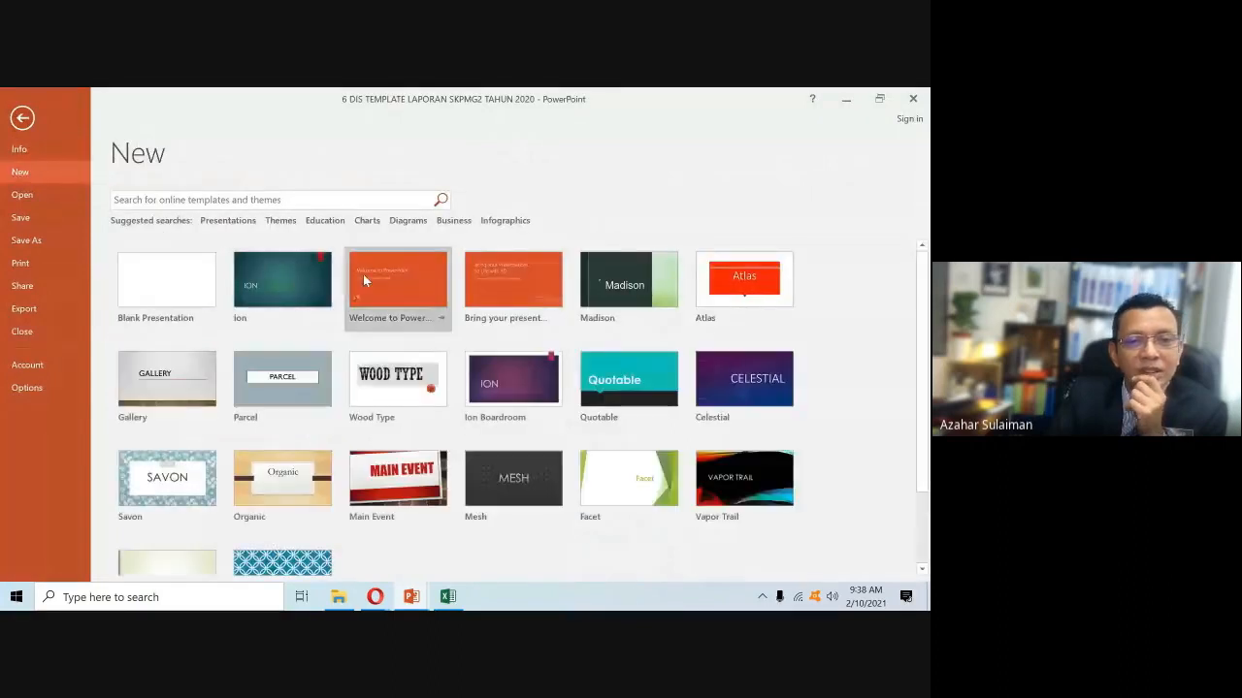
click(263, 280)
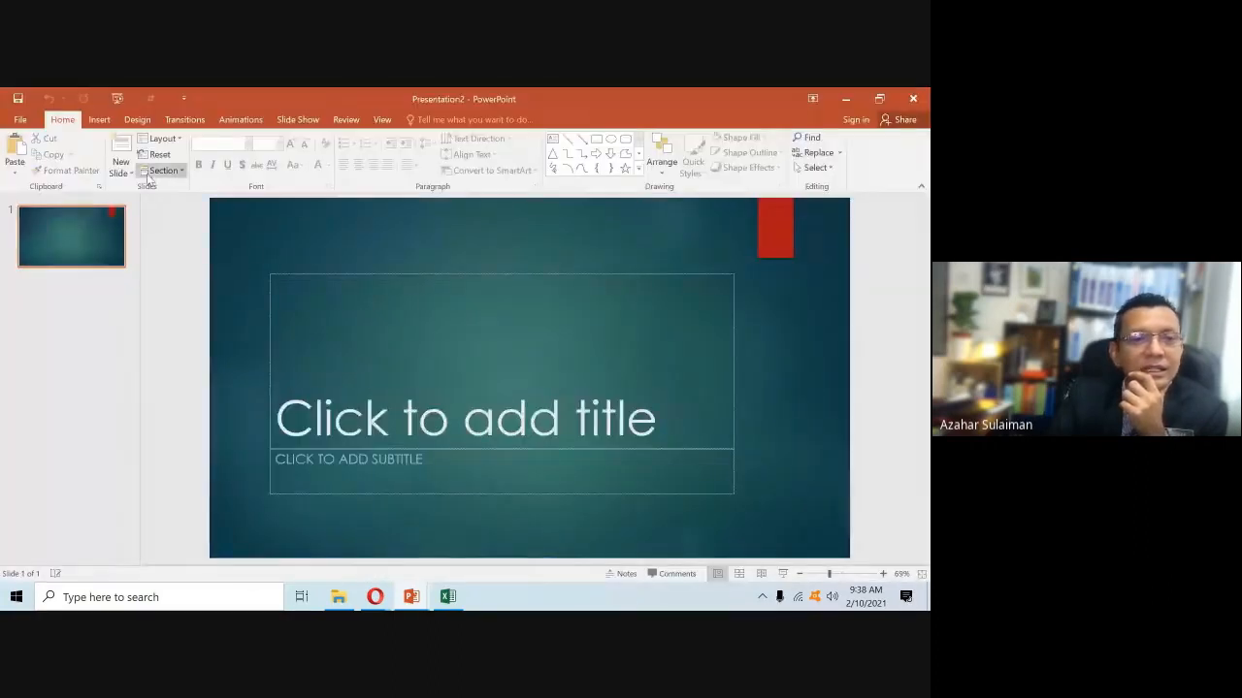
- Insert a slide with the Blank layout, move it to first place and delete the title slide
click(122, 173)
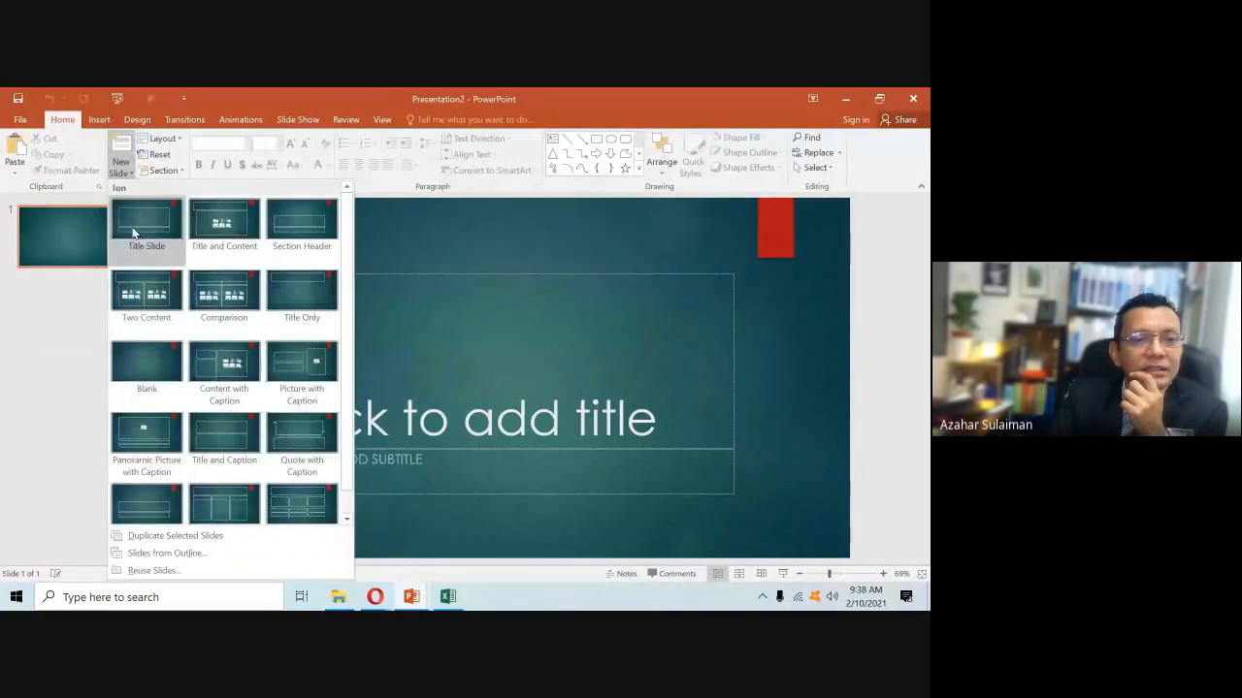
click(140, 361)
drag(92, 308, 81, 227)
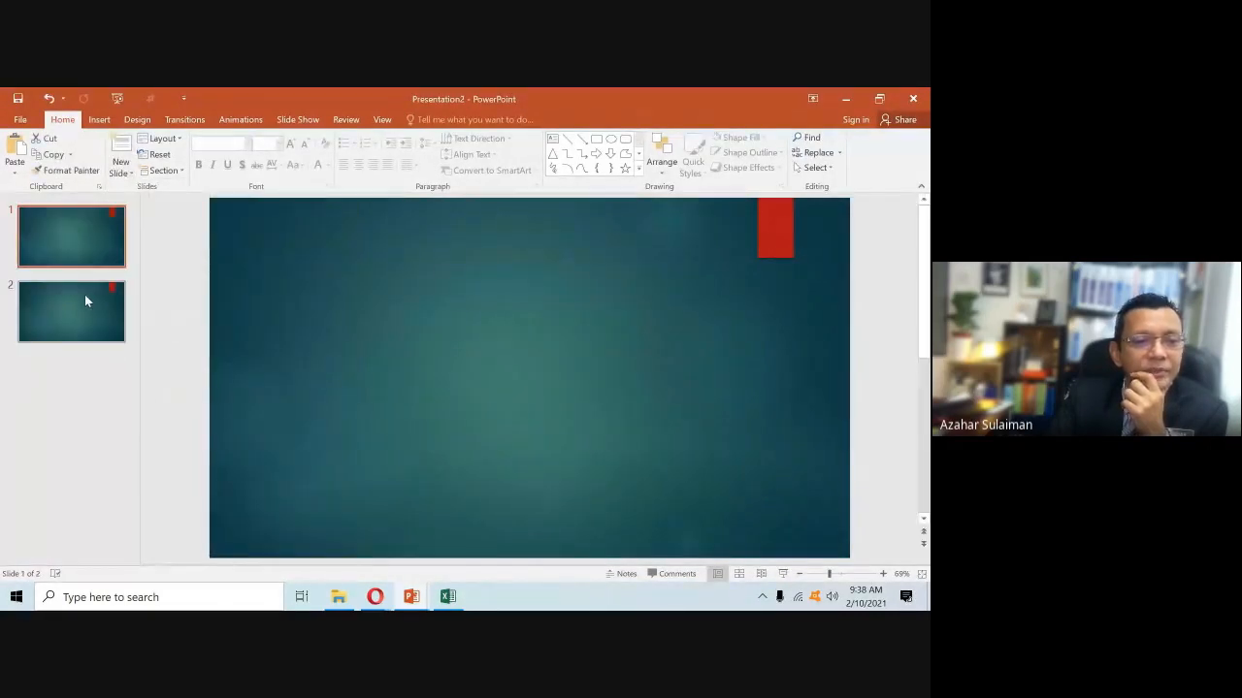
right_click(85, 302)
click(116, 419)
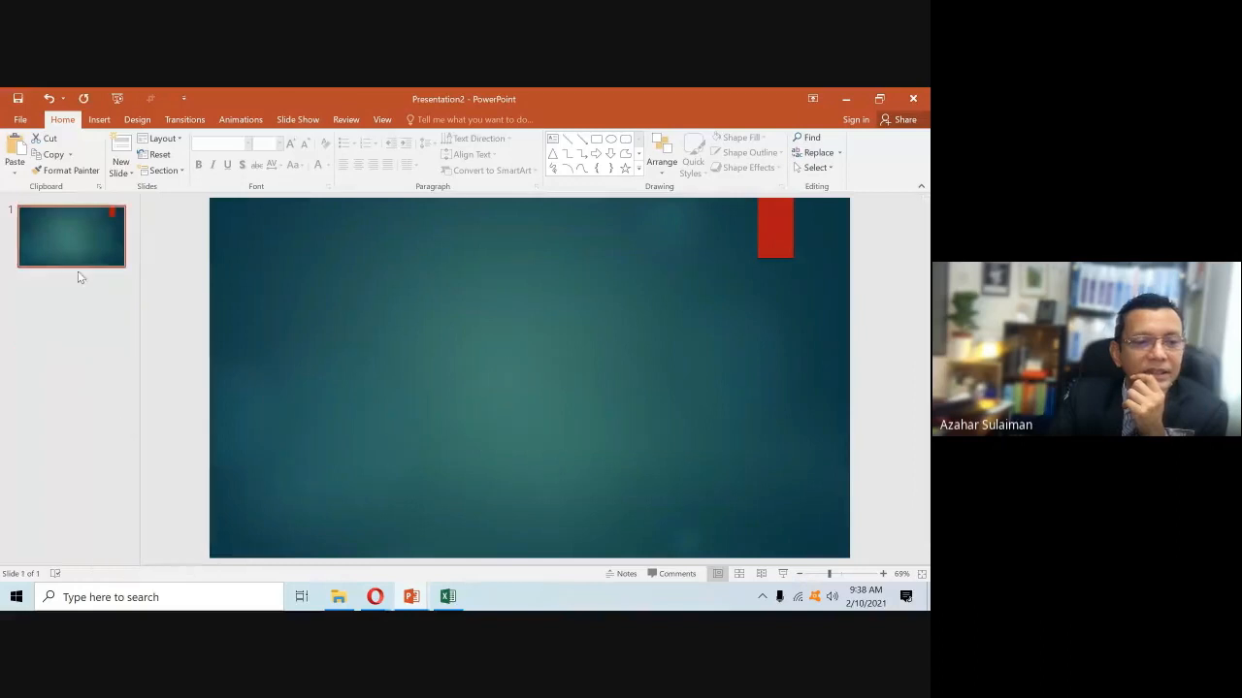
- Duplicate the blank slide twice to make a three-slide presentation
right_click(75, 244)
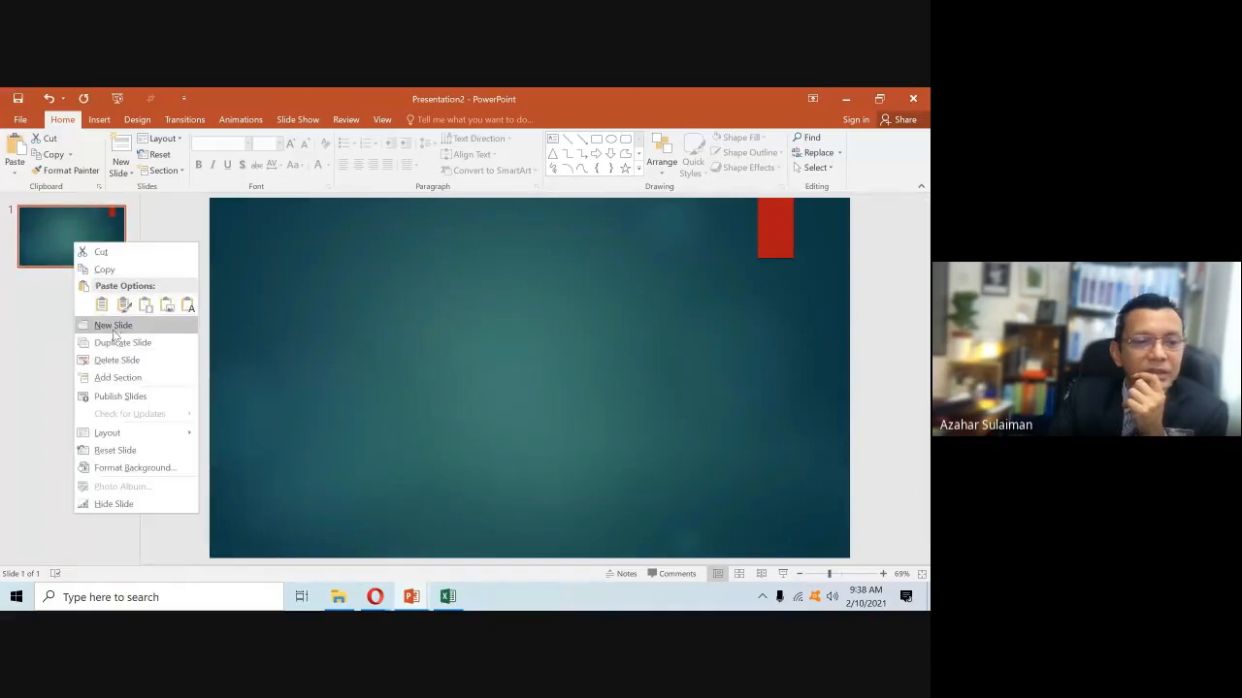
click(116, 344)
right_click(78, 241)
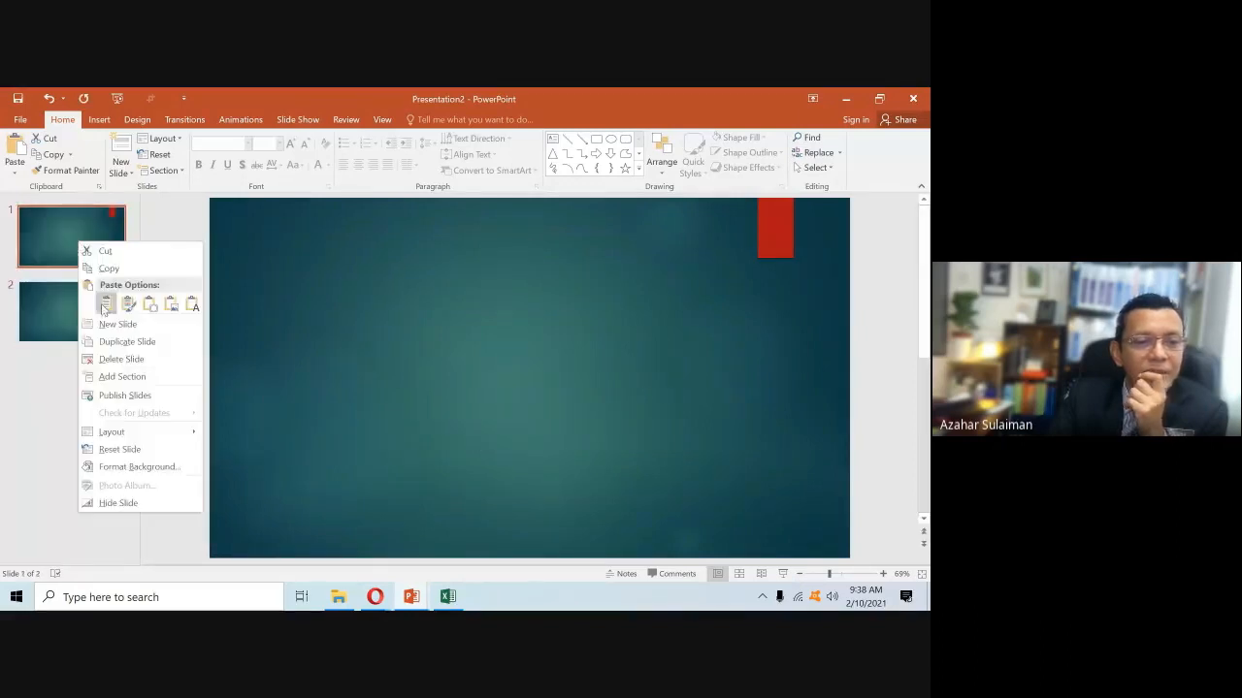
click(117, 342)
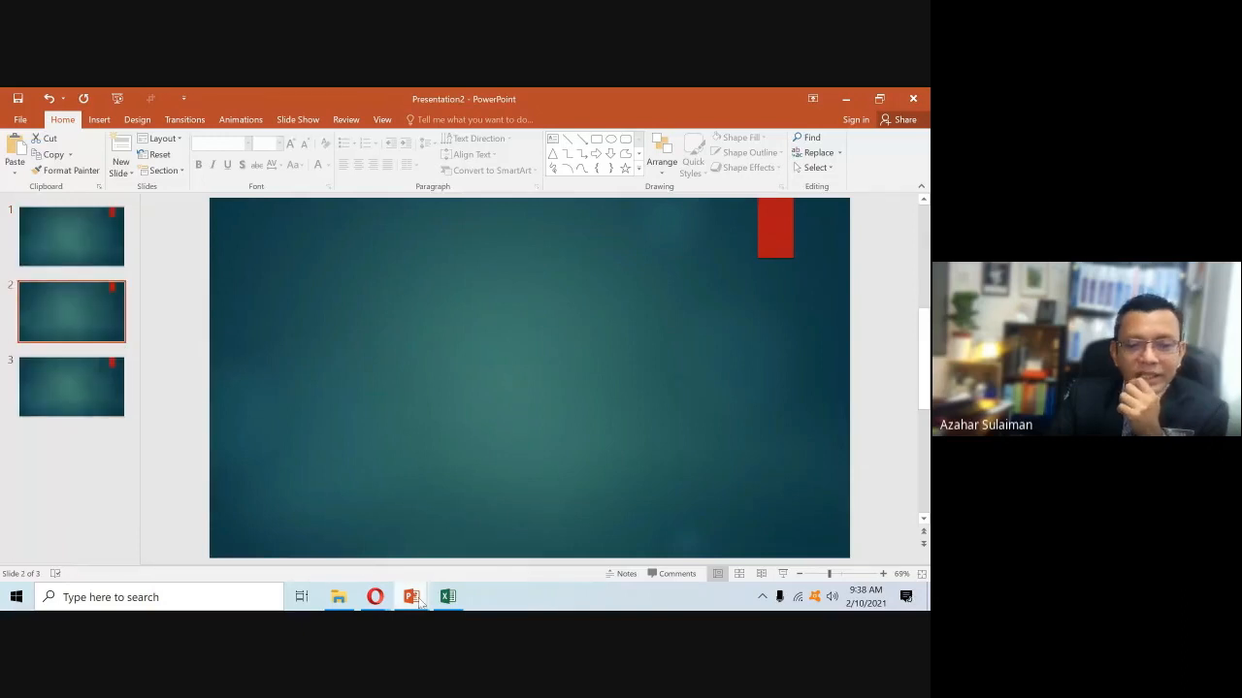
- Switch back to Excel and apply a PivotTable style with a green header row to the whole club analysis table
click(447, 596)
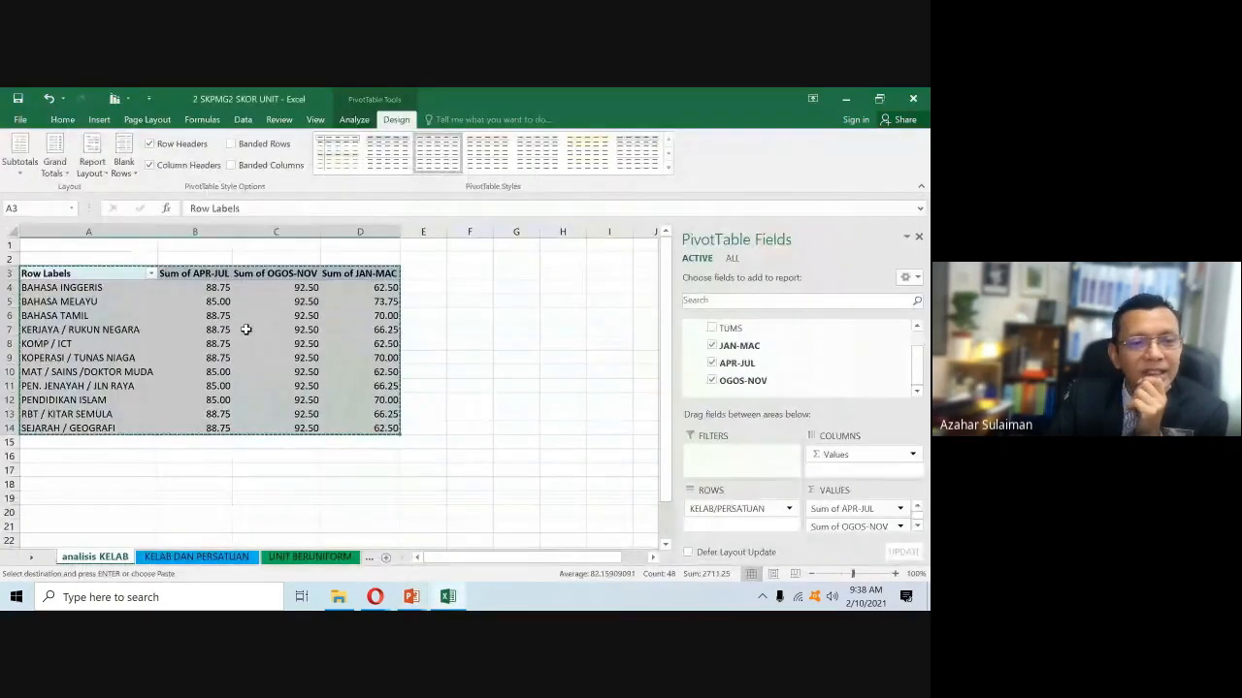
click(446, 339)
click(97, 274)
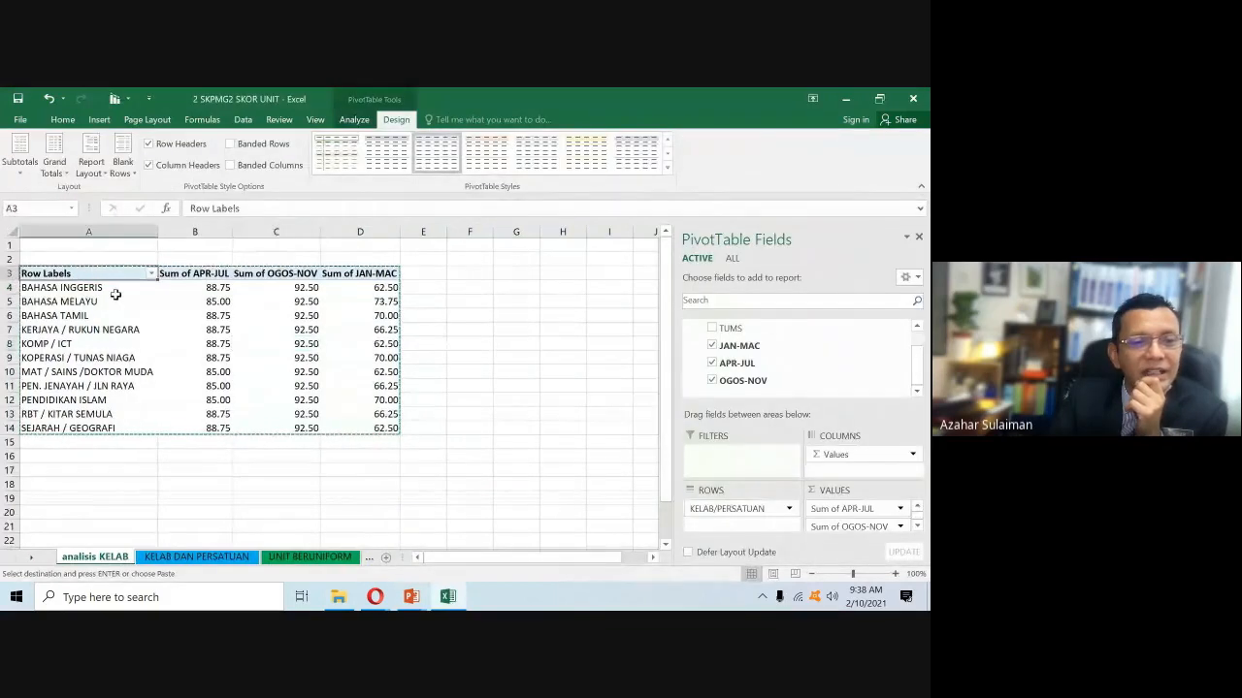
drag(115, 294, 344, 428)
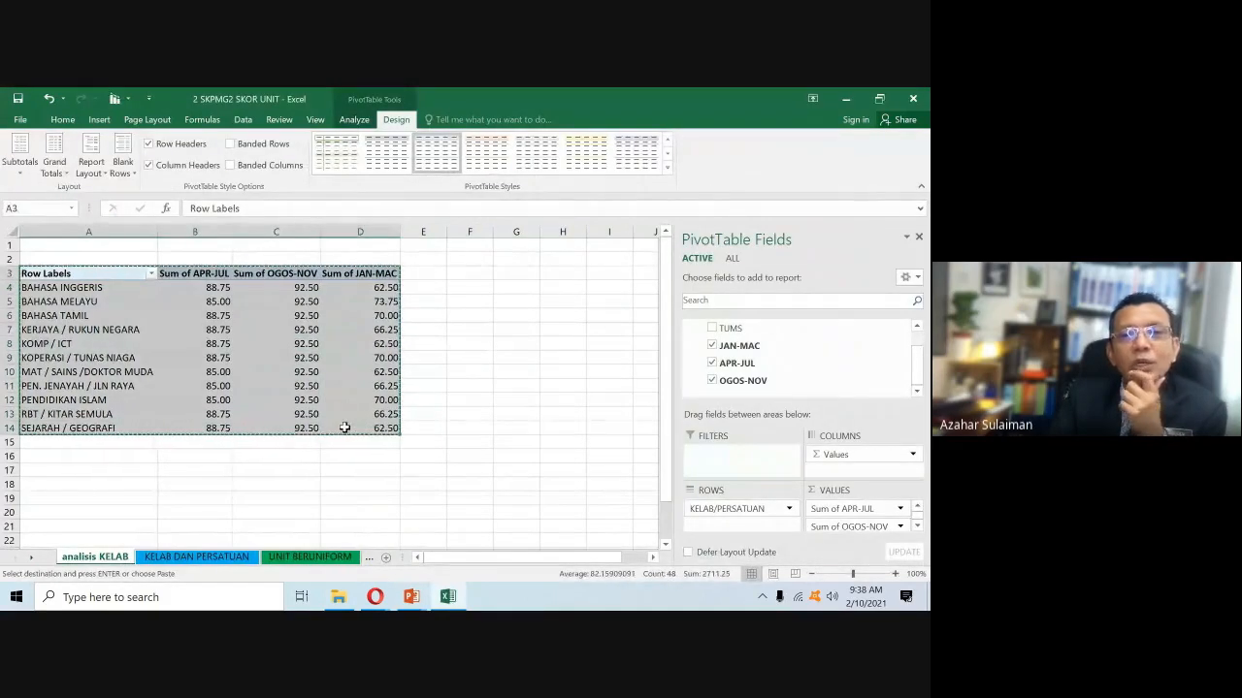
click(667, 156)
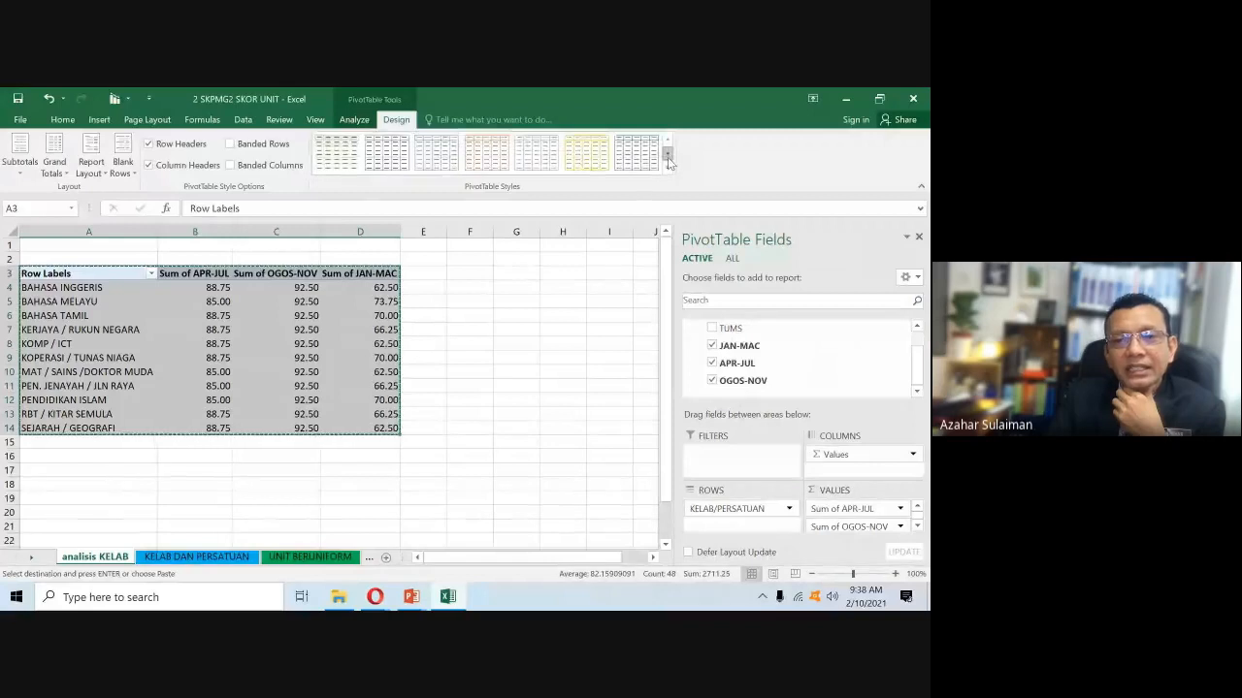
click(667, 157)
click(667, 158)
click(667, 158)
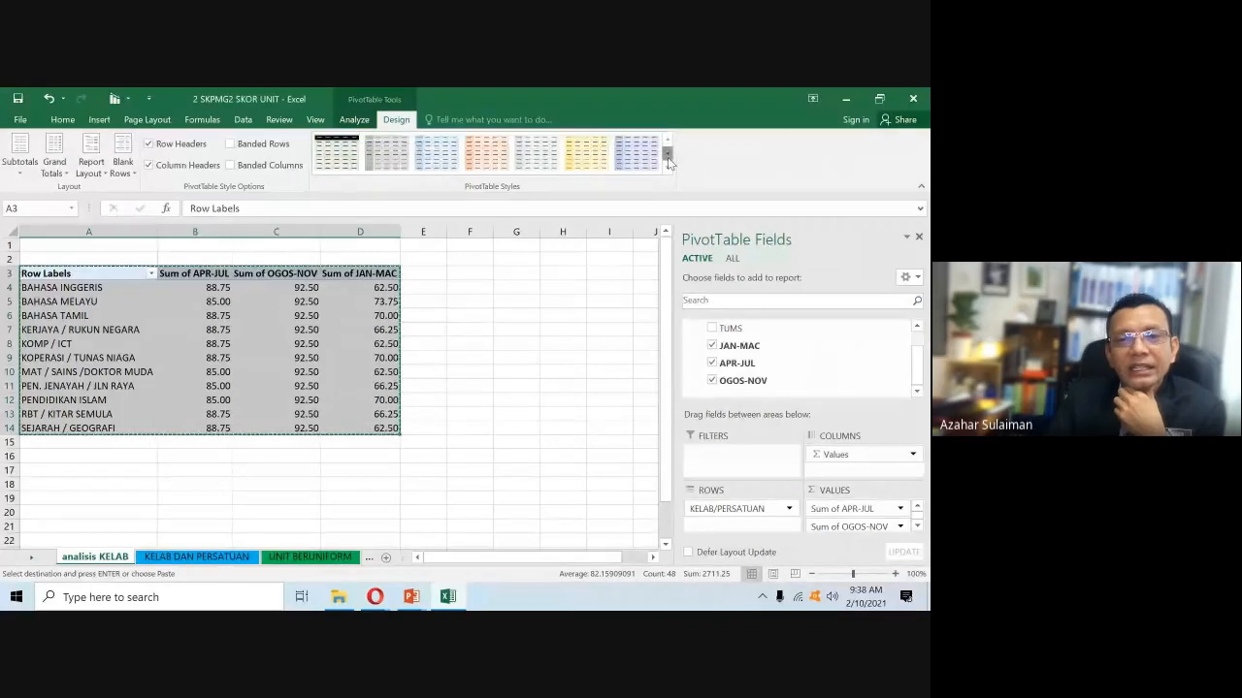
click(486, 160)
click(436, 160)
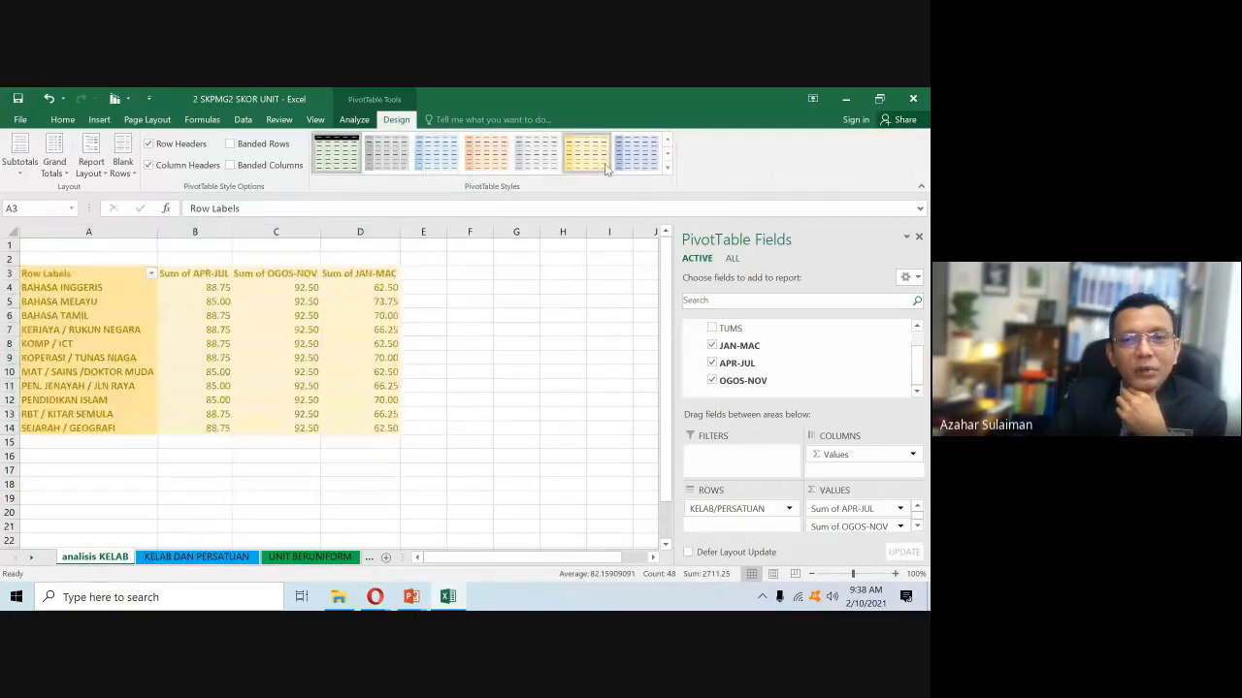
click(668, 157)
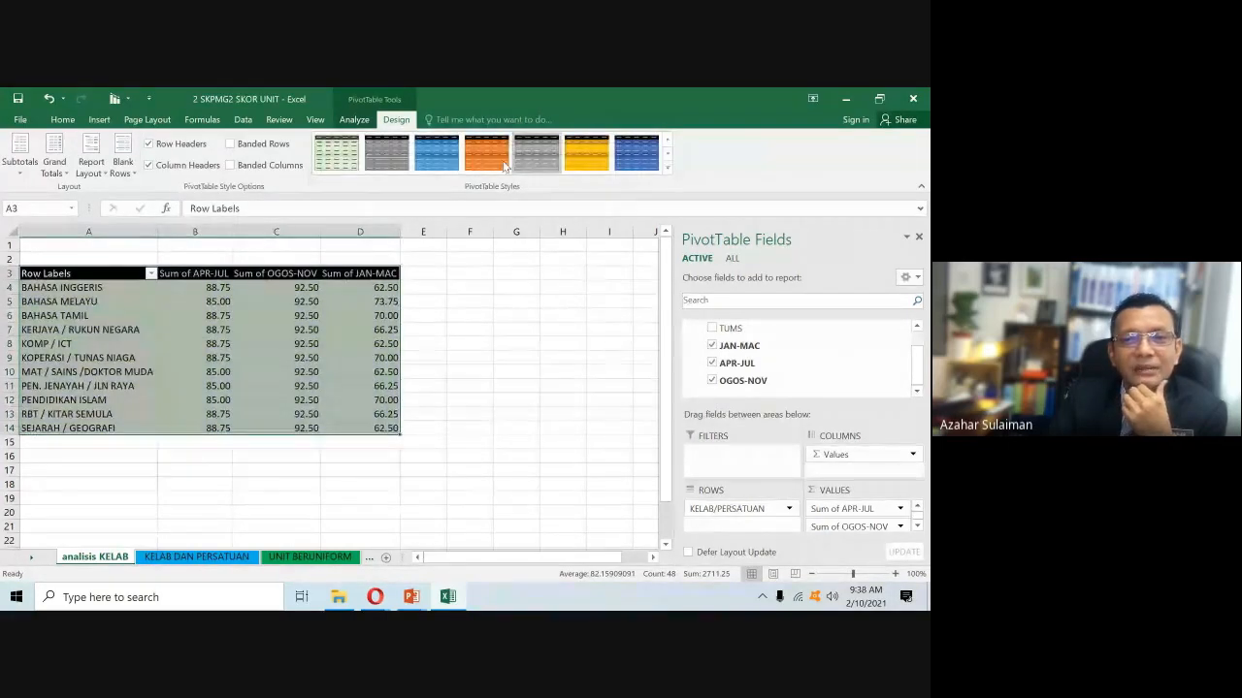
click(336, 153)
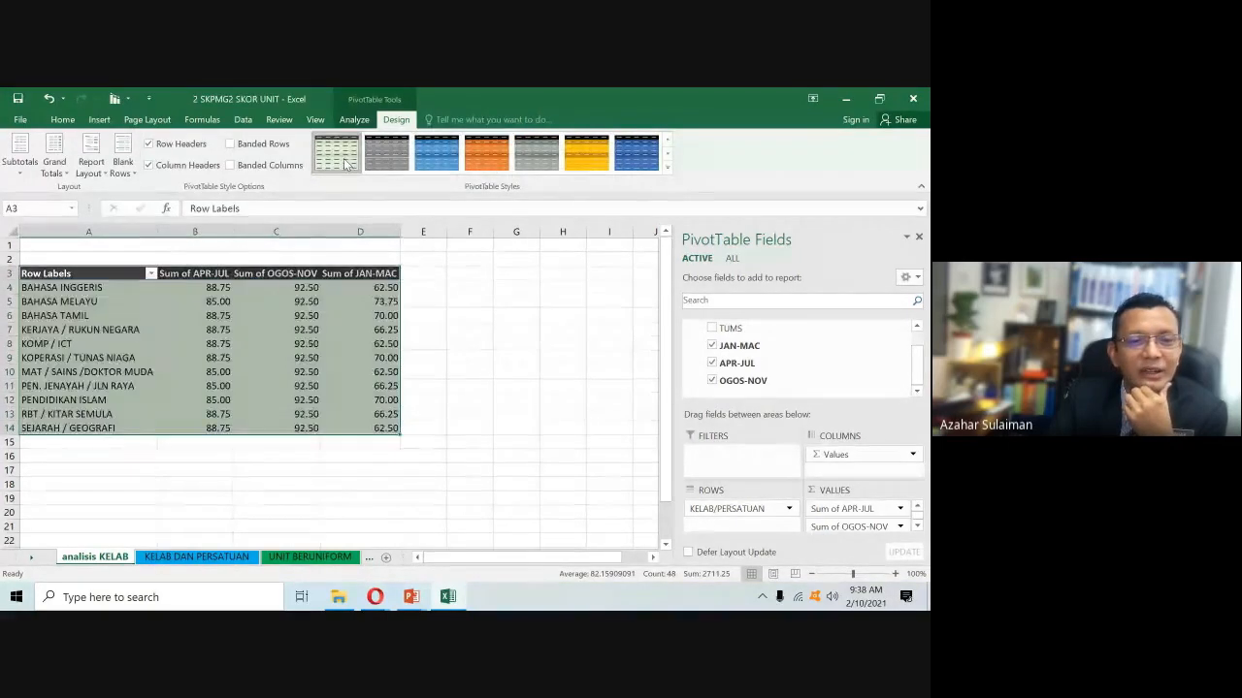
click(669, 141)
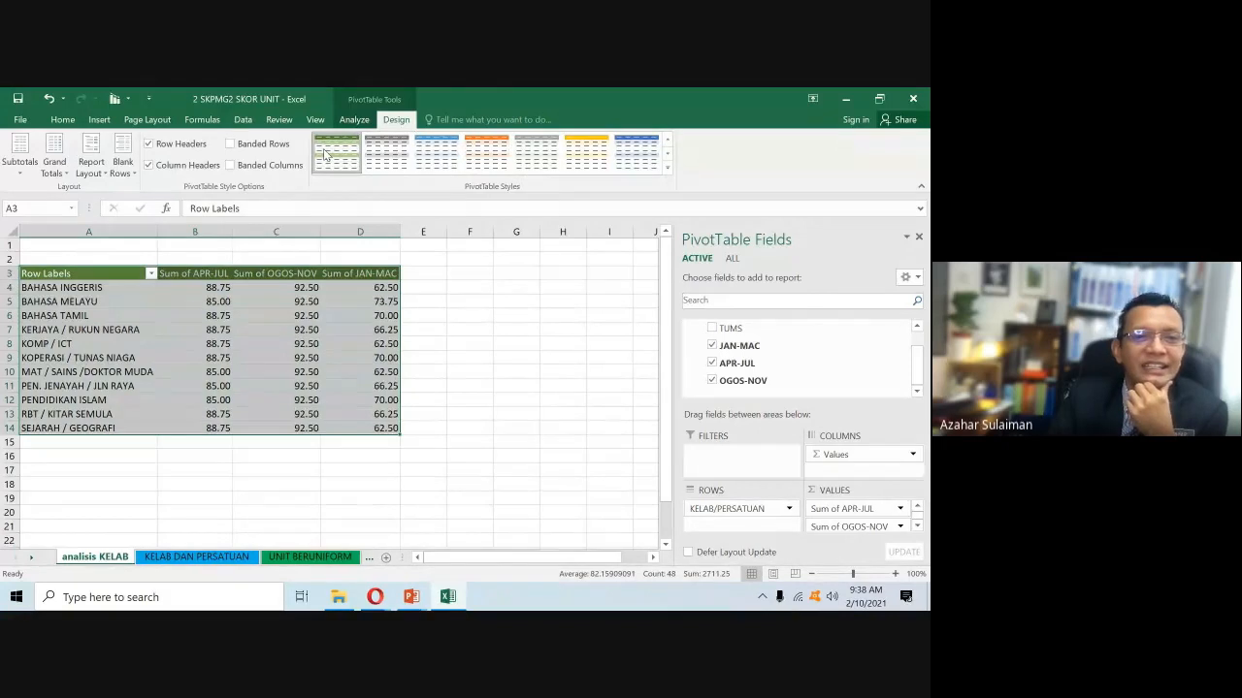
- Try the Banded Columns and Banded Rows options on the pivot table and turn both off again
click(230, 166)
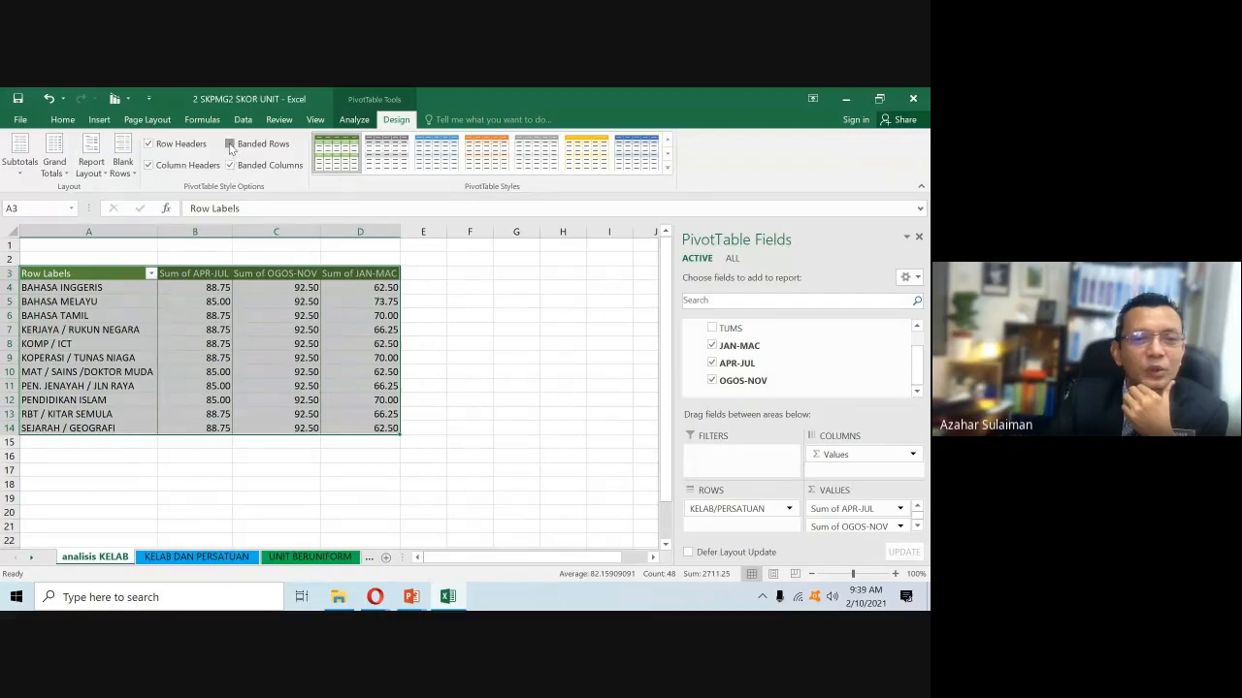
click(230, 145)
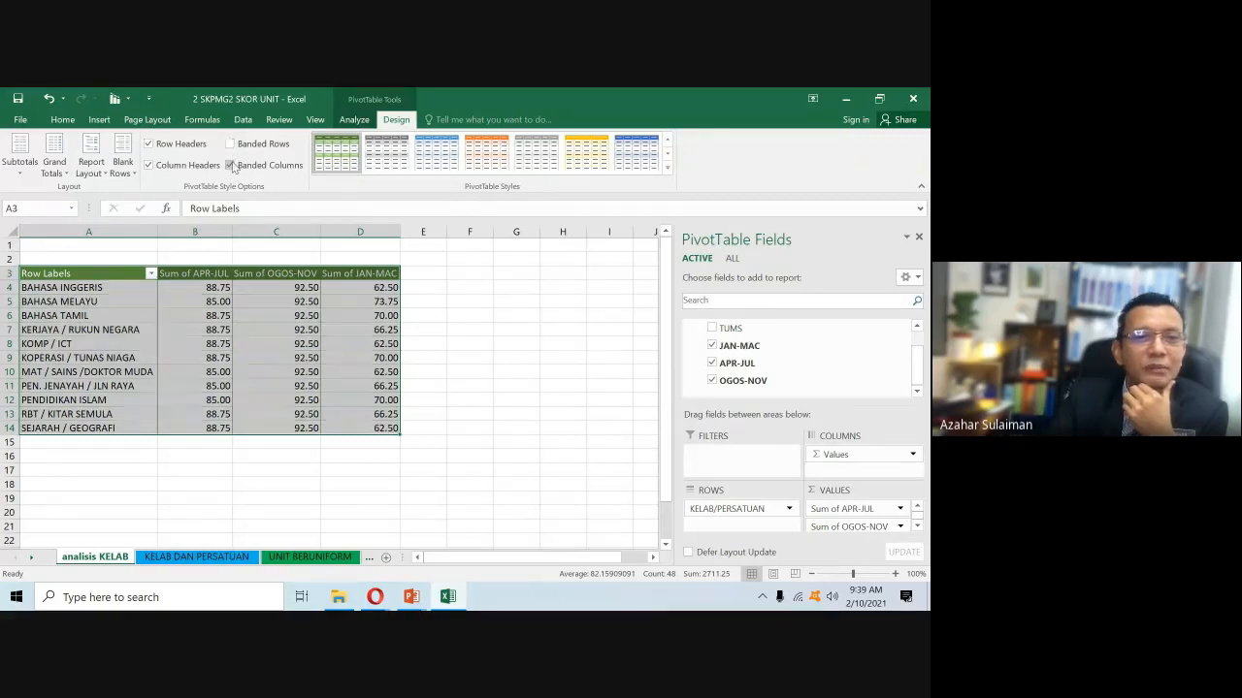
click(230, 165)
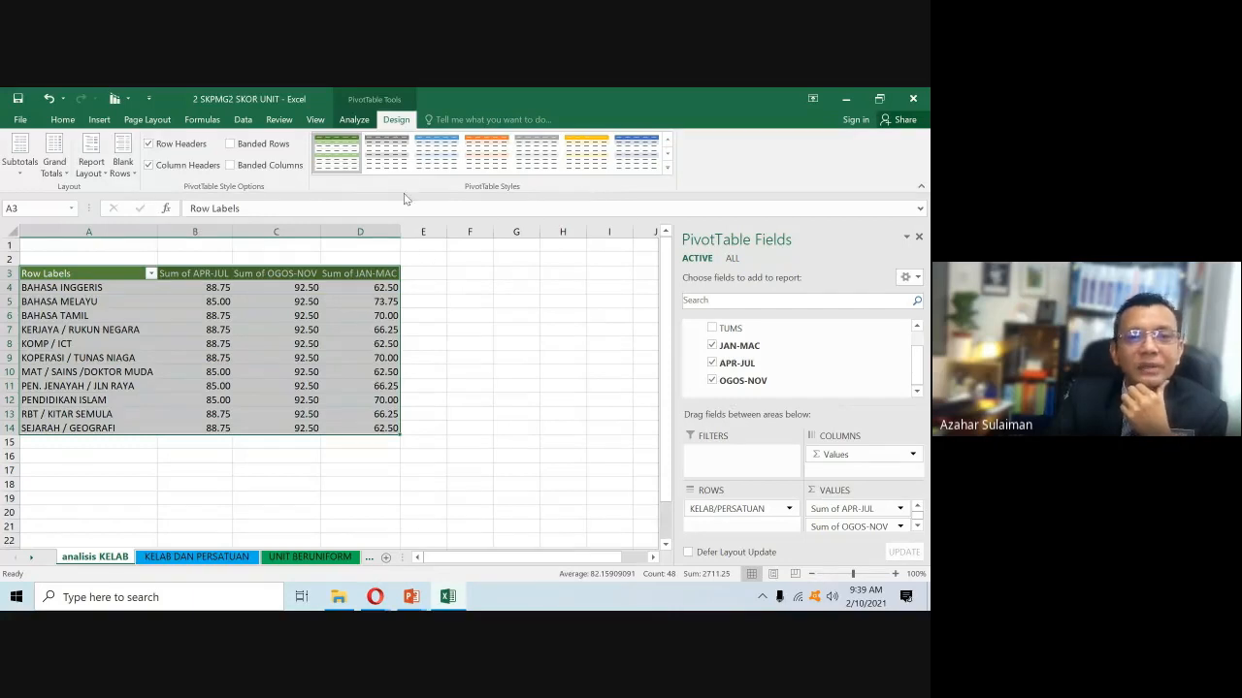
click(450, 366)
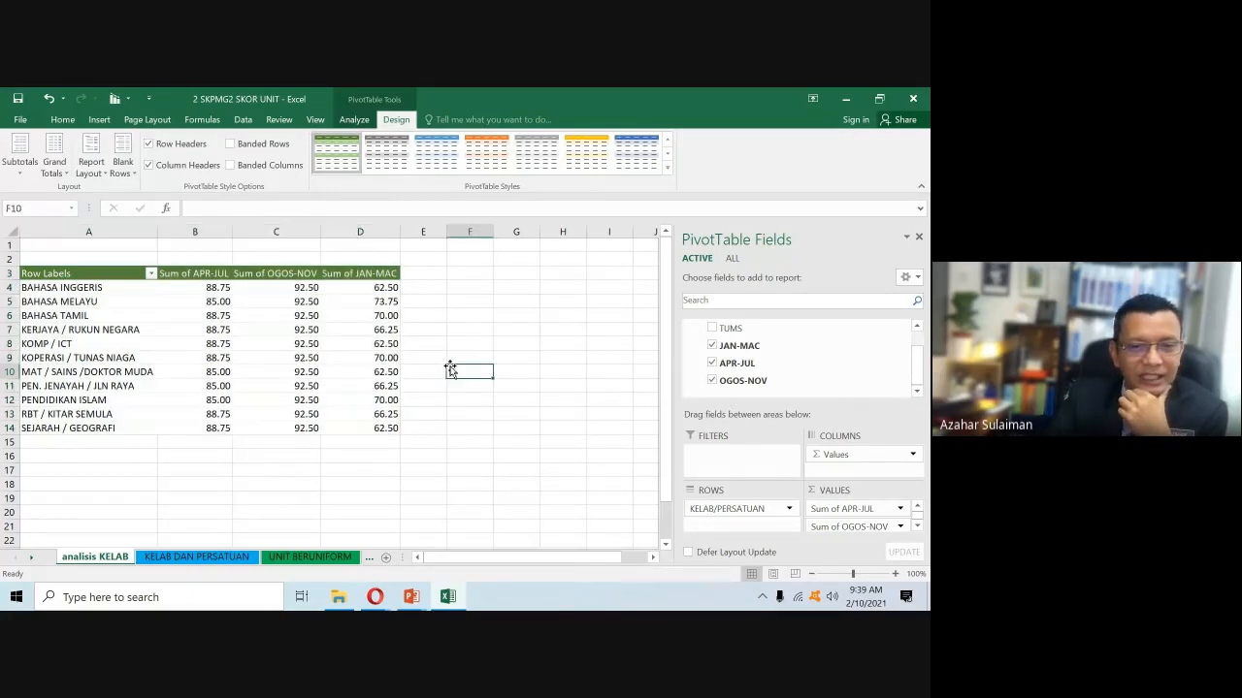
click(386, 345)
click(201, 314)
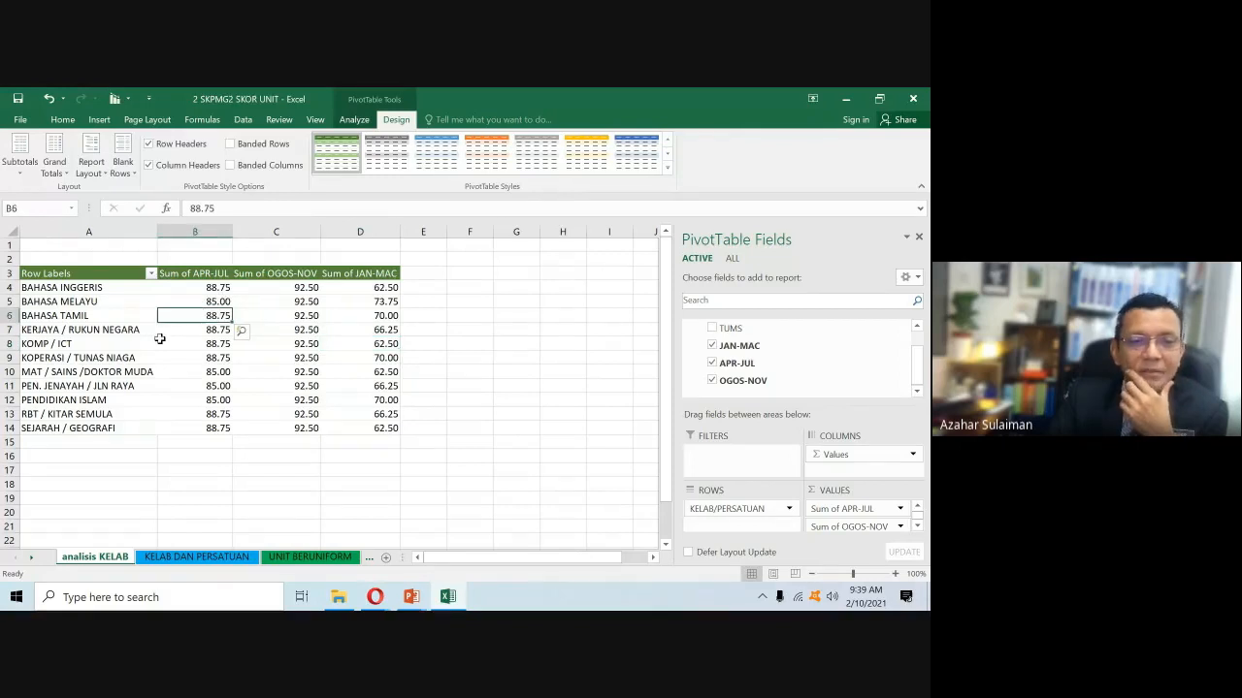
- Apply the gold PivotTable style with a dark gold header row to the club pivot table
click(668, 155)
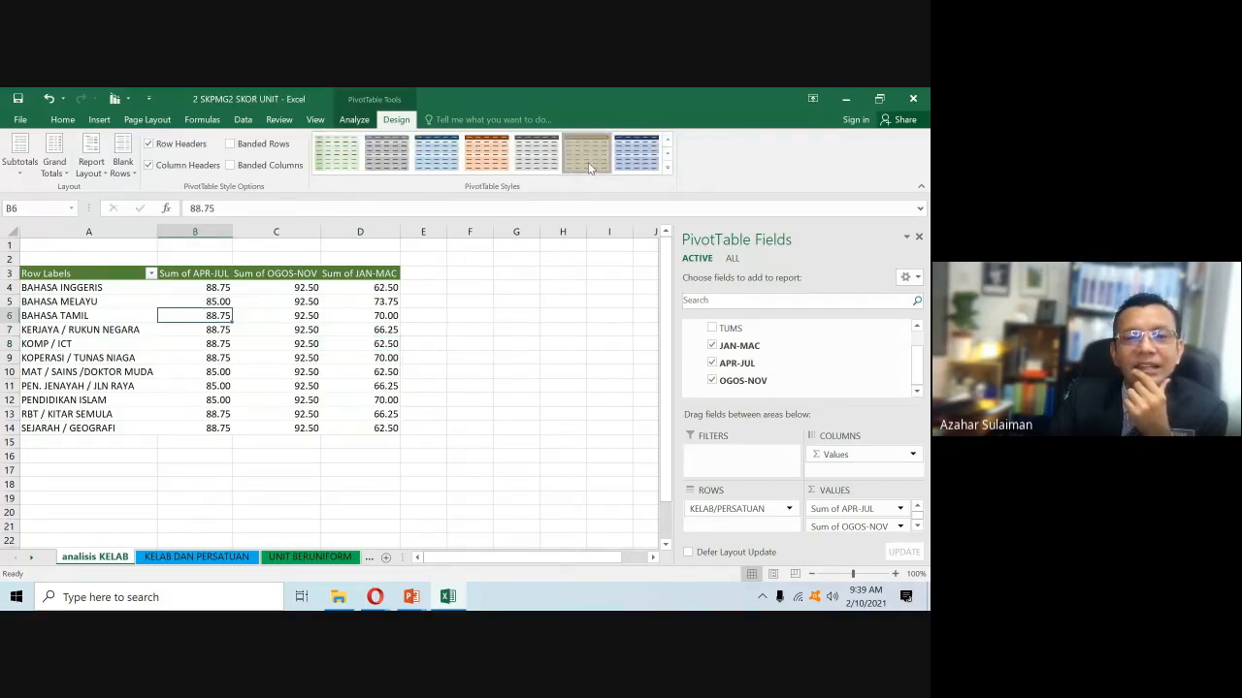
click(587, 165)
click(476, 341)
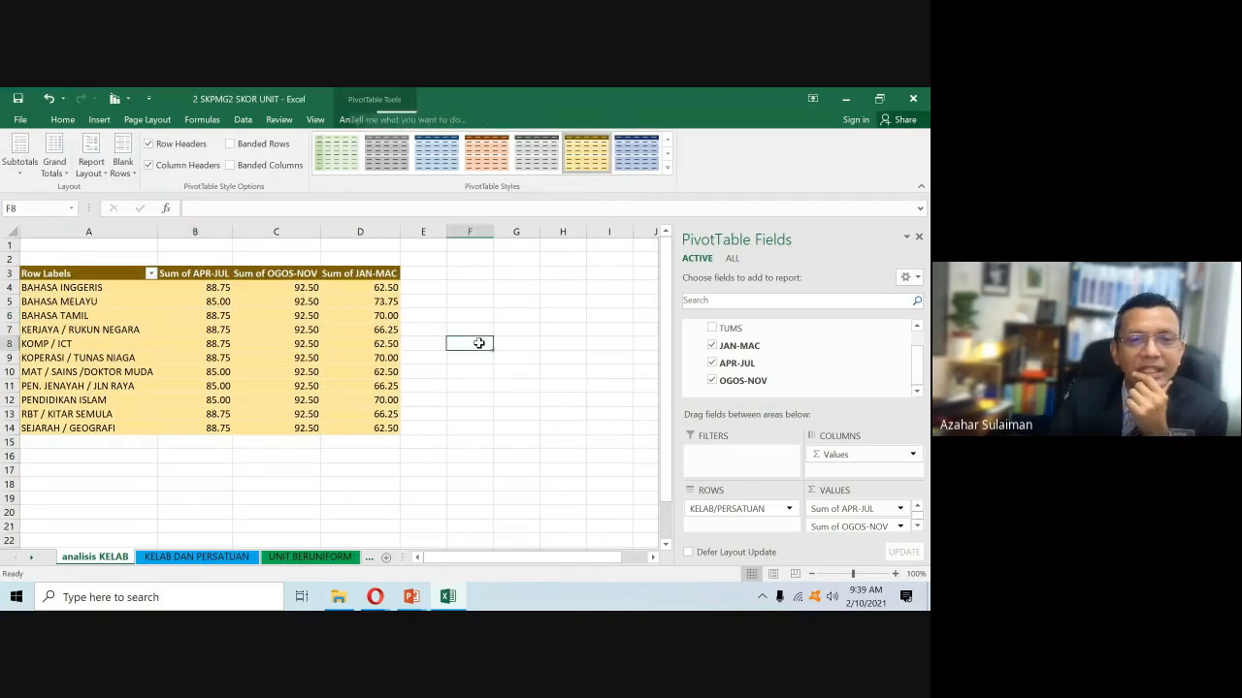
click(339, 342)
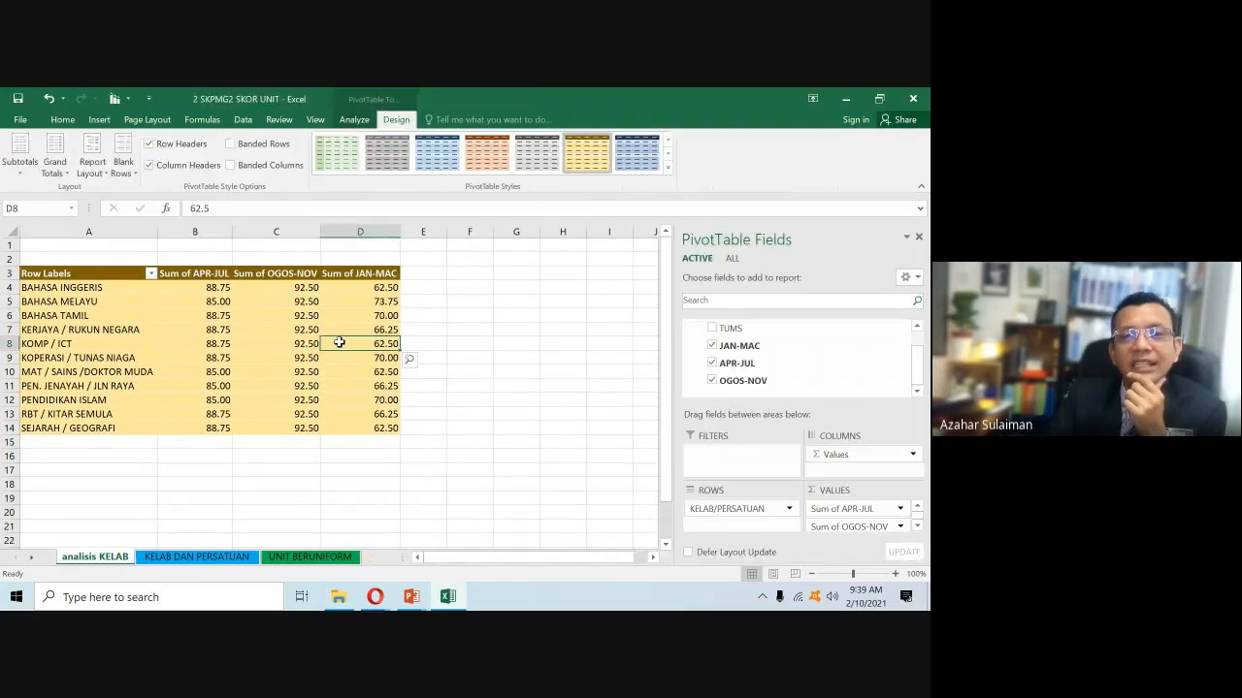
click(287, 331)
click(172, 328)
click(114, 328)
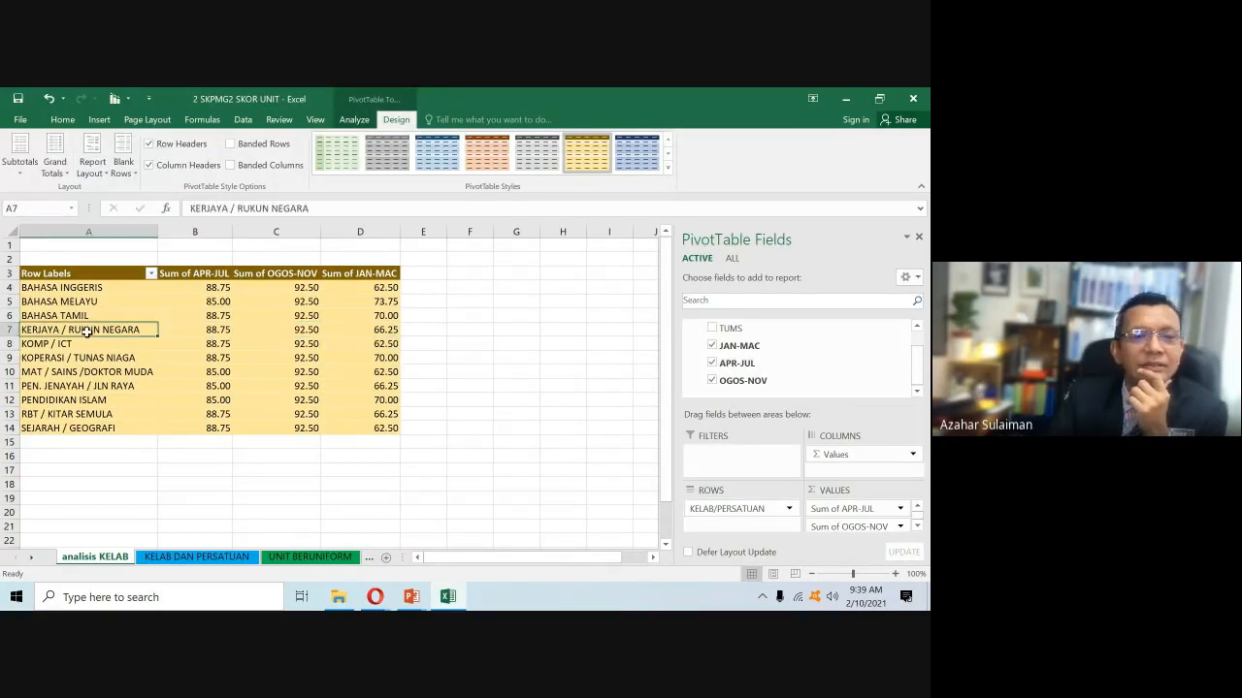
click(516, 331)
- Copy the whole club pivot table, switch to Presentation2 in PowerPoint and bring up the paste options on the first slide
drag(137, 274, 359, 428)
right_click(365, 412)
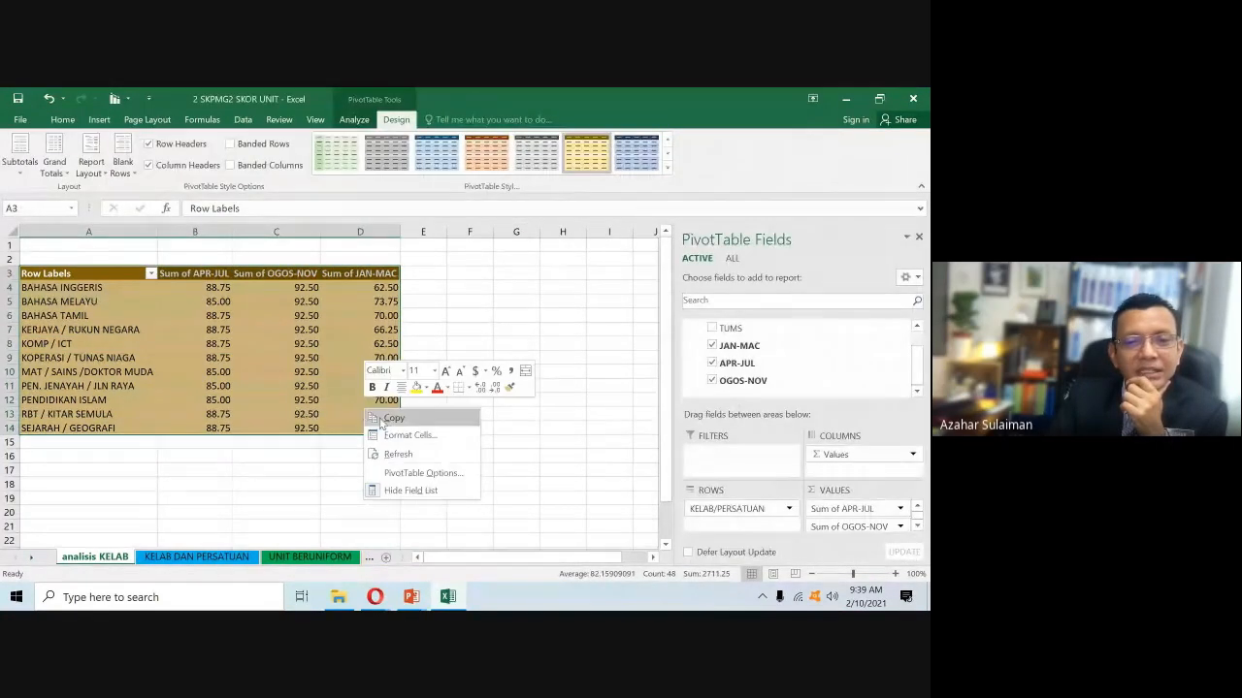
click(395, 419)
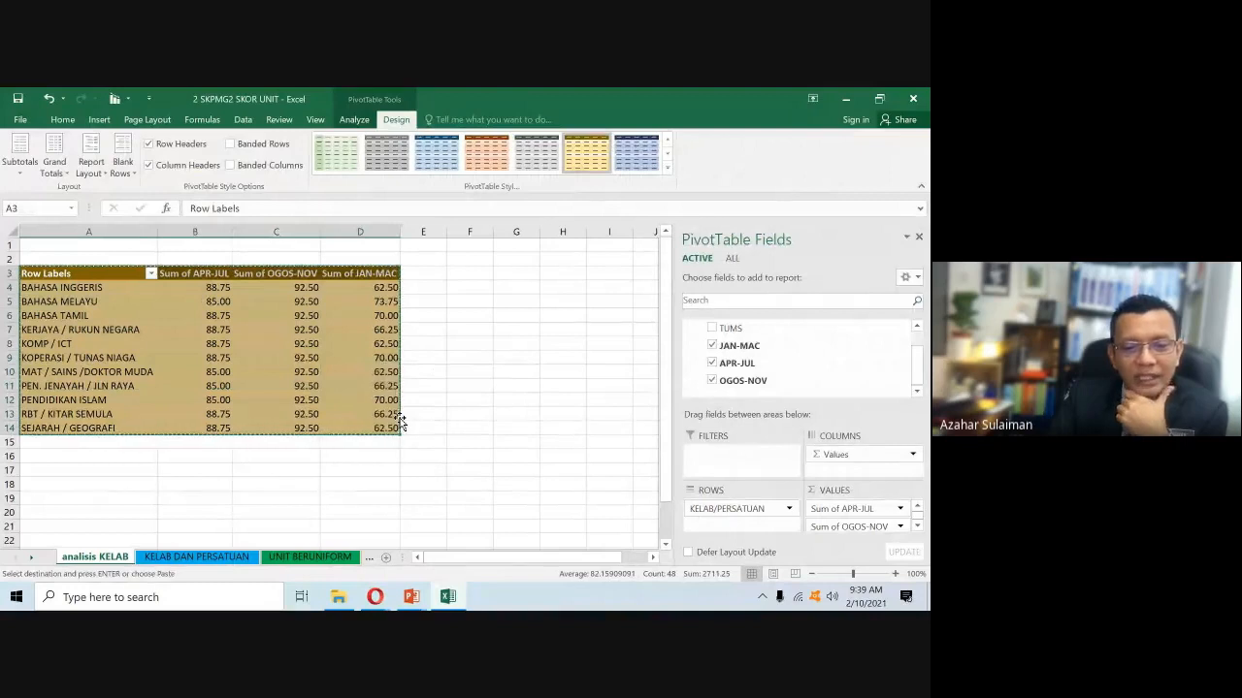
click(411, 598)
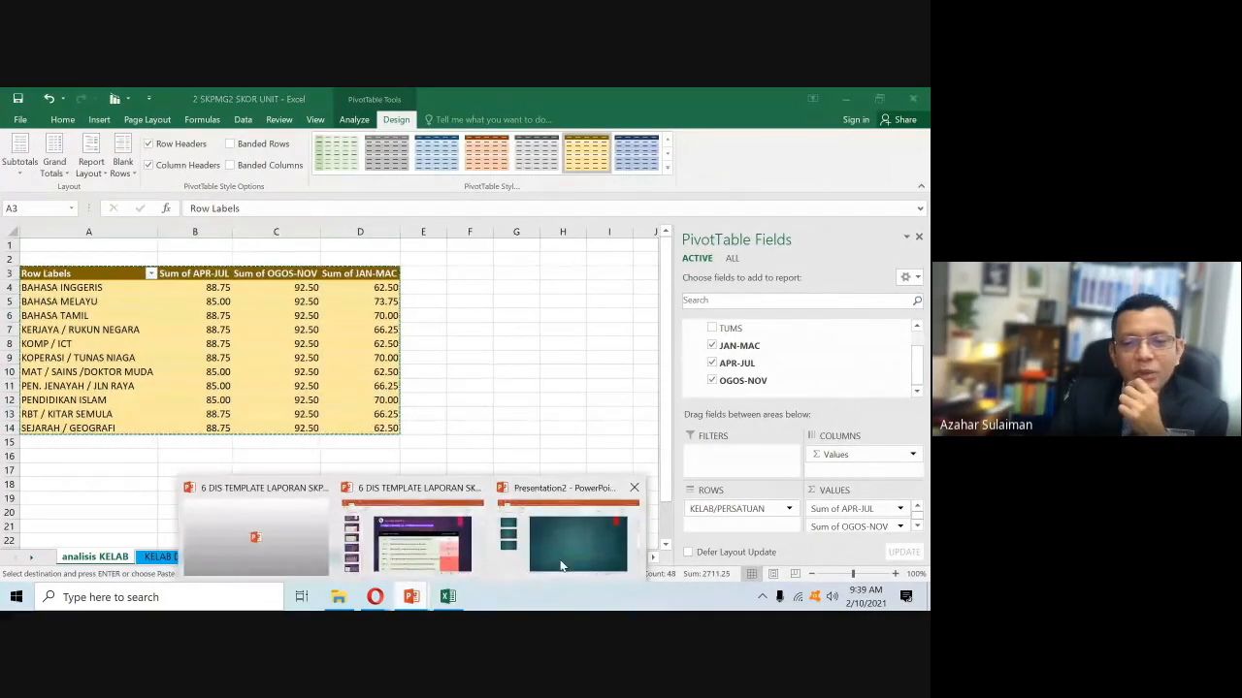
click(558, 562)
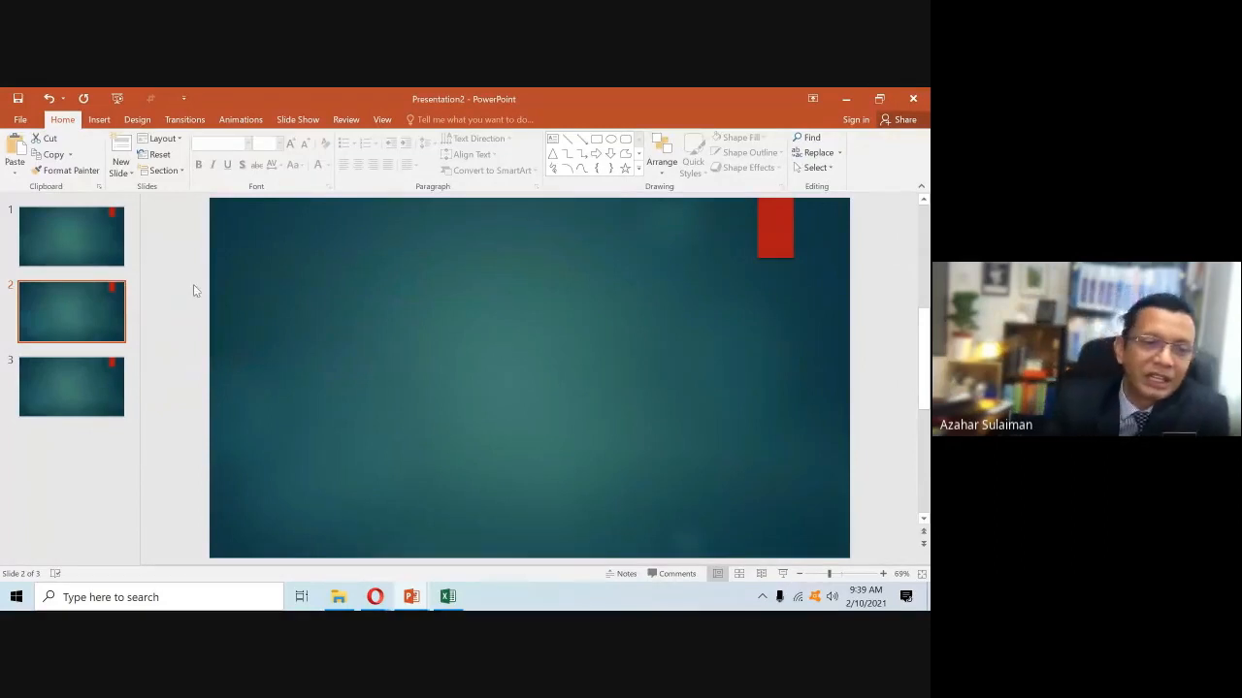
click(84, 254)
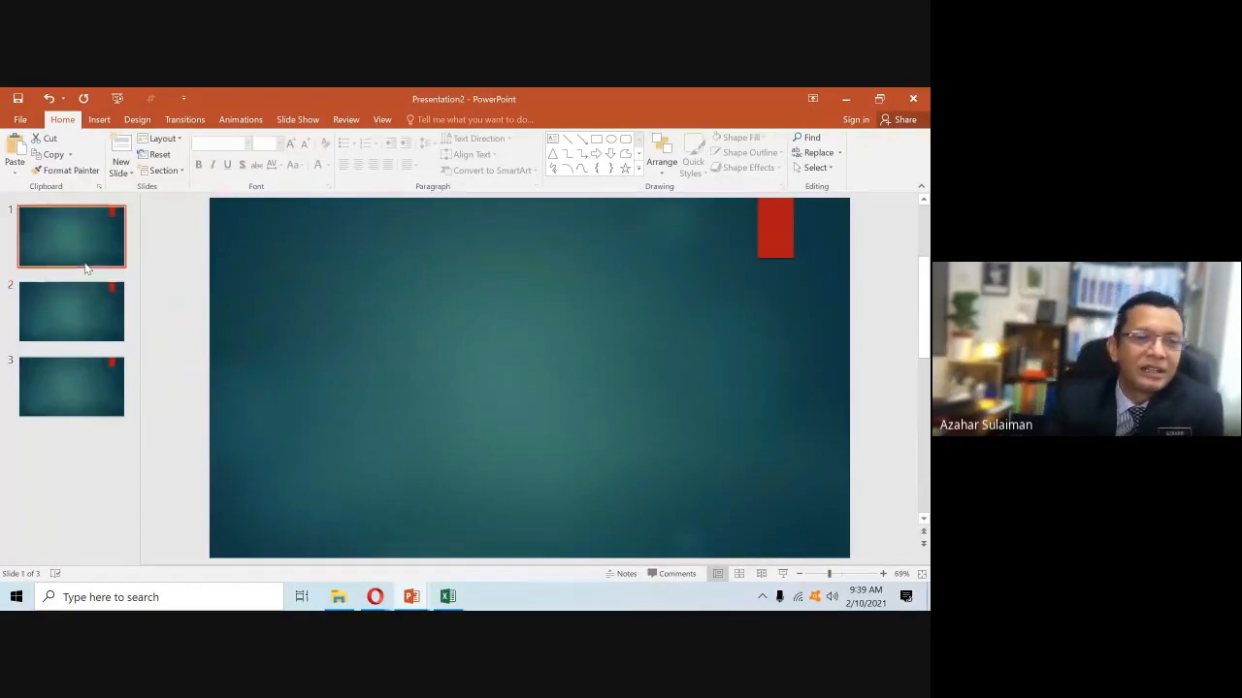
right_click(341, 266)
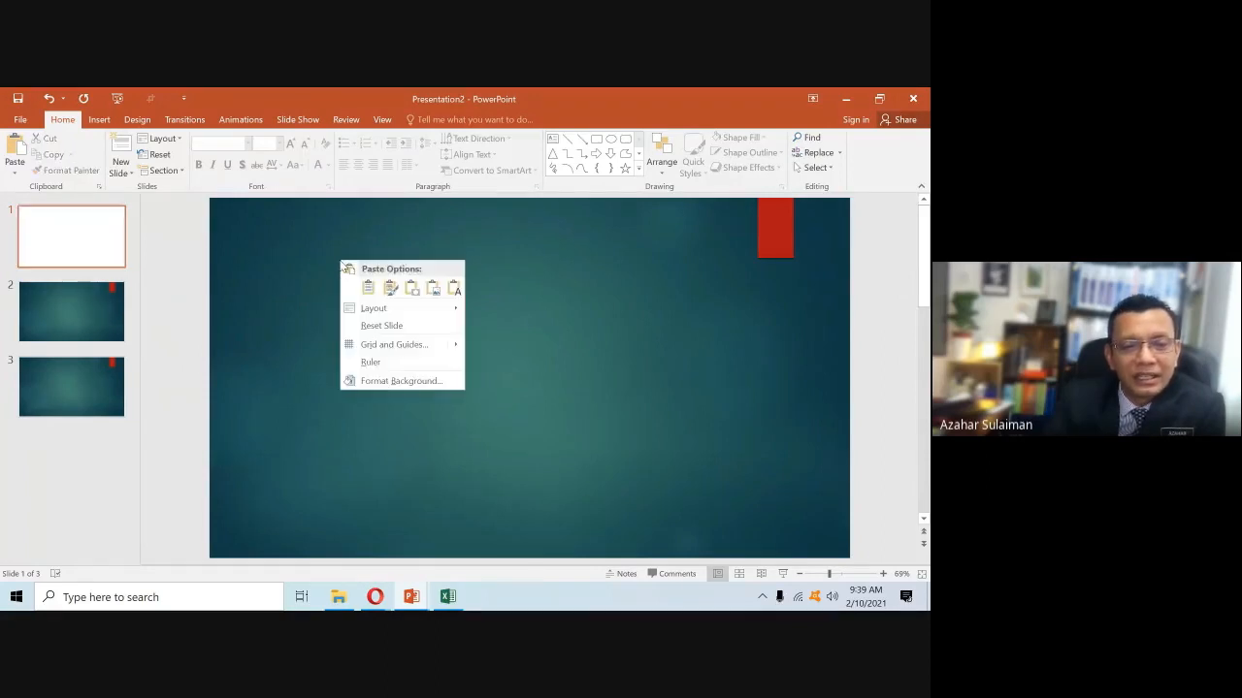
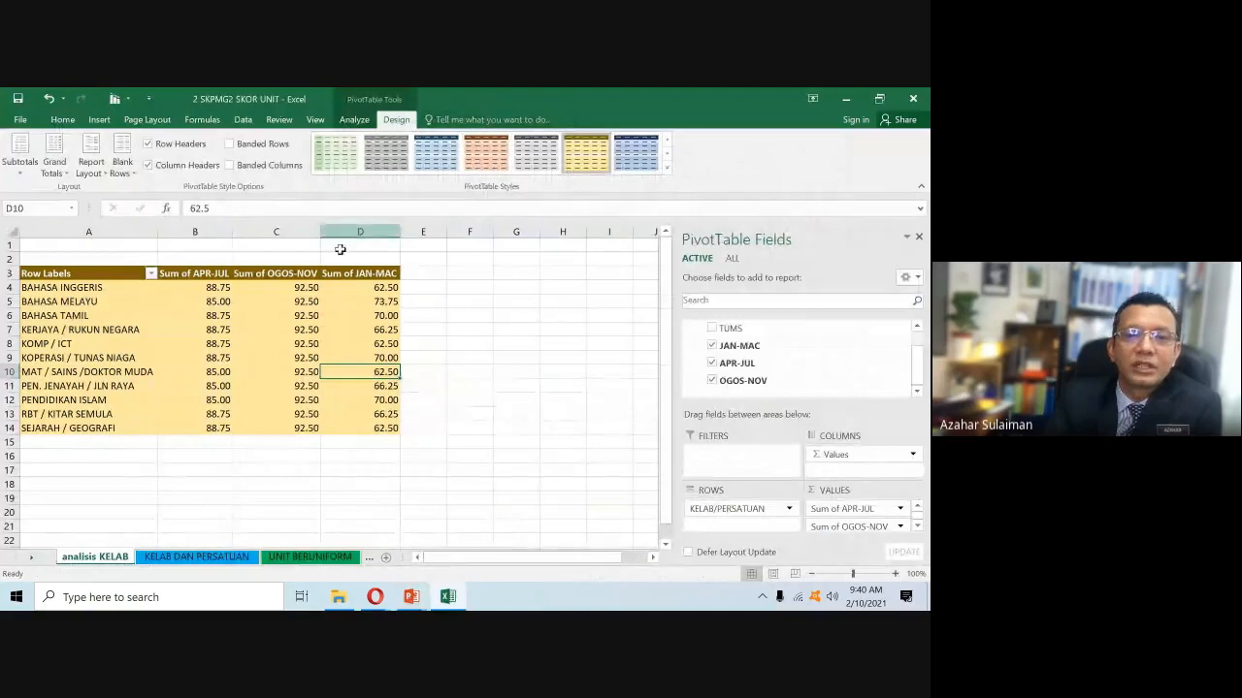
click(456, 120)
text(CON)
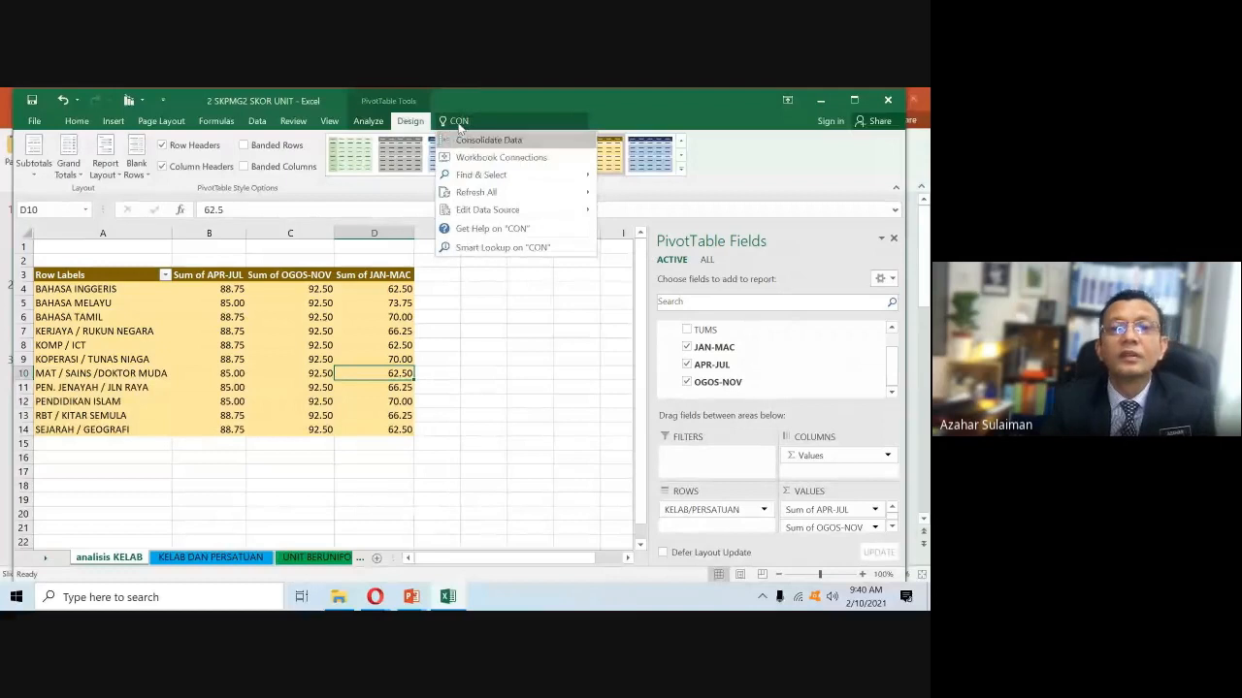
click(487, 317)
click(312, 278)
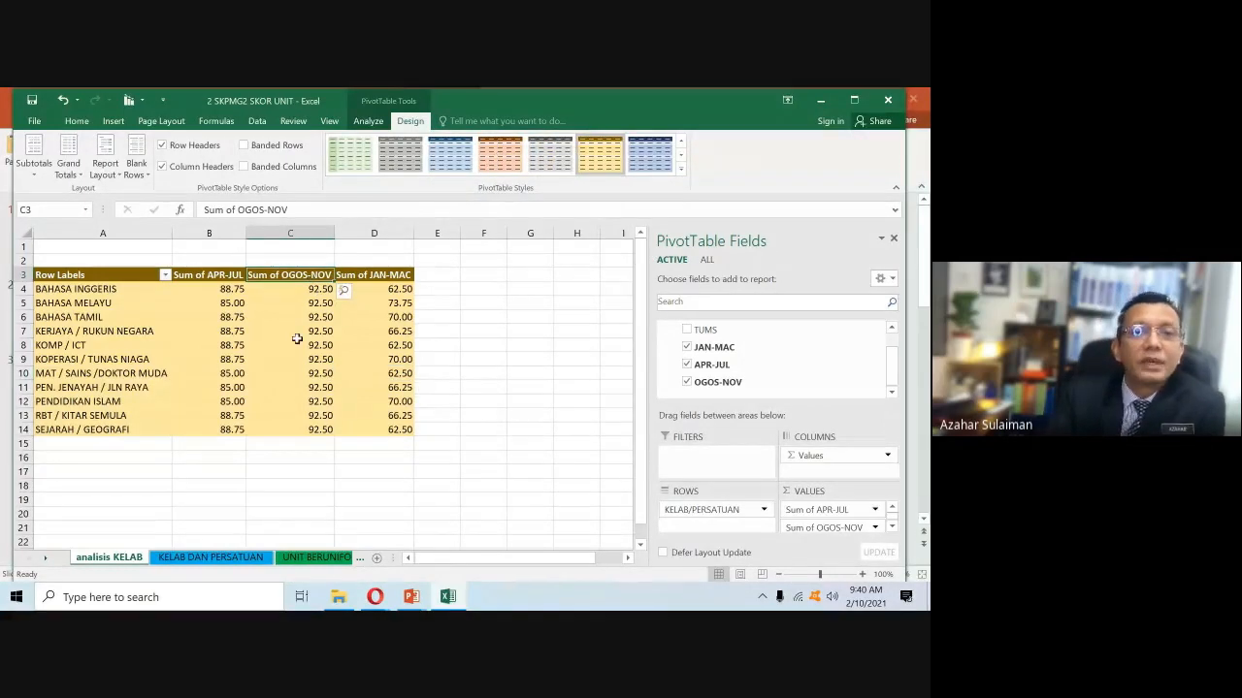
- Switch to the 6 DIS TEMPLATE LAPORAN SKPMG2 TAHUN 2020 presentation and view slide 3's colour-rated score table, including in slide show
mouse_move(297, 338)
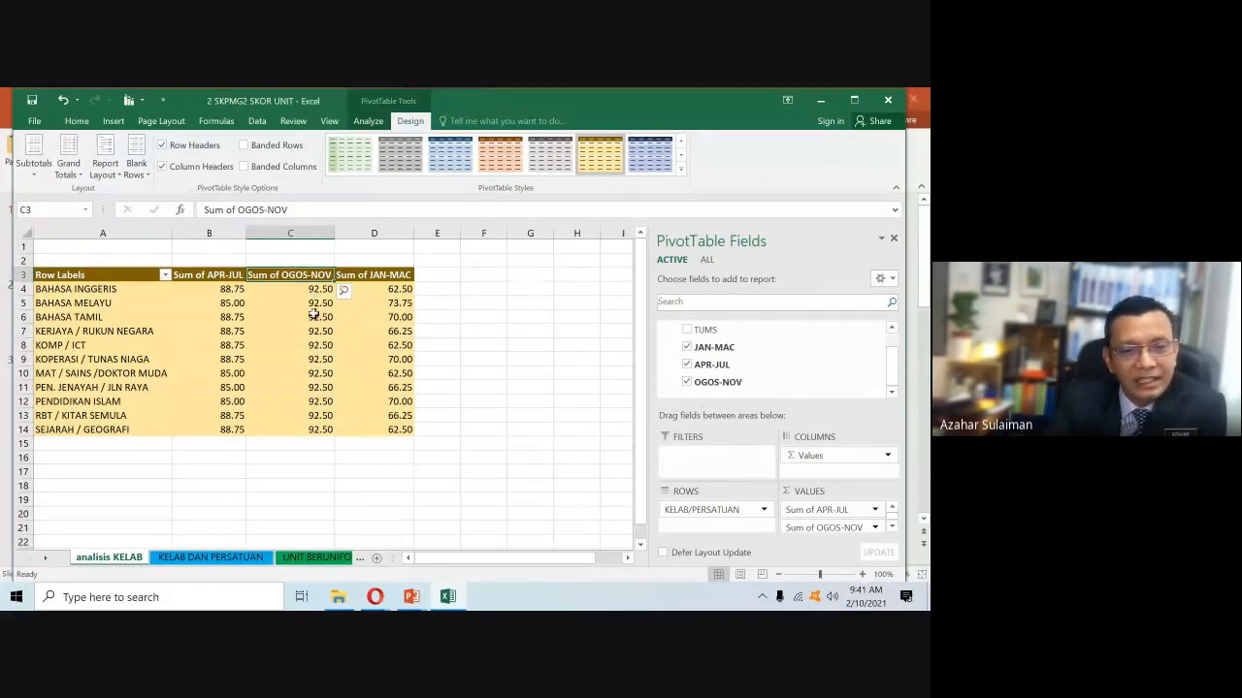
click(399, 595)
click(412, 541)
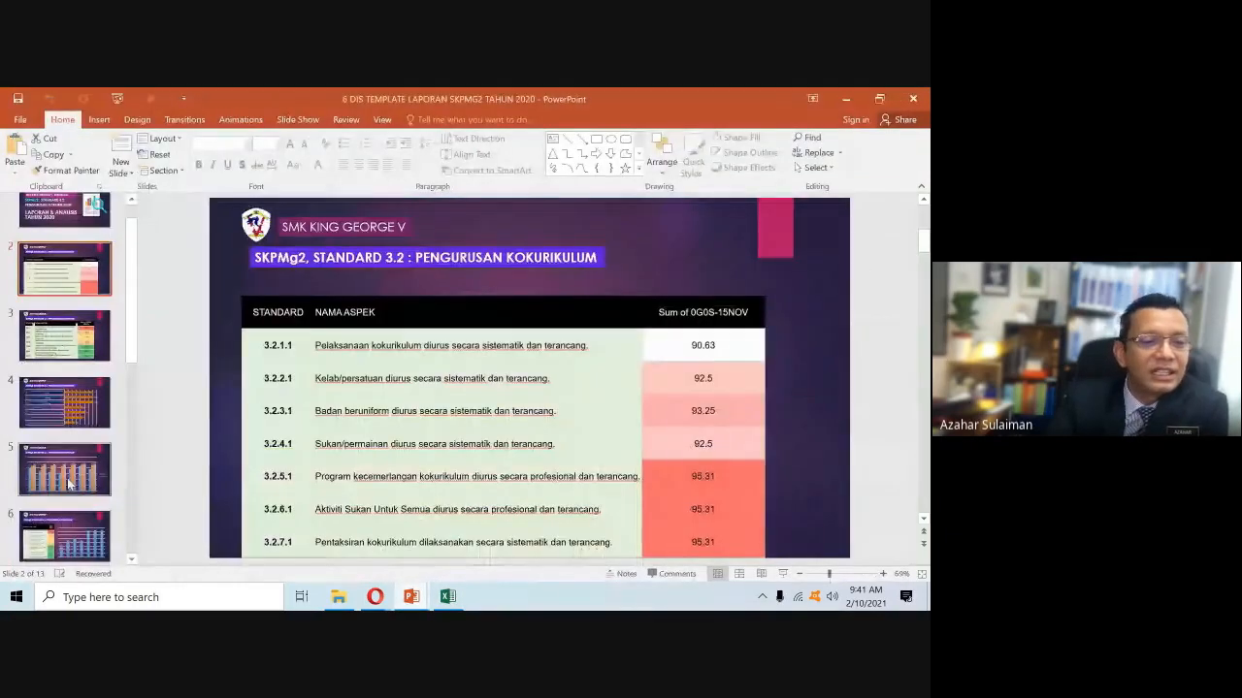
click(64, 336)
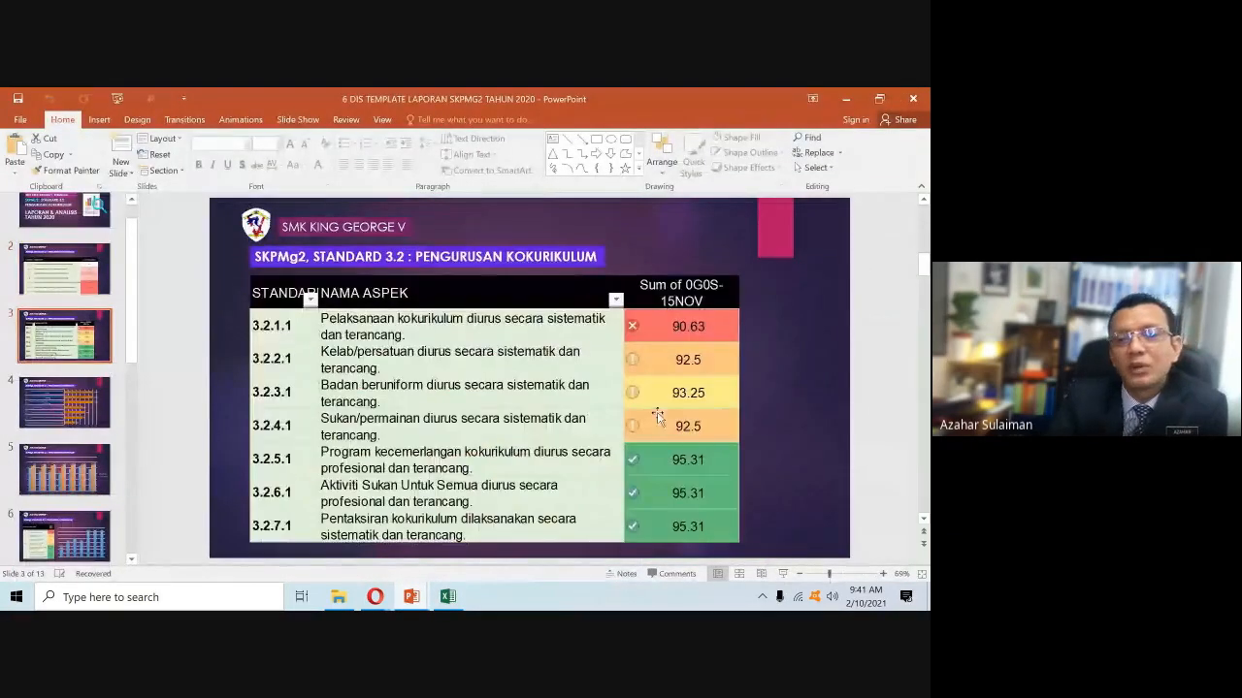
drag(633, 327, 640, 322)
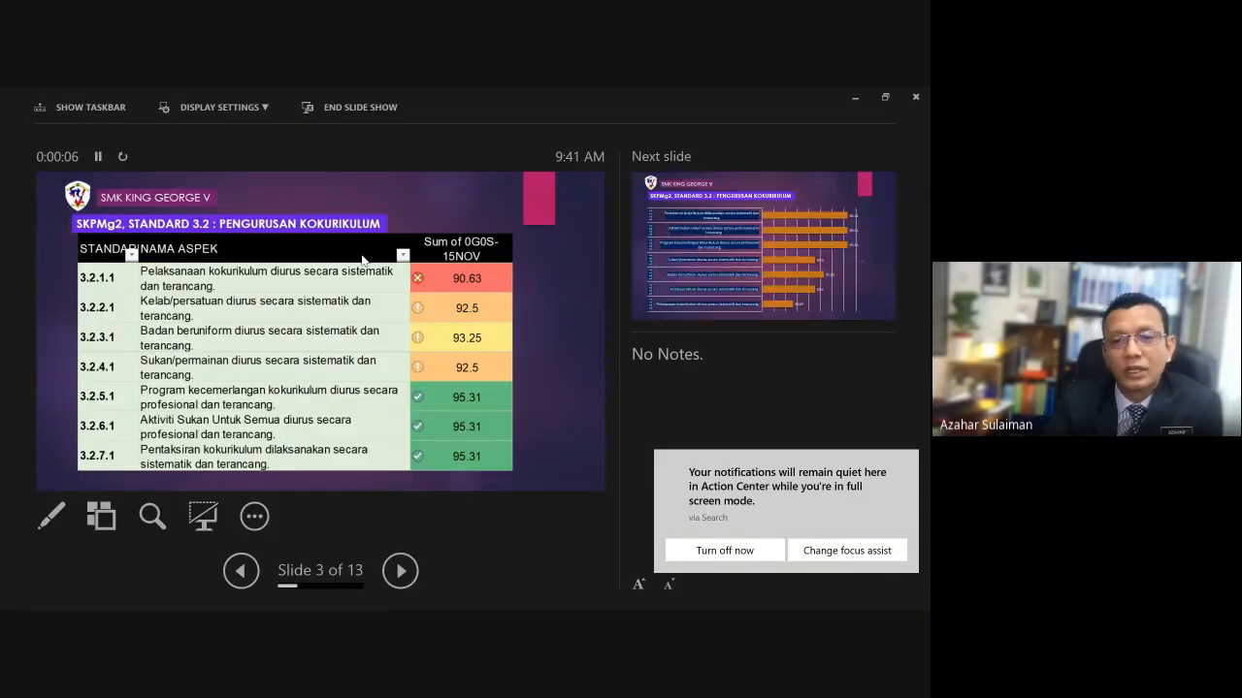
key(Escape)
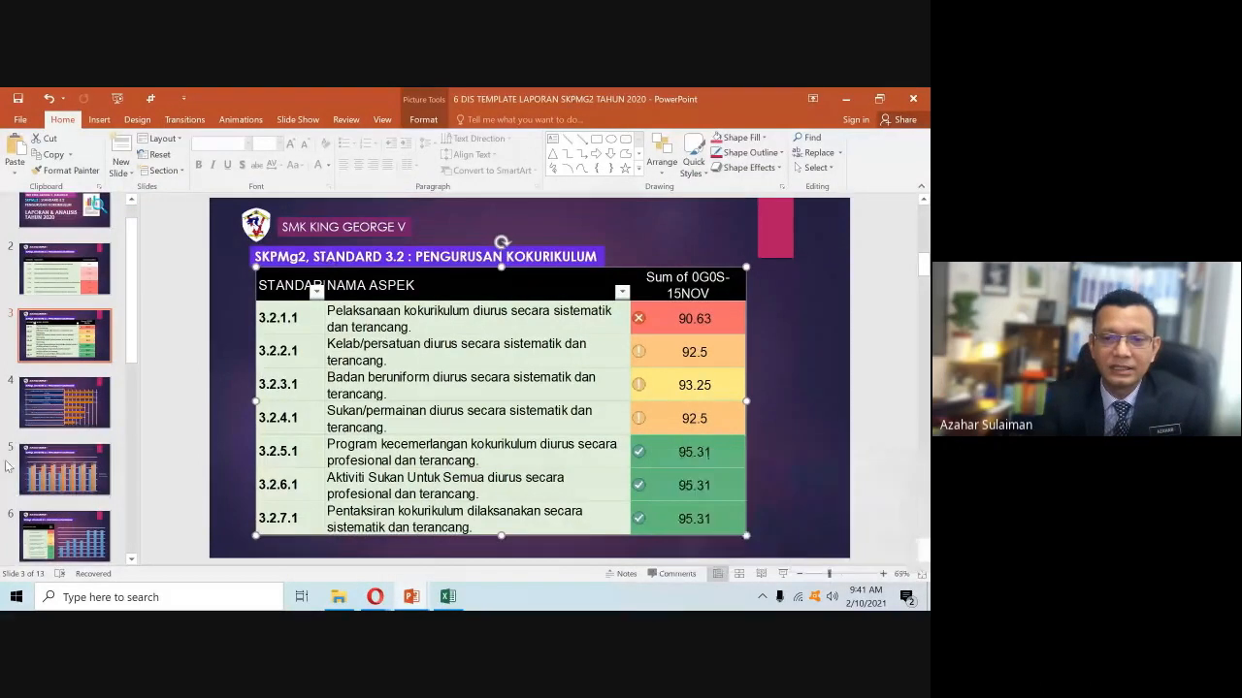
- Set the computer's projection mode to Duplicate and return to the template presentation
key(super)
click(110, 448)
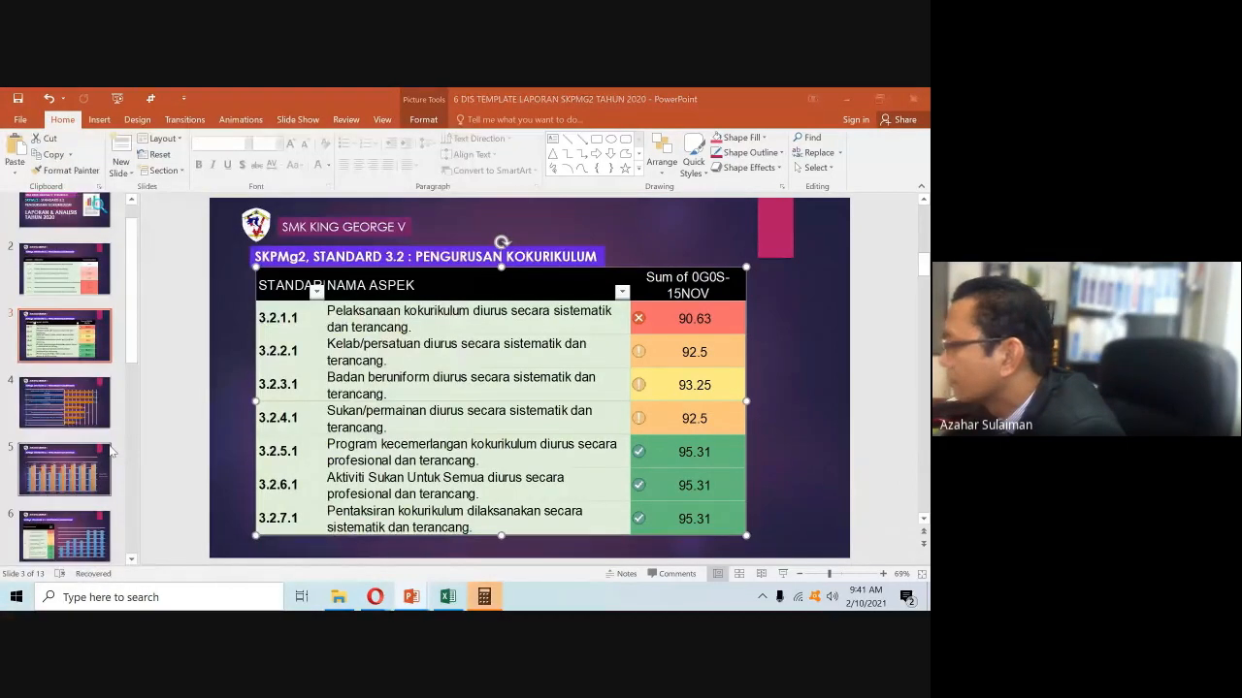
key(super+p)
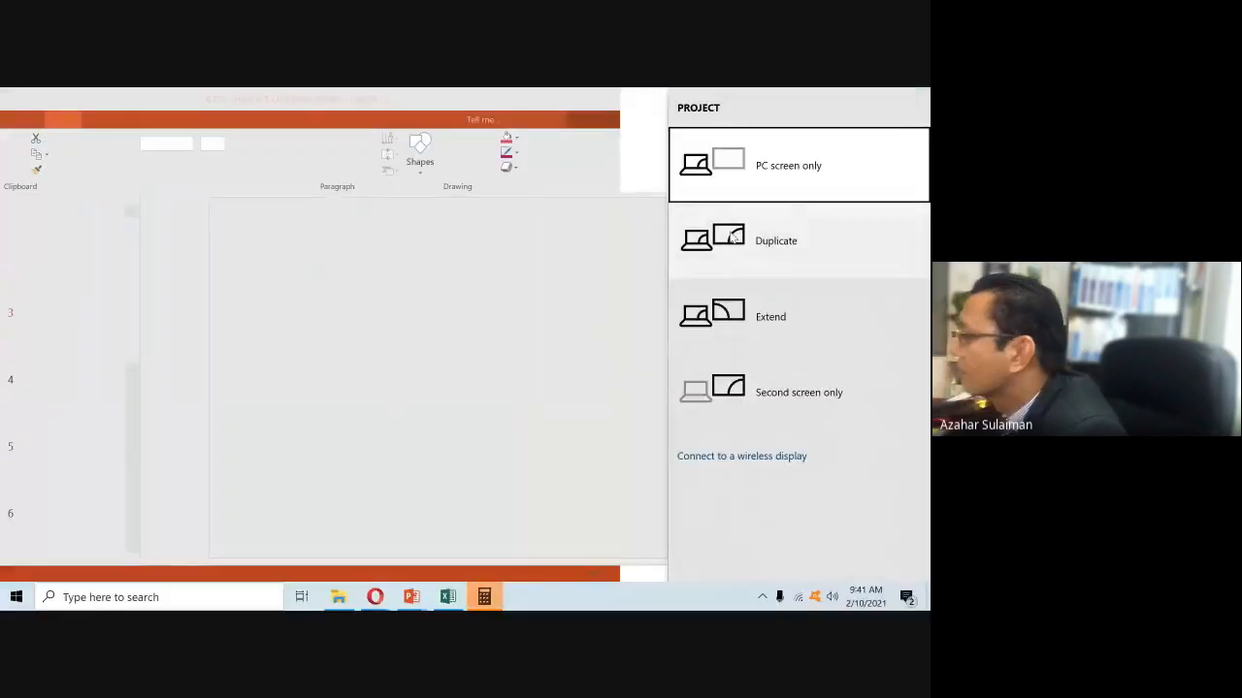
click(733, 236)
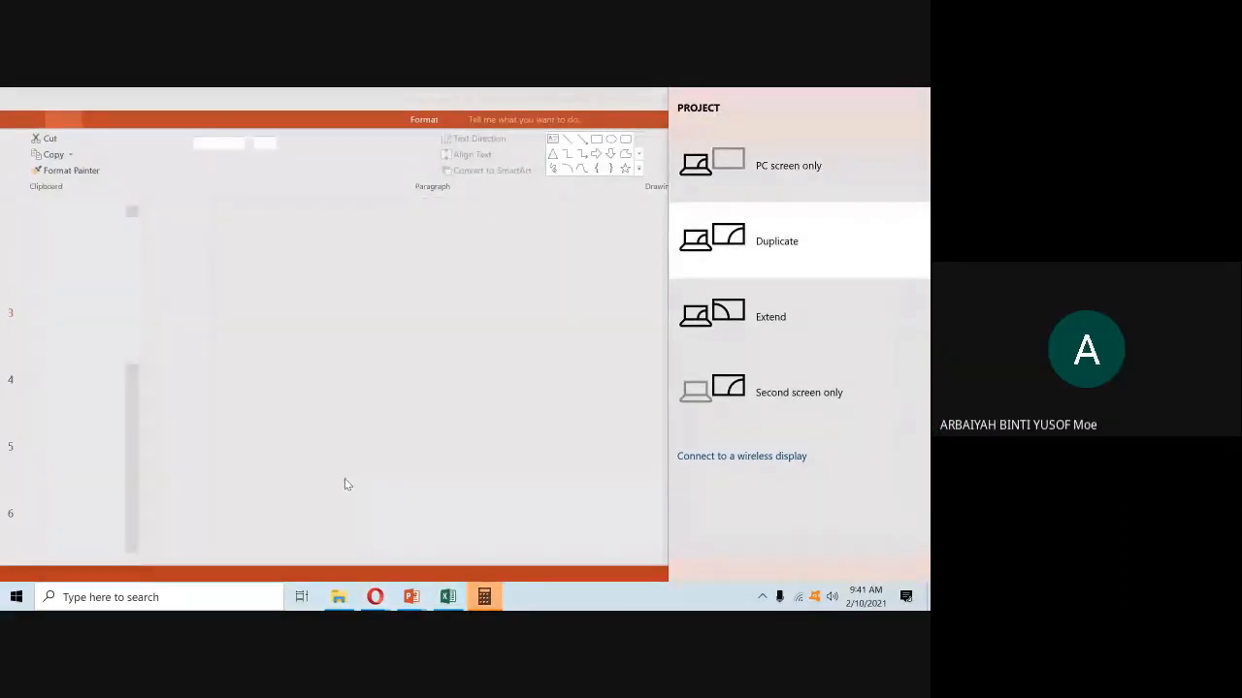
click(704, 264)
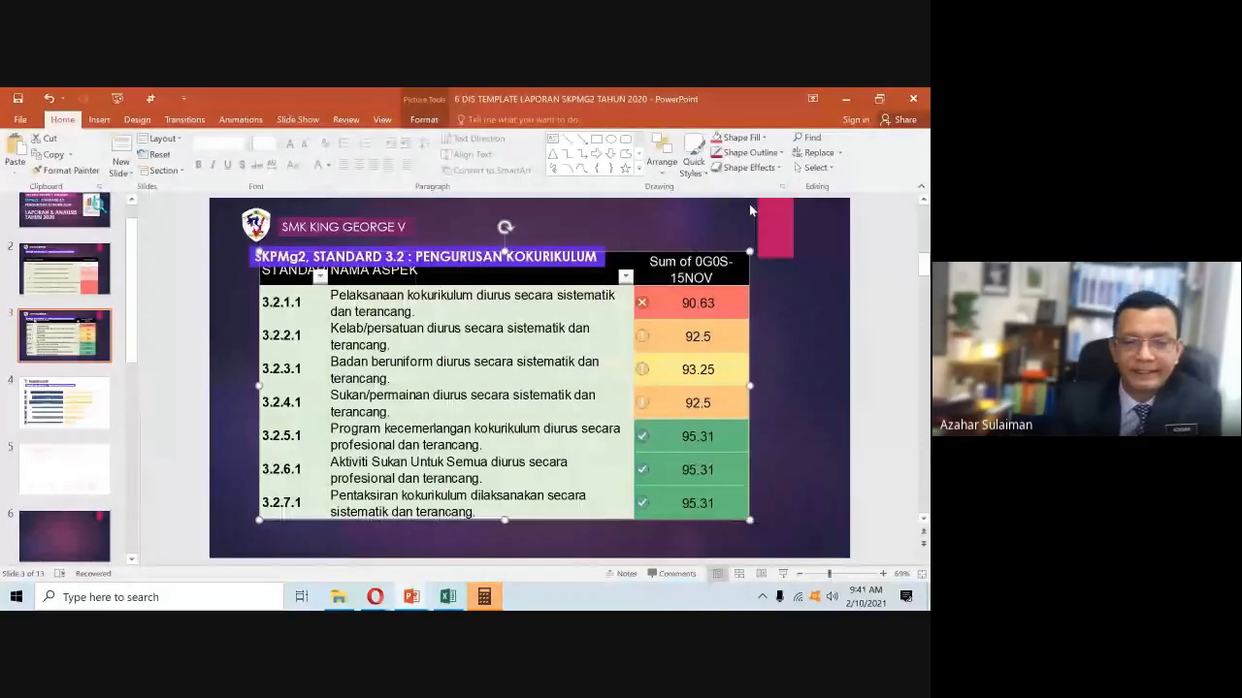
- Switch back to Excel, apply the light blue PivotTable style with a dark blue header and narrow the PivotTable Fields pane
click(410, 525)
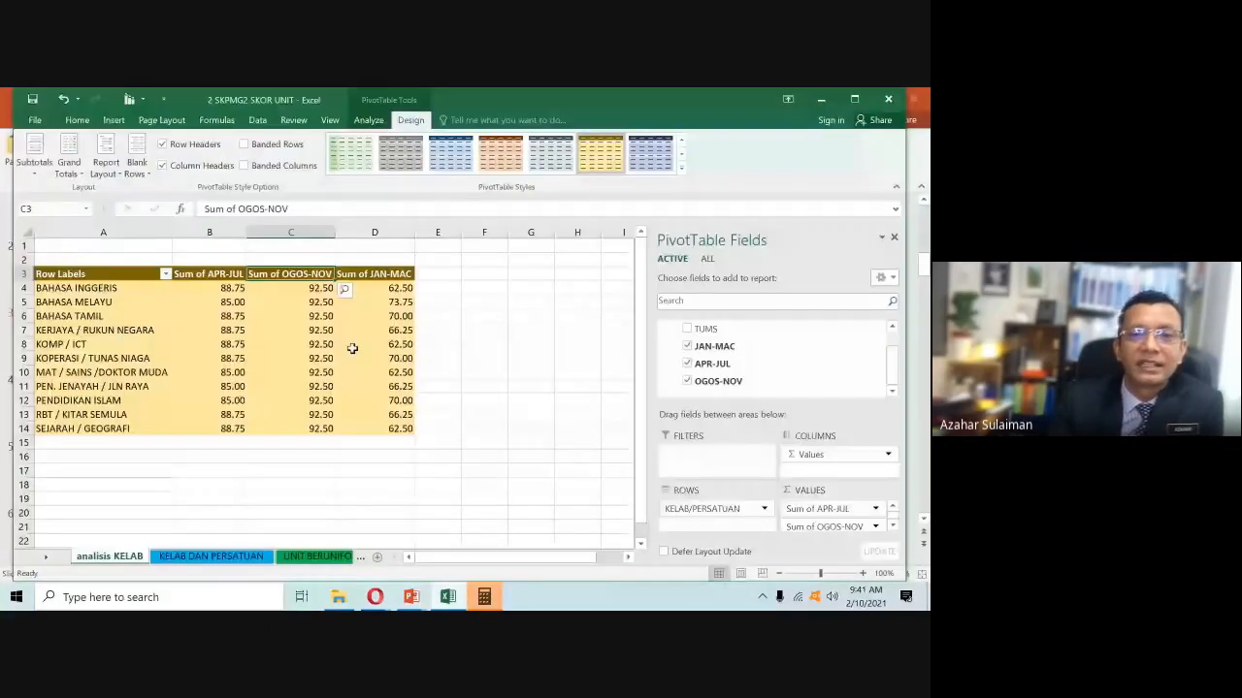
click(450, 153)
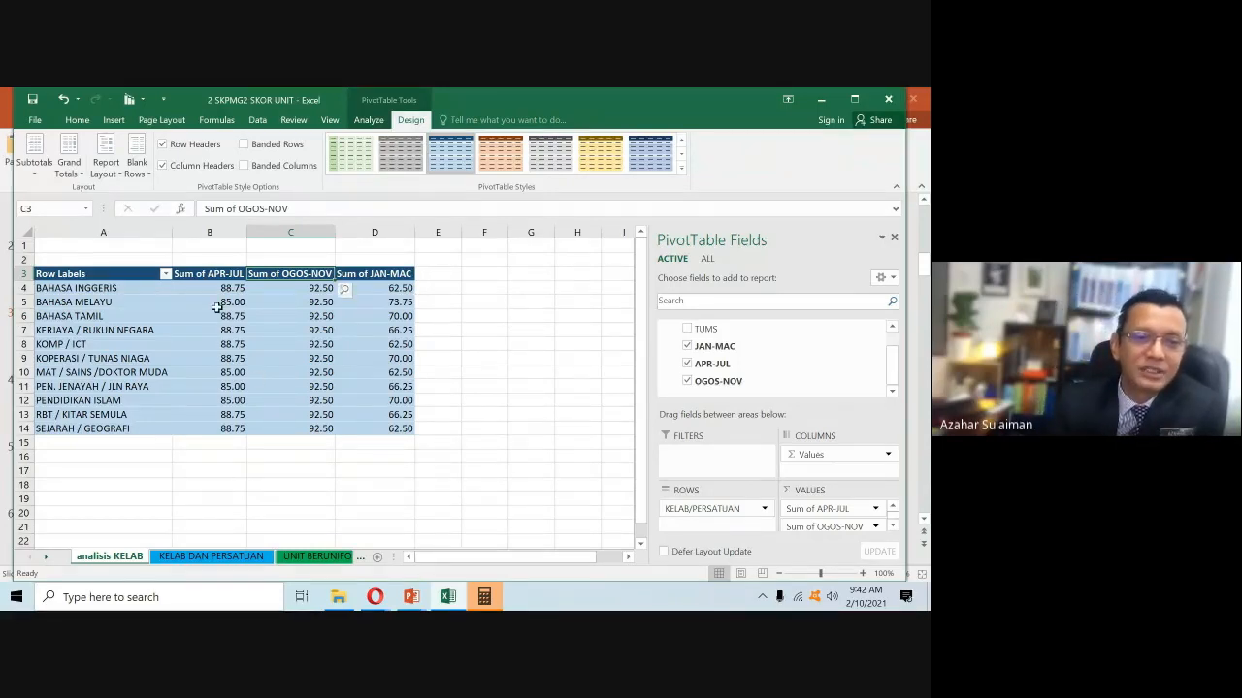
mouse_move(224, 293)
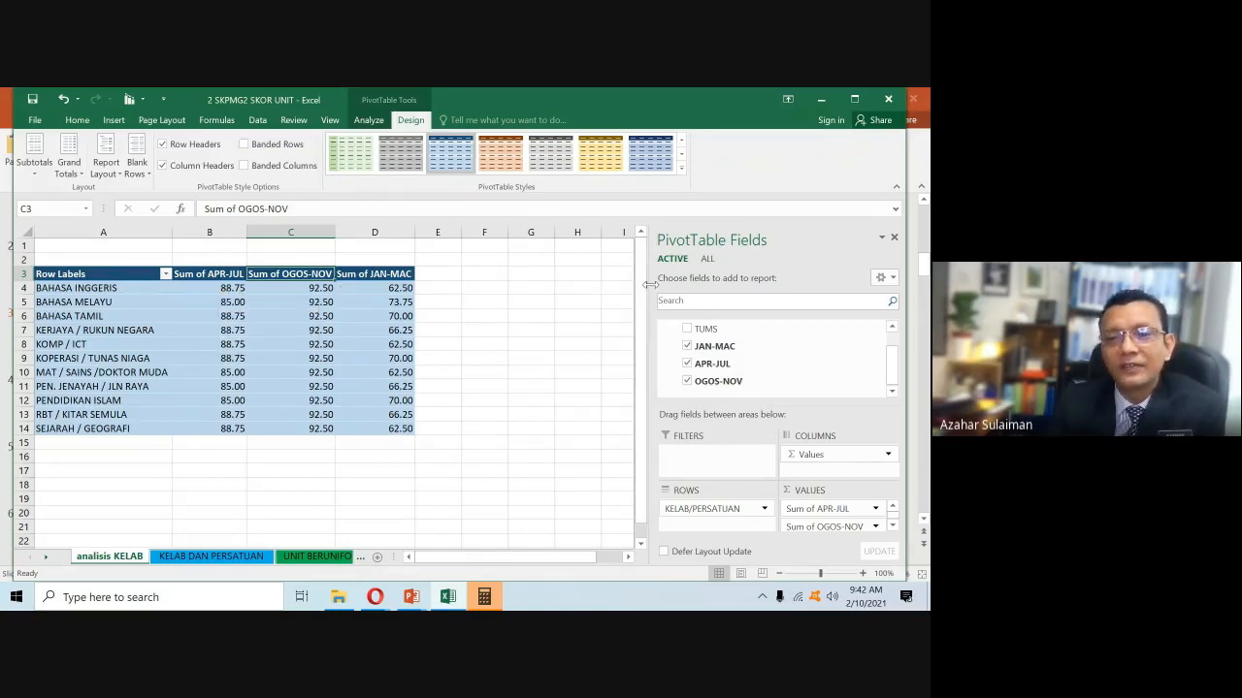
drag(651, 289, 713, 289)
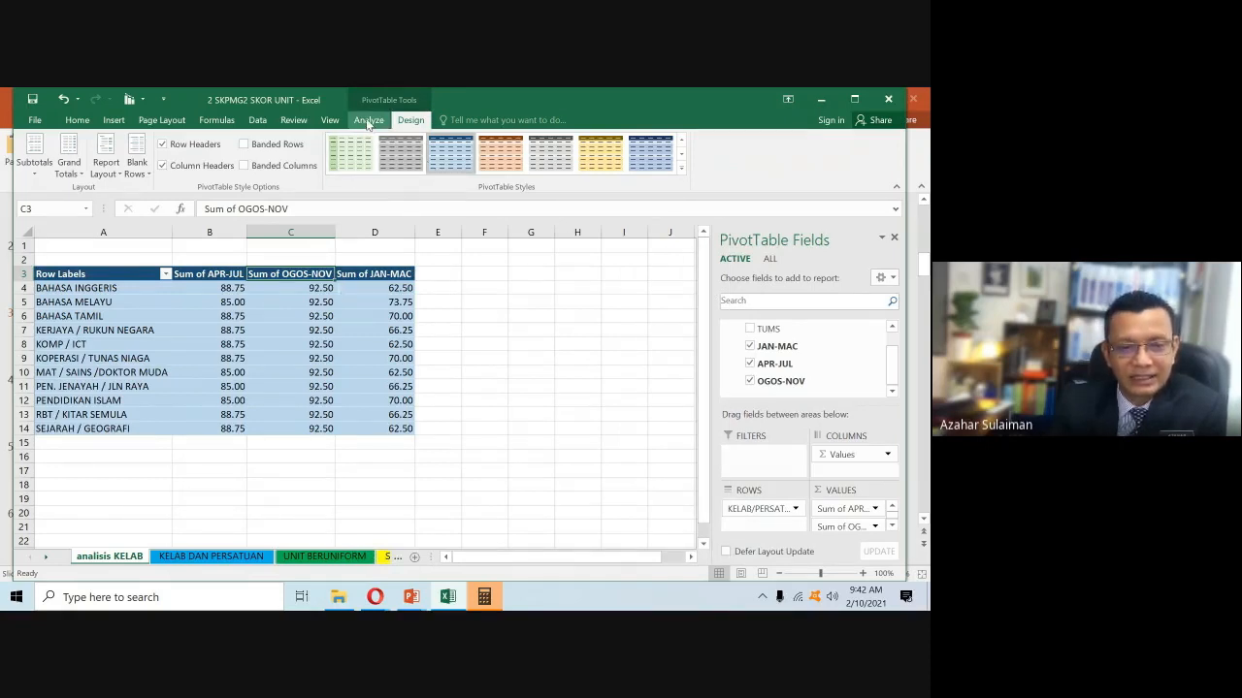
- Insert a Clustered Column PivotChart from the club pivot table and enlarge it to about 3.74" high by 6.58" wide
click(303, 315)
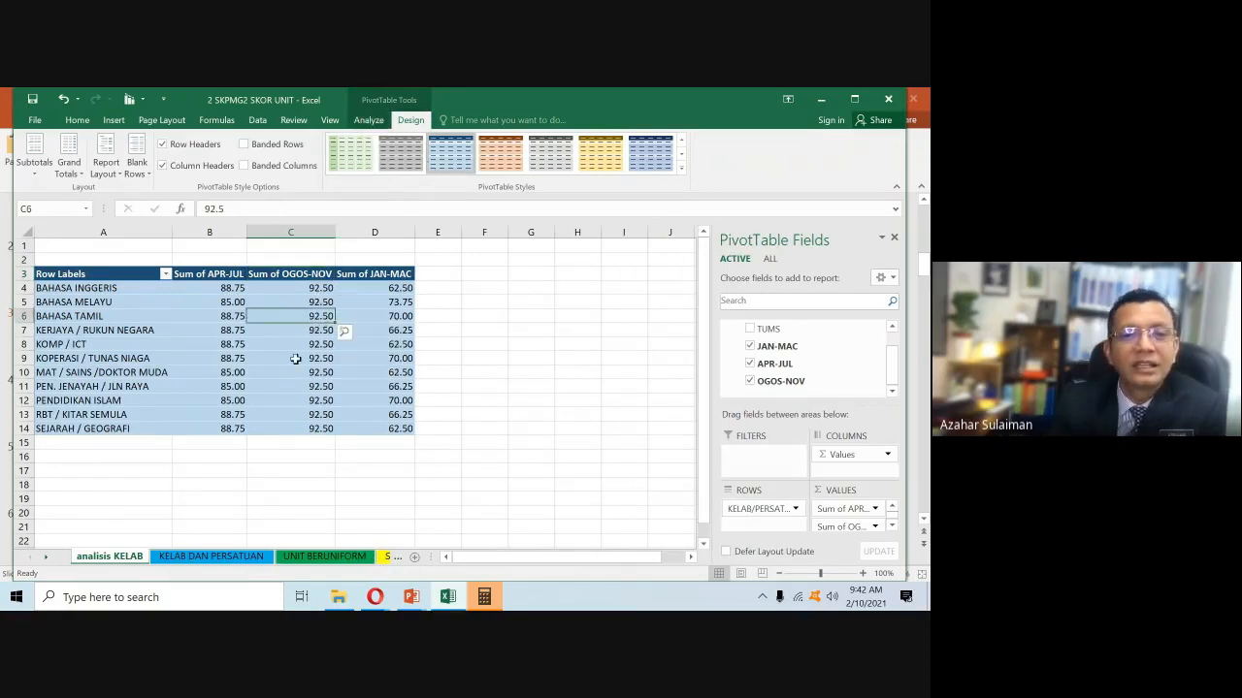
click(291, 330)
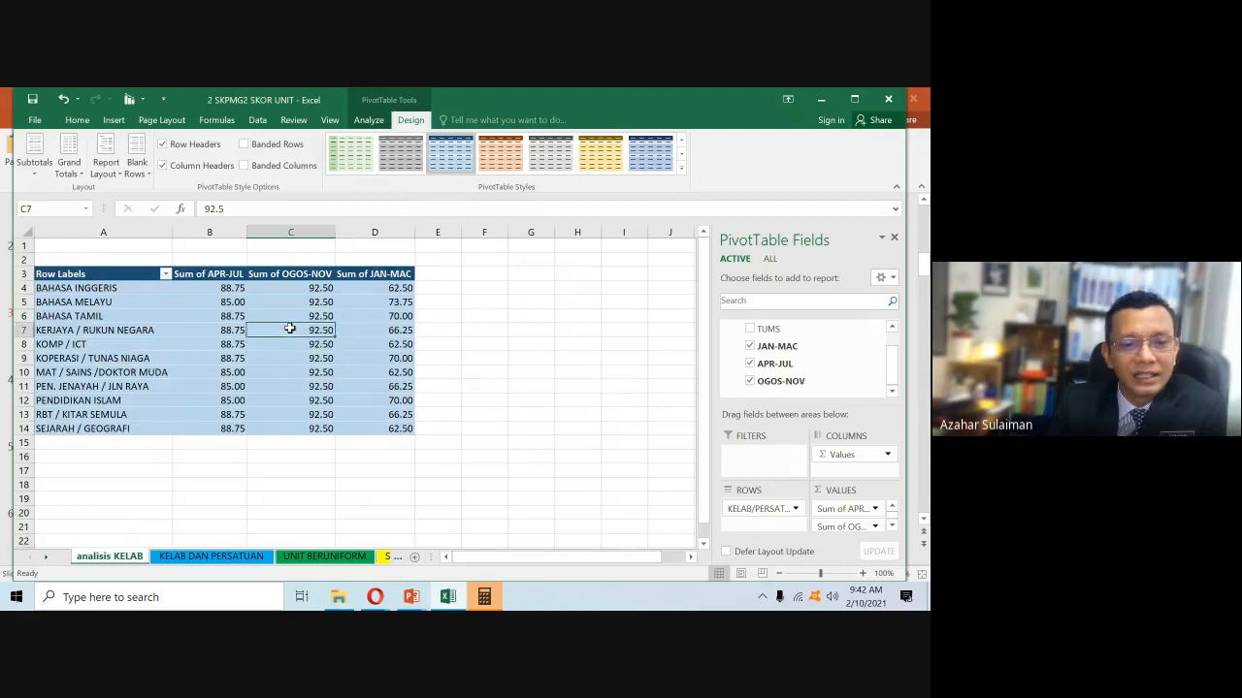
click(378, 125)
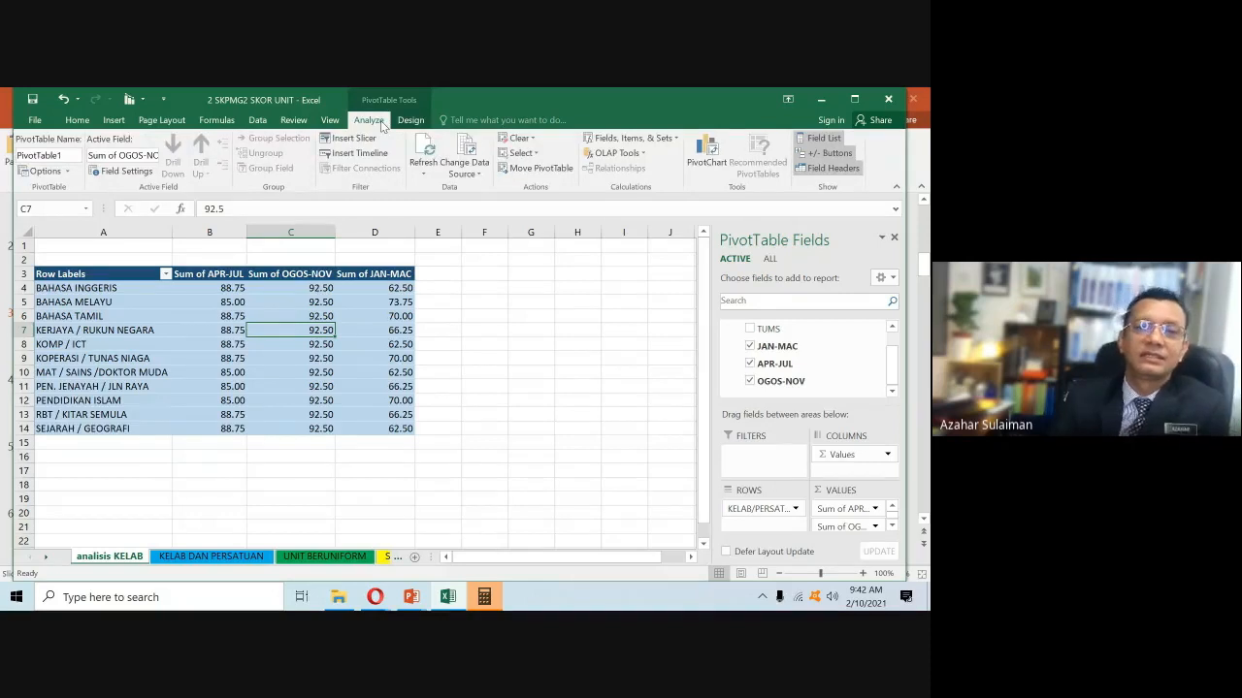
click(712, 160)
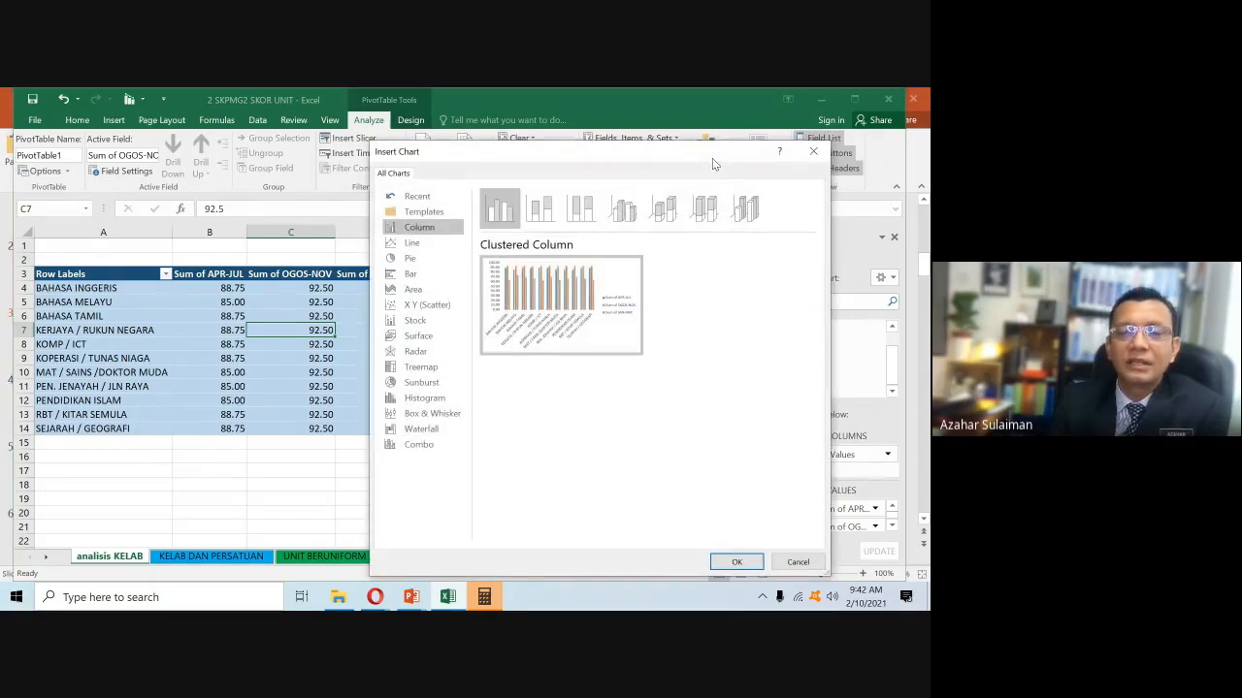
mouse_move(582, 303)
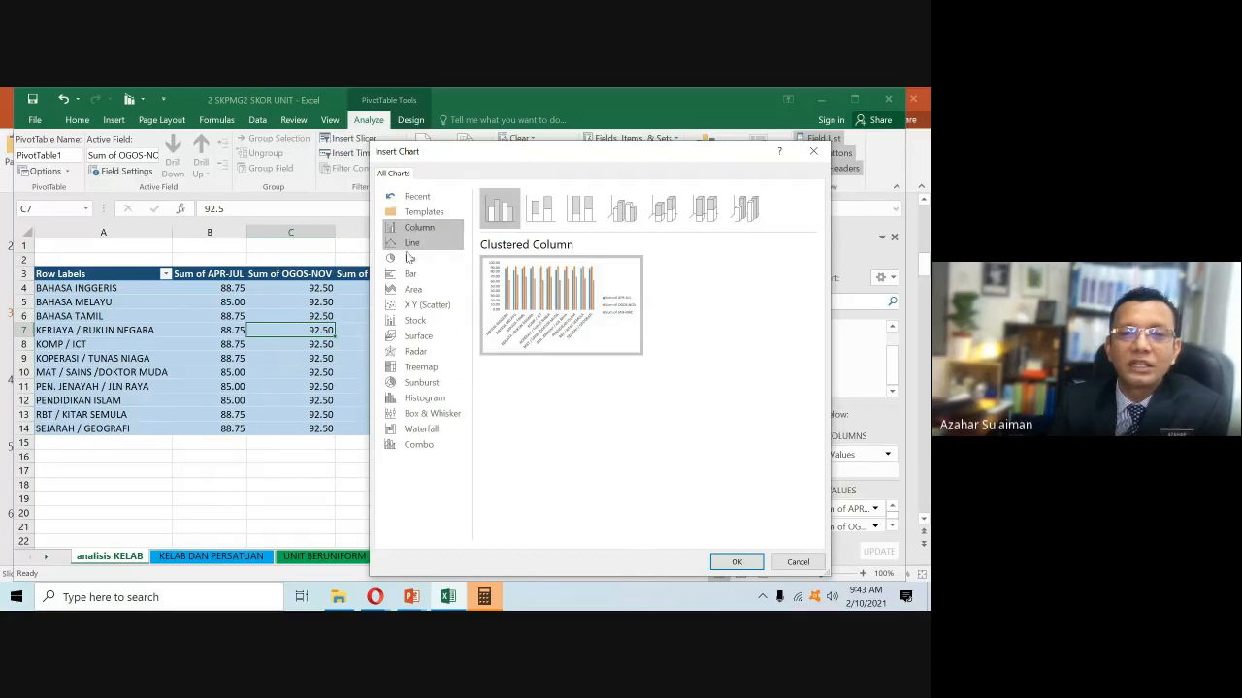
mouse_move(514, 270)
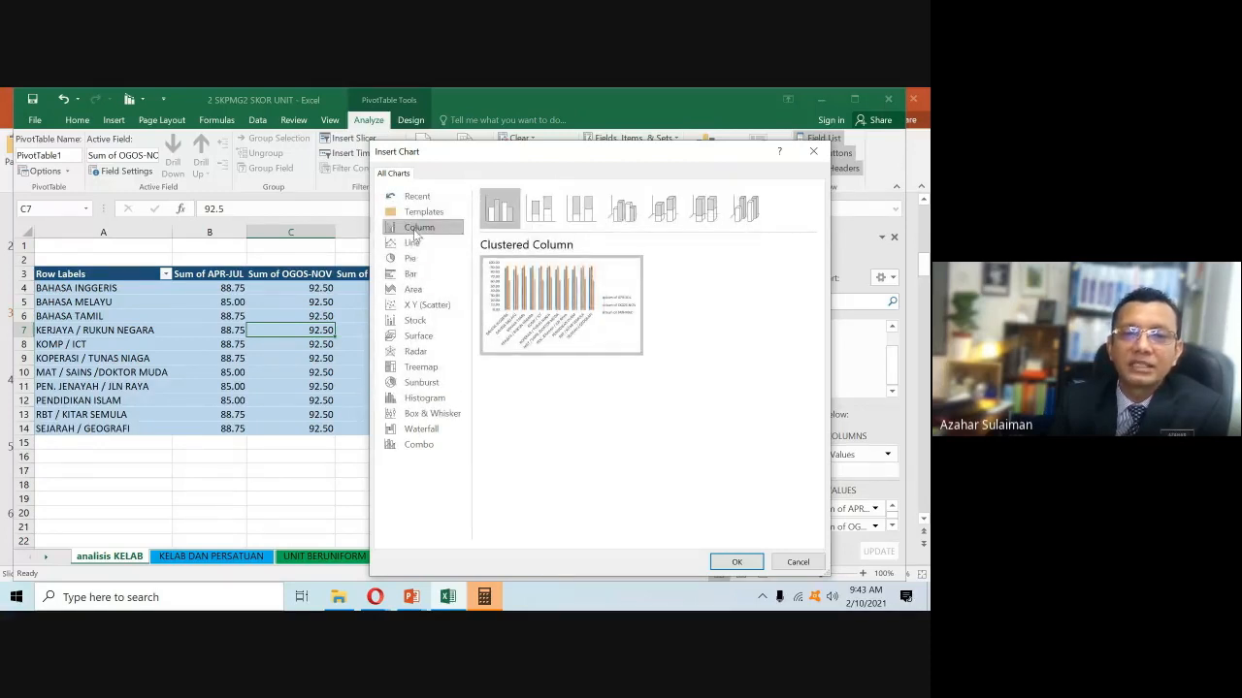
double_click(527, 282)
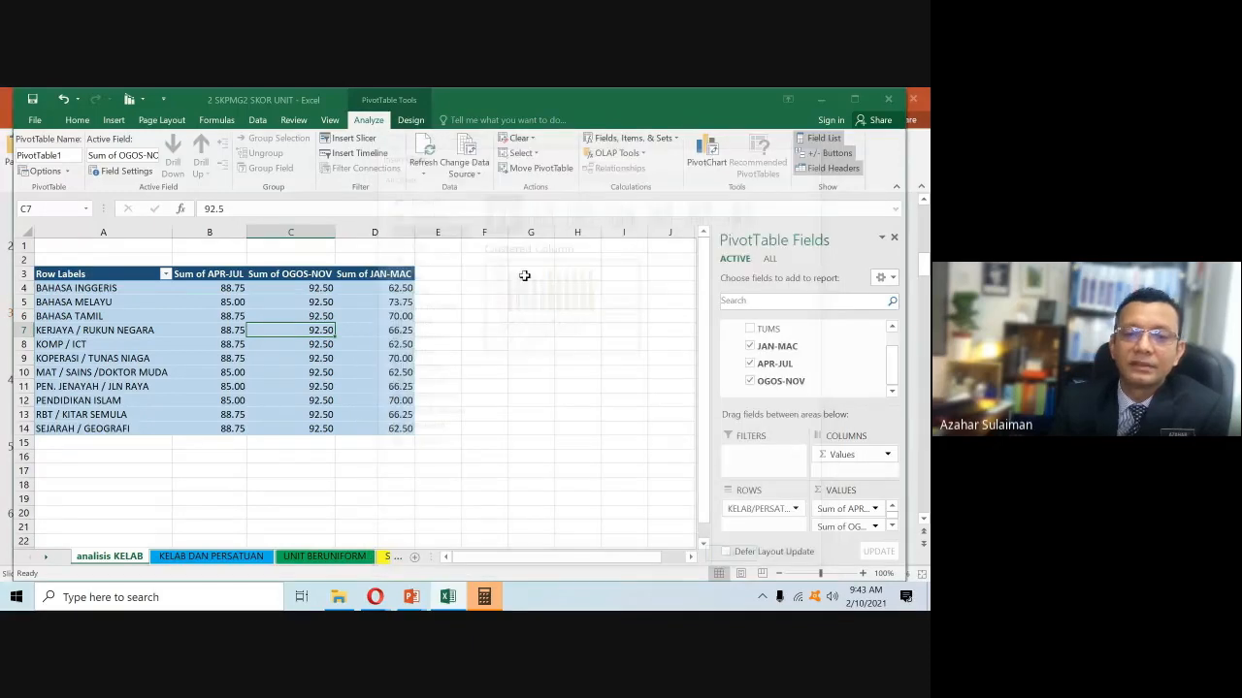
drag(547, 298, 637, 271)
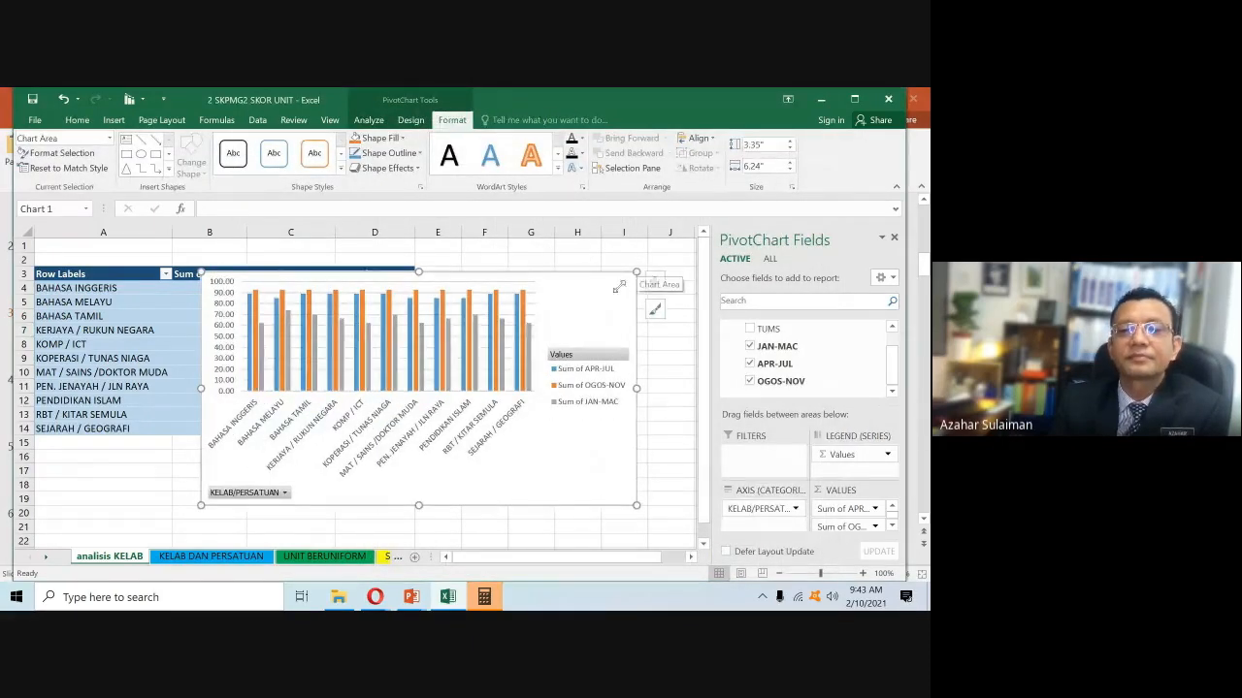
drag(200, 505, 176, 533)
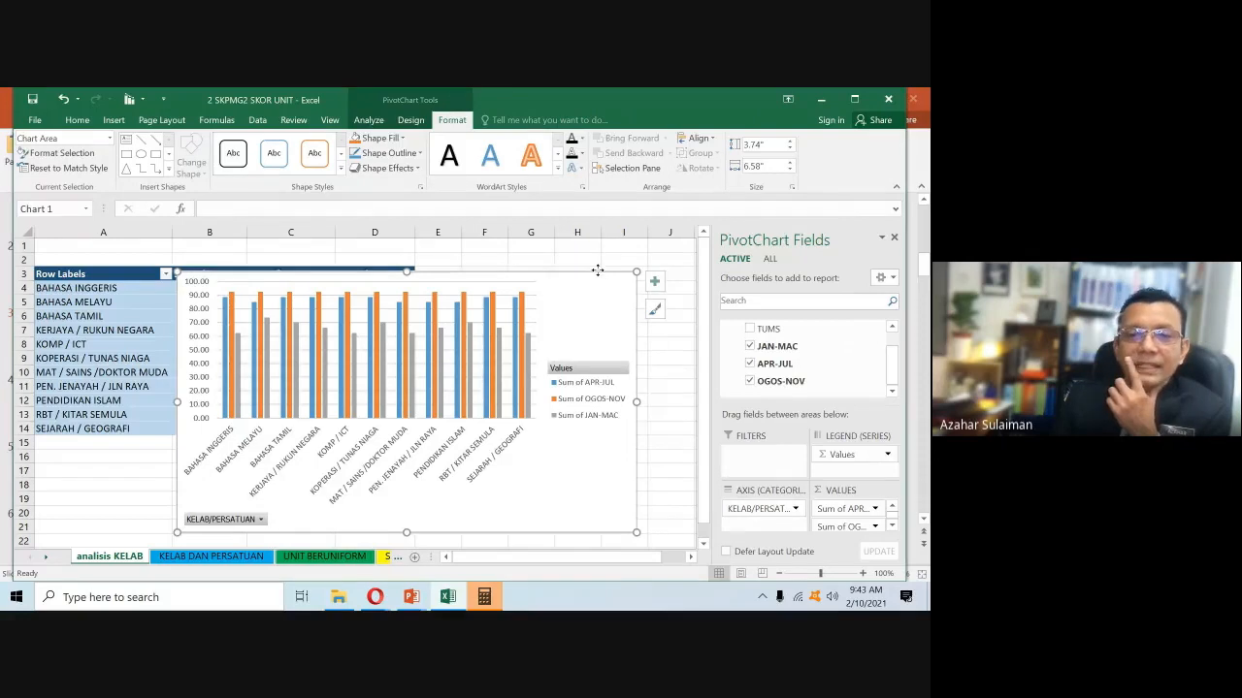
- Move the PivotChart slightly up and to the left over the club pivot table
drag(598, 271, 581, 259)
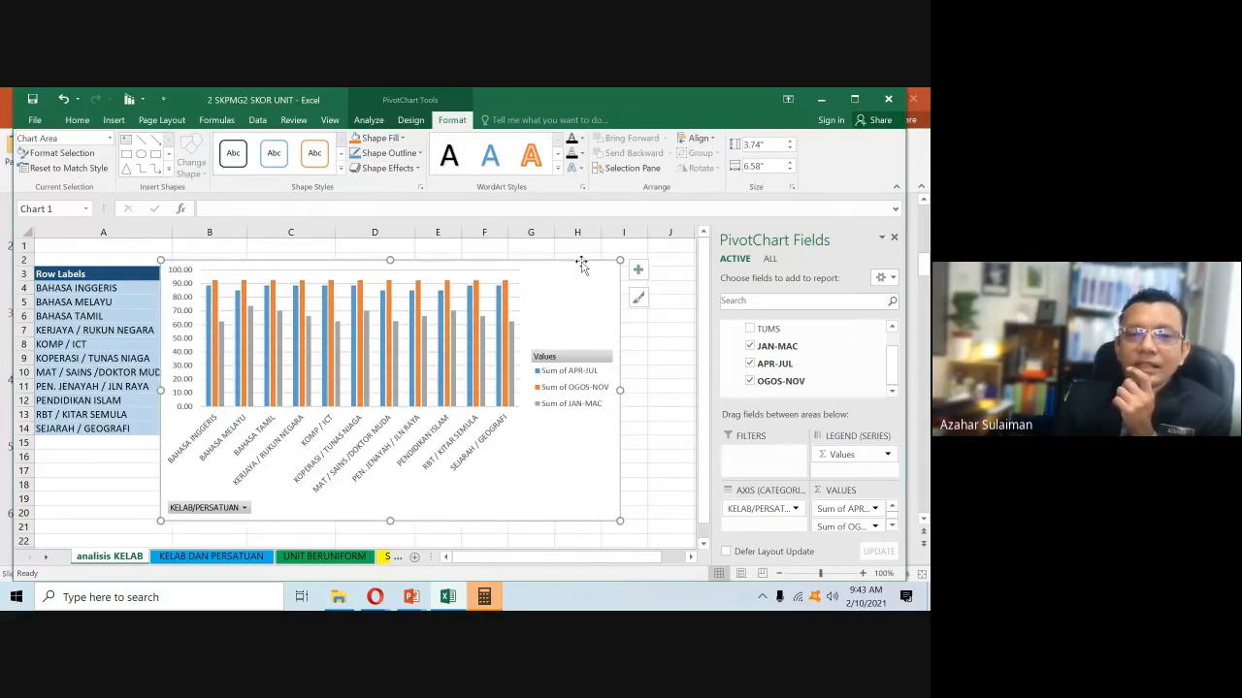
right_click(581, 265)
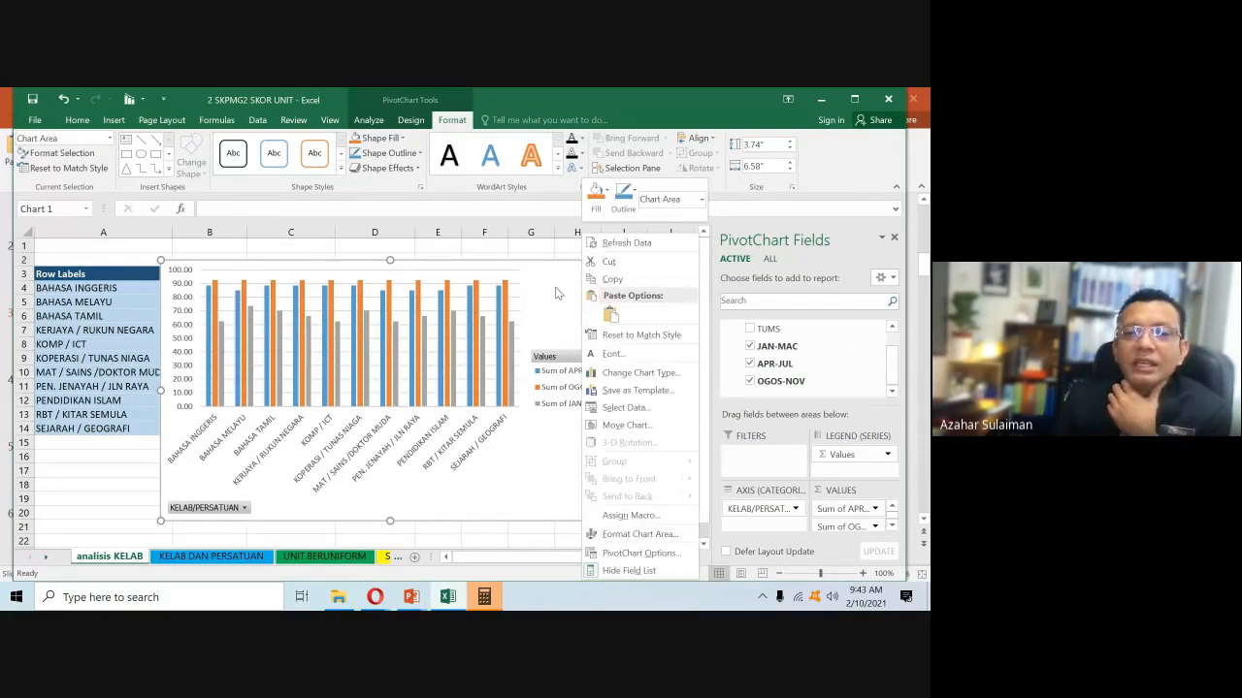
key(Escape)
click(520, 332)
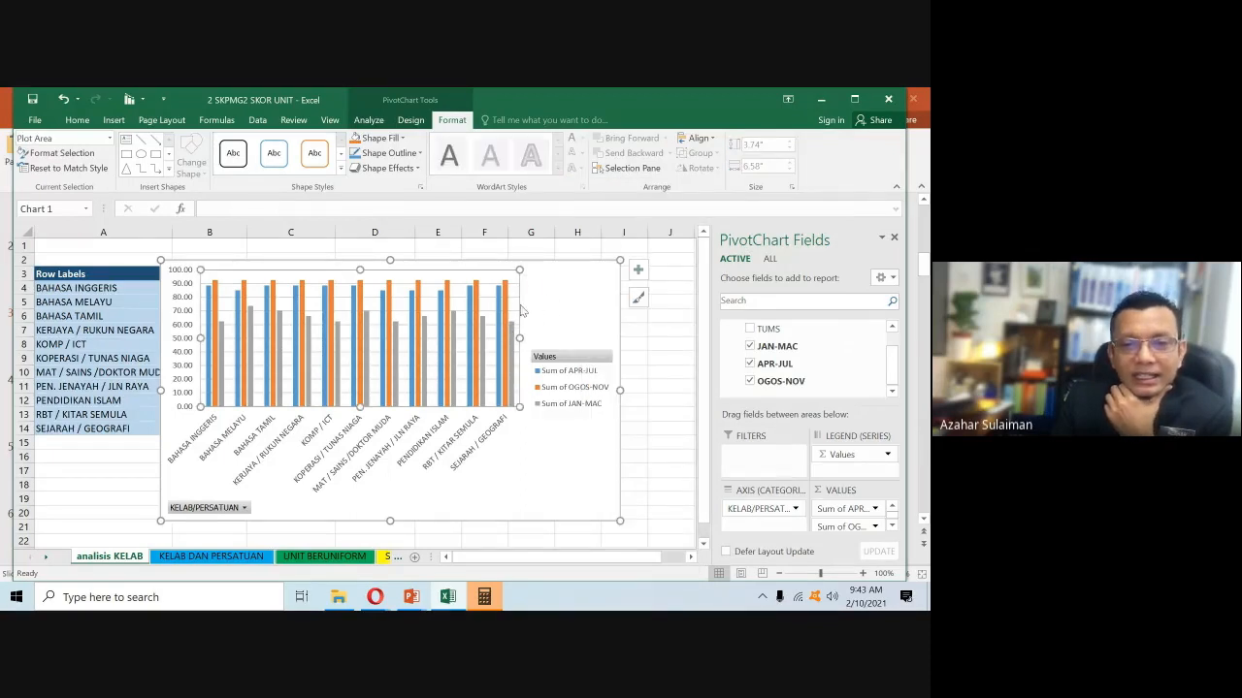
click(673, 271)
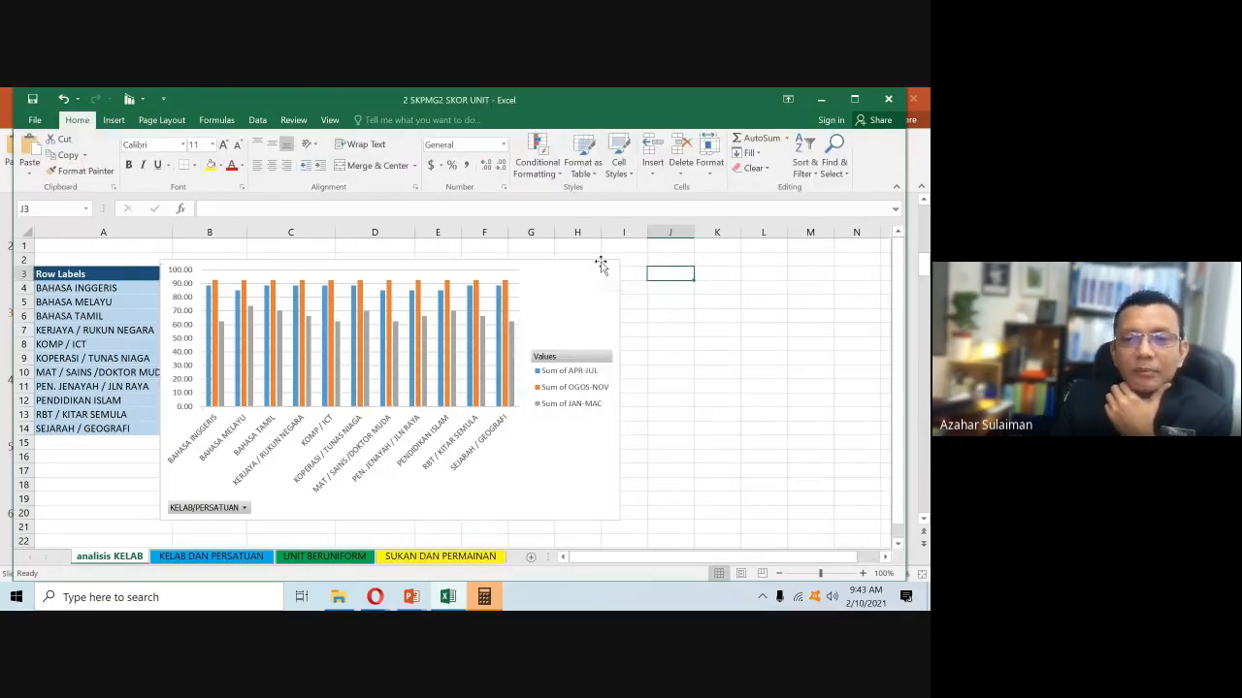
click(601, 264)
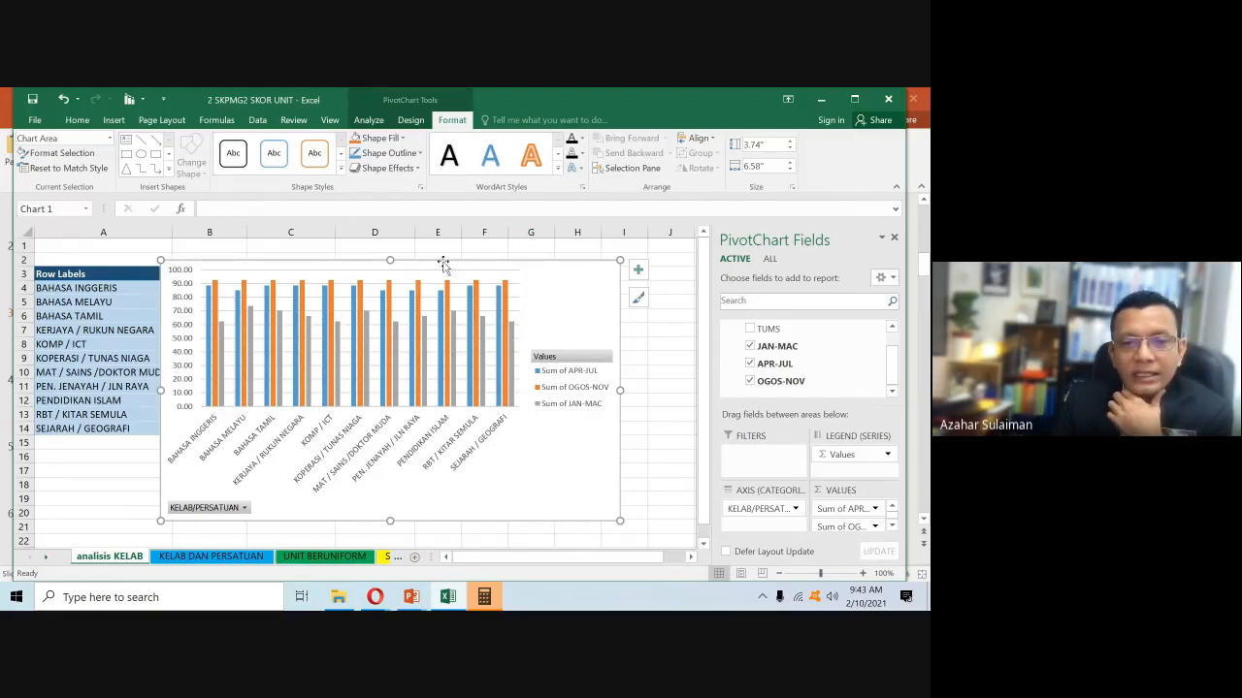
click(483, 378)
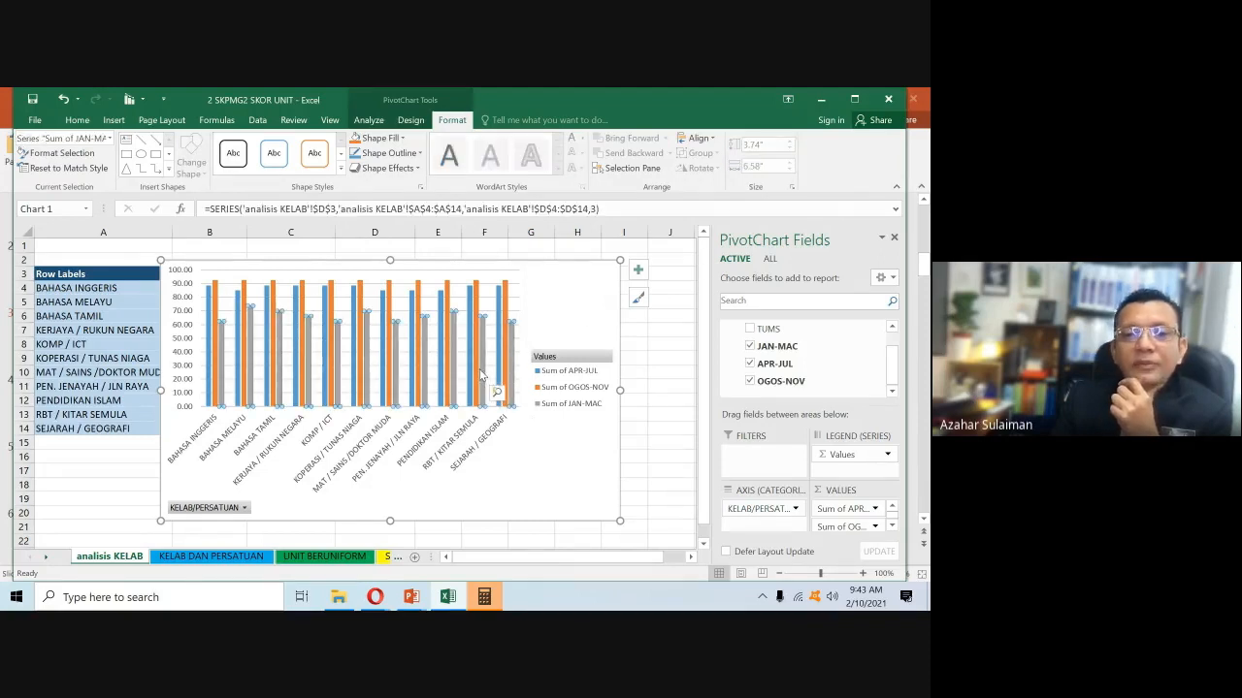
click(669, 330)
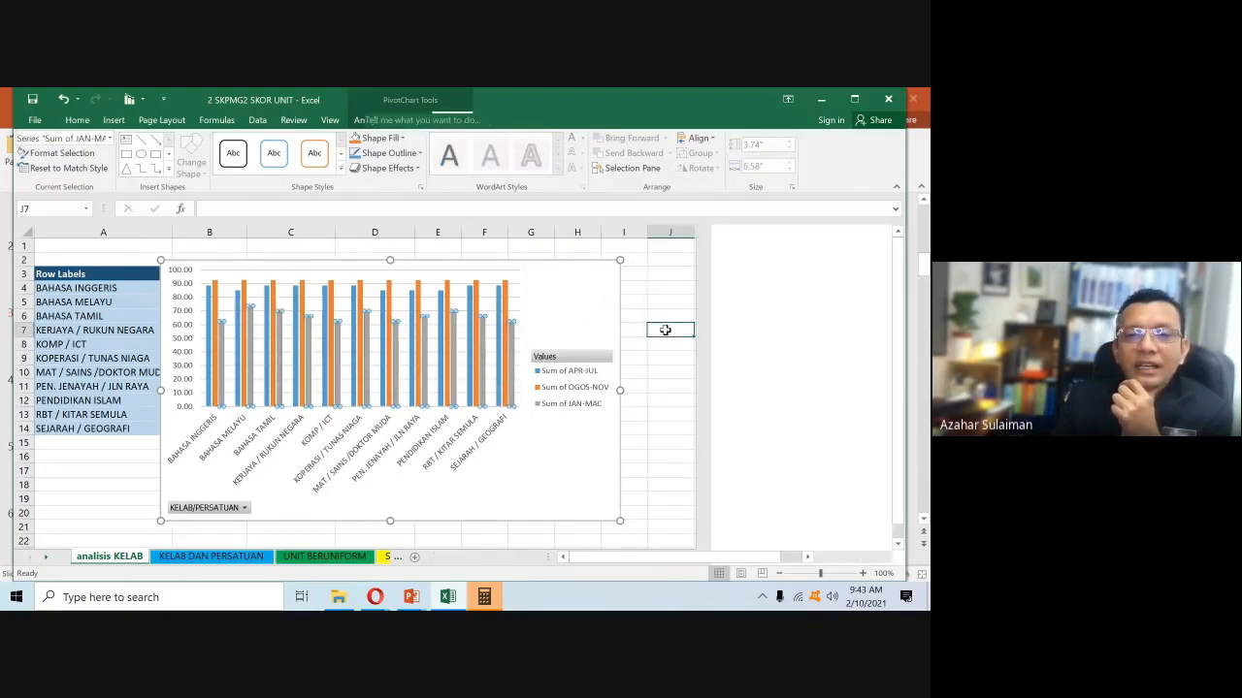
- Select the whole PivotChart by its chart area and copy it
click(591, 260)
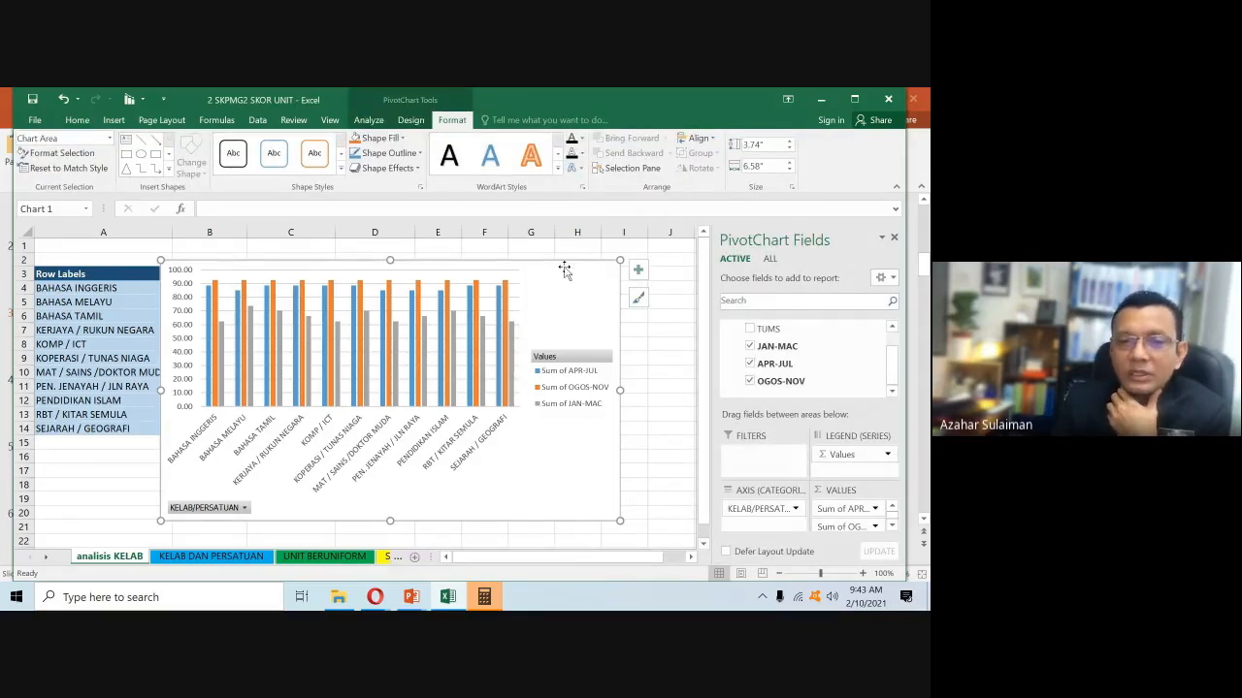
right_click(574, 260)
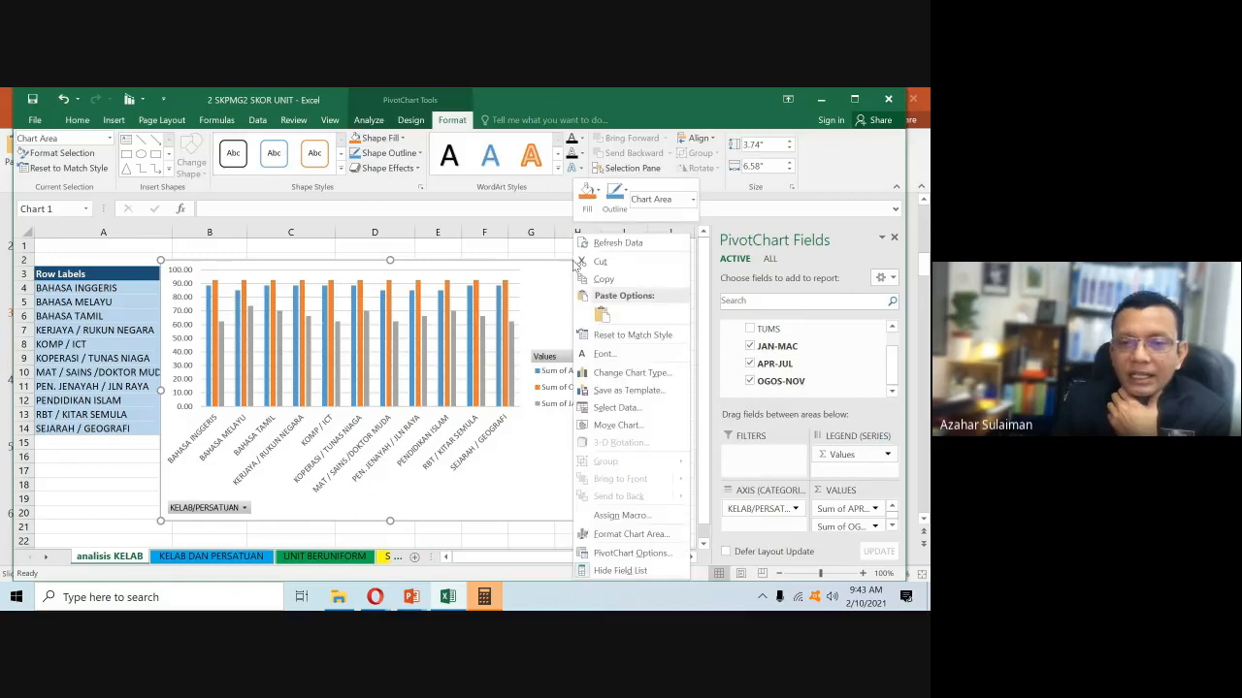
click(586, 280)
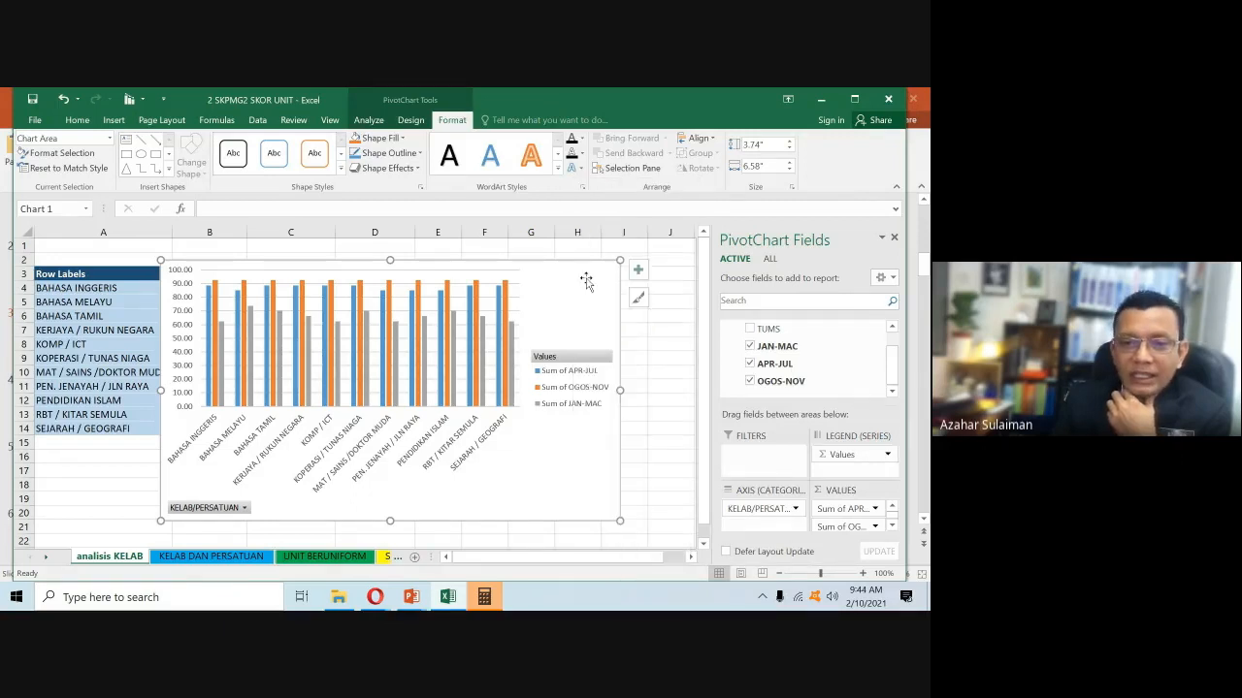
click(656, 314)
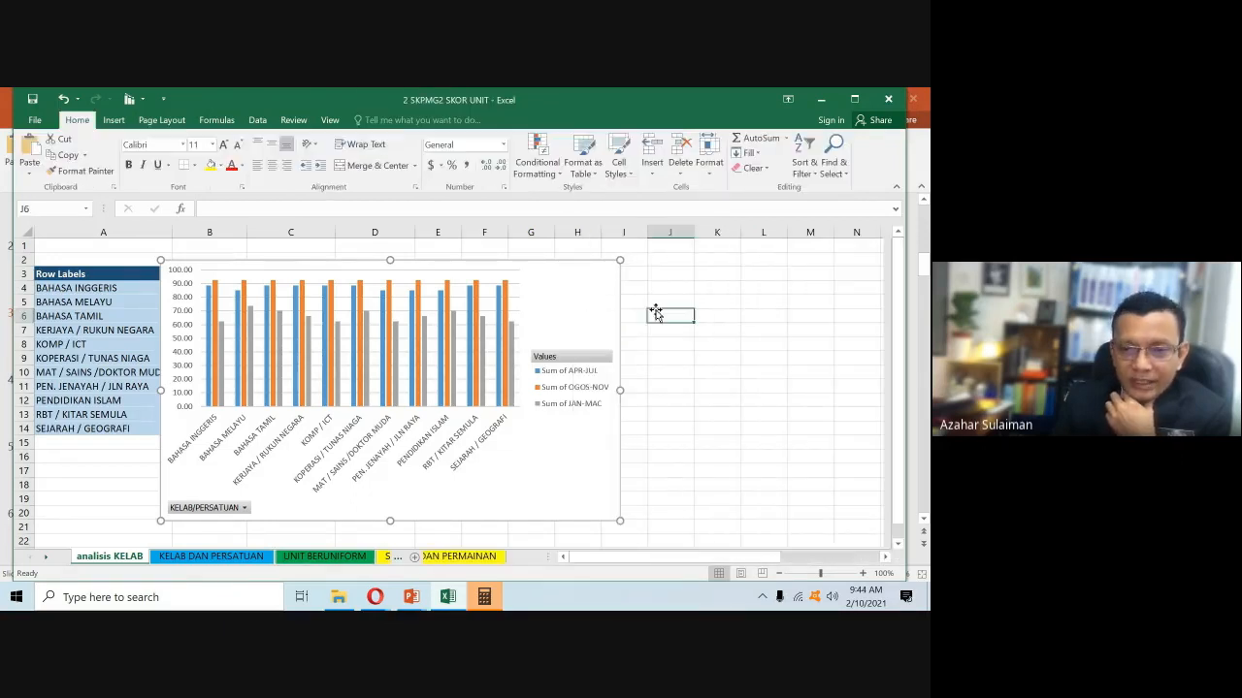
click(591, 260)
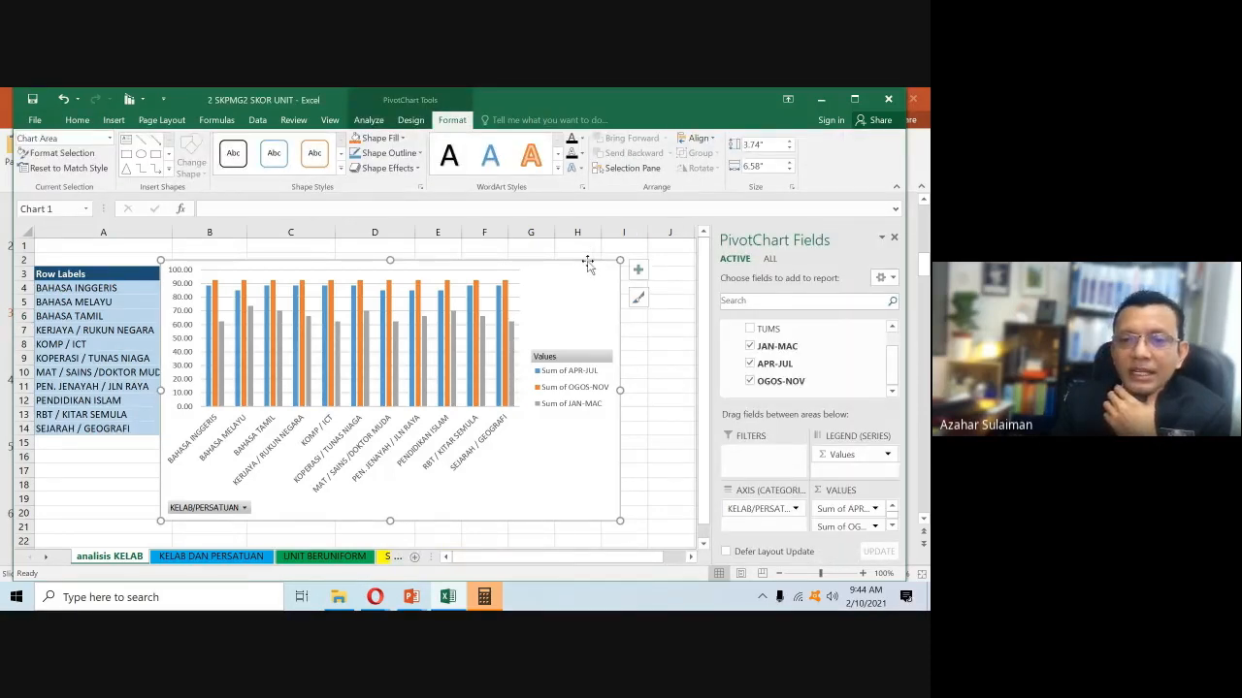
right_click(589, 260)
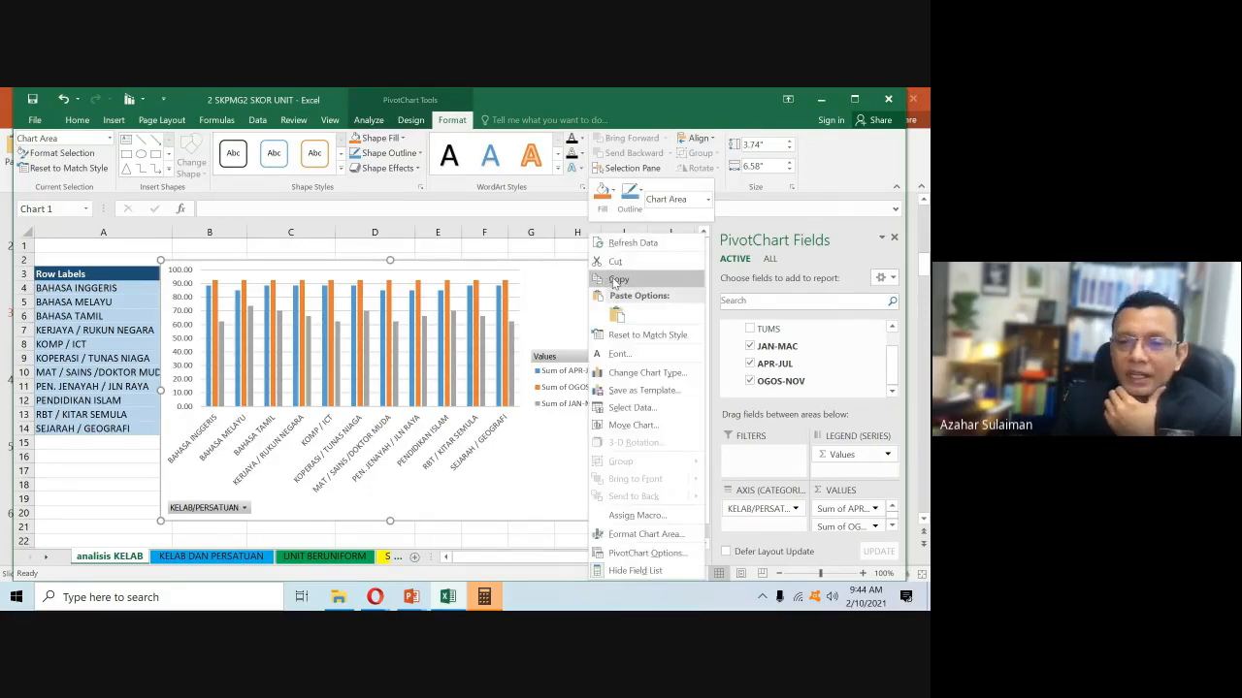
click(617, 279)
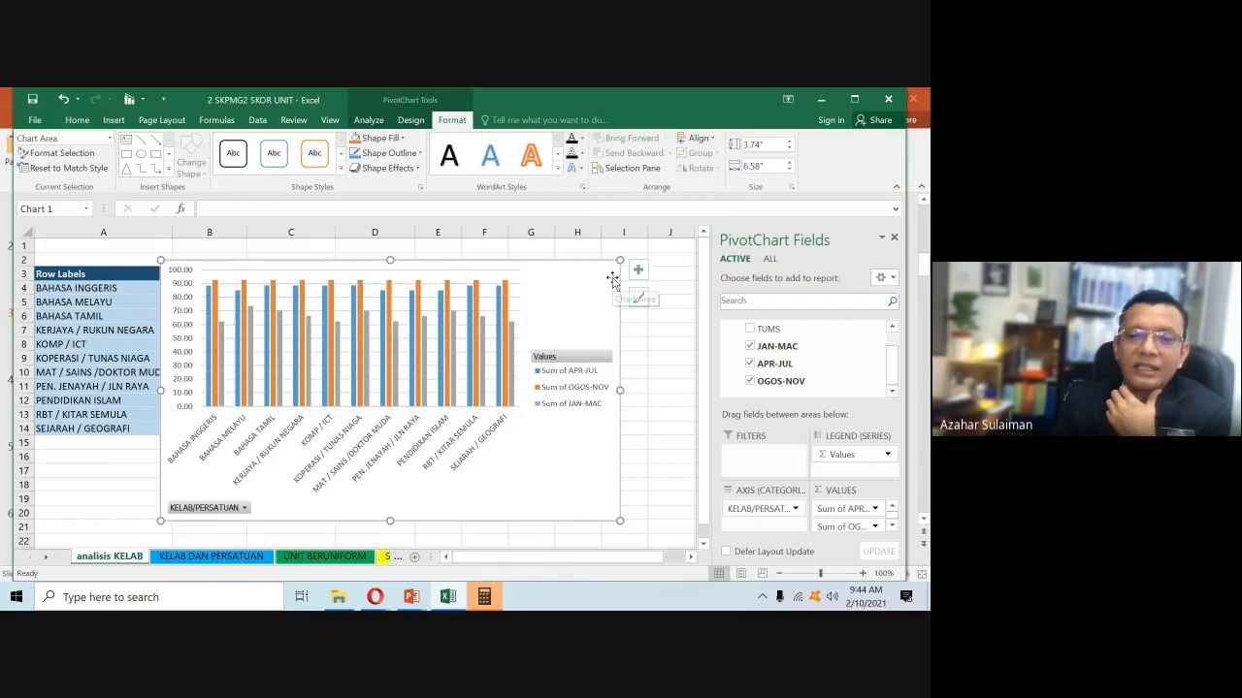
- Switch to Presentation2 in PowerPoint, paste the chart on slide 1 with Keep Source Formatting & Embed Workbook, and place it beside the score table
mouse_move(421, 602)
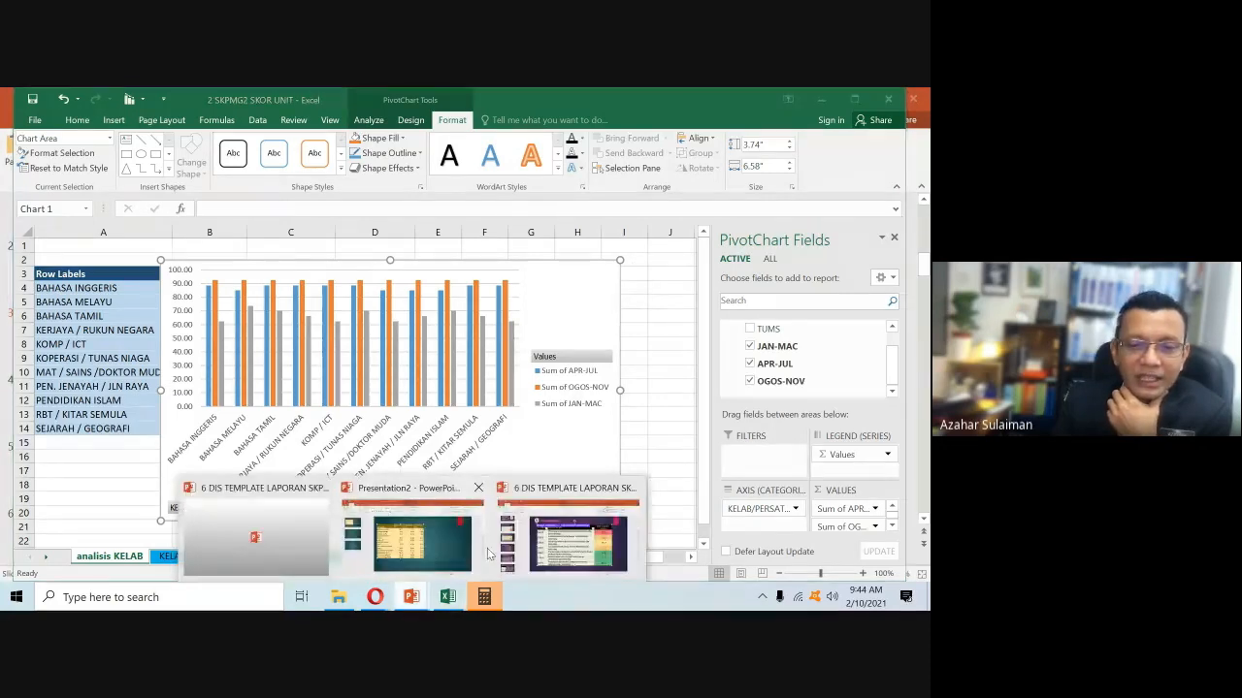
click(421, 543)
right_click(201, 380)
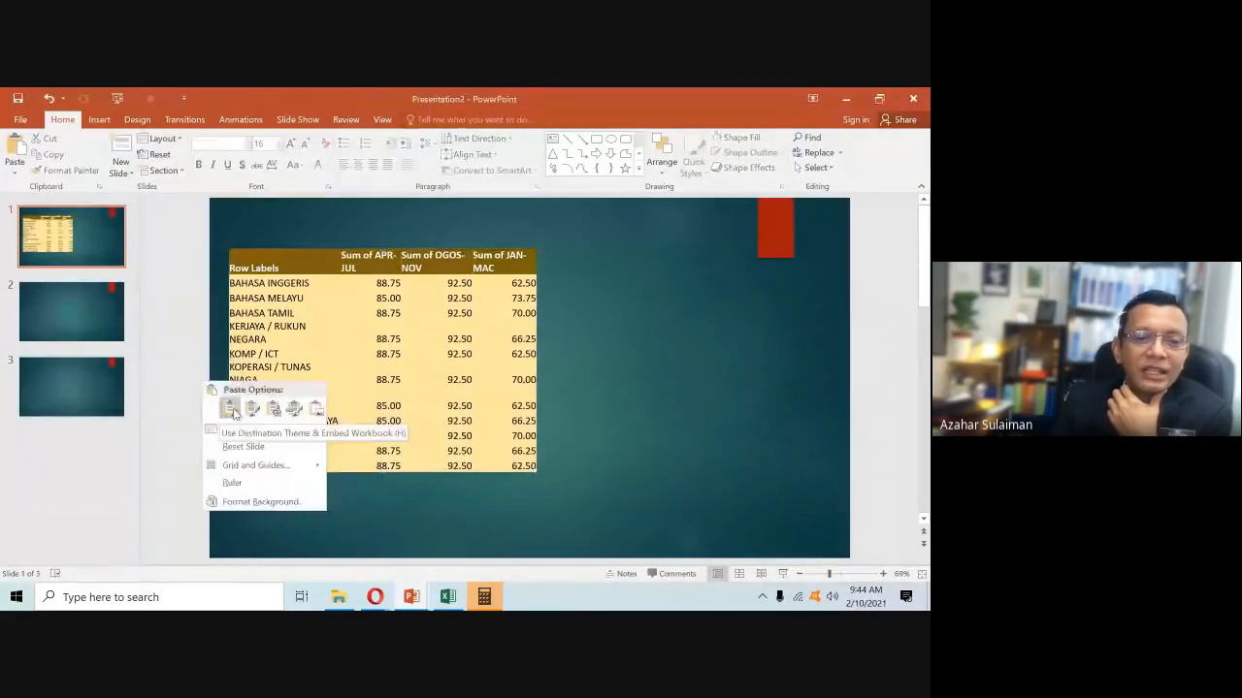
click(231, 409)
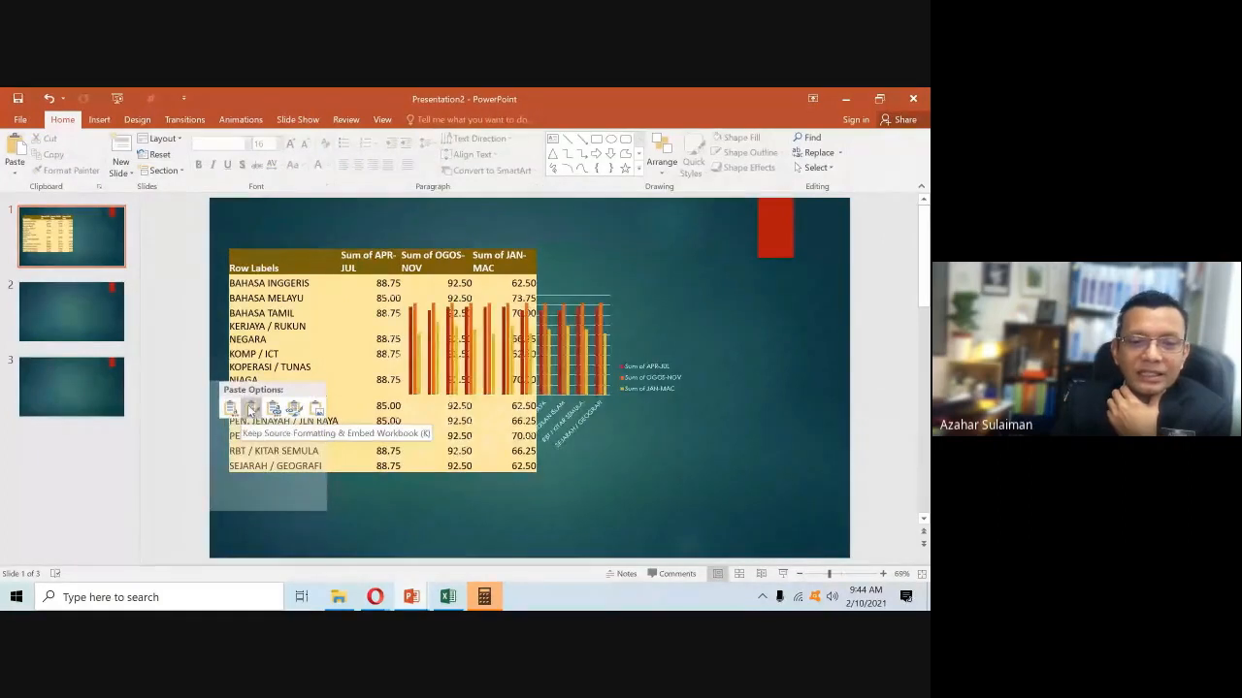
click(251, 409)
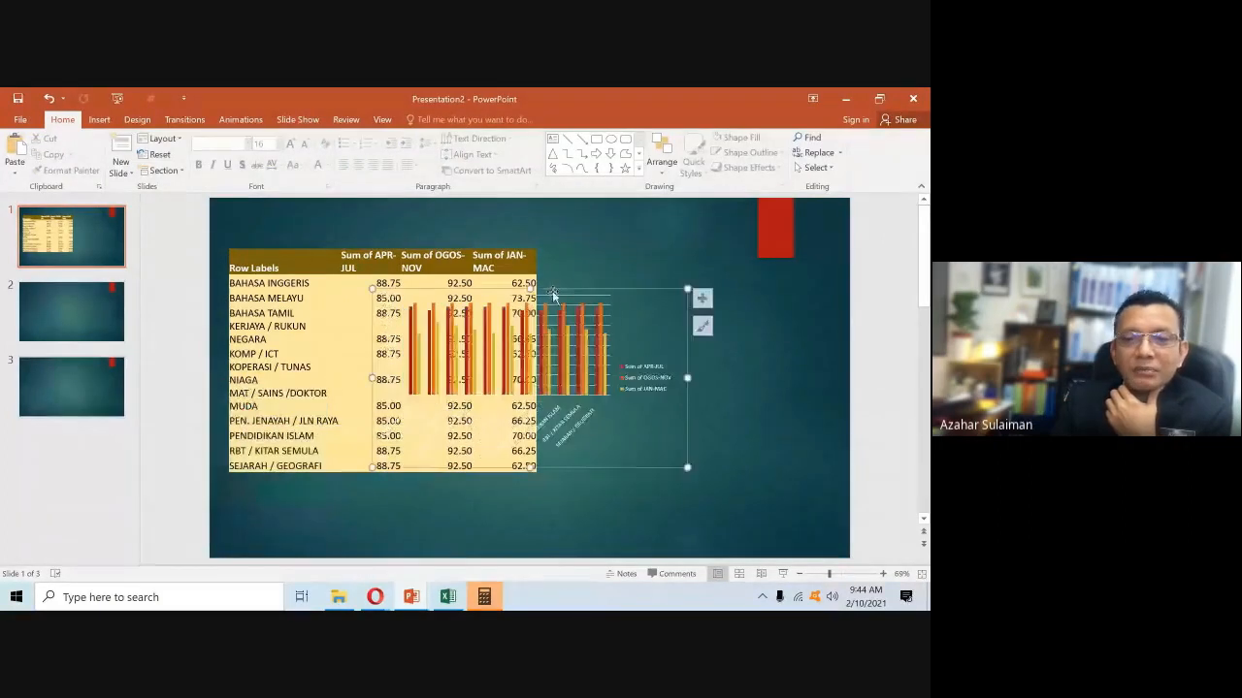
drag(654, 294, 817, 285)
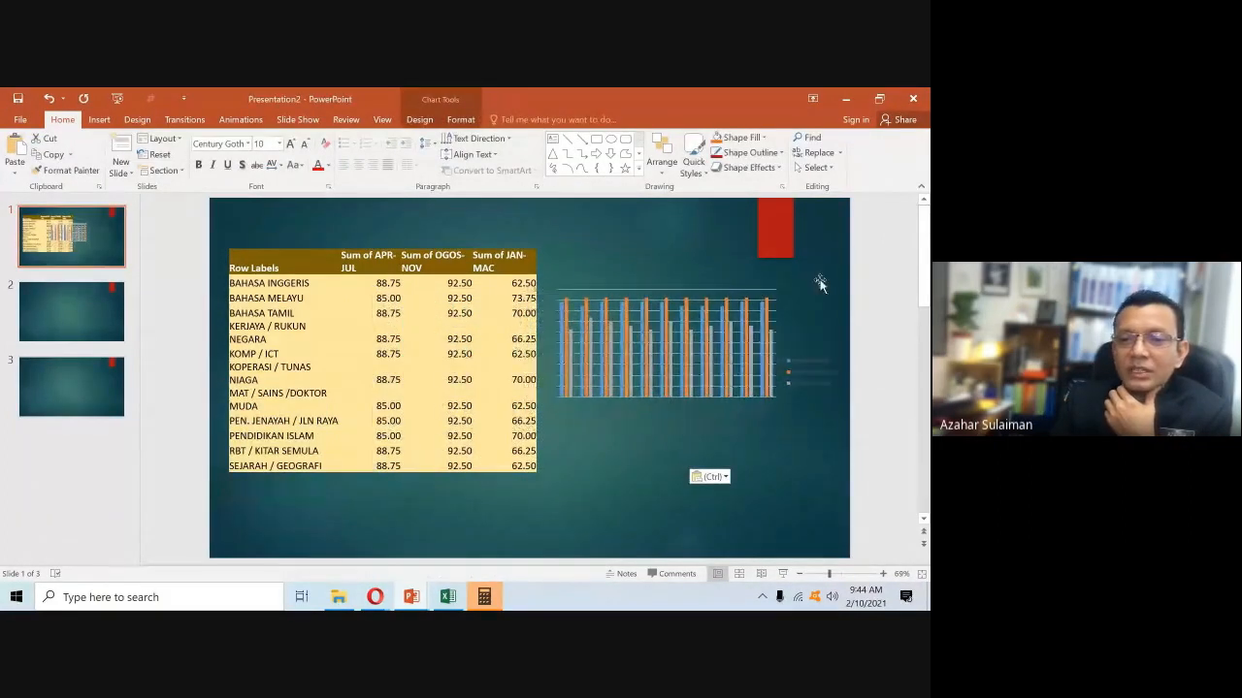
- Delete the club score table from slide 1
click(445, 295)
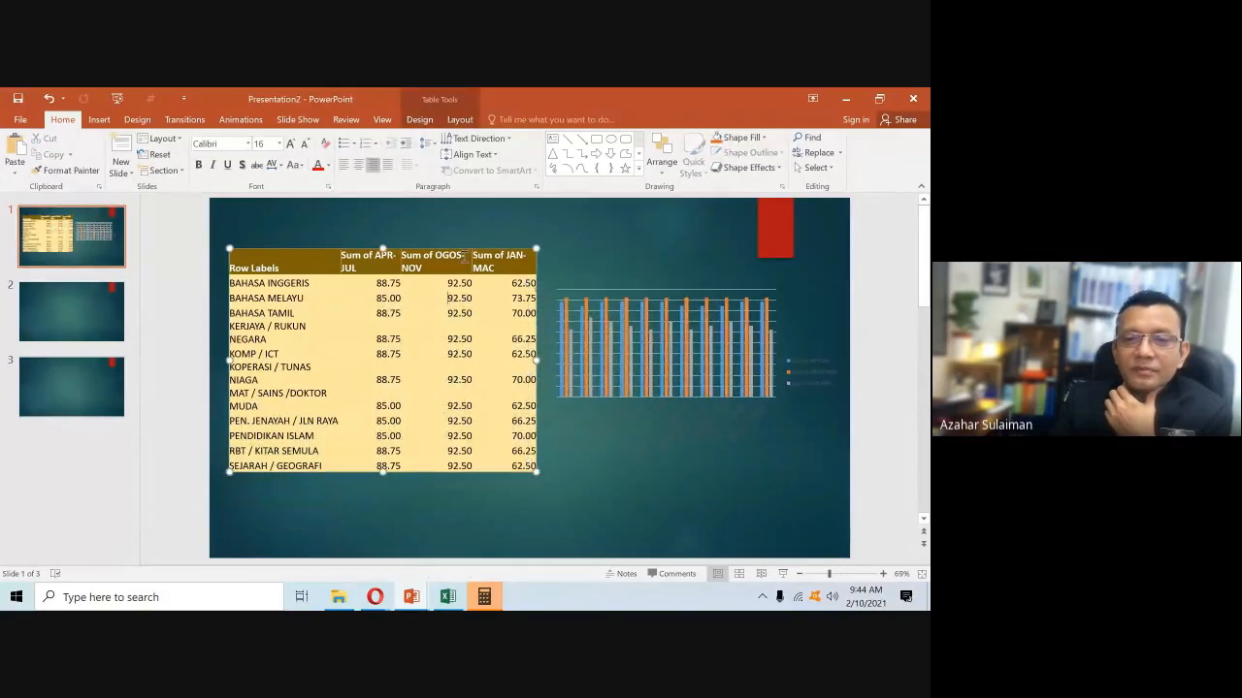
right_click(464, 252)
click(482, 261)
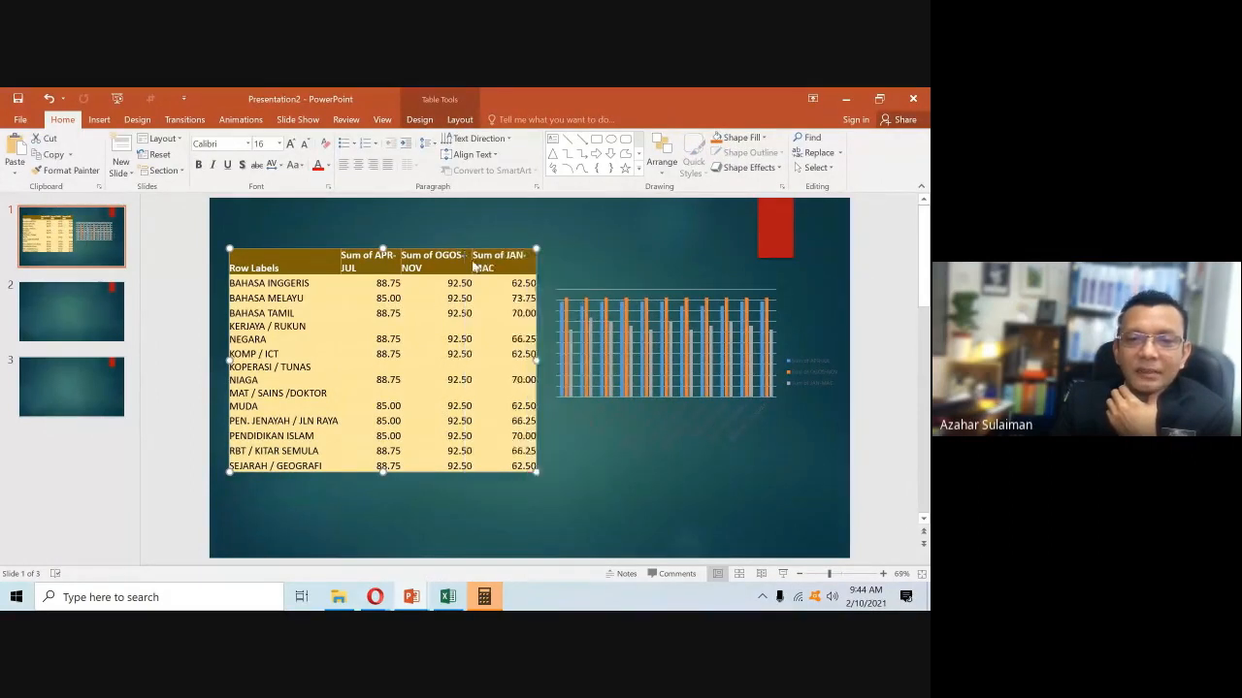
- Enlarge the chart and position it to fill most of slide 1
click(601, 294)
drag(529, 461, 385, 525)
drag(430, 282, 301, 252)
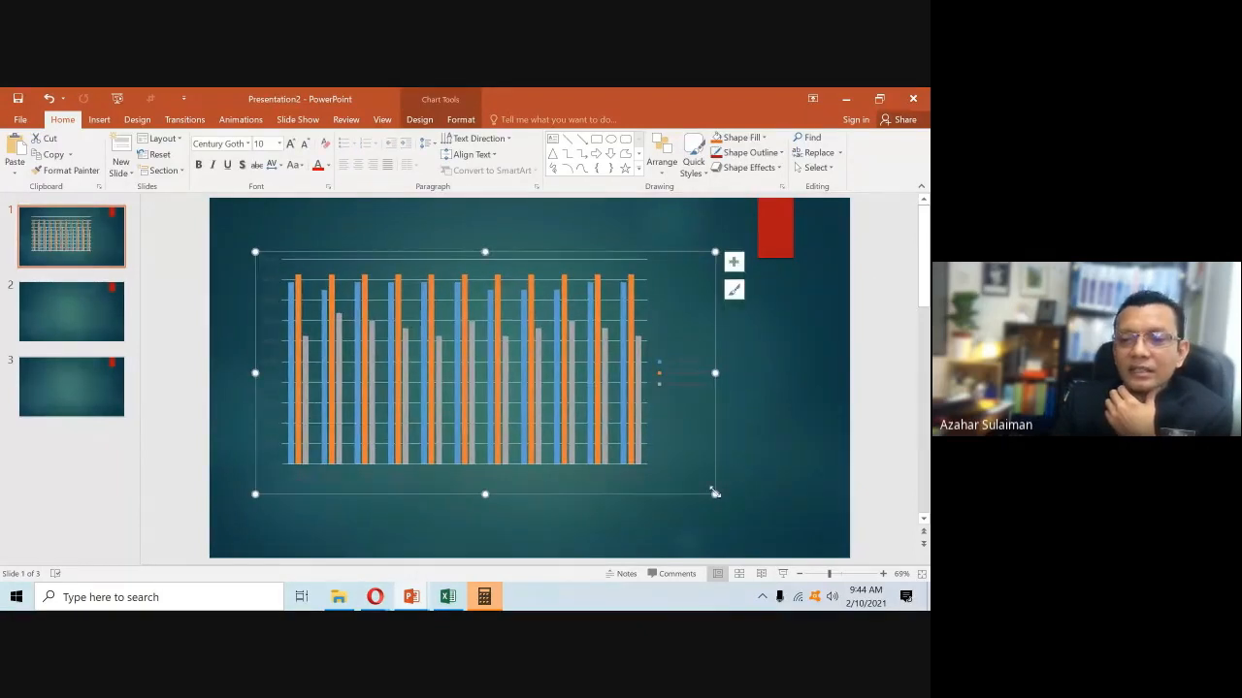
drag(715, 494, 798, 530)
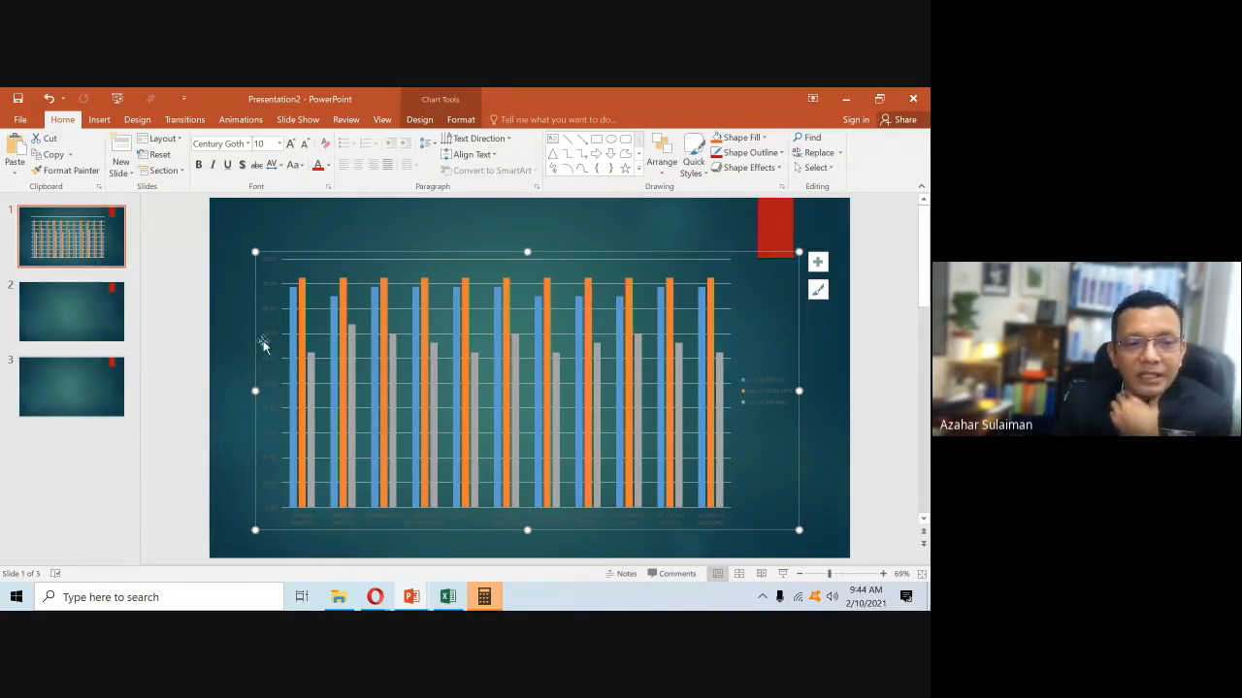
- Set the font colour of the chart's vertical axis labels to a very light theme colour that contrasts with the dark background
click(270, 311)
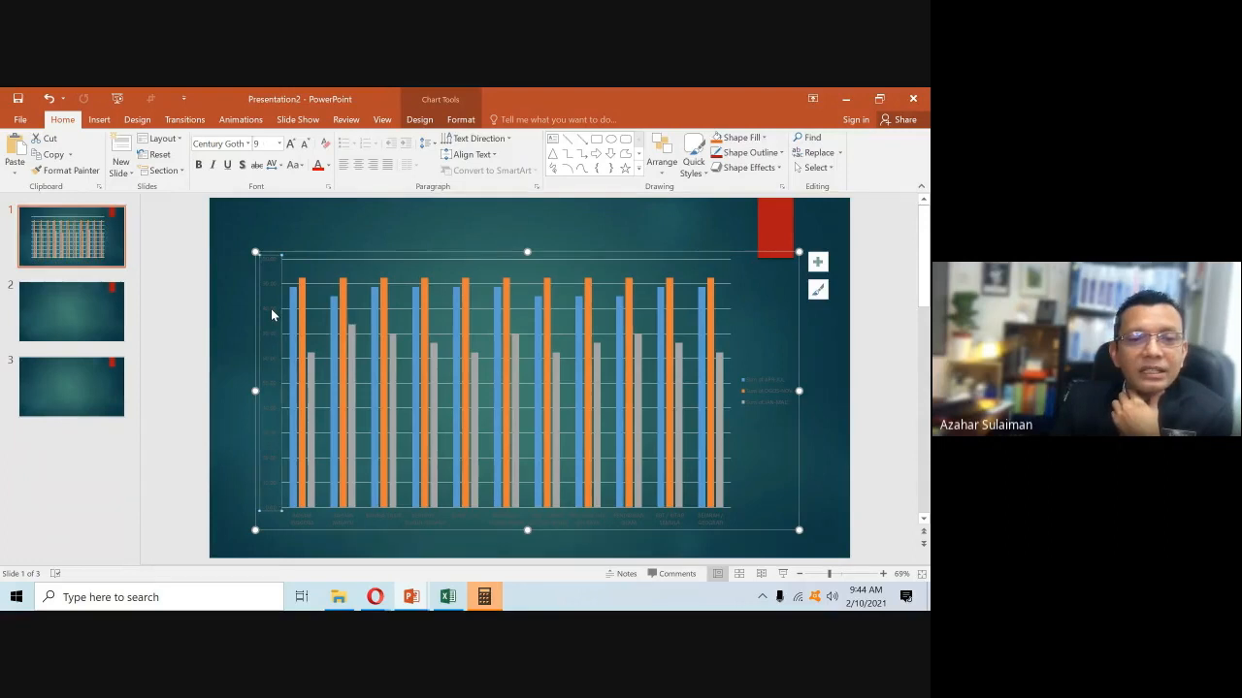
click(767, 397)
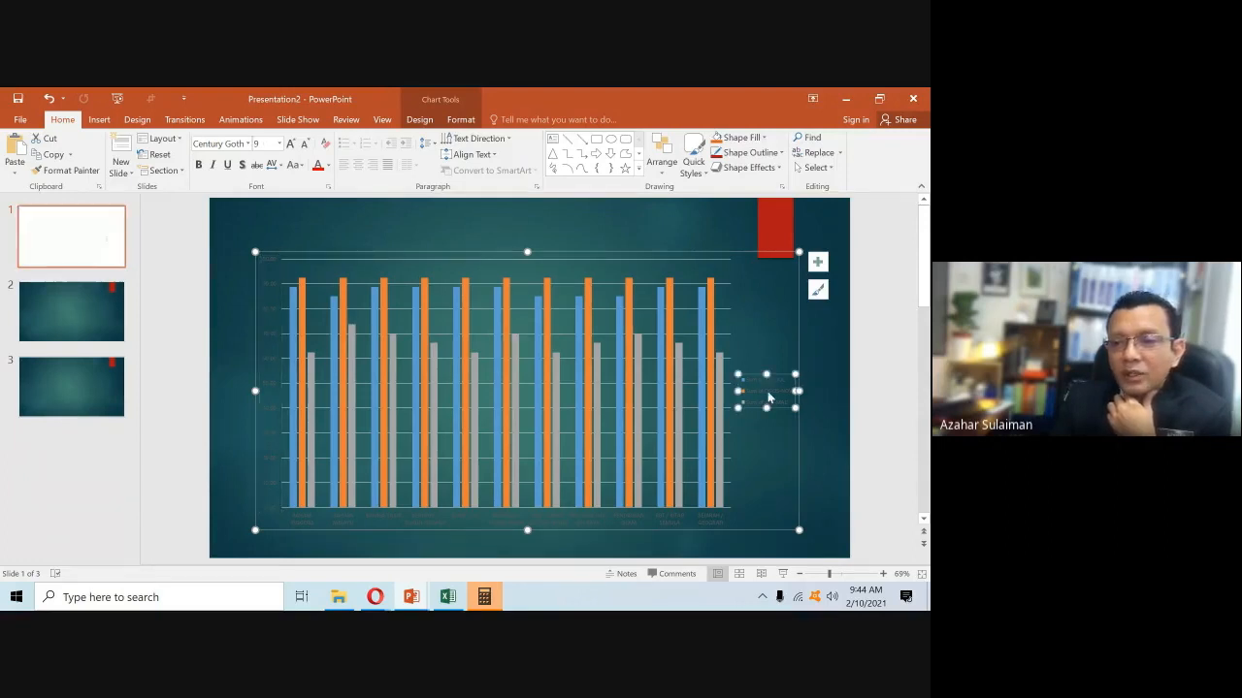
click(548, 522)
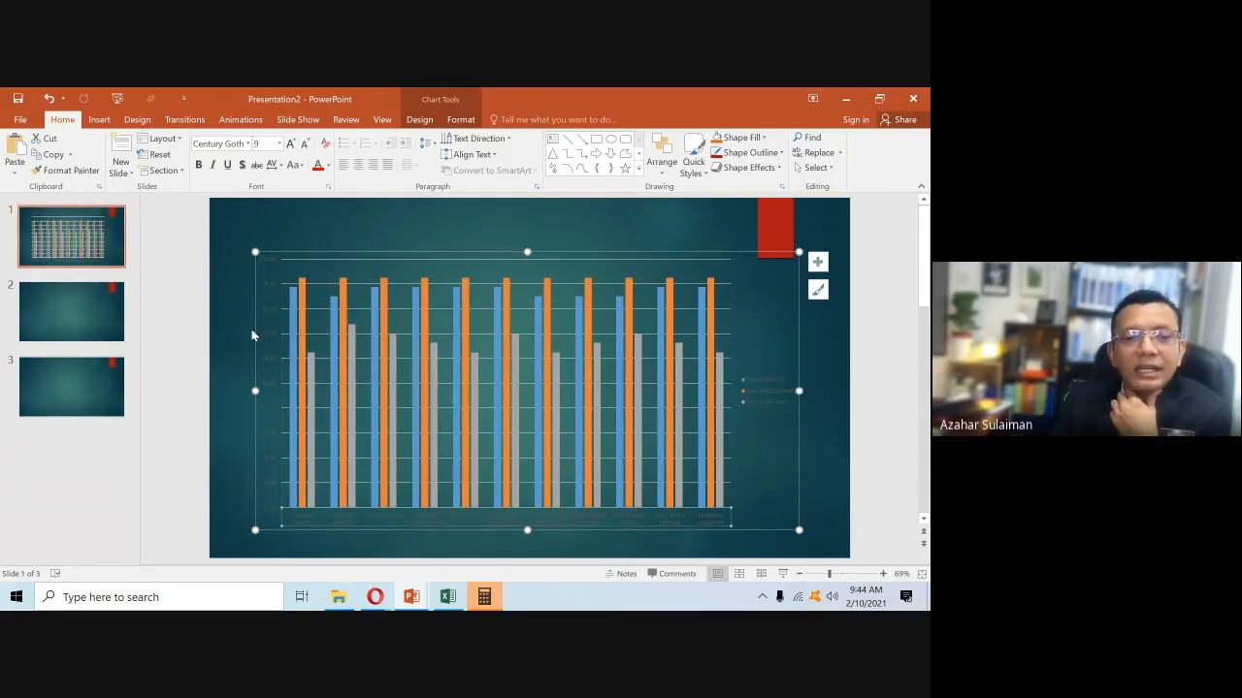
click(271, 281)
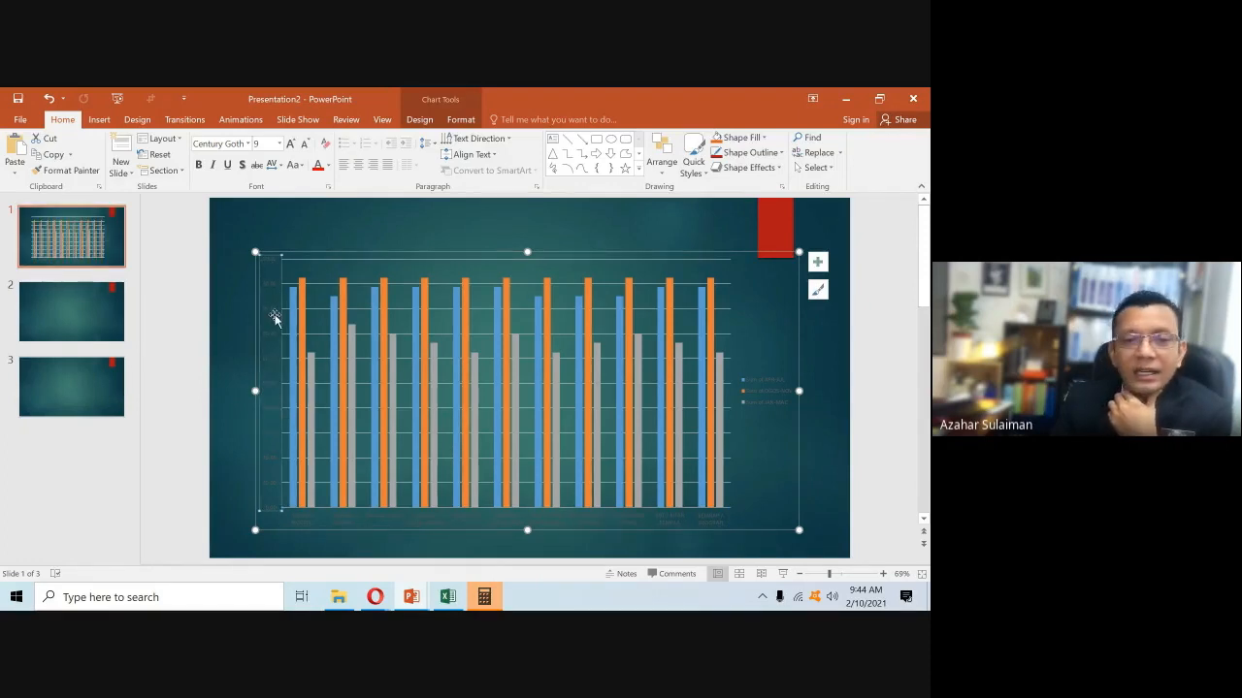
click(329, 169)
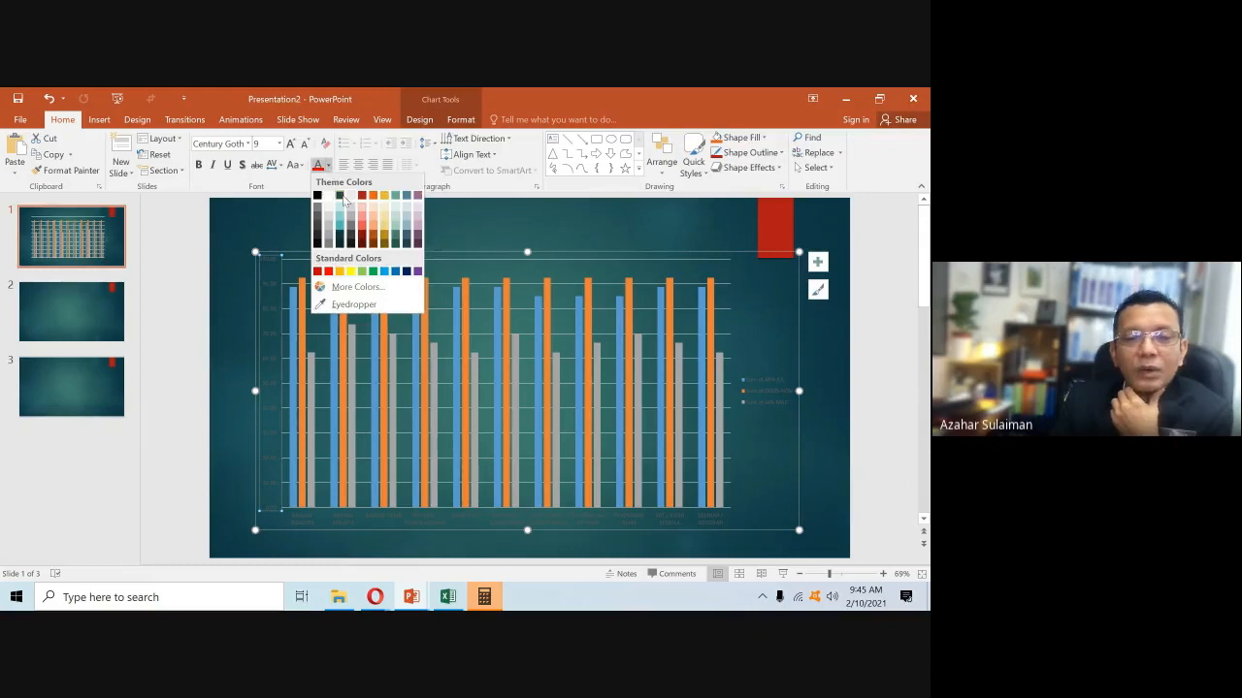
click(394, 208)
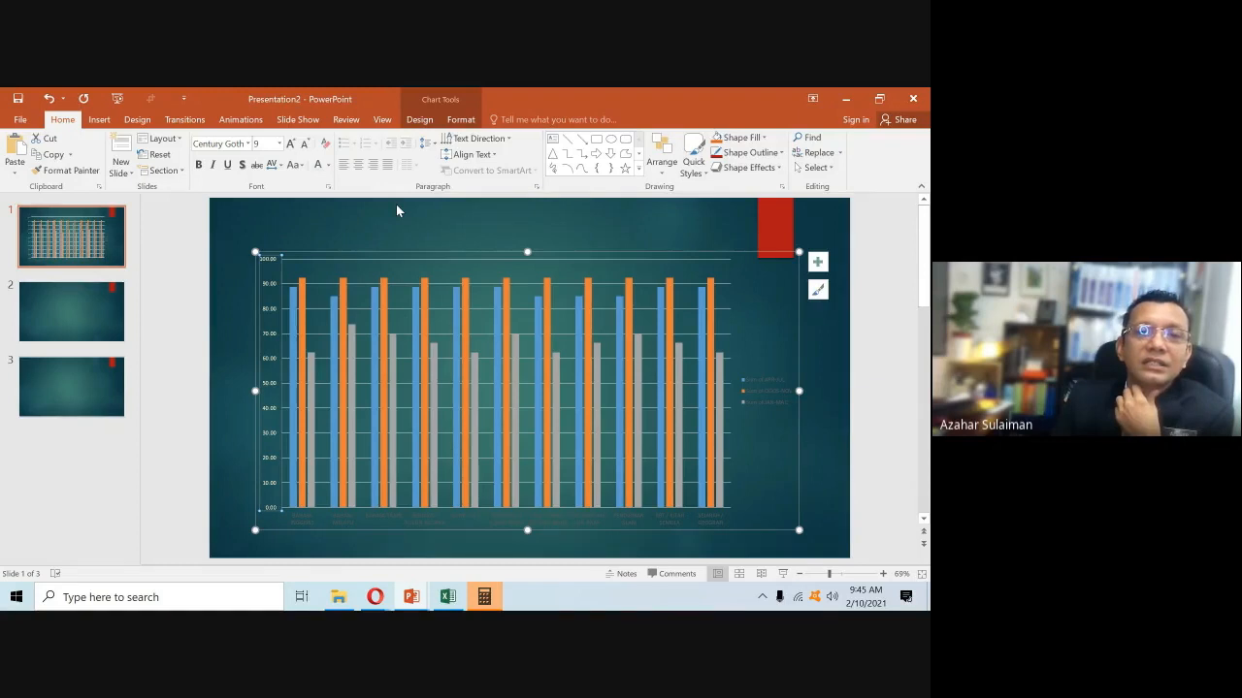
- Increase the vertical axis labels' font size to 12 and move the chart slightly up and to the left on the slide
click(289, 144)
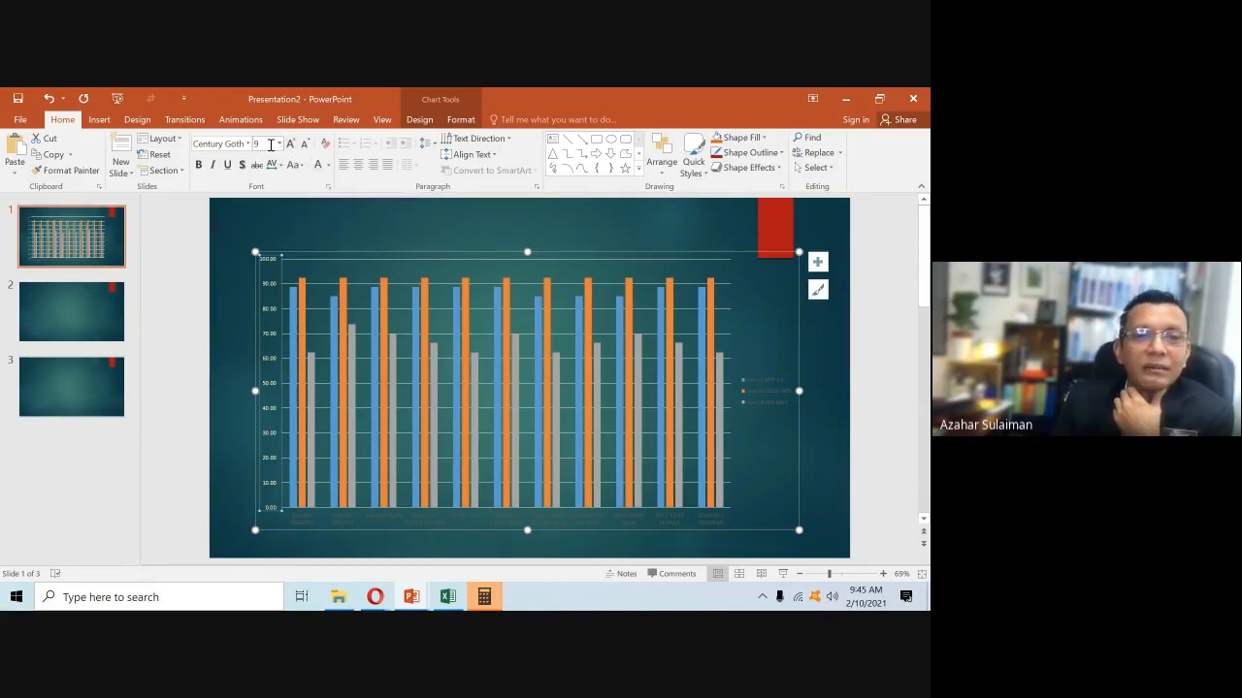
click(291, 145)
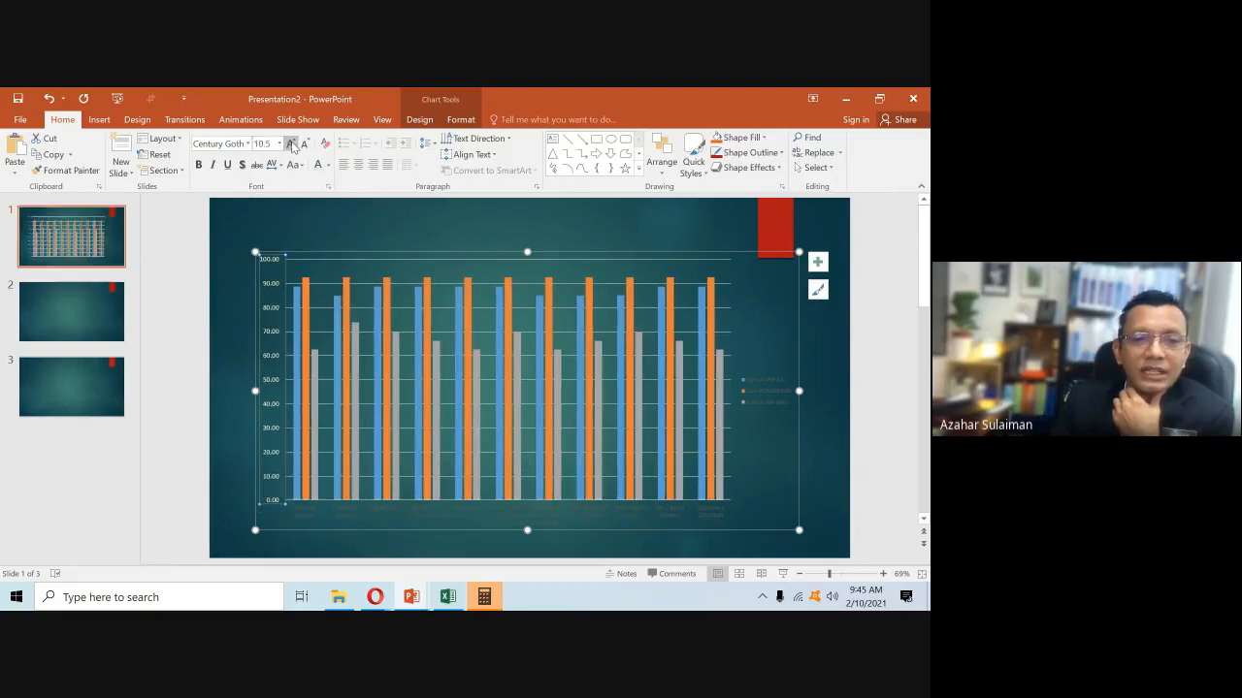
click(291, 145)
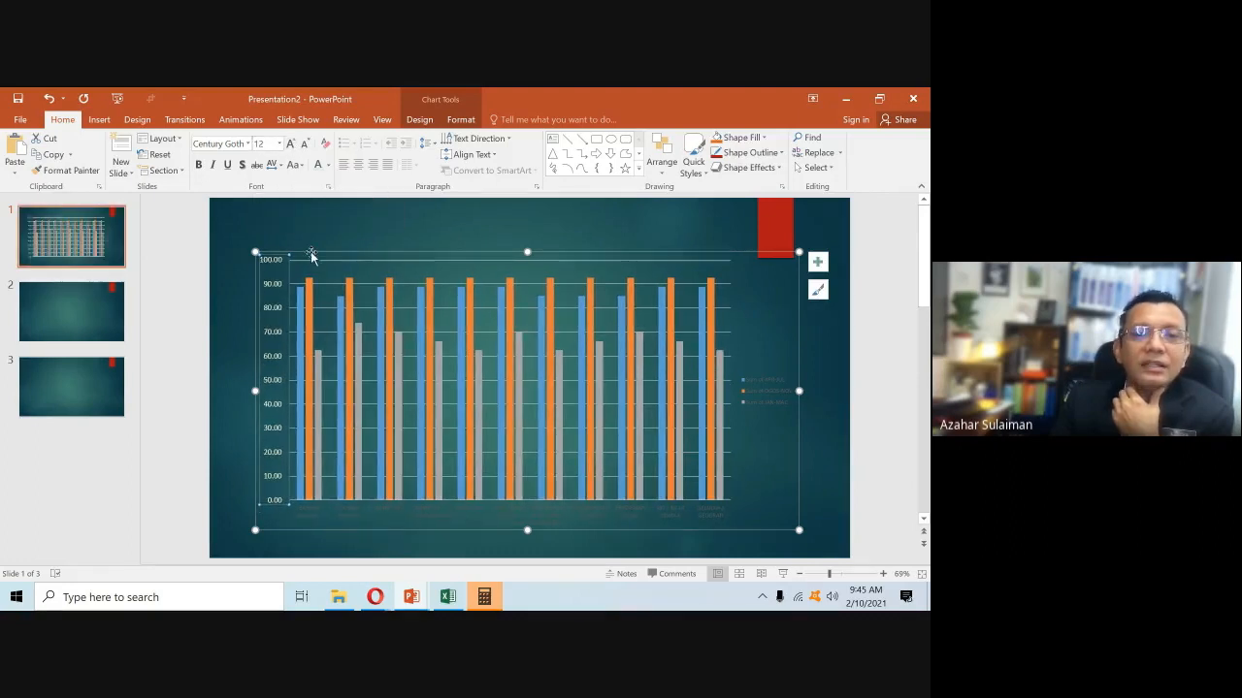
drag(307, 251, 294, 234)
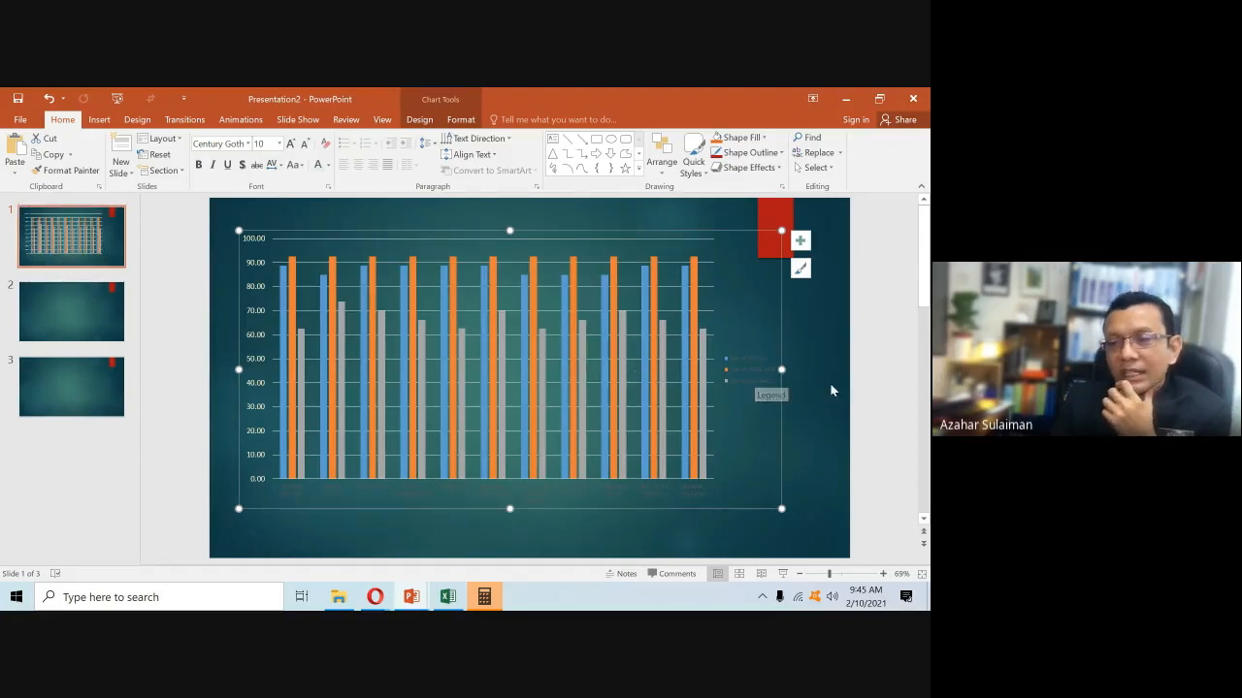
- Set the font colour of the chart's legend and horizontal axis labels to a light colour that contrasts with the dark background
click(800, 391)
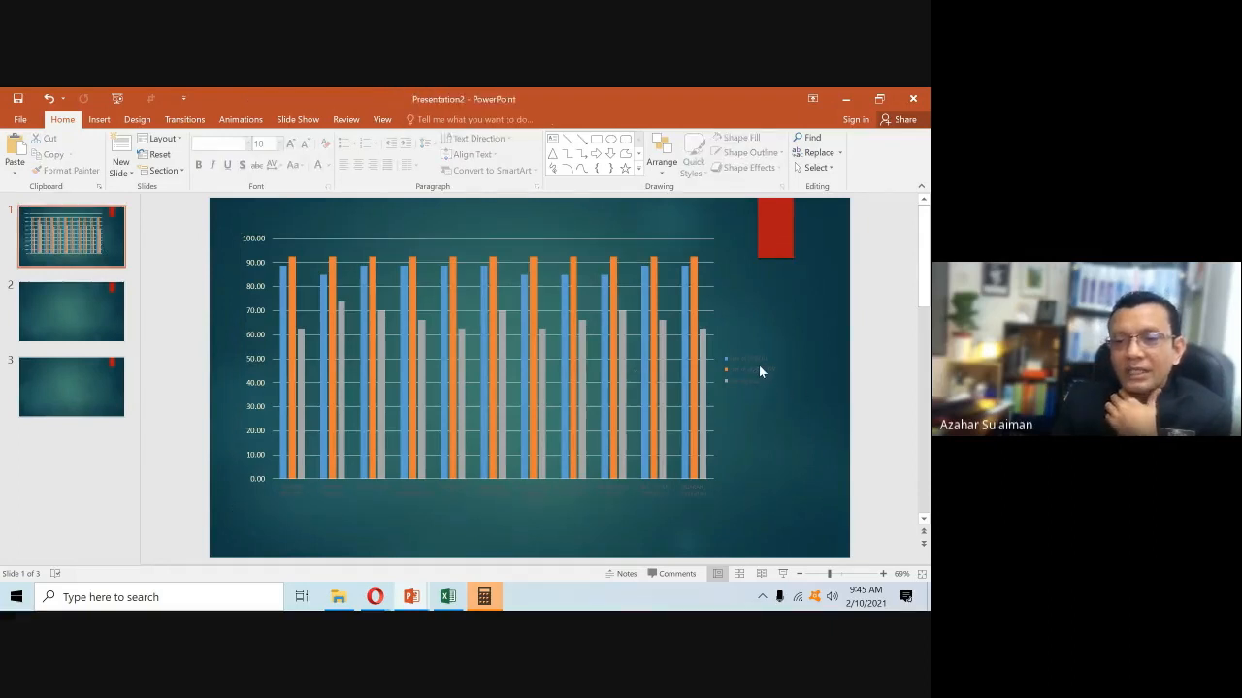
click(762, 371)
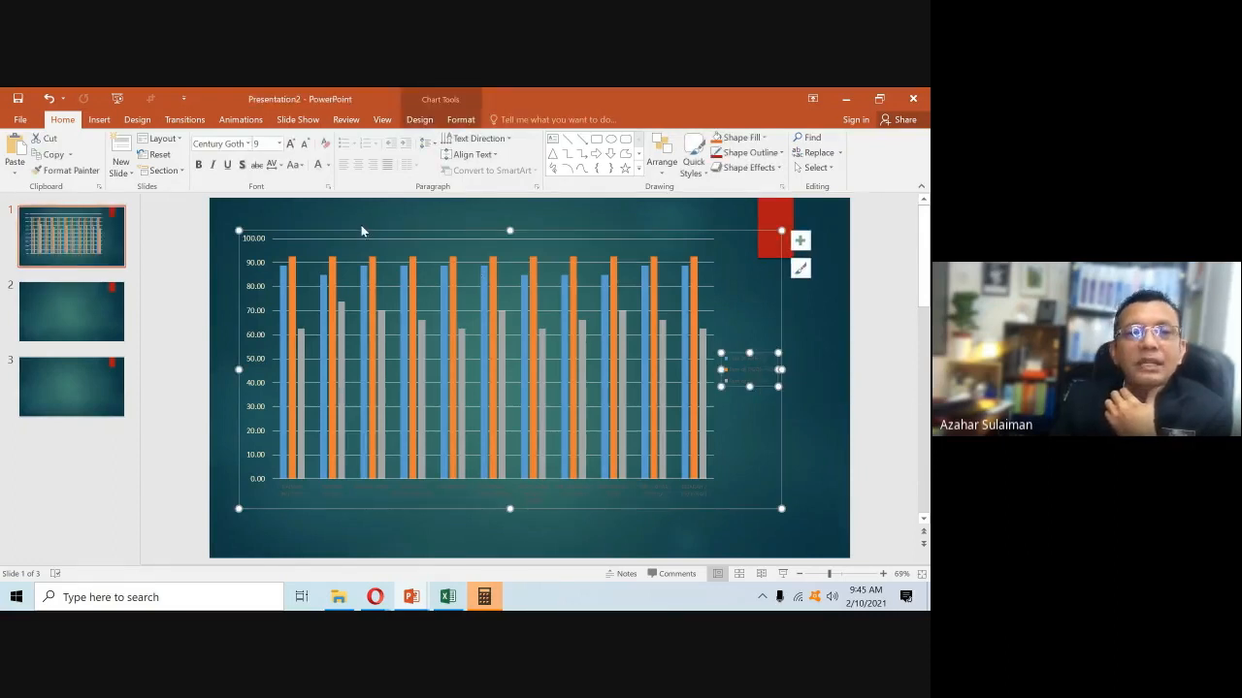
click(317, 164)
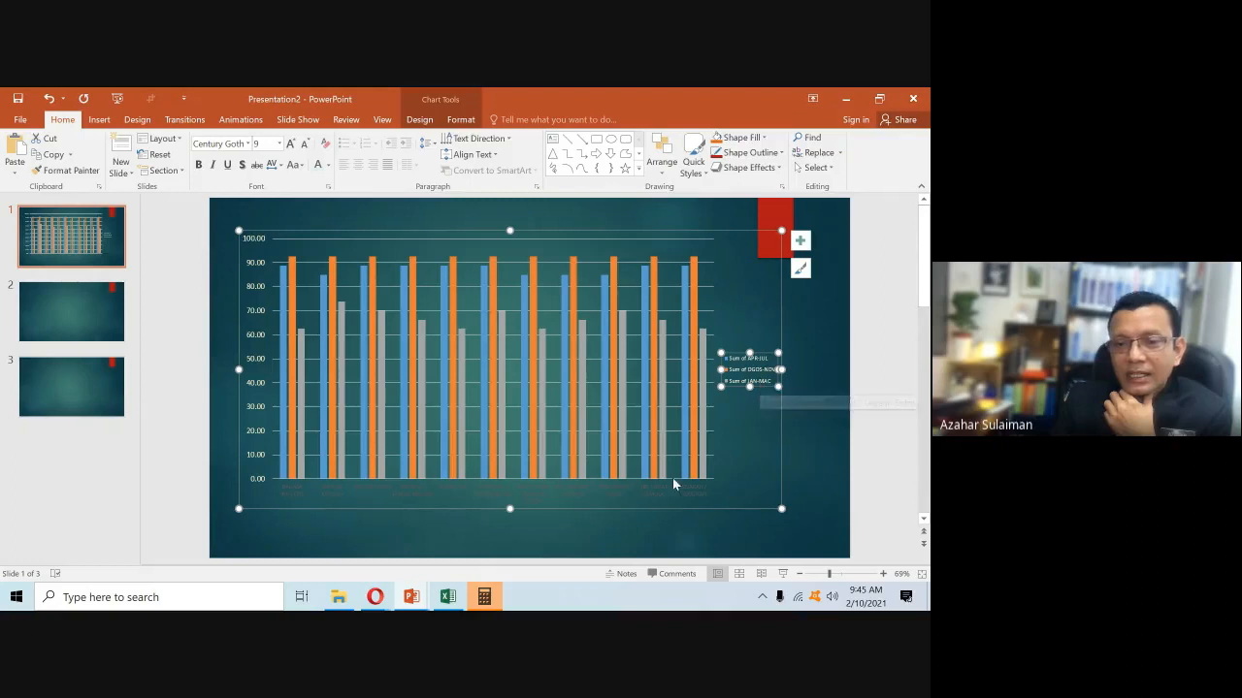
click(603, 487)
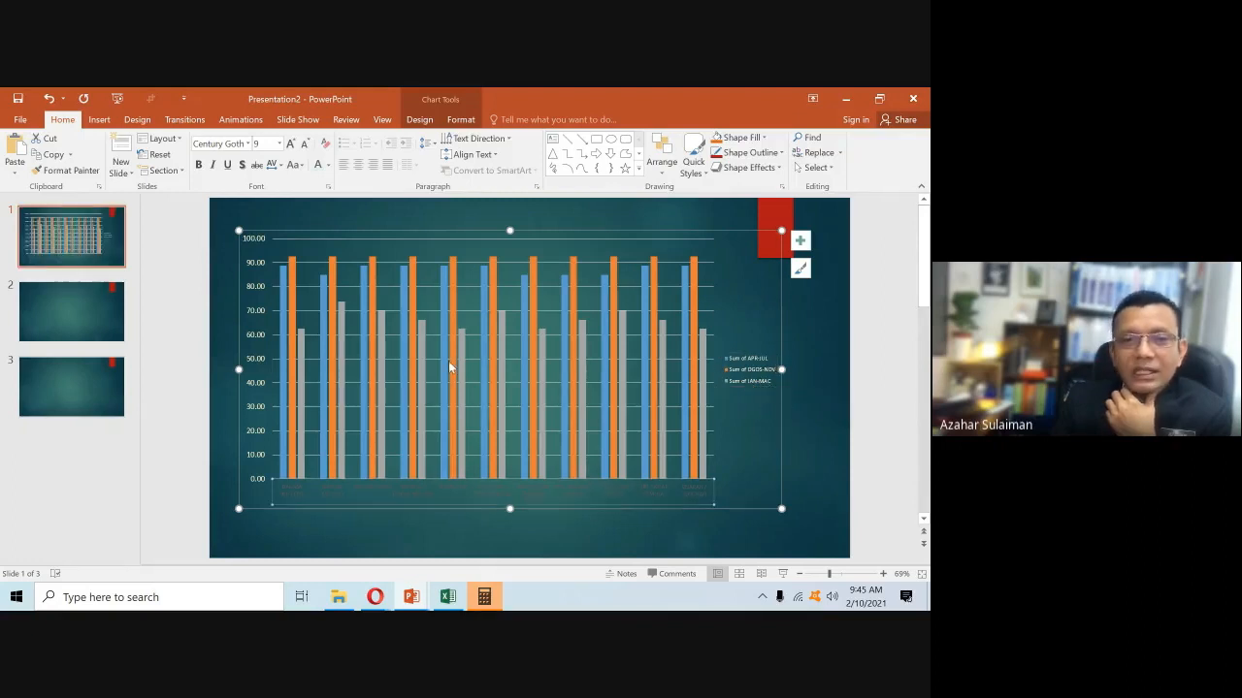
click(321, 168)
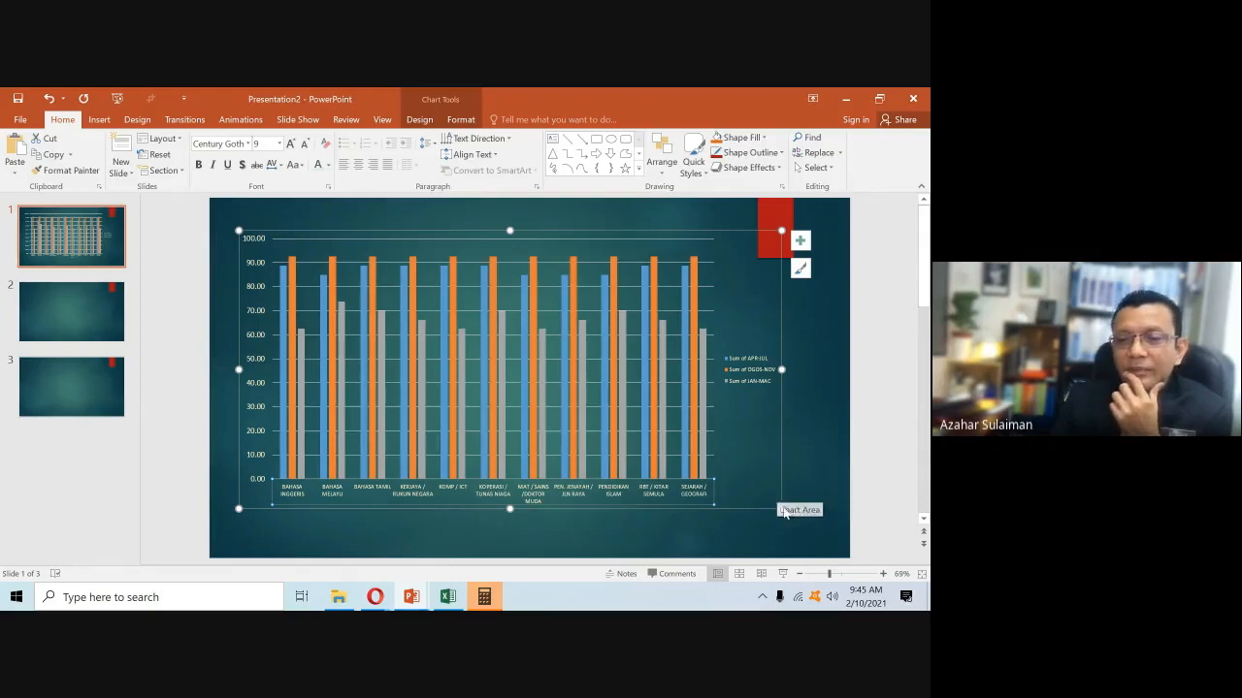
- Enlarge the chart slightly towards the lower right of slide 1 and preview the slide as a slide show
drag(785, 520, 810, 539)
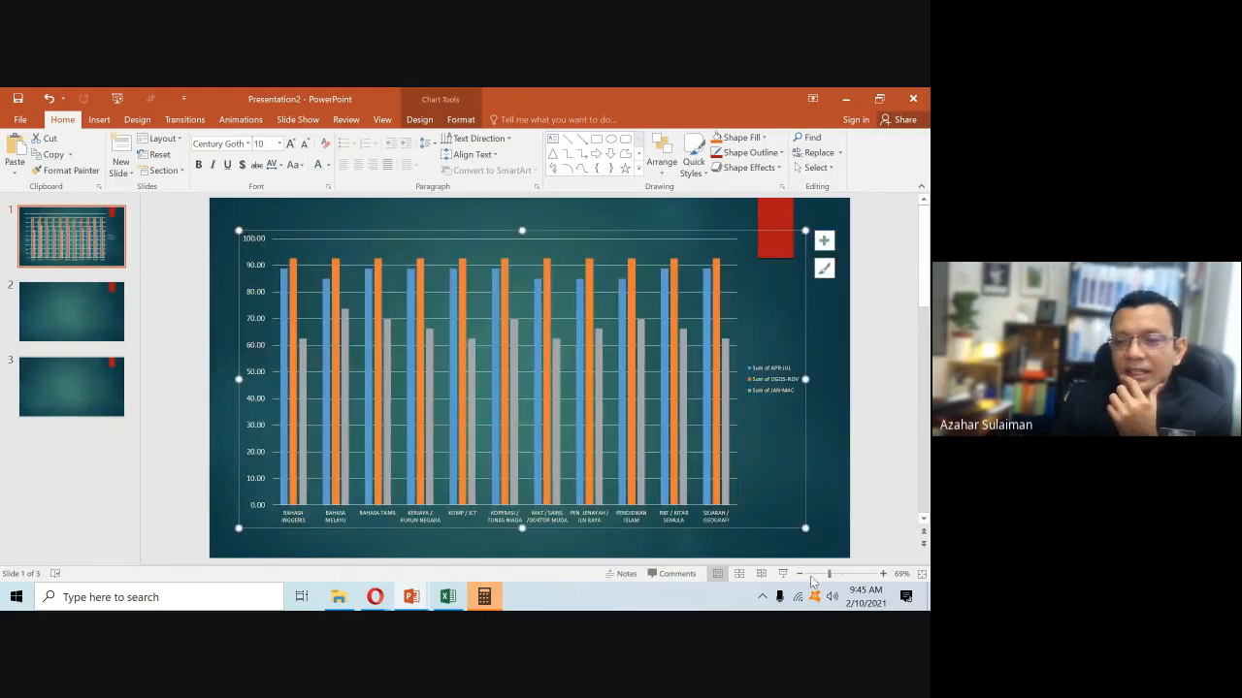
click(788, 573)
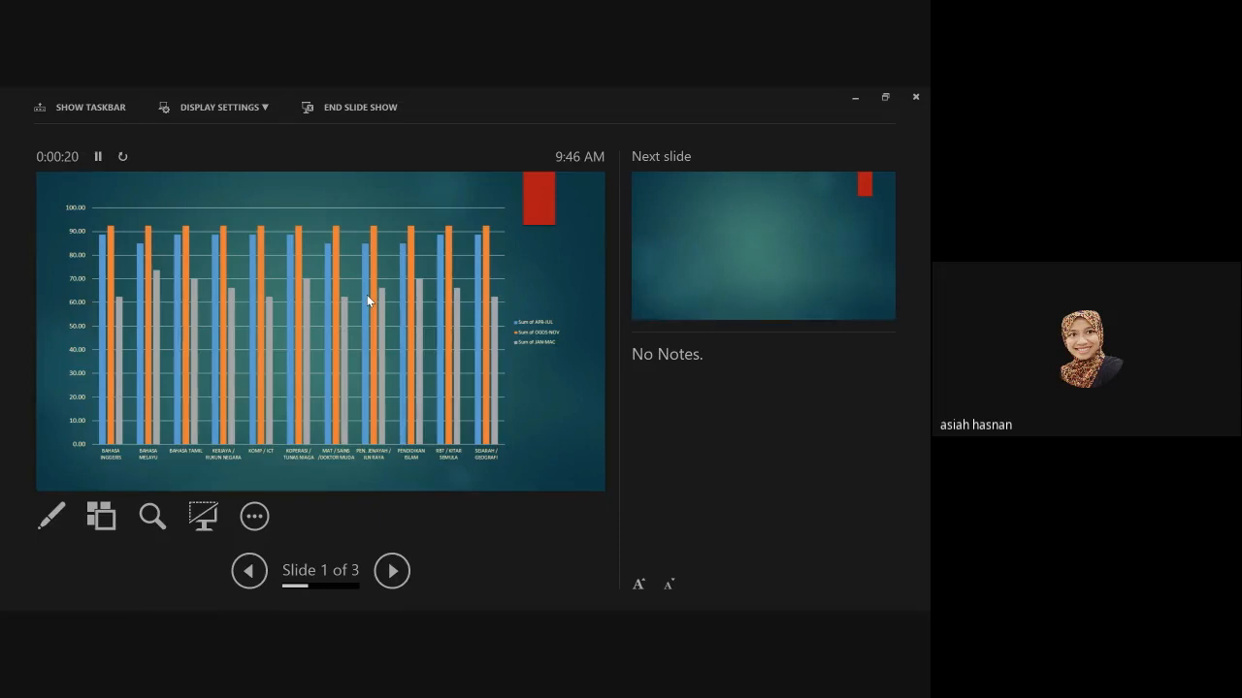
key(Escape)
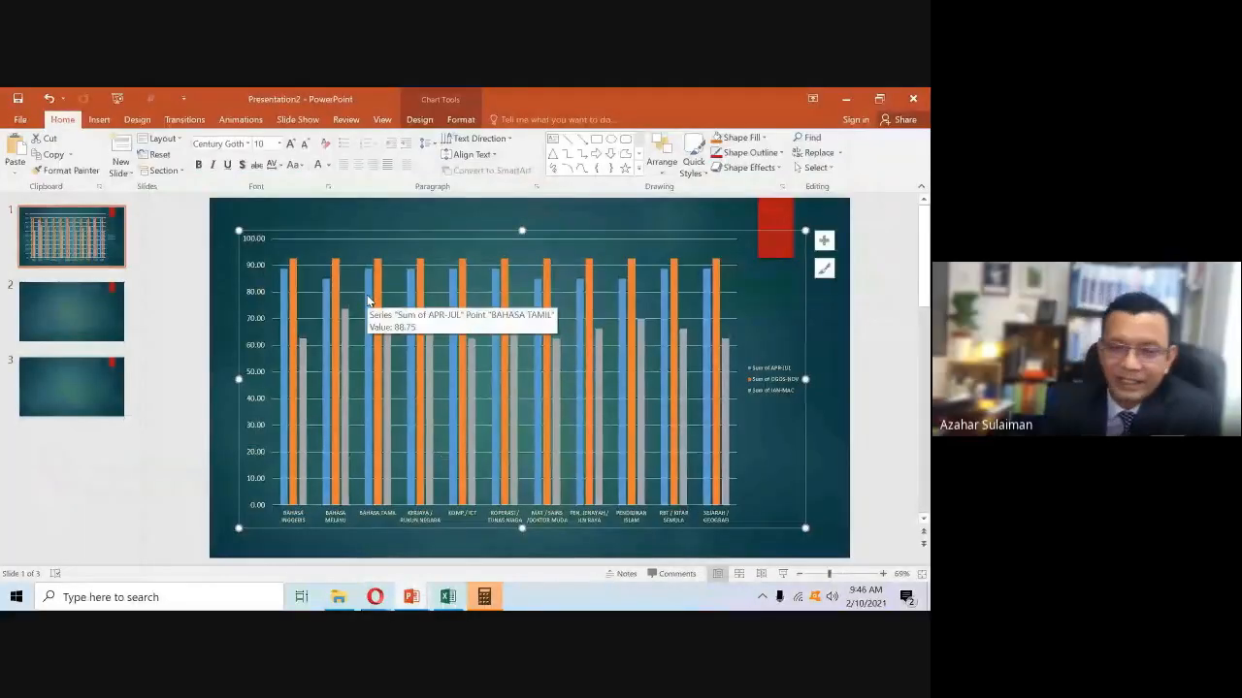
click(369, 301)
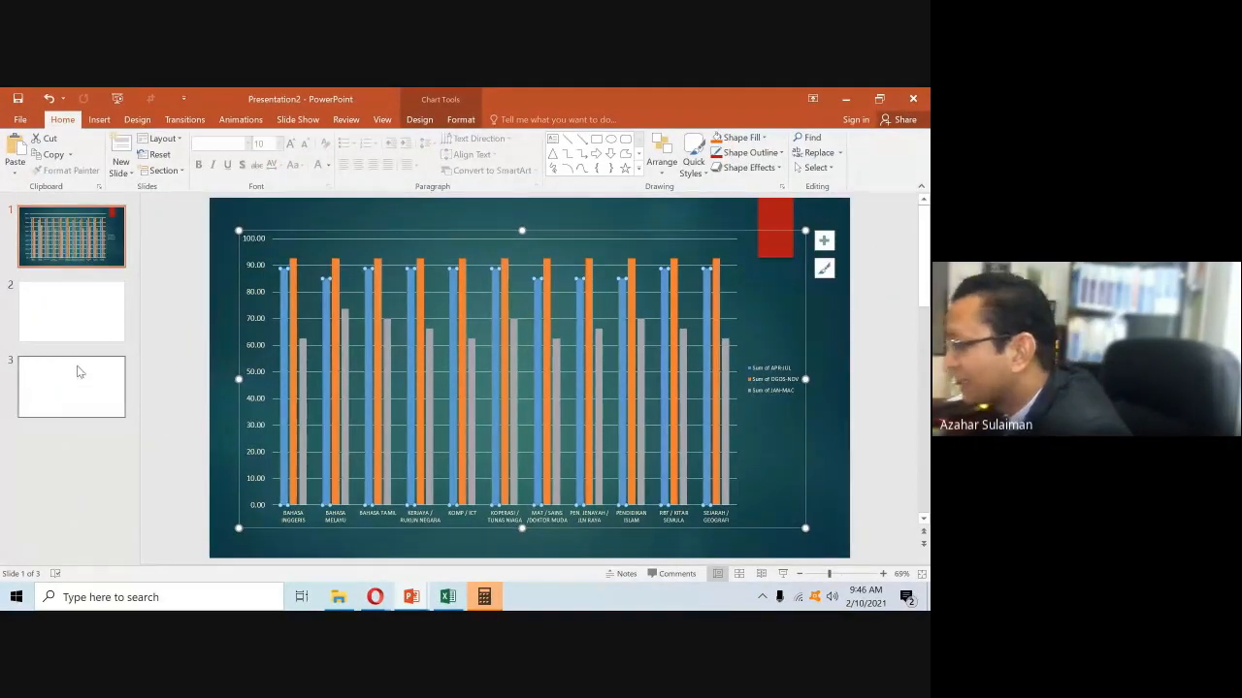
- Set the Windows projection mode to Duplicate for the second display
key(super+p)
key(super)
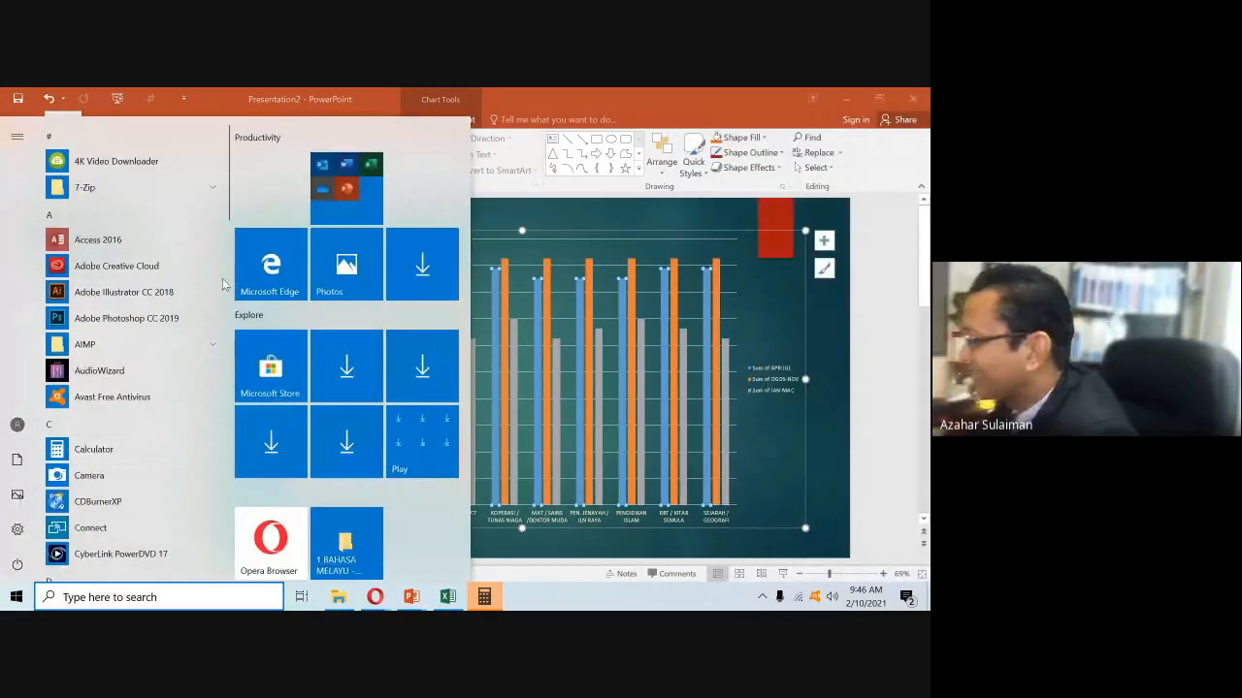
click(595, 204)
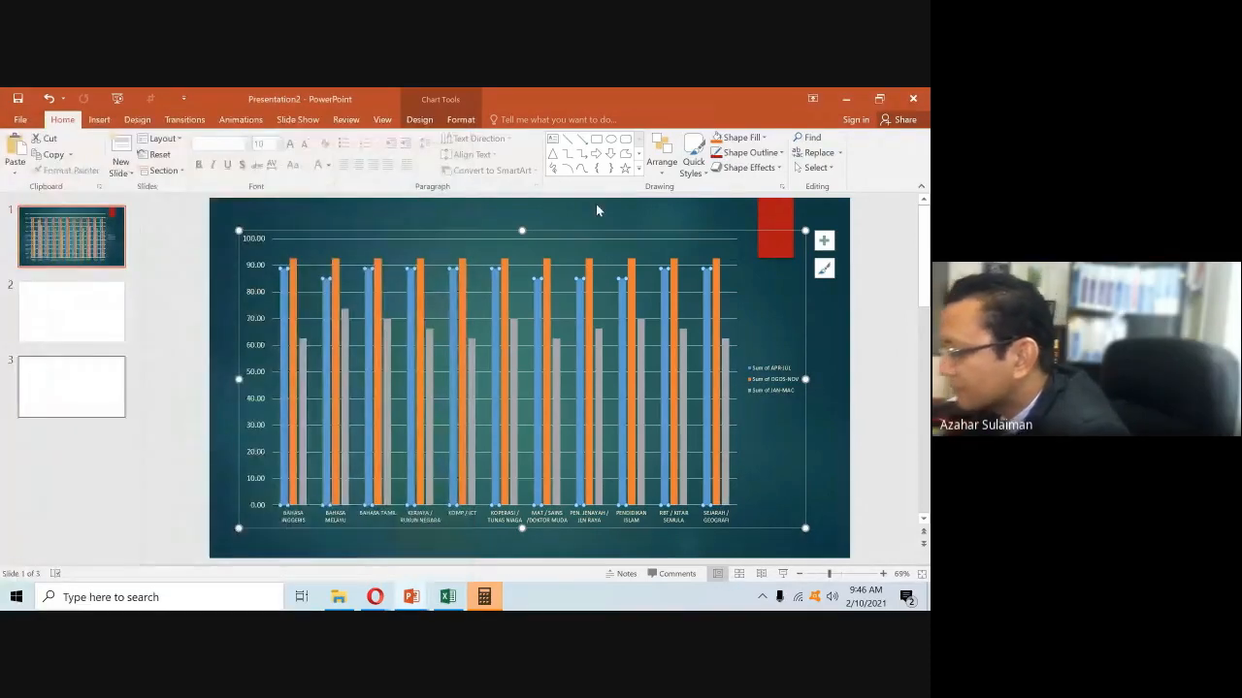
key(alt)
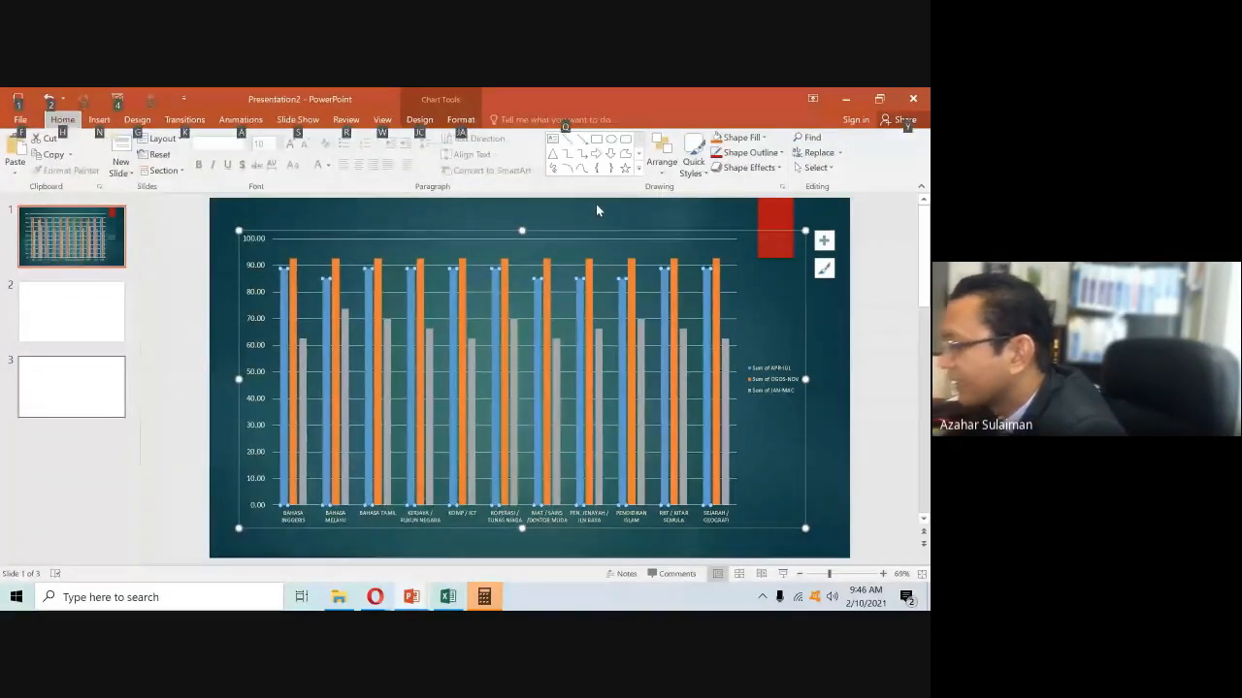
key(super+p)
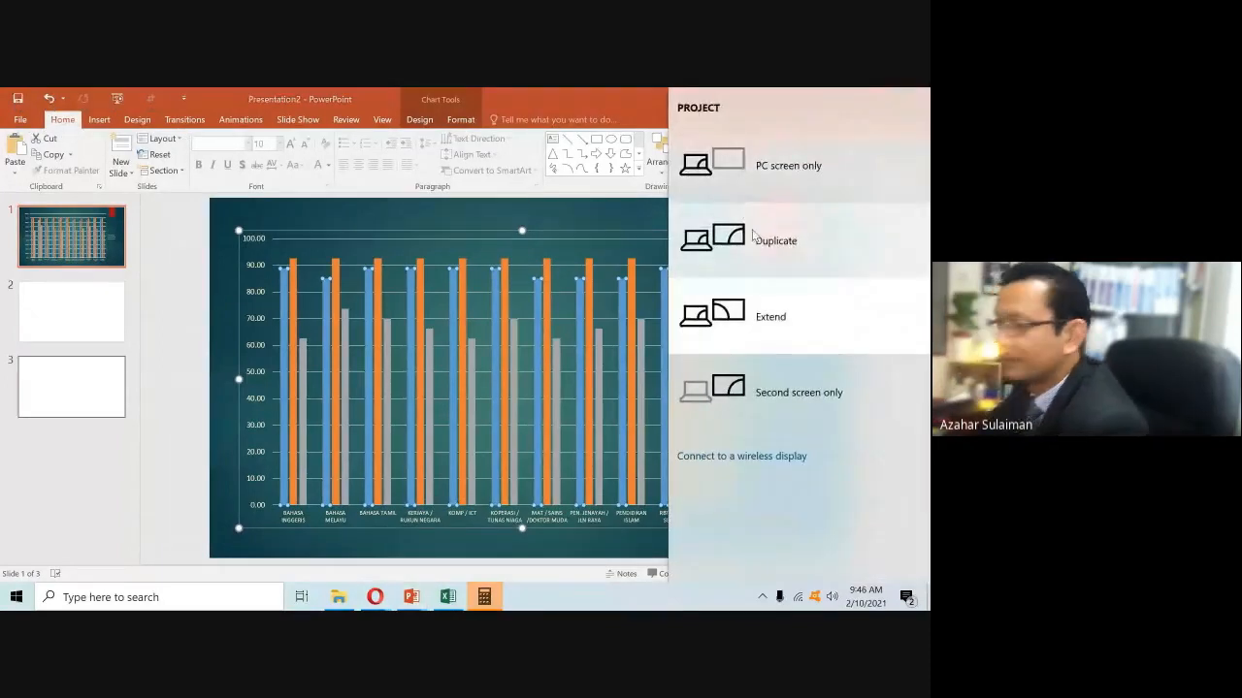
click(755, 238)
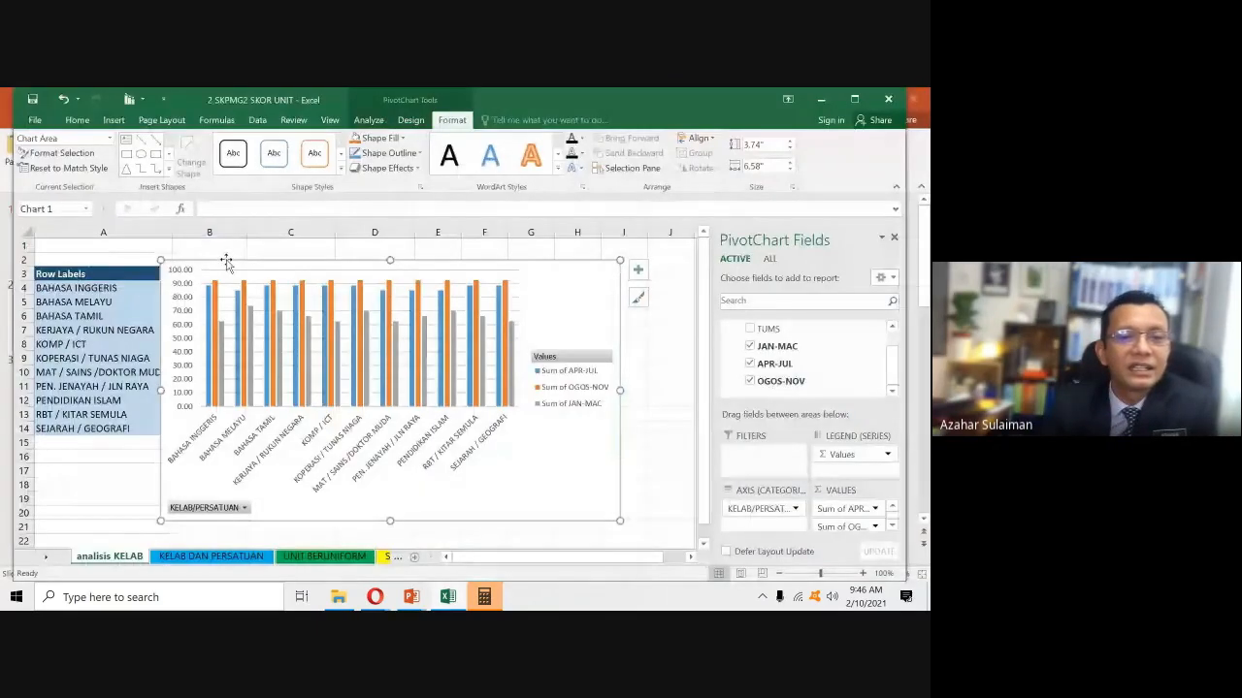
- In Excel, shrink the pivot chart on the analisis KELAB sheet to about 1.71 by 2.05 inches, clear of the pivot table
right_click(229, 260)
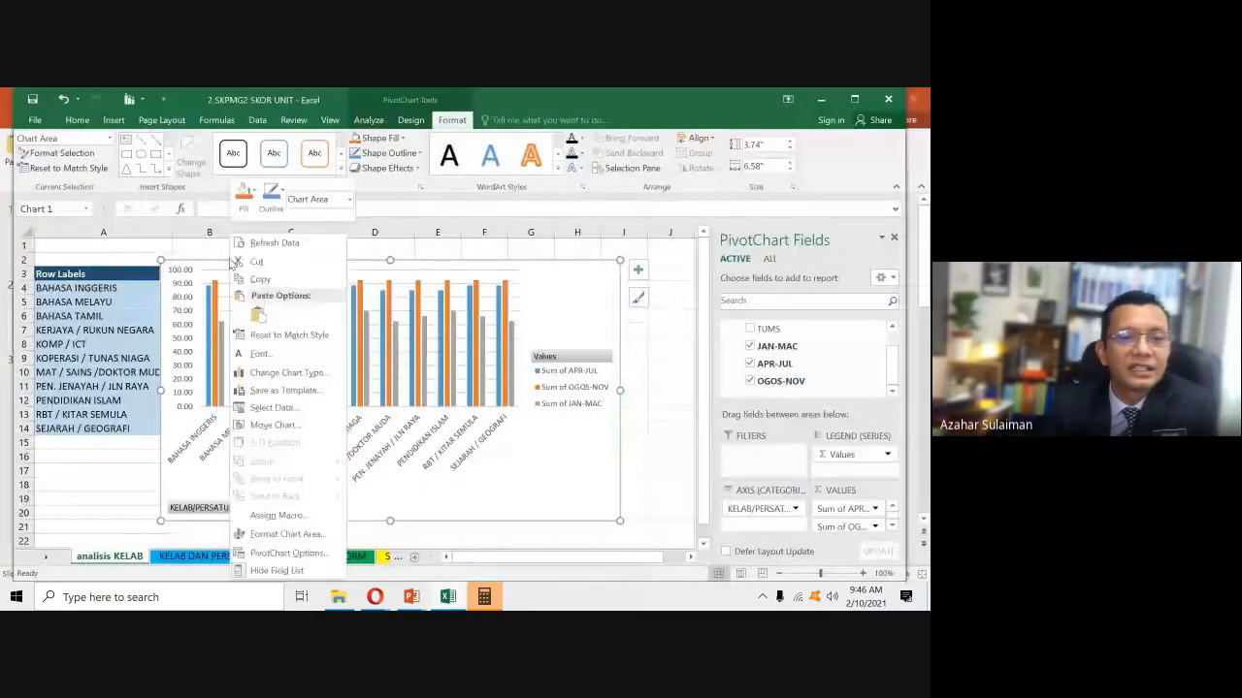
click(377, 261)
drag(161, 260, 545, 405)
click(270, 354)
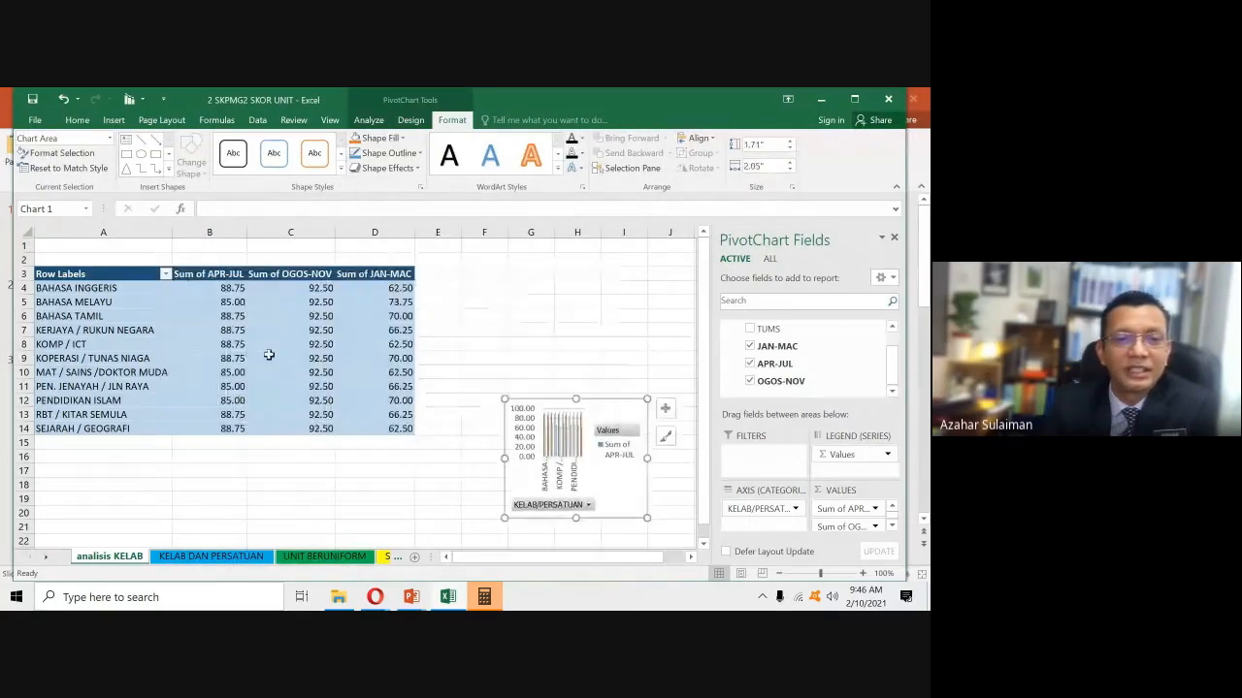
- Turn on grand totals for rows and columns in the club score pivot table
click(407, 121)
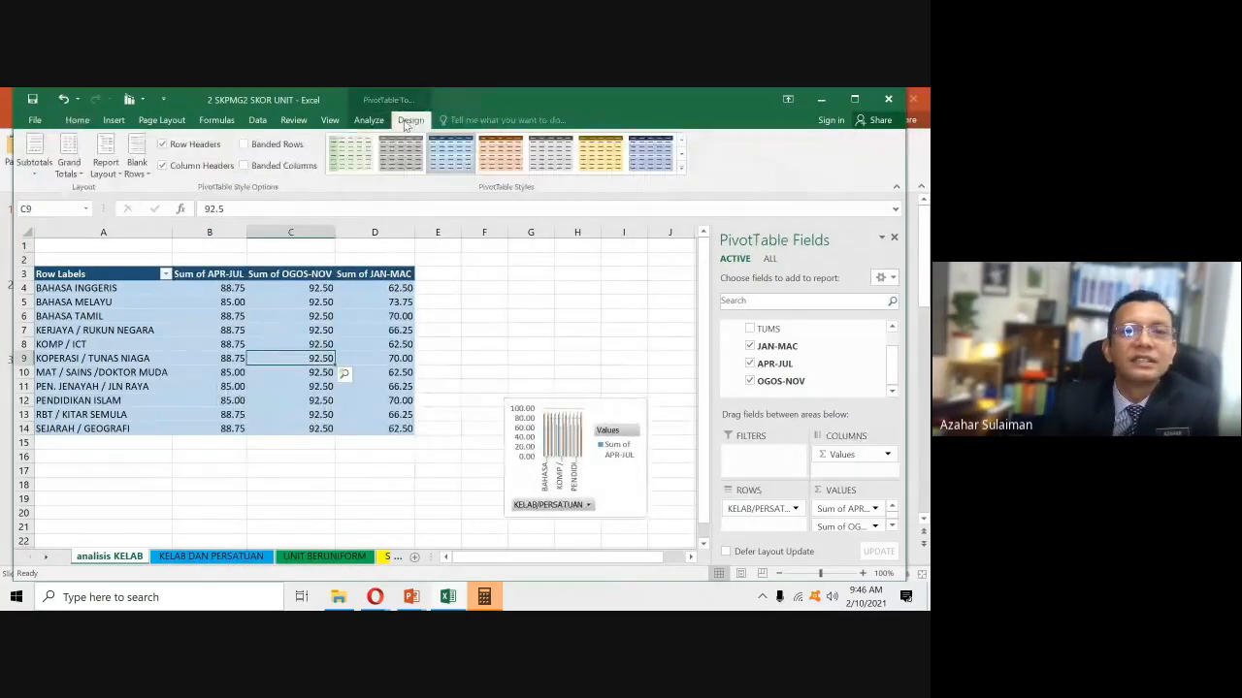
click(68, 157)
click(86, 197)
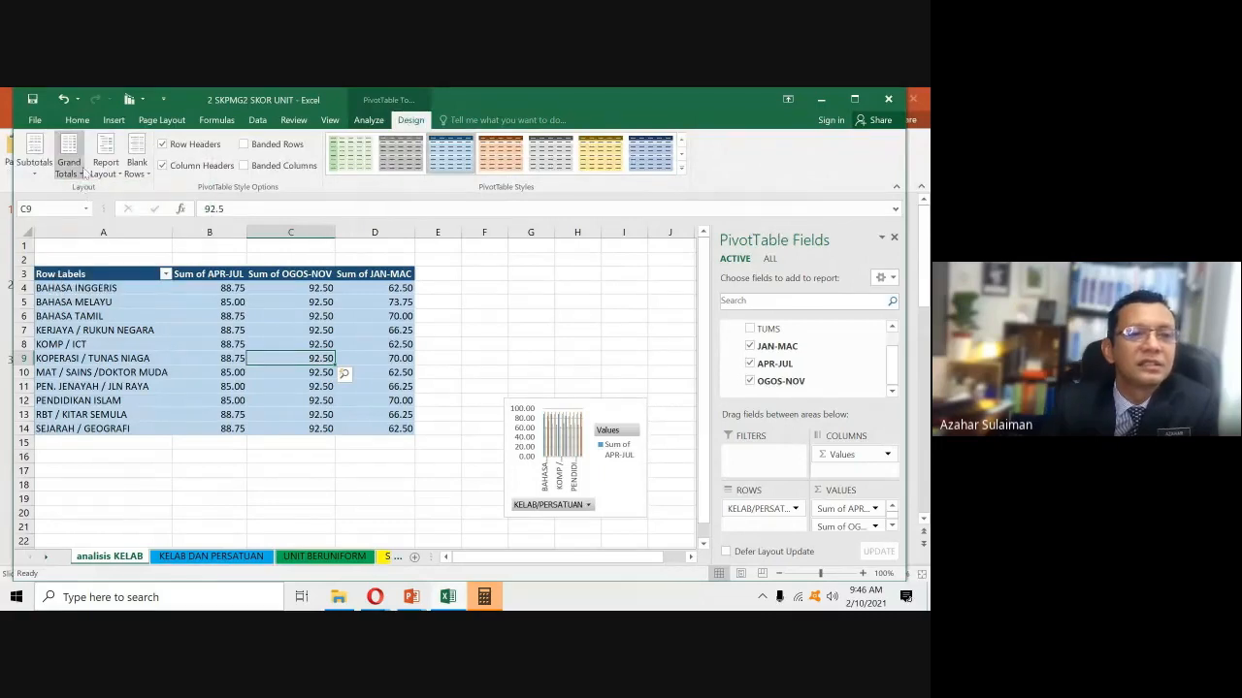
click(79, 163)
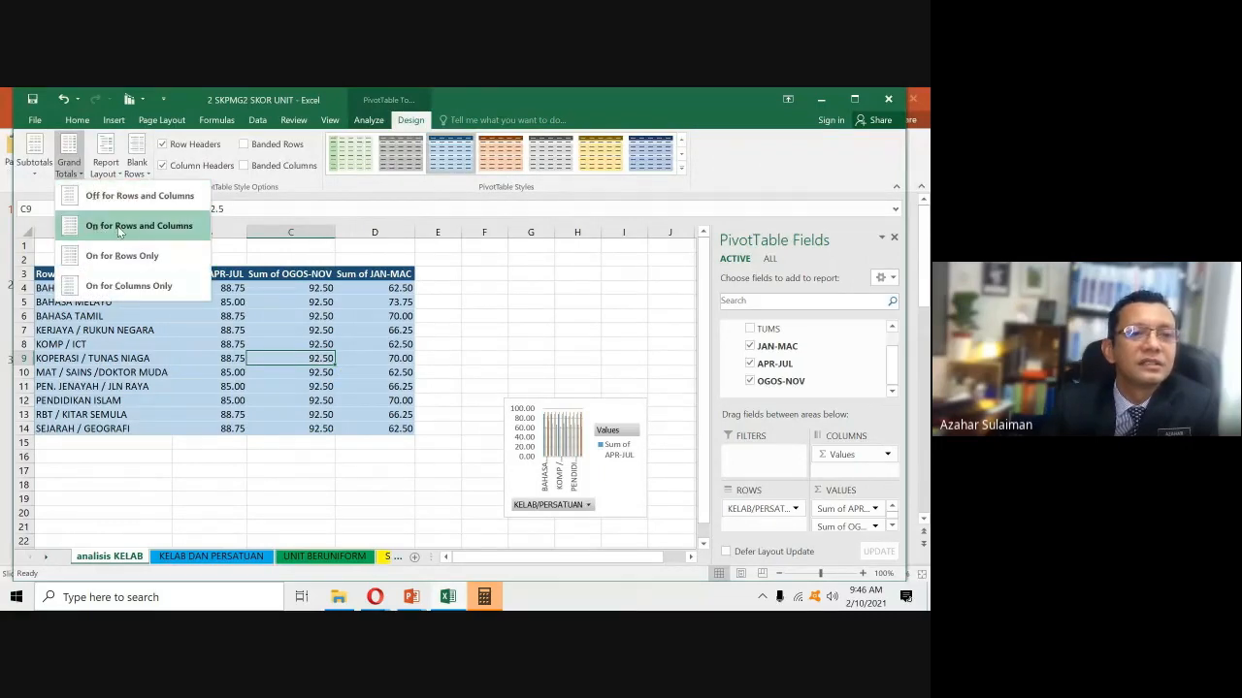
click(116, 226)
click(529, 372)
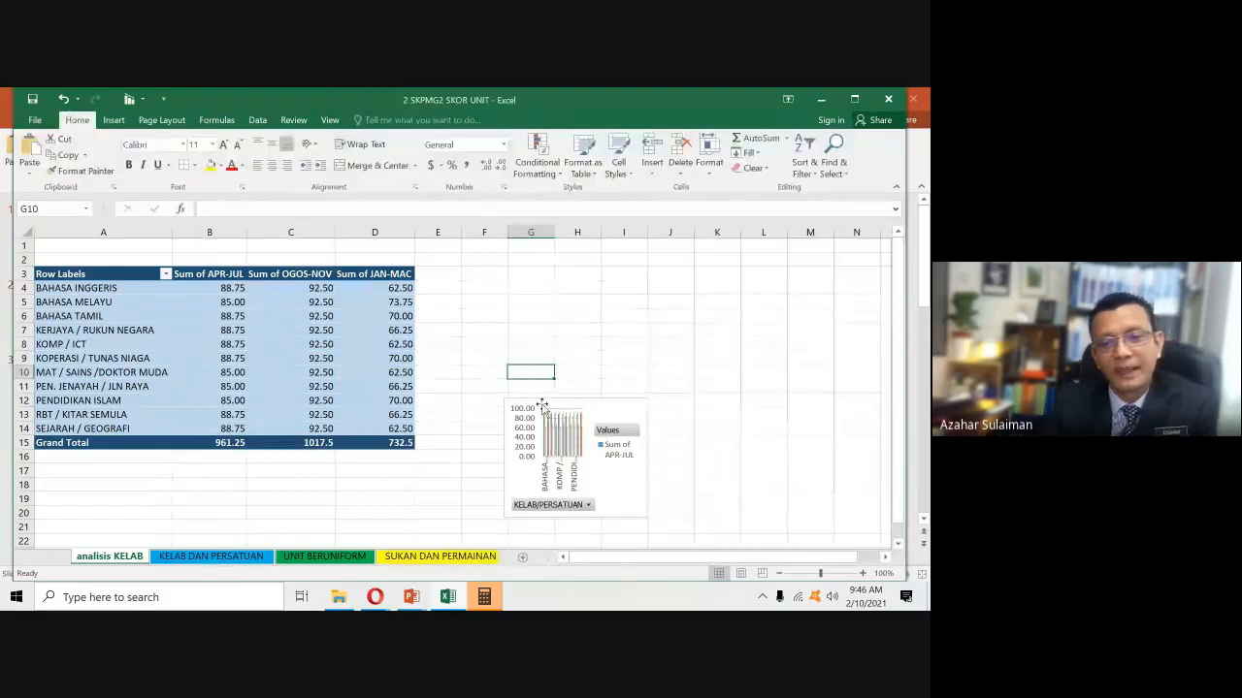
click(299, 344)
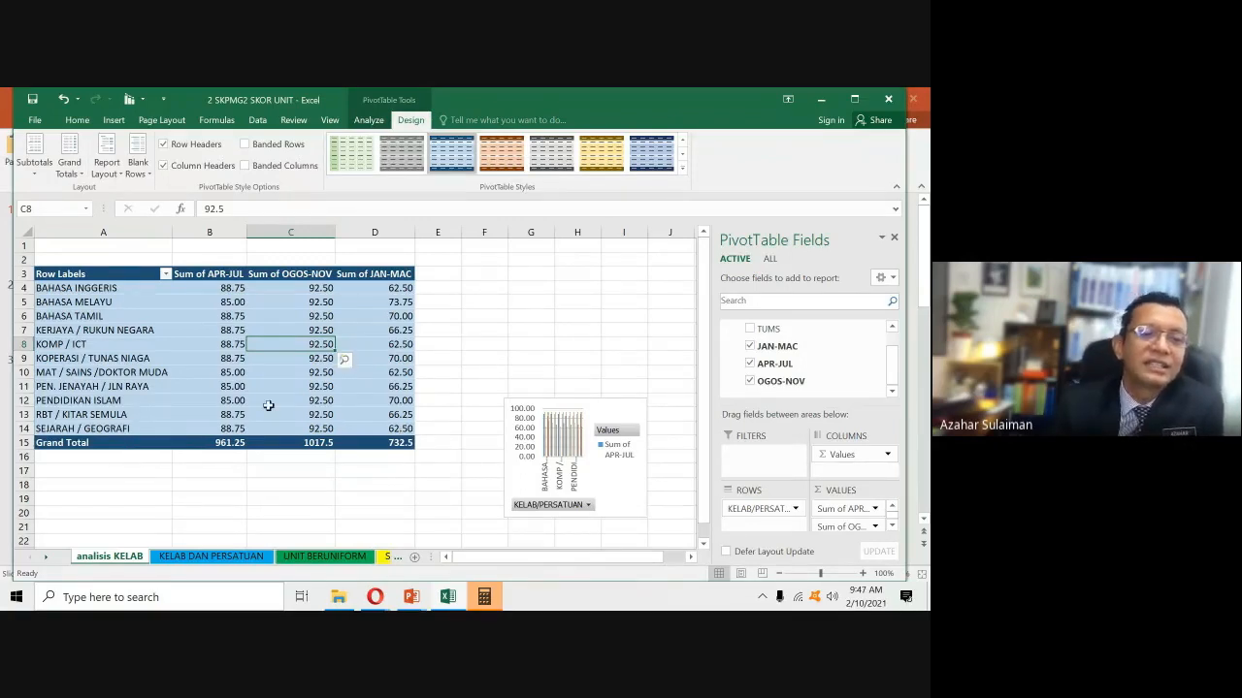
click(190, 341)
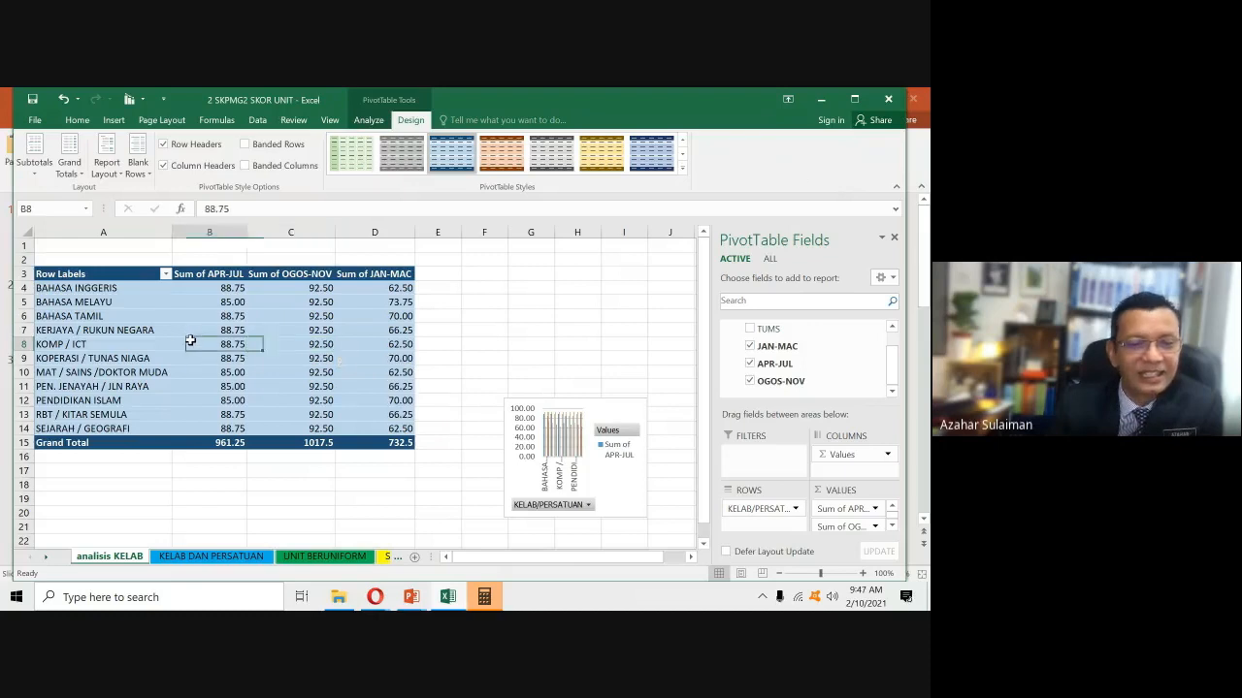
click(145, 381)
click(139, 312)
click(194, 312)
click(278, 297)
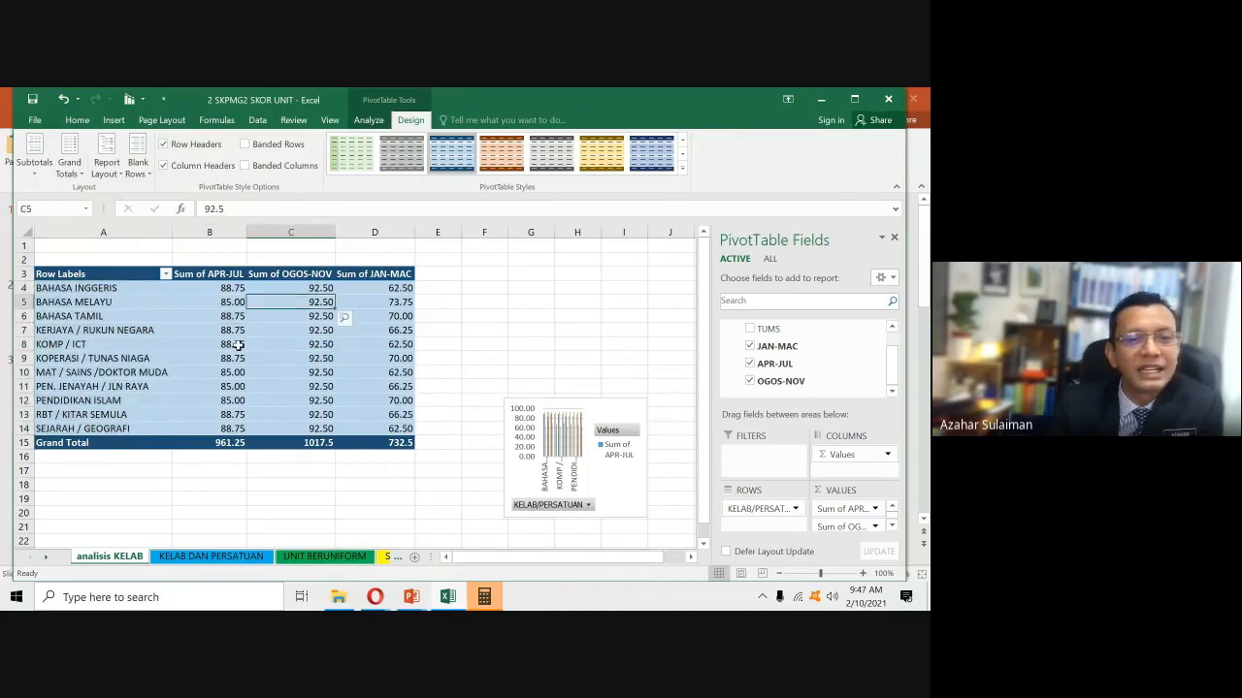
click(257, 343)
click(568, 288)
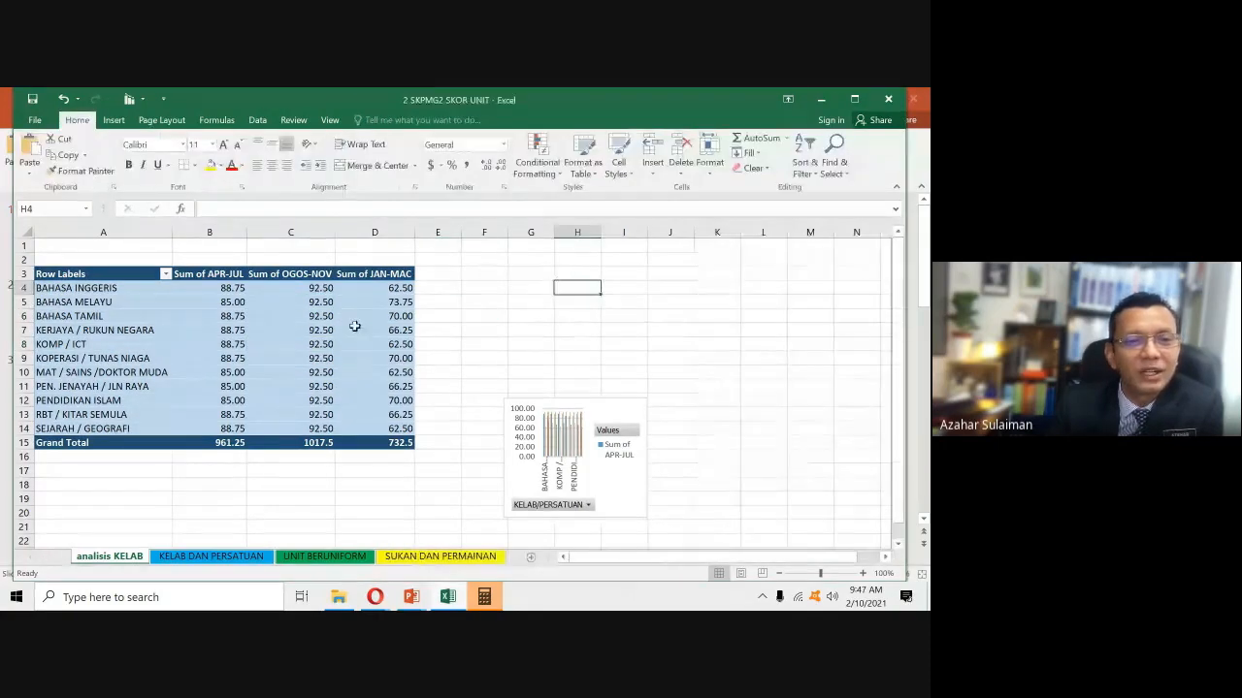
click(285, 334)
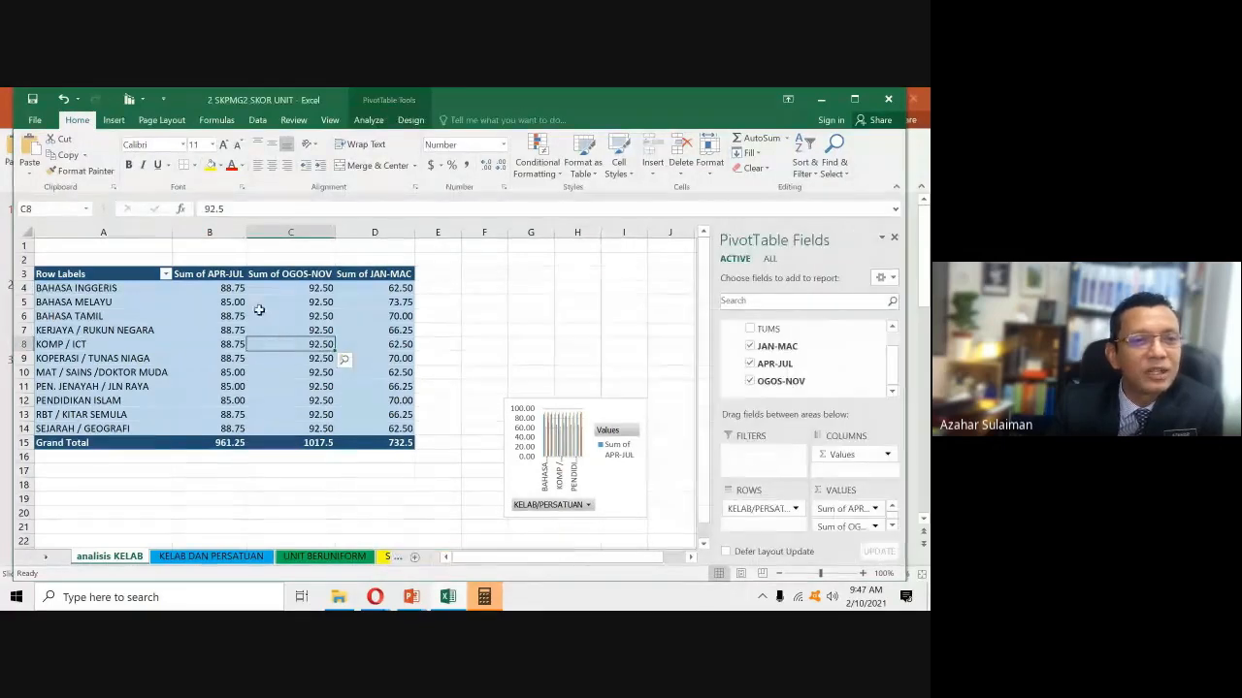
click(122, 329)
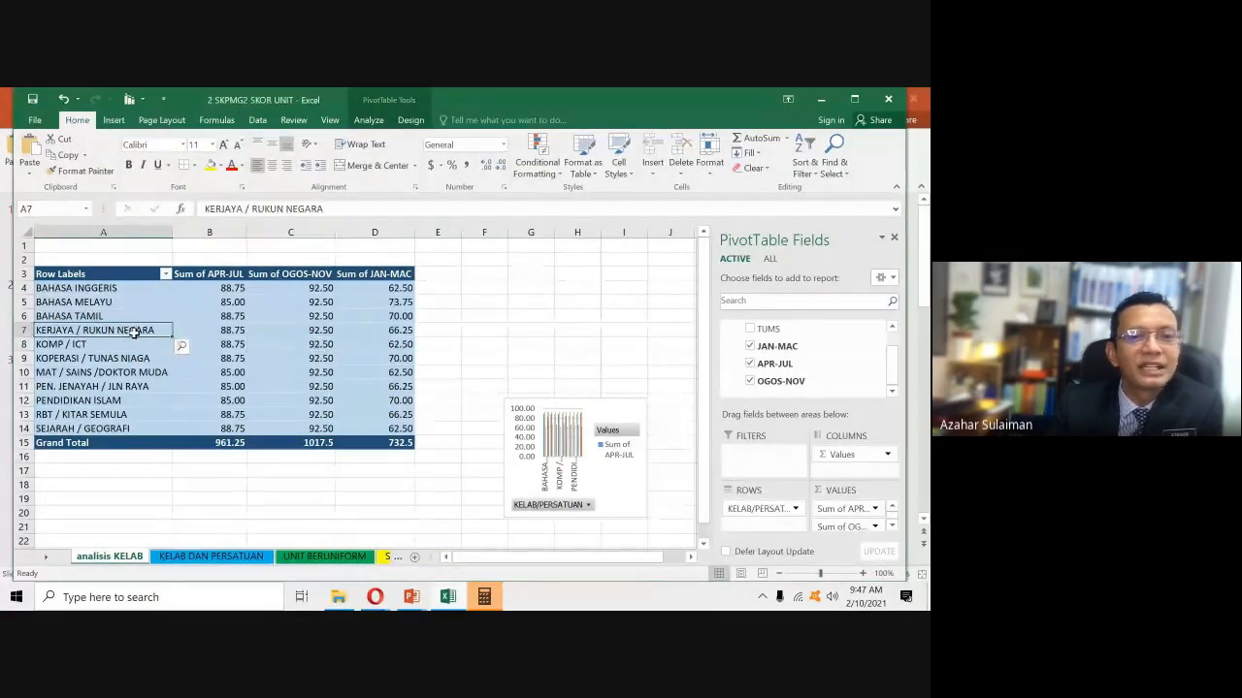
key(Down)
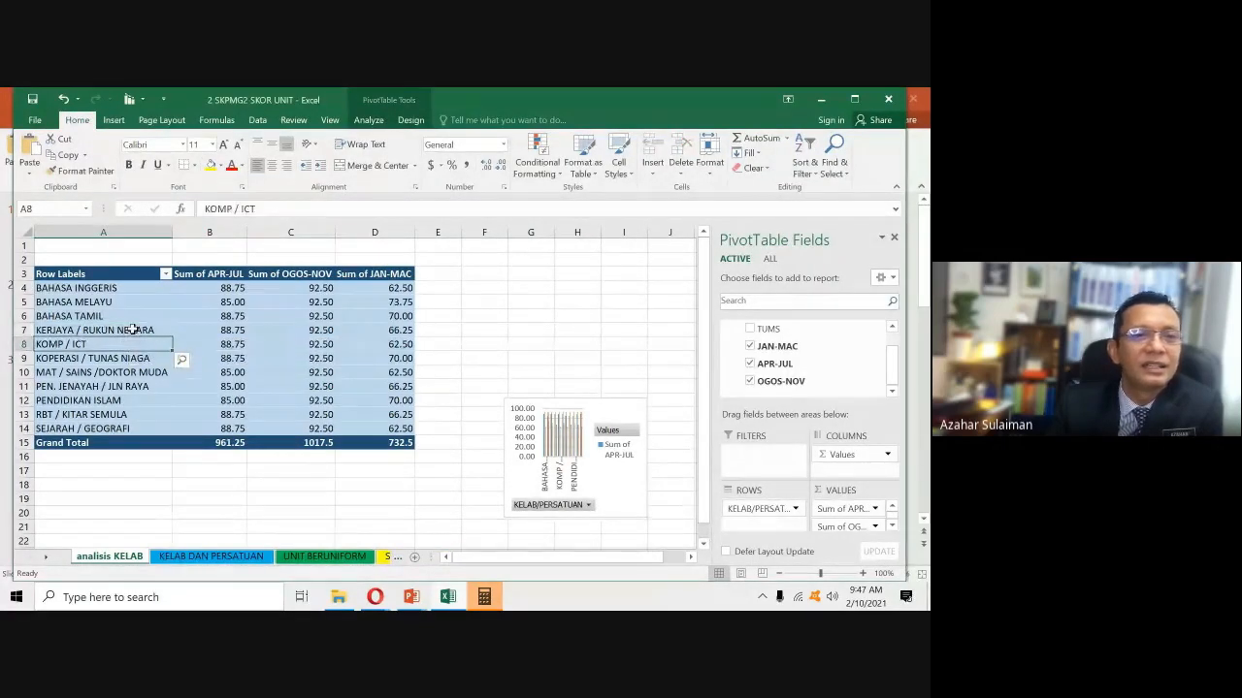
click(533, 328)
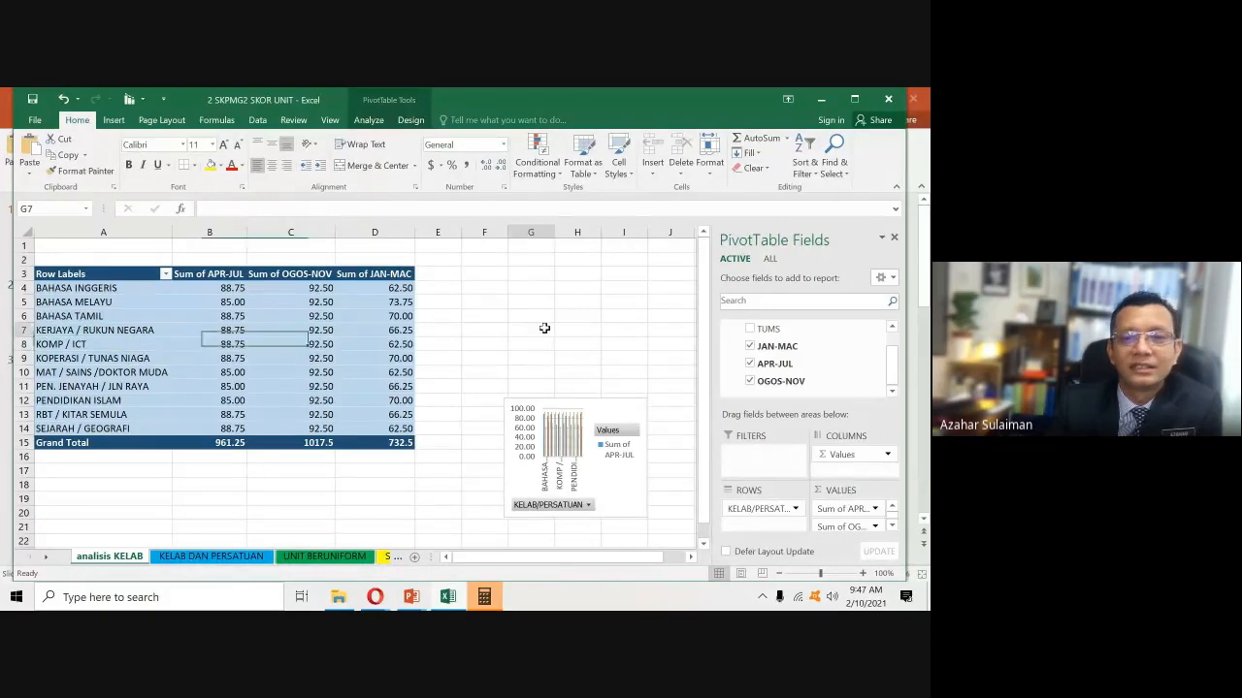
- Undo the pivot table's grand totals and the last move of the pivot chart
click(63, 98)
click(63, 98)
click(262, 331)
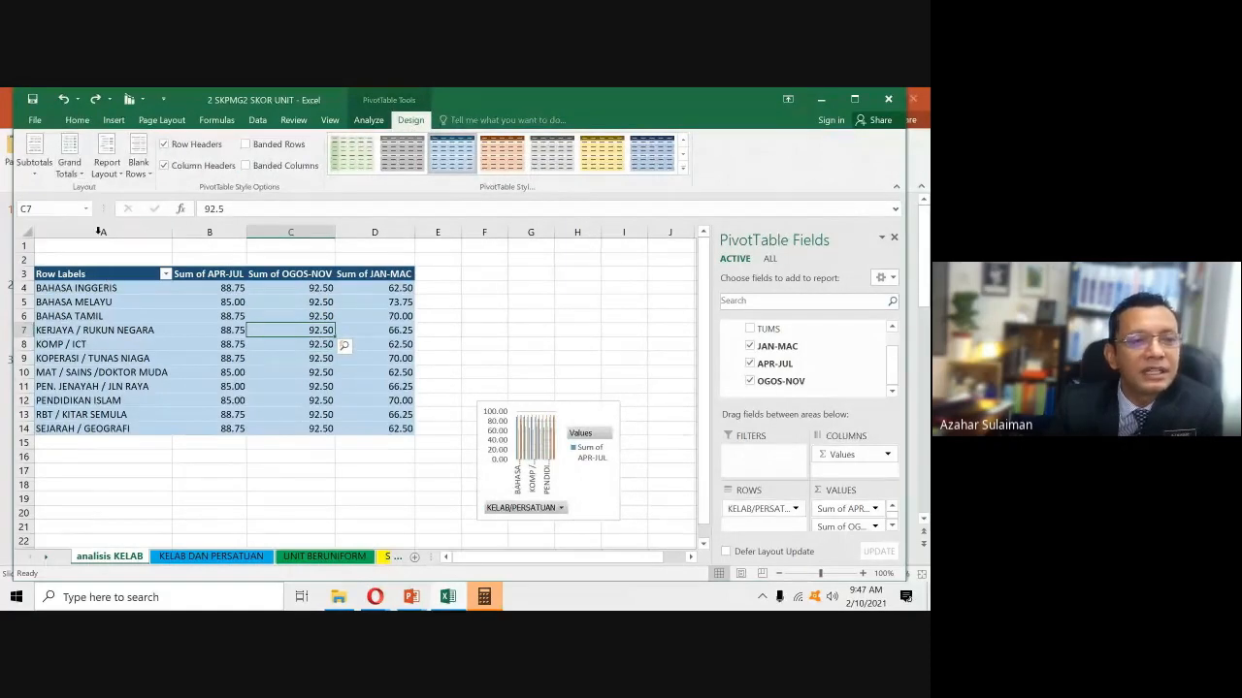
- Switch the pivot table's grand totals on again for rows and columns
click(276, 344)
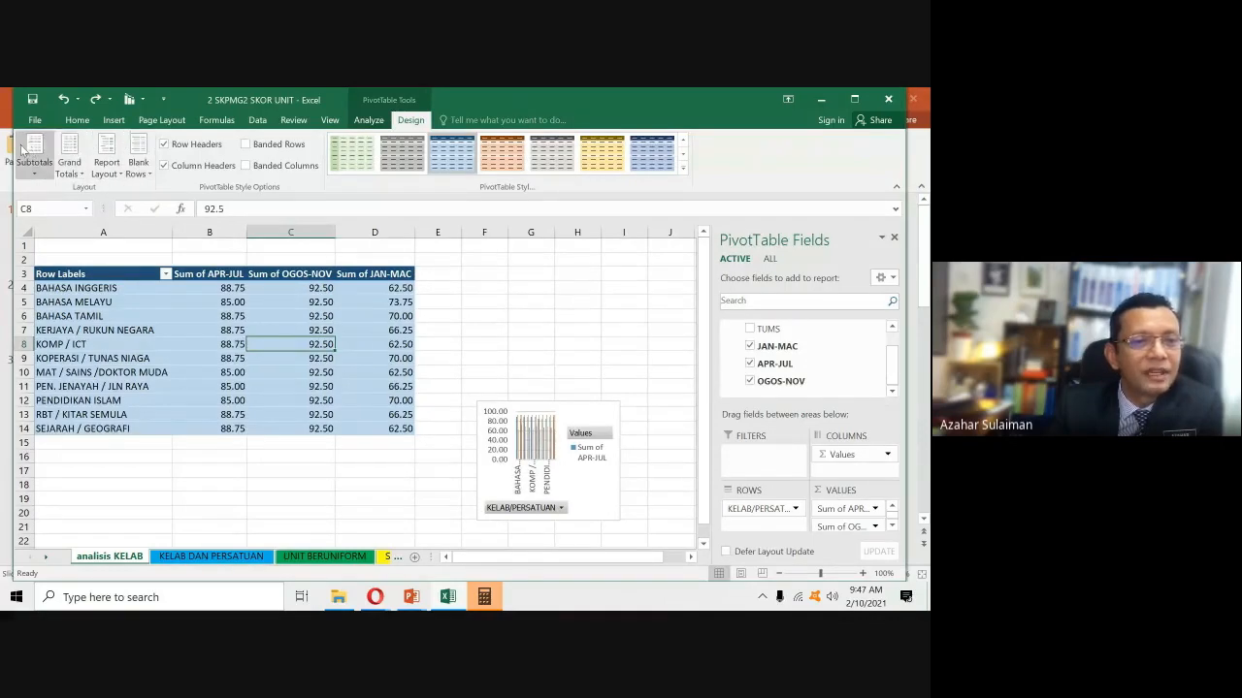
click(81, 176)
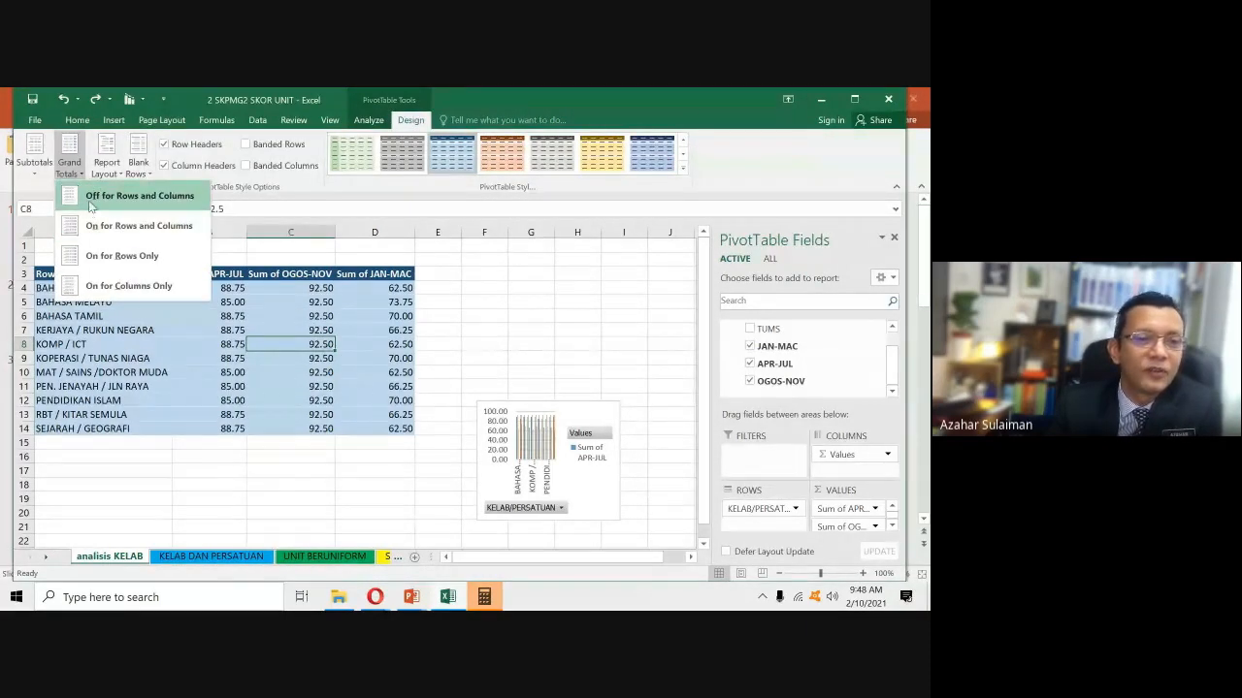
click(69, 236)
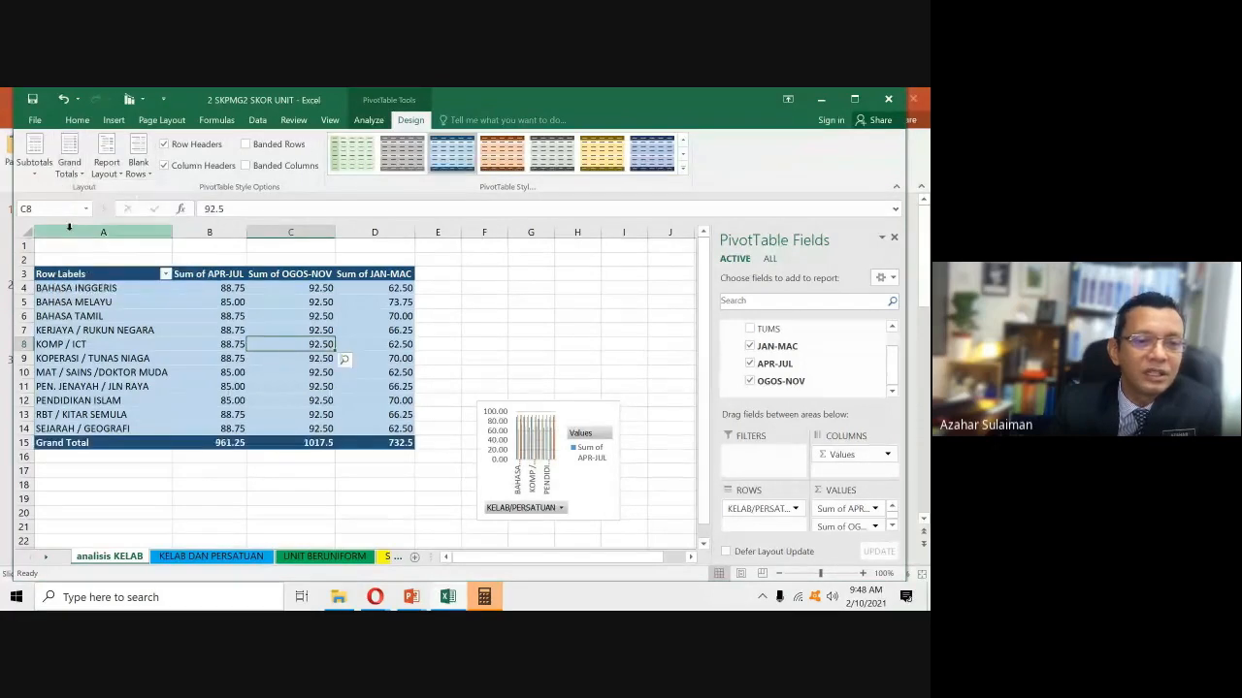
- Turn off grand totals for rows and columns in the club score pivot table
click(69, 160)
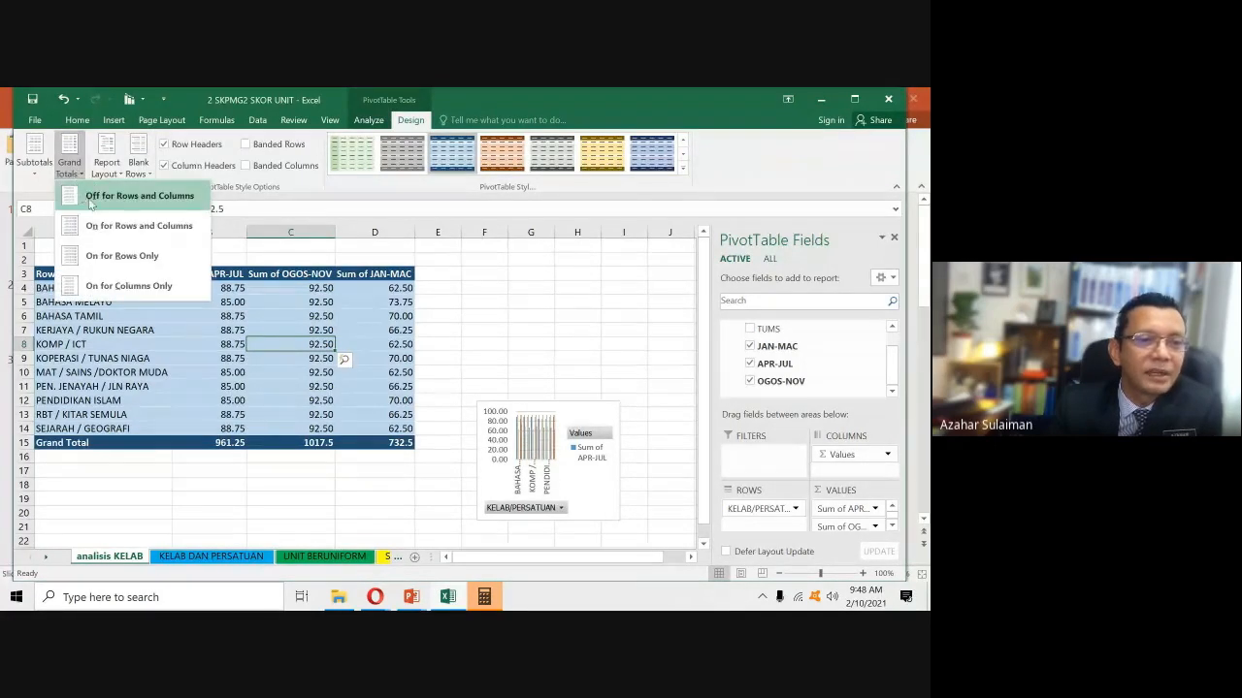
click(76, 200)
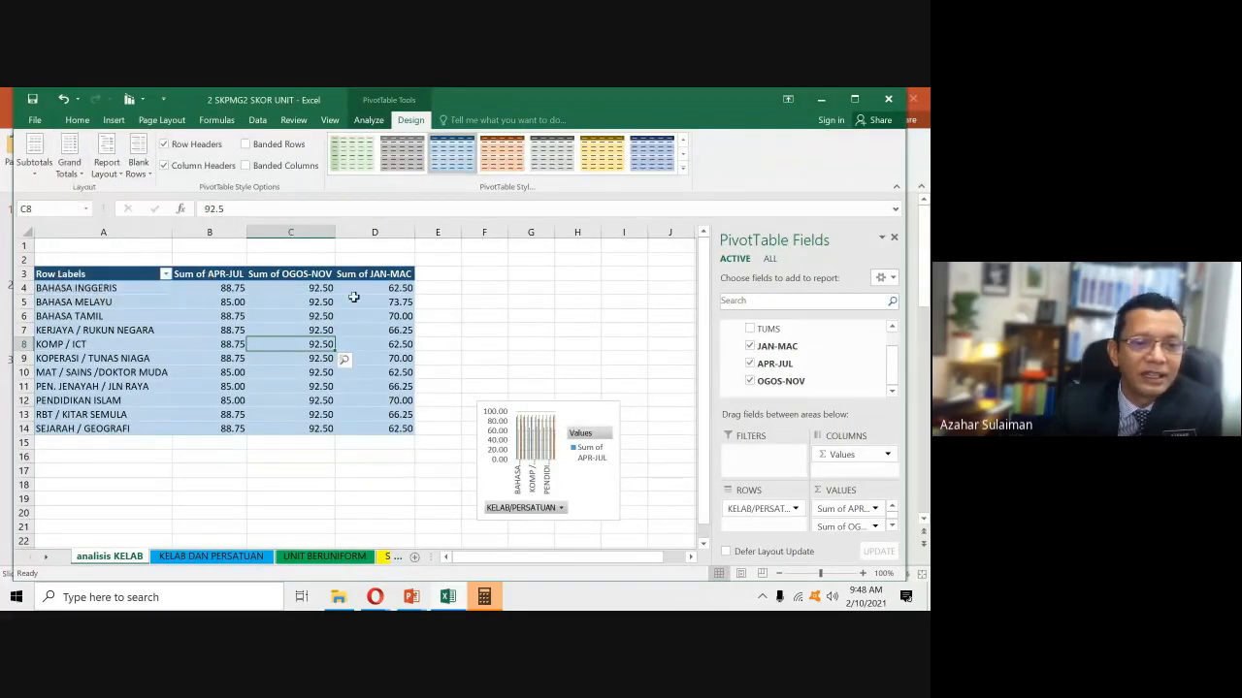
click(478, 345)
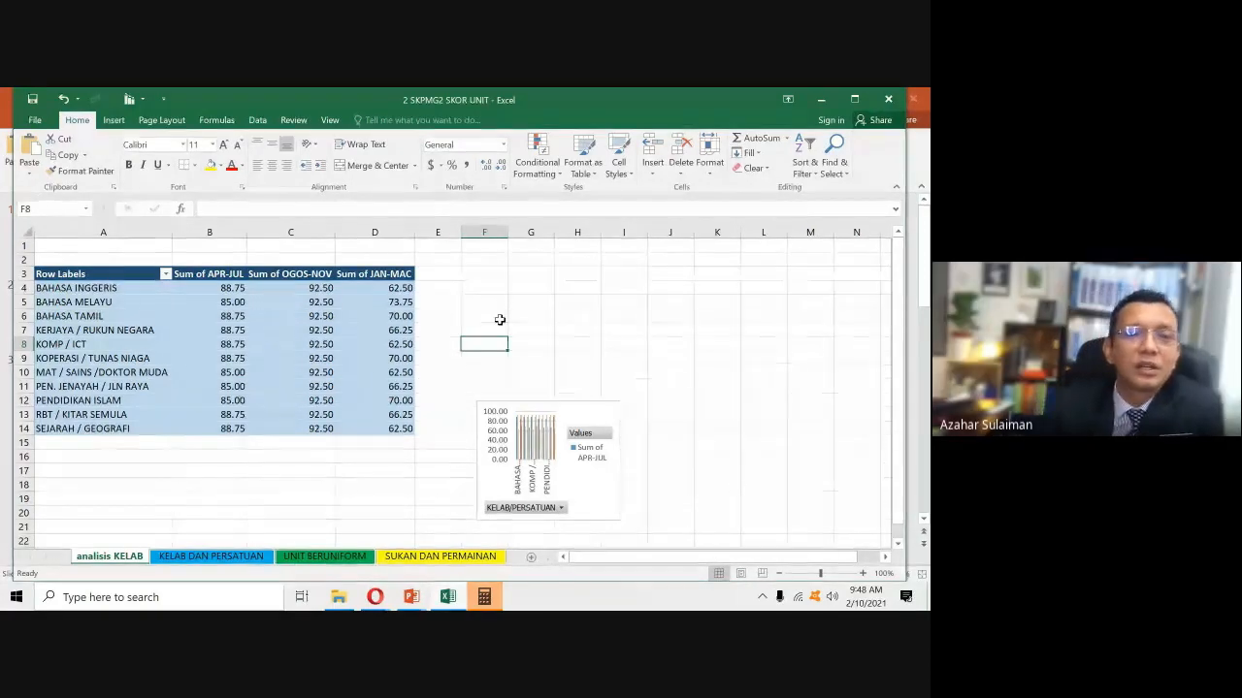
- Maximize the workbook window and select a cell inside the club score pivot table
click(529, 288)
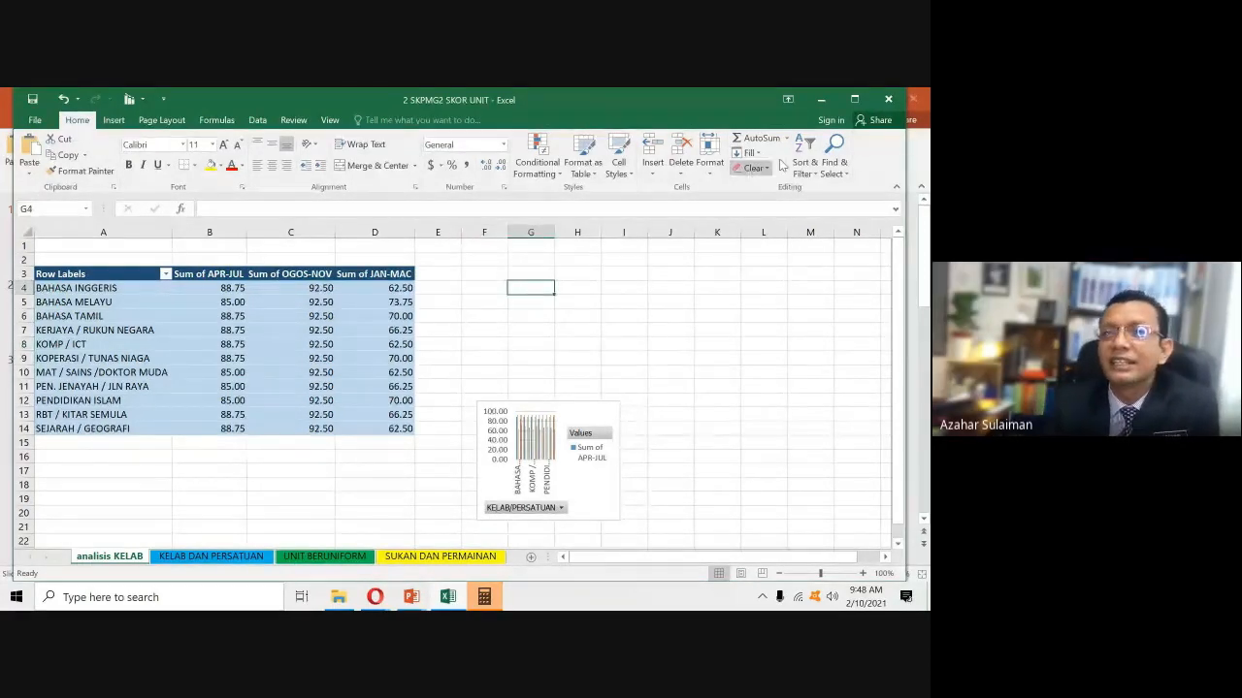
click(857, 103)
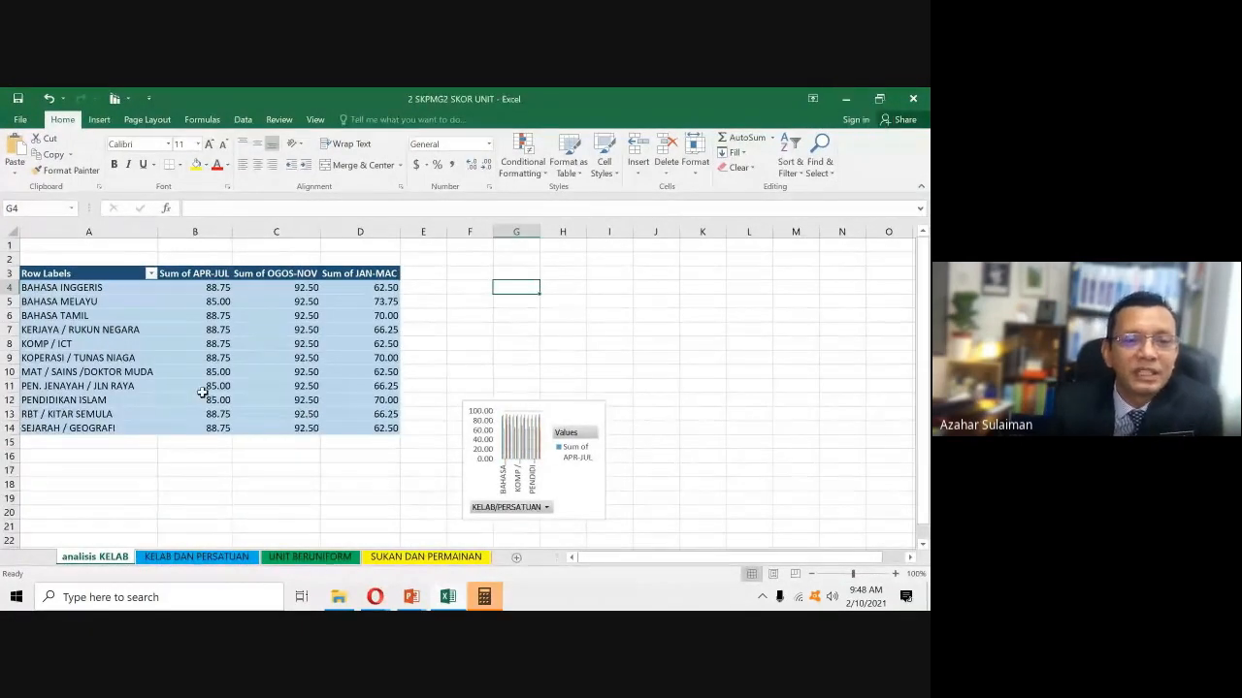
click(259, 356)
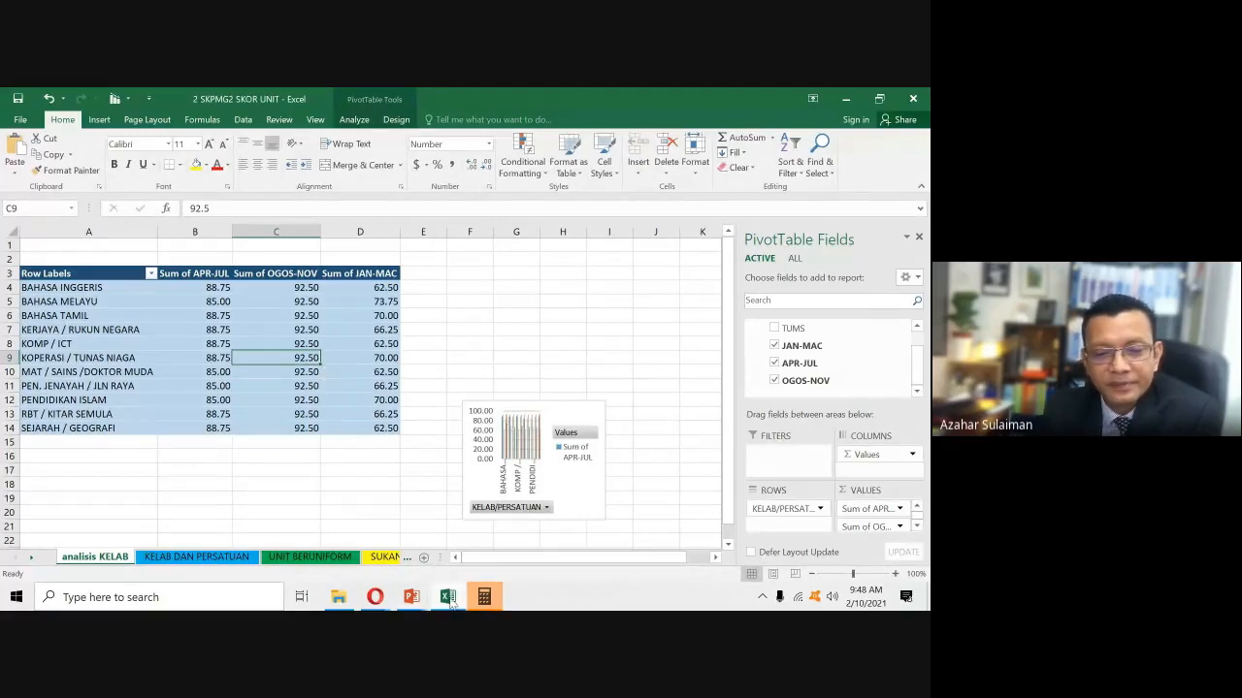
- Check the Google Meet session in Opera, then return to the workbook in Excel
mouse_move(385, 604)
click(301, 553)
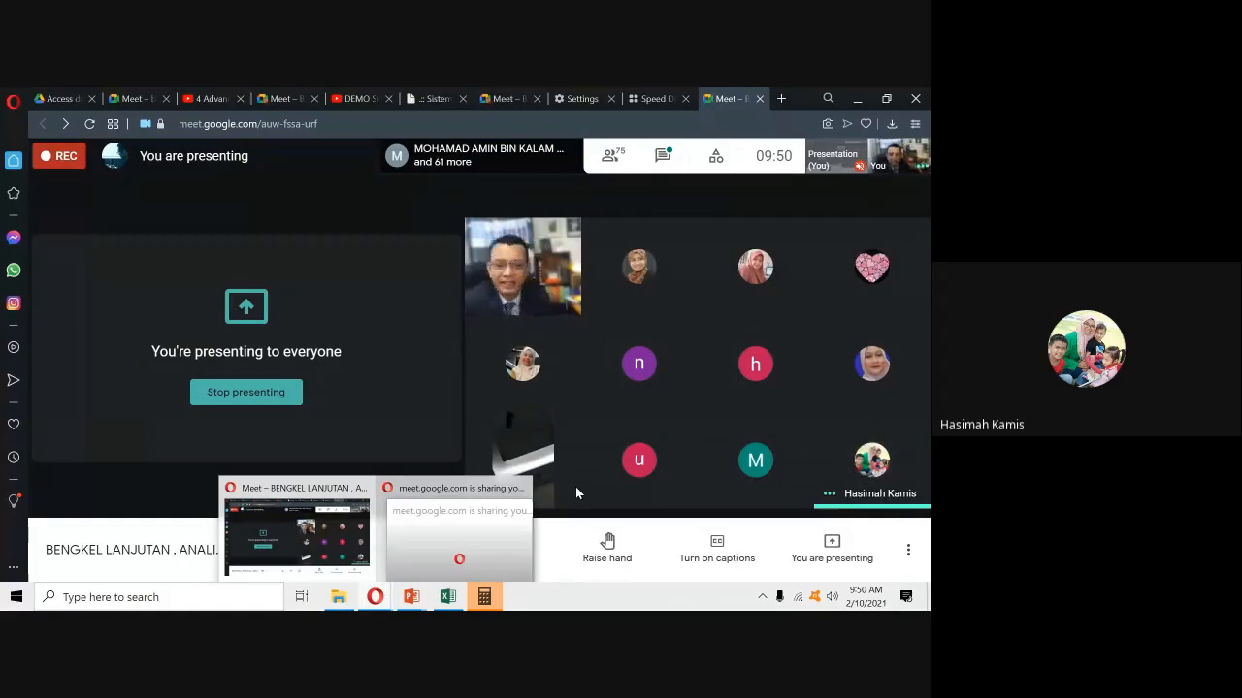
click(447, 597)
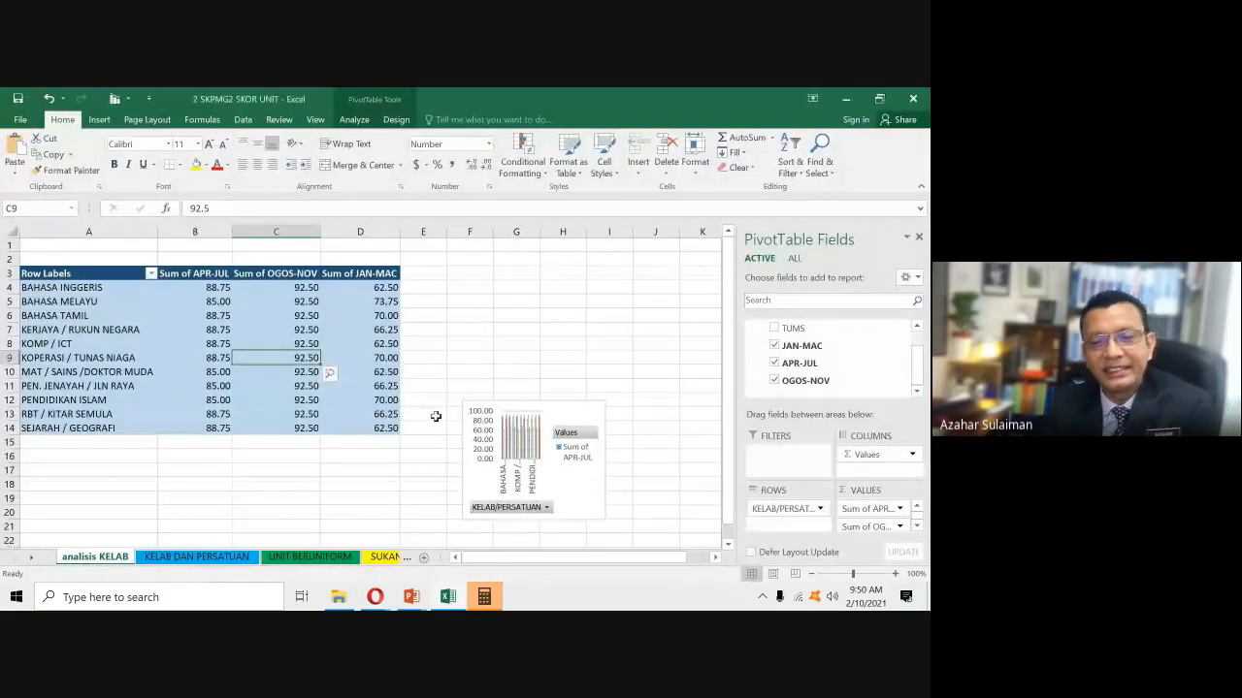
- Enlarge the pivot chart from its upper corners to span about columns D to J, then deselect it
click(471, 400)
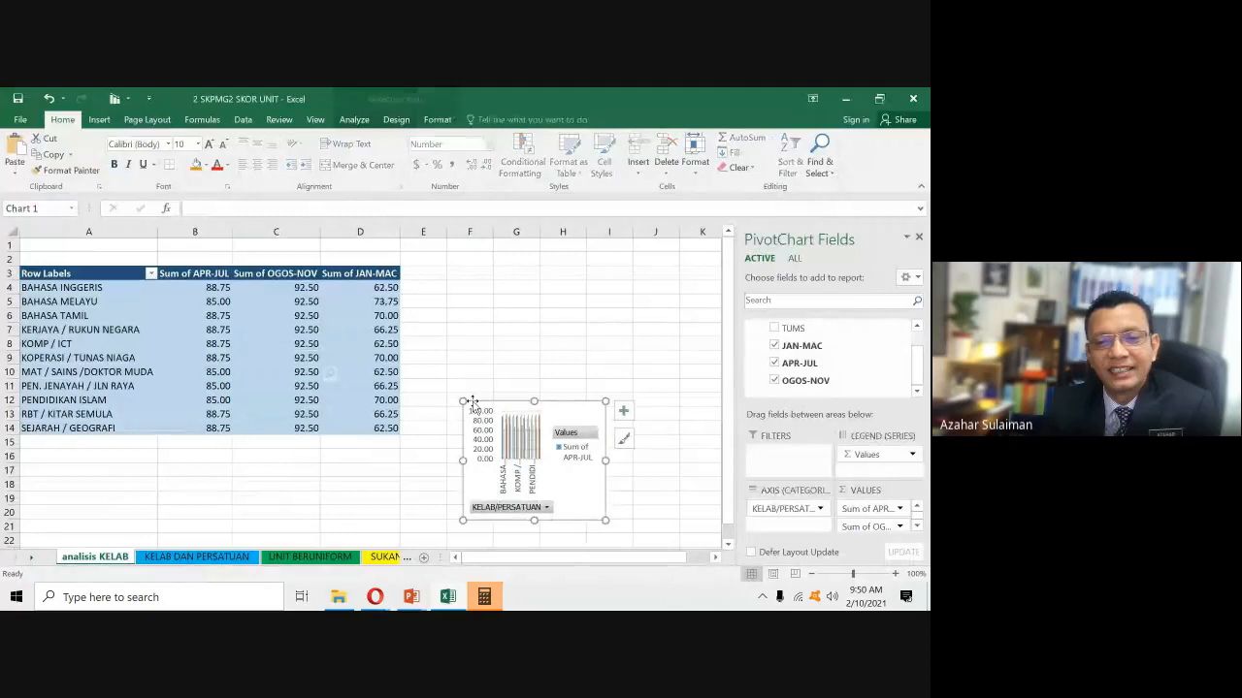
click(361, 347)
click(602, 401)
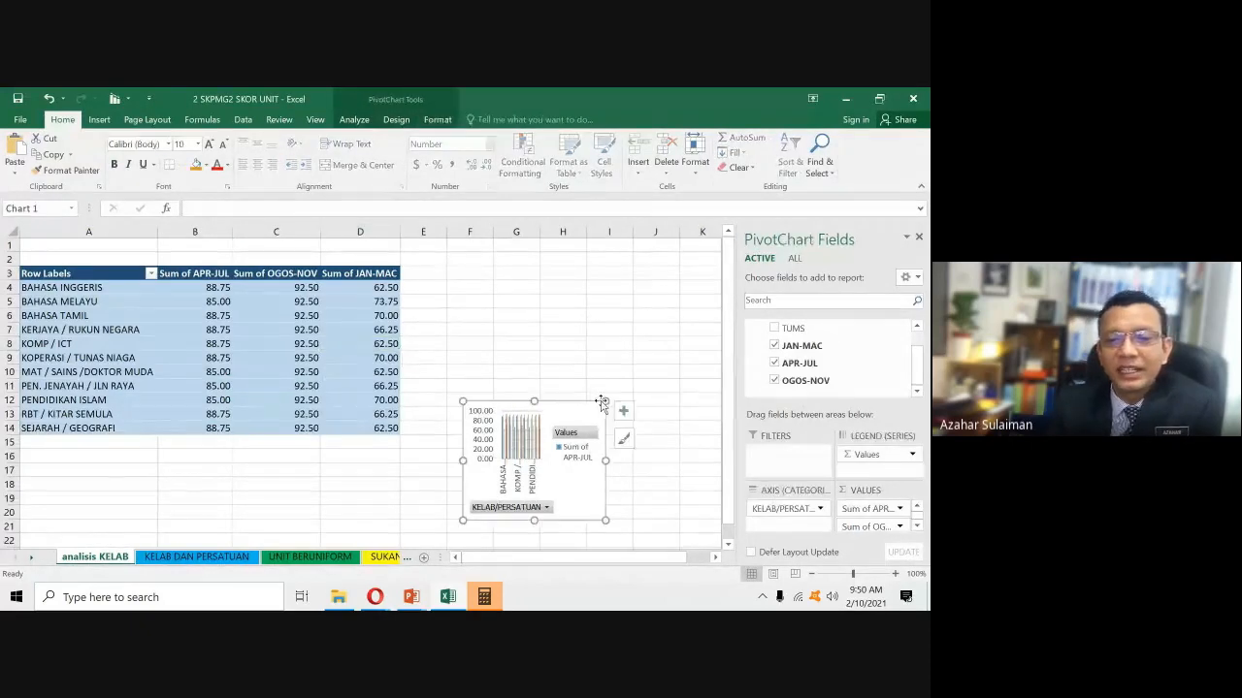
drag(603, 401, 700, 325)
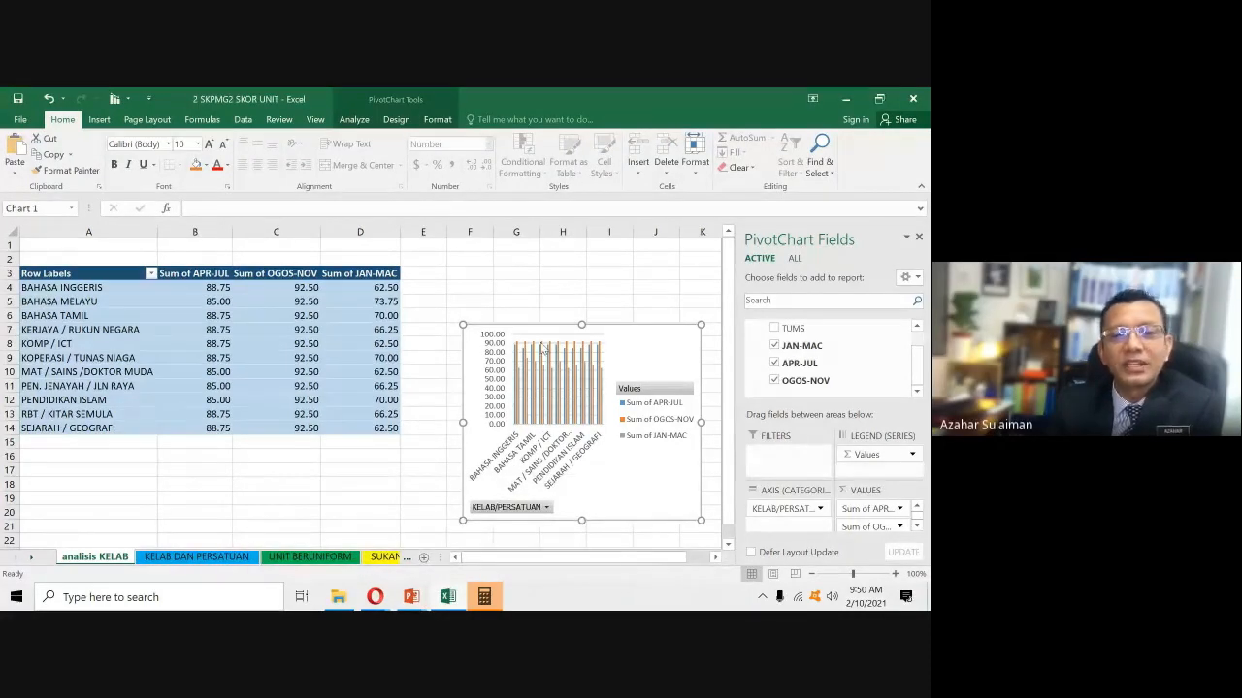
drag(463, 324, 296, 282)
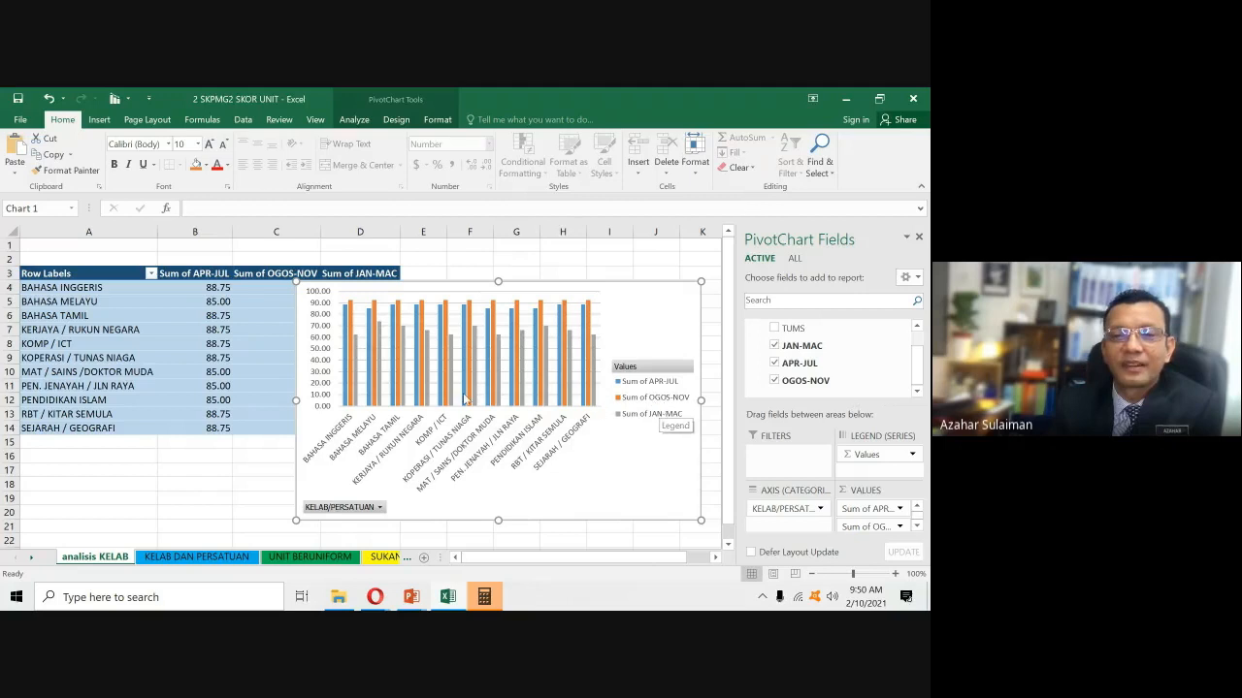
click(584, 388)
click(211, 495)
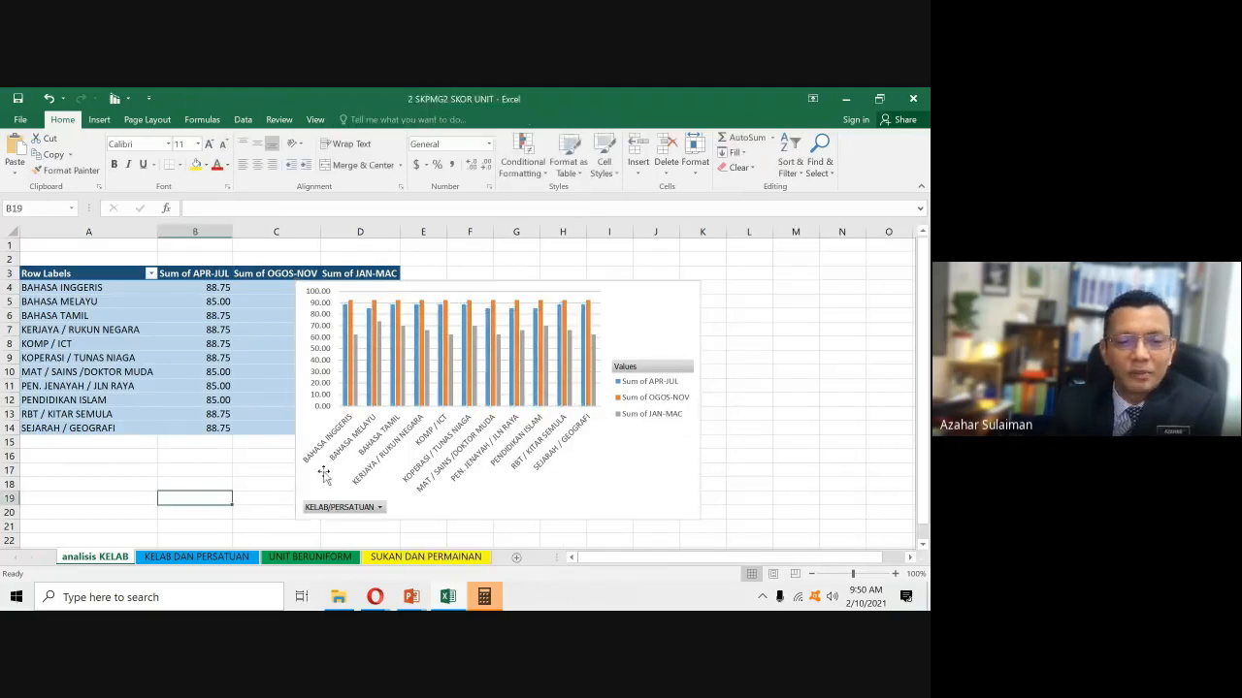
- Swap the pivot chart's rows and columns so the periods form the categories, and move the chart over to column A
click(326, 473)
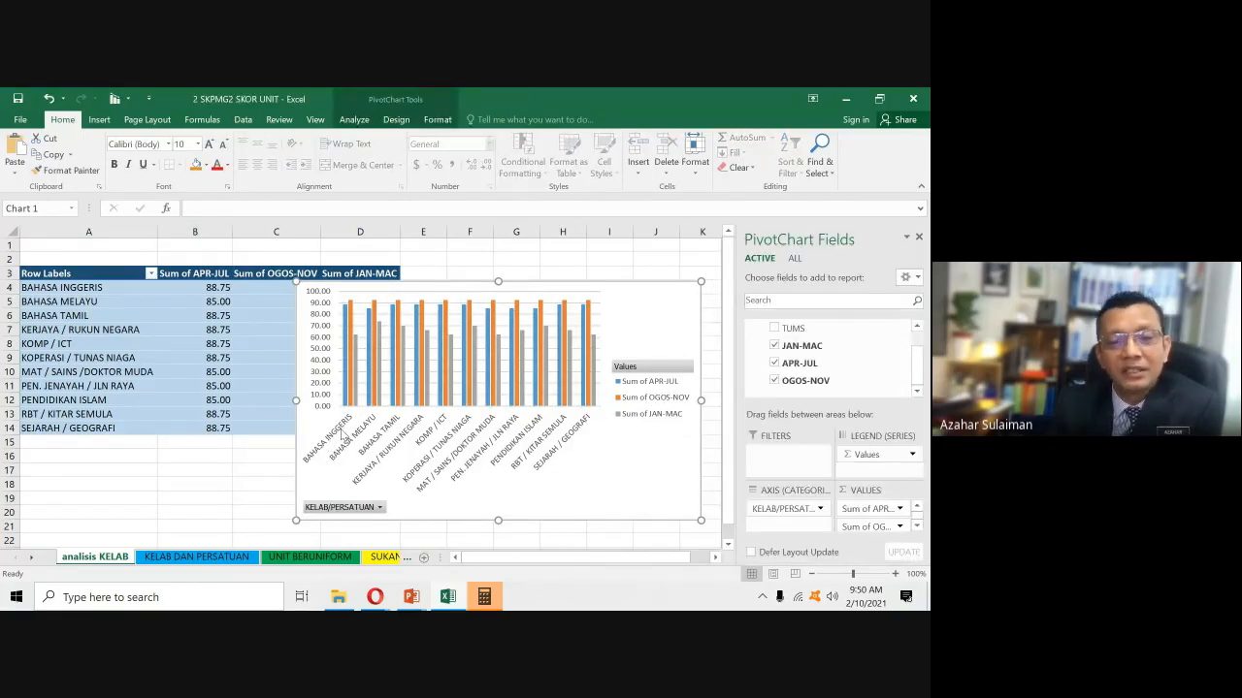
click(393, 121)
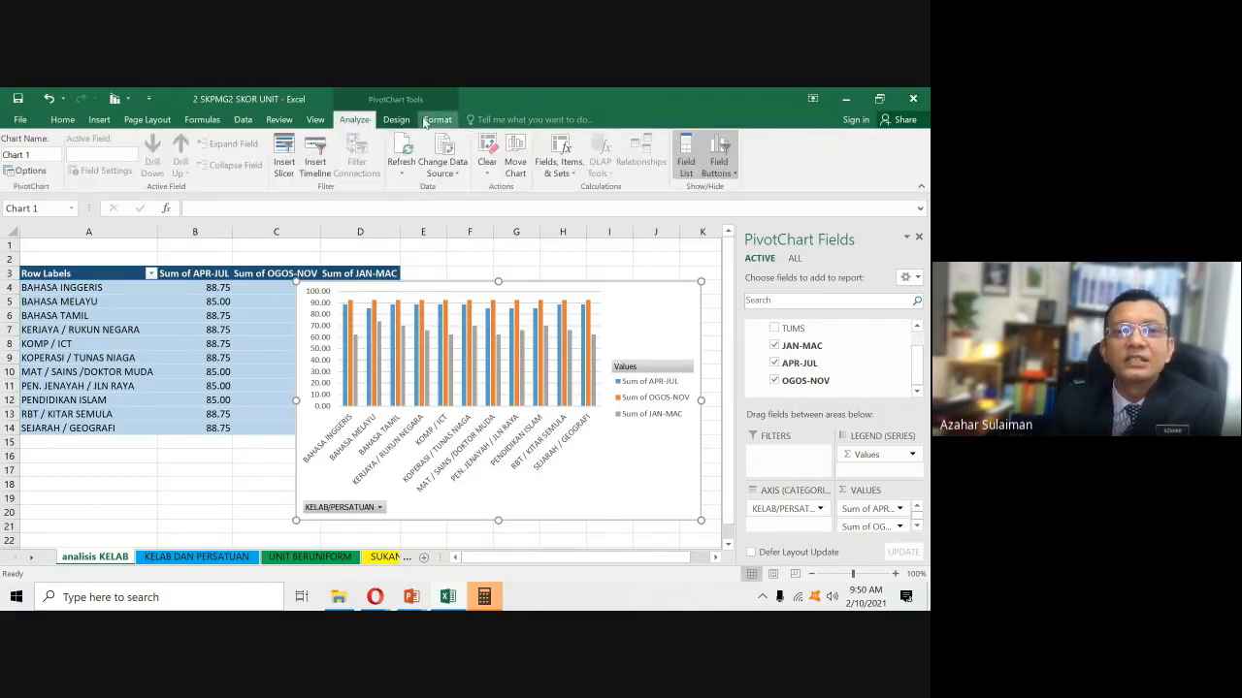
click(396, 121)
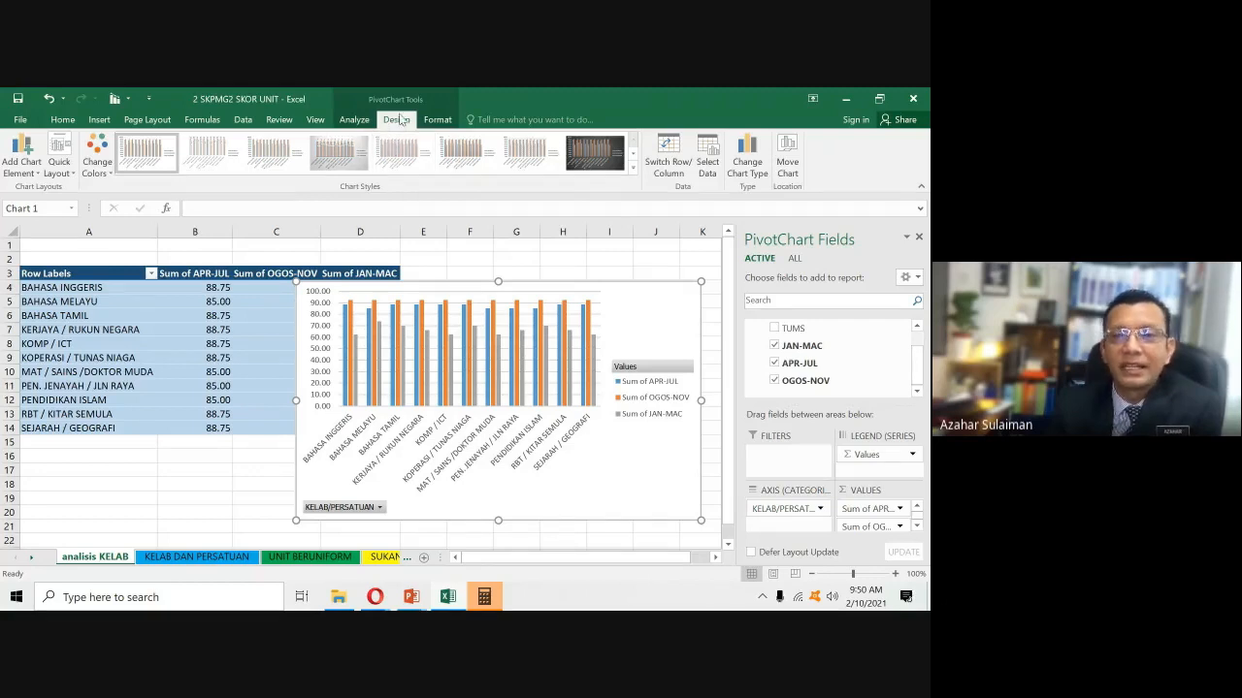
click(665, 167)
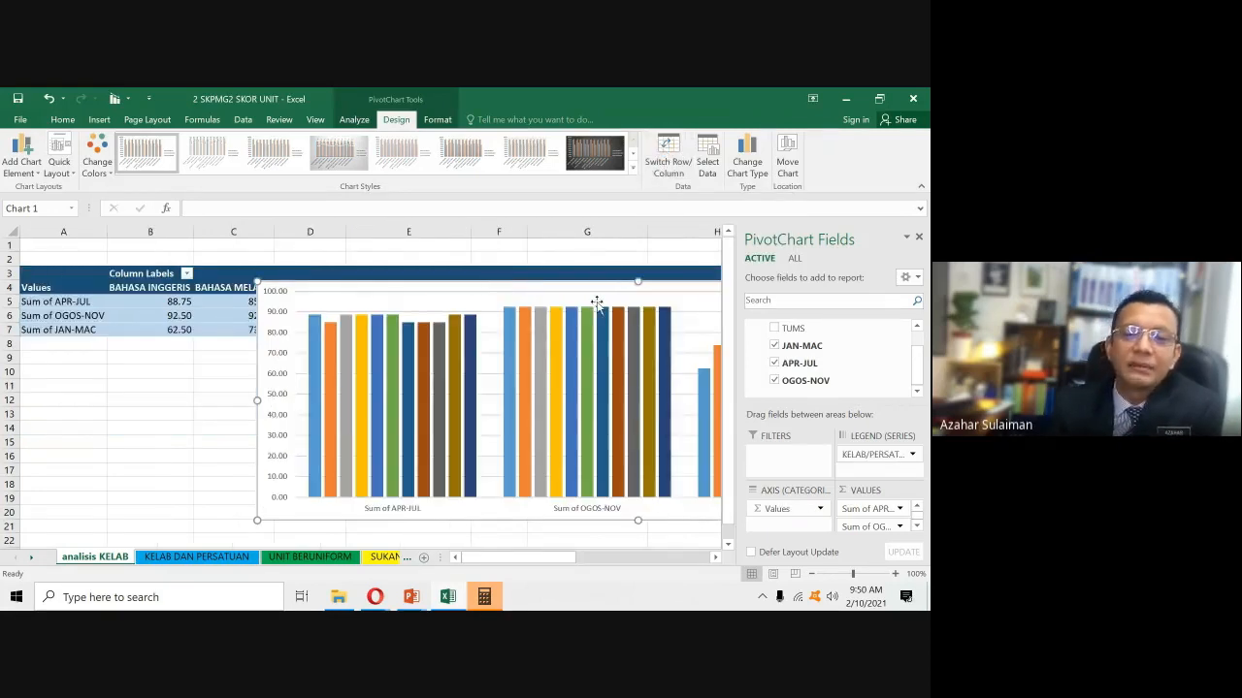
drag(551, 281, 321, 259)
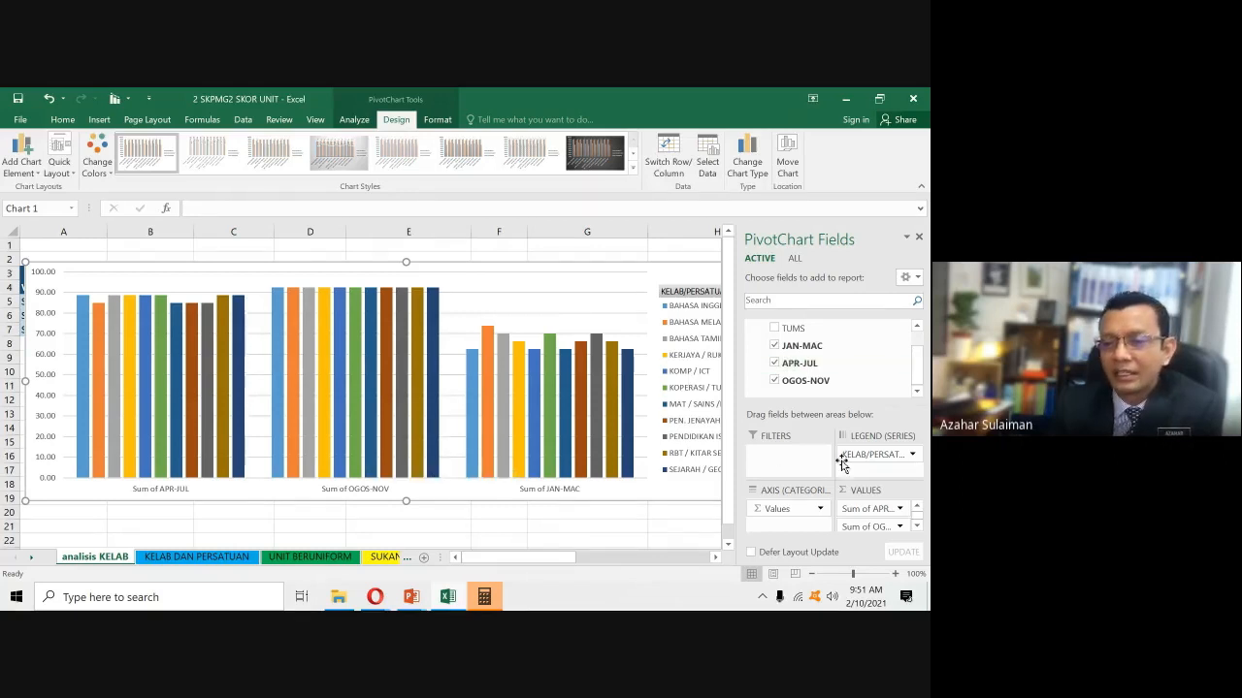
- Try out different orders of the pivot chart's value fields by moving Sum of OGOS-NOV and Sum of APR-JUL
drag(870, 527, 877, 509)
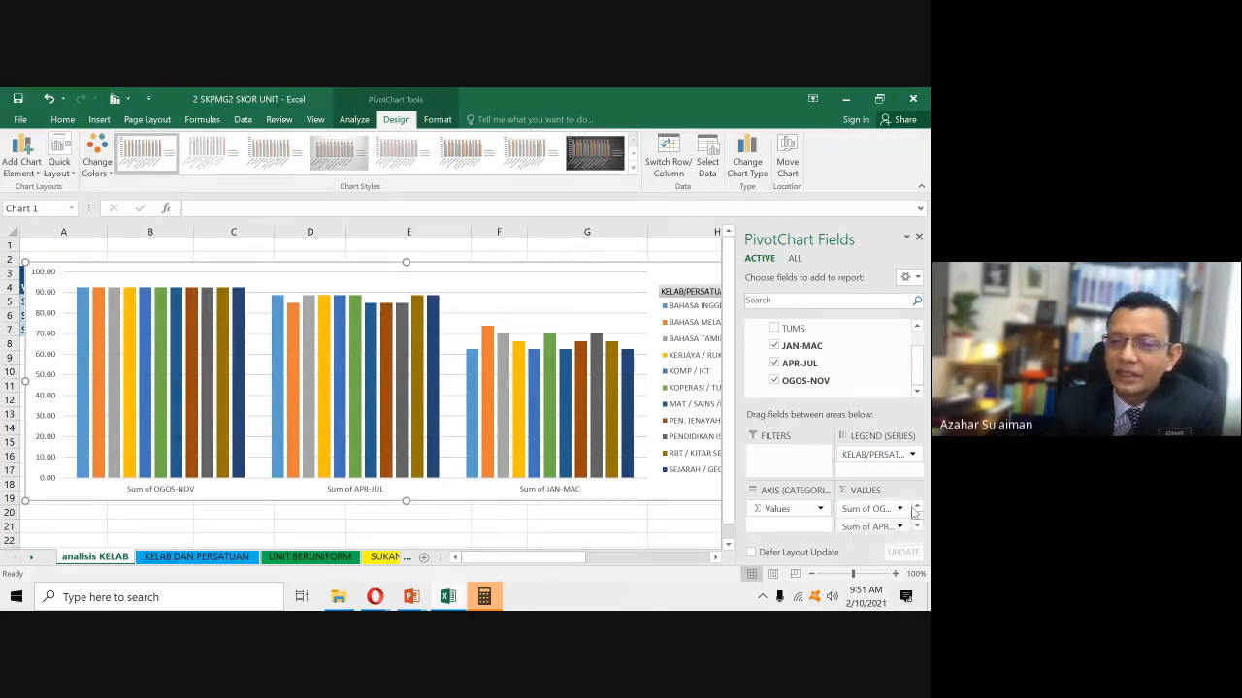
scroll(879, 512, down, 1)
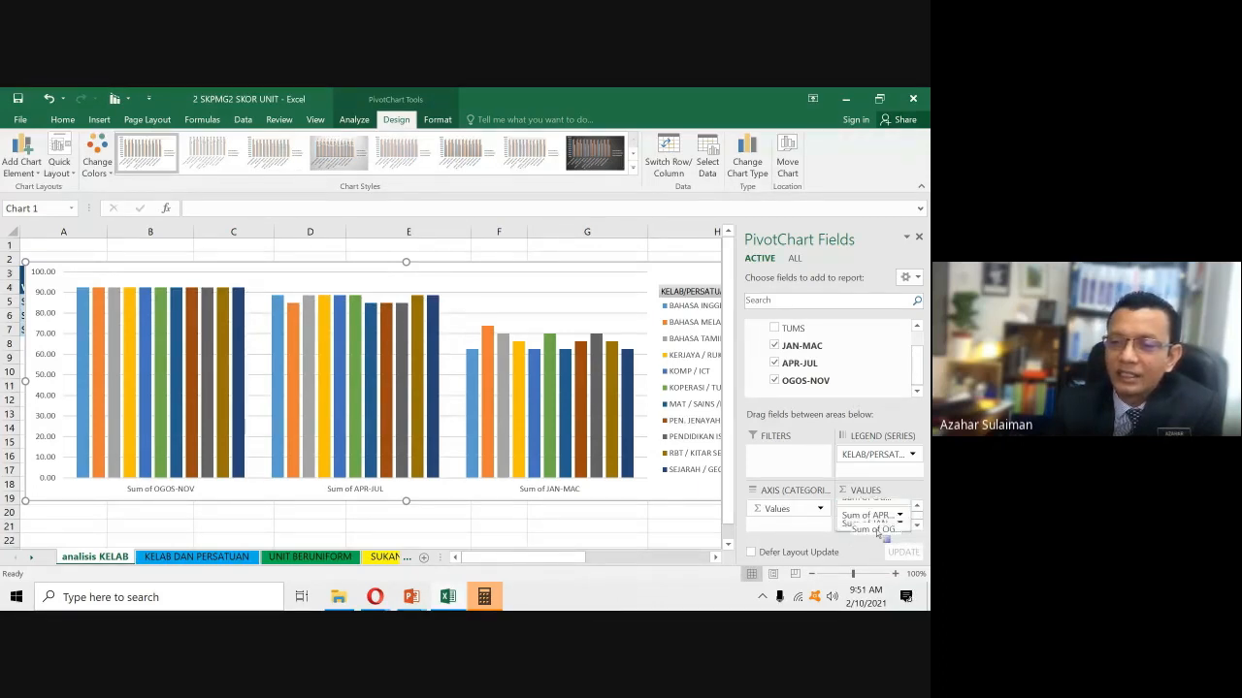
drag(877, 532, 877, 534)
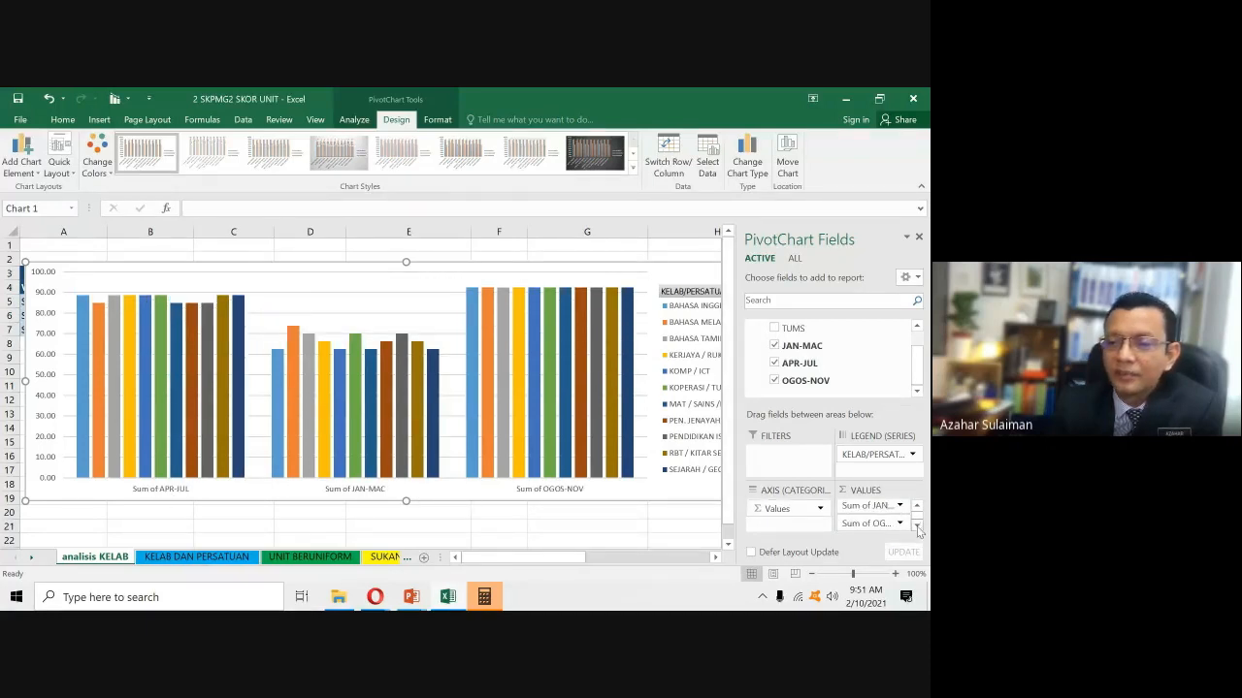
drag(875, 523, 873, 493)
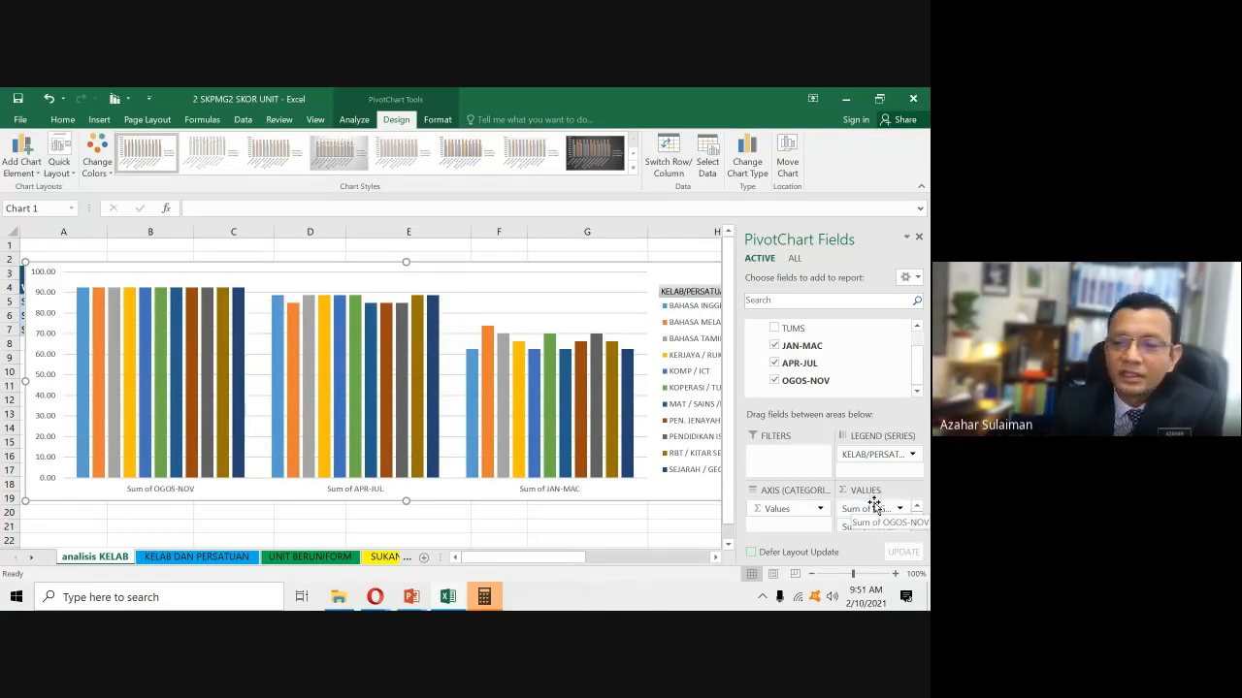
mouse_move(871, 527)
mouse_down()
mouse_move(881, 542)
mouse_move(870, 507)
mouse_up()
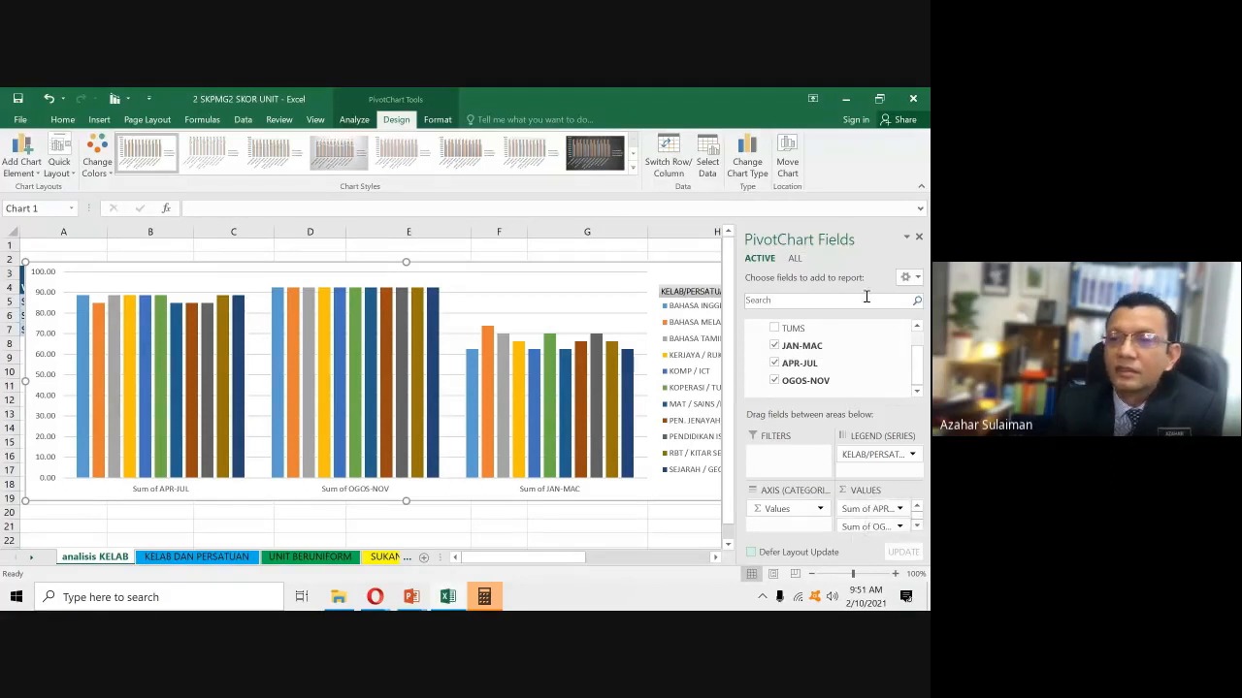
- Show the PivotChart fields and areas sections side by side and widen the areas section
click(909, 281)
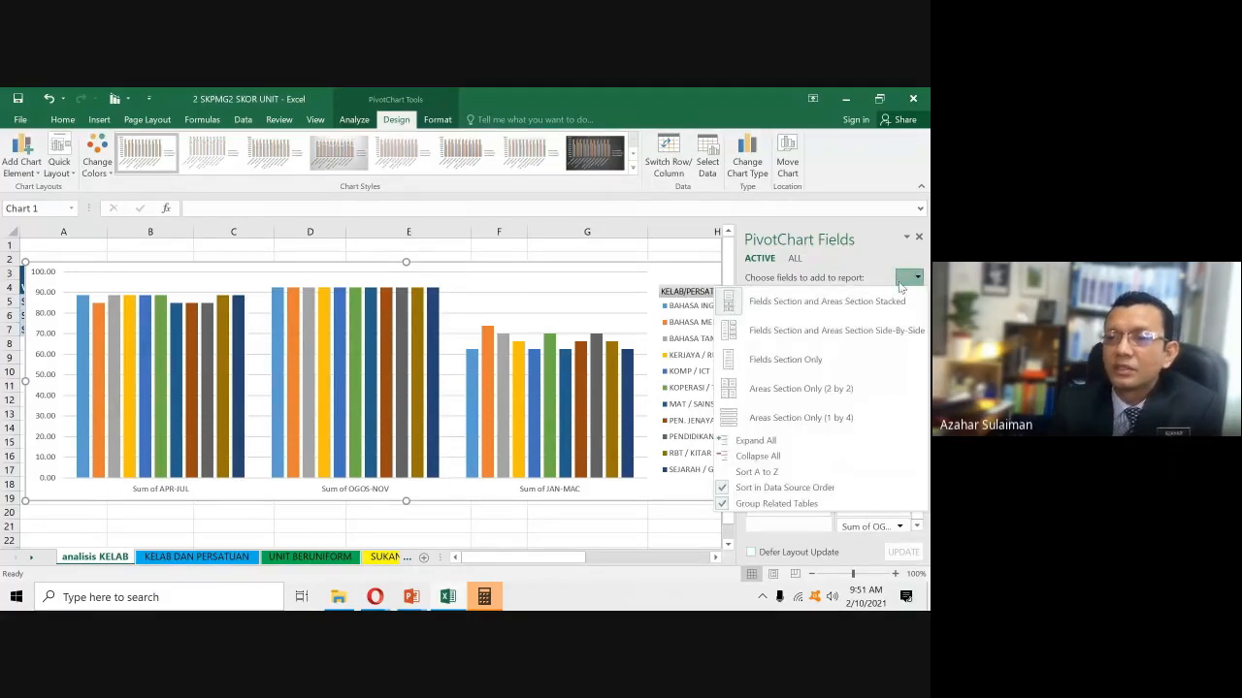
click(766, 331)
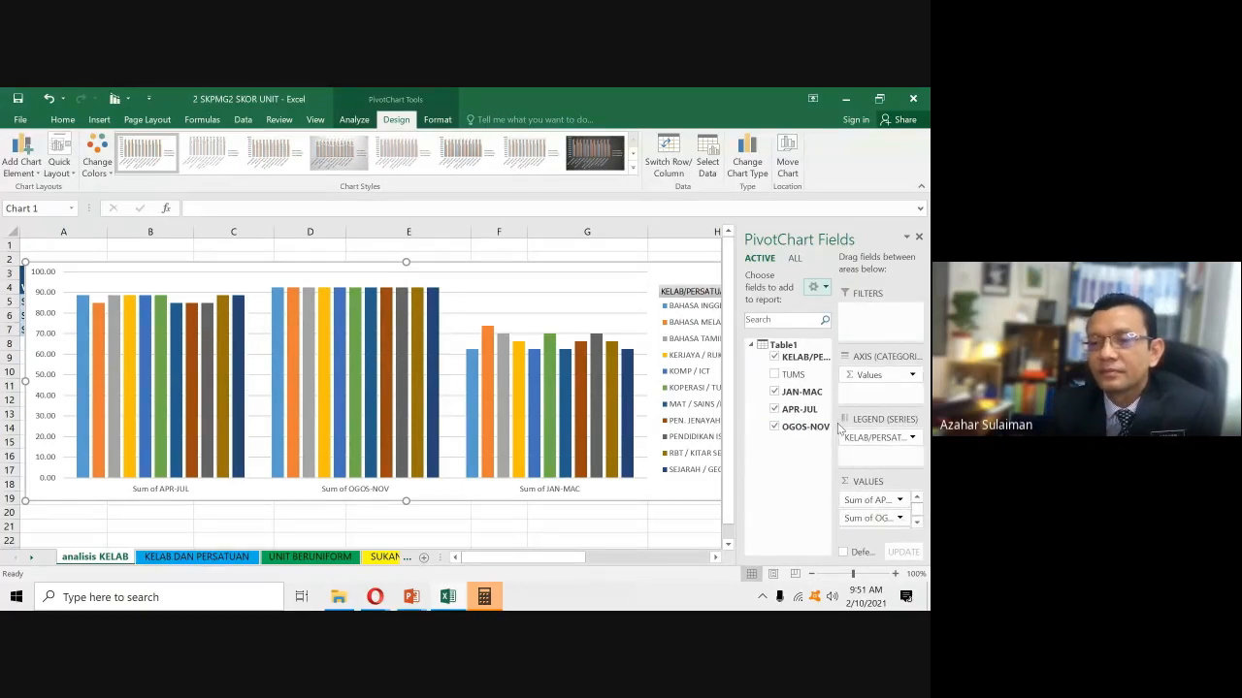
drag(835, 419, 797, 419)
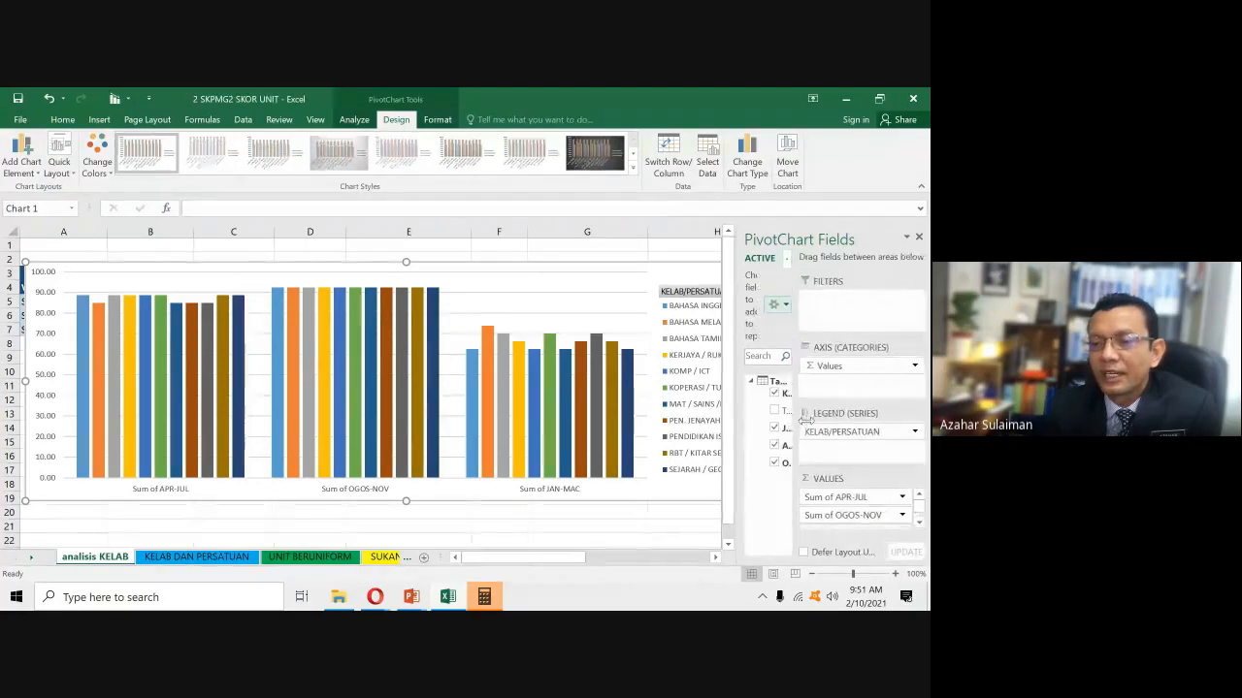
- Reorder the pivot chart's value fields as Sum of JAN-MAC, Sum of APR-JUL, Sum of OGOS-NOV
click(919, 521)
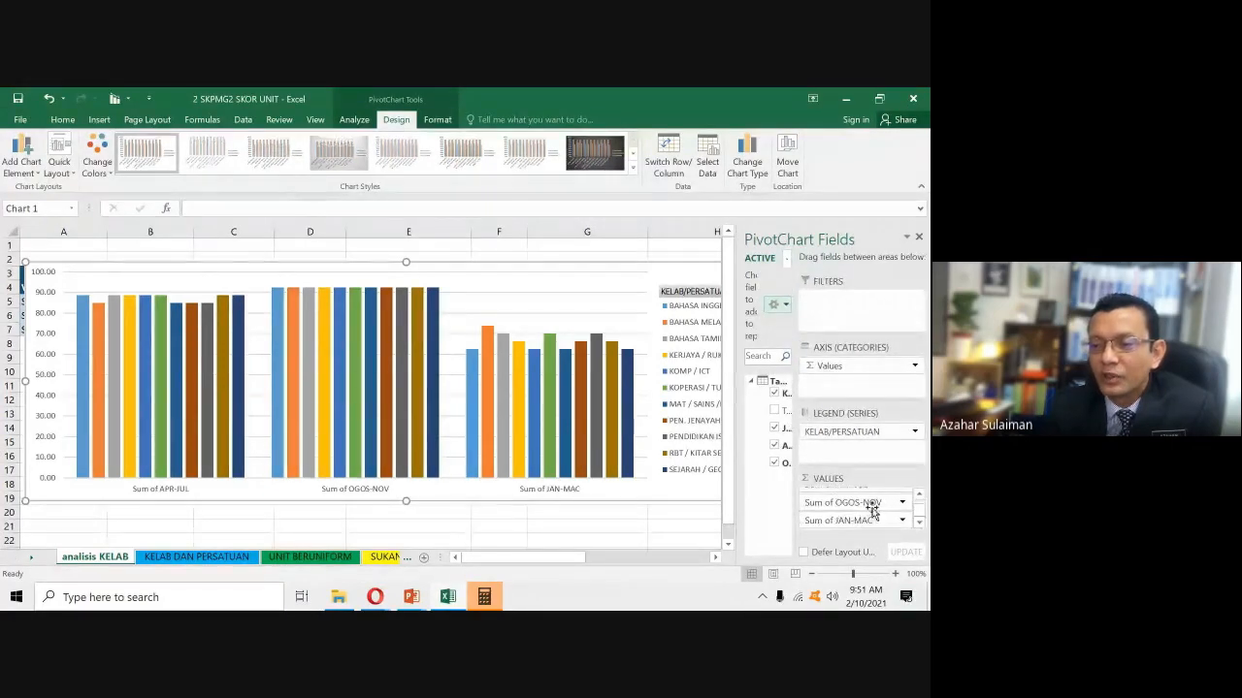
drag(873, 521, 871, 500)
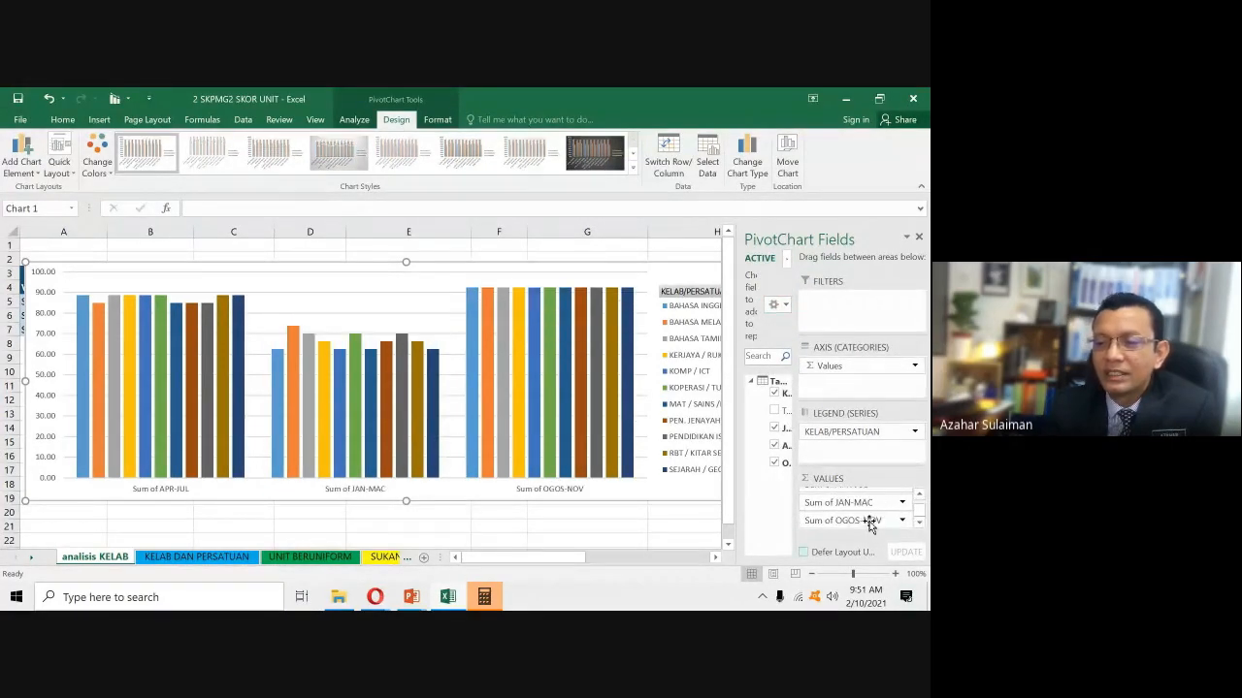
scroll(865, 509, up, 1)
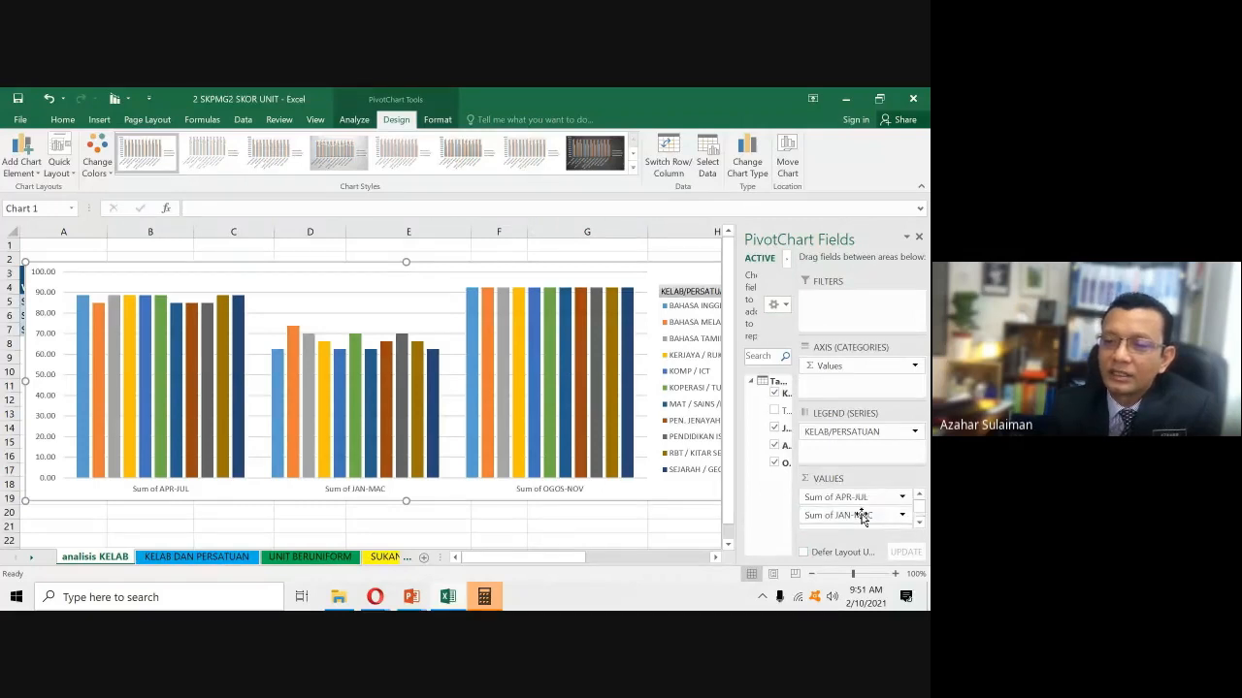
drag(862, 502, 862, 514)
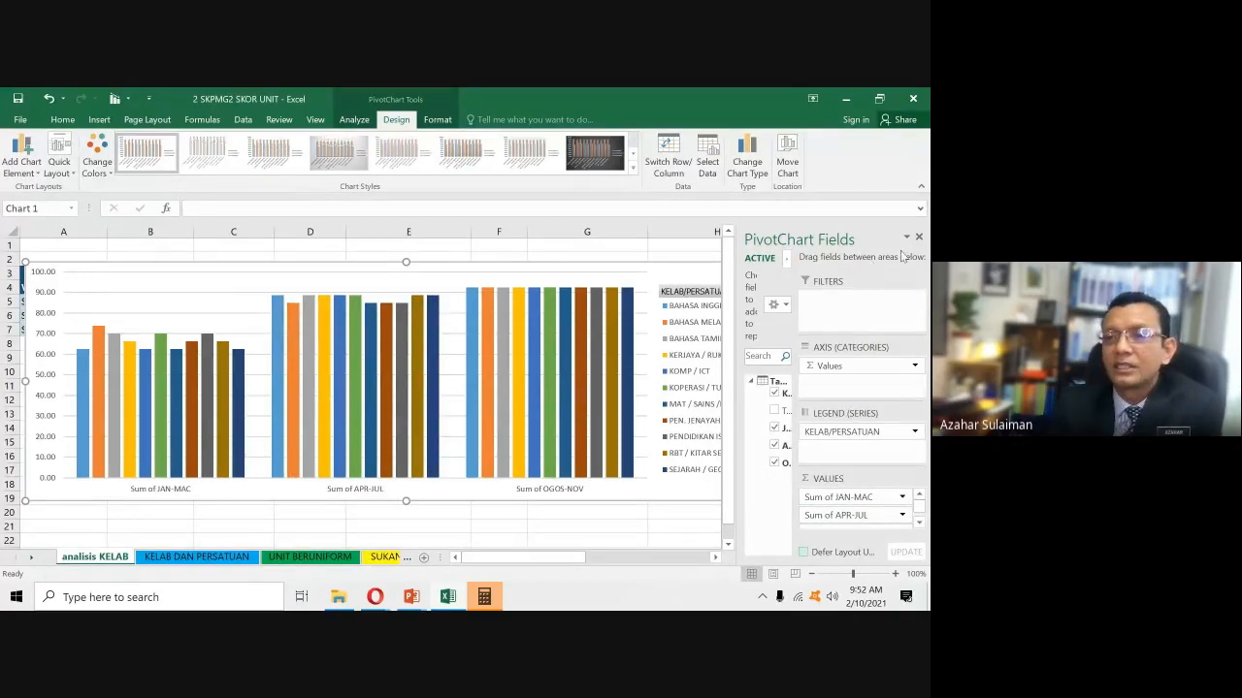
- Set the PivotChart field list back to the stacked fields and areas layout, and narrow its pane
click(785, 305)
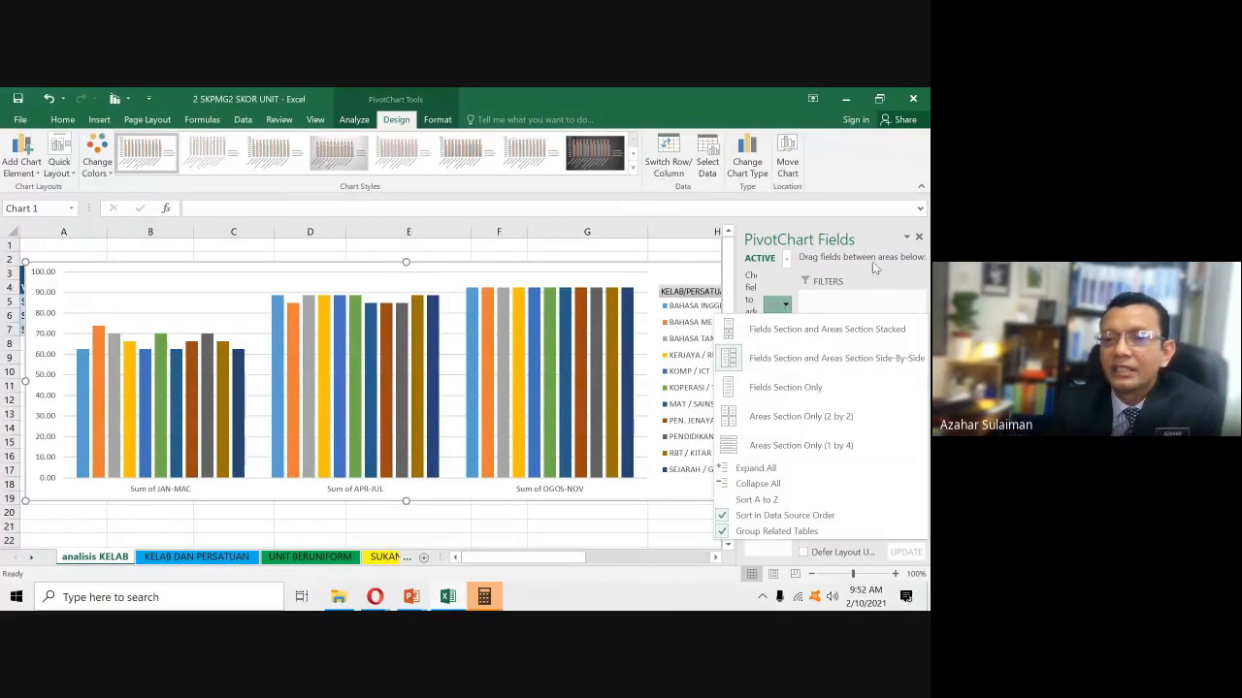
click(762, 326)
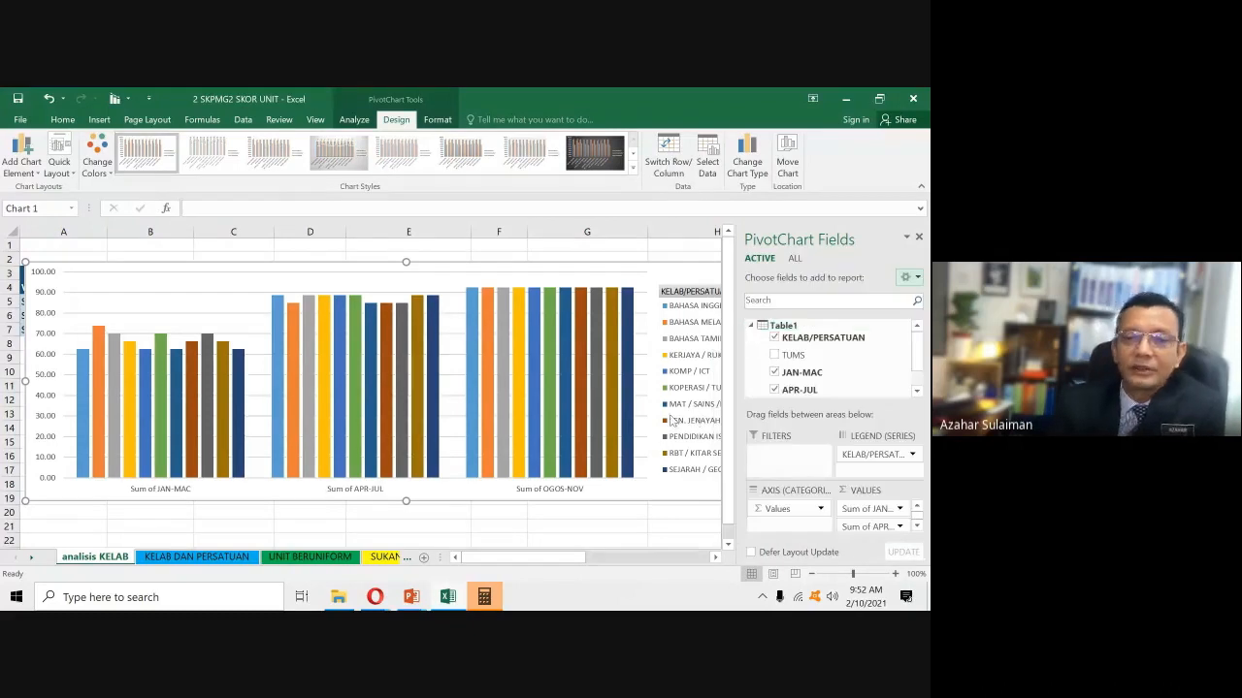
drag(739, 246, 820, 247)
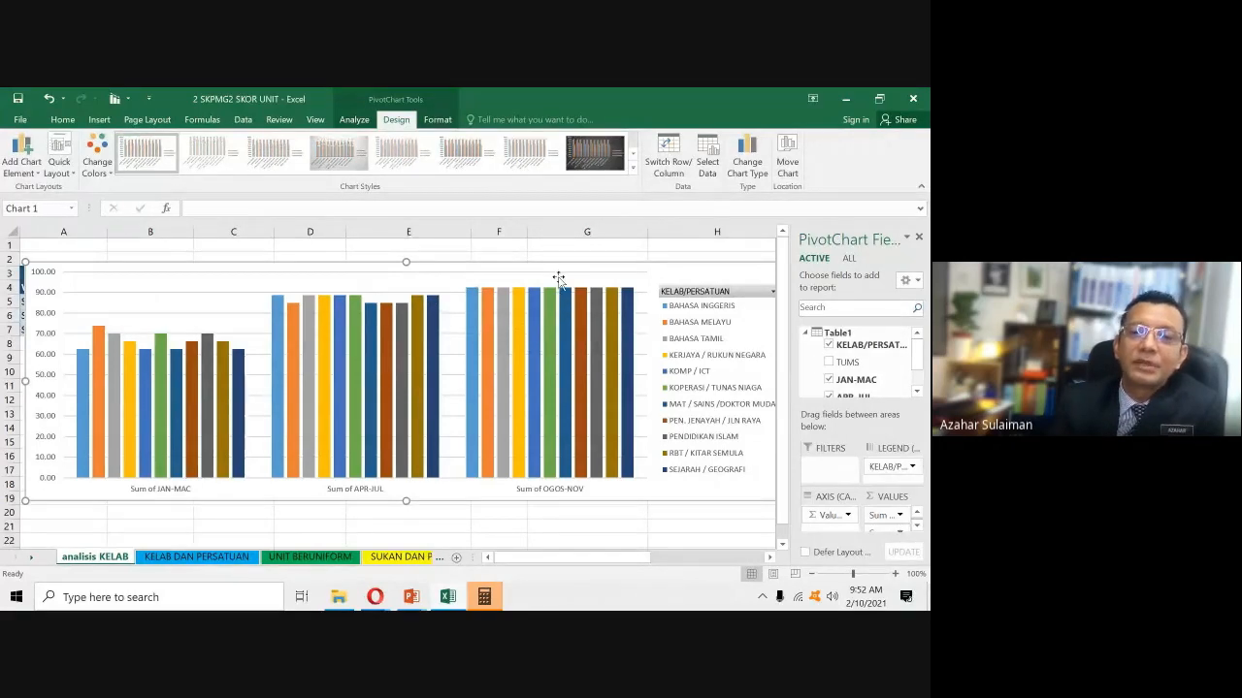
- Review the source scores on the KELAB DAN PERSATUAN sheet and compare them with the chart on analisis KELAB
click(228, 556)
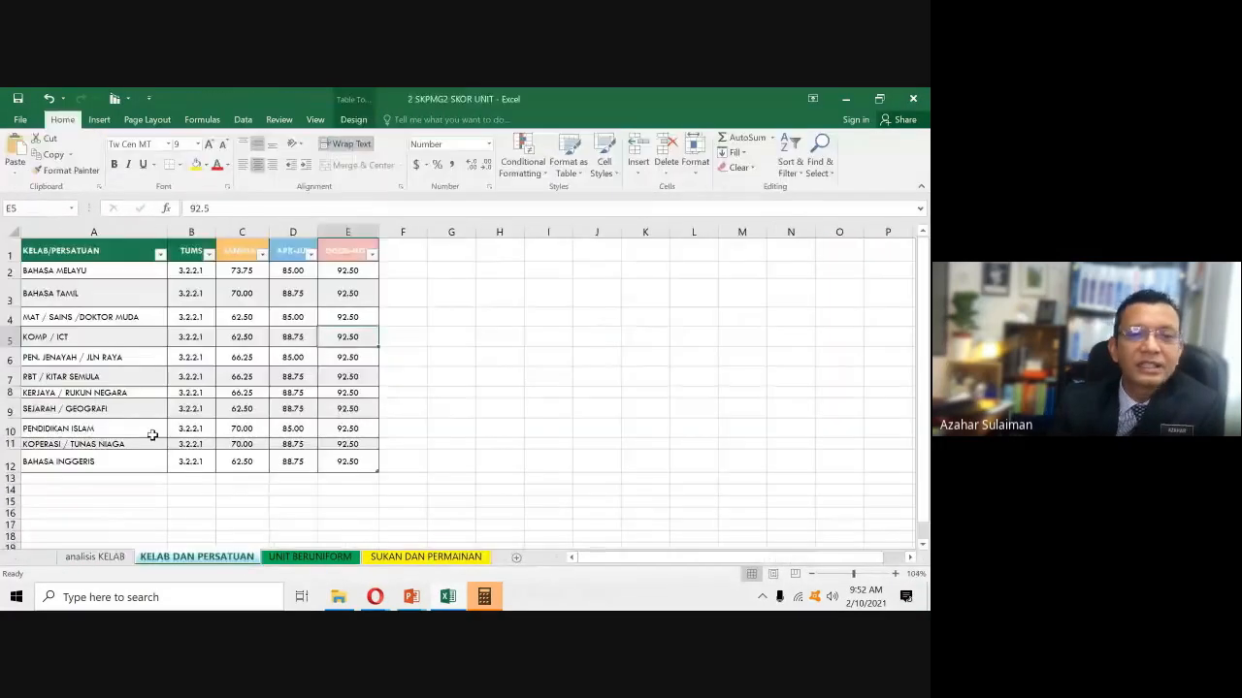
click(111, 559)
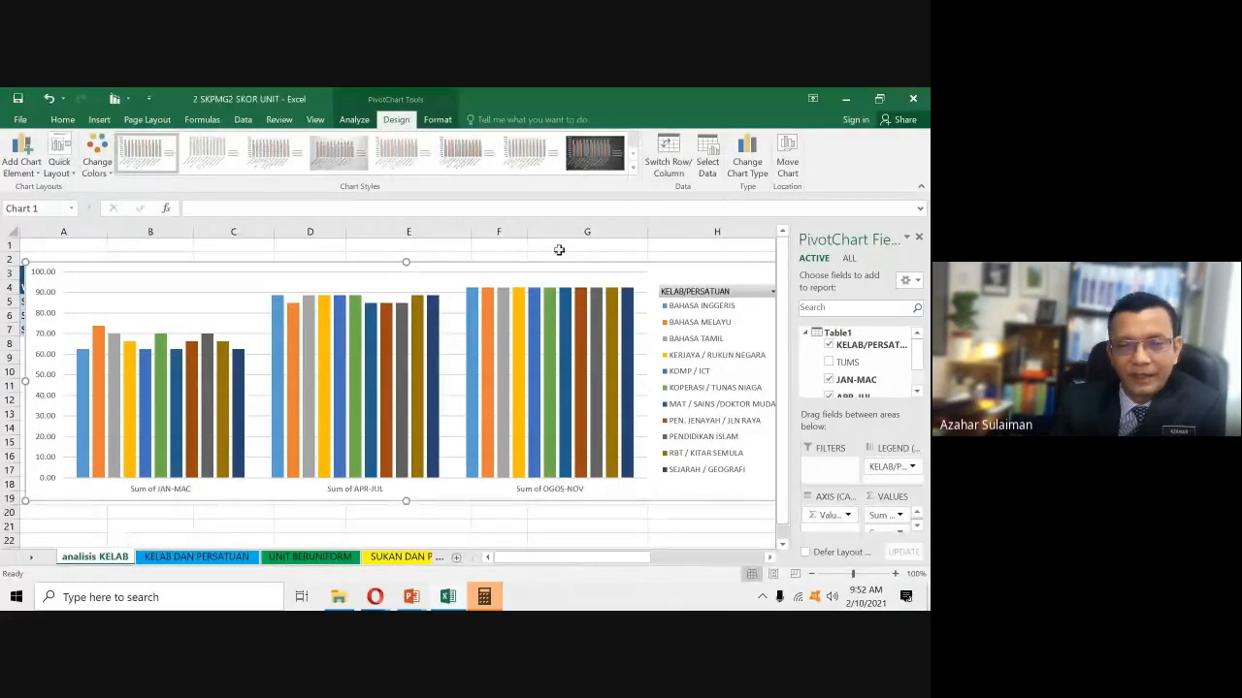
mouse_move(540, 310)
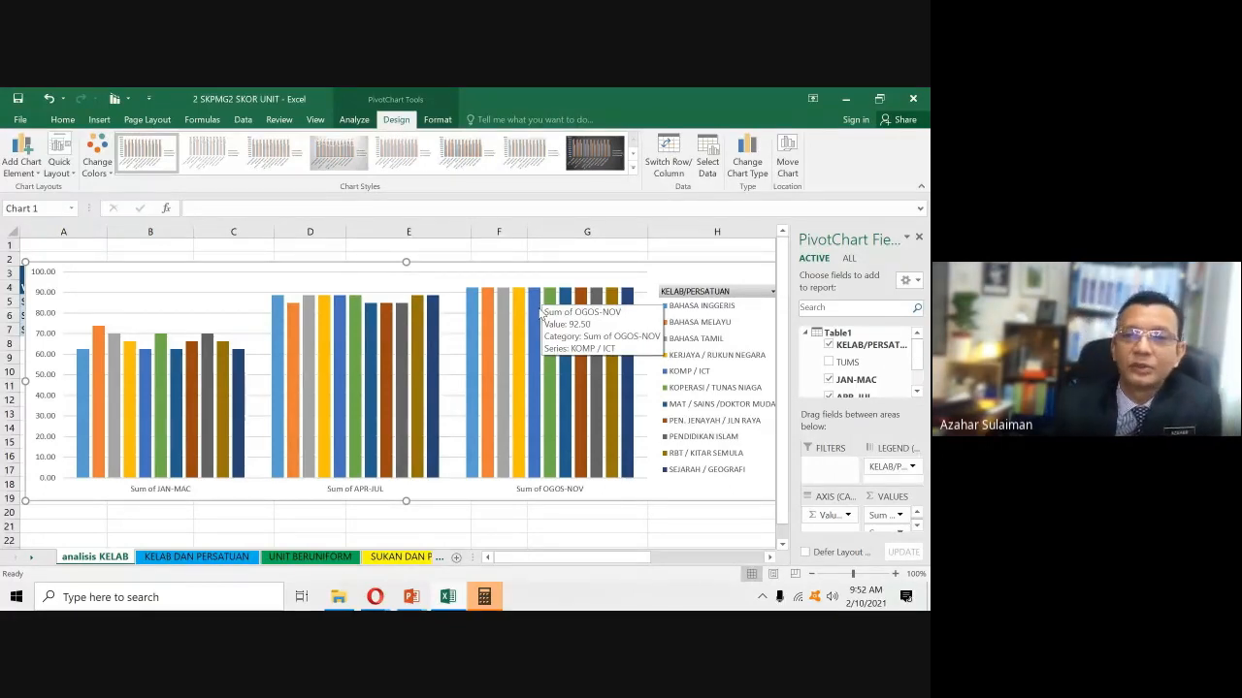
- Swap the pivot chart's rows and columns so the clubs form the categories, and nudge the chart slightly
click(669, 155)
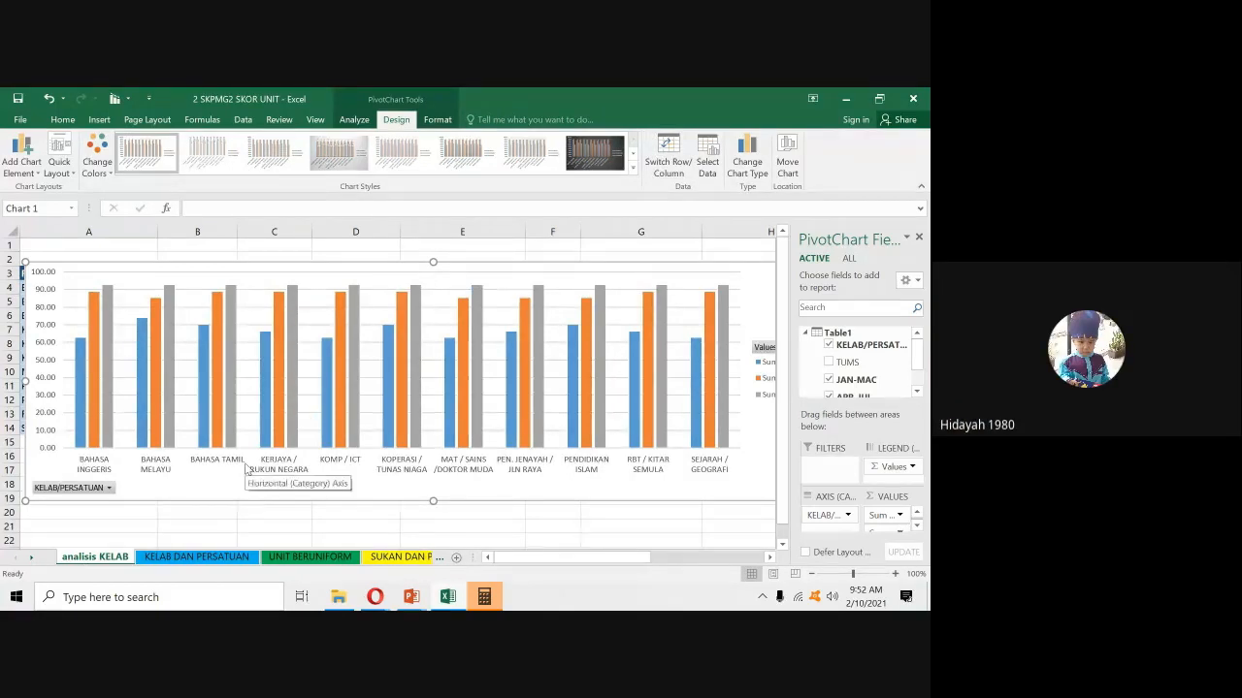
drag(517, 261, 509, 263)
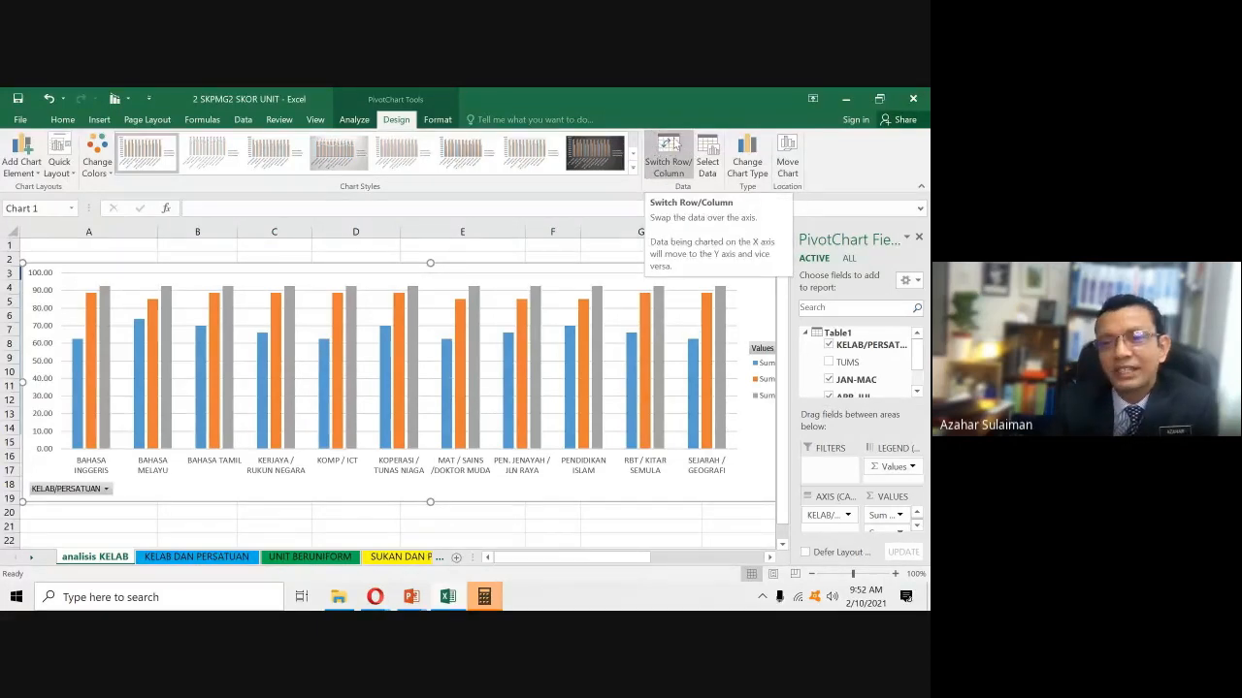
- Swap the pivot chart's rows and columns to compare both arrangements, and restore the clubs as categories
click(673, 145)
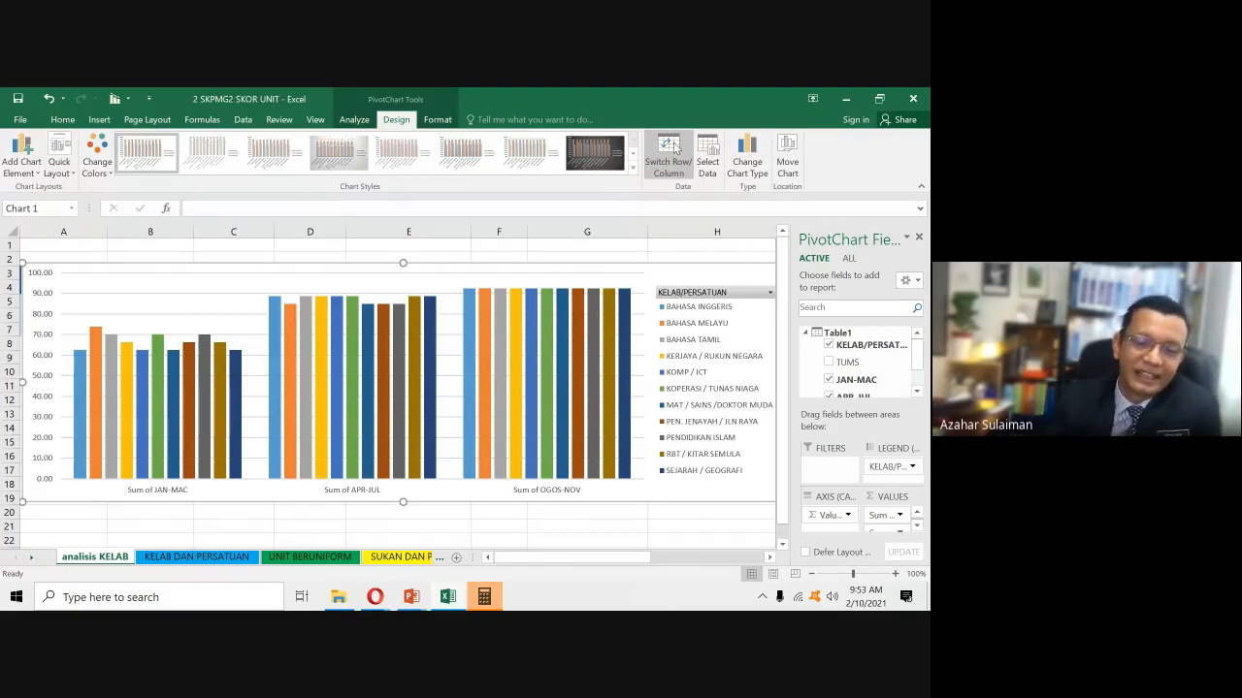
click(677, 150)
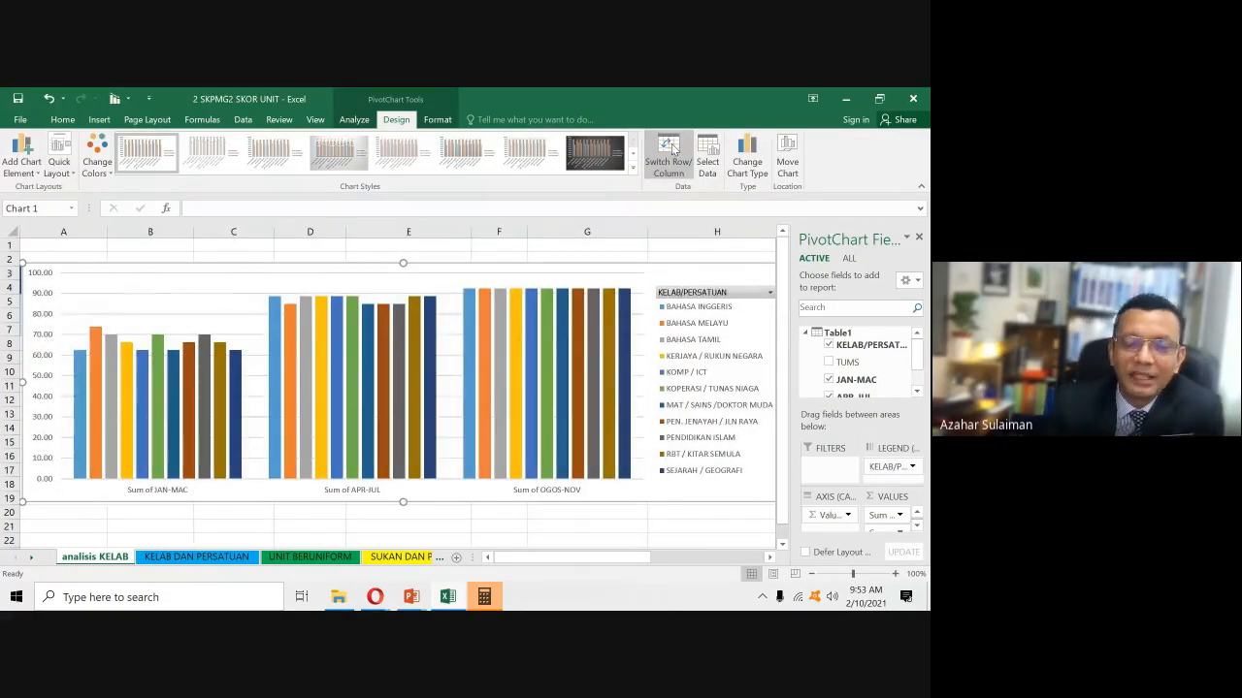
click(663, 156)
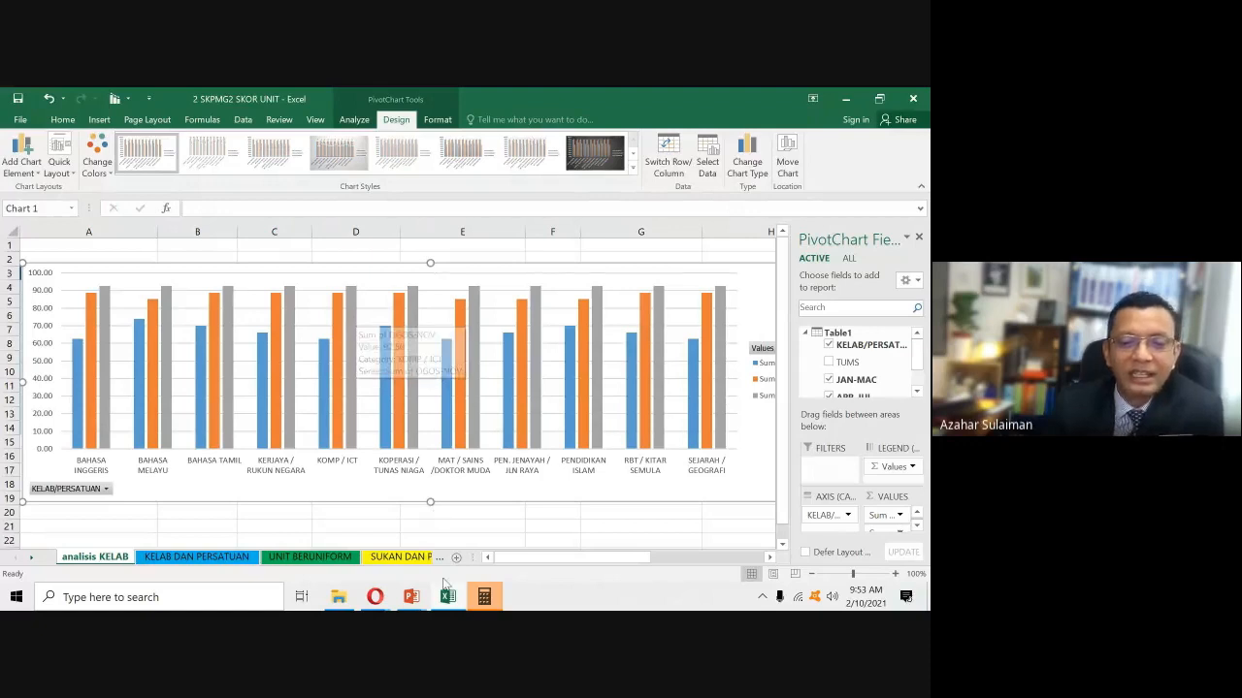
- Check the earlier club chart on slide 1 of Presentation2 in PowerPoint and return to the Excel workbook
click(419, 599)
click(433, 551)
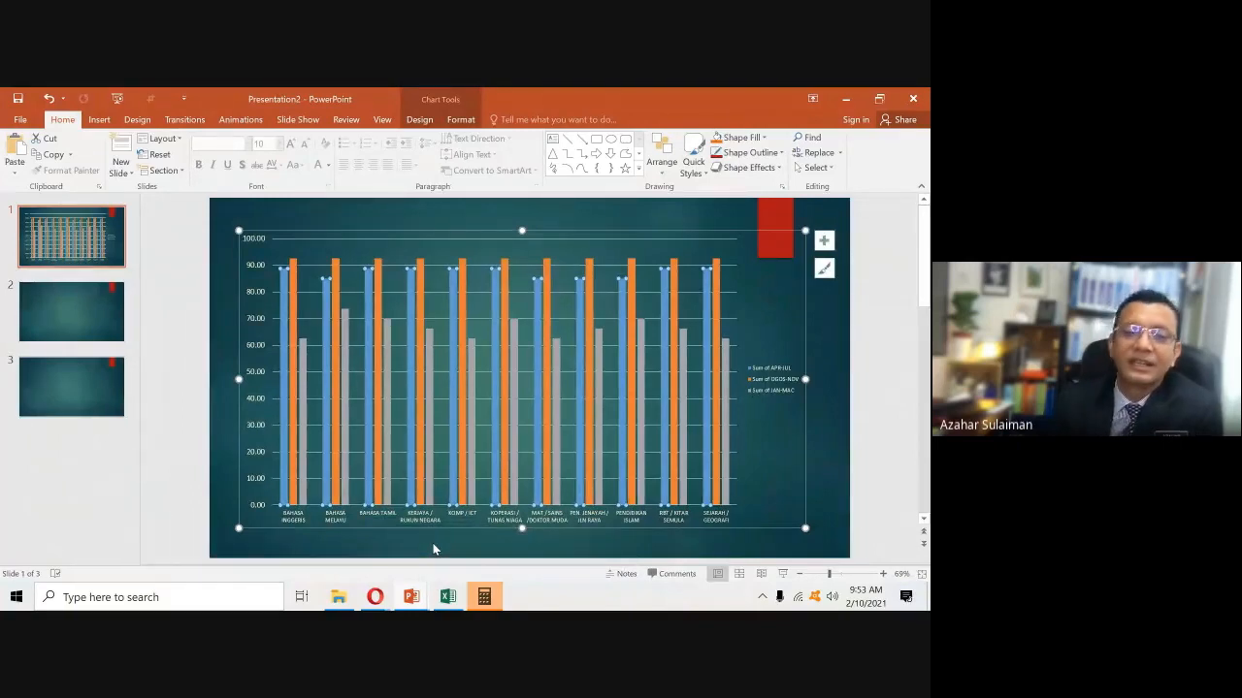
click(447, 597)
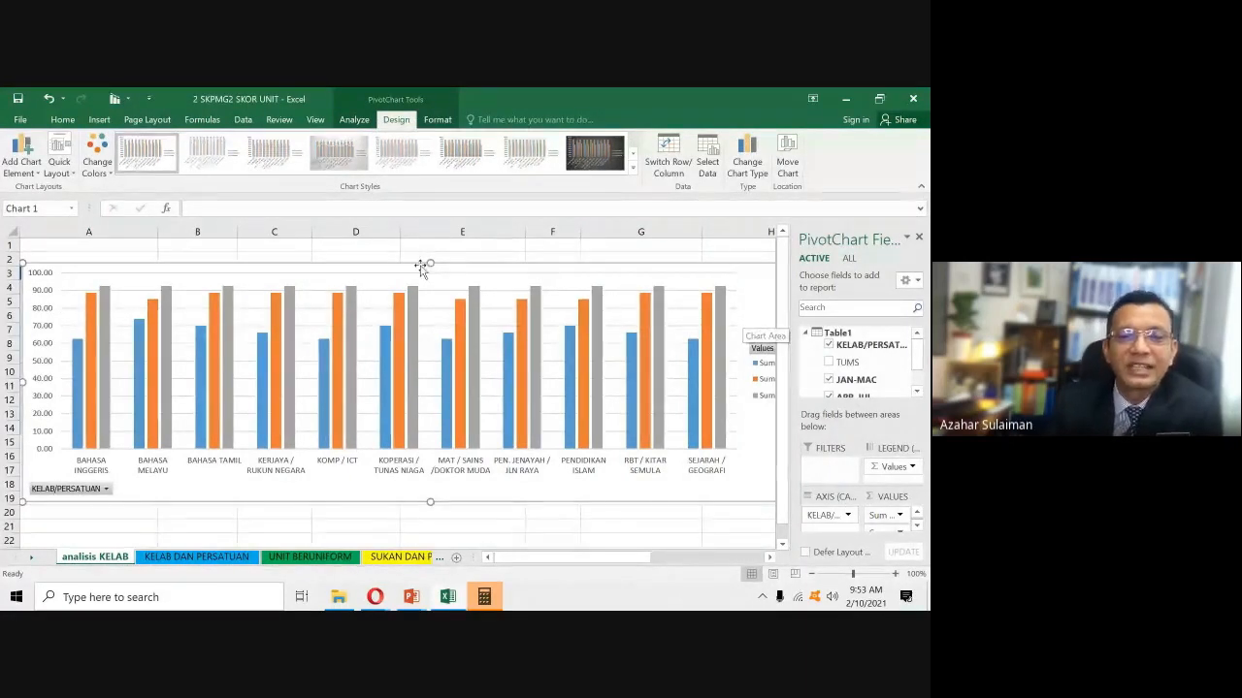
- Move the pivot chart partly off the row labels in column A and add data labels to the Sum of OGOS-NOV series
drag(409, 266, 480, 263)
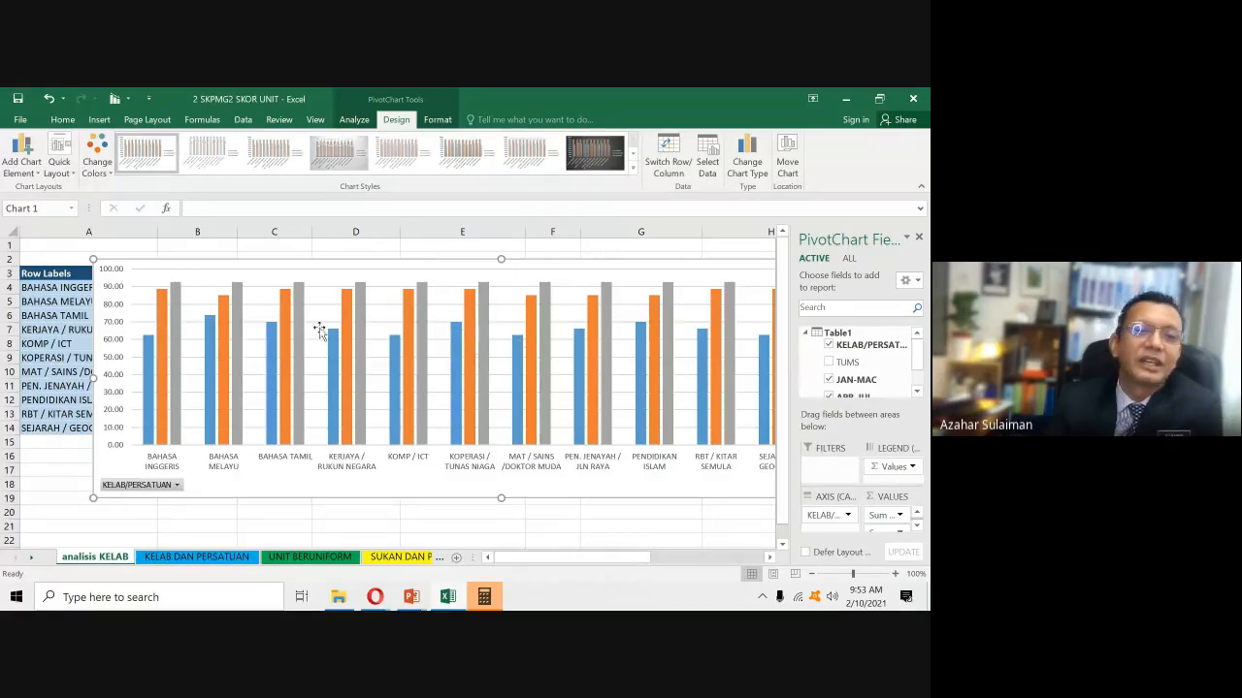
mouse_move(178, 294)
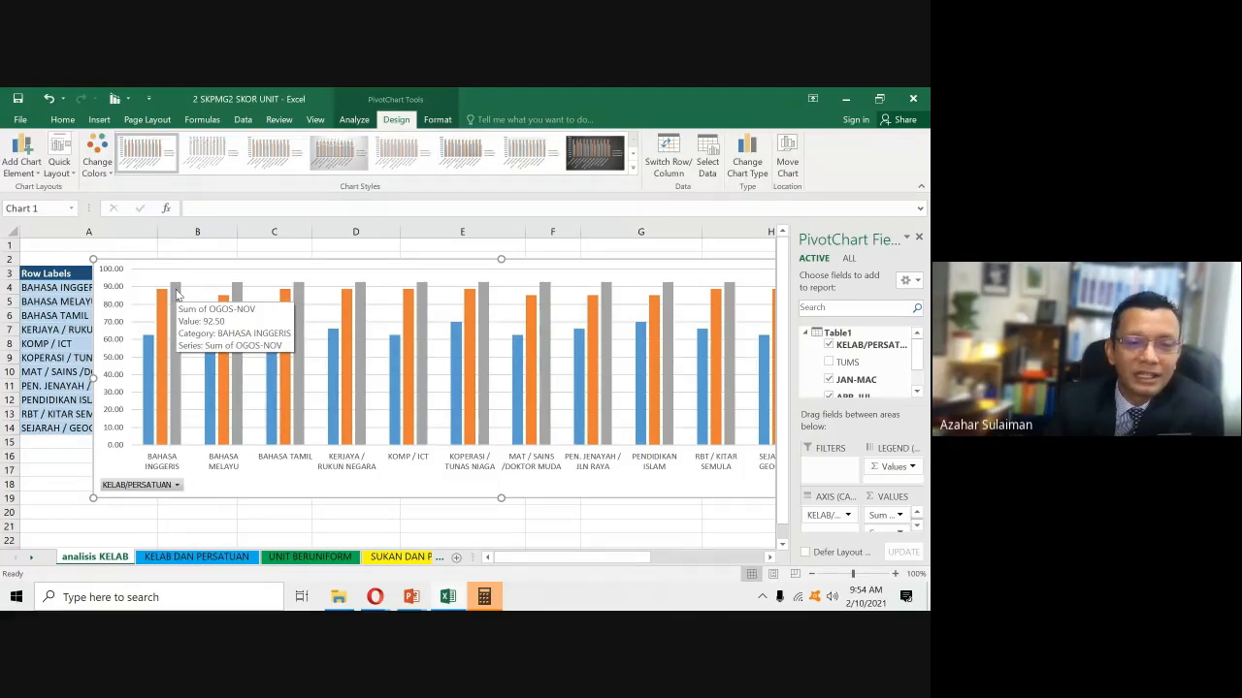
right_click(178, 294)
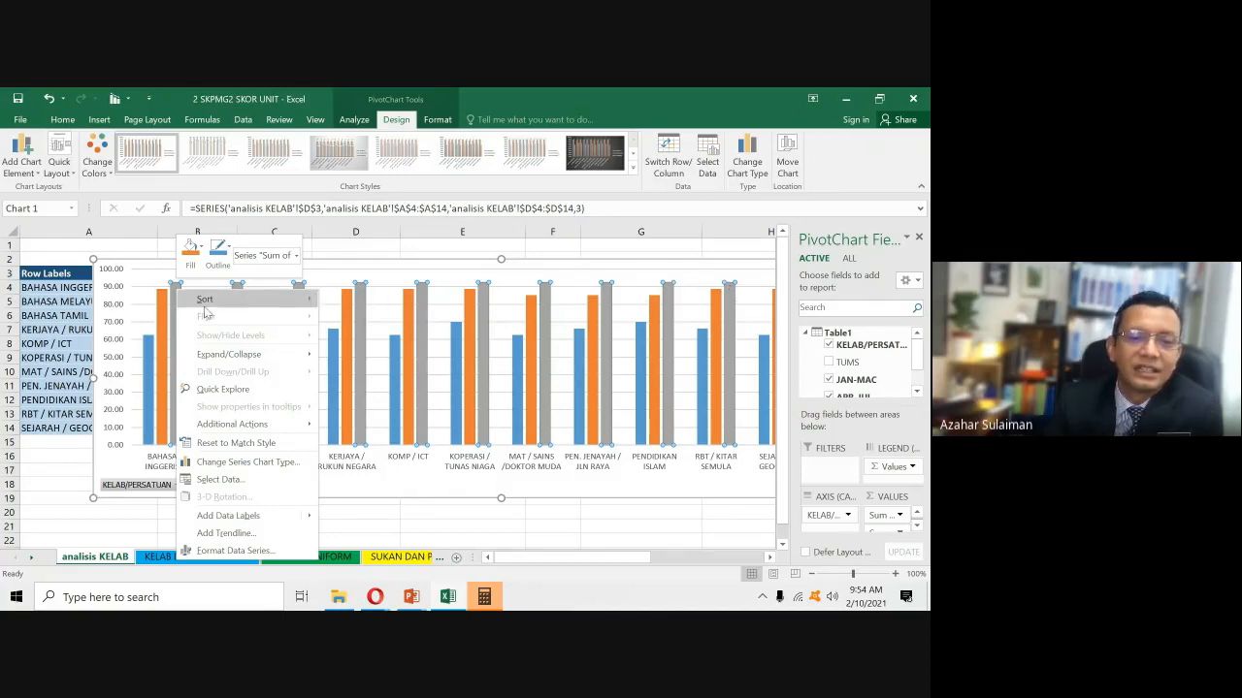
mouse_move(317, 300)
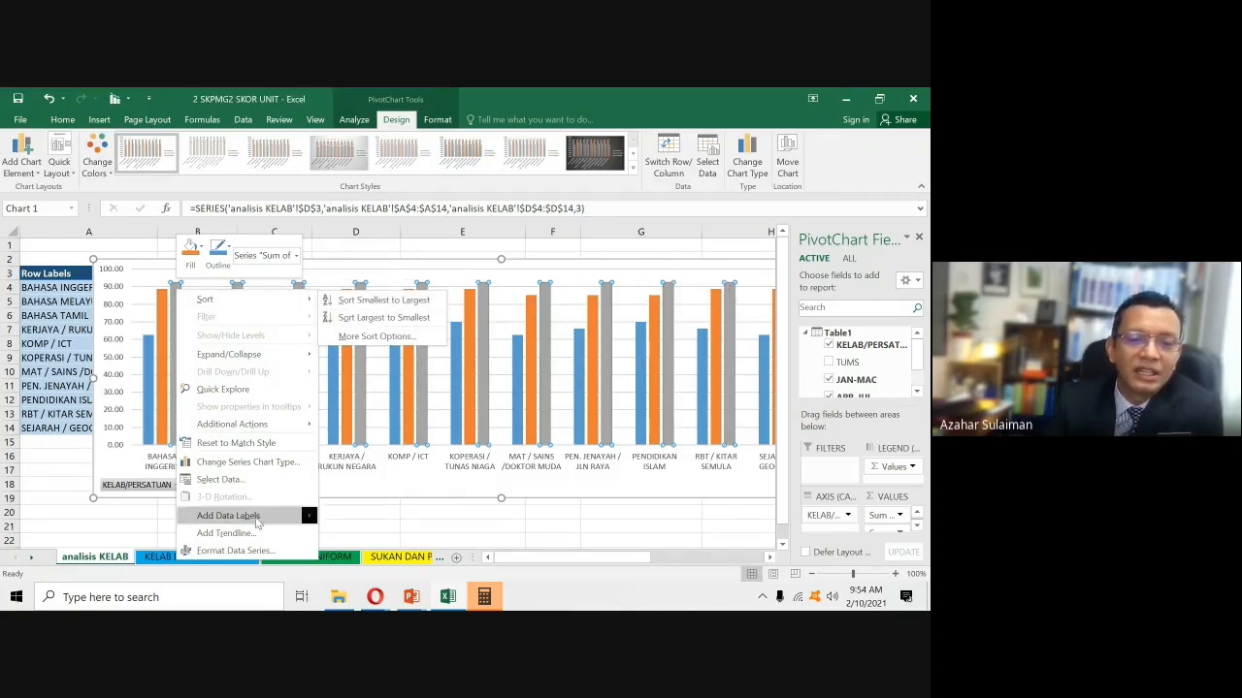
mouse_move(237, 518)
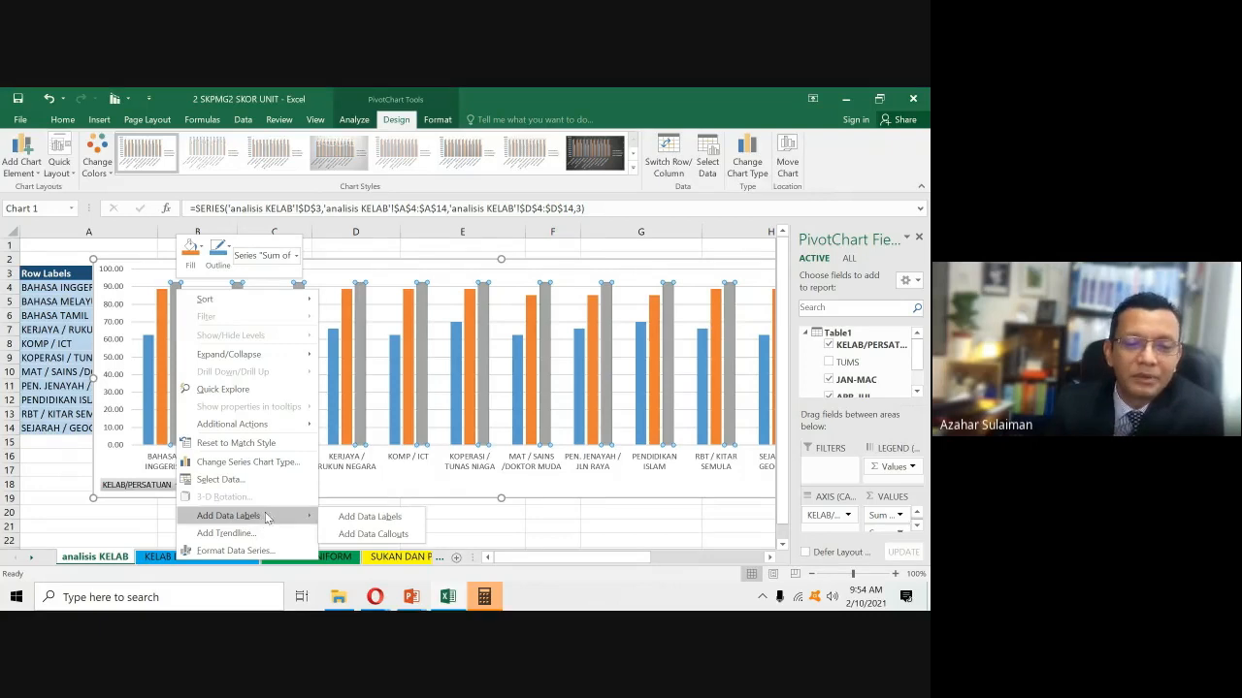
click(367, 520)
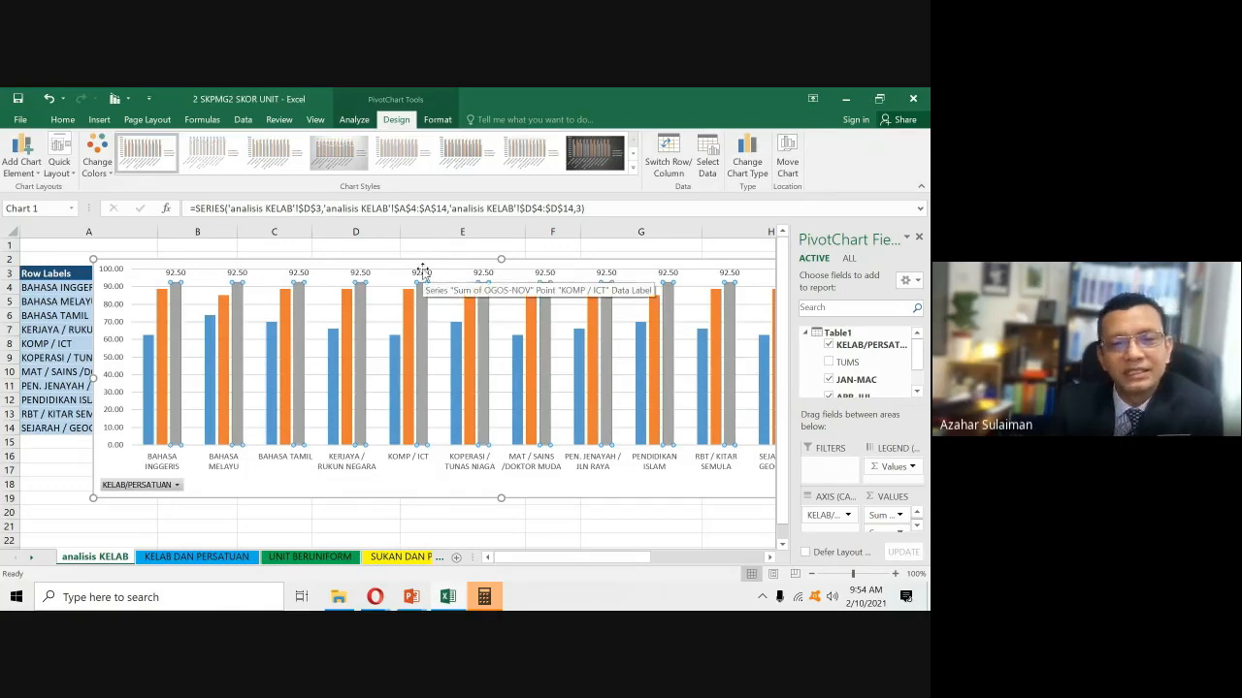
- Add data labels to the Sum of APR-JUL and Sum of JAN-MAC series of the pivot chart
click(328, 308)
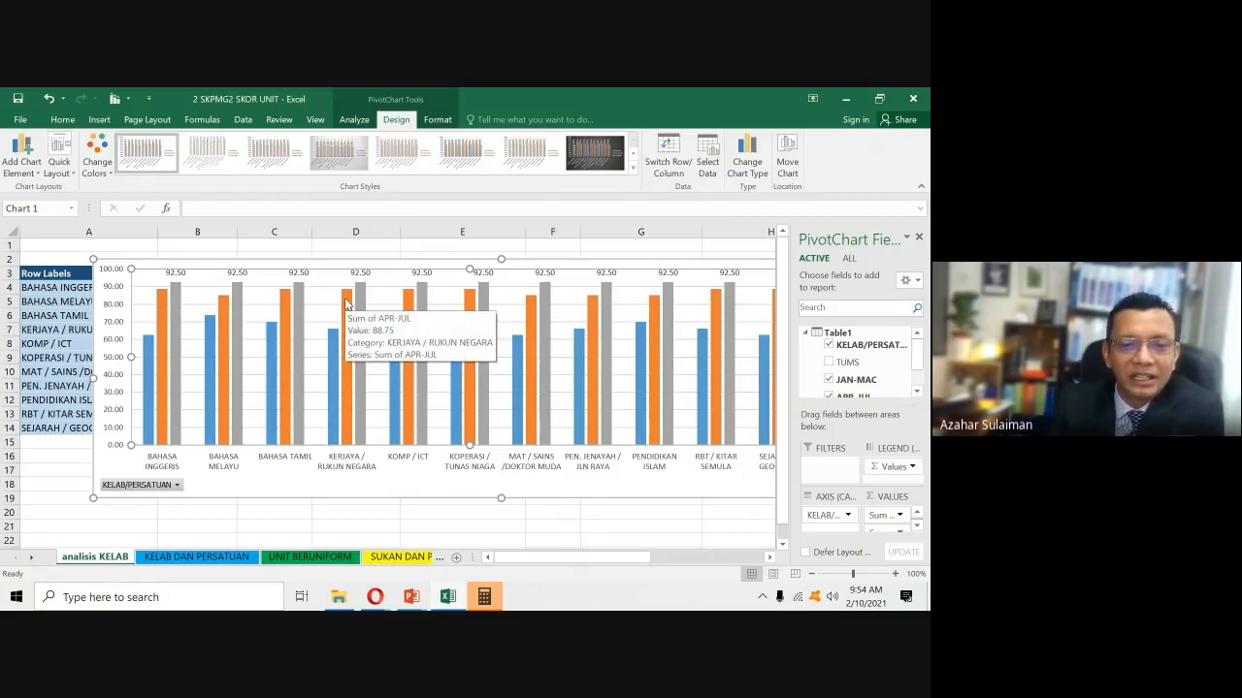
right_click(346, 304)
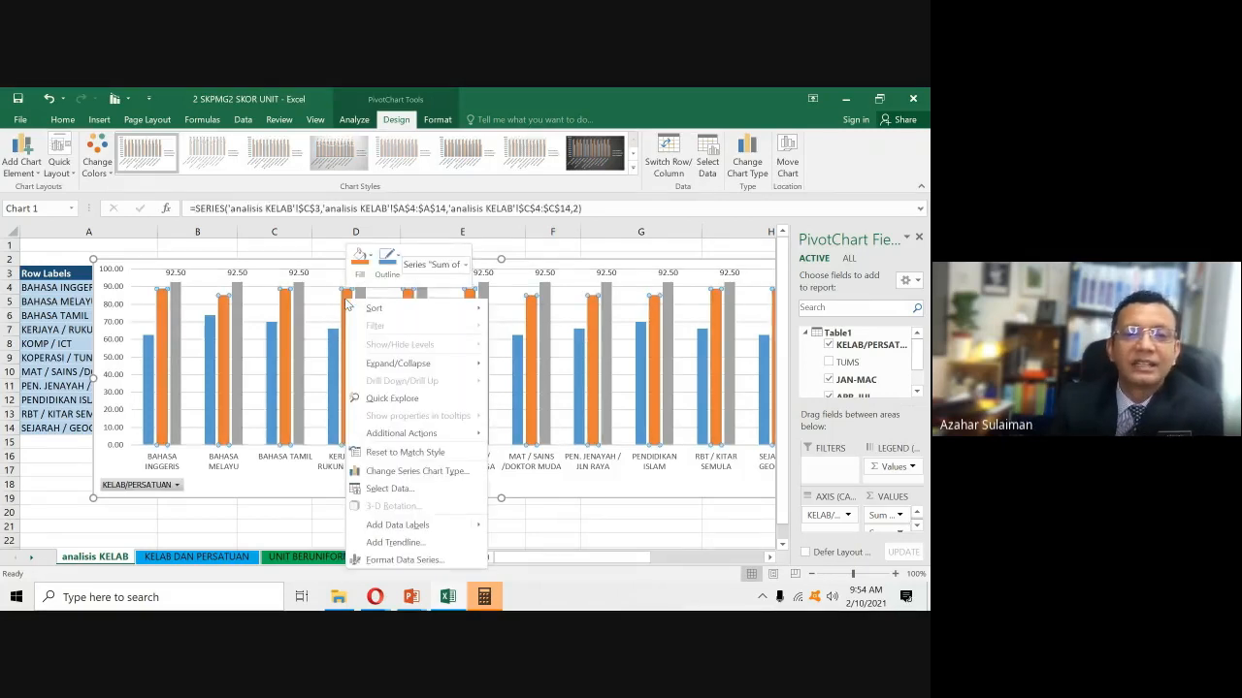
mouse_move(453, 527)
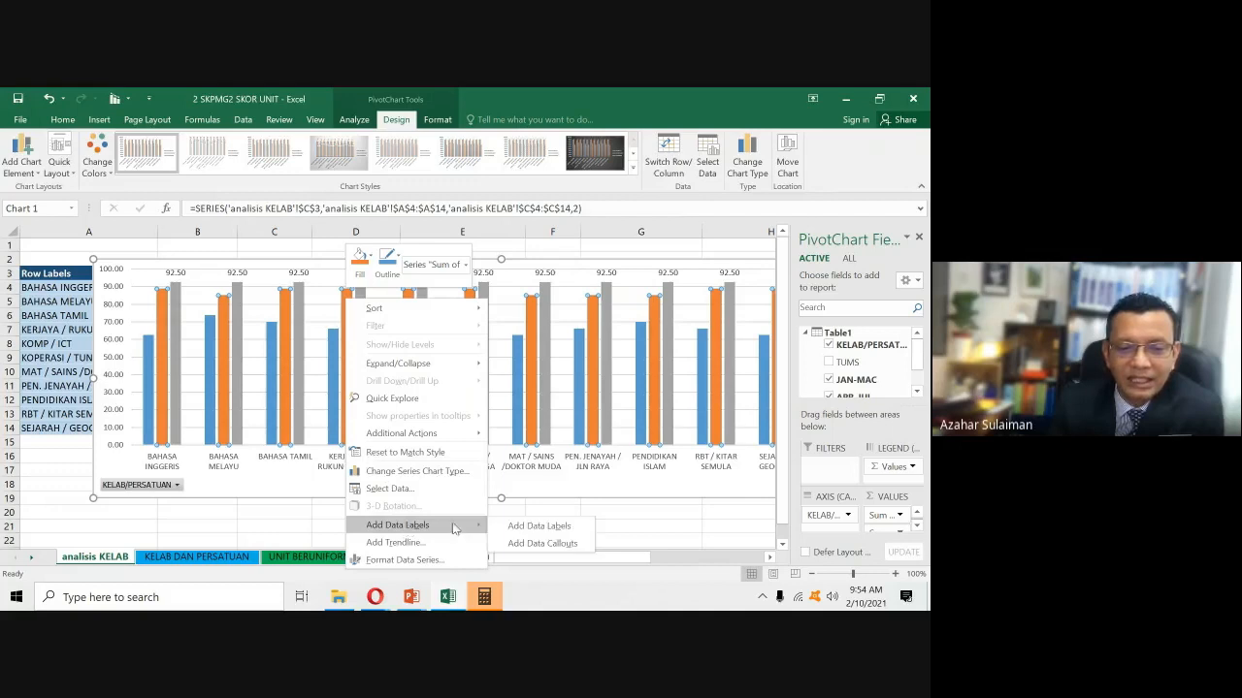
click(519, 526)
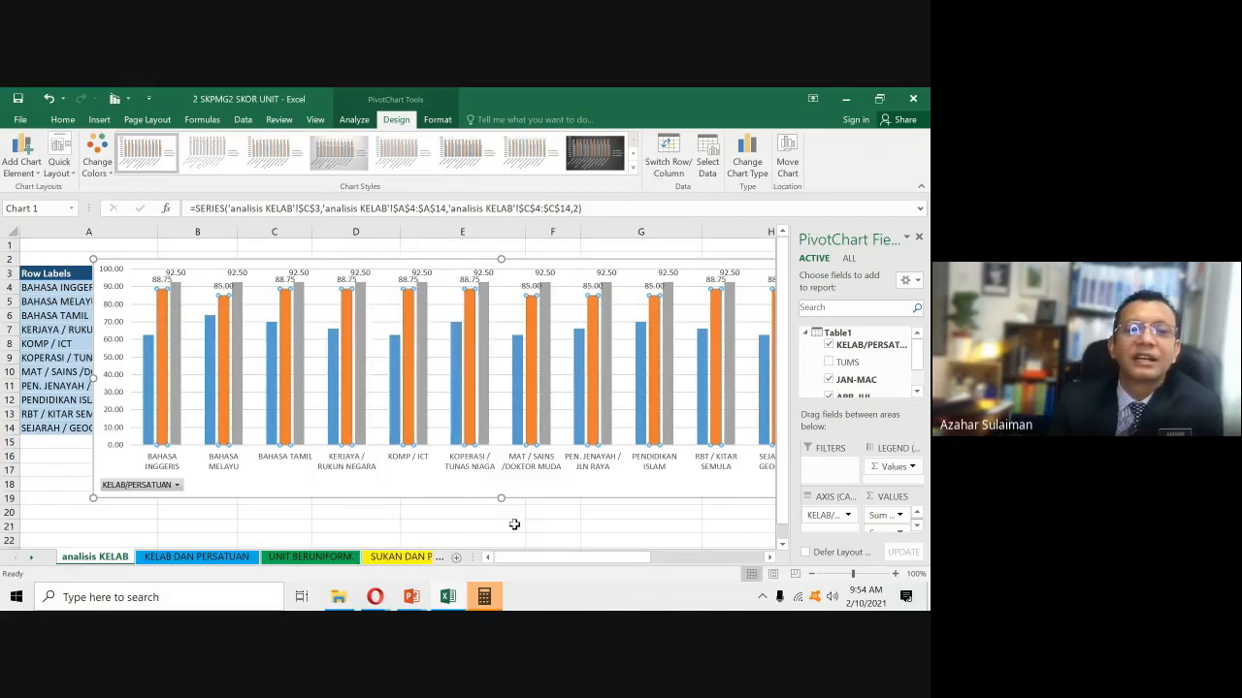
click(385, 304)
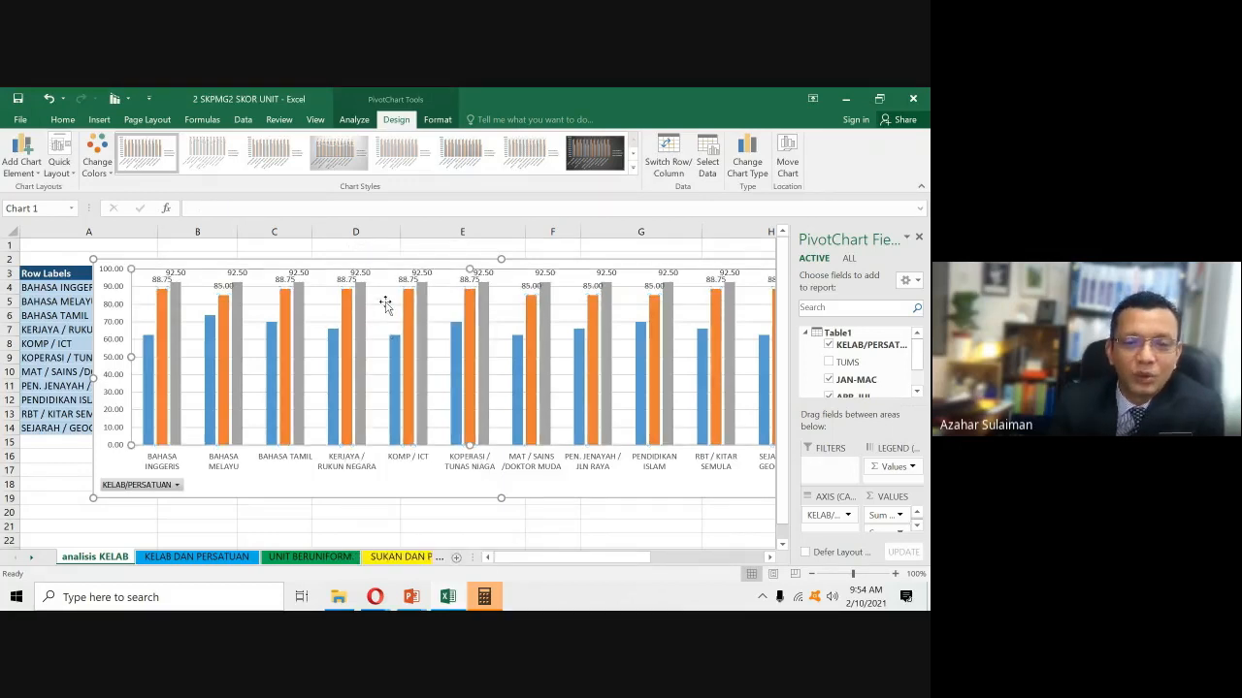
right_click(331, 339)
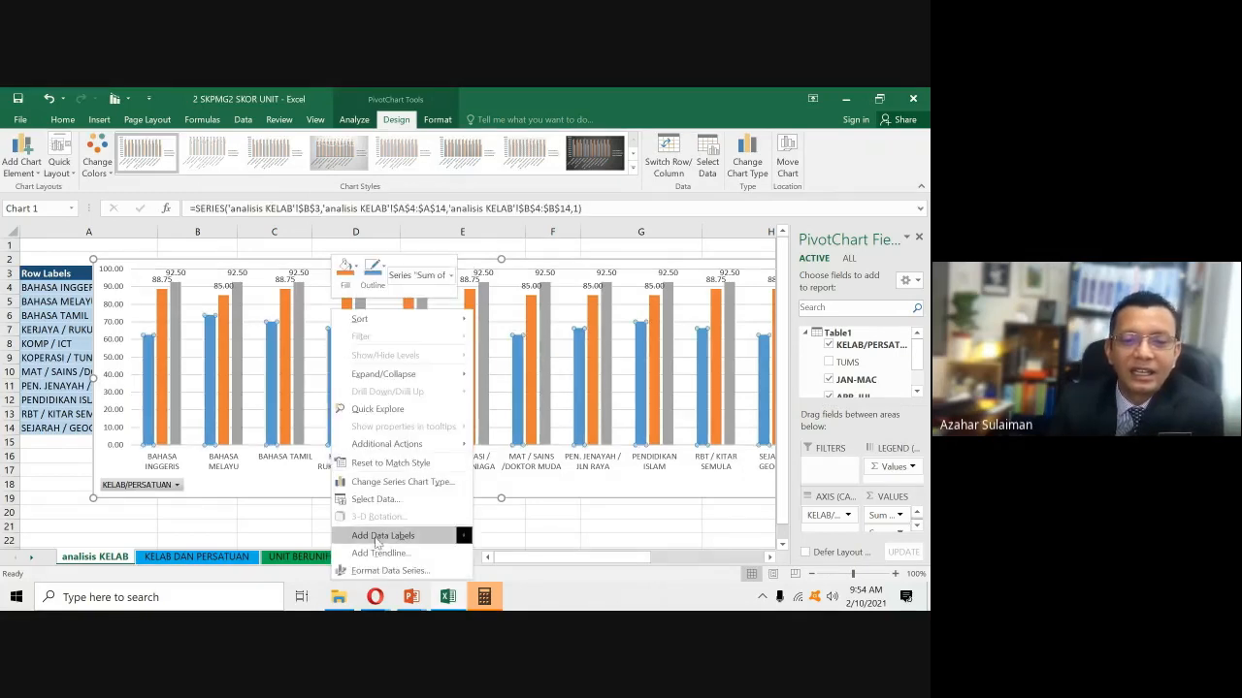
mouse_move(377, 542)
click(510, 536)
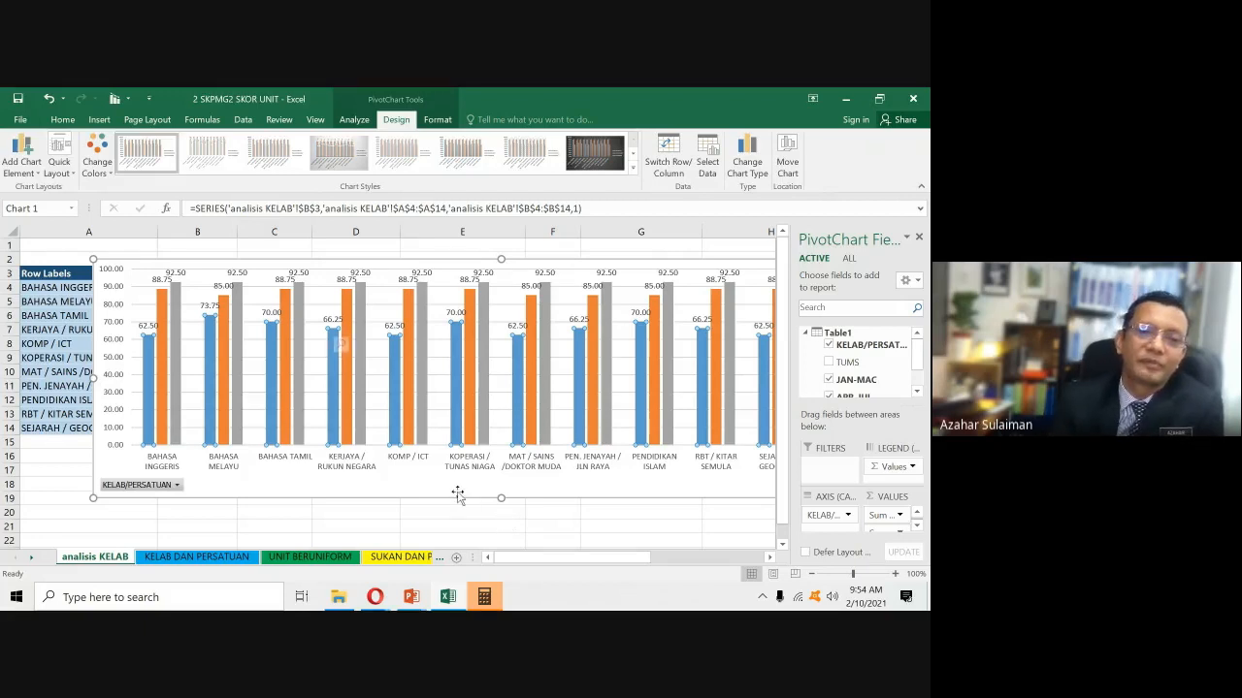
- Copy the labelled pivot chart from the analisis KELAB sheet
right_click(349, 262)
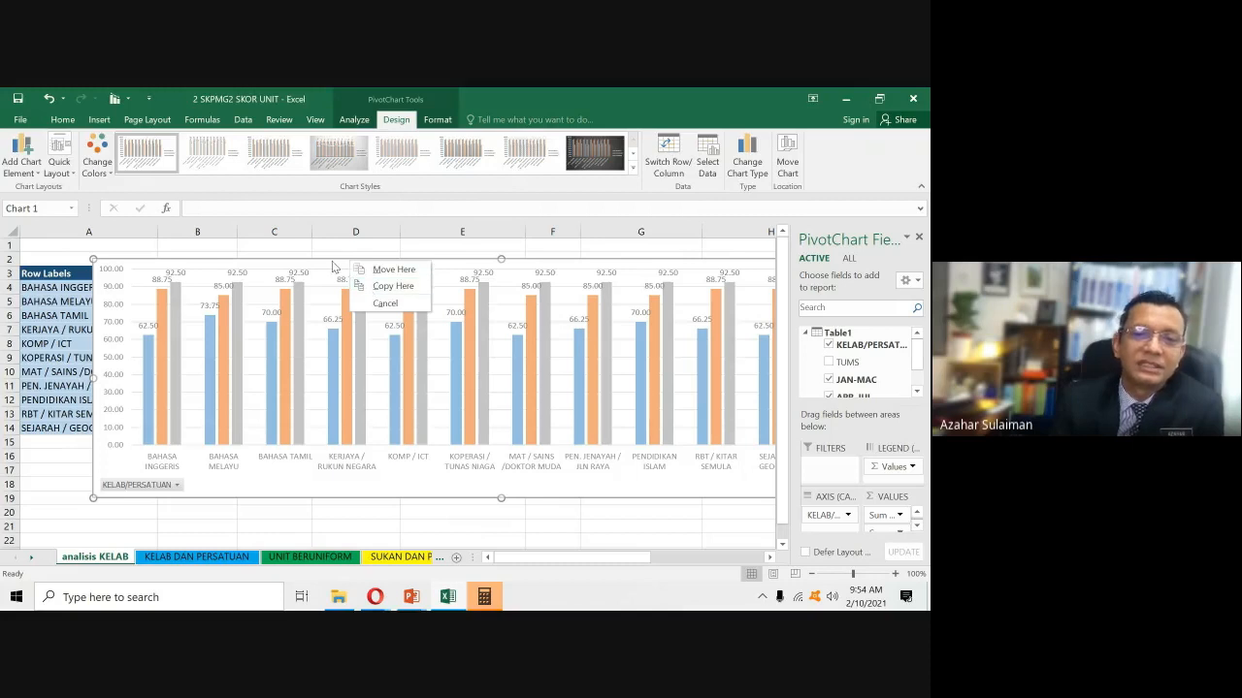
key(Escape)
right_click(332, 259)
key(Escape)
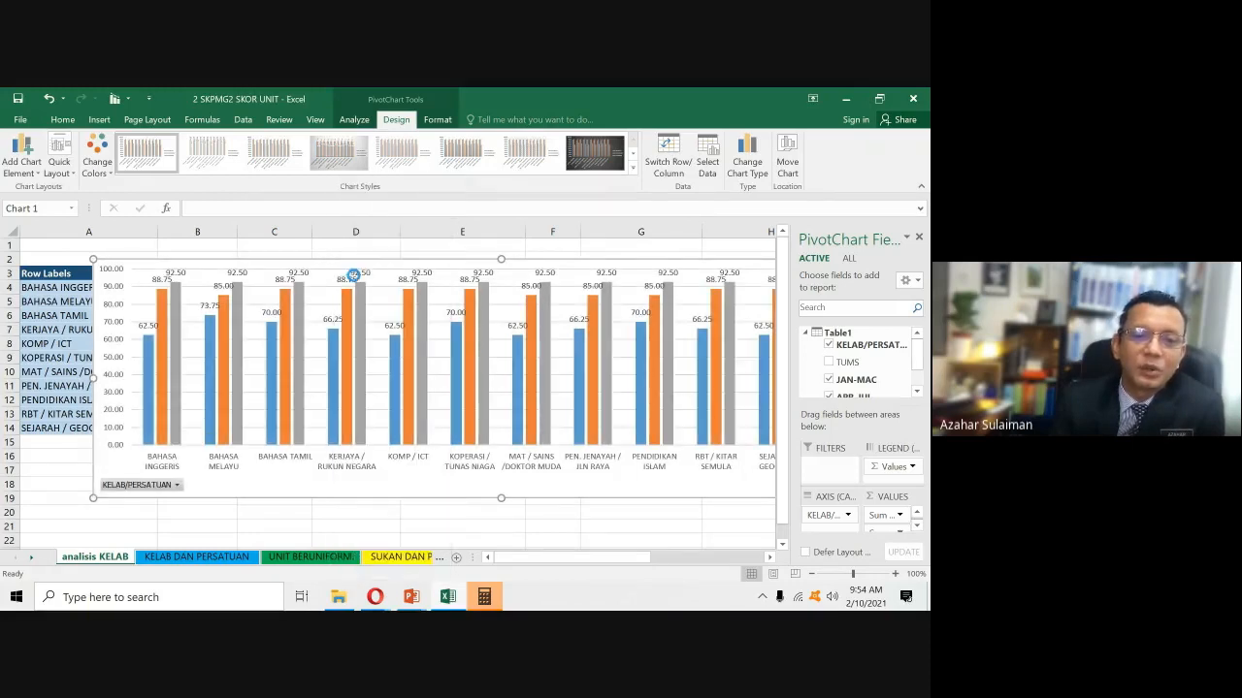
- Switch to PowerPoint, paste the chart on slide 2 of Presentation2 with destination theme and embedded workbook, and enlarge it to nearly fill the slide
mouse_move(411, 597)
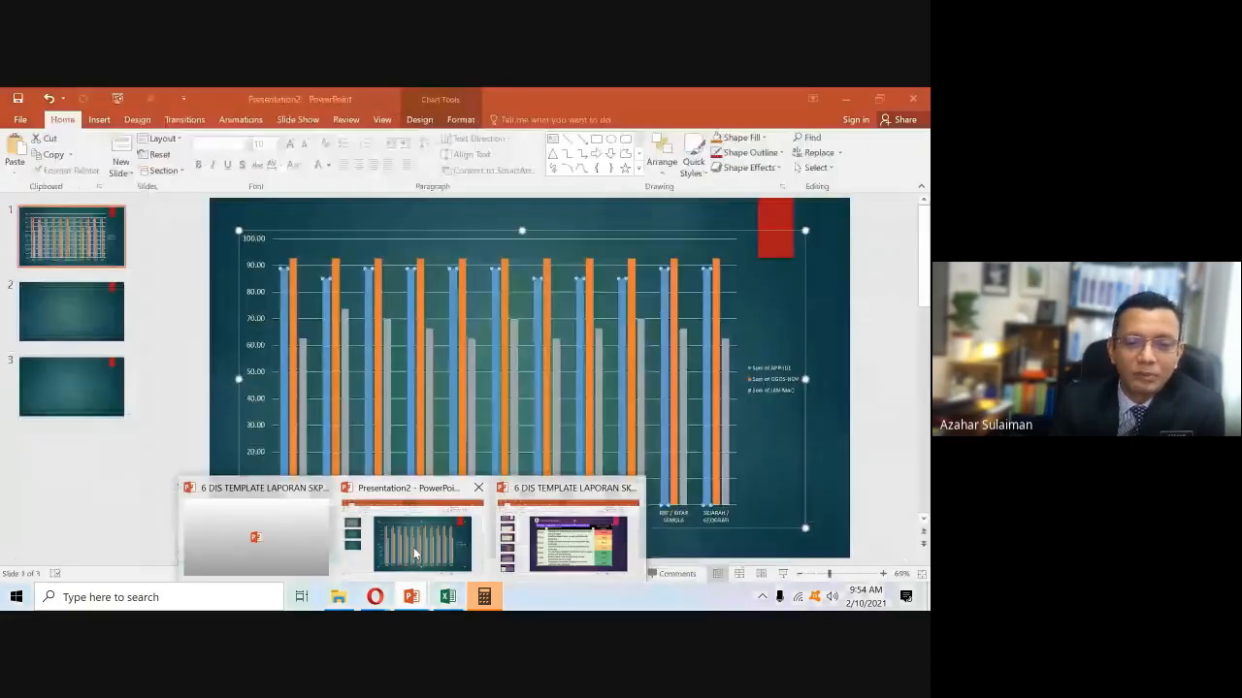
click(413, 523)
click(64, 321)
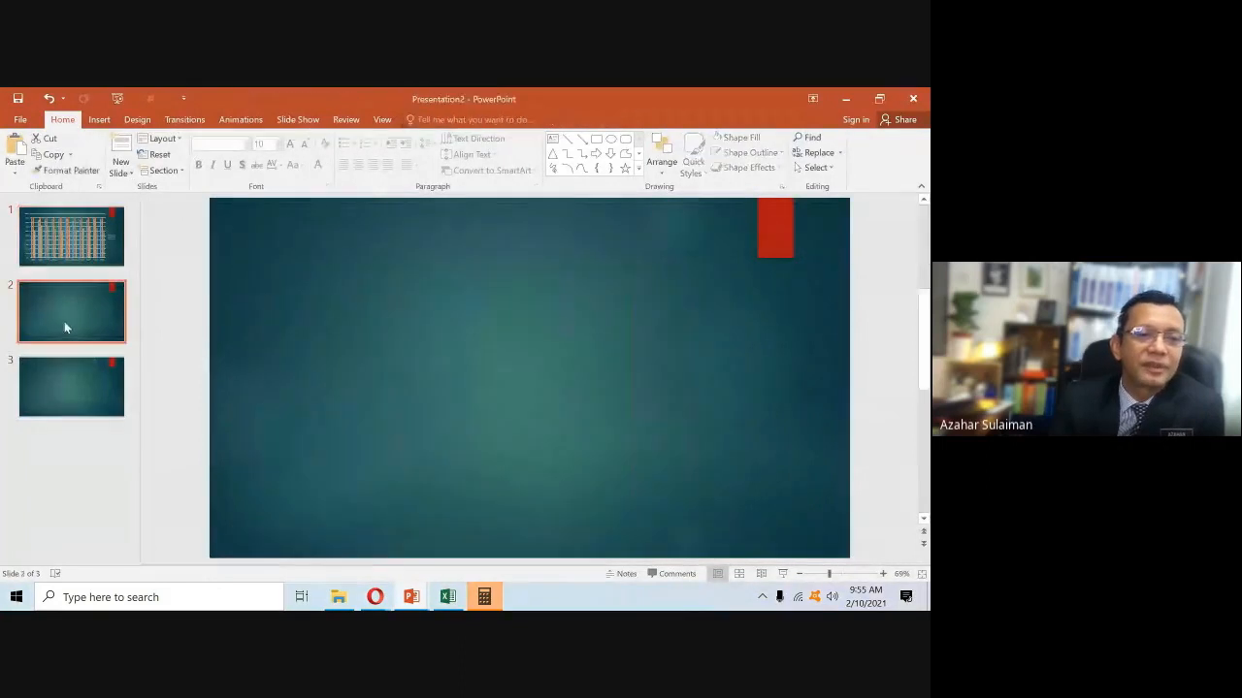
right_click(247, 327)
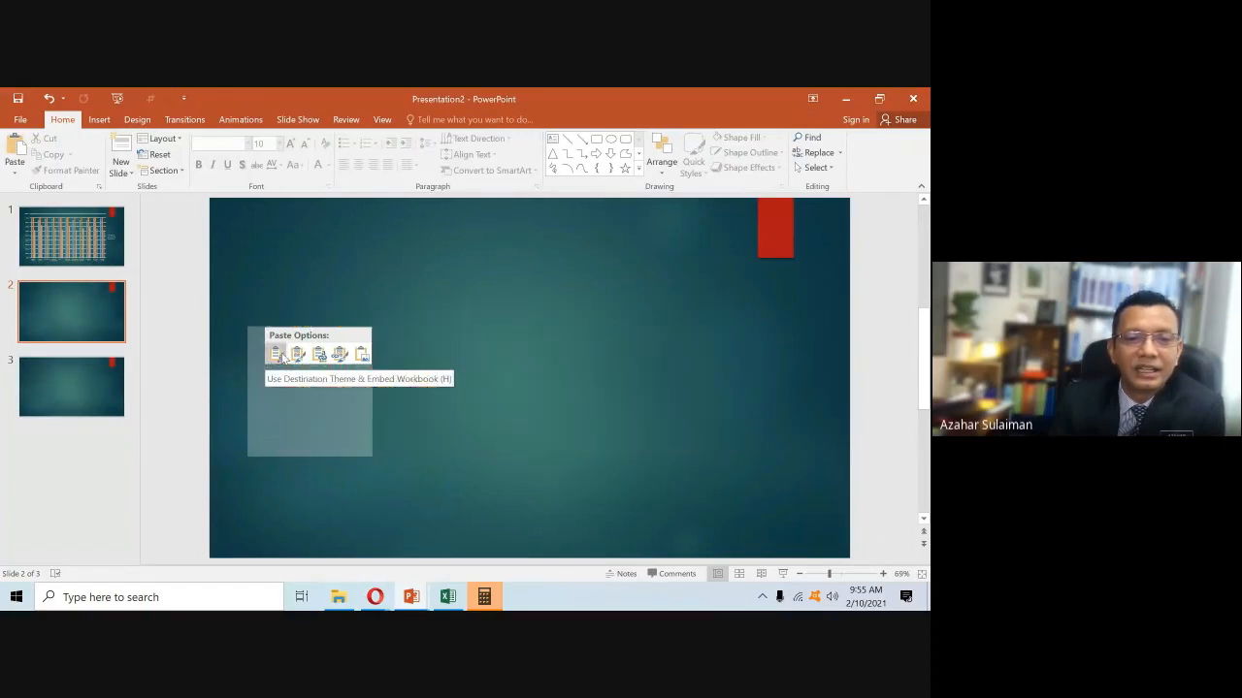
click(278, 354)
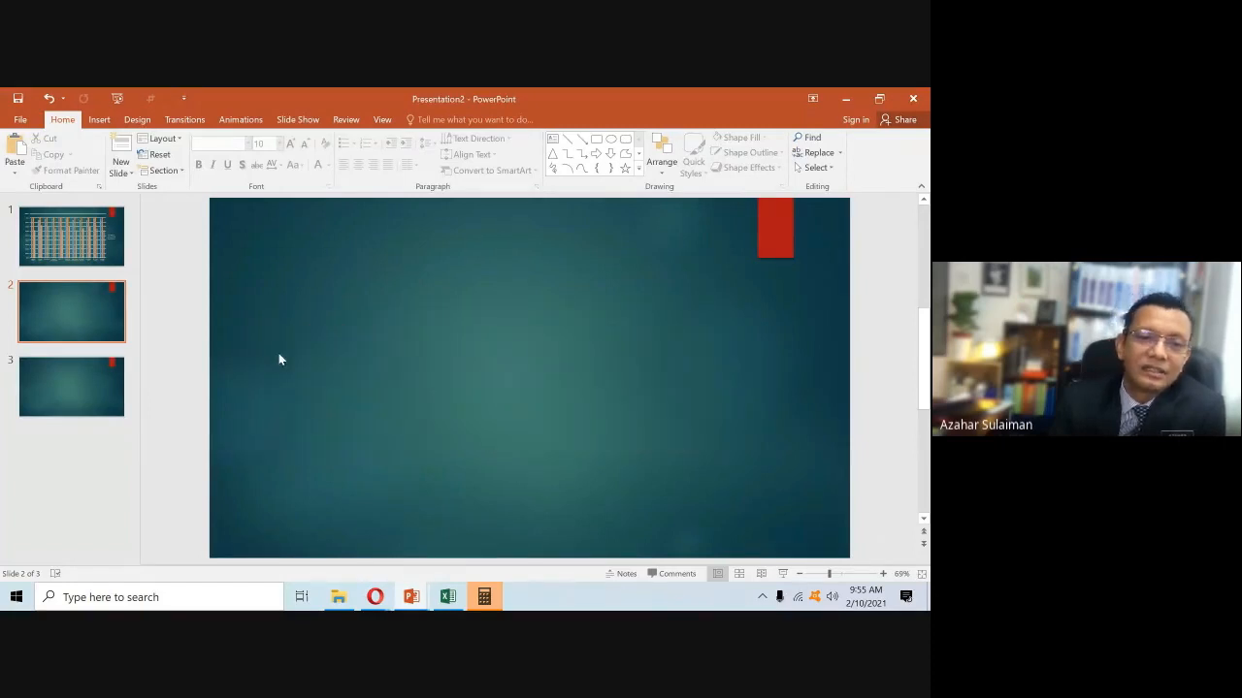
drag(242, 227, 240, 221)
drag(808, 458, 826, 521)
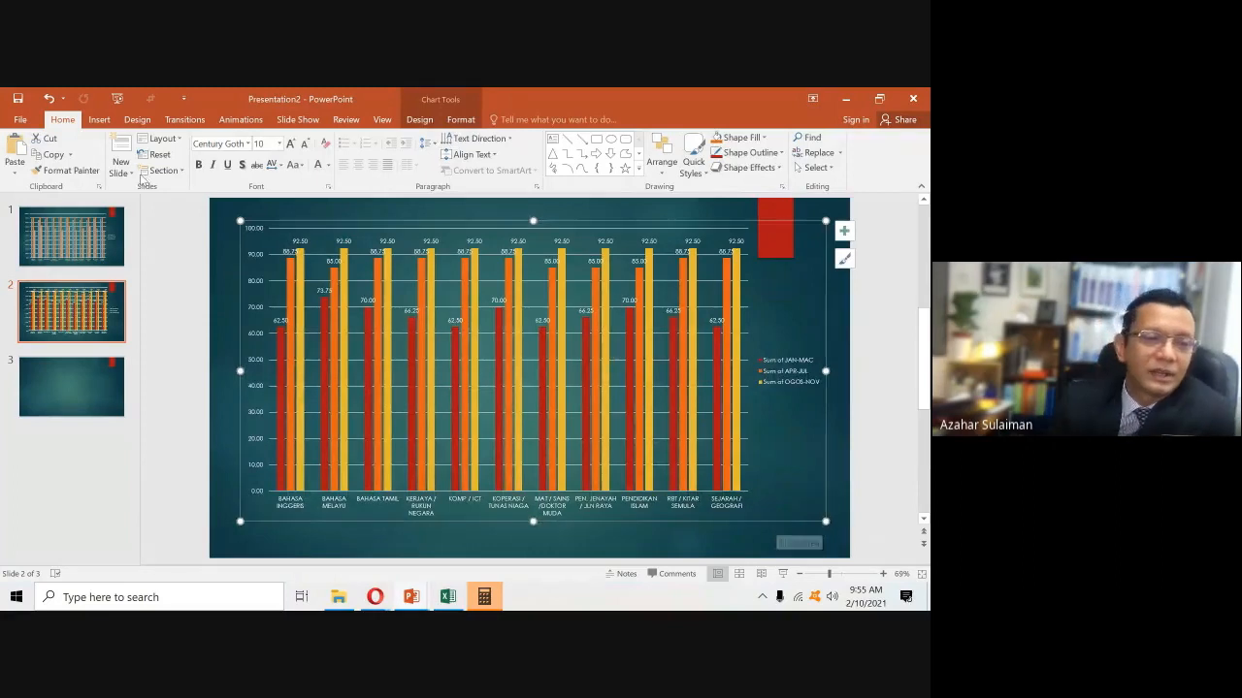
- Add data labels to the Sum of OGOS-NOV series in the chart on slide 1 and make them white
click(18, 236)
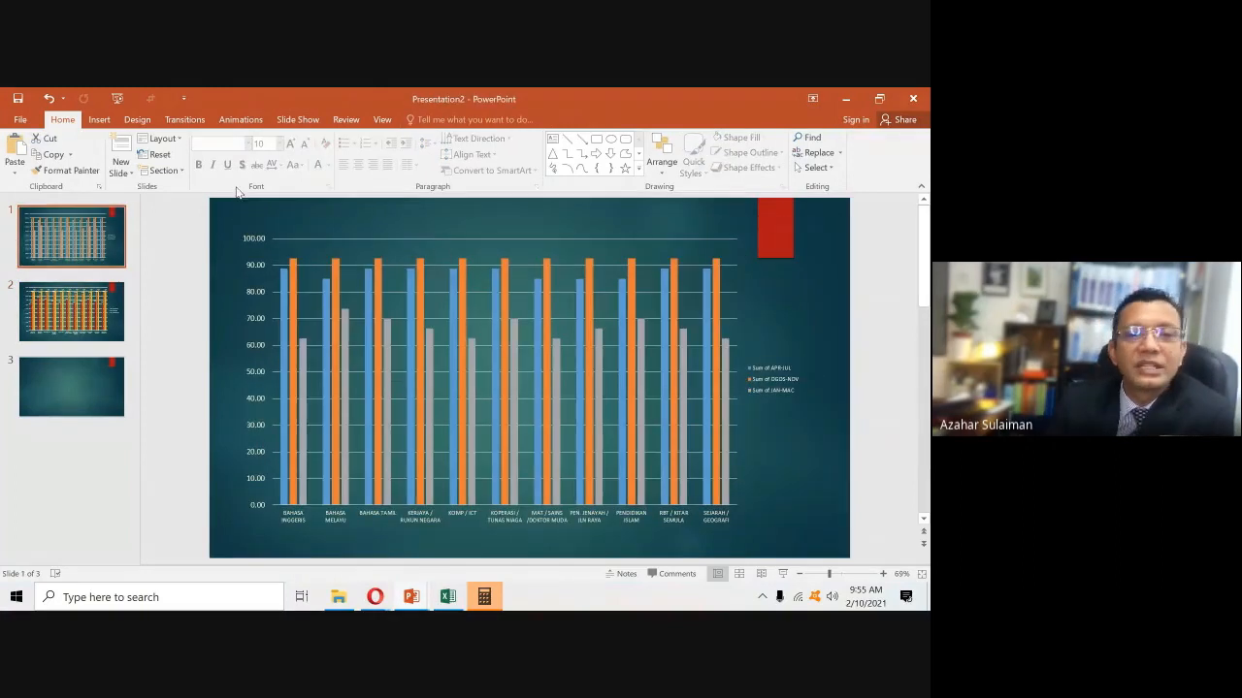
right_click(378, 270)
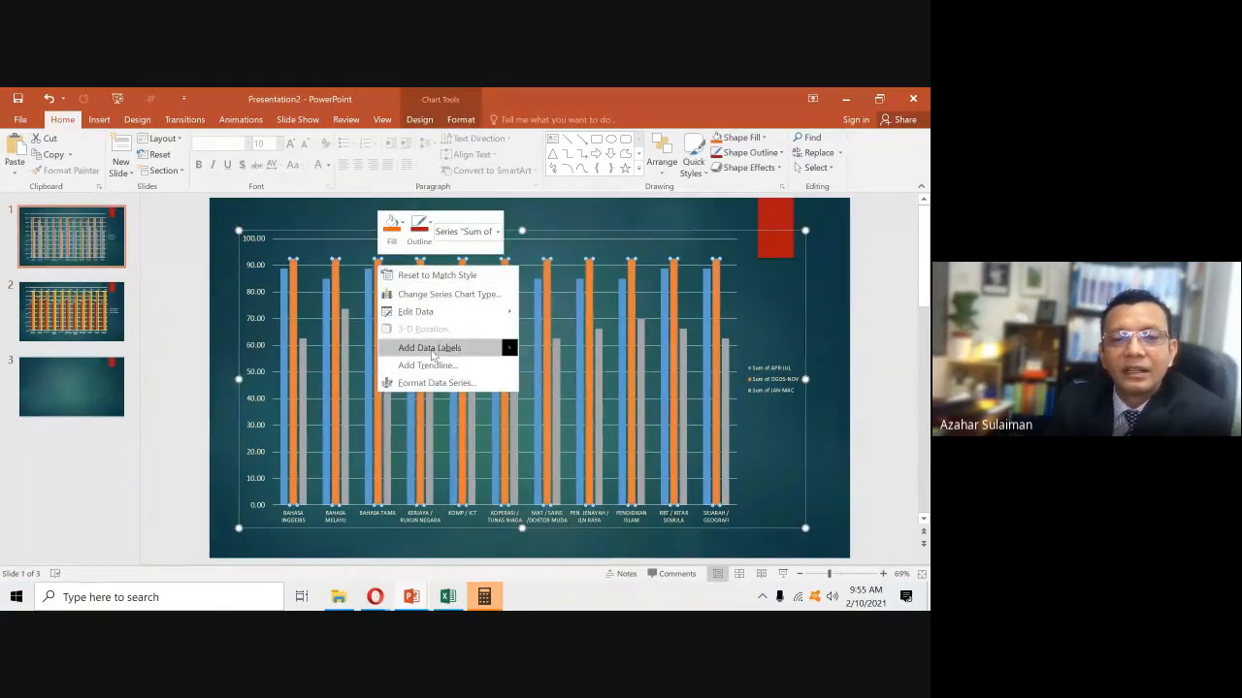
mouse_move(509, 350)
click(573, 355)
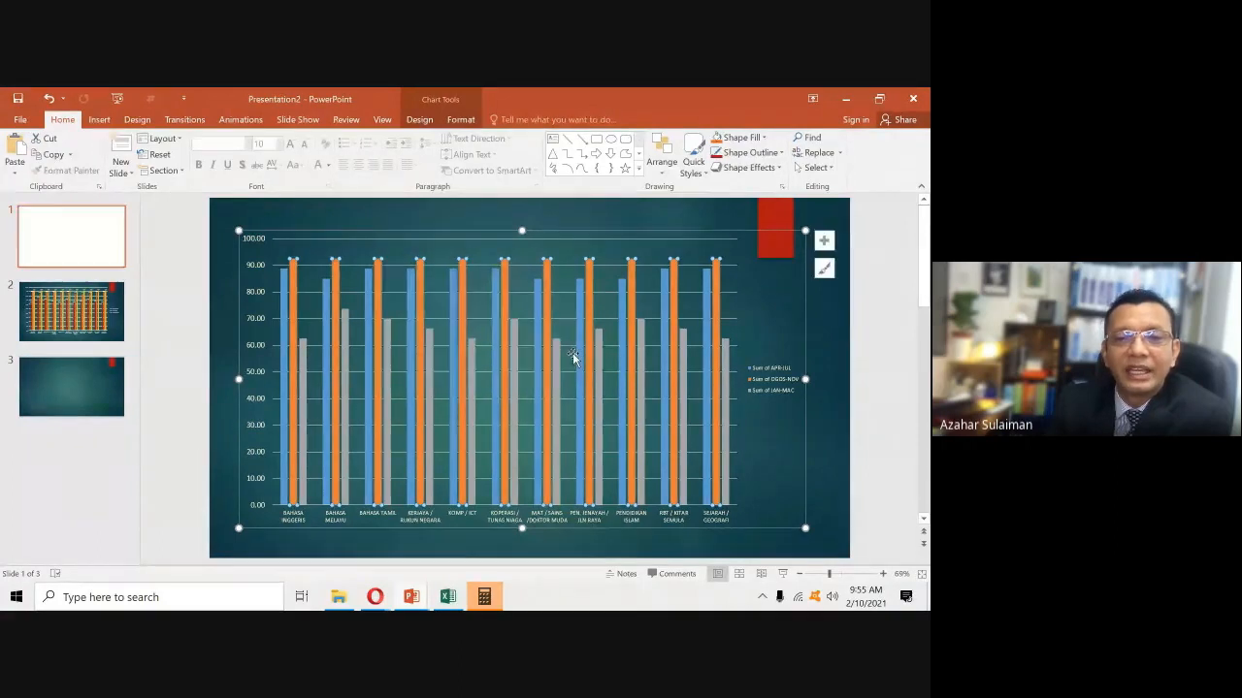
click(374, 254)
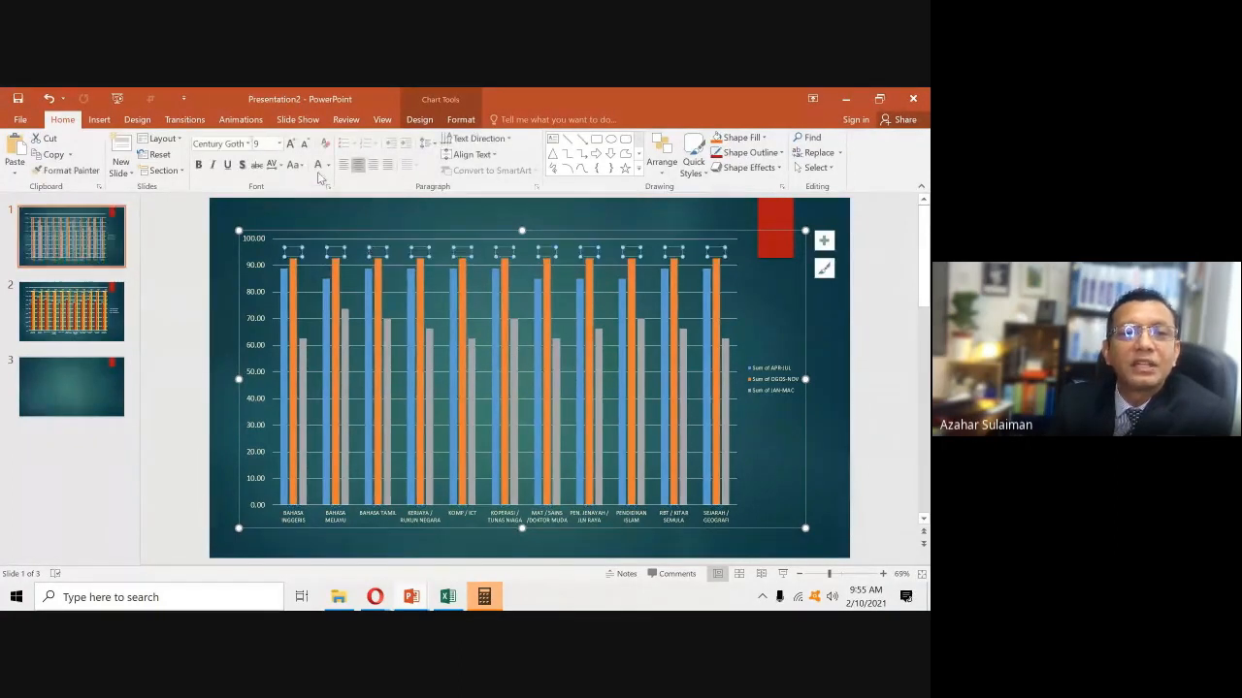
- Add data labels to the Sum of APR-JUL series in the slide 1 chart and colour the labels white
right_click(371, 284)
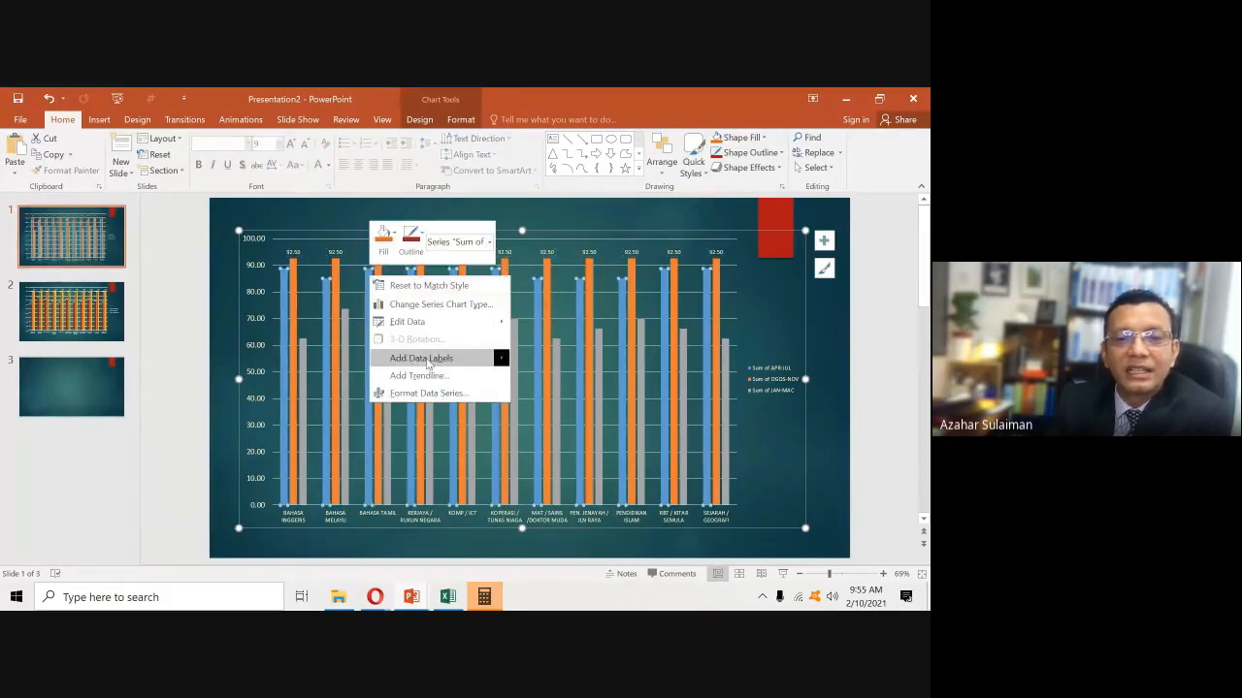
mouse_move(429, 358)
click(548, 358)
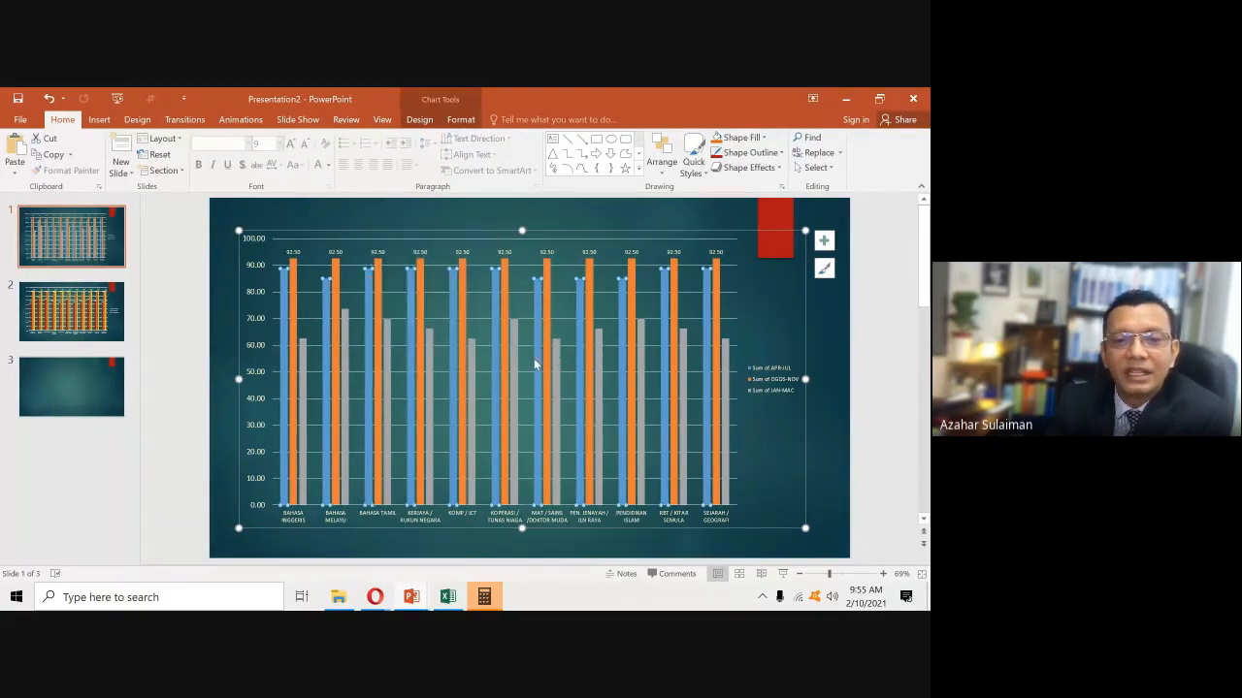
click(370, 260)
click(317, 170)
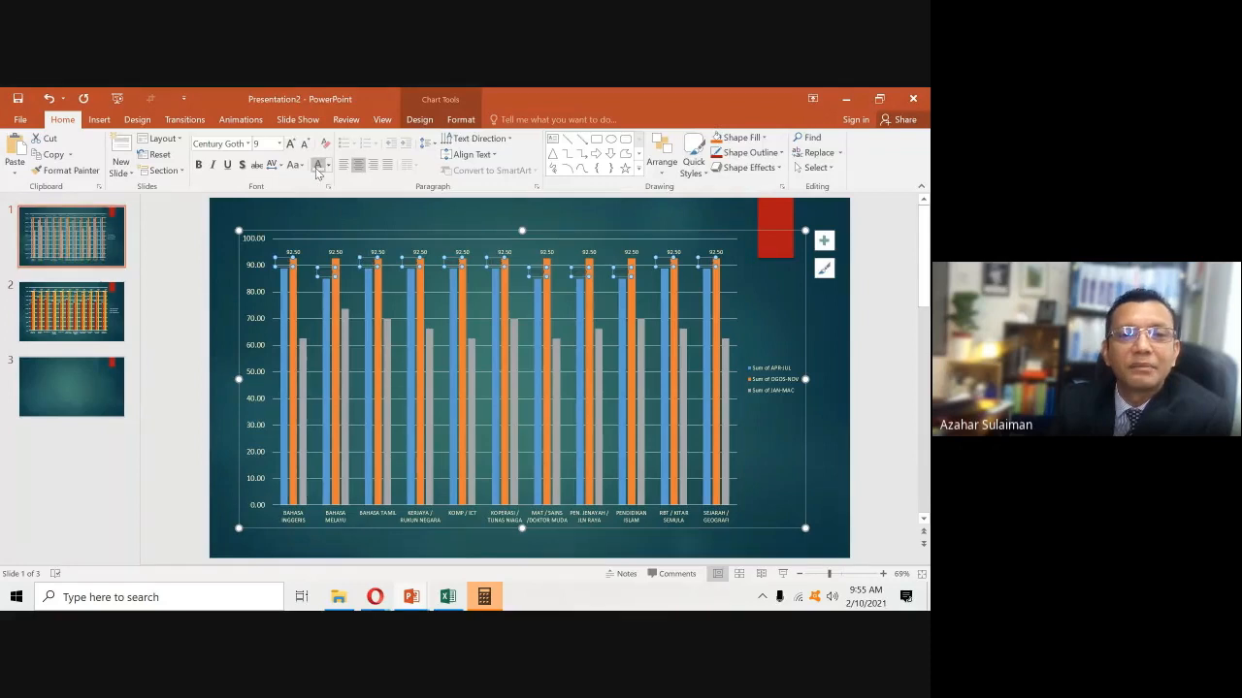
- Add data labels to the Sum of JAN-MAC series in the slide 1 chart and make them white
right_click(304, 351)
mouse_move(361, 436)
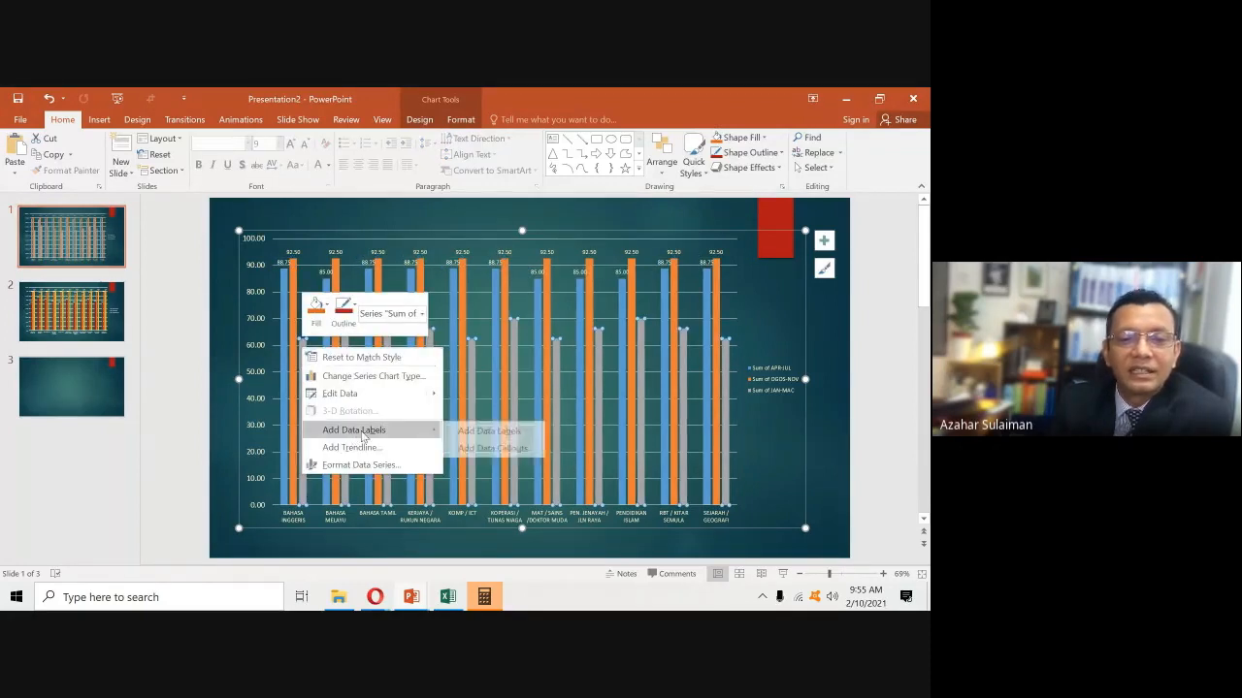
click(477, 431)
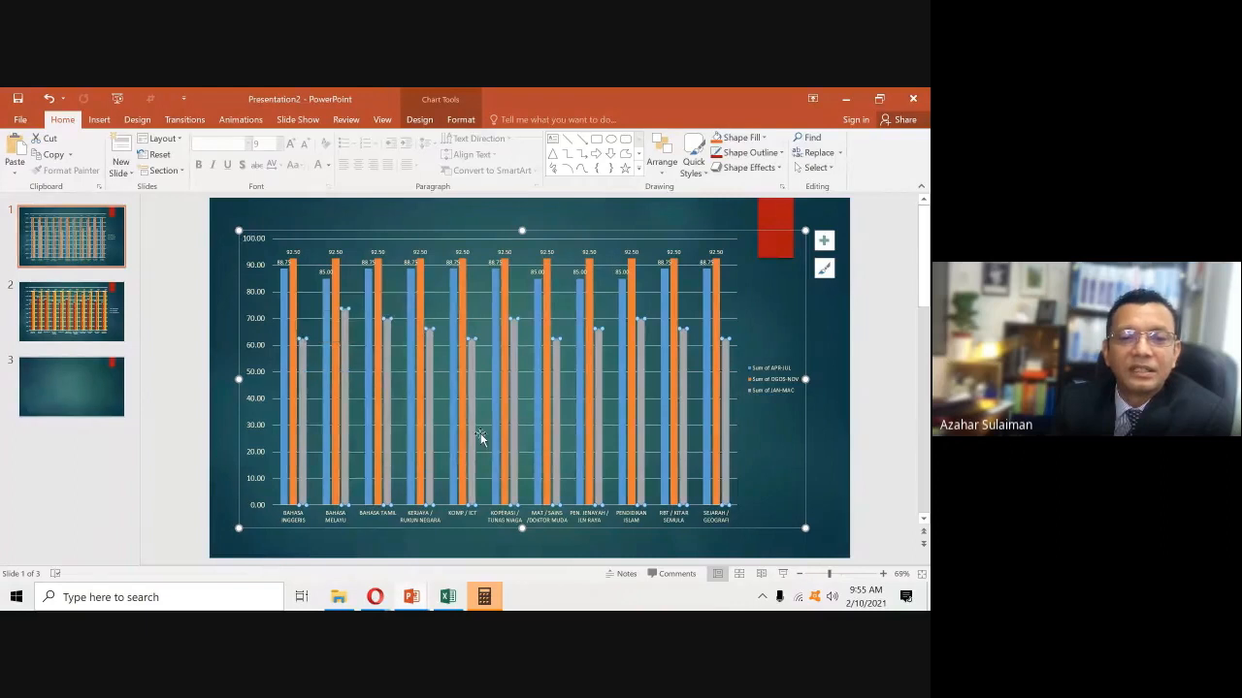
click(307, 333)
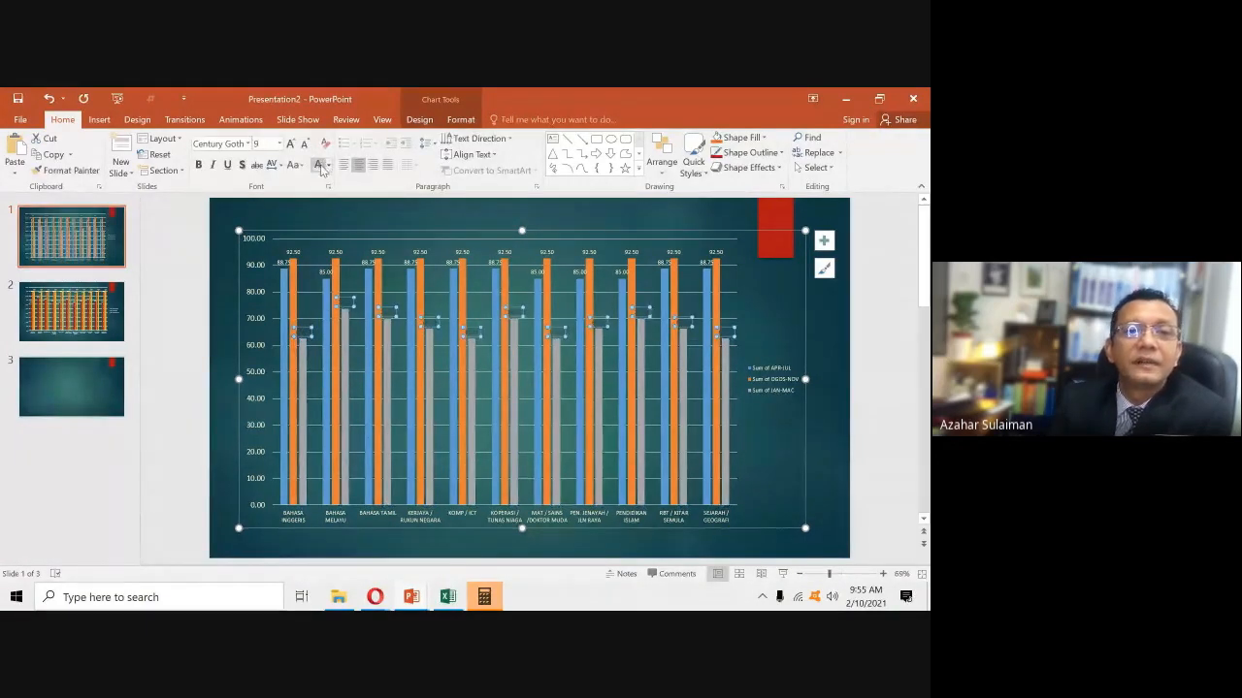
click(321, 165)
click(809, 515)
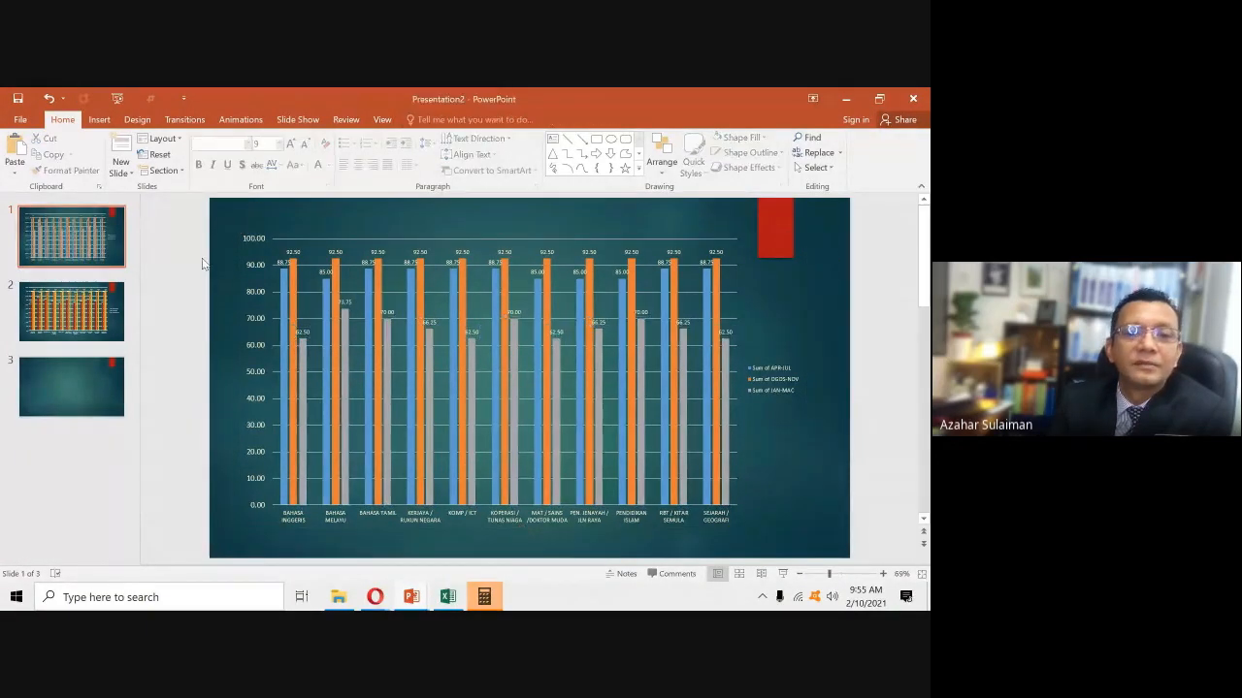
- Preview the labelled chart on slide 1 as a slide show, end the show and switch to the Excel workbook
click(784, 575)
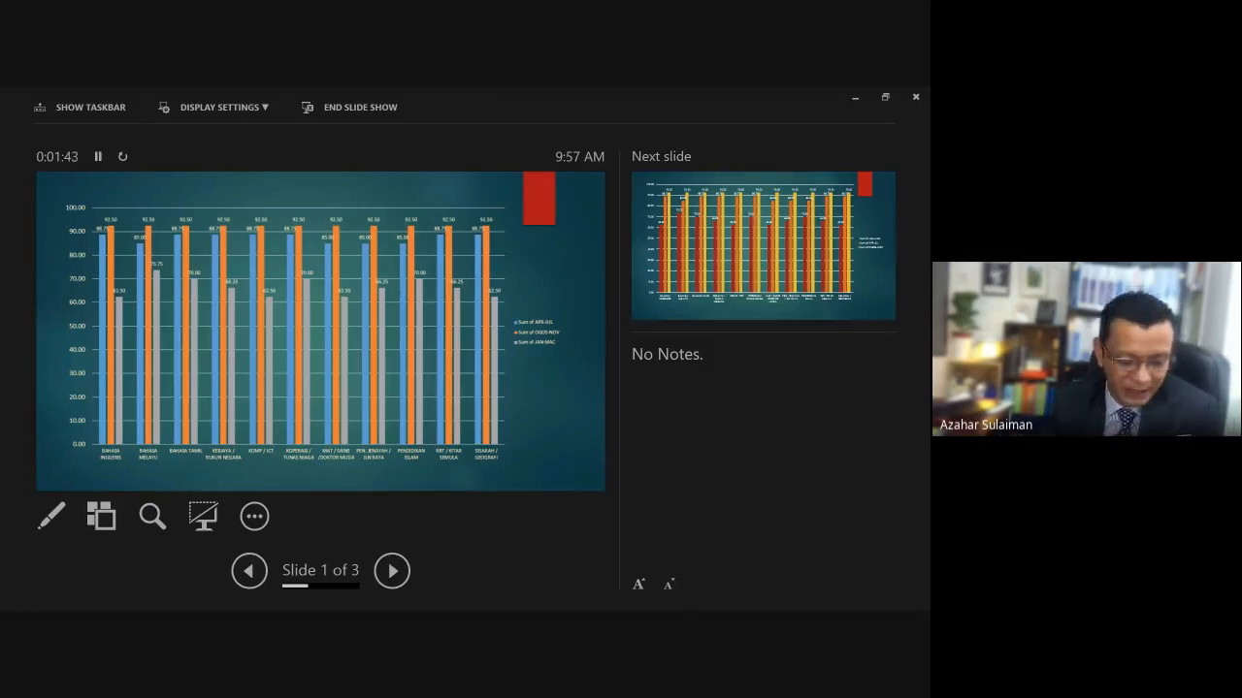
key(Escape)
key(alt+Tab)
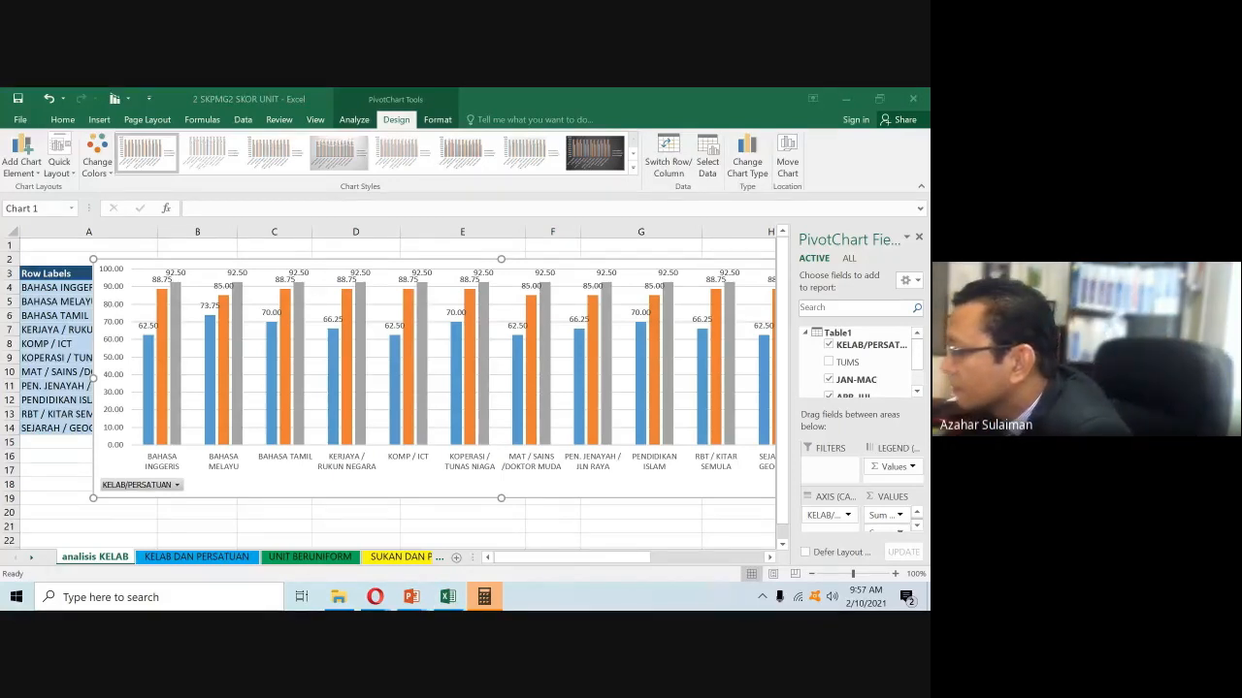
- Set the Windows projection mode to Duplicate and return to the analisis KELAB sheet
key(super)
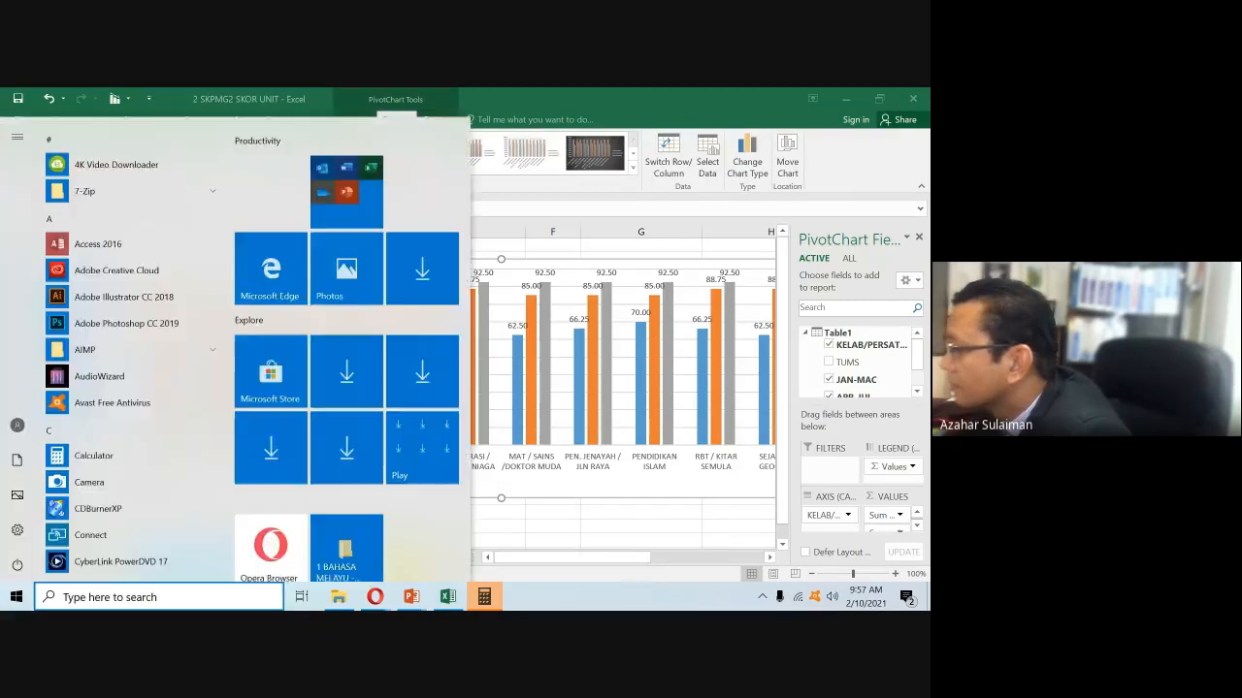
key(super+p)
key(Up)
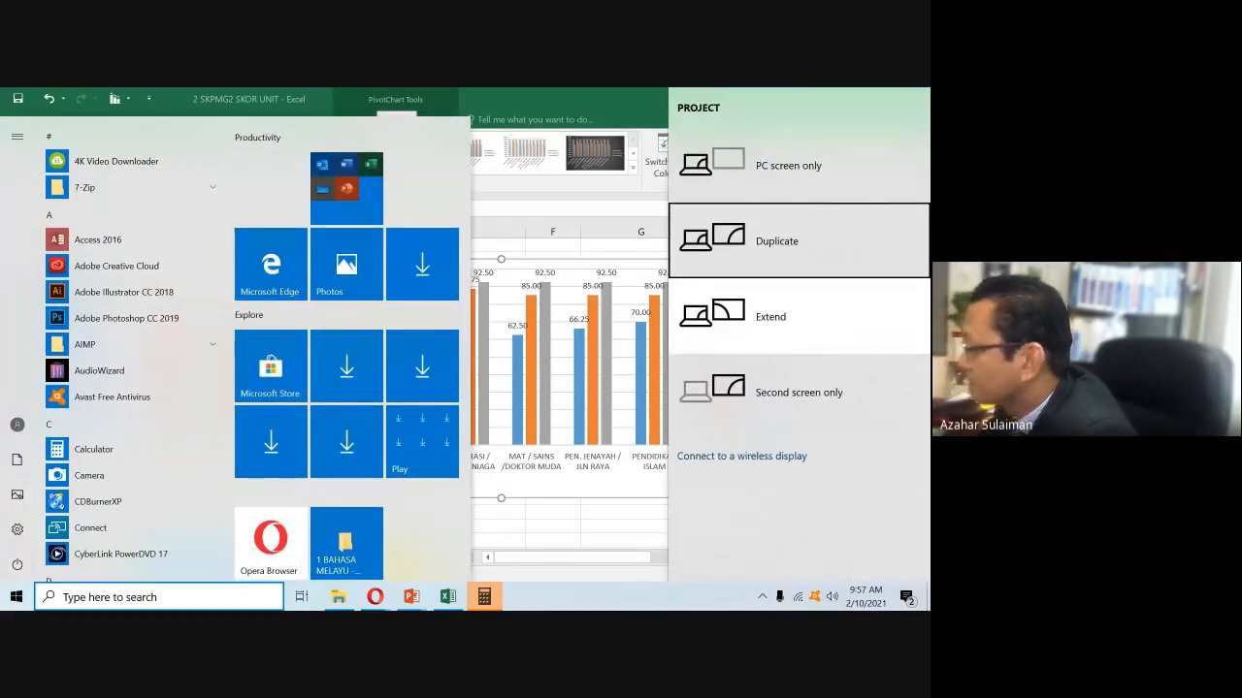
key(Return)
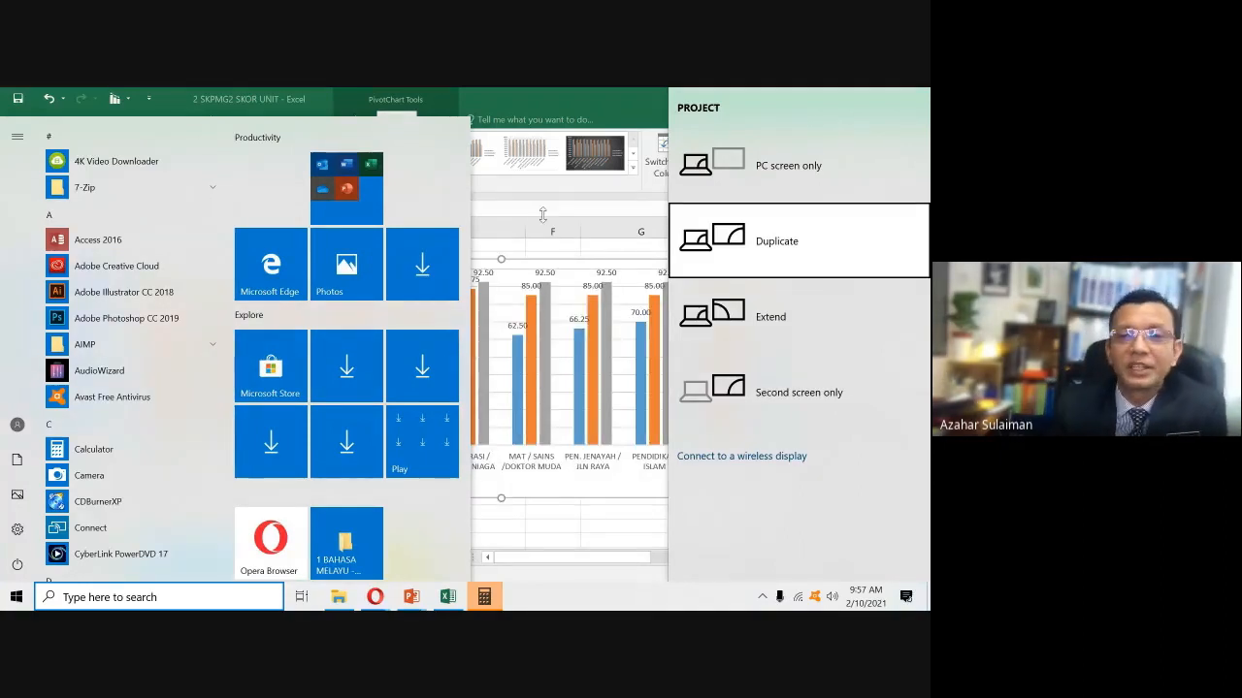
click(561, 207)
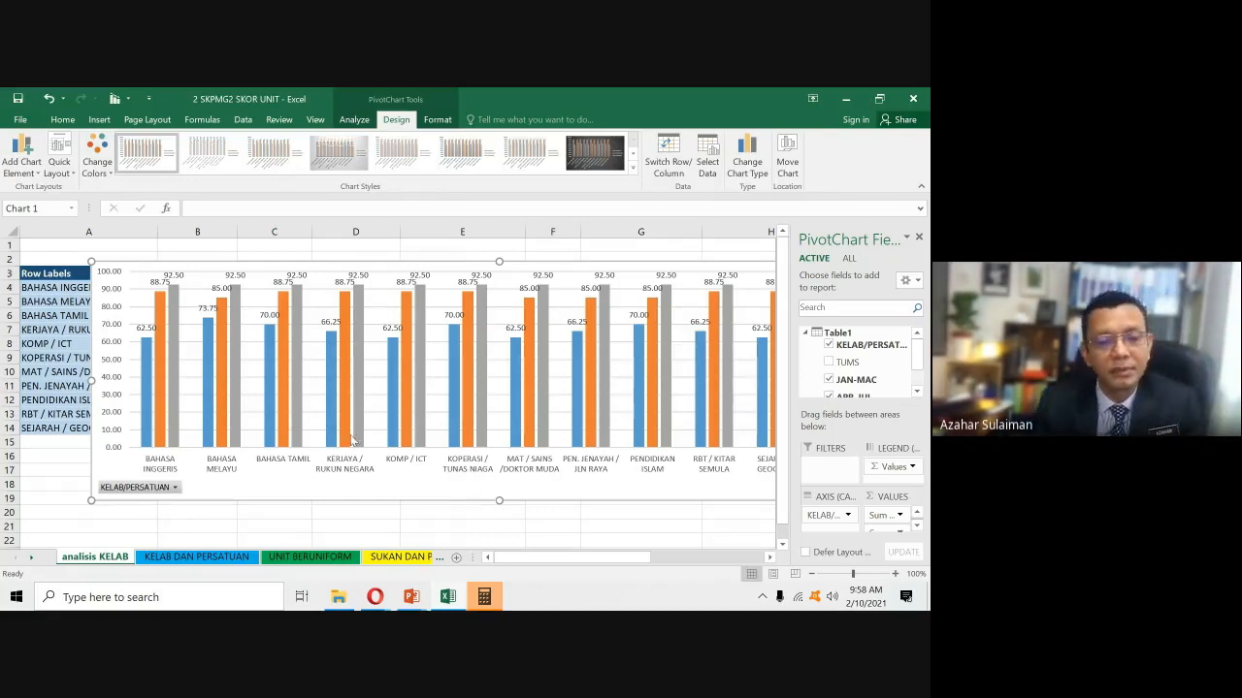
mouse_move(355, 443)
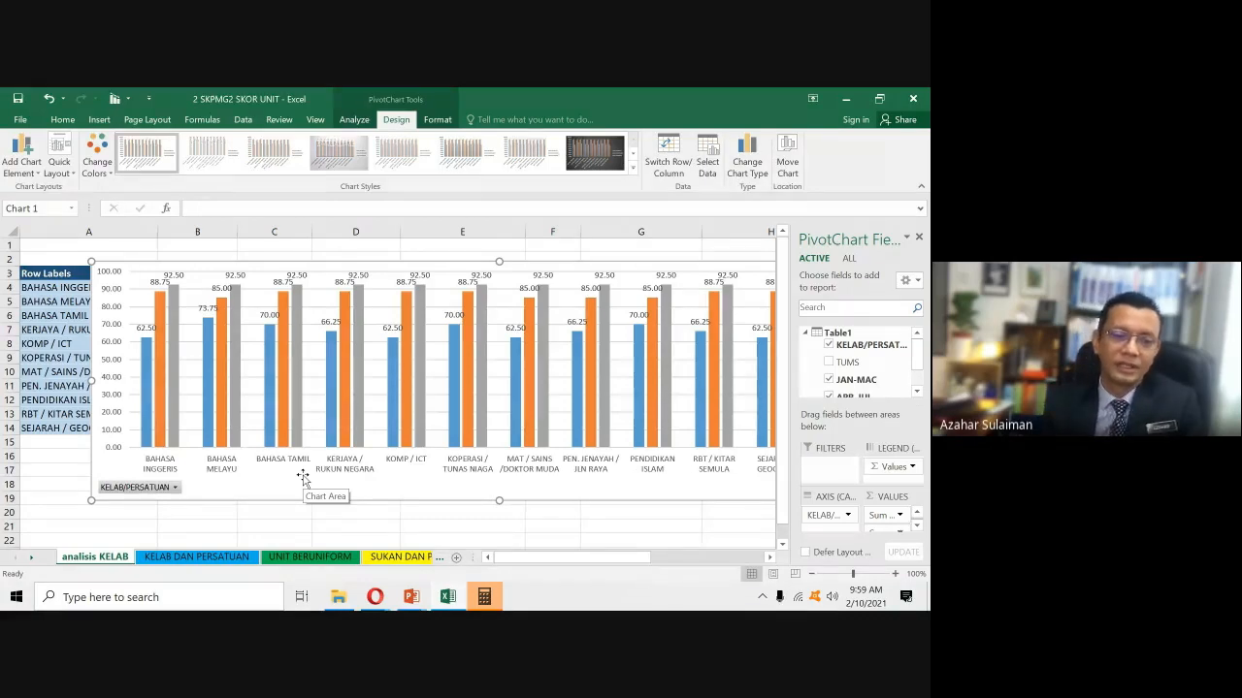
click(176, 488)
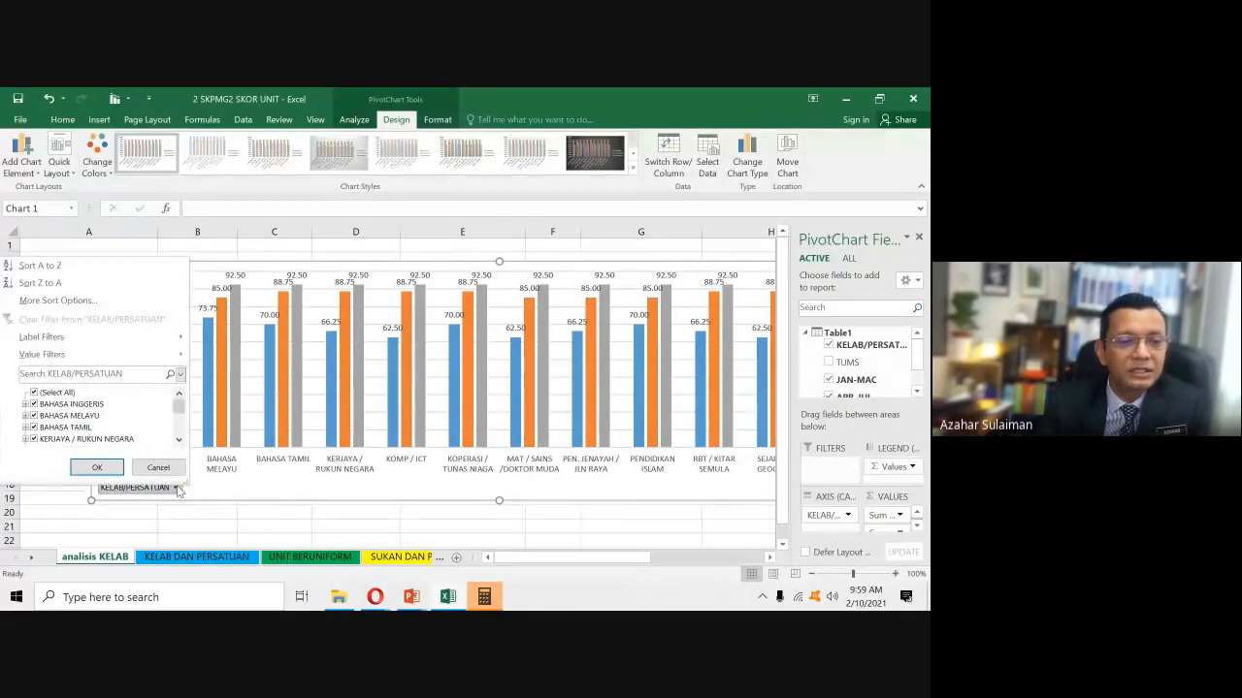
key(Return)
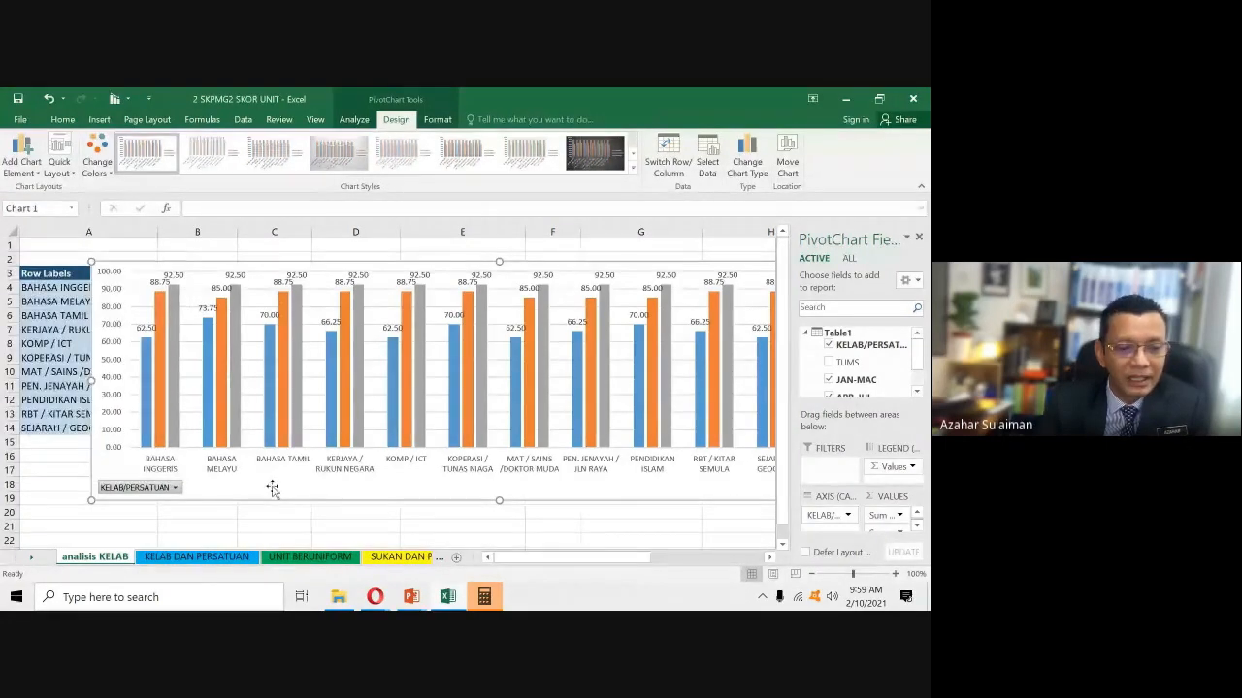
click(176, 487)
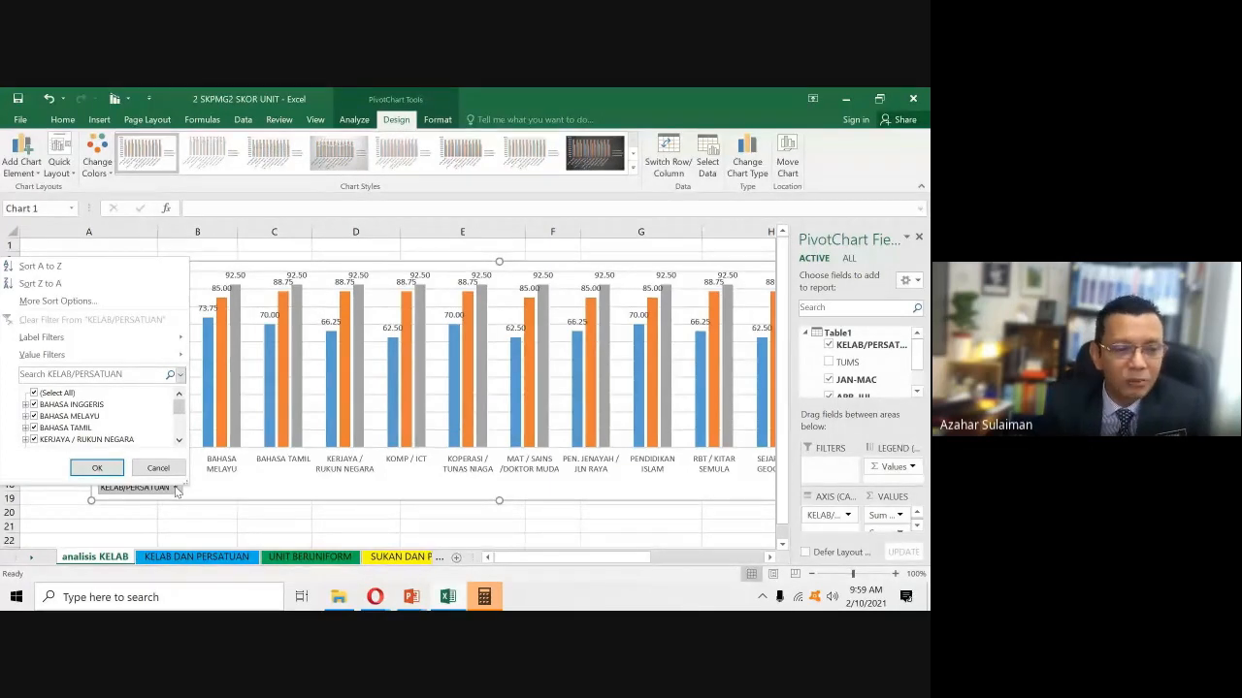
click(280, 489)
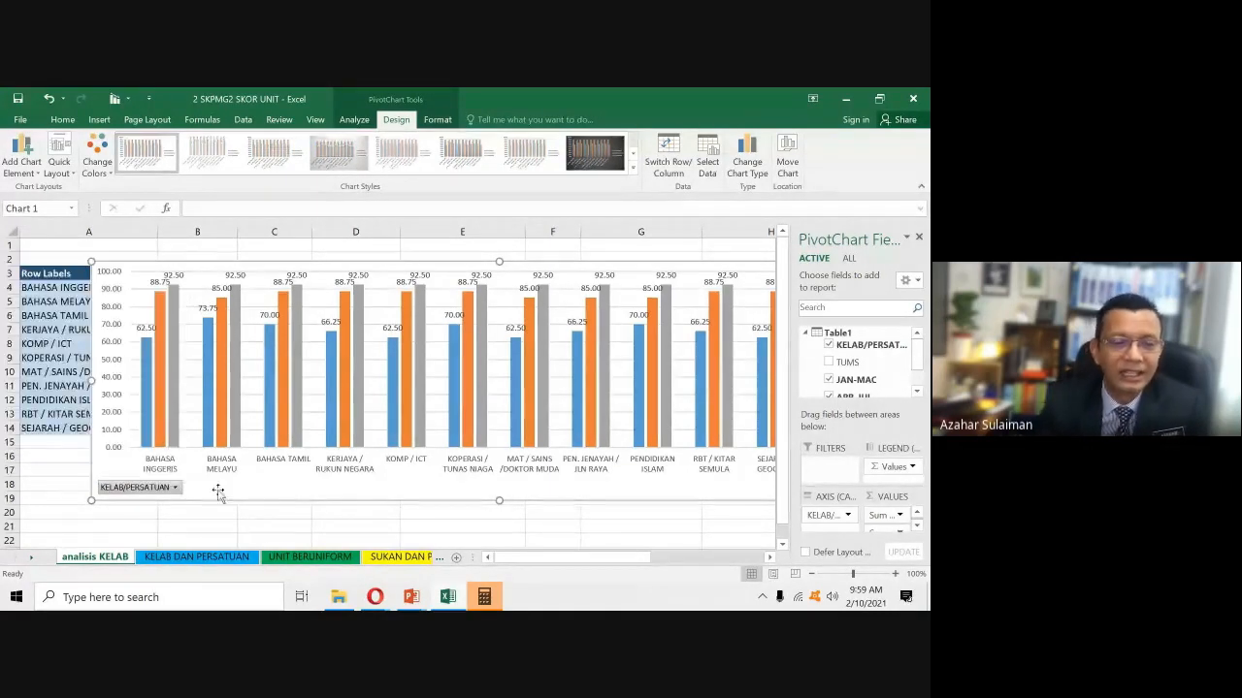
- Clear all clubs in the pivot chart's KELAB/PERSATUAN filter and select only BAHASA INGGERIS, BAHASA MELAYU and BAHASA TAMIL
drag(269, 258, 256, 262)
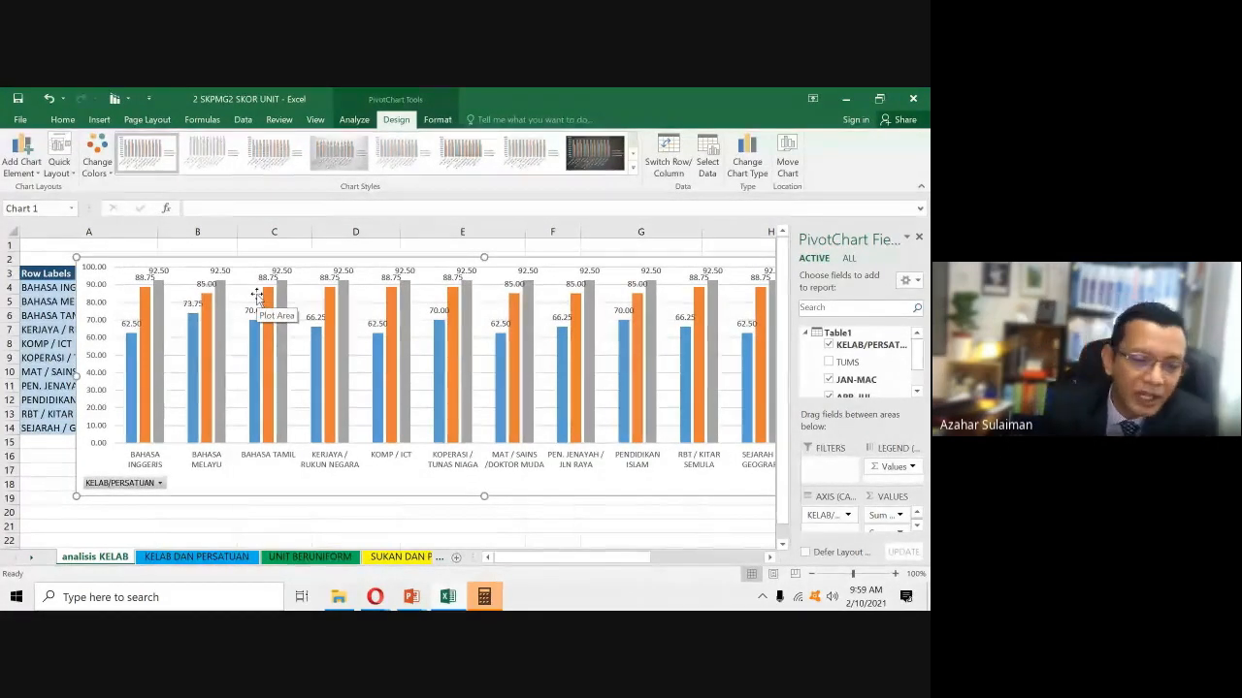
click(159, 484)
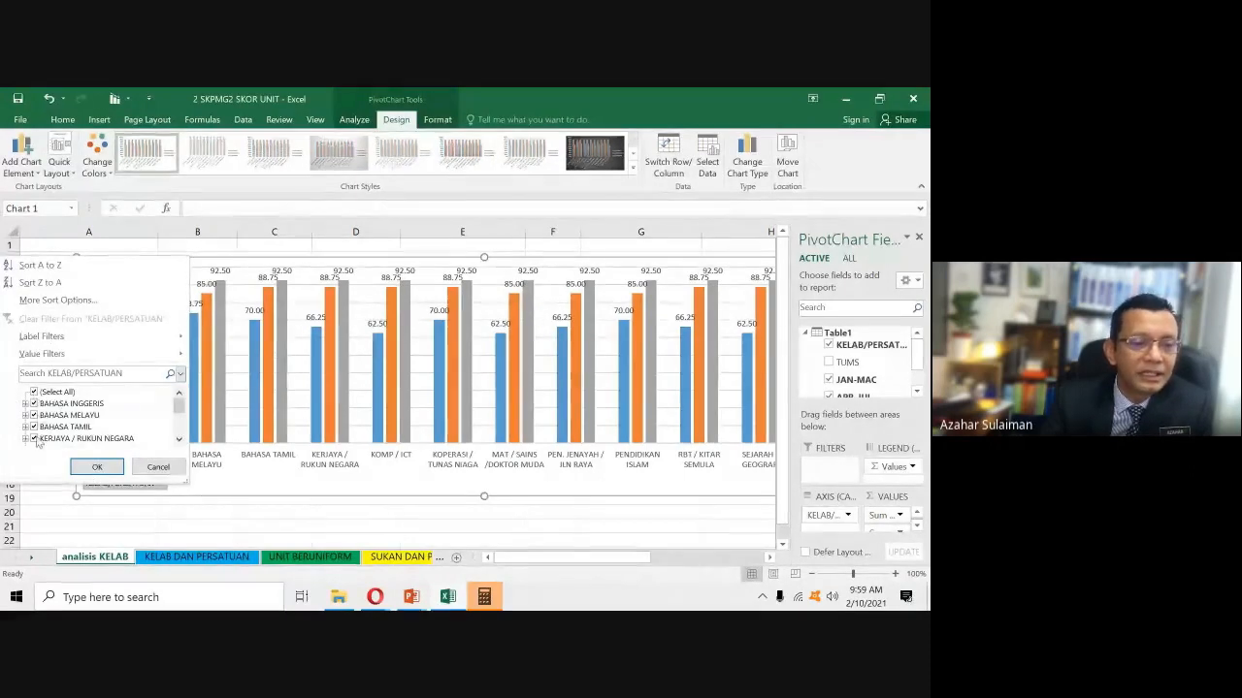
mouse_move(180, 408)
mouse_down()
mouse_move(179, 432)
mouse_move(180, 403)
mouse_up()
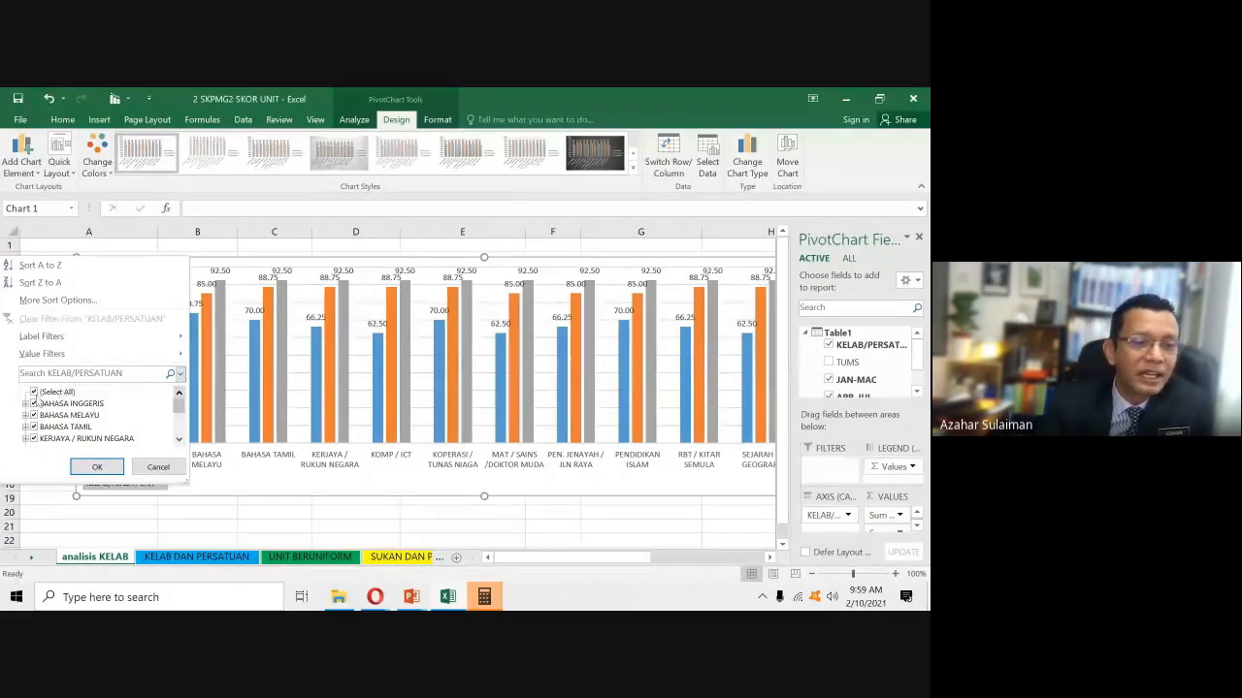
click(34, 392)
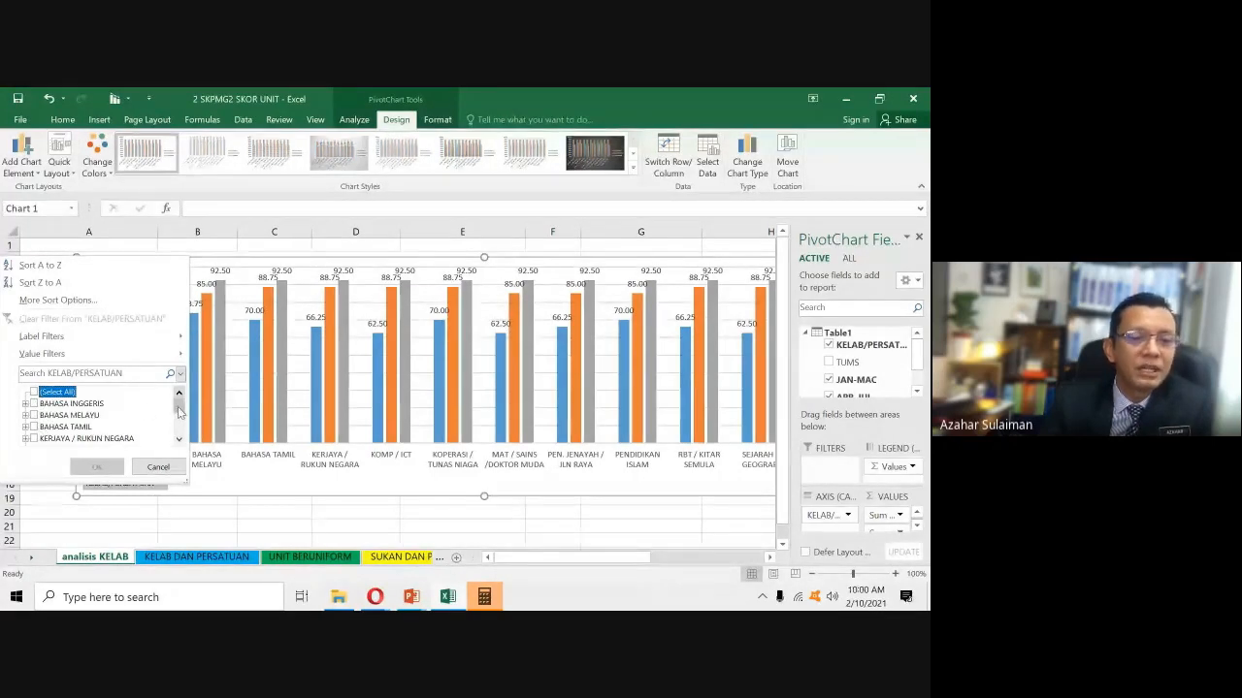
click(34, 403)
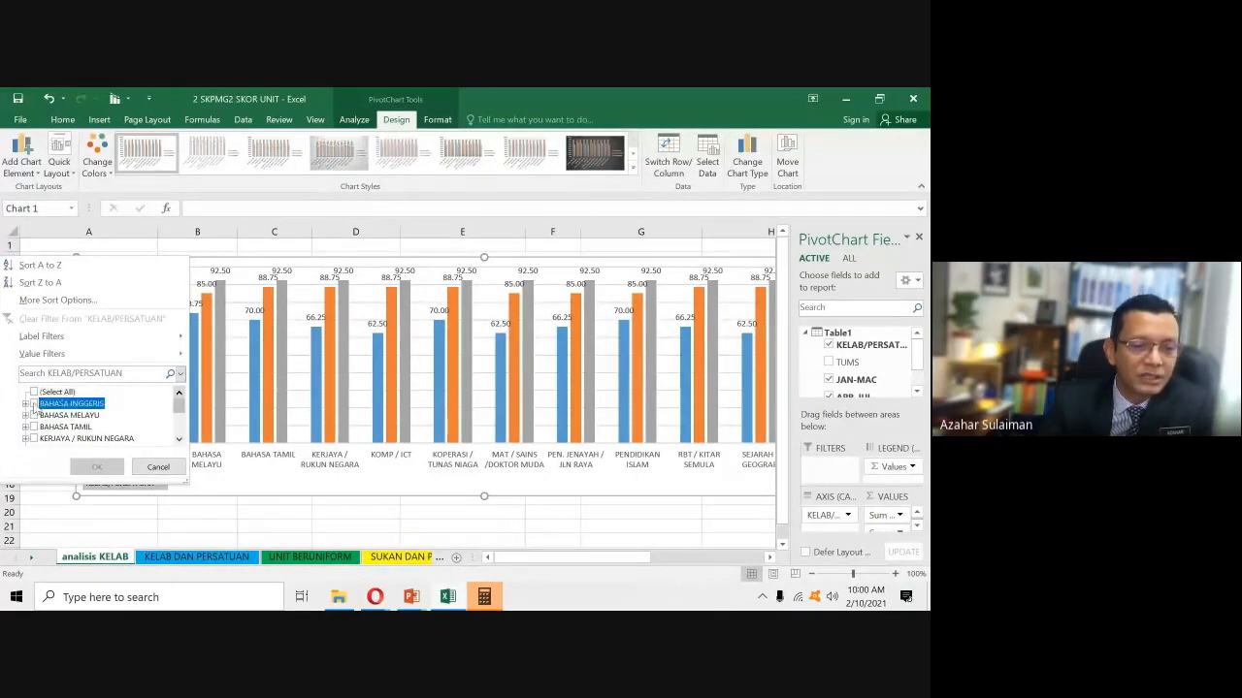
click(35, 415)
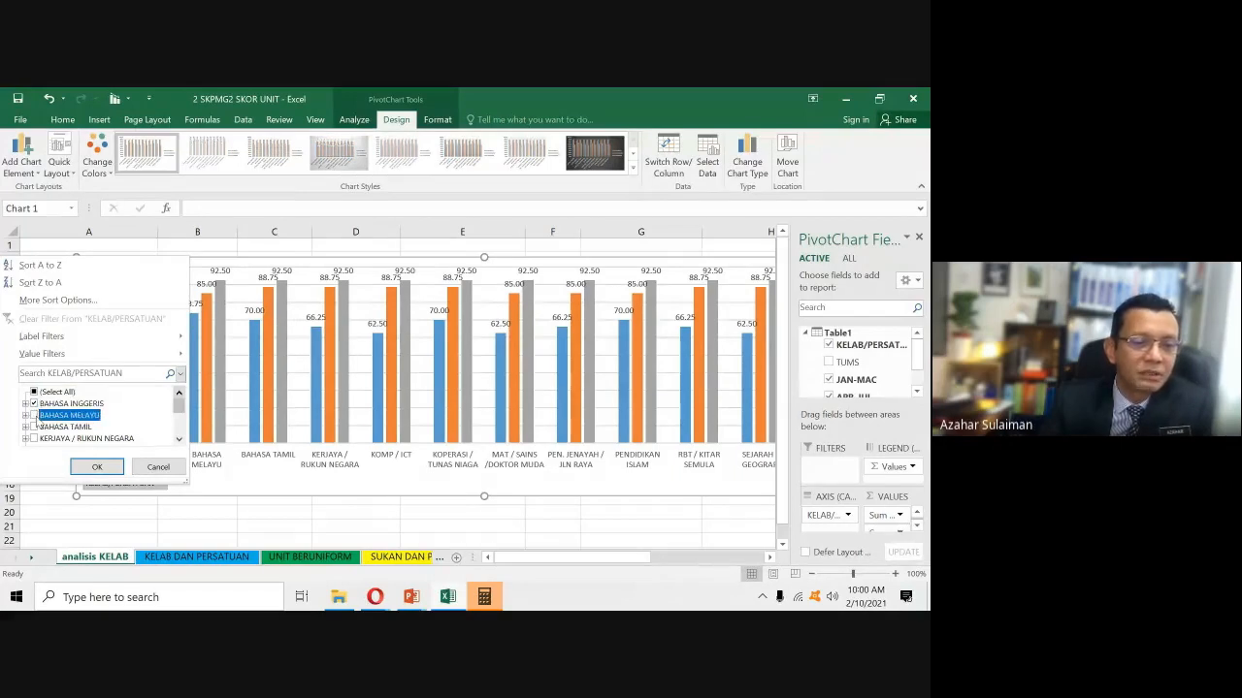
click(34, 427)
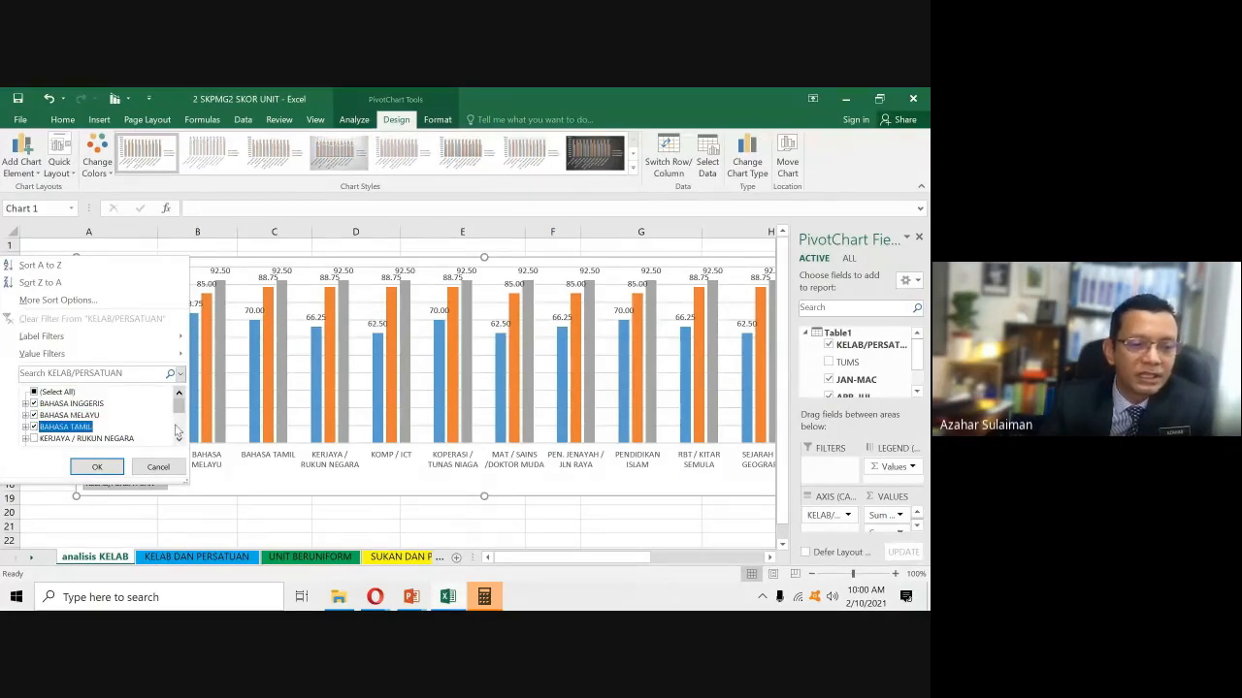
- Include MAT / SAINS /DOKTOR MUDA, PENDIDIKAN ISLAM and SEJARAH / GEOGRAFI in the KELAB/PERSATUAN filter and apply it
drag(180, 412, 178, 421)
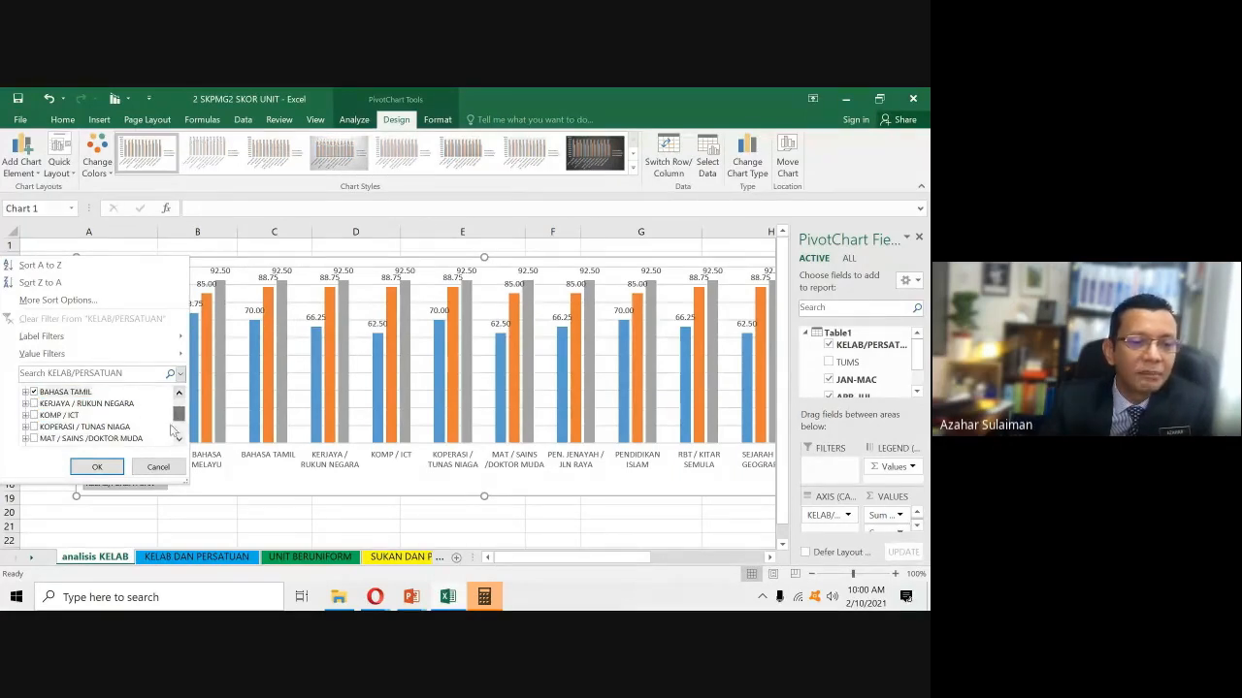
click(34, 440)
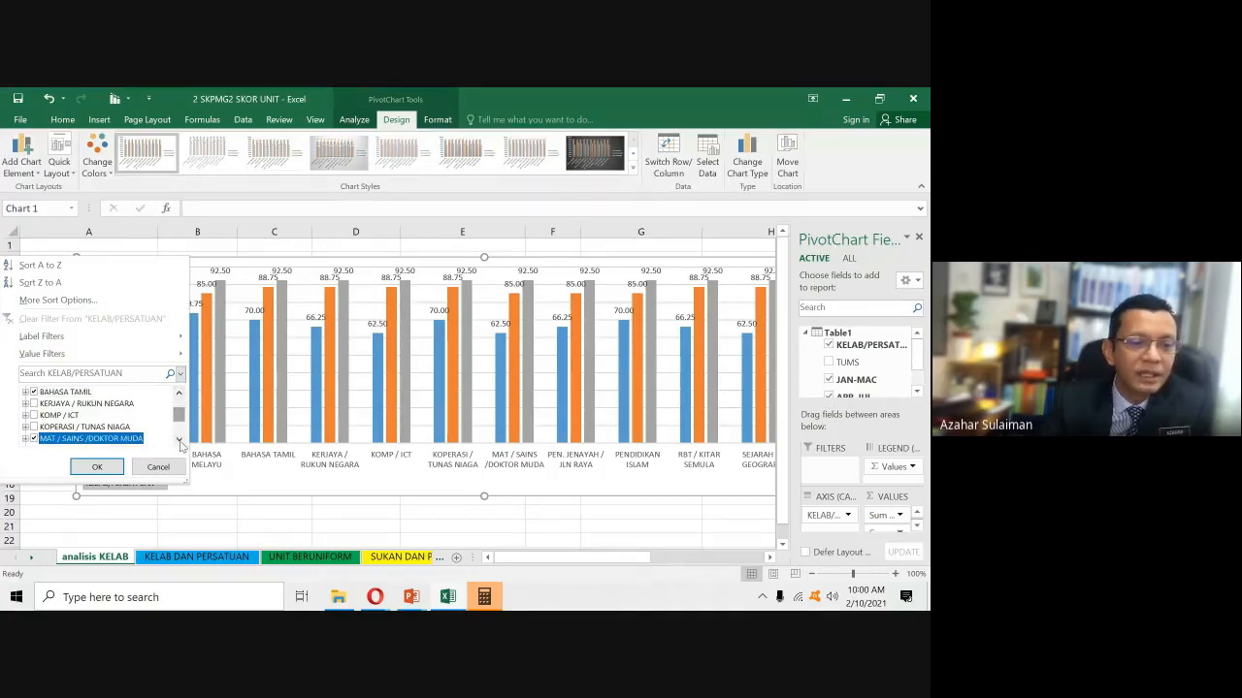
scroll(178, 443, down, 1)
click(34, 428)
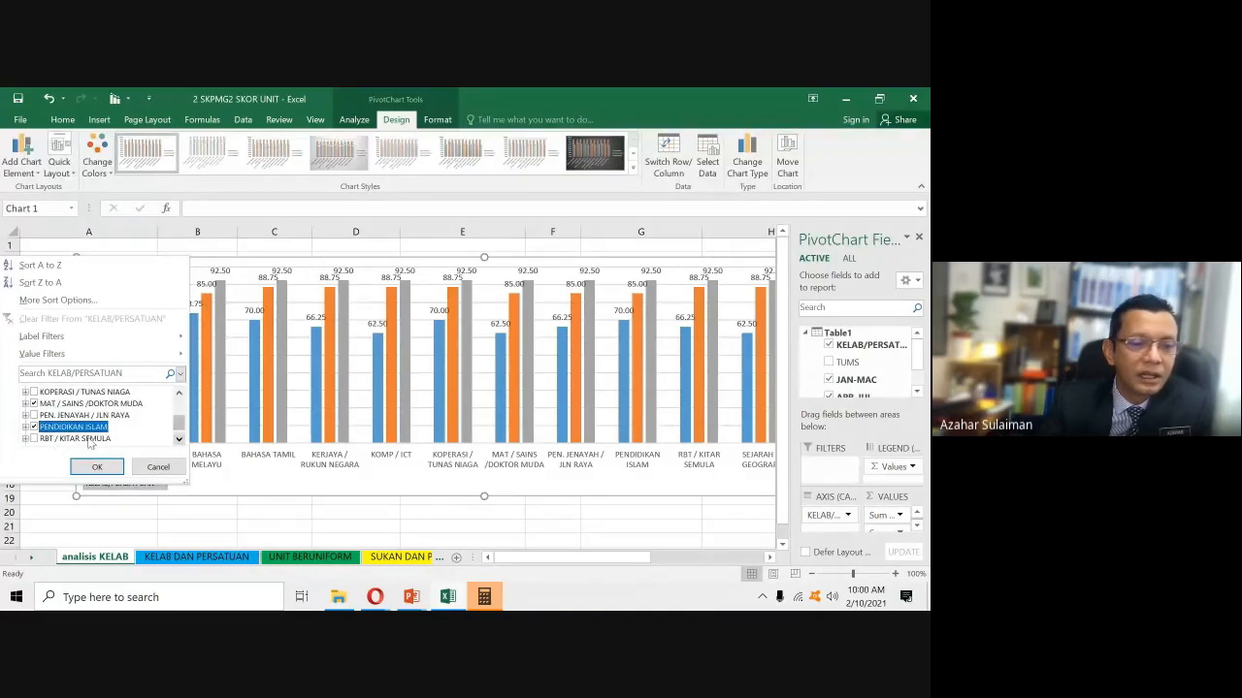
click(178, 442)
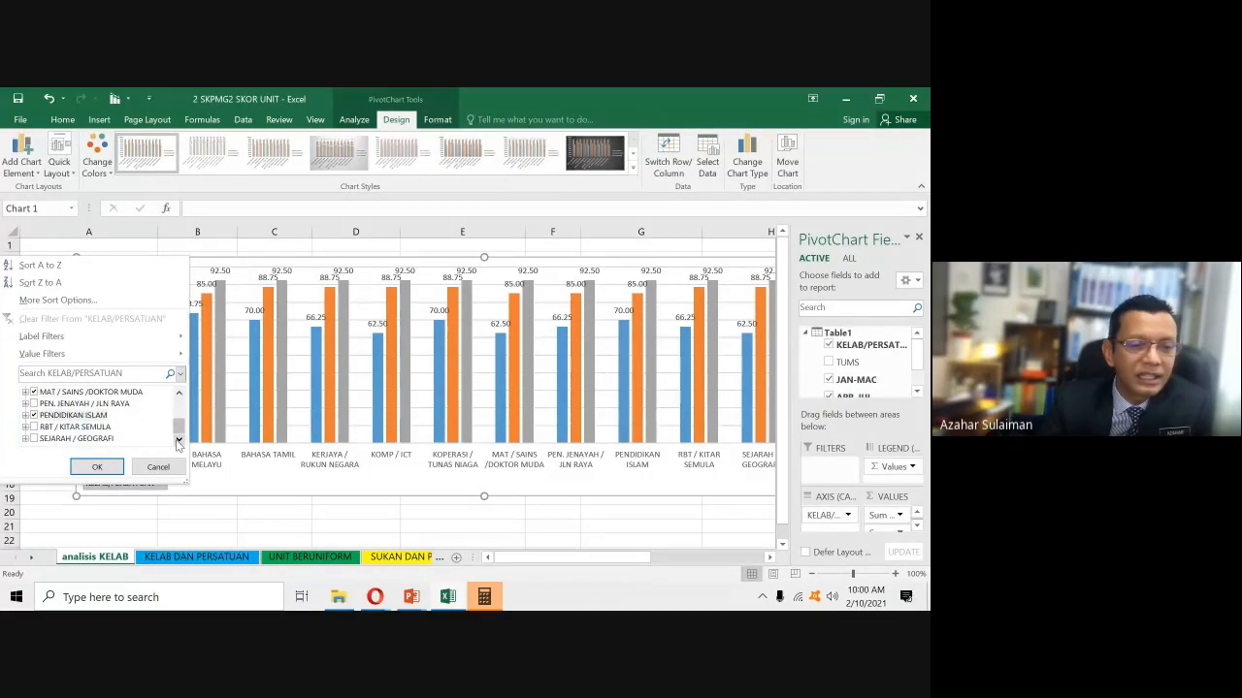
click(34, 439)
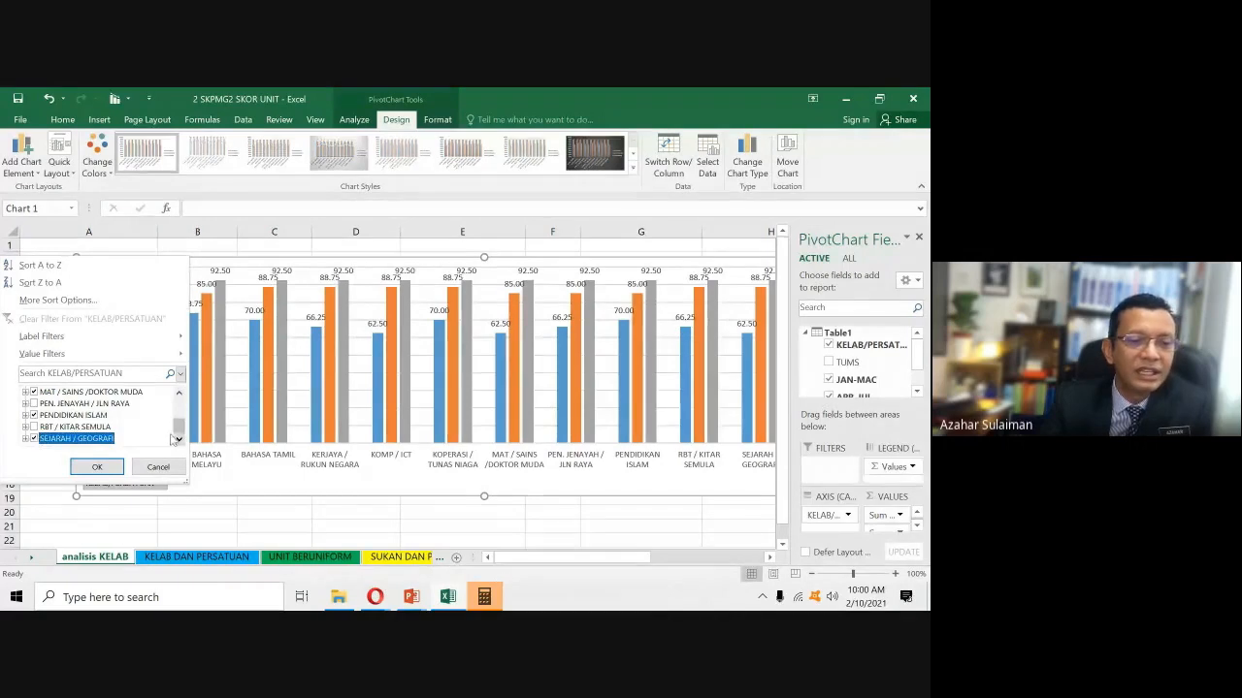
scroll(170, 434, up, 5)
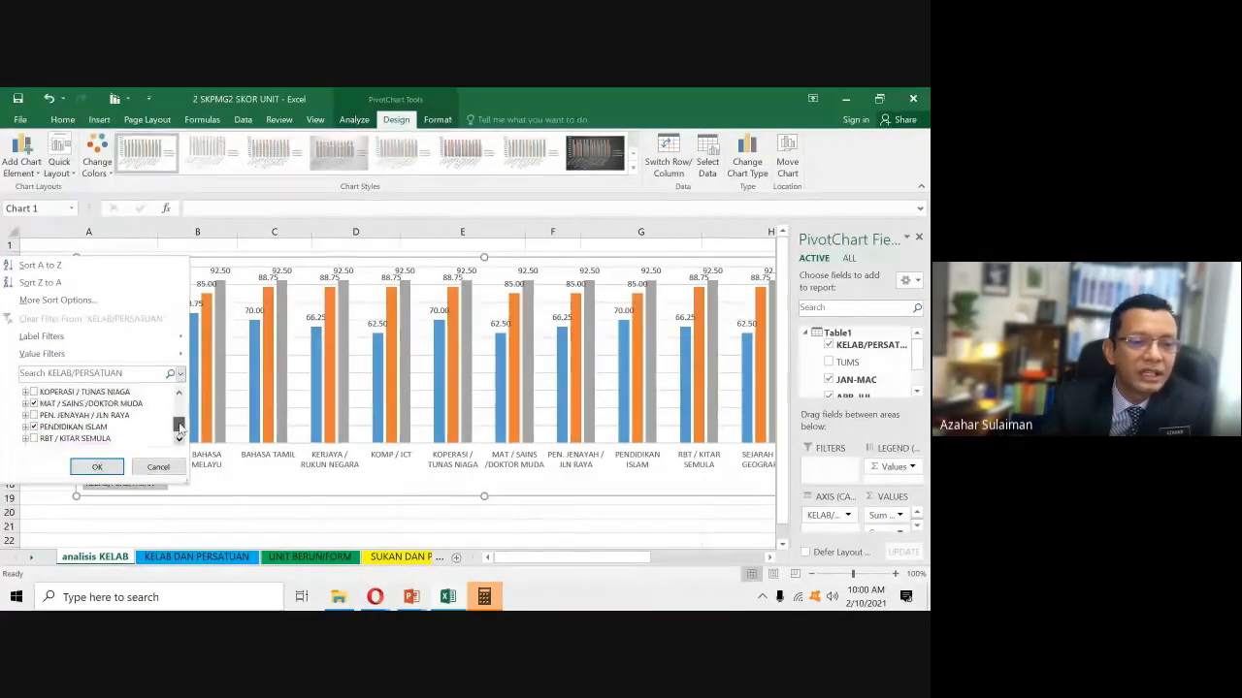
click(97, 468)
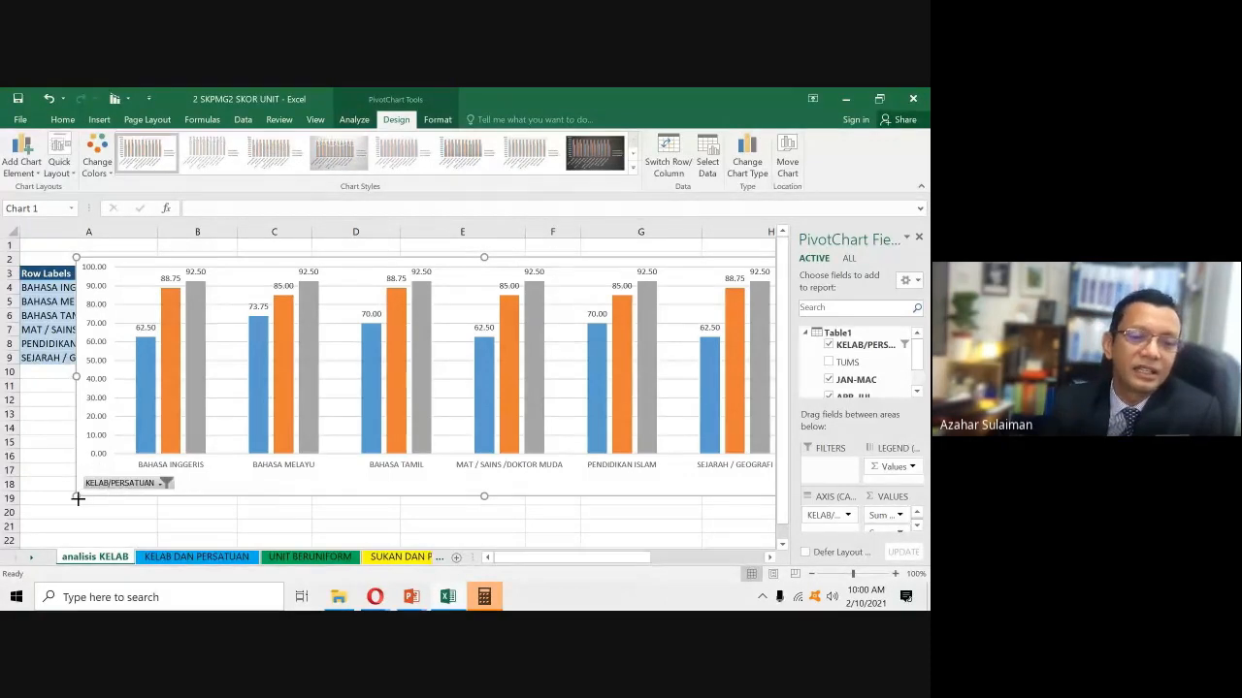
- Make the filtered pivot chart taller and reposition it over the pivot table so all six club groups fit in view
drag(78, 499, 106, 535)
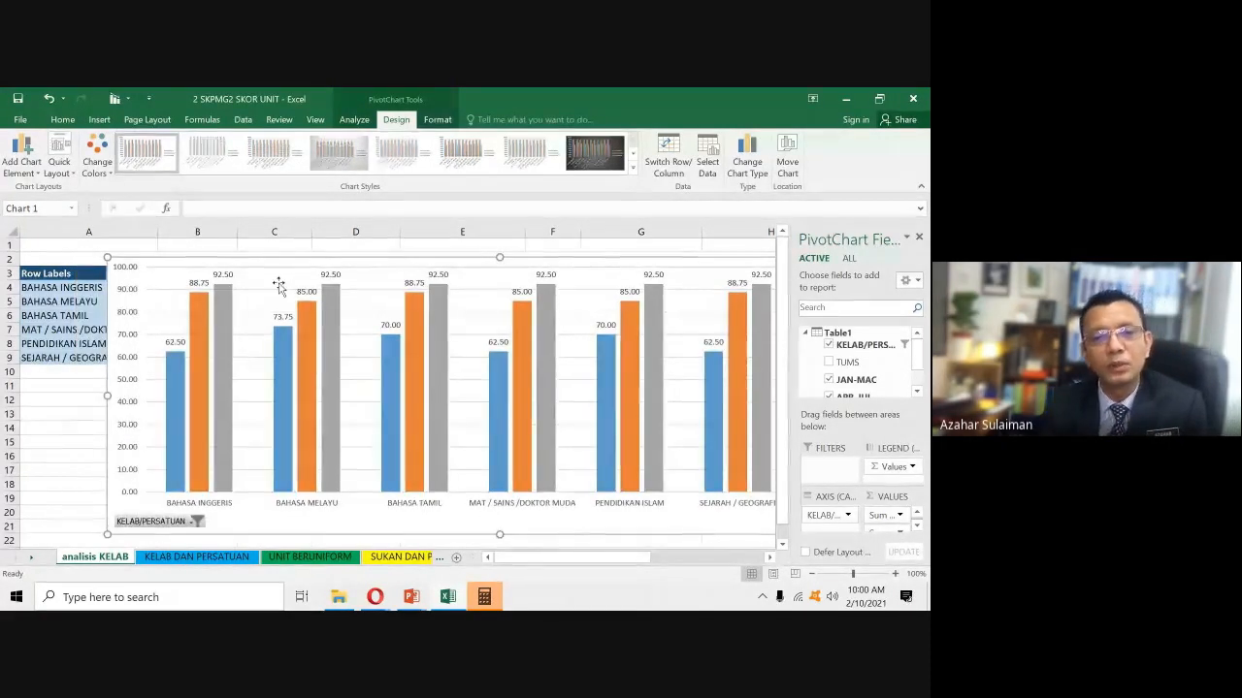
drag(302, 258, 212, 284)
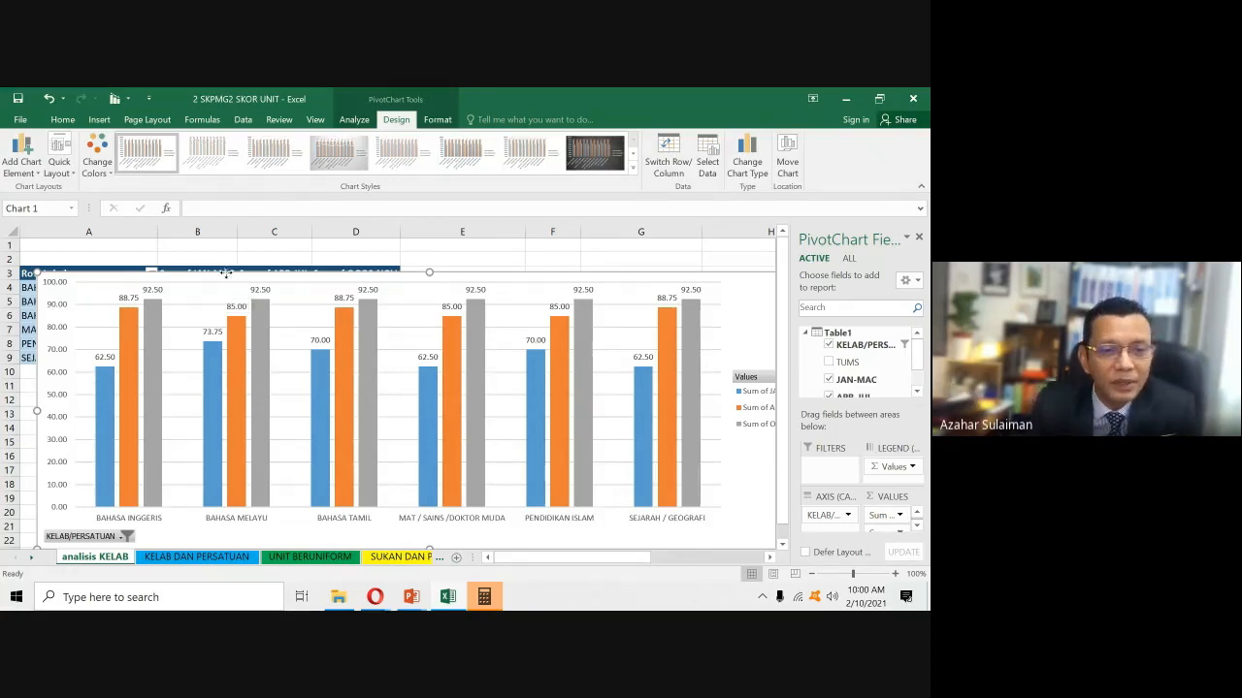
drag(223, 272, 224, 269)
- Copy the filtered pivot chart from the analisis KELAB sheet
right_click(223, 270)
click(191, 271)
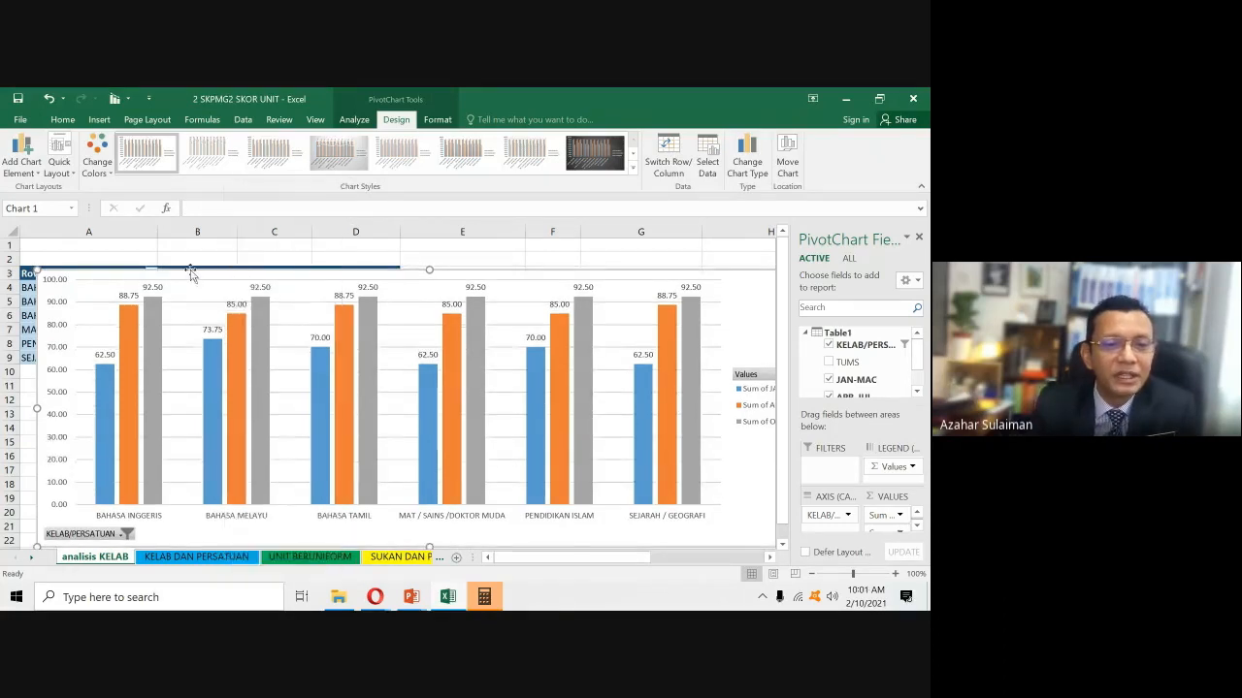
right_click(190, 269)
click(222, 280)
- Switch to the PowerPoint presentation 6 DIS TEMPLATE LAPORAN SKPMG2 TAHUN 2020 and go to its first slide
click(413, 595)
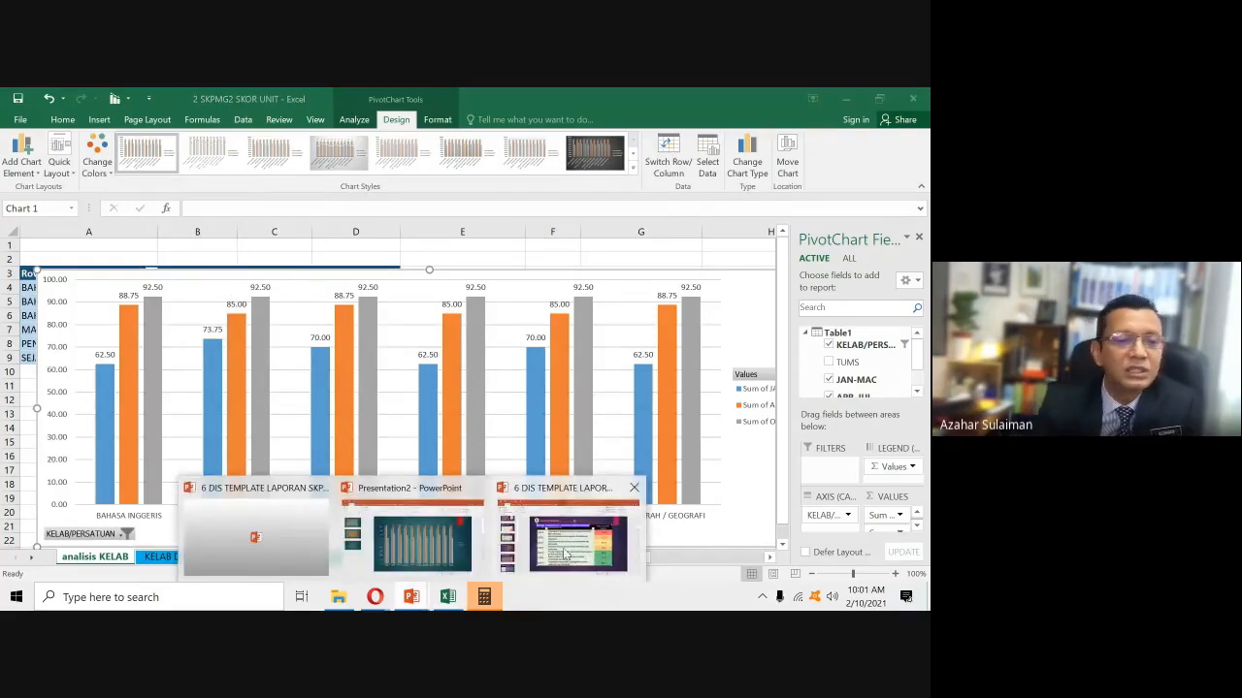
click(564, 554)
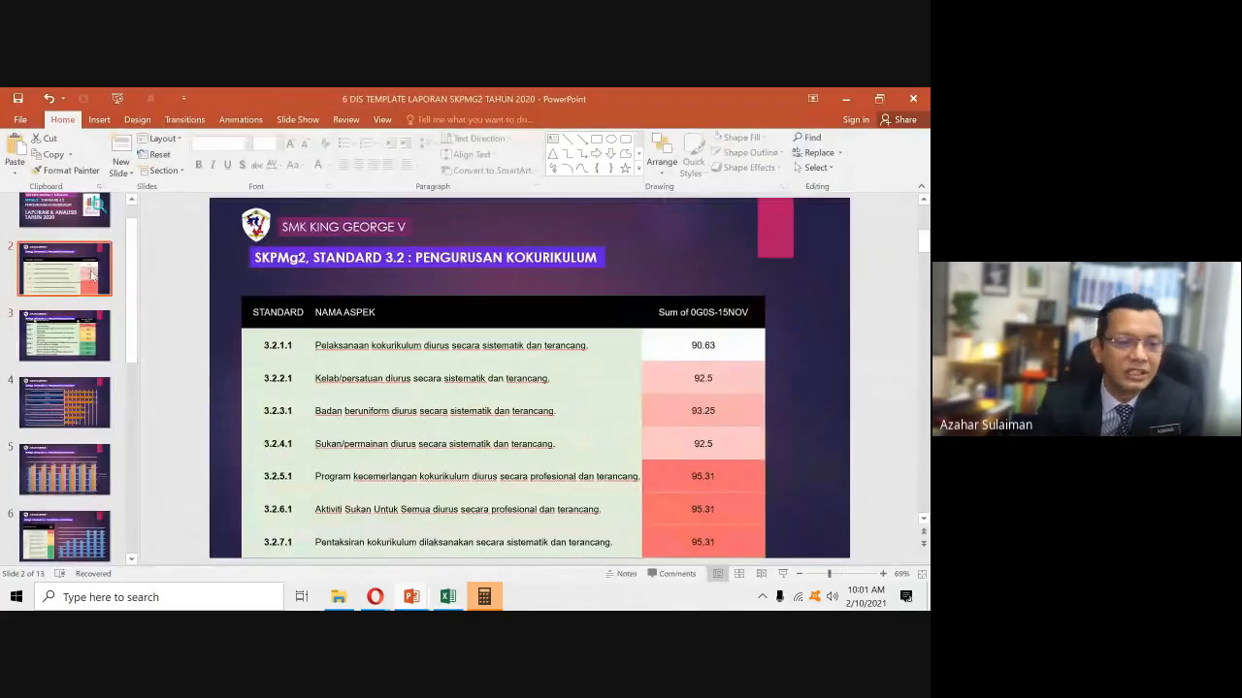
scroll(68, 291, up, 1)
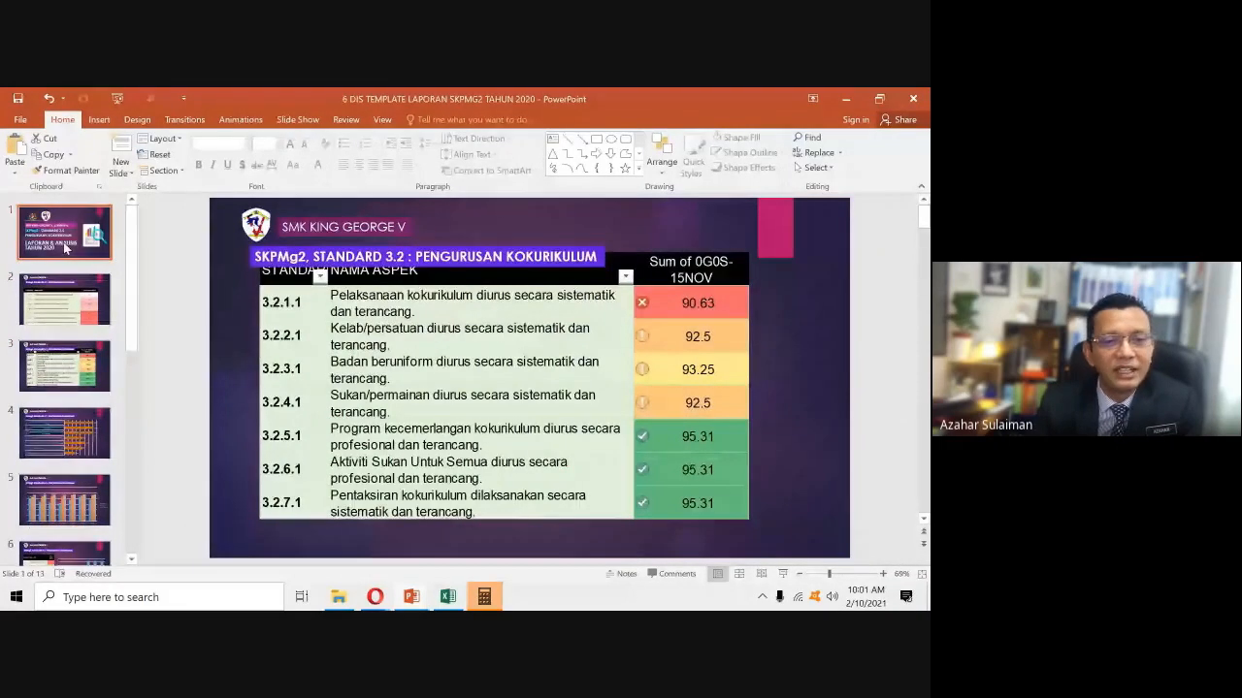
- Look through the co-curriculum report slides from slide 1 to slide 5, including the score tables and bar chart
click(66, 248)
click(68, 379)
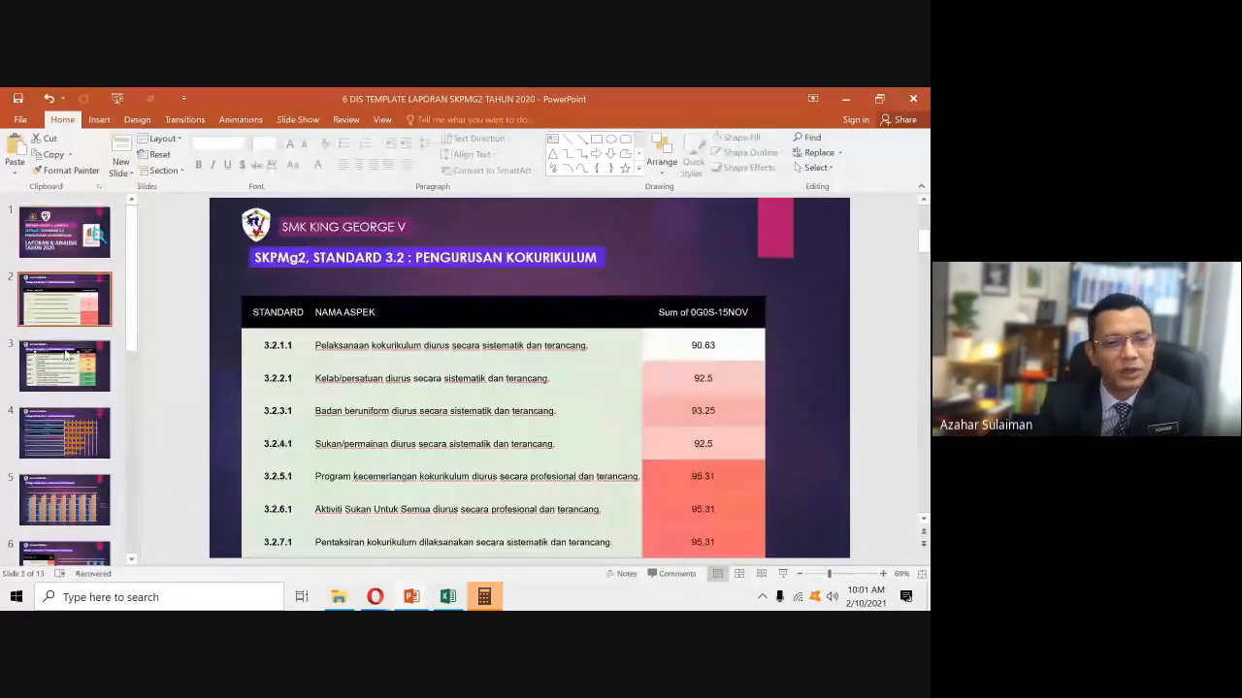
click(64, 433)
scroll(78, 426, down, 1)
click(64, 469)
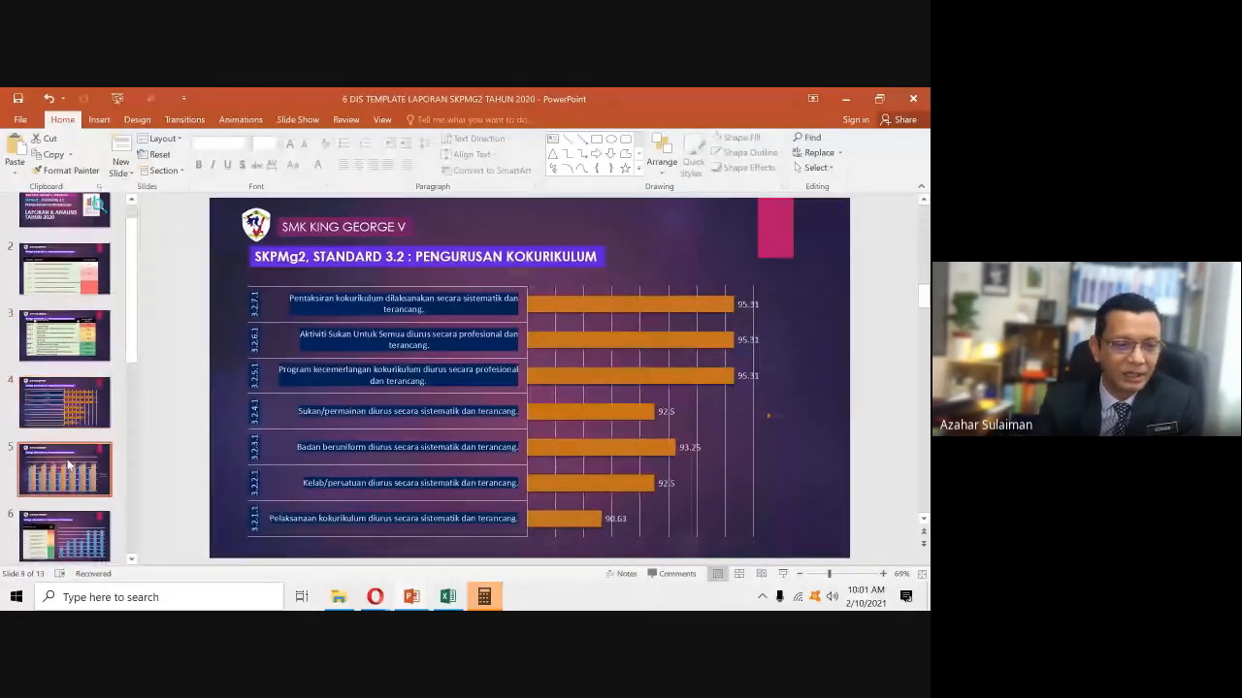
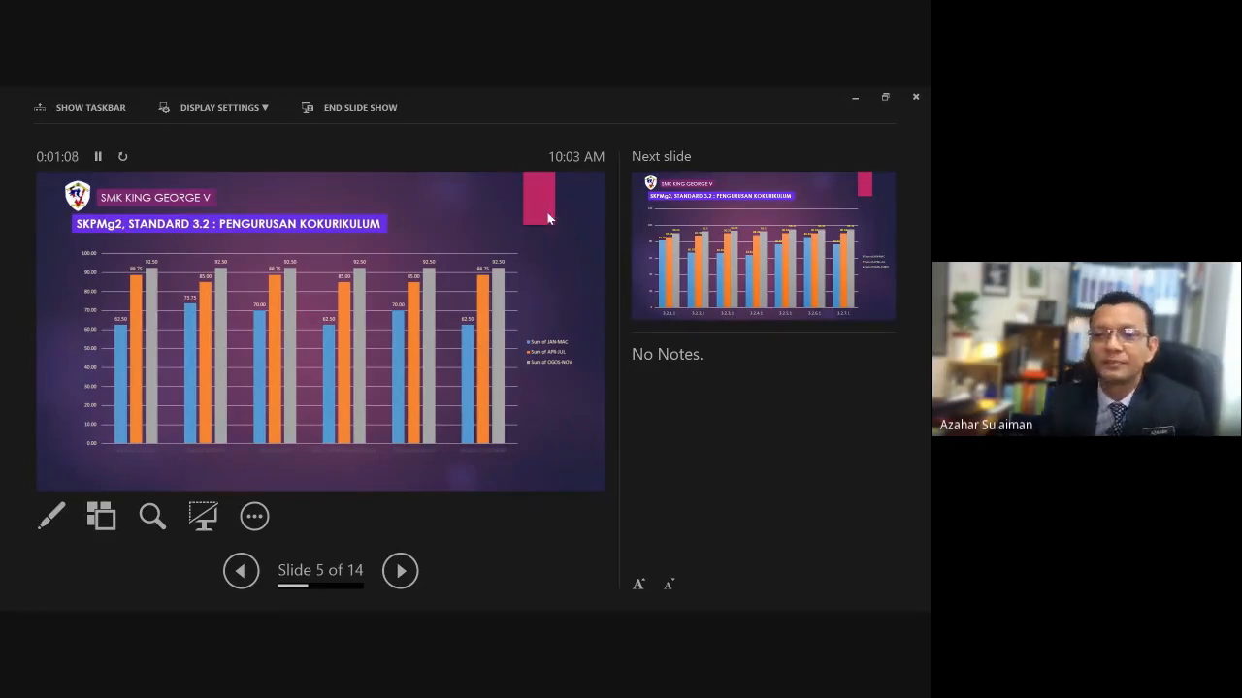
- End the slide show and set the Windows projection mode to Duplicate
key(Escape)
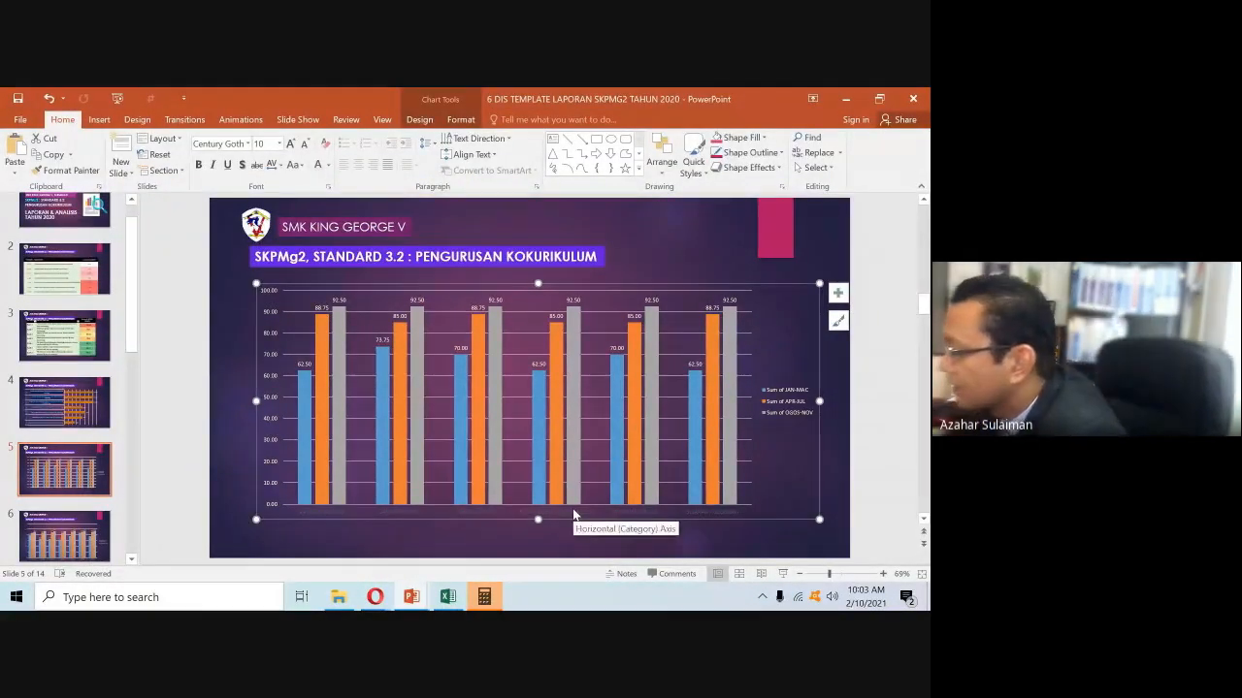
key(super)
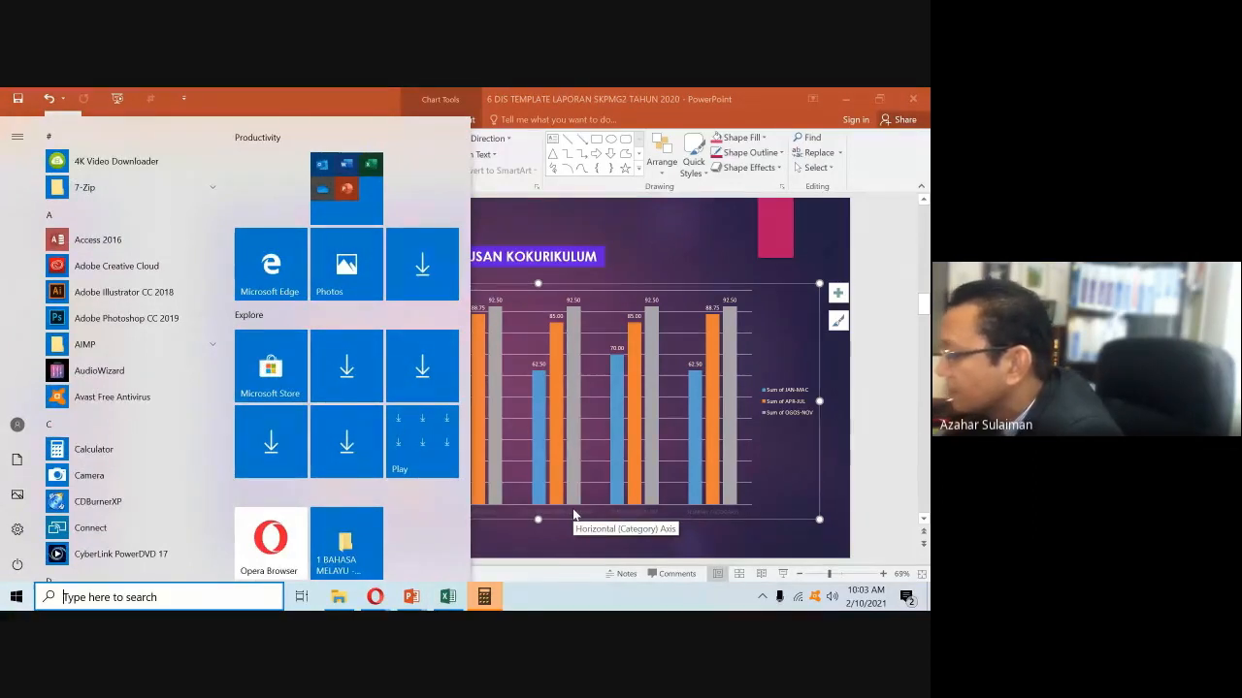
key(Escape)
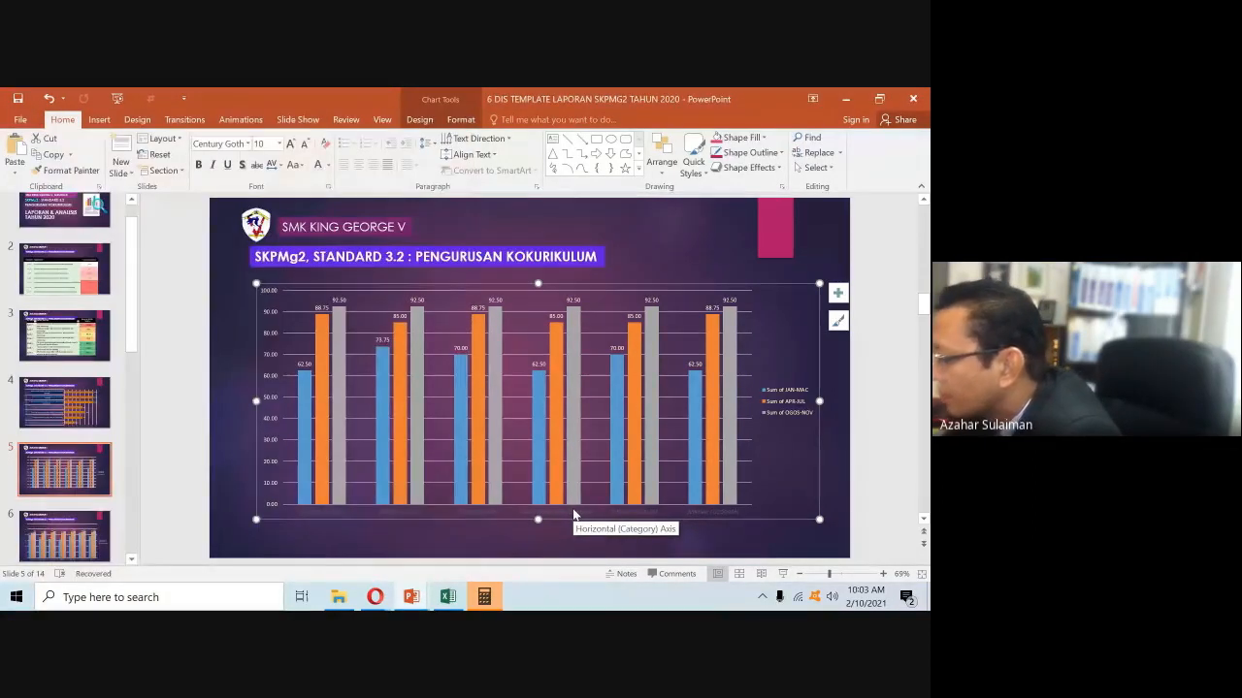
key(super+p)
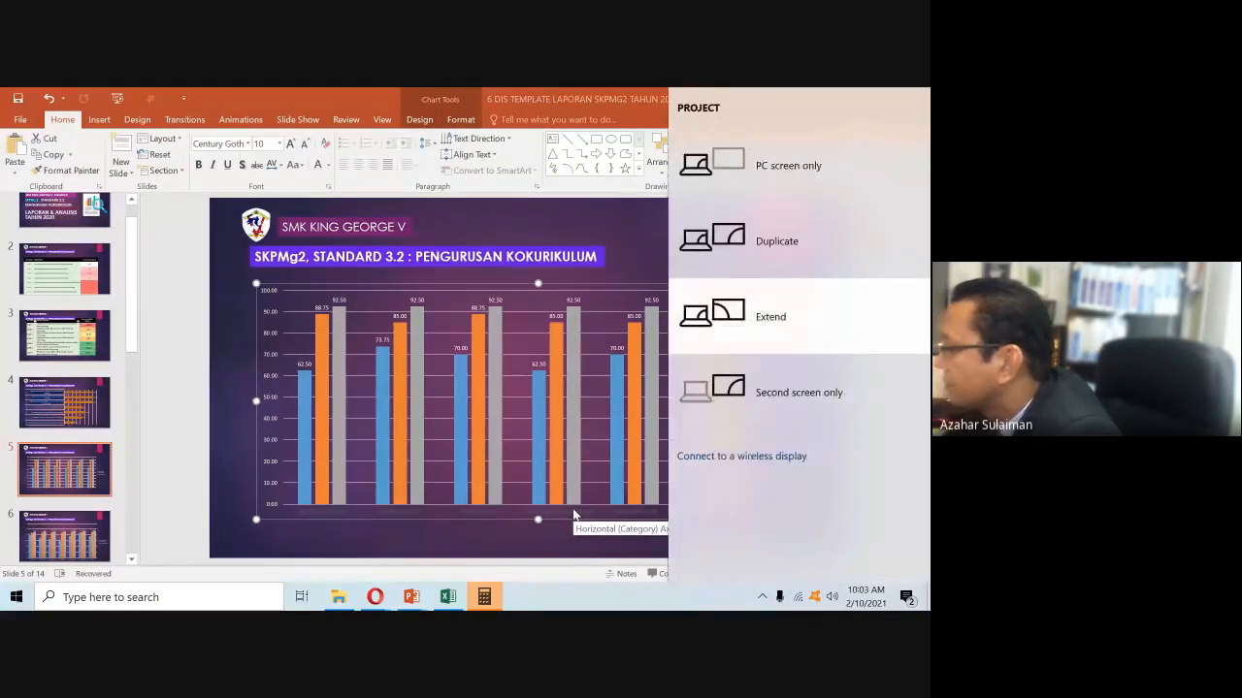
key(Up)
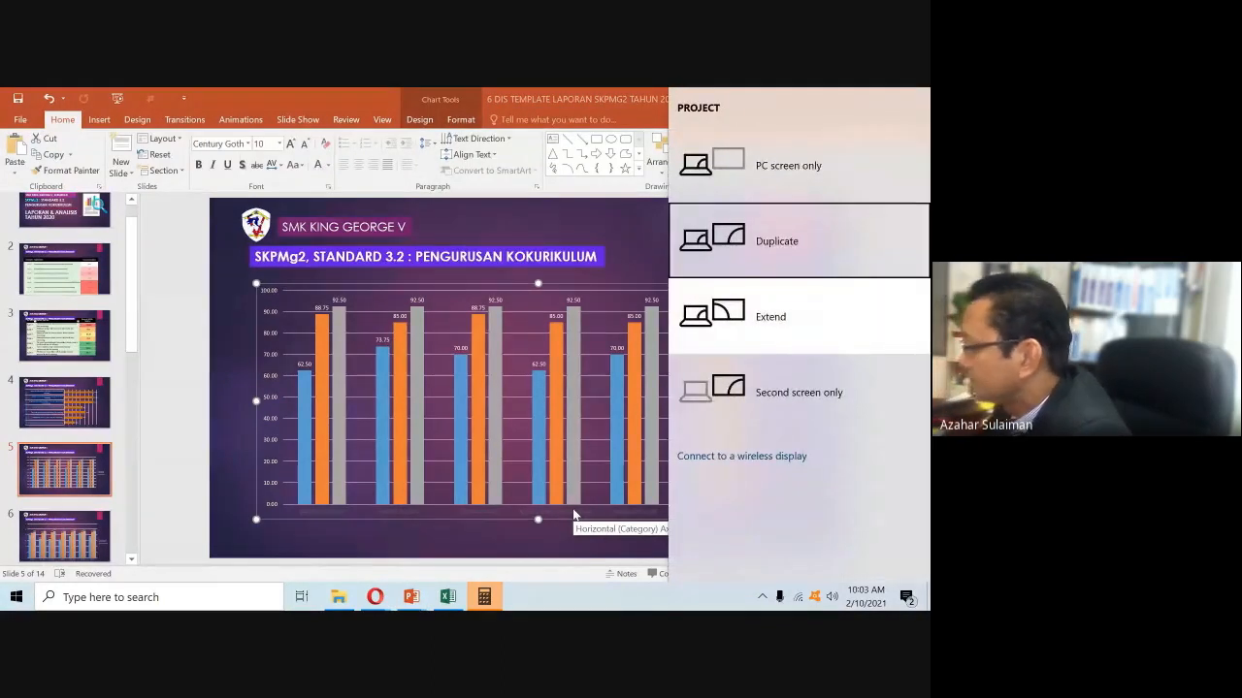
key(Return)
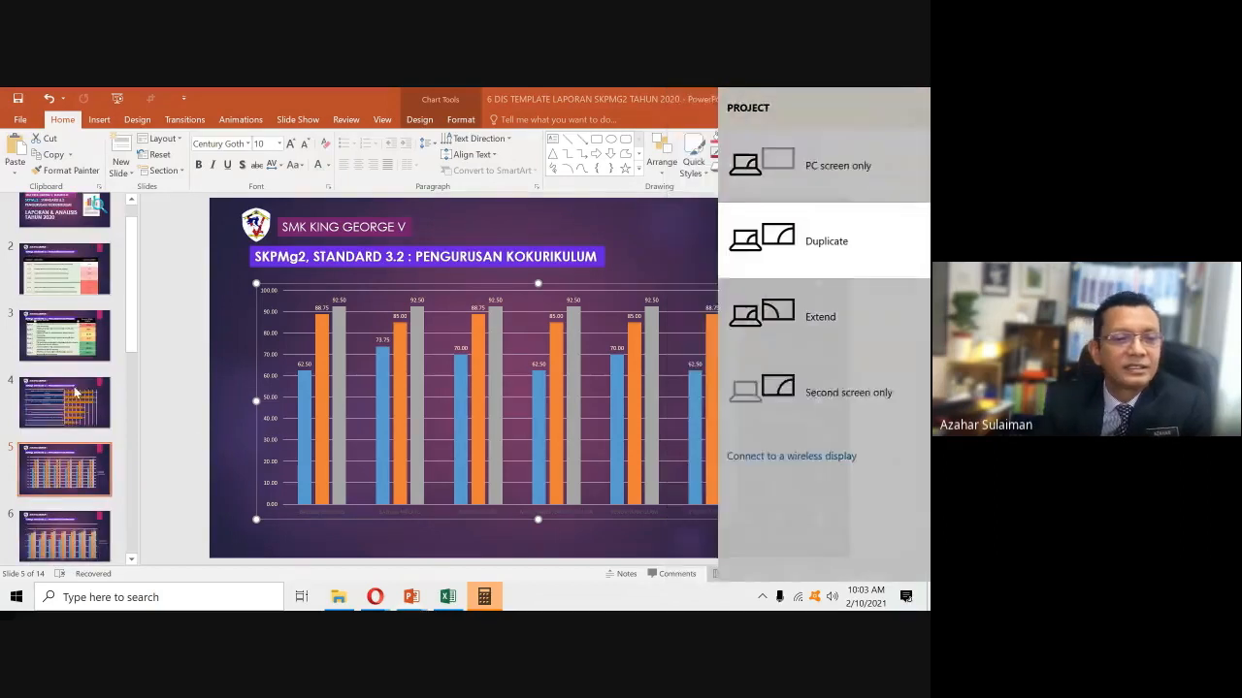
- Switch to the Excel workbook 2 SKPMG2 SKOR UNIT and review the pivot chart's fields and the UNIT BERUNIFORM scores
click(445, 599)
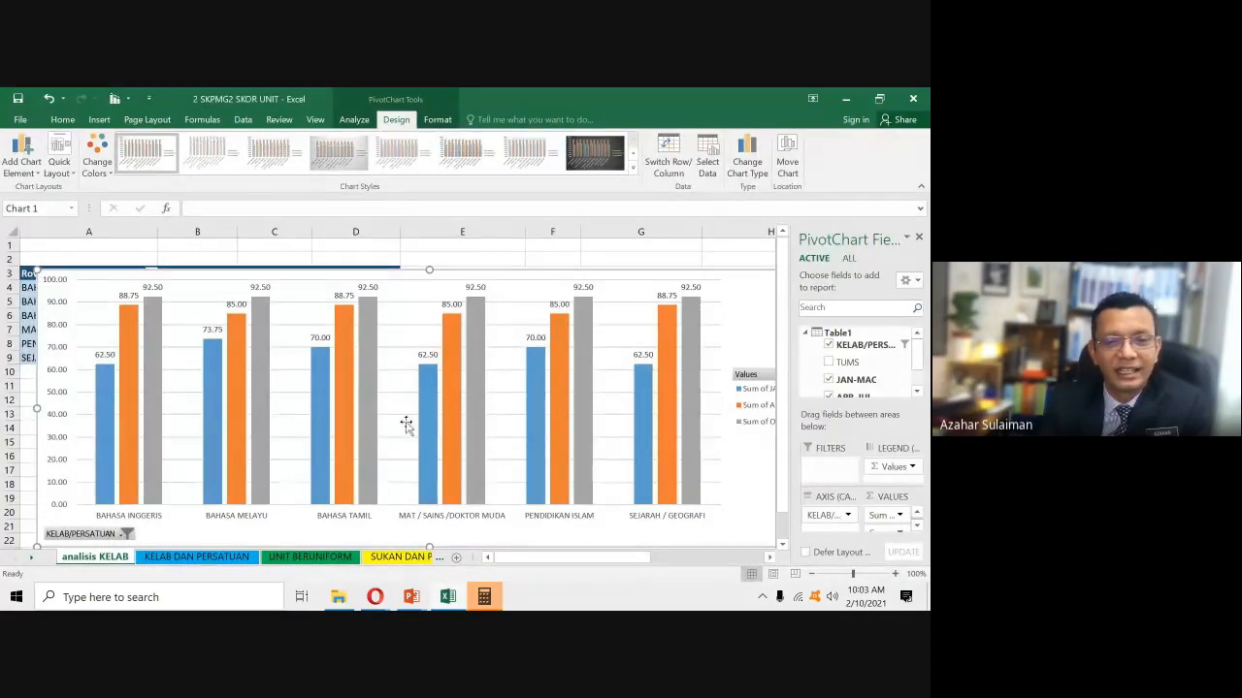
drag(918, 366, 918, 380)
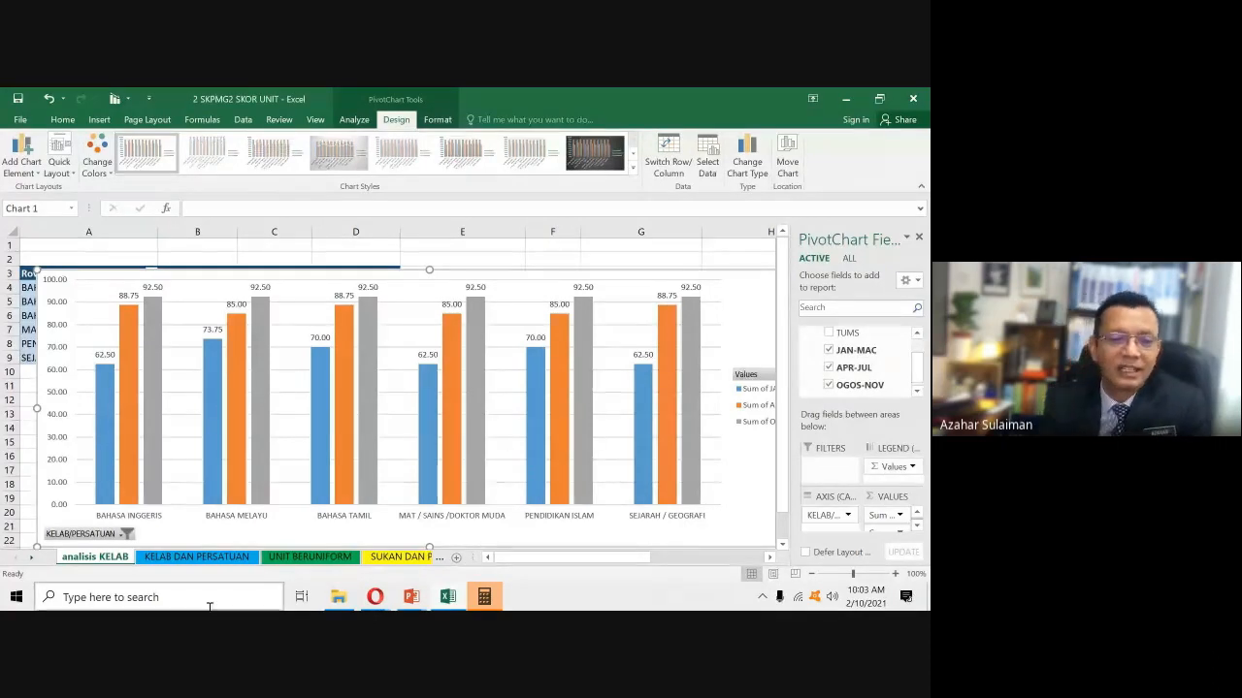
click(172, 560)
click(296, 562)
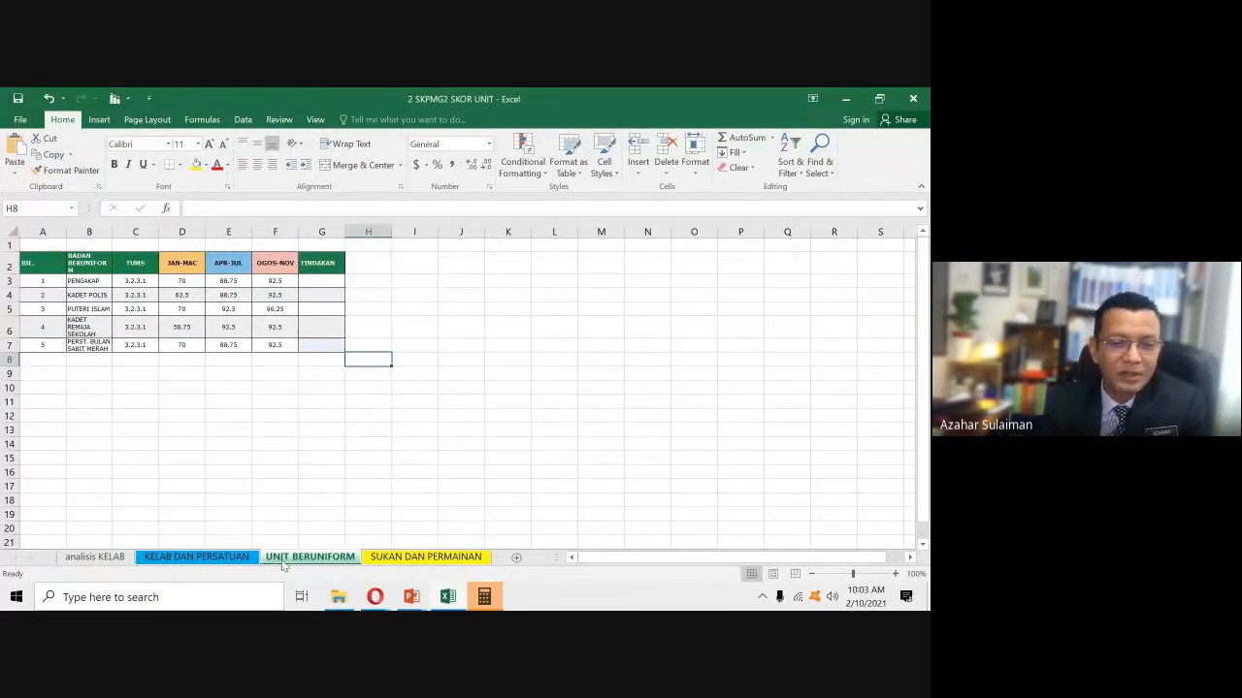
- Make the KOPERASI / TUNAS NIAGA row taller on the KELAB DAN PERSATUAN sheet
click(227, 563)
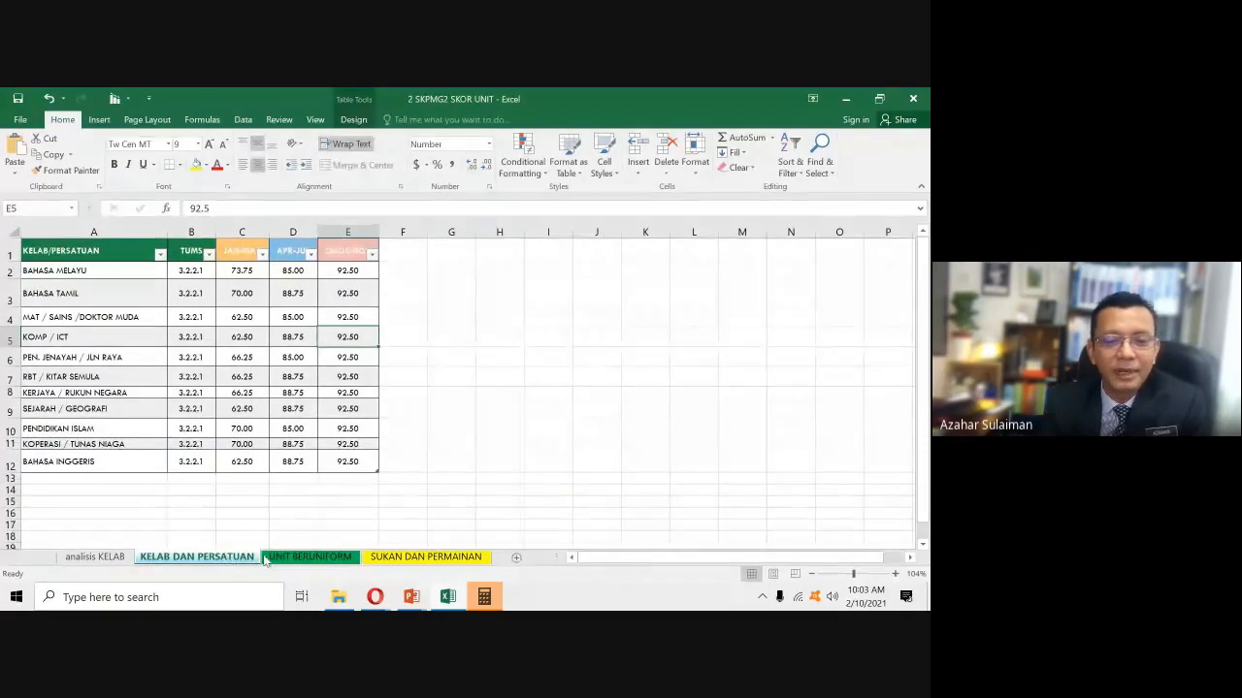
mouse_move(412, 595)
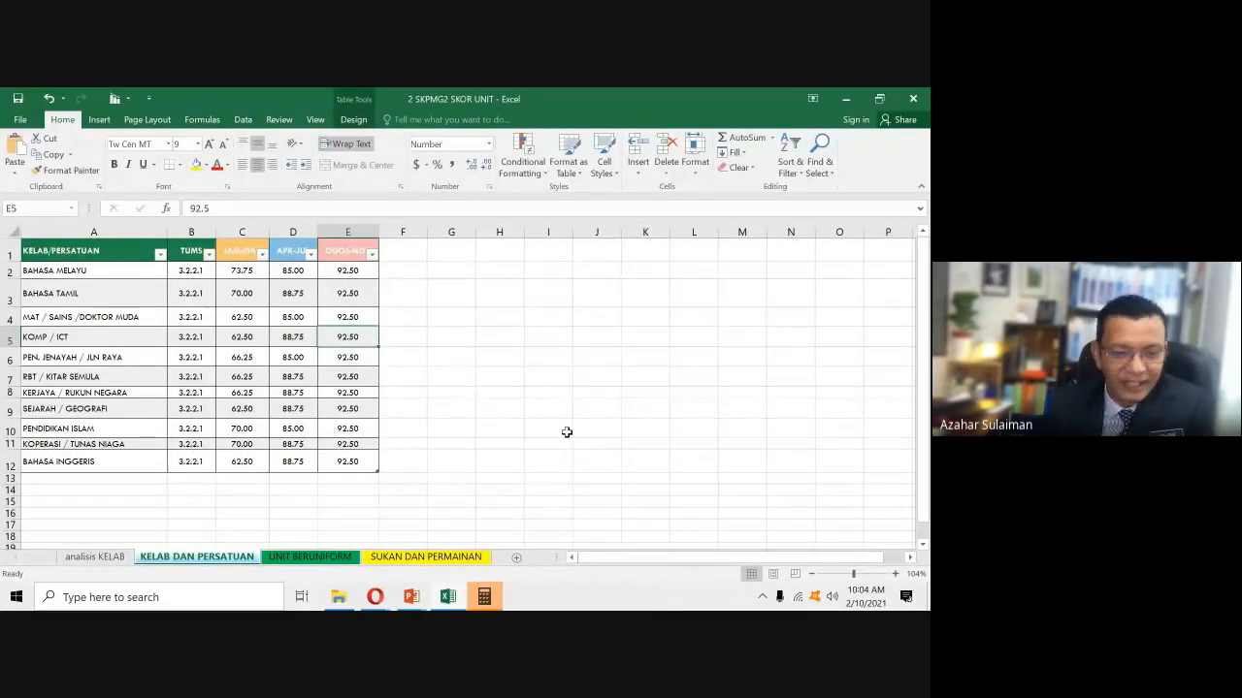
drag(12, 449, 16, 456)
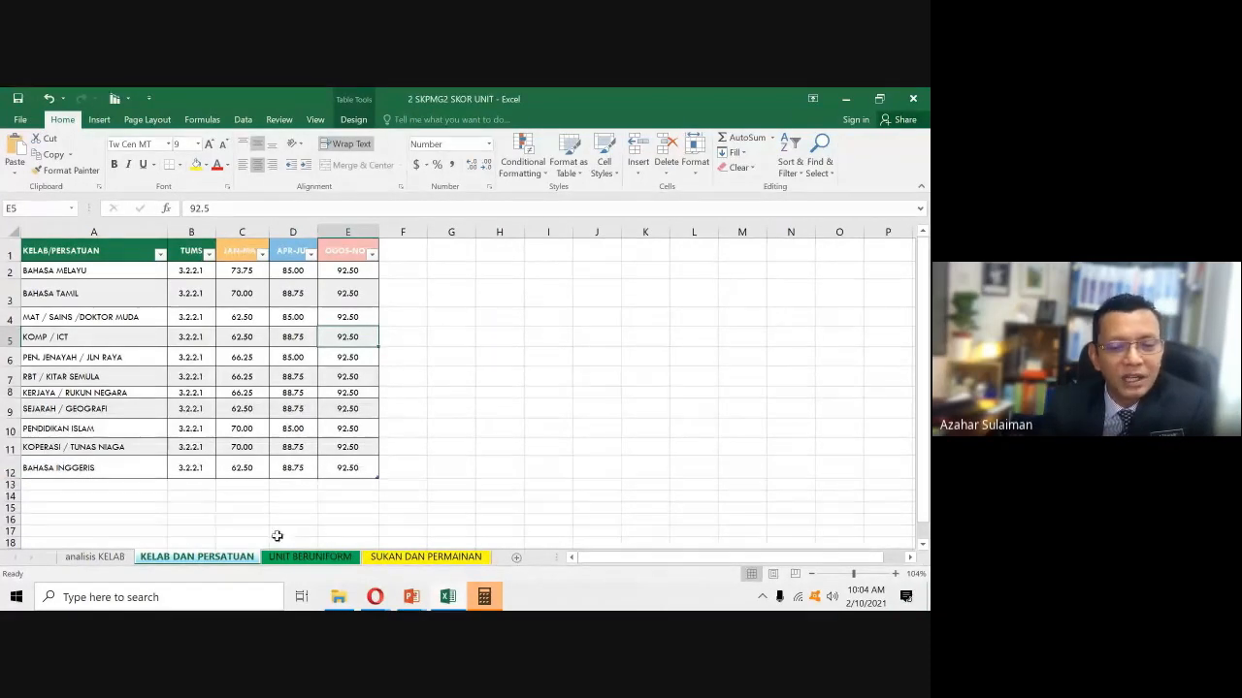
- Narrow the BIL. column slightly on the UNIT BERUNIFORM sheet
click(309, 556)
click(188, 386)
drag(65, 231, 56, 230)
click(519, 389)
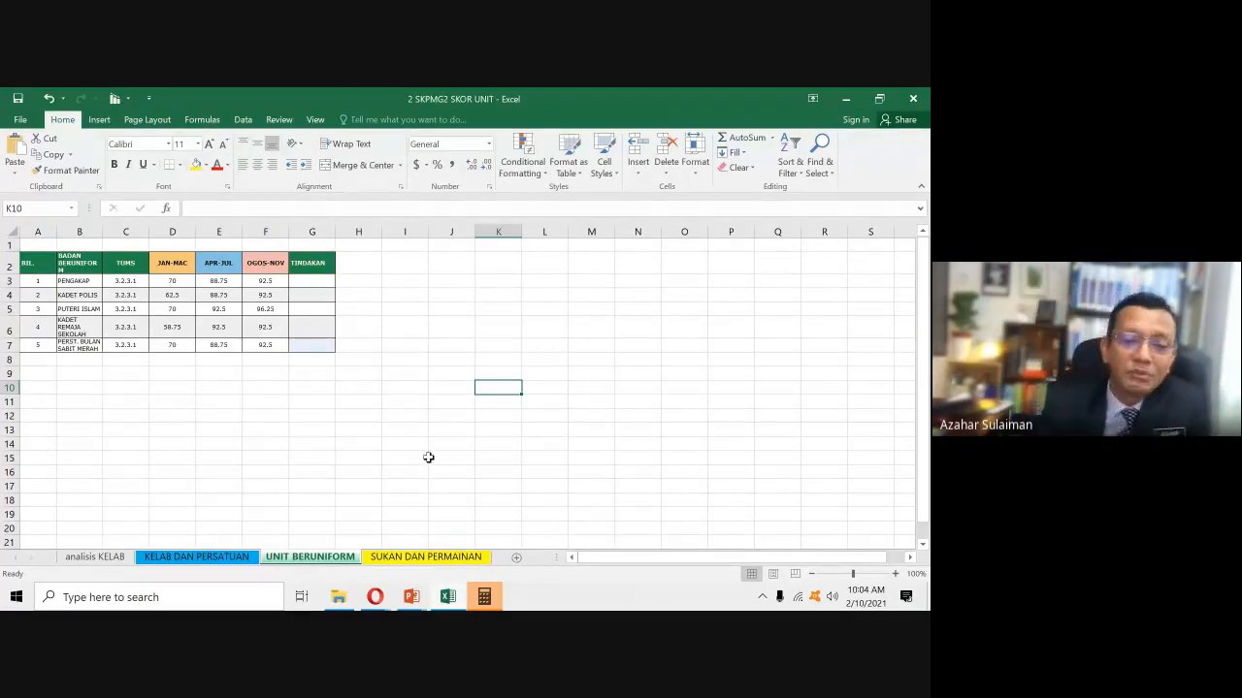
- Switch to the Google Meet window in Opera to check the meeting, and return to Excel
click(384, 597)
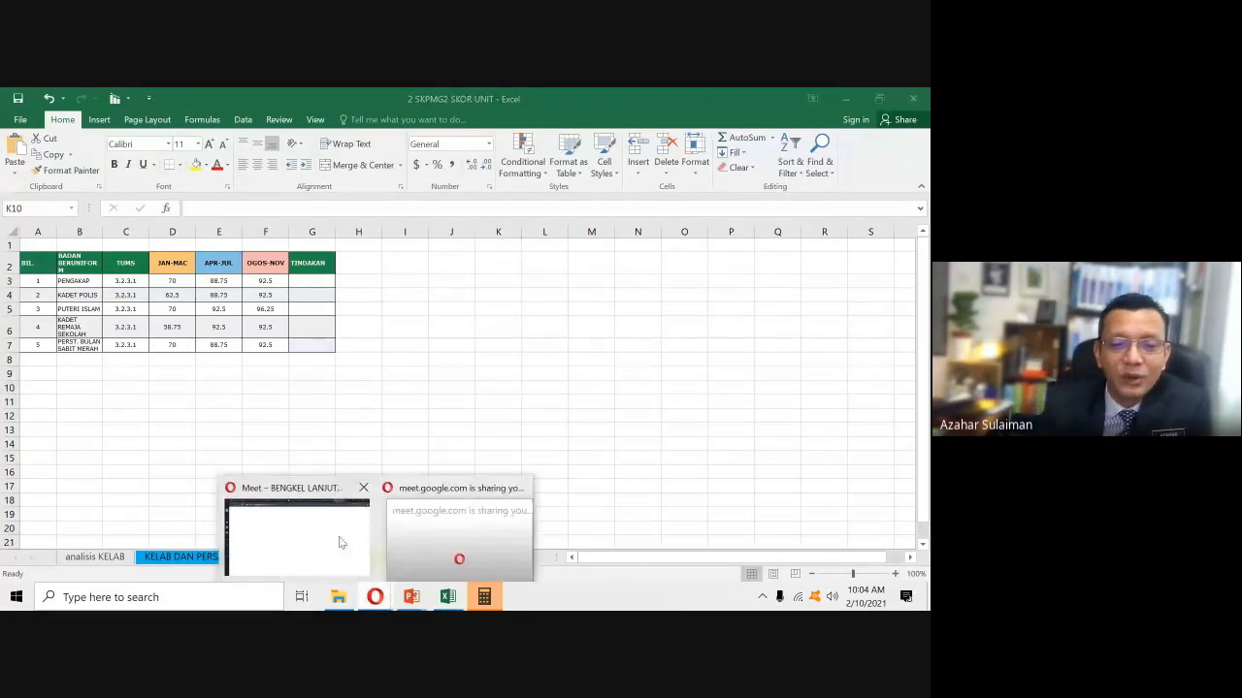
click(292, 536)
mouse_move(411, 599)
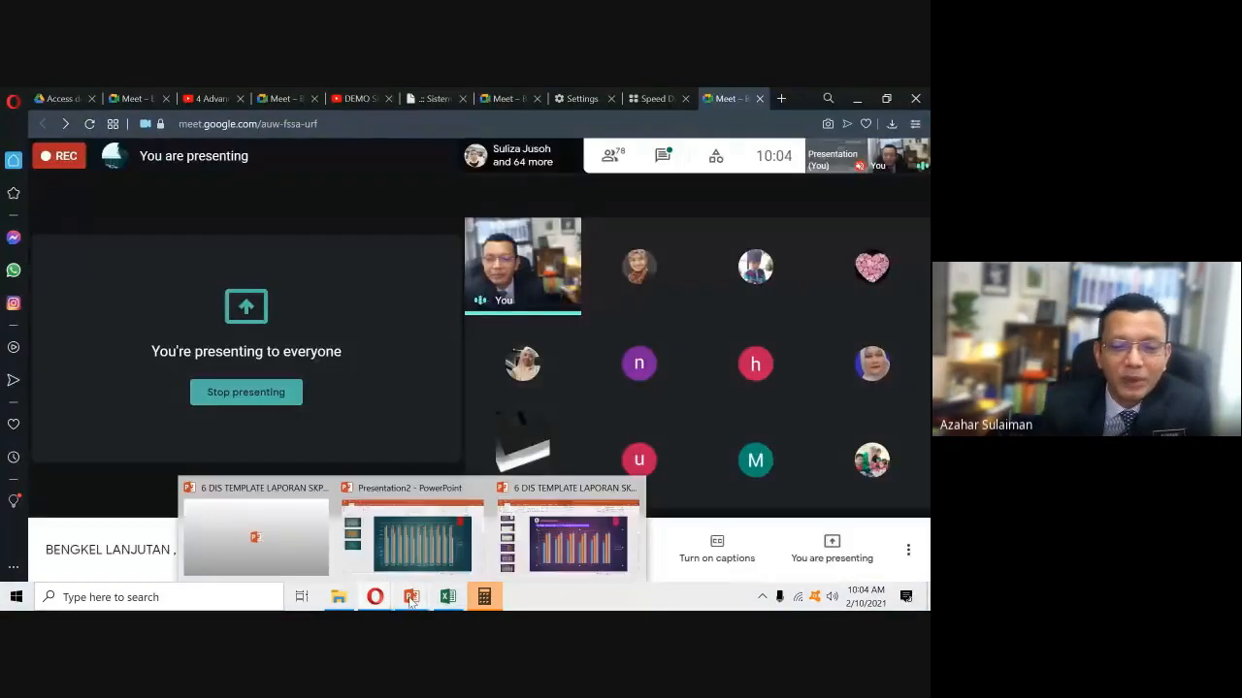
mouse_move(454, 547)
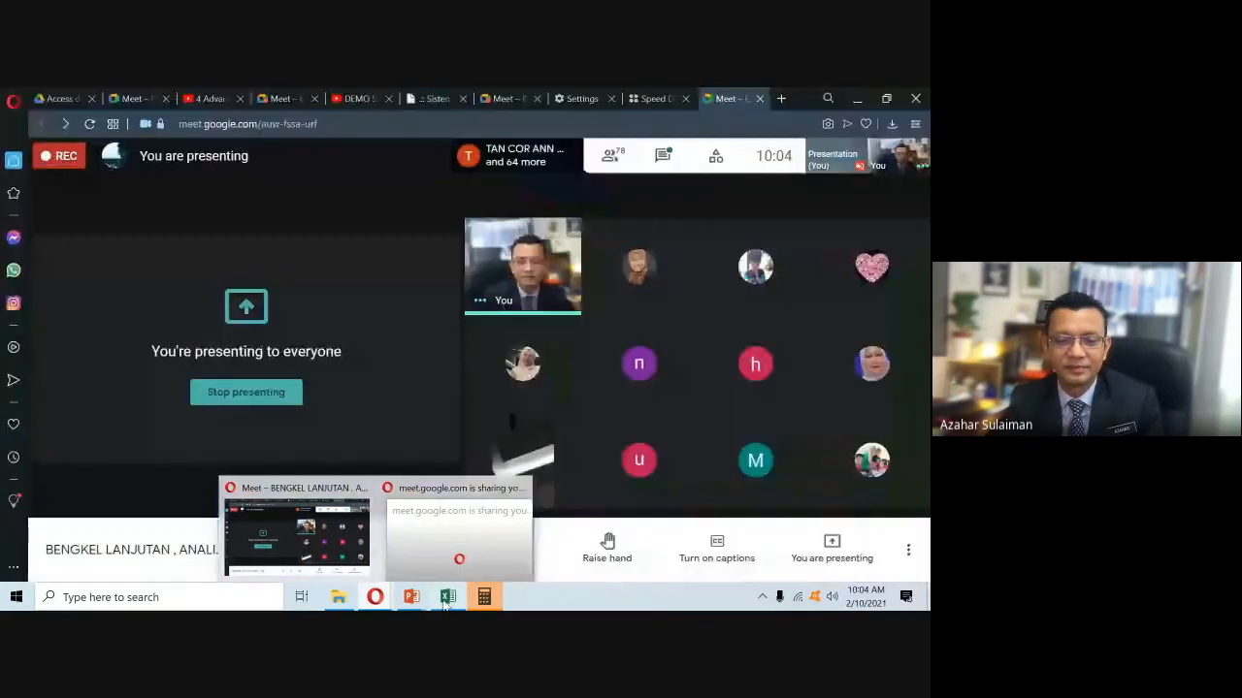
click(447, 597)
click(448, 598)
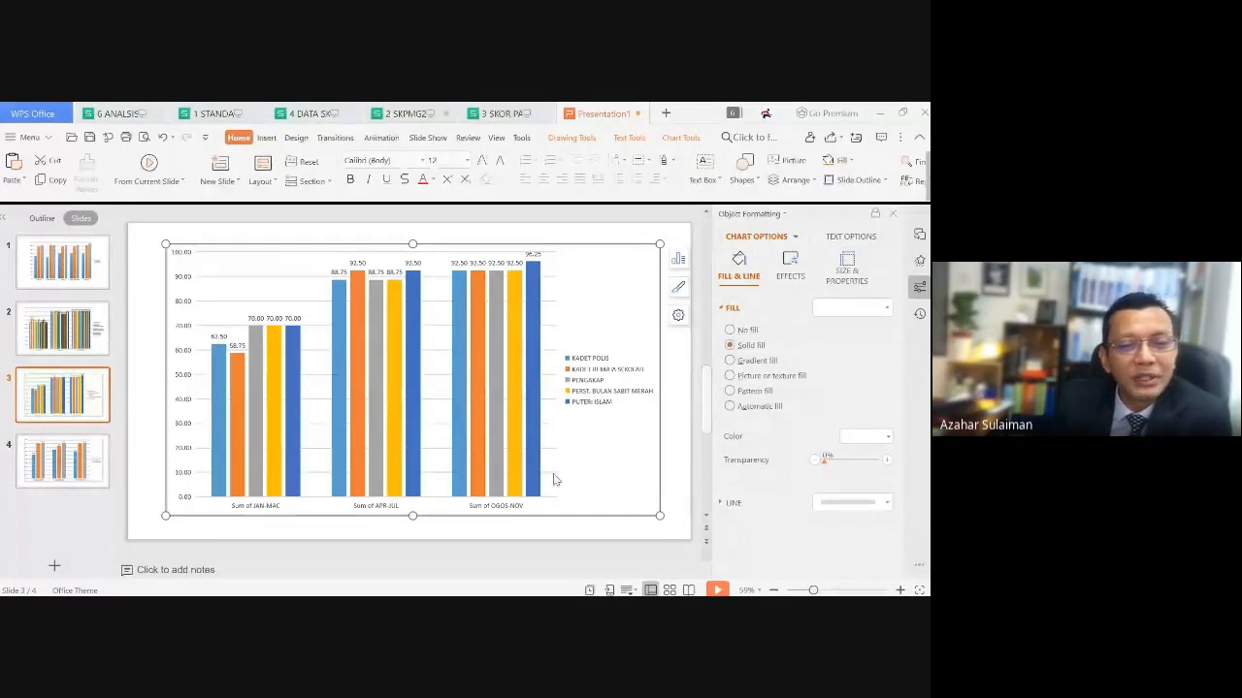
- Go to the first slide of Presentation1 in WPS Office to examine its uniformed-unit score chart
click(46, 281)
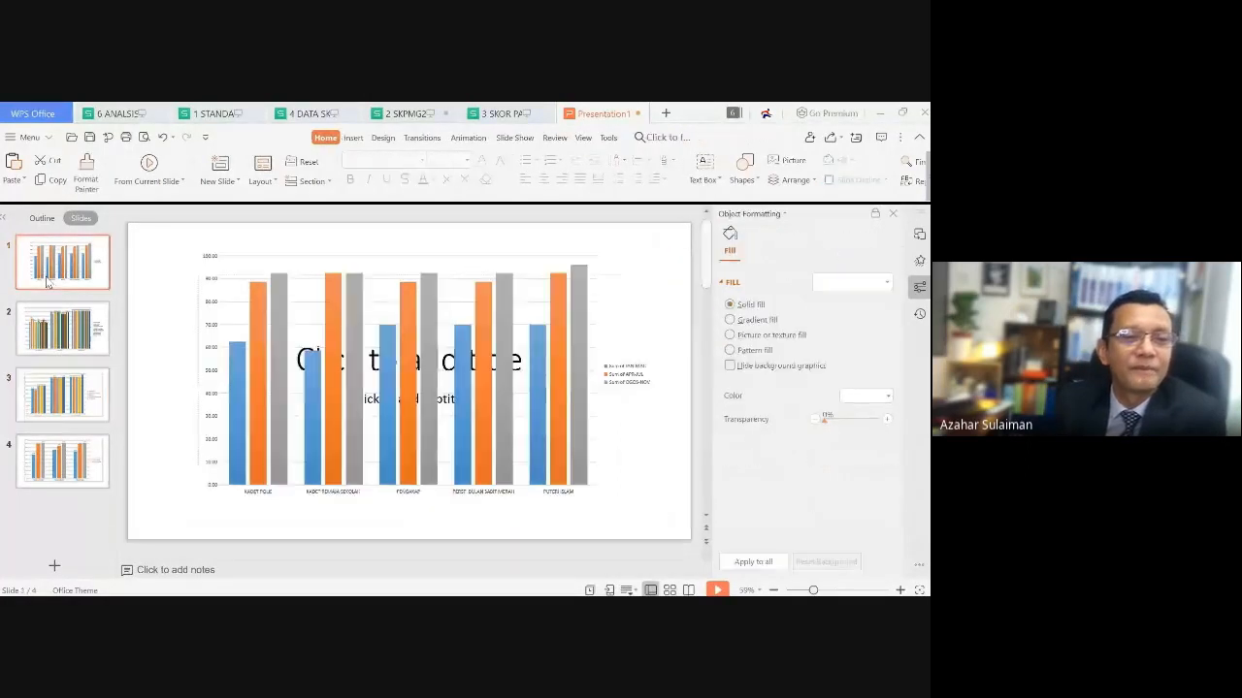